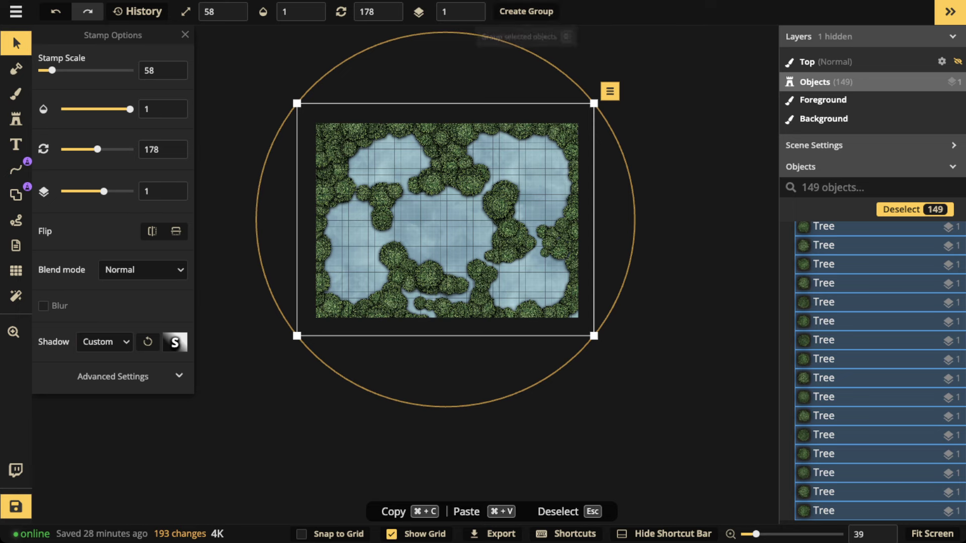
# - Clear the selection of all trees and configure the tree stamp with Lighten blend mode and no shadow
pyautogui.press('Escape')
pyautogui.click(334, 140)
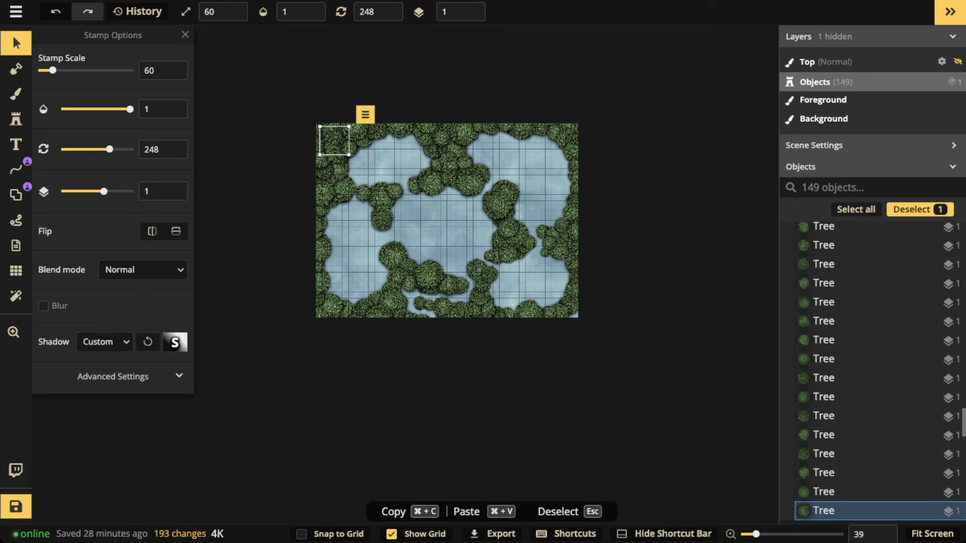
pyautogui.click(16, 120)
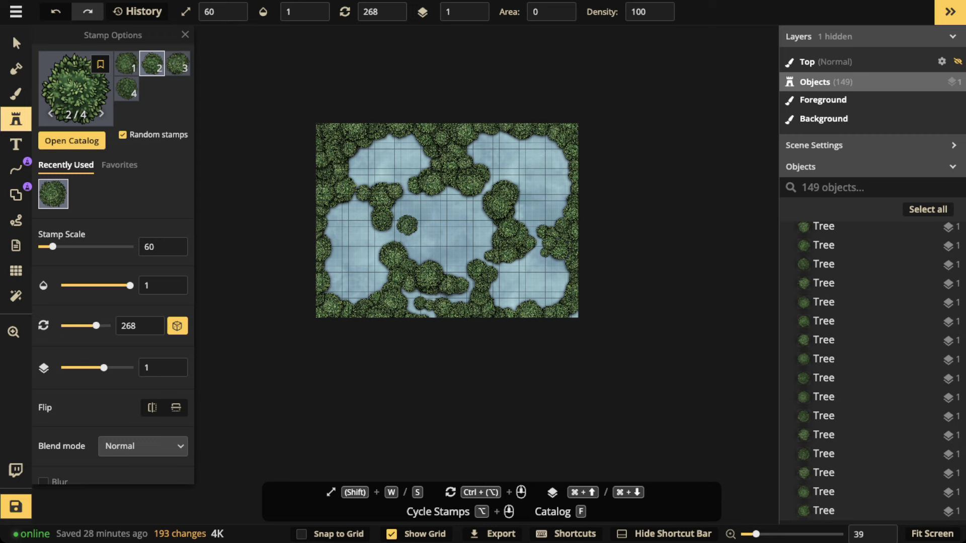
pyautogui.click(142, 446)
pyautogui.click(122, 351)
pyautogui.scroll(-3, 121, 351)
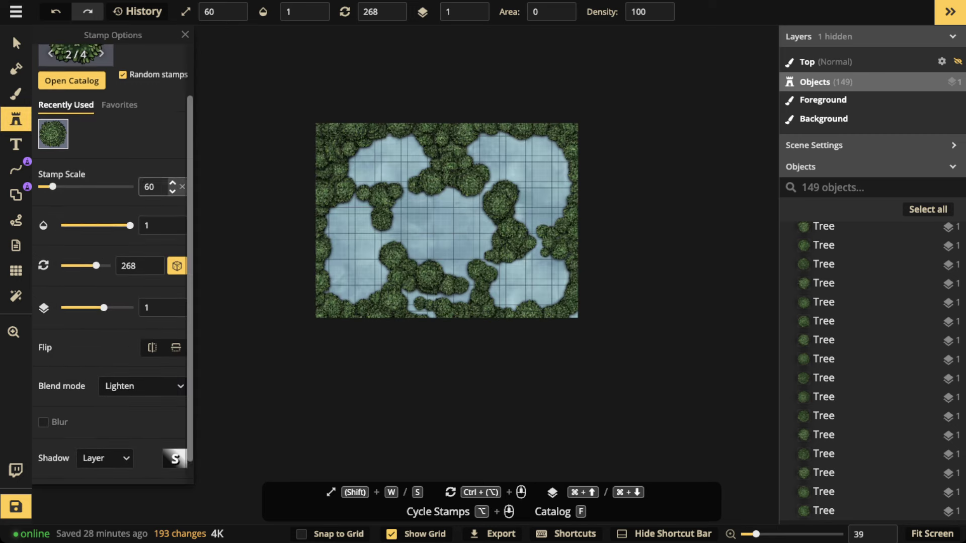
pyautogui.click(104, 433)
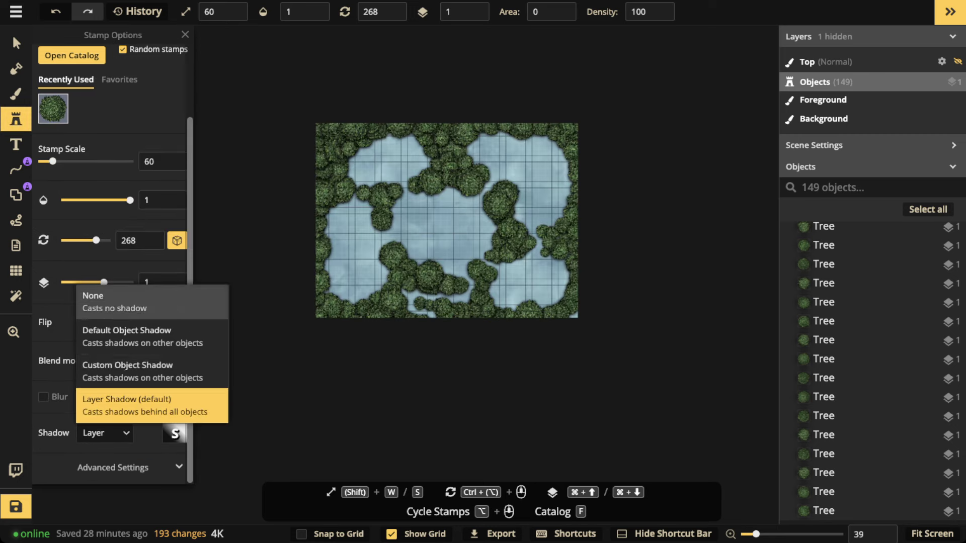
pyautogui.click(98, 296)
# - Set the stamp layer to 3 and scale to 90, and stamp two highlight trees in the map's upper-left corner
pyautogui.doubleClick(474, 8)
pyautogui.click(185, 35)
pyautogui.scroll(10, 331, 140)
pyautogui.press('w')
pyautogui.press('w')
pyautogui.press('w')
pyautogui.click(327, 146)
pyautogui.click(318, 115)
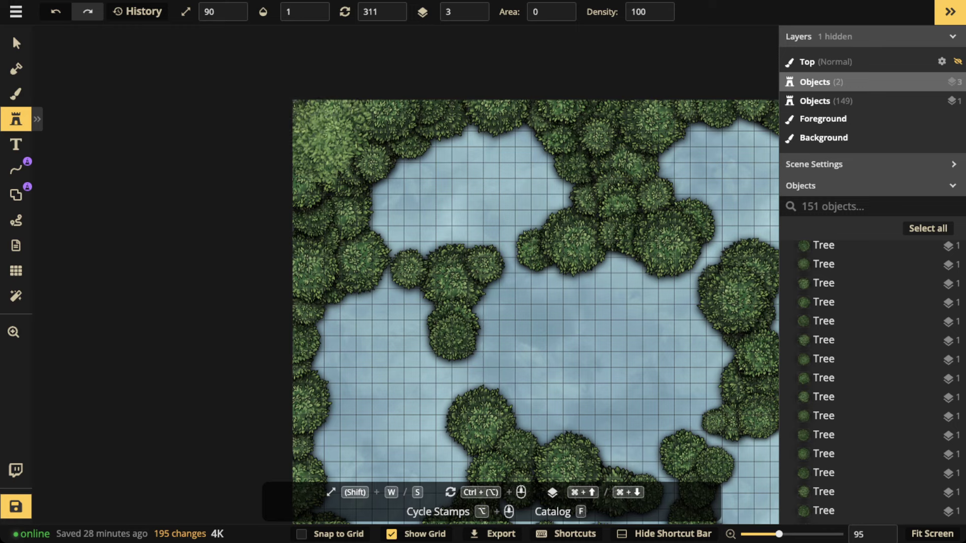
# - Stamp more highlight trees beside the upper-left corner and down the upper part of the map's left edge
pyautogui.click(389, 116)
pyautogui.click(321, 169)
pyautogui.click(317, 207)
pyautogui.click(325, 232)
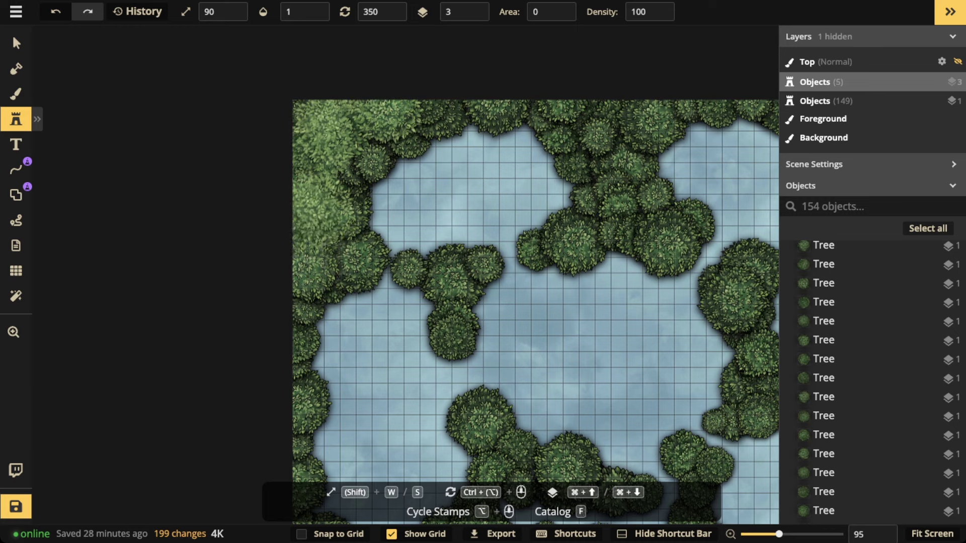
pyautogui.click(320, 257)
# - Stamp highlight trees along the lower left edge and over the trees in the map's lower-left corner
pyautogui.moveTo(322, 272); pyautogui.dragTo(347, 119)
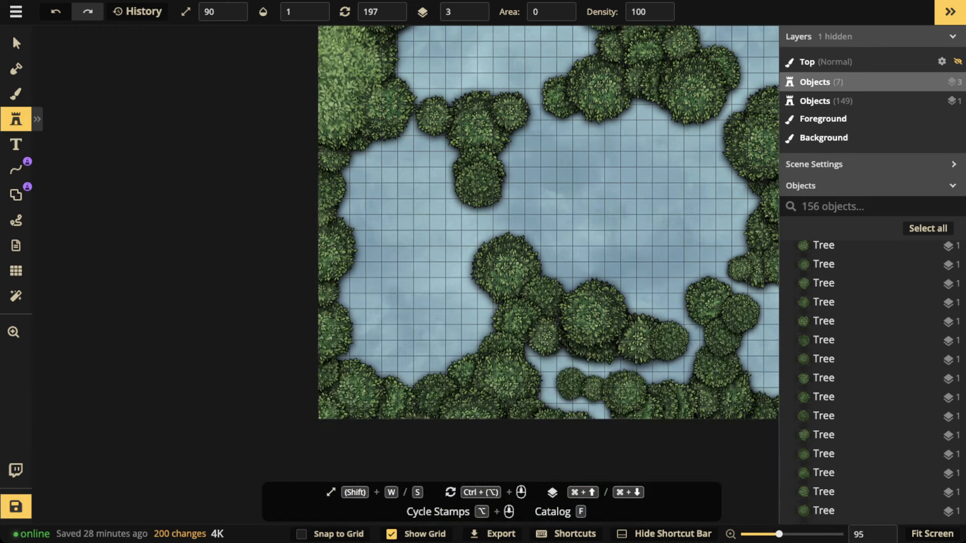
pyautogui.click(332, 219)
pyautogui.click(324, 405)
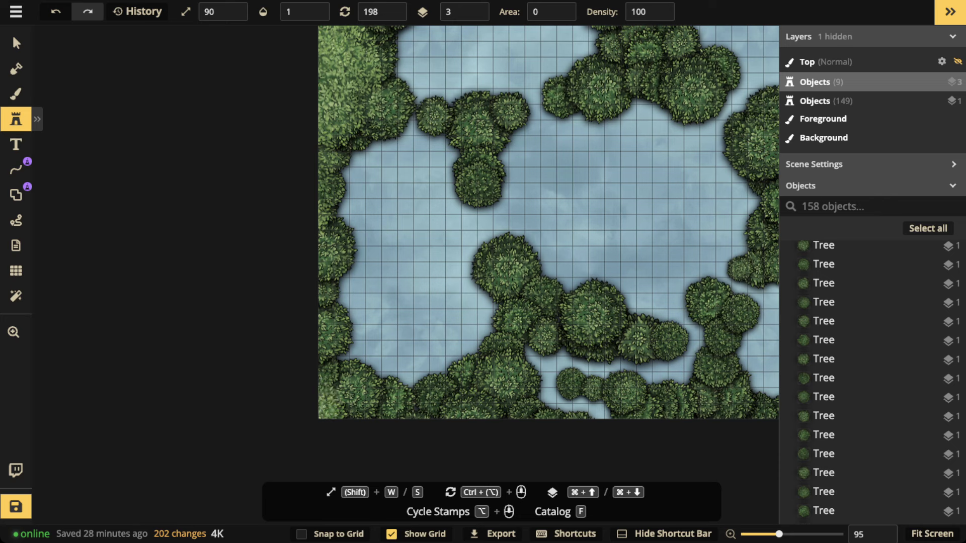
pyautogui.click(347, 388)
pyautogui.click(390, 405)
pyautogui.click(471, 407)
pyautogui.click(483, 395)
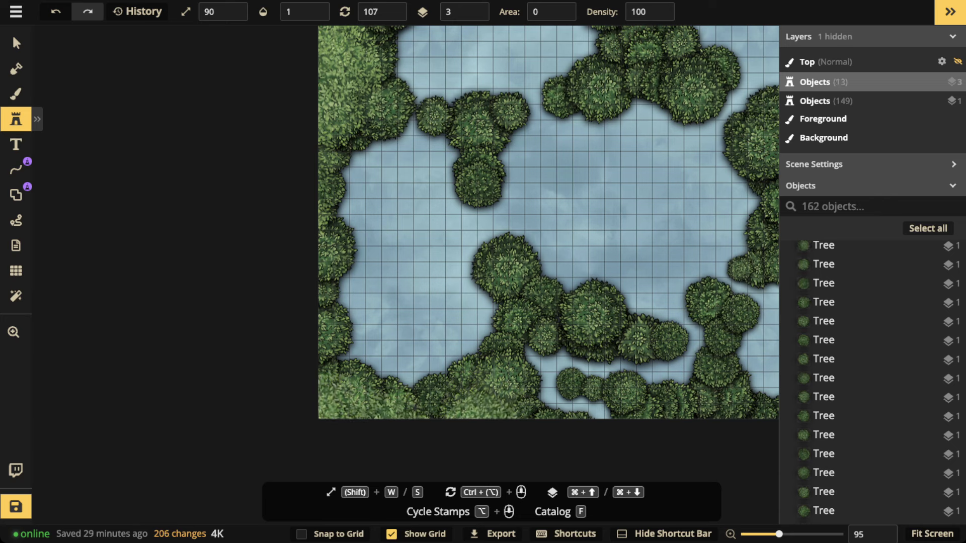
pyautogui.click(490, 385)
# - Reduce the stamp scale to 60 and stamp highlight trees over the lower central tree cluster
pyautogui.press('s')
pyautogui.press('s')
pyautogui.press('s')
pyautogui.press('s')
pyautogui.press('s')
pyautogui.press('s')
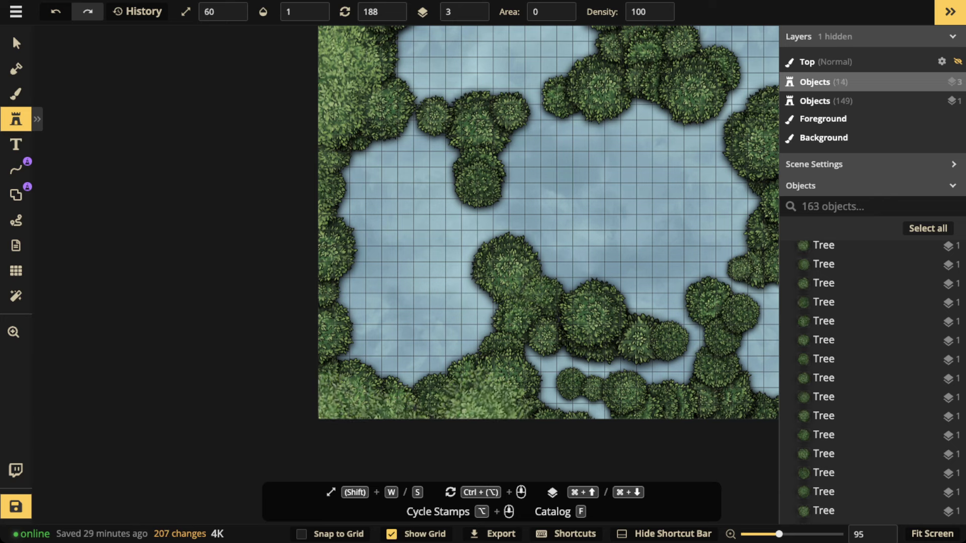
pyautogui.click(523, 290)
pyautogui.click(563, 321)
pyautogui.click(542, 319)
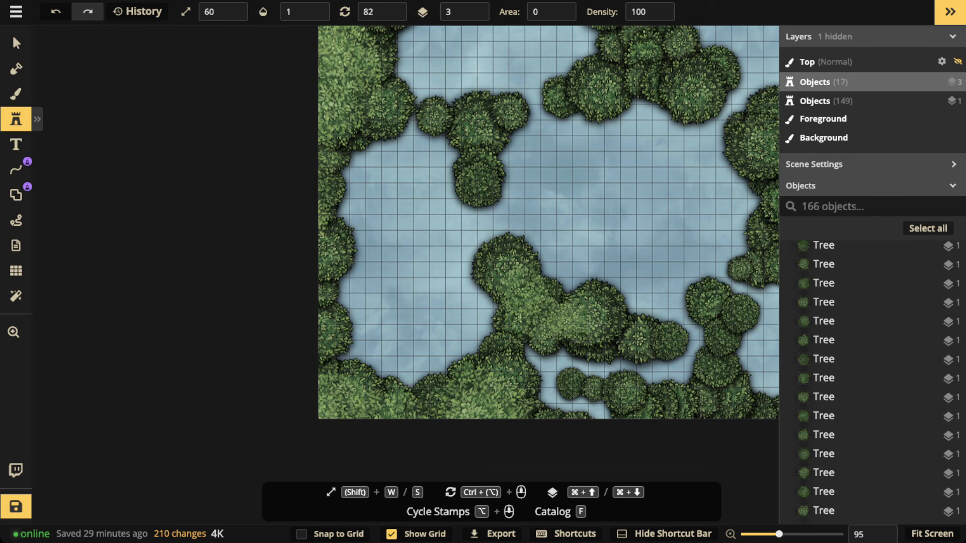
pyautogui.click(605, 327)
pyautogui.click(604, 338)
# - Stamp highlight trees along the map's bottom edge, from the centre toward the lower-right corner
pyautogui.moveTo(636, 408); pyautogui.dragTo(570, 262)
pyautogui.click(580, 264)
pyautogui.click(650, 265)
pyautogui.click(646, 250)
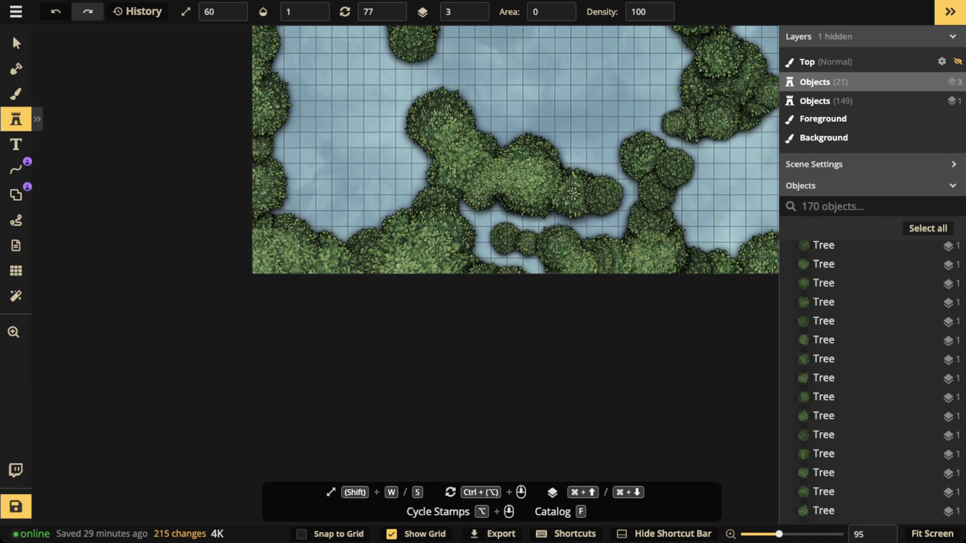
pyautogui.click(610, 266)
pyautogui.click(700, 269)
pyautogui.click(685, 260)
pyautogui.moveTo(755, 241); pyautogui.dragTo(576, 259)
pyautogui.click(620, 281)
pyautogui.click(662, 280)
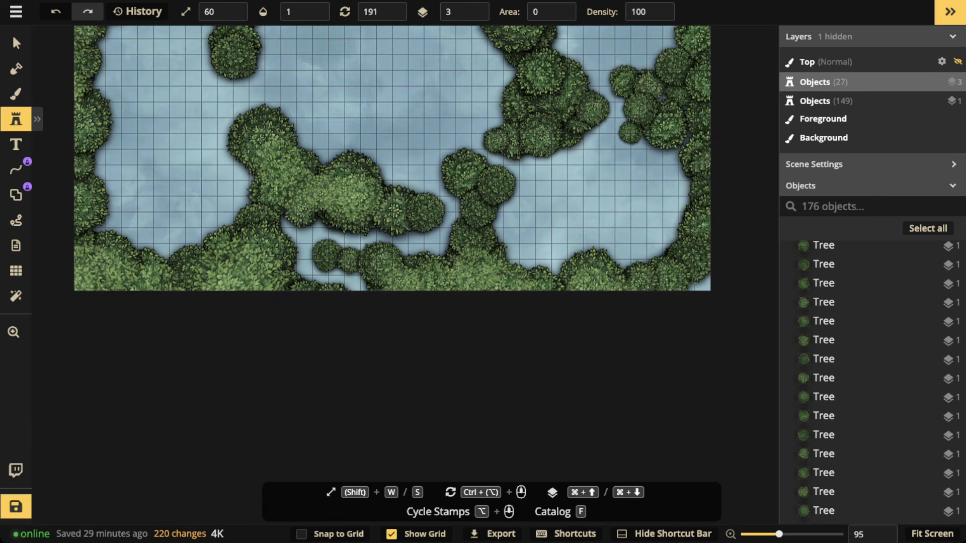
# - Copy the large tree of the right-central cluster into the map's lower-right corner and nudge the highlight tree in the lower central cluster
pyautogui.moveTo(500, 180); pyautogui.dragTo(381, 229)
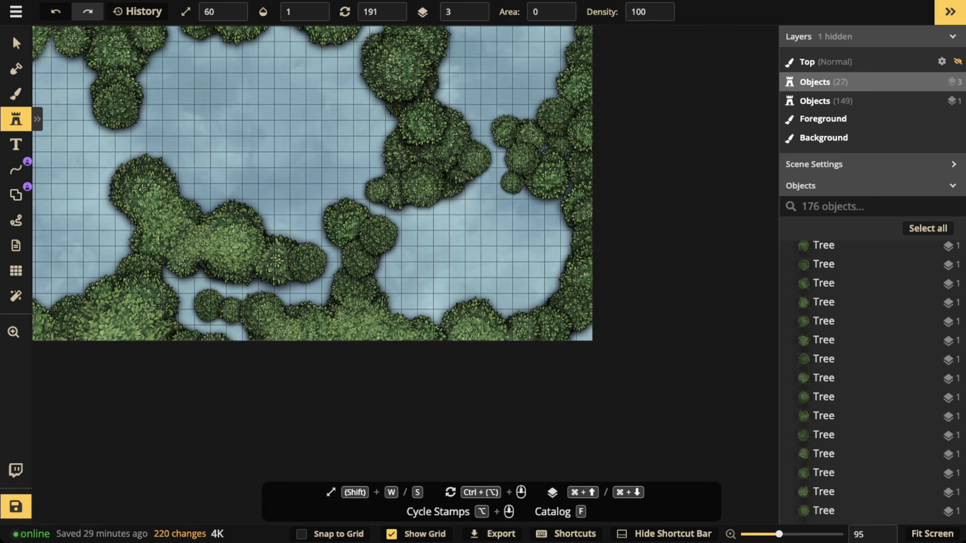
pyautogui.click(15, 43)
pyautogui.click(402, 76)
pyautogui.press('super+c')
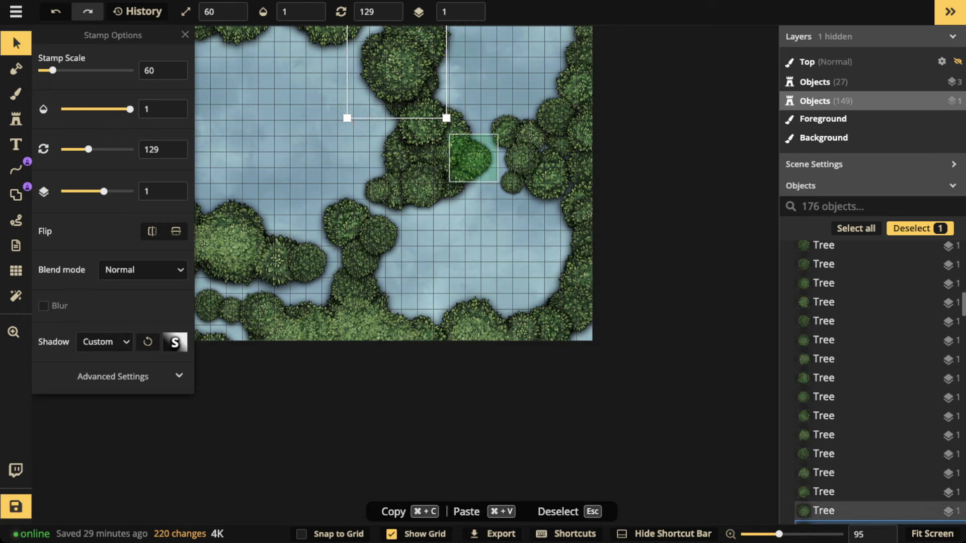
pyautogui.press('super+v')
pyautogui.moveTo(608, 269); pyautogui.dragTo(594, 336)
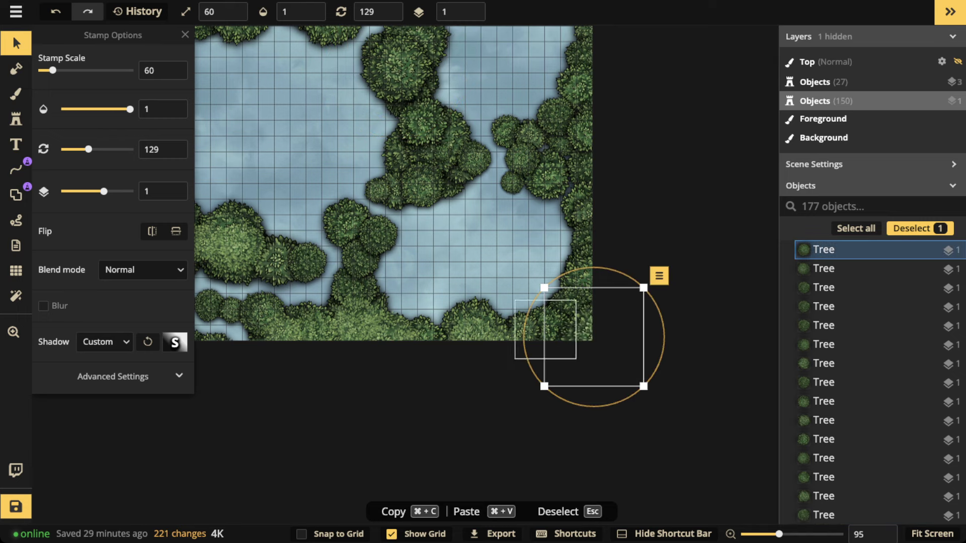
pyautogui.click(242, 247)
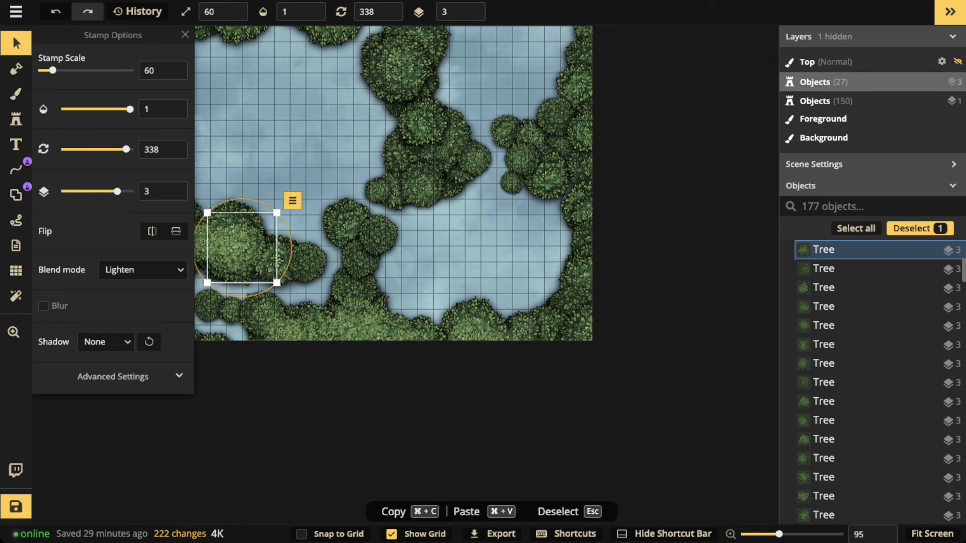
pyautogui.moveTo(241, 247)
pyautogui.mouseDown()
pyautogui.moveTo(252, 244)
pyautogui.moveTo(239, 242)
pyautogui.mouseUp()
# - Stamp three highlight trees at scale 60 over the trees in the map's lower-right corner
pyautogui.click(15, 119)
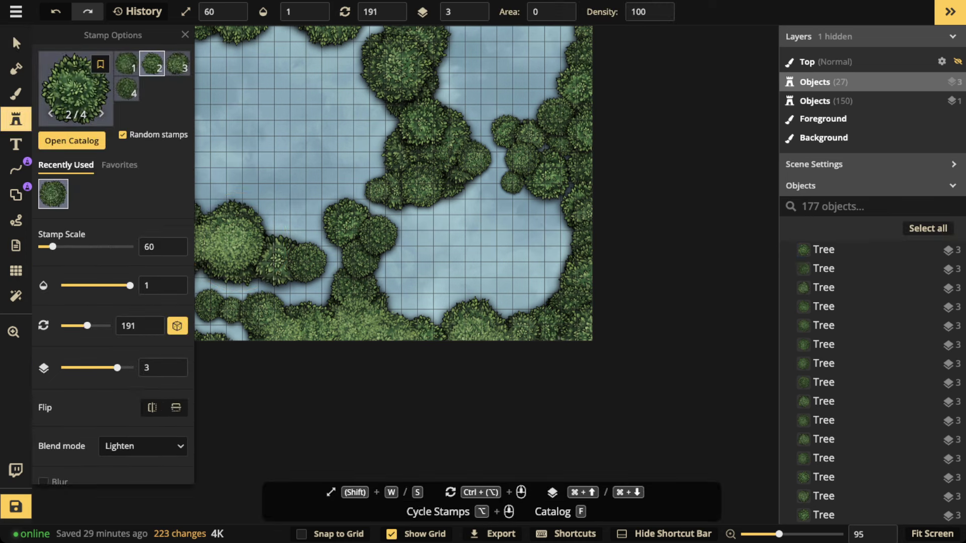
pyautogui.click(568, 320)
pyautogui.click(574, 312)
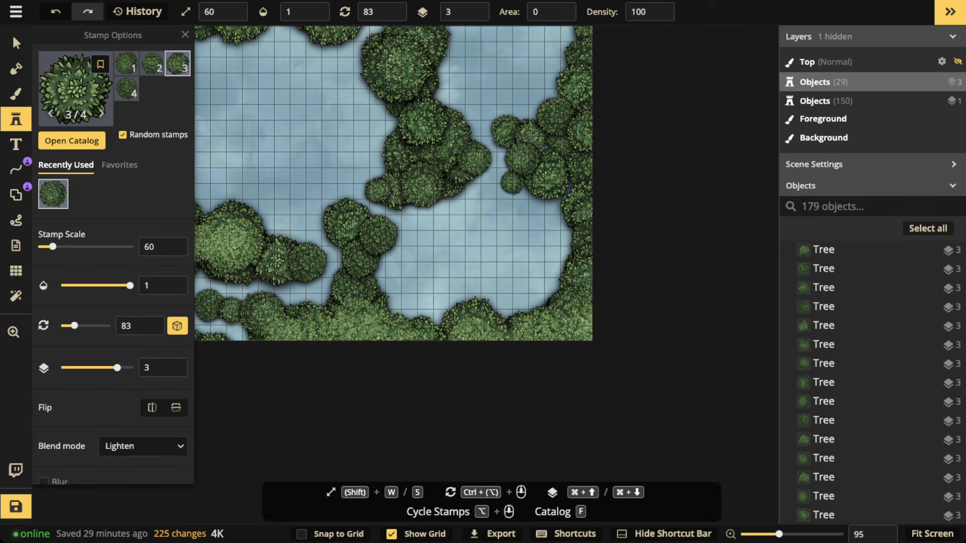
pyautogui.click(579, 299)
# - Stamp highlight trees over the tree cluster midway along the map's right edge
pyautogui.moveTo(579, 247); pyautogui.dragTo(546, 315)
pyautogui.moveTo(530, 231); pyautogui.dragTo(512, 259)
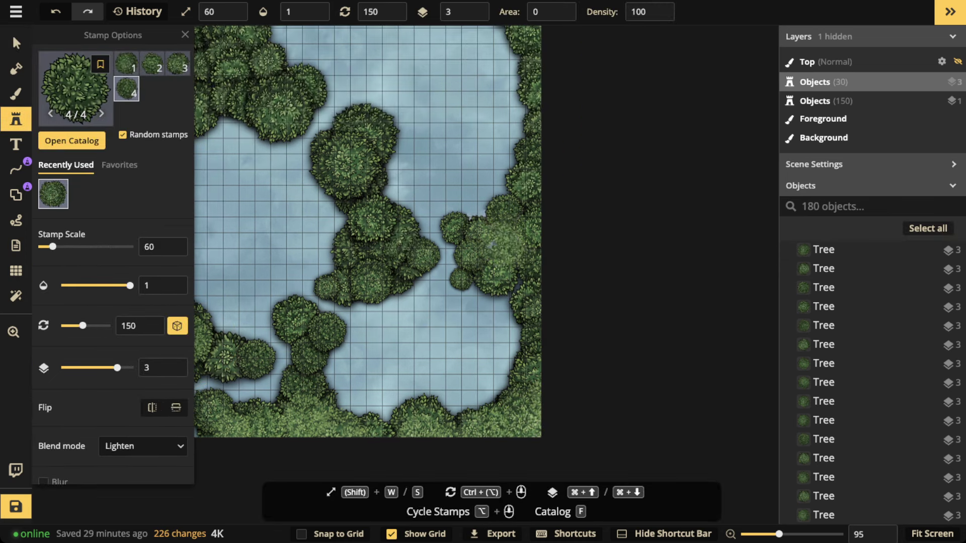
pyautogui.click(502, 243)
pyautogui.click(521, 256)
pyautogui.click(536, 202)
pyautogui.click(540, 303)
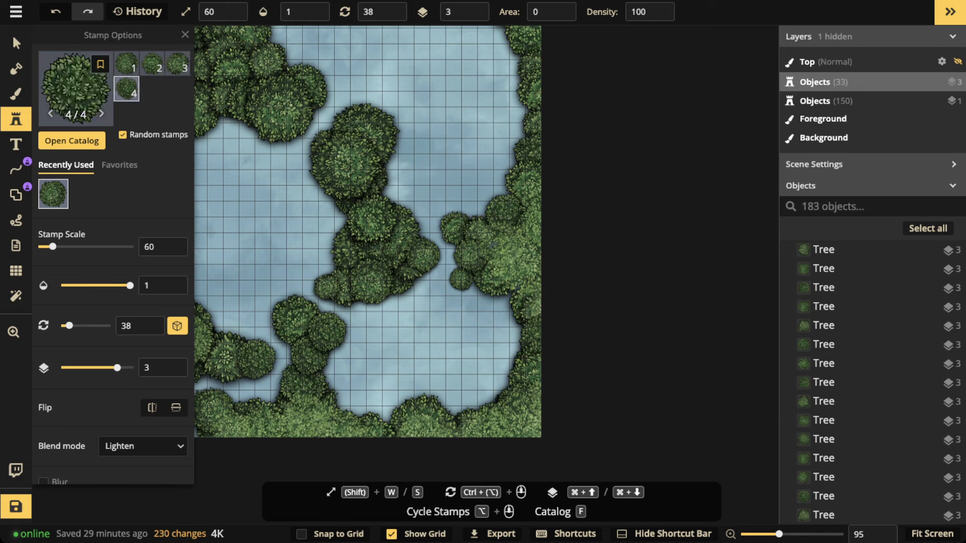
pyautogui.click(540, 330)
# - Stamp highlight trees over the right-central tree cluster, including the large tree at its upper end
pyautogui.click(386, 240)
pyautogui.click(376, 234)
pyautogui.click(370, 275)
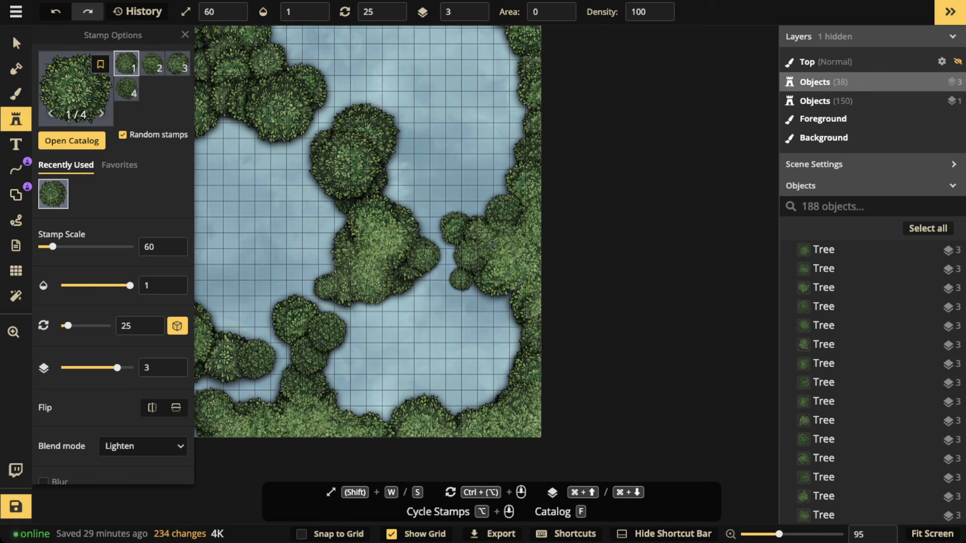
pyautogui.click(386, 259)
pyautogui.press('space')
pyautogui.moveTo(346, 169); pyautogui.dragTo(382, 278)
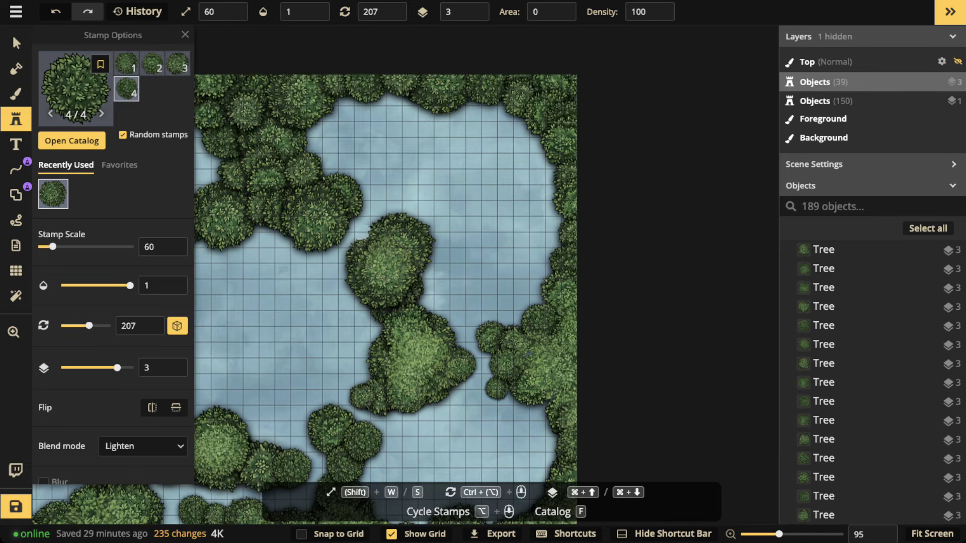
pyautogui.click(387, 276)
# - Stamp highlight trees over the top-central tree cluster, up to the map's top edge
pyautogui.click(274, 191)
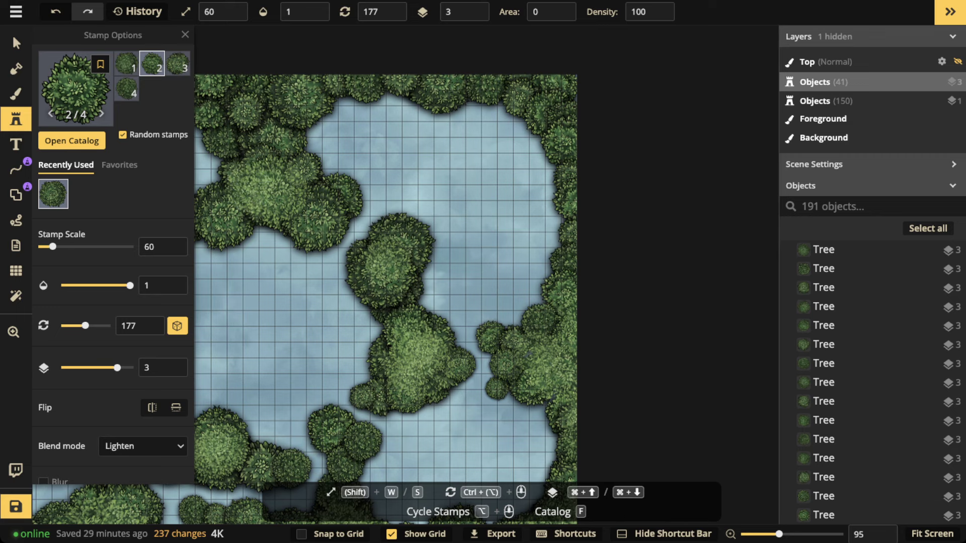
pyautogui.click(259, 132)
pyautogui.click(266, 156)
pyautogui.click(244, 132)
pyautogui.press('space')
pyautogui.moveTo(233, 99); pyautogui.dragTo(303, 162)
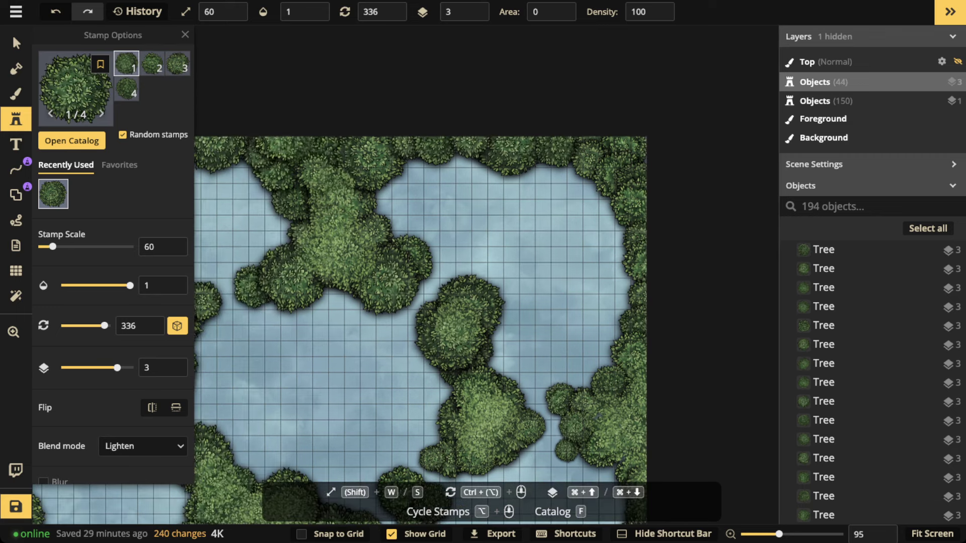
pyautogui.click(291, 168)
pyautogui.click(297, 176)
pyautogui.click(352, 162)
pyautogui.click(366, 142)
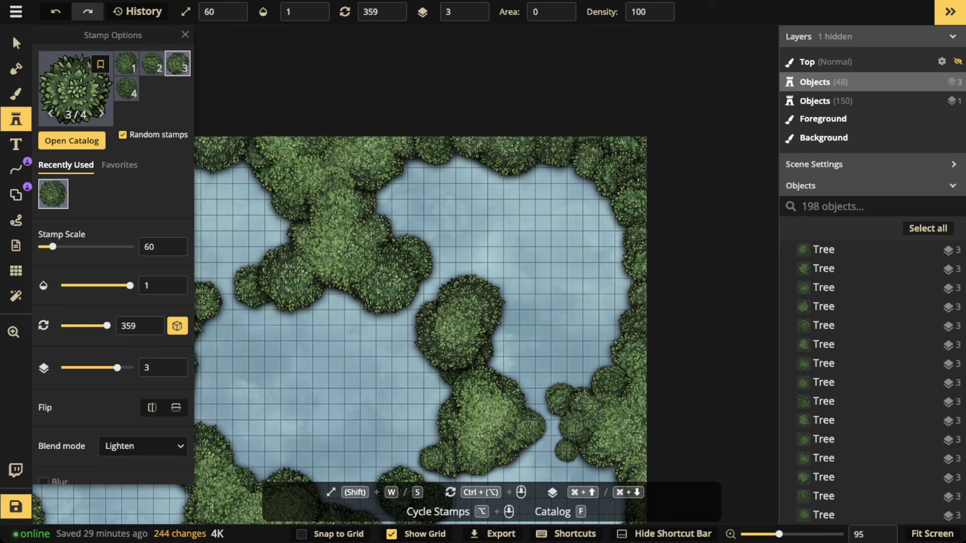
# - Stamp highlight trees along the right half of the top edge and around the map's upper-right corner
pyautogui.click(496, 140)
pyautogui.click(574, 141)
pyautogui.click(627, 150)
pyautogui.click(630, 166)
pyautogui.click(638, 196)
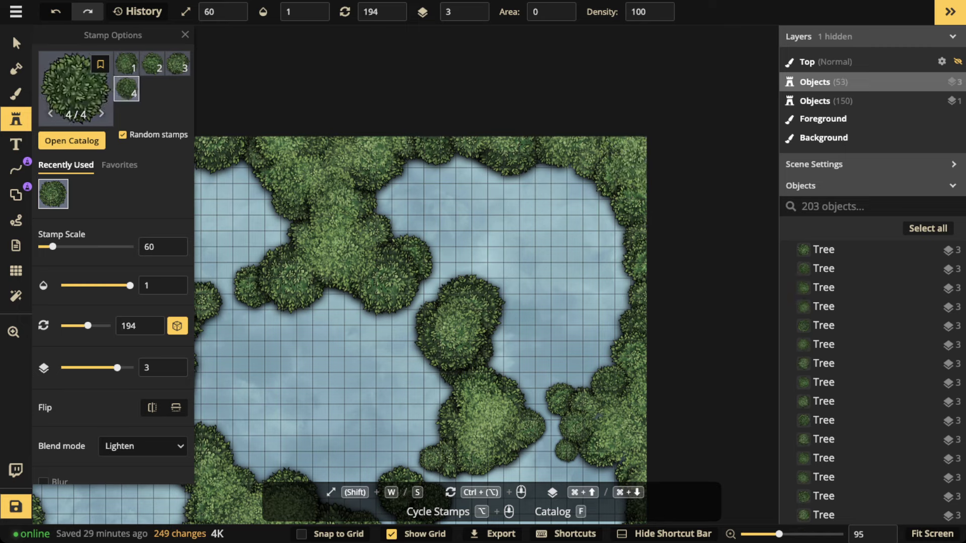
pyautogui.click(645, 229)
# - Stamp highlight trees over the small T-shaped cluster left of the map's centre, using a smaller scale for its stem
pyautogui.scroll(-3, 431, 380)
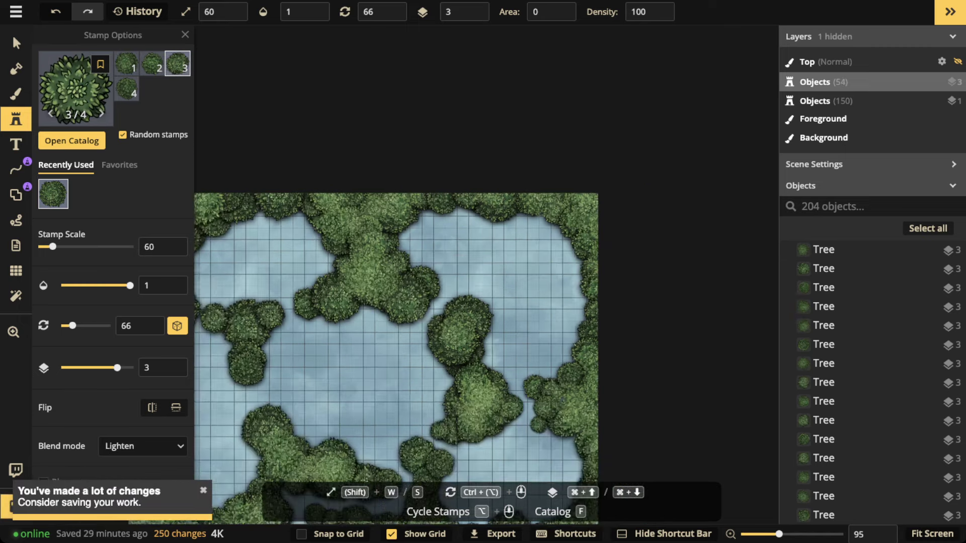
pyautogui.press('space')
pyautogui.moveTo(431, 380); pyautogui.dragTo(594, 273)
pyautogui.scroll(3, 375, 216)
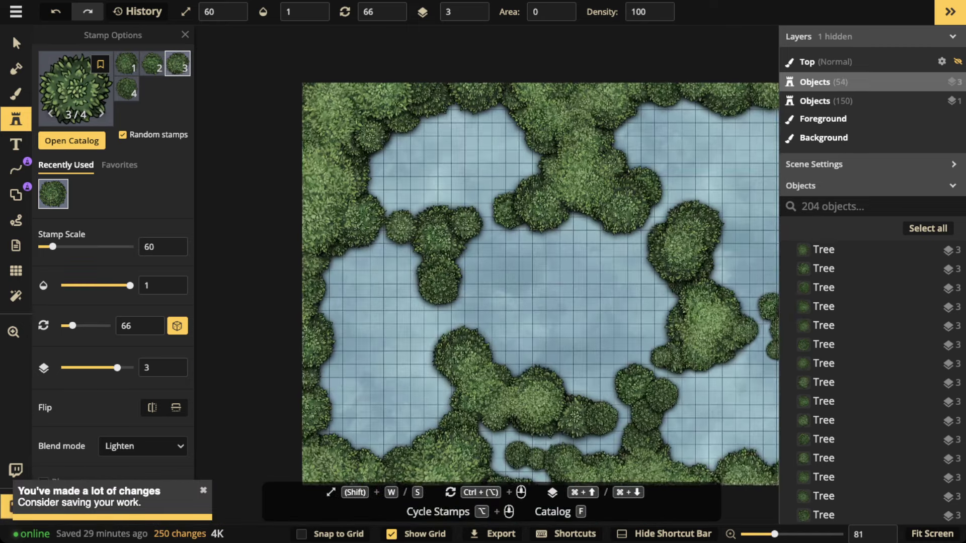
pyautogui.click(435, 228)
pyautogui.click(440, 235)
pyautogui.click(439, 253)
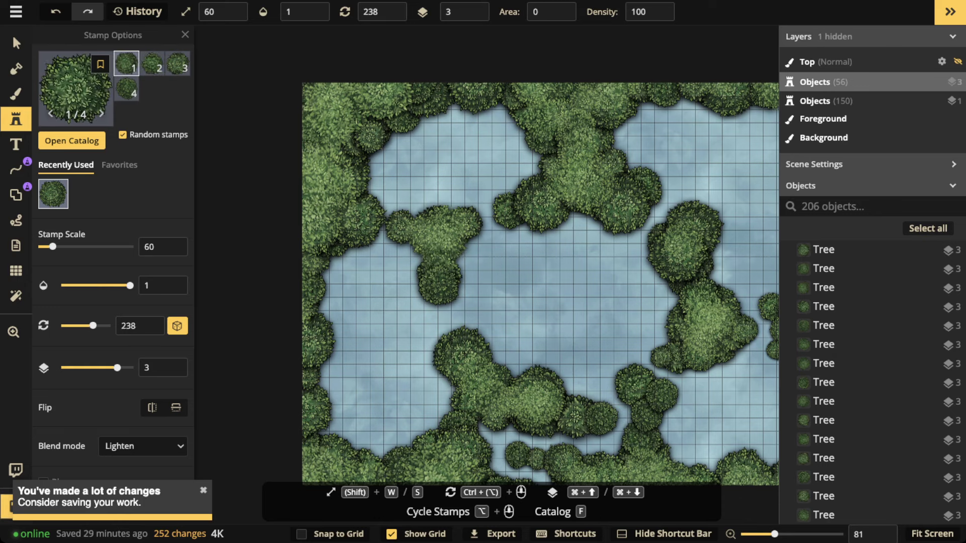
pyautogui.press('s')
pyautogui.press('s')
pyautogui.press('s')
pyautogui.click(438, 257)
# - Set the stamp scale to 50 and add highlights to the T-shaped cluster's lowest tree and the lower central cluster
pyautogui.press('w')
pyautogui.press('w')
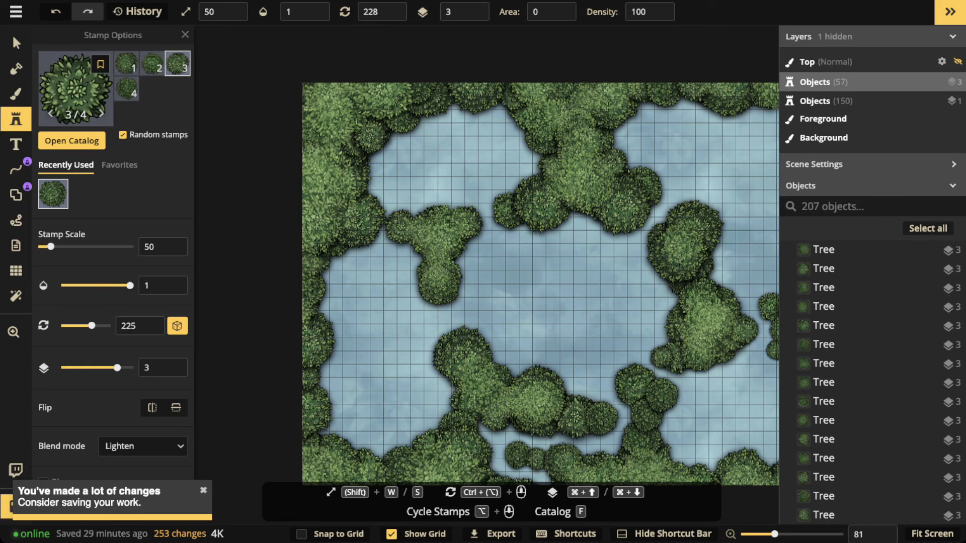
pyautogui.click(439, 280)
pyautogui.click(458, 355)
pyautogui.click(536, 401)
# - Stamp highlights over the narrow lower-right cluster and the lower central cluster's end, reducing the scale to 30
pyautogui.scroll(-1, 628, 409)
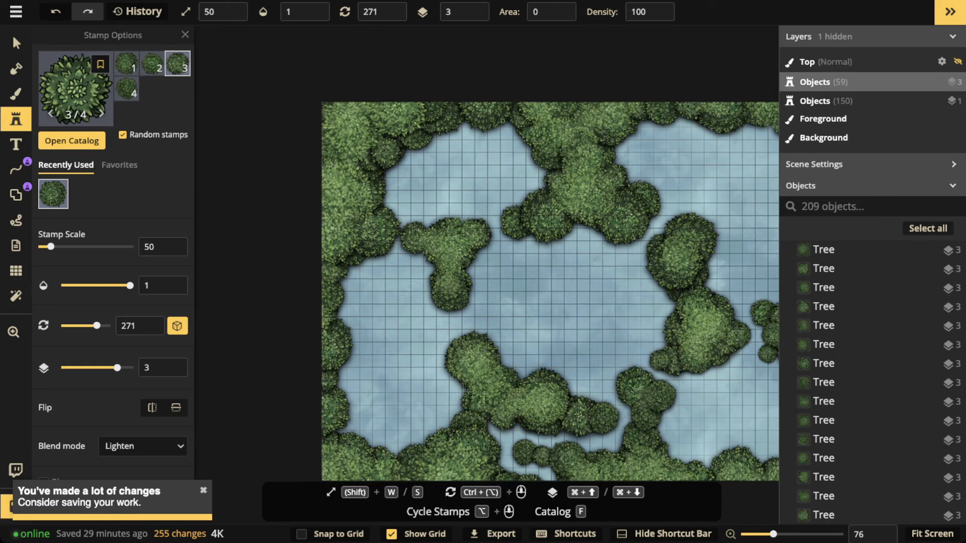
pyautogui.click(642, 394)
pyautogui.press('s')
pyautogui.press('s')
pyautogui.click(644, 432)
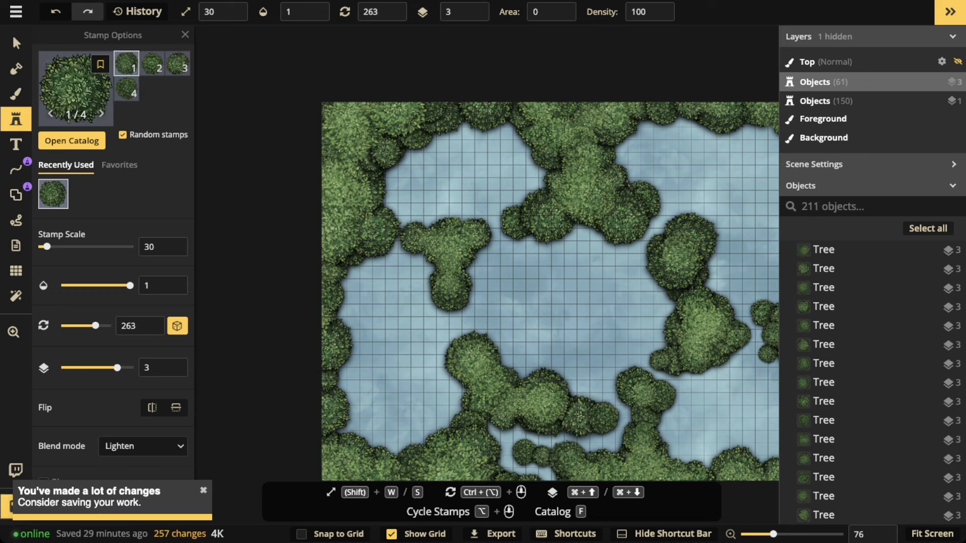
pyautogui.click(644, 448)
pyautogui.click(596, 417)
# - Leave stamping for the Select tool with nothing selected and examine the tree highlights across the whole map
pyautogui.scroll(-4, 455, 322)
pyautogui.moveTo(456, 322); pyautogui.dragTo(406, 320)
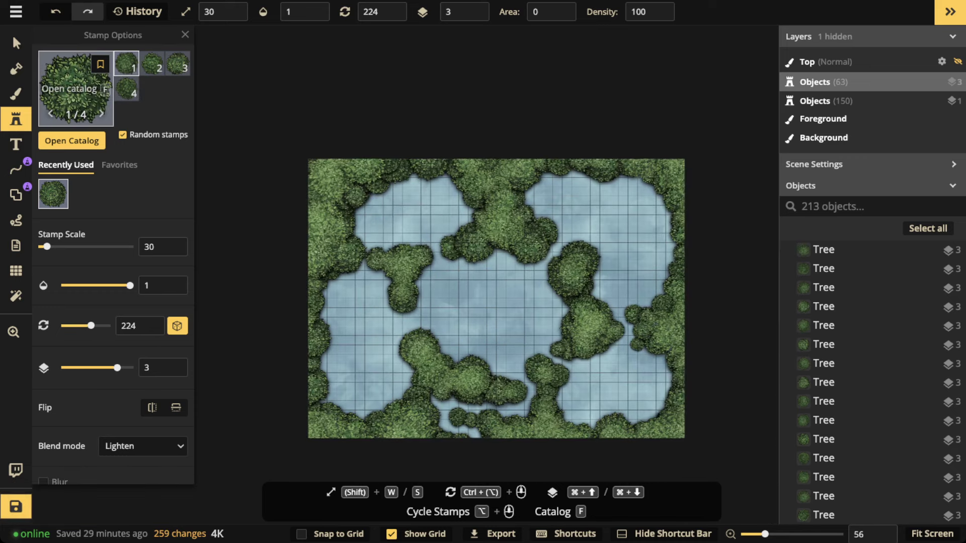
pyautogui.click(15, 43)
pyautogui.press('Escape')
pyautogui.scroll(2, 466, 436)
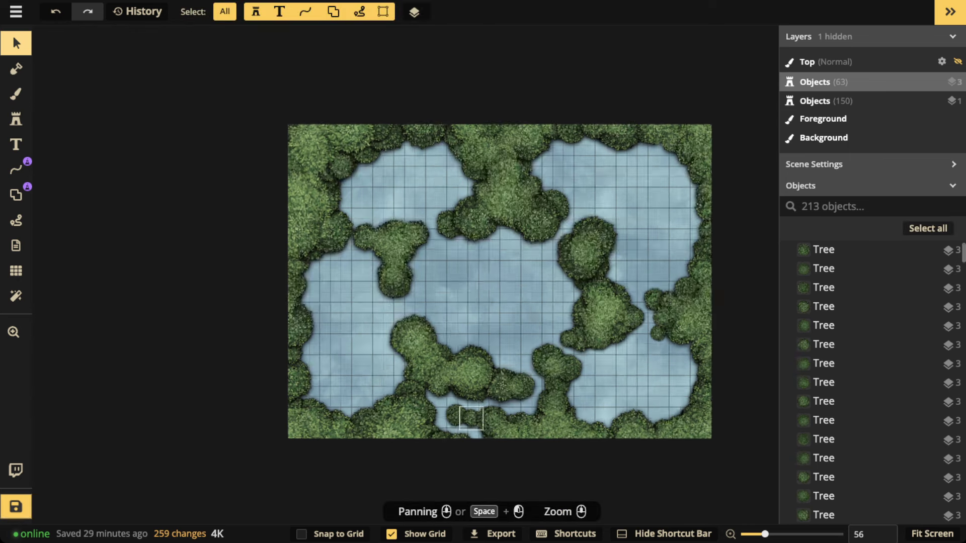
# - Select all the trees on the map and group them under the name Canopy
pyautogui.scroll(-2, 466, 422)
pyautogui.moveTo(470, 385); pyautogui.dragTo(466, 411)
pyautogui.moveTo(200, 142); pyautogui.dragTo(779, 525)
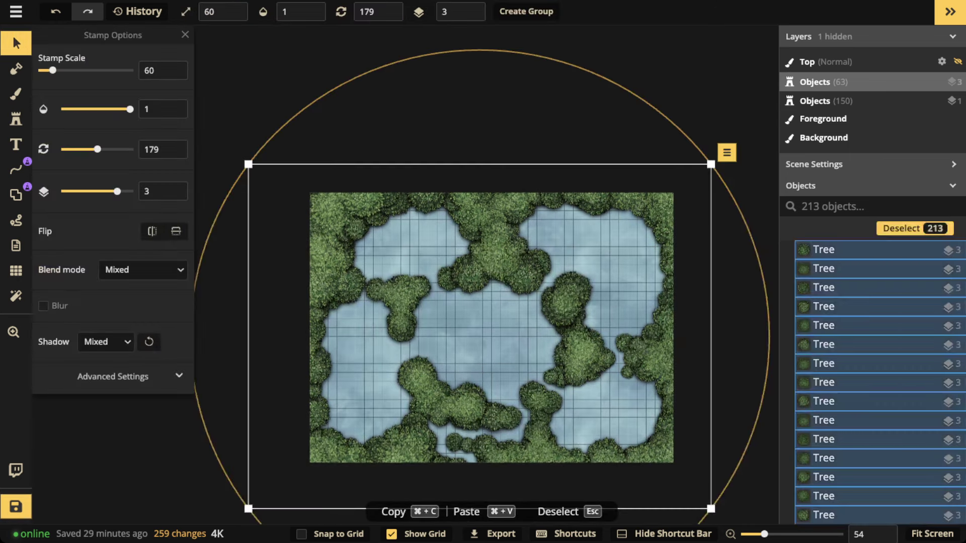
pyautogui.press('super+g')
pyautogui.write('Ca')
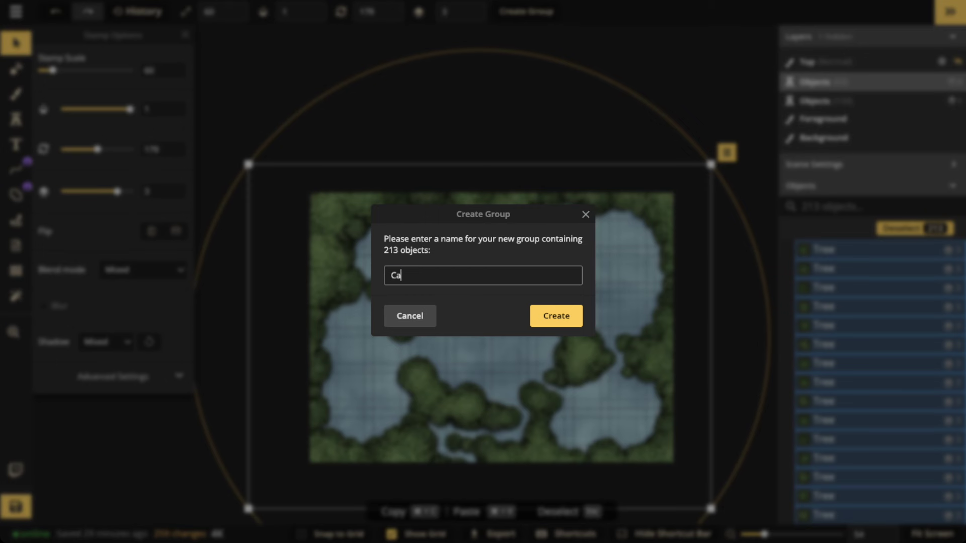
pyautogui.write('nopy')
pyautogui.press('Return')
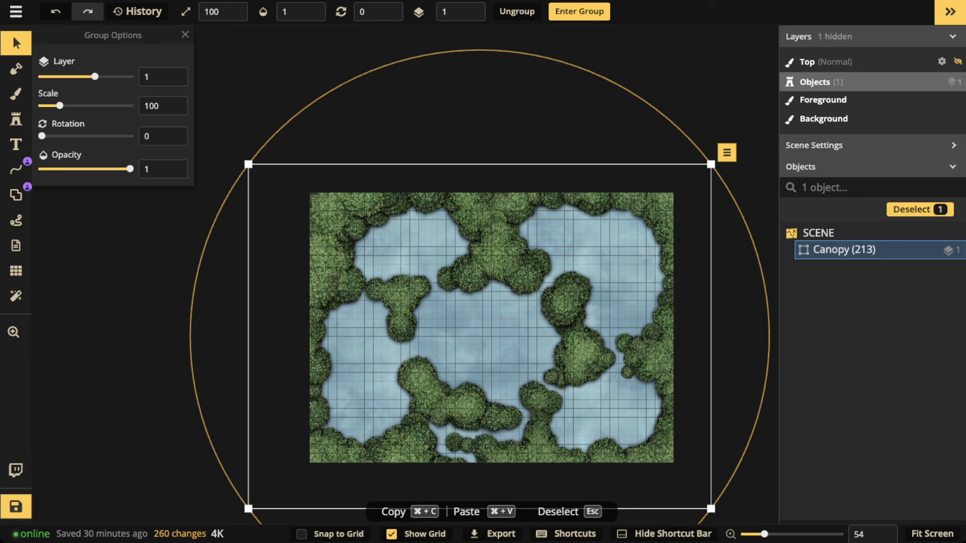
# - Set the Canopy group's layer to 4 and deselect it
pyautogui.click(470, 7)
pyautogui.click(470, 8)
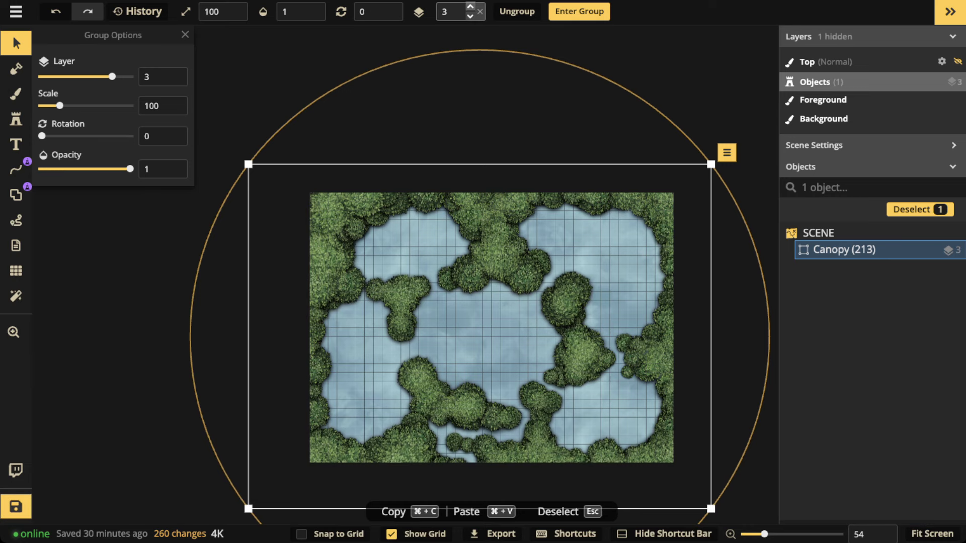
pyautogui.click(470, 7)
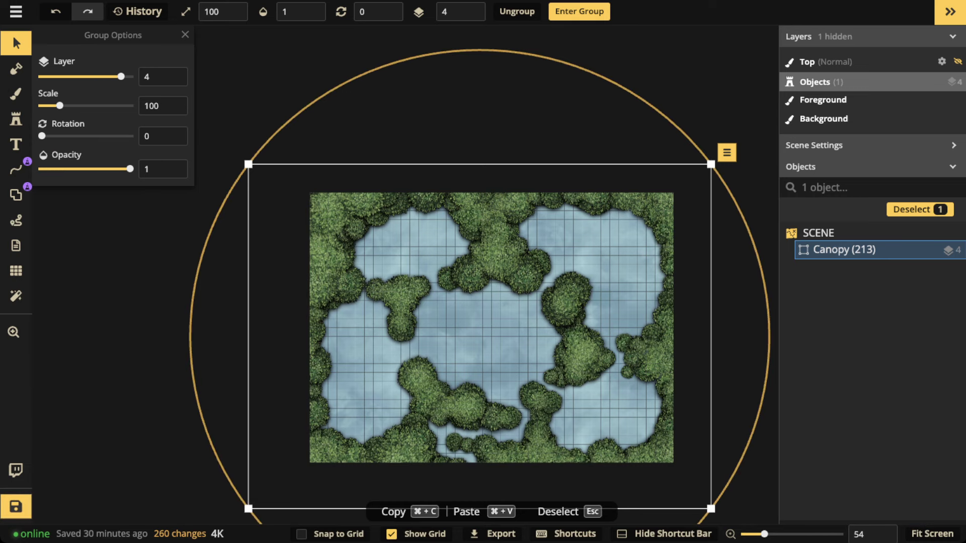
pyautogui.press('Escape')
pyautogui.press('space')
pyautogui.moveTo(491, 328); pyautogui.dragTo(474, 286)
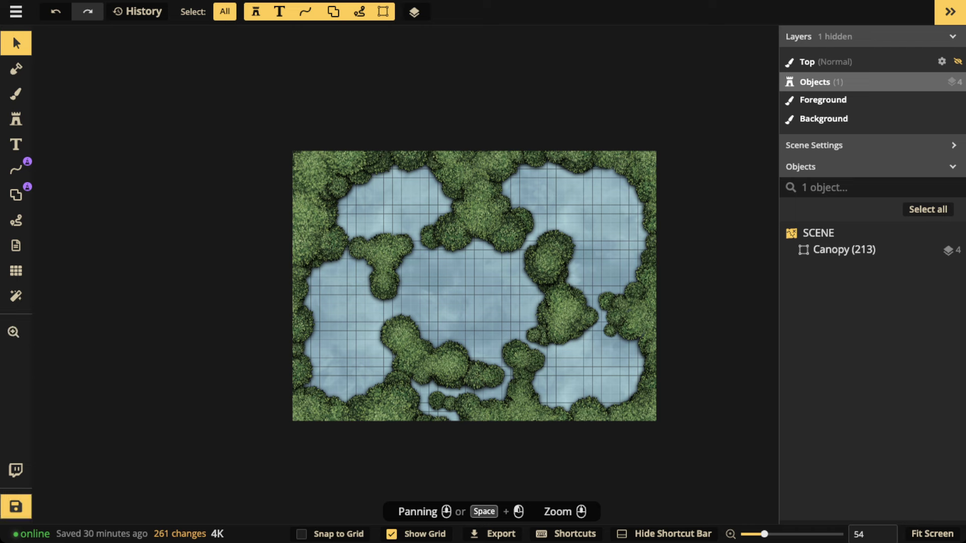
# - Inside the Canopy group, duplicate the T-shaped cluster's outermost left tree into the gap beside it at scale 80 on layer 0
pyautogui.doubleClick(844, 249)
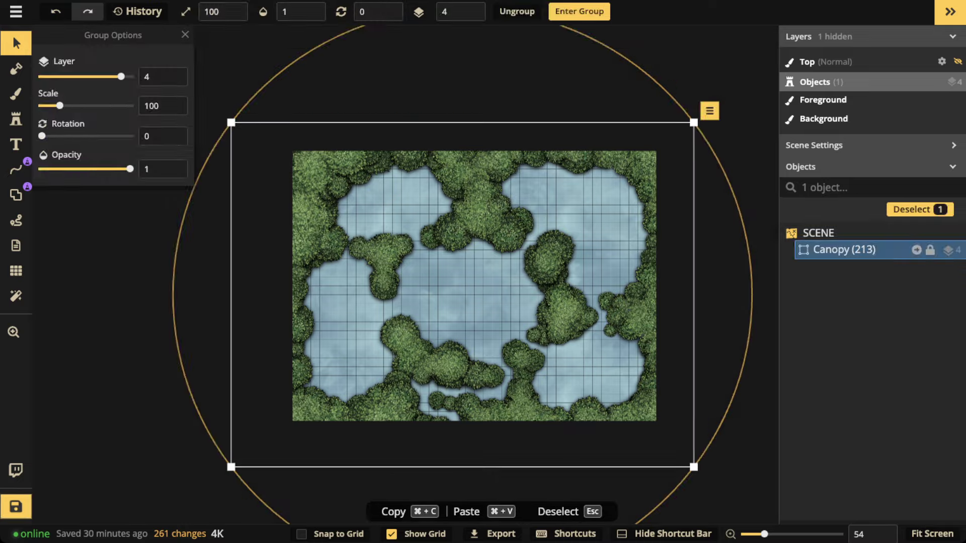
pyautogui.scroll(3, 315, 258)
pyautogui.click(372, 246)
pyautogui.scroll(5, 371, 246)
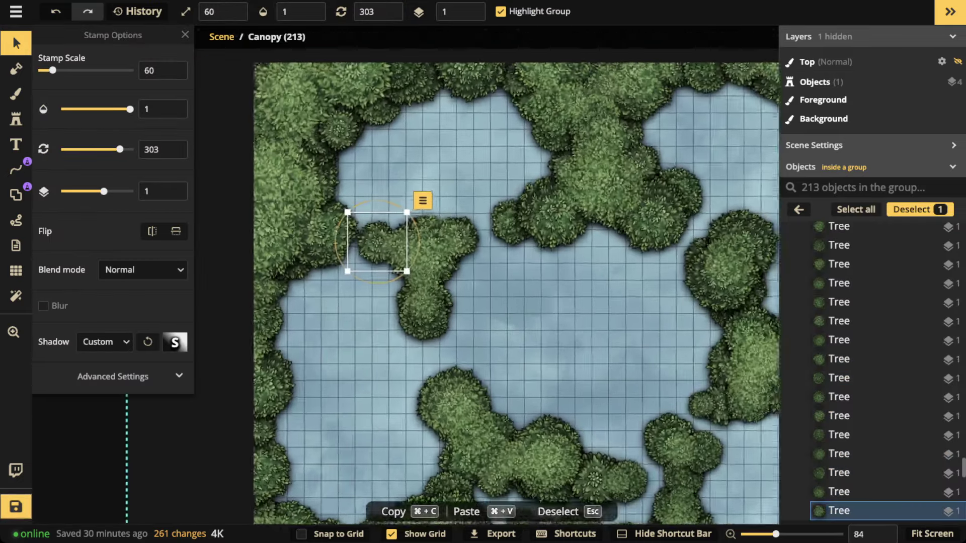
pyautogui.press('super+c')
pyautogui.press('super+v')
pyautogui.moveTo(362, 248); pyautogui.dragTo(352, 235)
pyautogui.scroll(2, 351, 235)
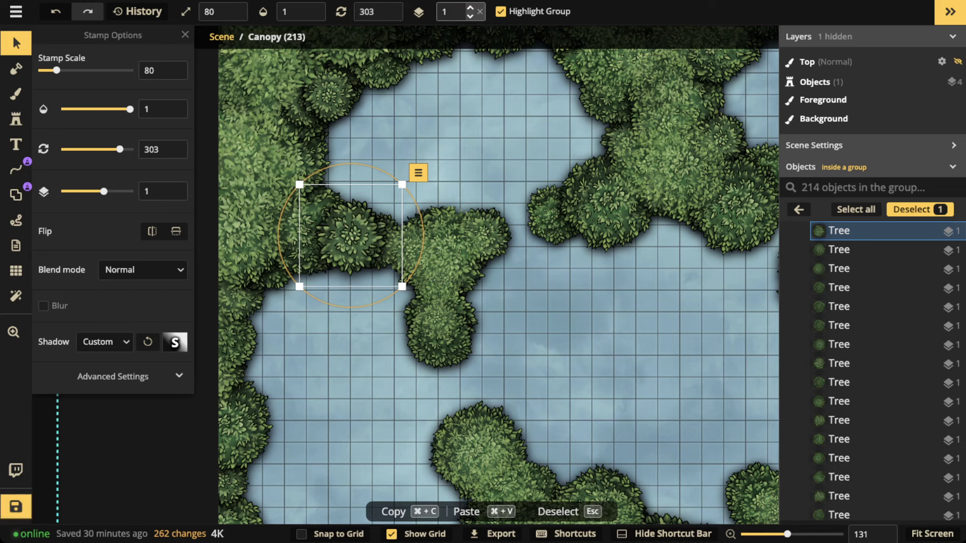
pyautogui.click(471, 15)
pyautogui.click(442, 253)
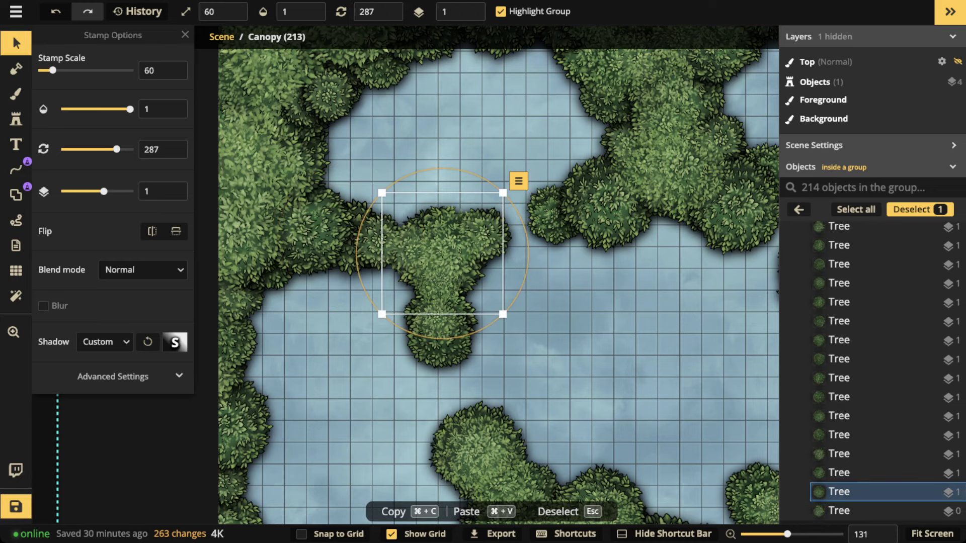
pyautogui.press('super+c')
pyautogui.press('super+v')
pyautogui.moveTo(359, 251); pyautogui.dragTo(364, 252)
pyautogui.press('Delete')
# - Stamp Lighten highlight trees at scale 30 on layer 2 over the T-shaped cluster's new joining tree and the dark trees above it
pyautogui.click(17, 119)
pyautogui.moveTo(53, 246); pyautogui.dragTo(47, 247)
pyautogui.moveTo(103, 368); pyautogui.dragTo(110, 368)
pyautogui.scroll(-3, 112, 352)
pyautogui.click(350, 234)
pyautogui.click(343, 112)
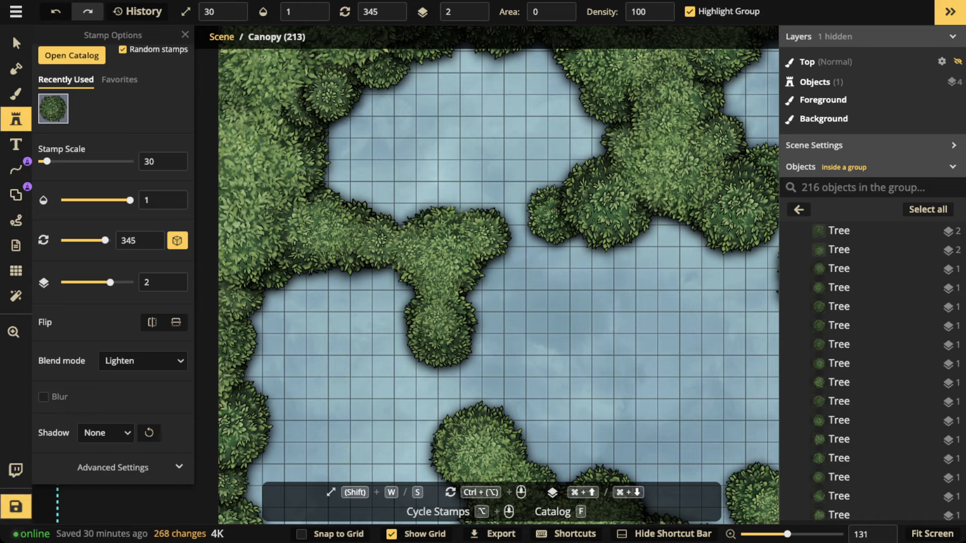
pyautogui.click(334, 63)
# - Stamp a highlight at scale 40 on the upper central cluster's leftmost trees, add highlights to the remaining dark gaps, and leave the group
pyautogui.scroll(-3, 329, 70)
pyautogui.press('w')
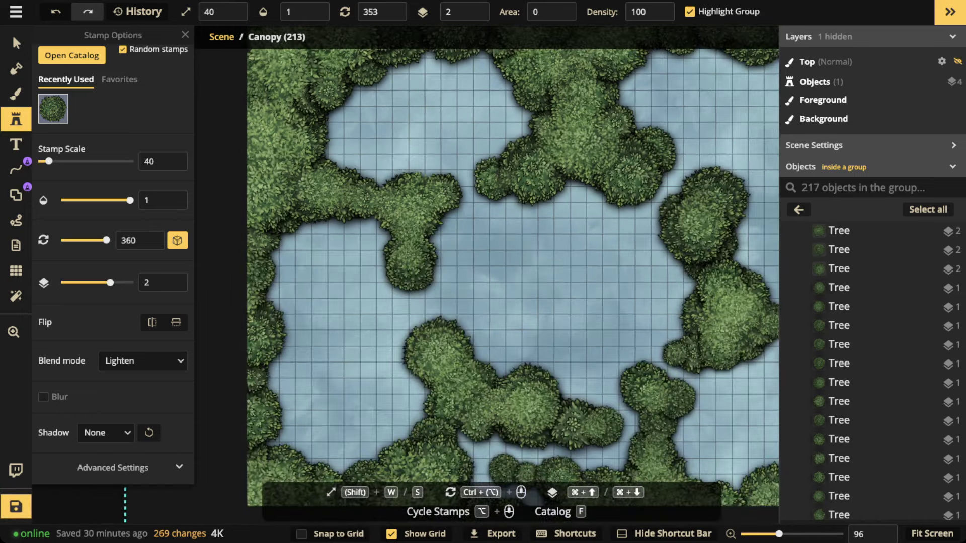
pyautogui.click(496, 177)
pyautogui.scroll(-3, 427, 110)
pyautogui.scroll(-3, 468, 264)
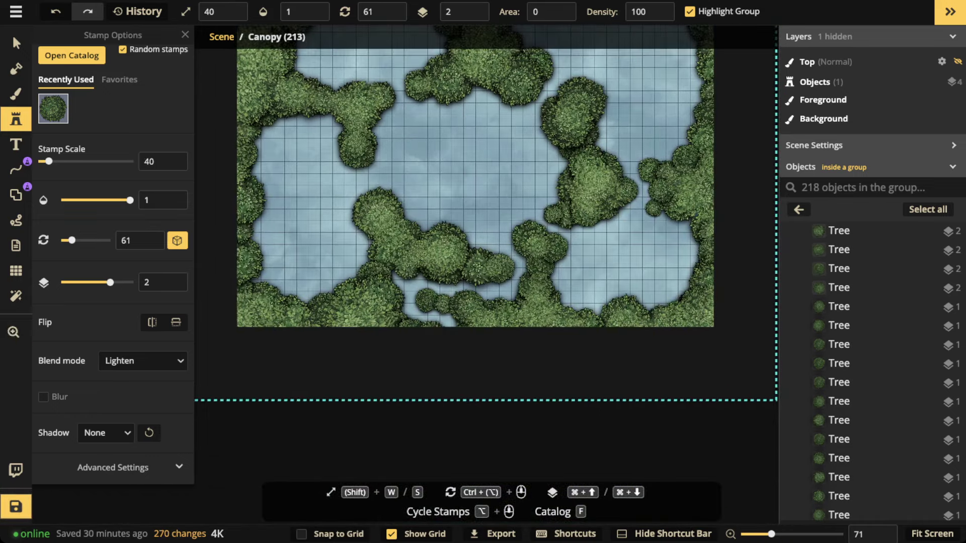
pyautogui.press('s')
pyautogui.scroll(3, 468, 264)
pyautogui.press('Escape')
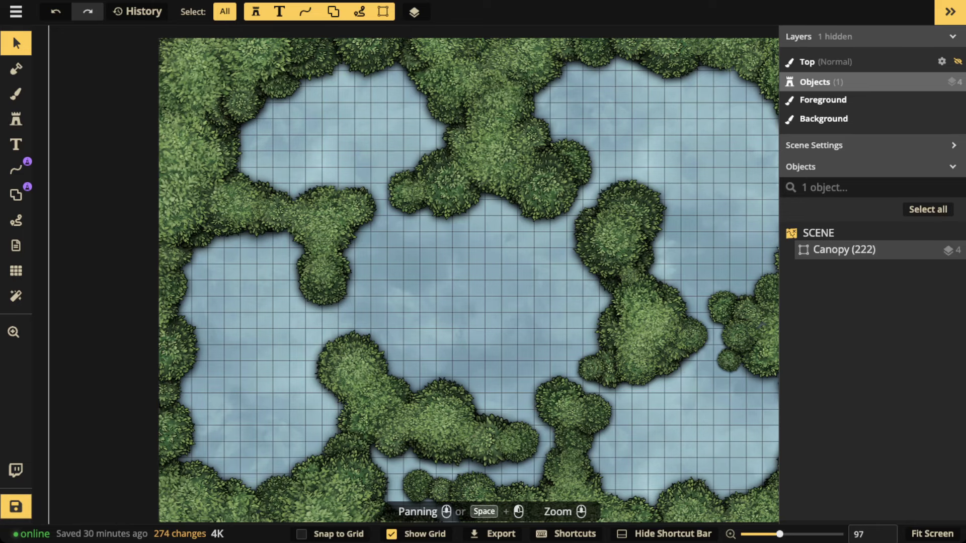
pyautogui.scroll(-3, 468, 281)
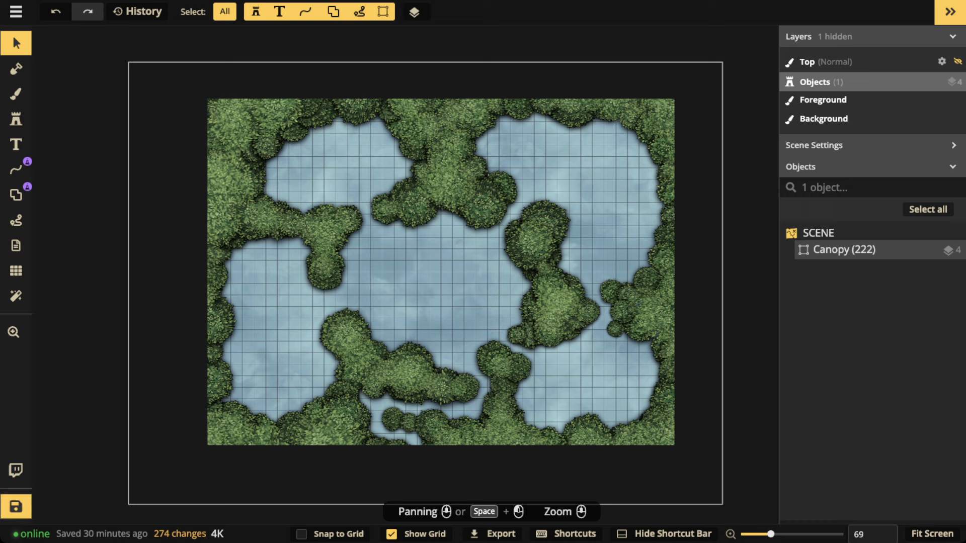
pyautogui.press('Escape')
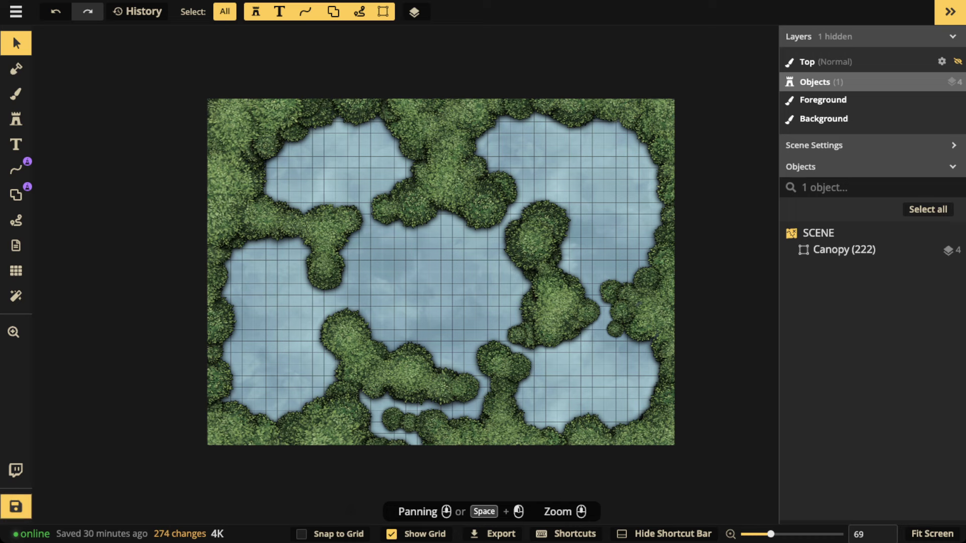
# - Fill the Background brush layer with a dark brown ground texture from the Watercolor Battlemaps collection
pyautogui.press('b')
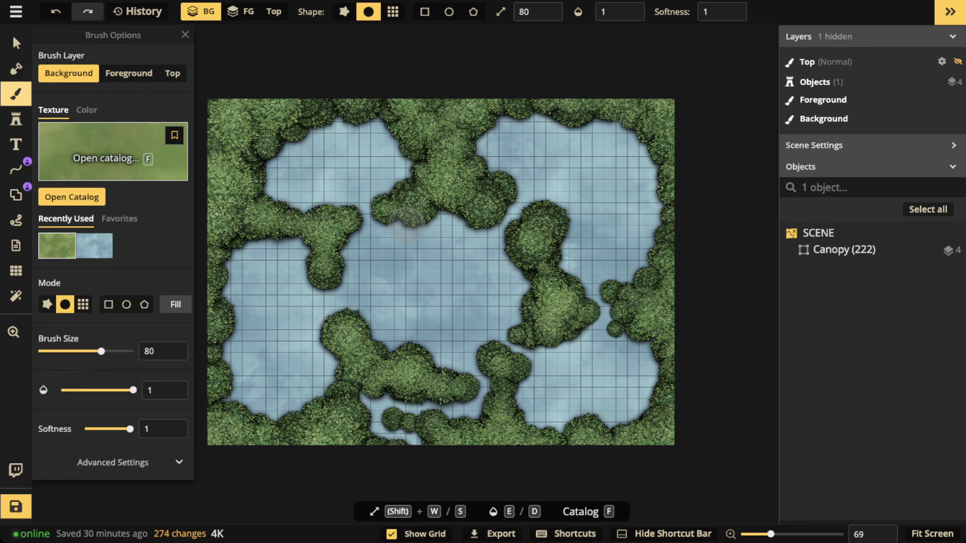
pyautogui.press('f')
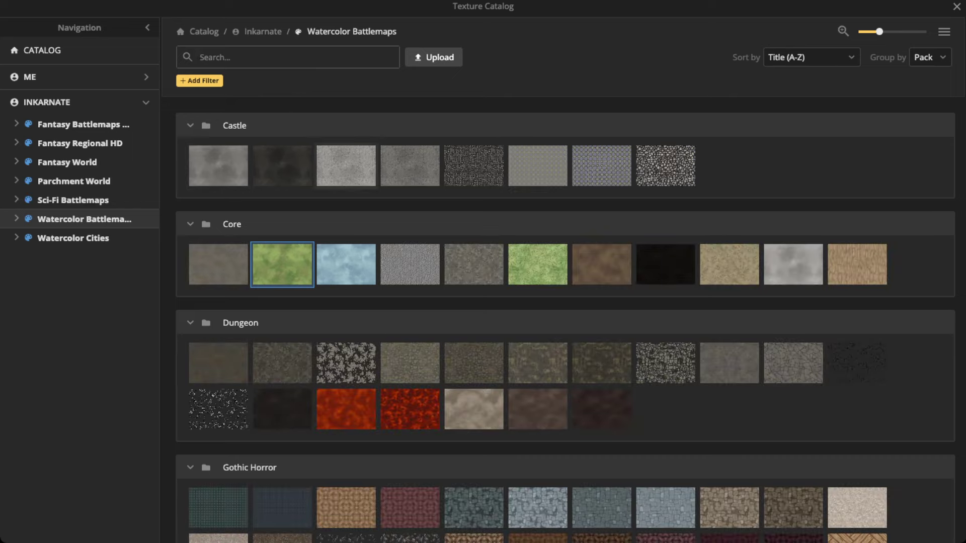
pyautogui.click(282, 264)
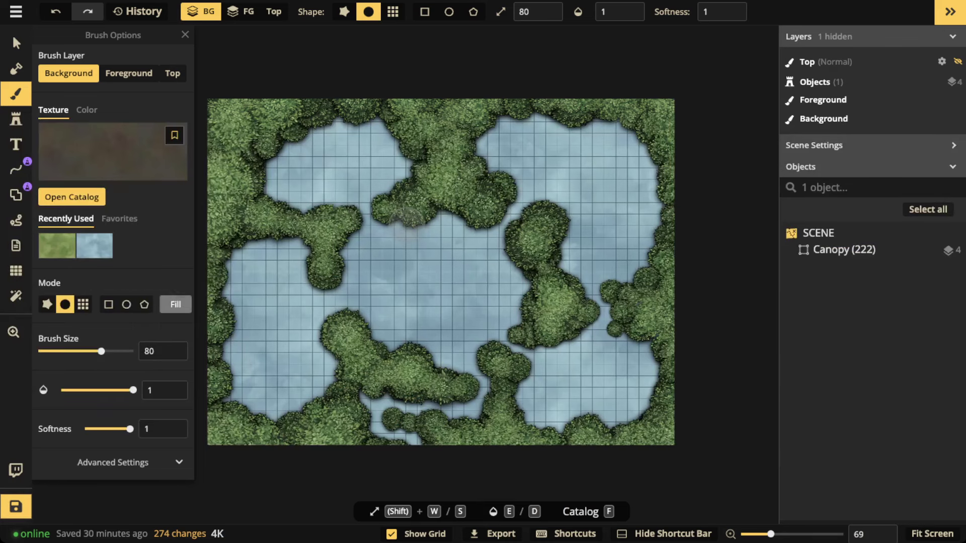
pyautogui.click(176, 304)
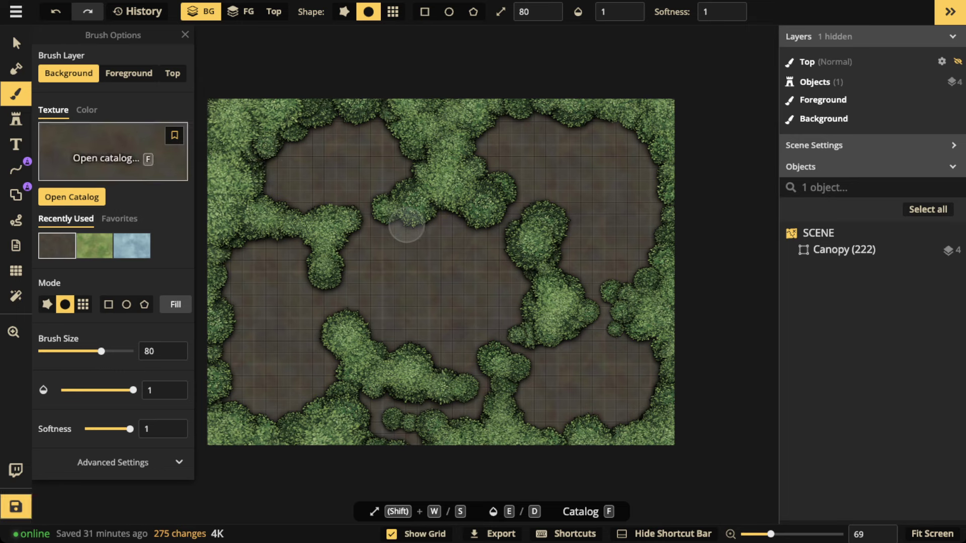
# - Lock the Canopy group against editing and deselect it
pyautogui.press('v')
pyautogui.scroll(1, 350, 189)
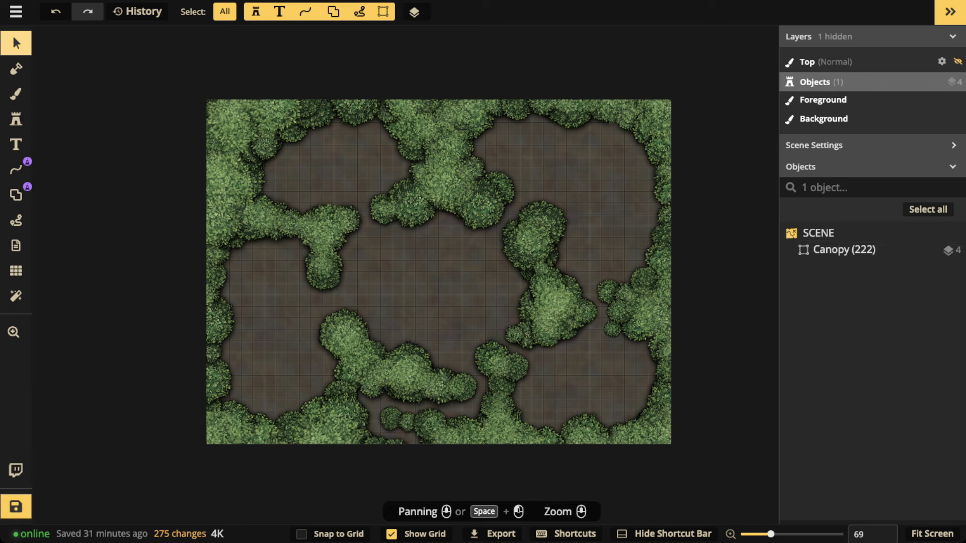
pyautogui.click(930, 250)
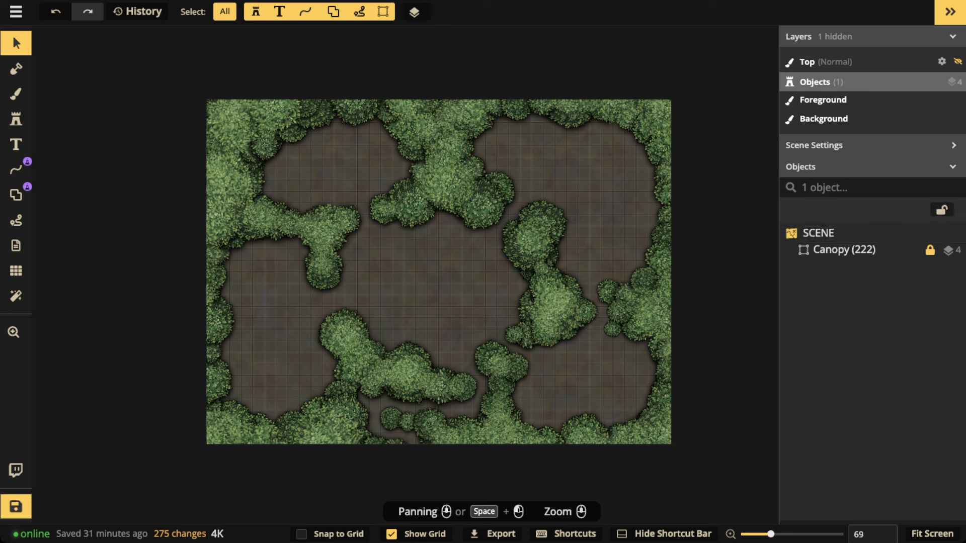
pyautogui.click(930, 250)
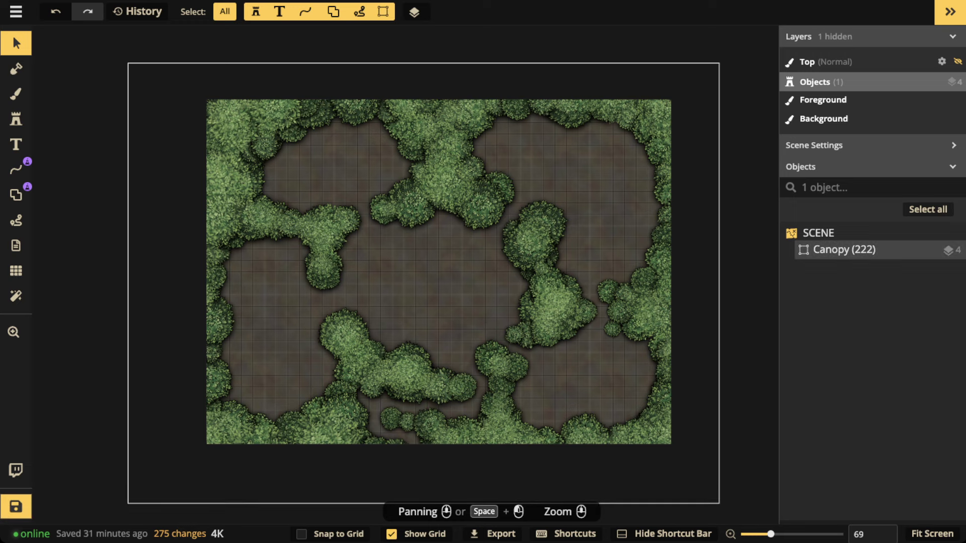
pyautogui.click(844, 250)
pyautogui.click(930, 250)
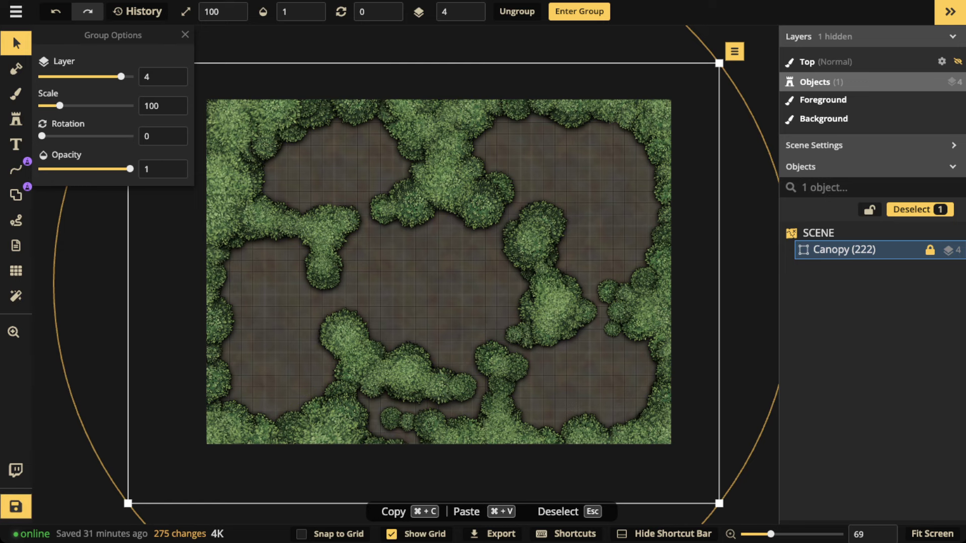
pyautogui.press('Escape')
# - Look over the whole forest map and save it
pyautogui.scroll(-2, 414, 202)
pyautogui.moveTo(435, 260); pyautogui.dragTo(463, 259)
pyautogui.scroll(2, 527, 203)
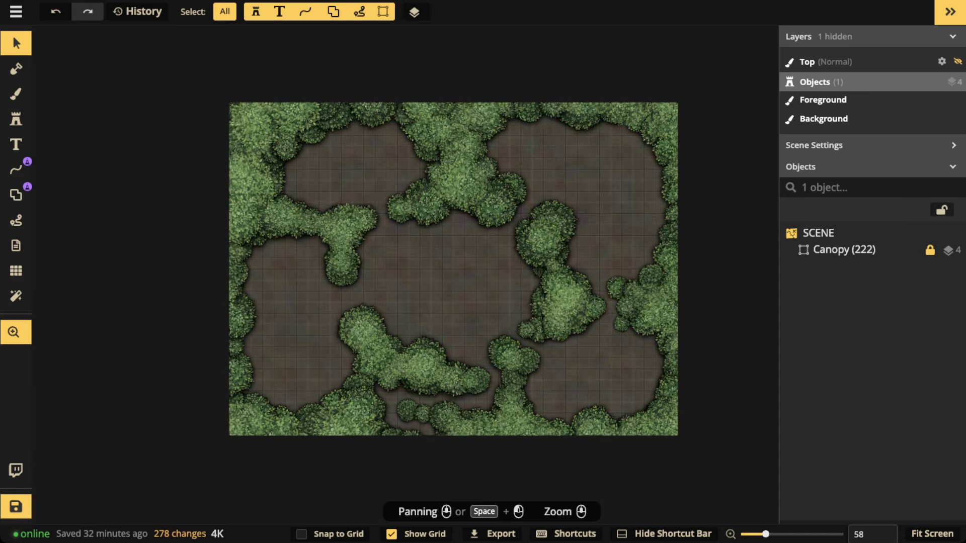
pyautogui.scroll(2, 442, 204)
pyautogui.moveTo(441, 204); pyautogui.dragTo(436, 203)
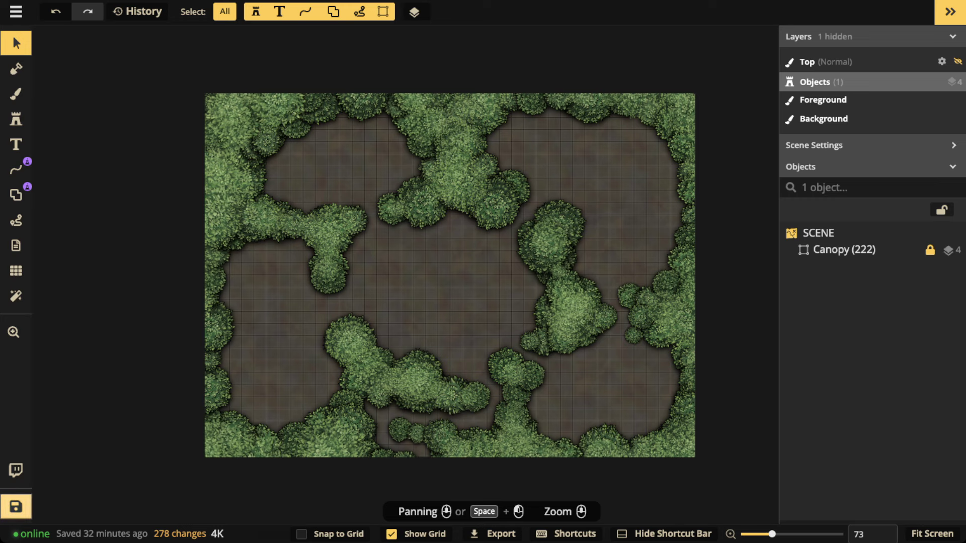
pyautogui.hotkey('ctrl', 's')
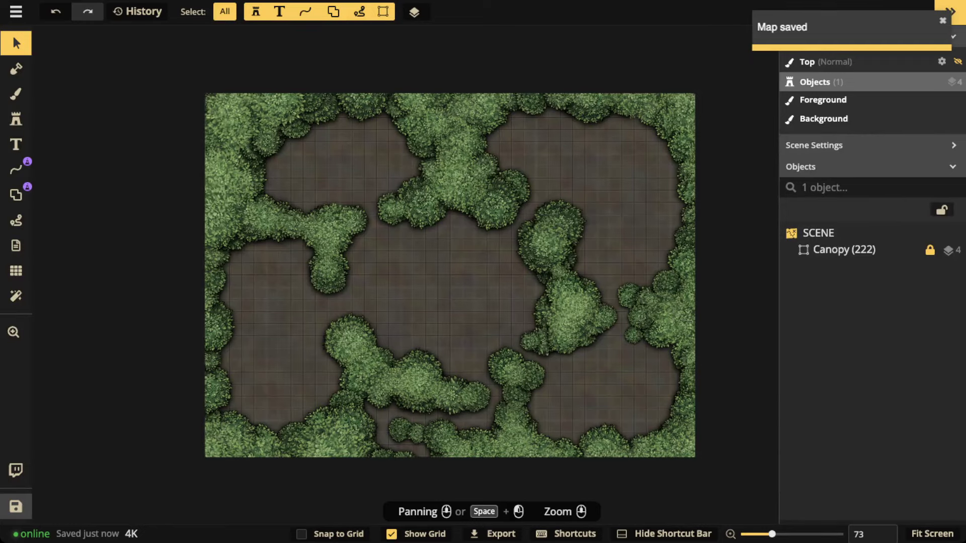
pyautogui.scroll(2, 360, 158)
pyautogui.scroll(-2, 382, 196)
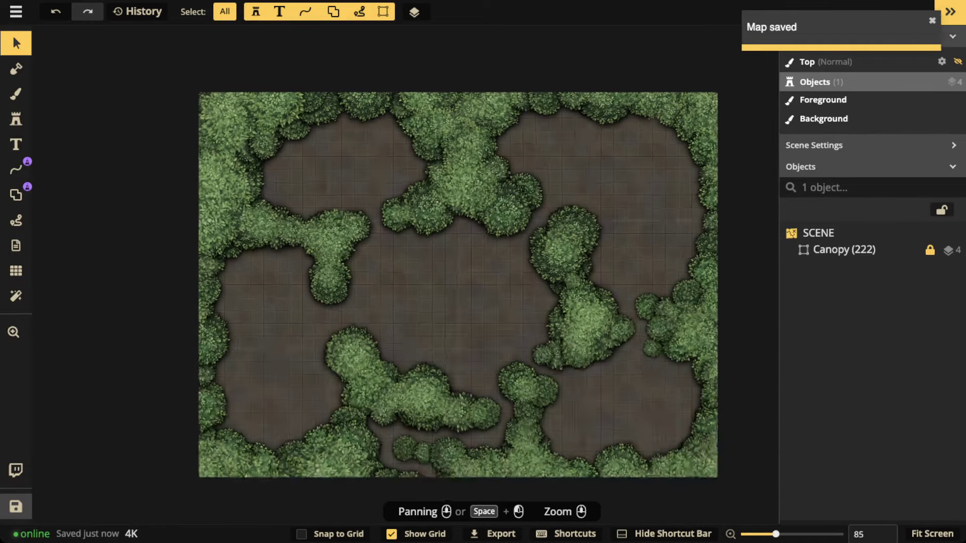
pyautogui.scroll(2, 447, 177)
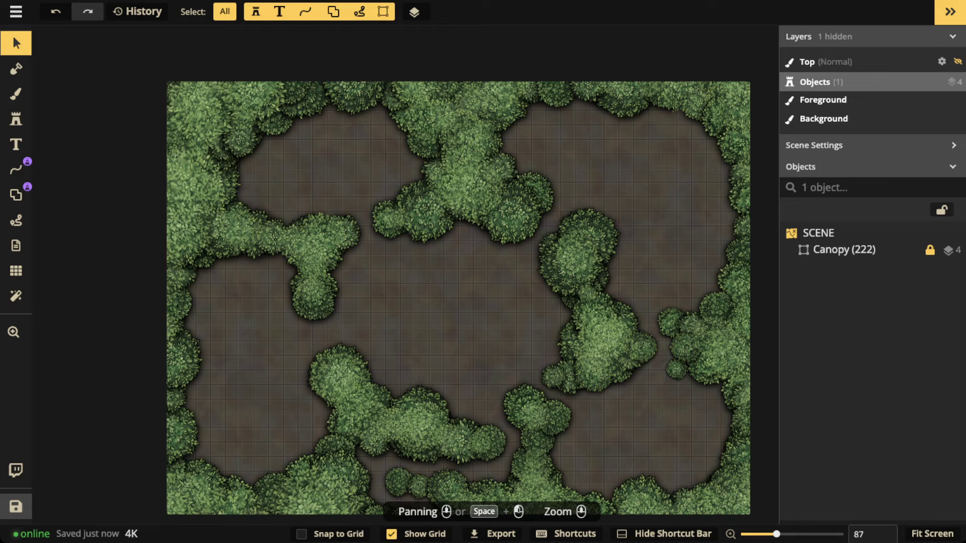
# - Search the Watercolor Battlemaps stamps for "stair" and choose the curved stone staircase from Walls & Stairs
pyautogui.scroll(6, 418, 402)
pyautogui.moveTo(442, 423); pyautogui.dragTo(392, 151)
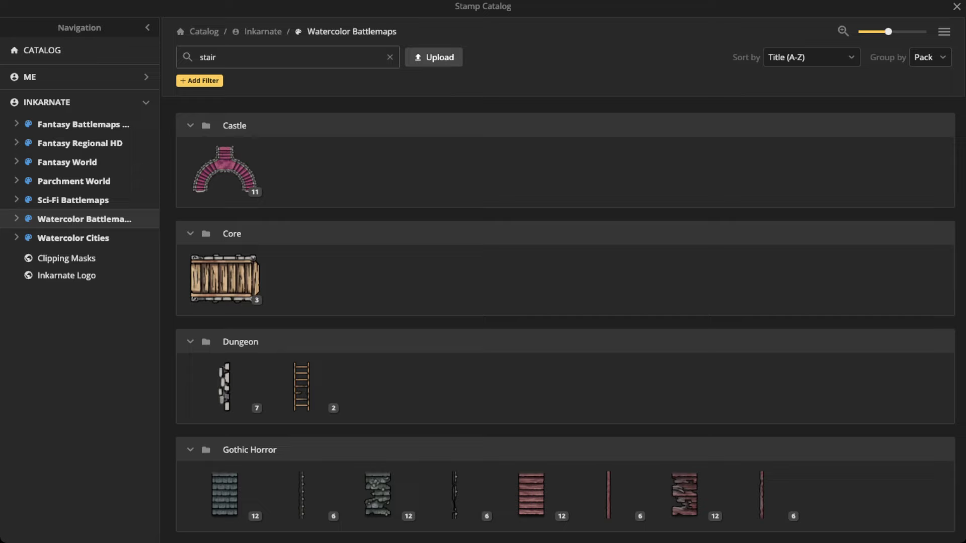
pyautogui.scroll(-5, 564, 302)
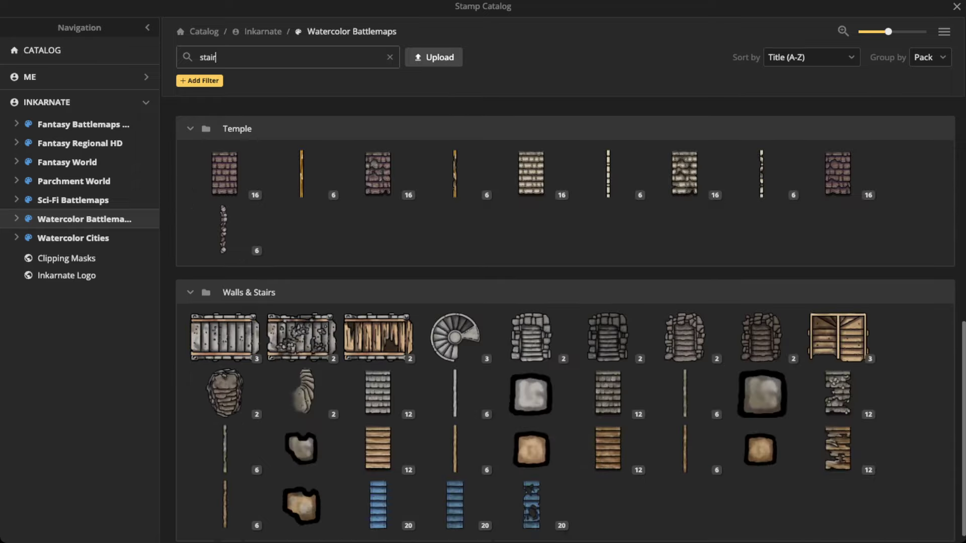
pyautogui.click(302, 398)
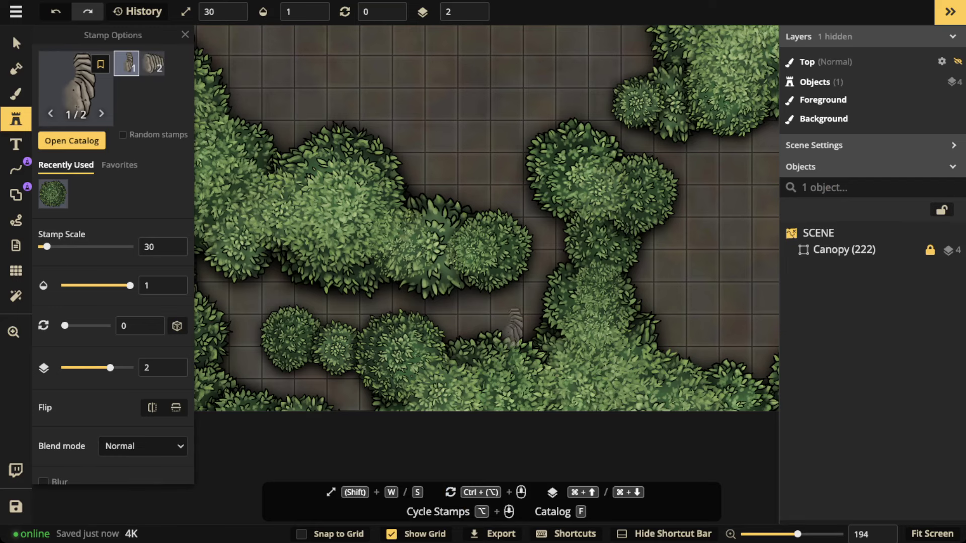
# - Place a horizontally flipped stone staircase at scale 80, rotated 195°, in the narrow southern passage and nudge it into position
pyautogui.scroll(5, 505, 326)
pyautogui.hotkey('shift', 'w')
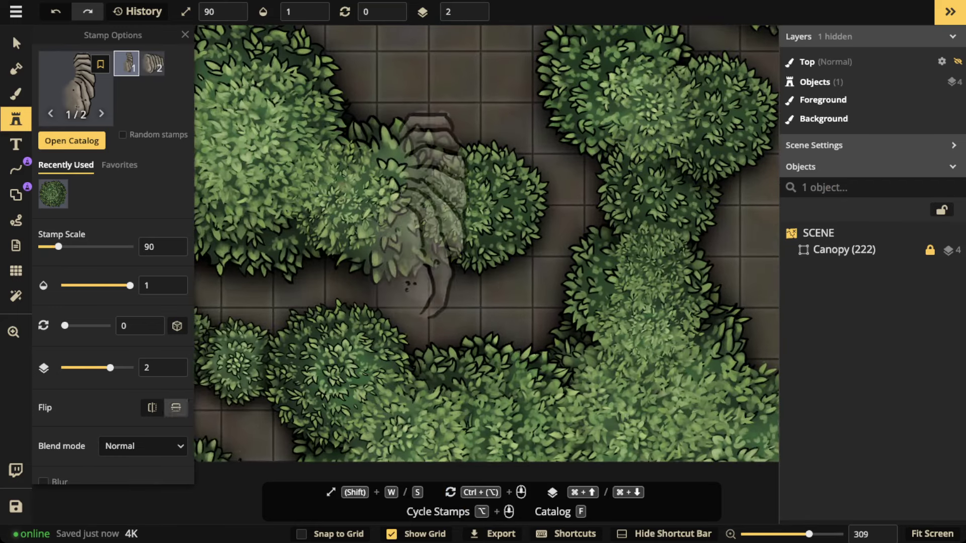
pyautogui.click(152, 408)
pyautogui.scroll(4, 486, 267)
pyautogui.scroll(5, 524, 274)
pyautogui.scroll(-1, 530, 267)
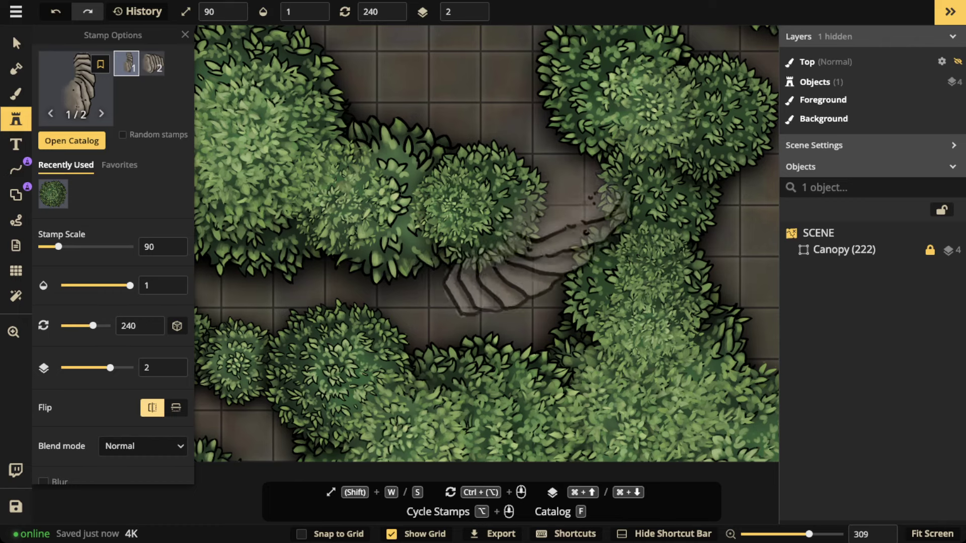
pyautogui.press('s')
pyautogui.scroll(-3, 551, 244)
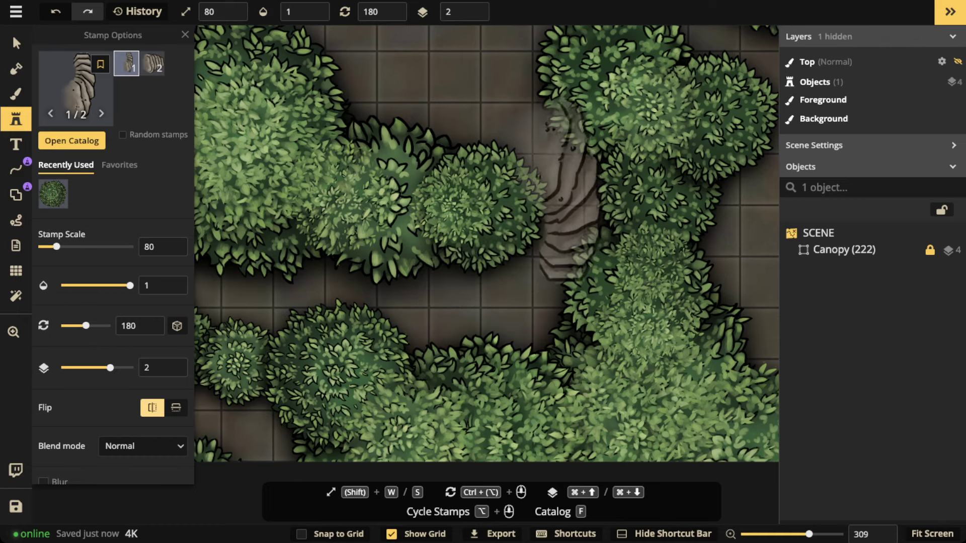
pyautogui.click(551, 186)
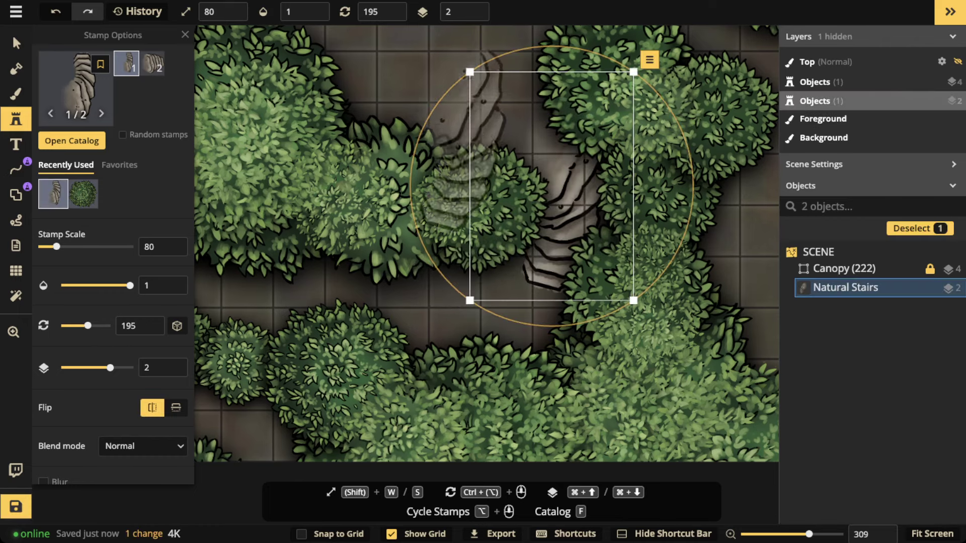
pyautogui.click(17, 43)
pyautogui.scroll(-3, 504, 206)
pyautogui.moveTo(541, 212); pyautogui.dragTo(539, 204)
# - Give the placed staircase the Luminosity blend mode and set its brightness to 55
pyautogui.click(113, 376)
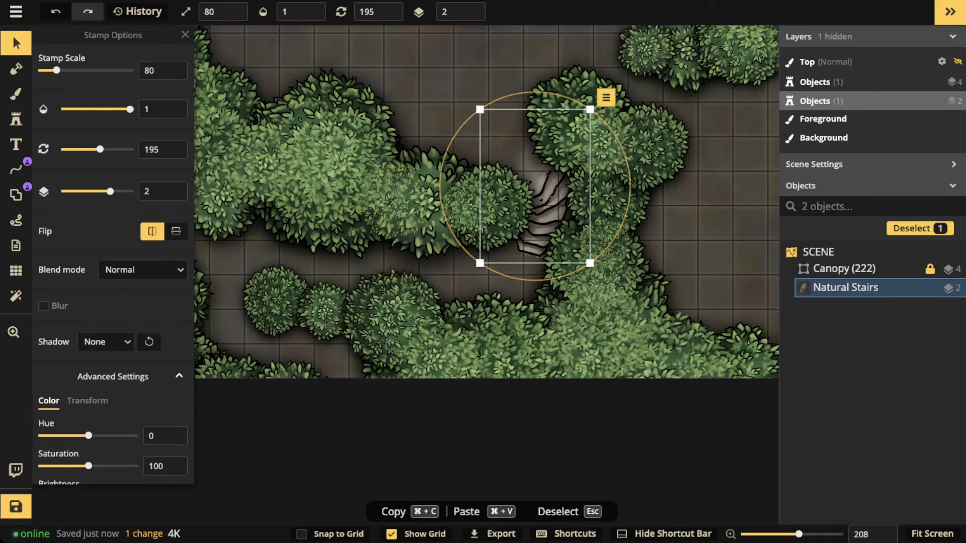
pyautogui.scroll(-2, 112, 352)
pyautogui.click(106, 263)
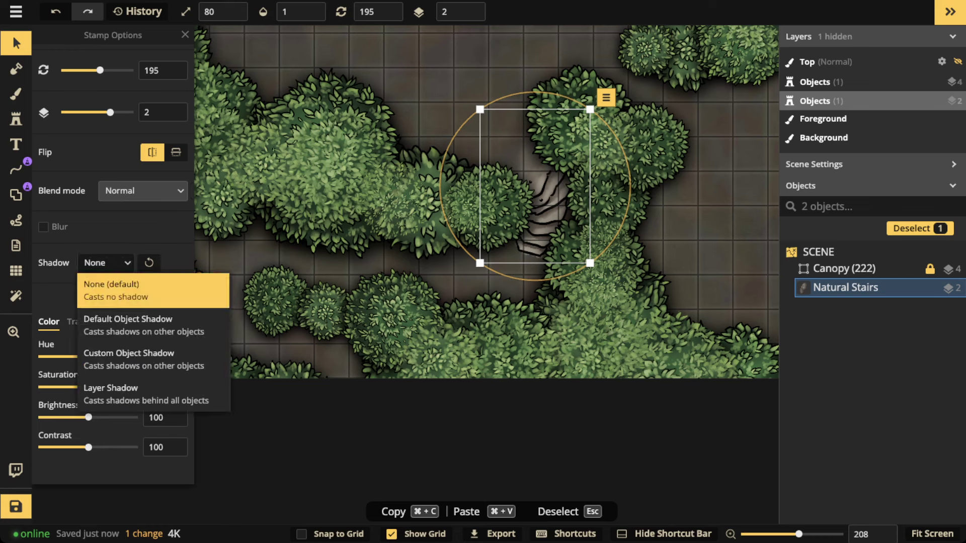
pyautogui.click(144, 191)
pyautogui.scroll(-3, 121, 352)
pyautogui.click(85, 393)
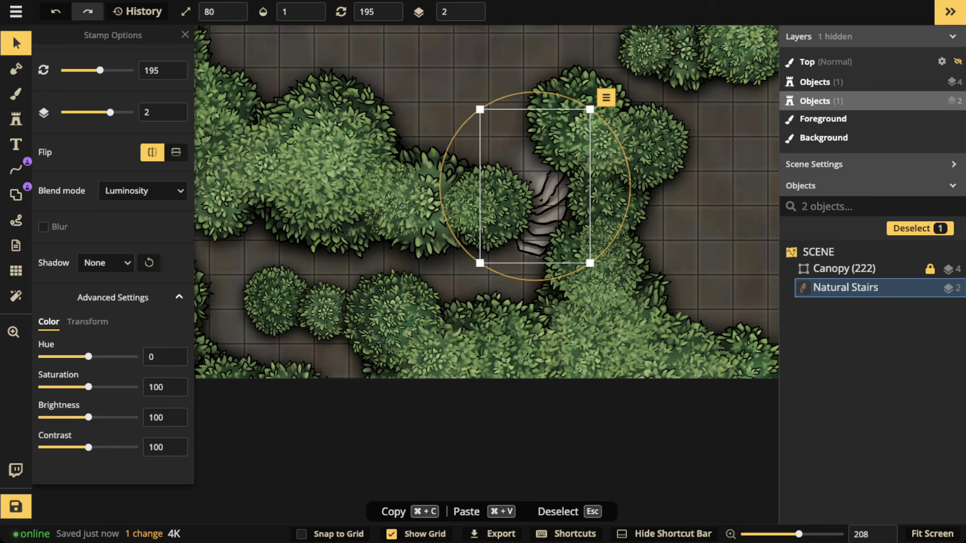
pyautogui.moveTo(88, 417); pyautogui.dragTo(67, 417)
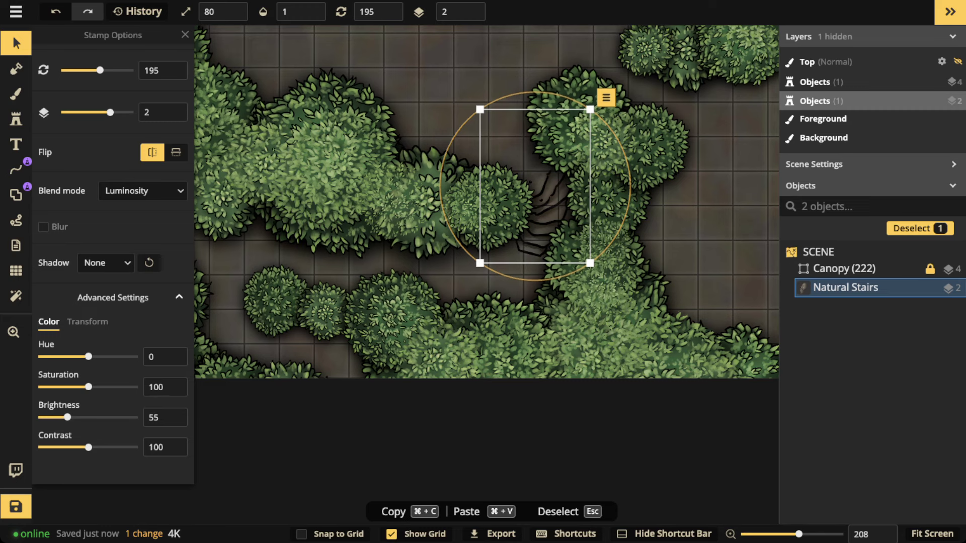
# - Unflip the staircase in the eastern passage, rotate it to 120° between the trees and deselect it
pyautogui.click(16, 119)
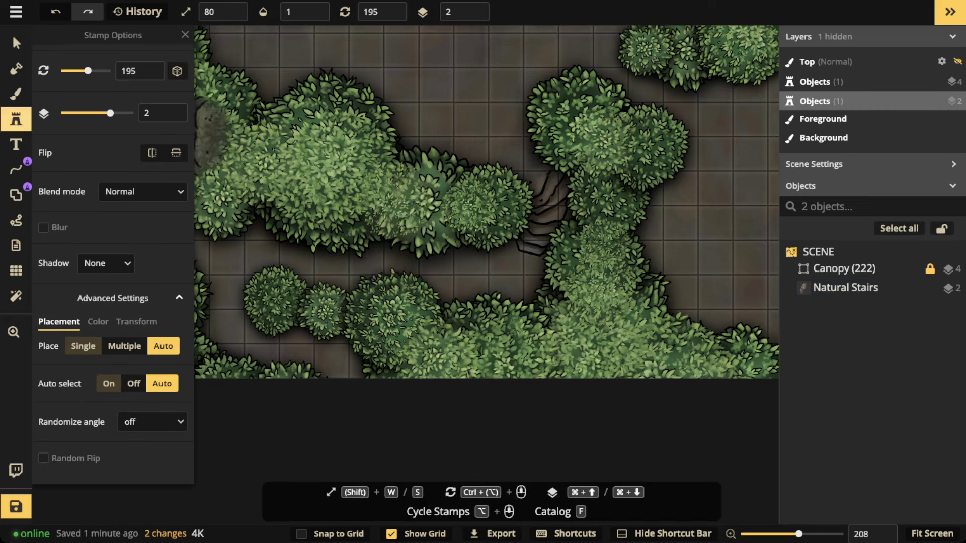
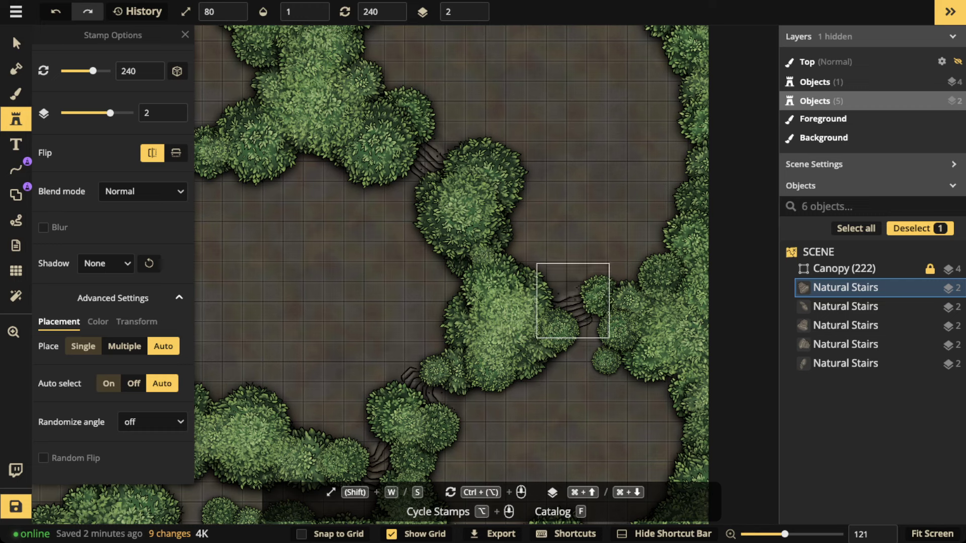
pyautogui.scroll(-1, 572, 300)
pyautogui.scroll(2, 572, 301)
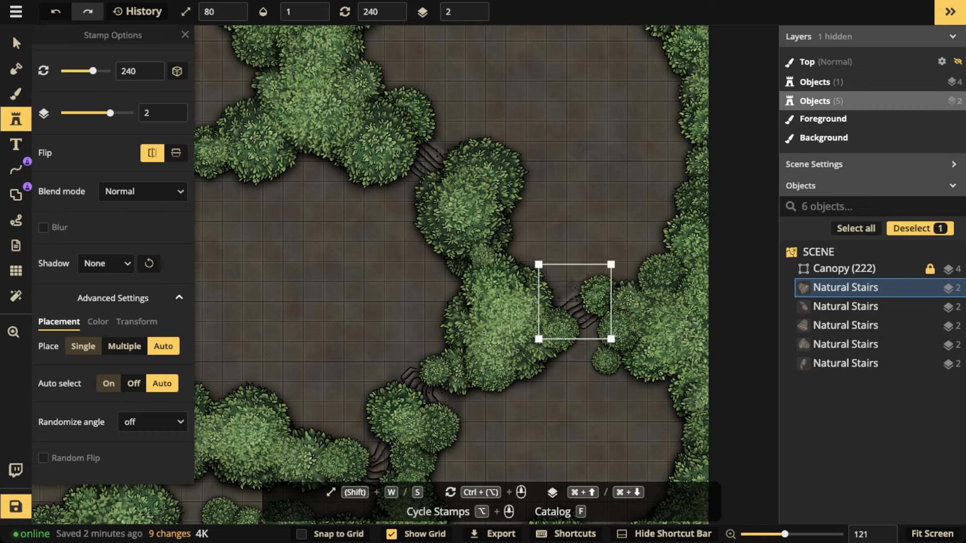
pyautogui.scroll(1, 571, 301)
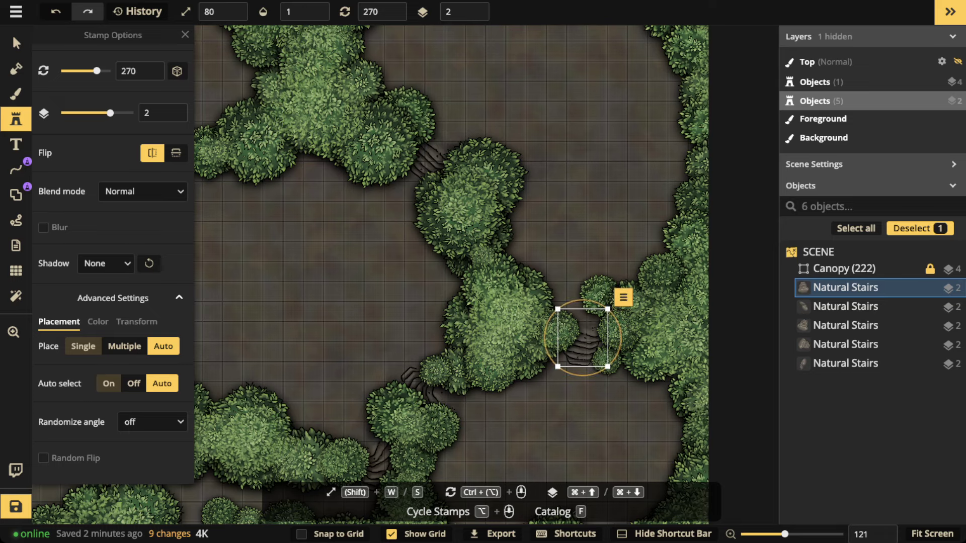
pyautogui.click(152, 153)
pyautogui.moveTo(96, 71); pyautogui.dragTo(88, 71)
pyautogui.scroll(-5, 583, 340)
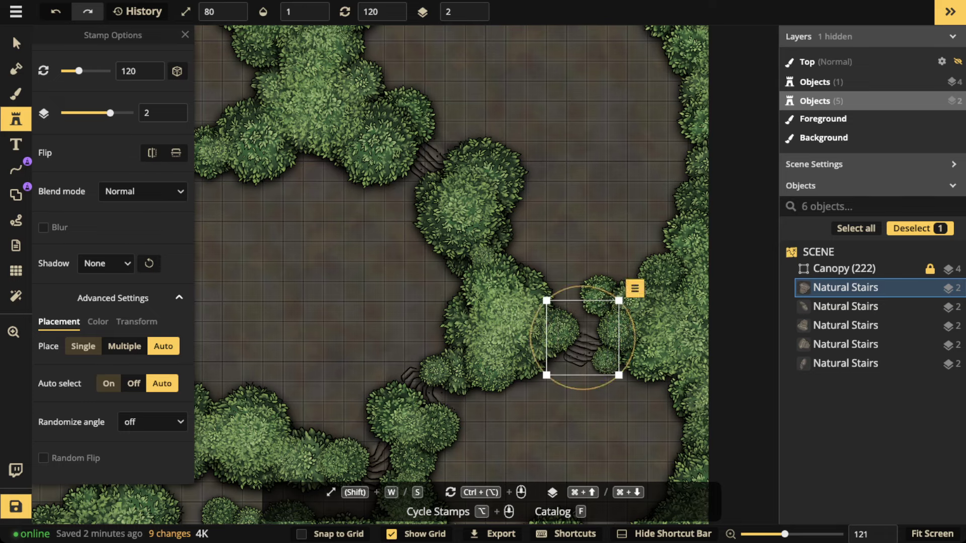
pyautogui.press('Escape')
# - Look over the forest map's clearings and passages, checking the stairs and the open spaces still to fill
pyautogui.scroll(-3, 489, 251)
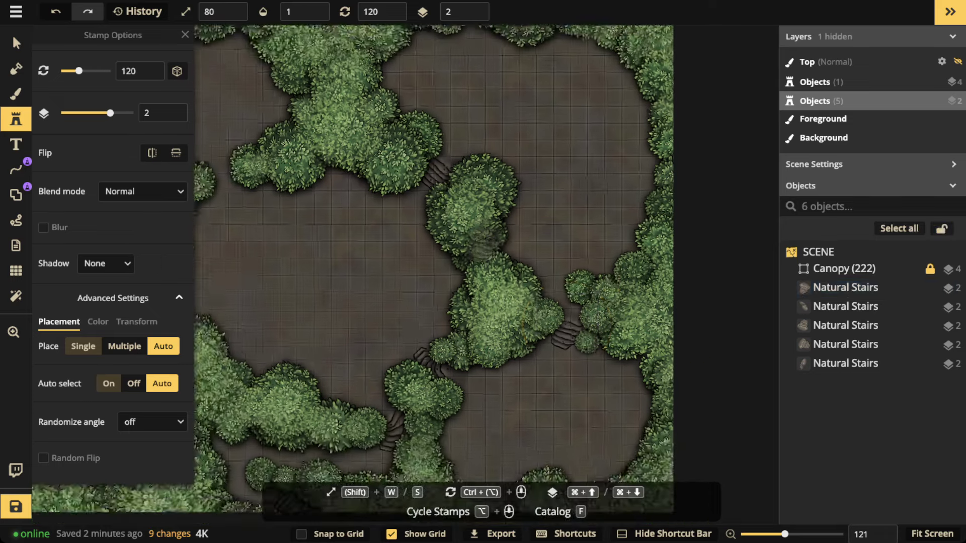
pyautogui.moveTo(396, 229); pyautogui.dragTo(604, 258)
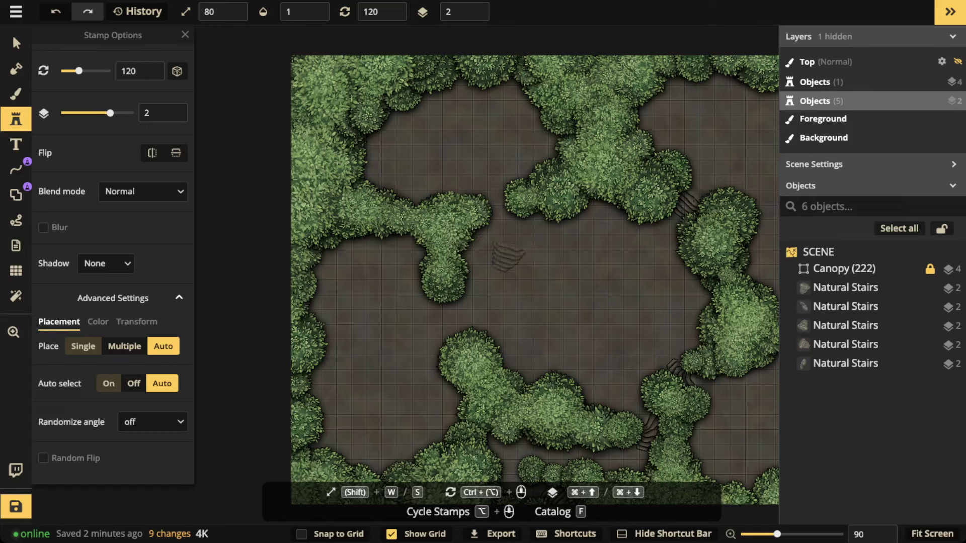
pyautogui.scroll(-1, 524, 236)
pyautogui.moveTo(518, 233); pyautogui.dragTo(397, 202)
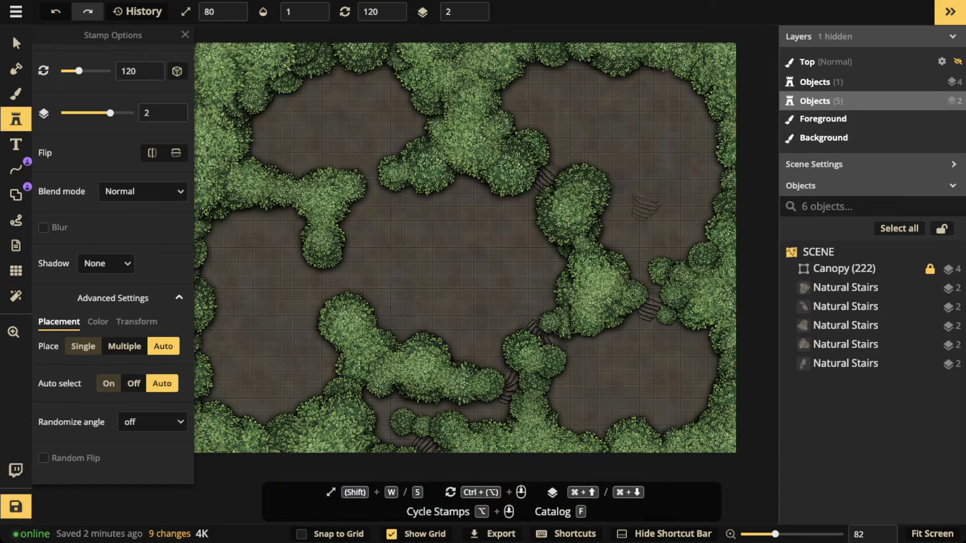
pyautogui.moveTo(350, 135); pyautogui.dragTo(499, 126)
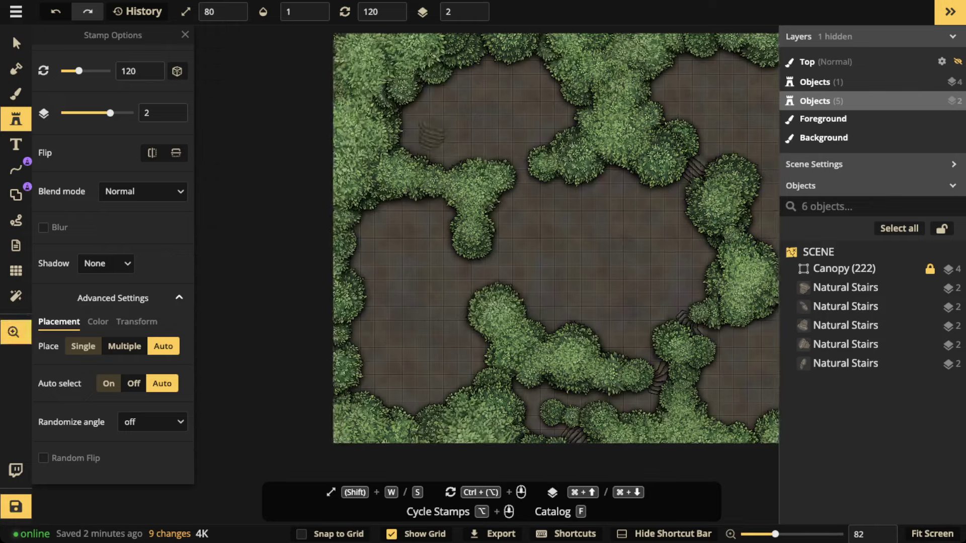
pyautogui.moveTo(655, 400); pyautogui.dragTo(463, 192)
pyautogui.moveTo(419, 230); pyautogui.dragTo(462, 314)
pyautogui.moveTo(486, 226); pyautogui.dragTo(511, 334)
pyautogui.scroll(-1, 480, 264)
pyautogui.moveTo(744, 198); pyautogui.dragTo(740, 200)
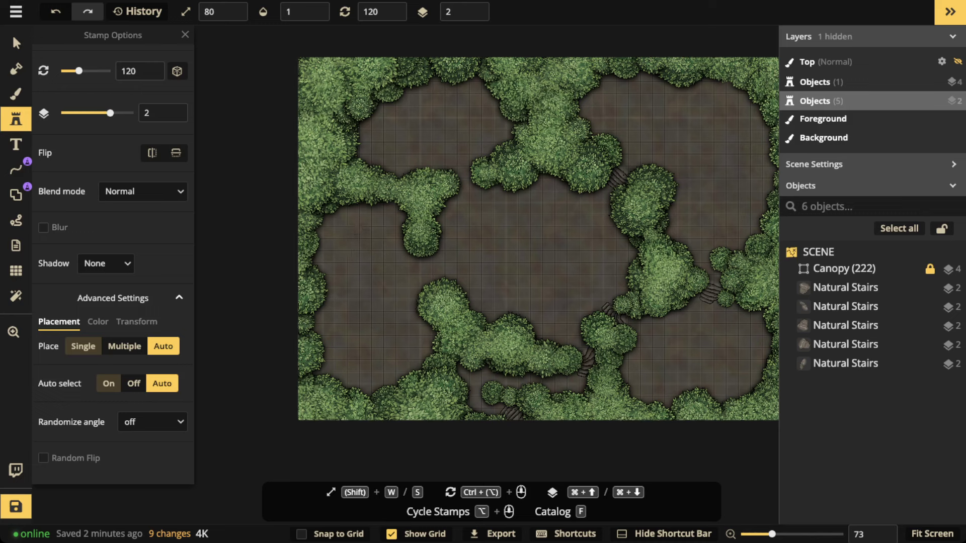
# - Search the Watercolor Battlemaps stamps for "summon" and choose the stone summoning circle
pyautogui.scroll(5, 112, 257)
pyautogui.write('f')
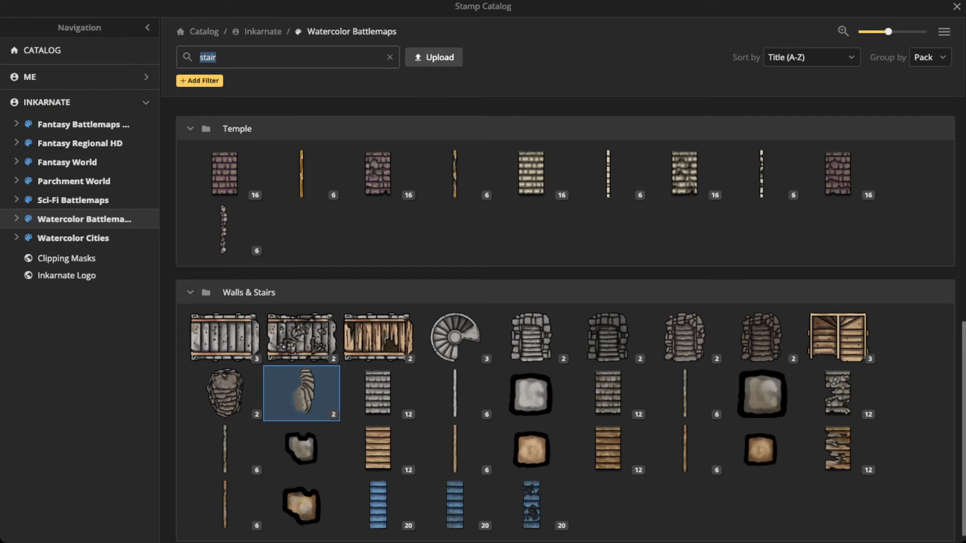
pyautogui.write('summon')
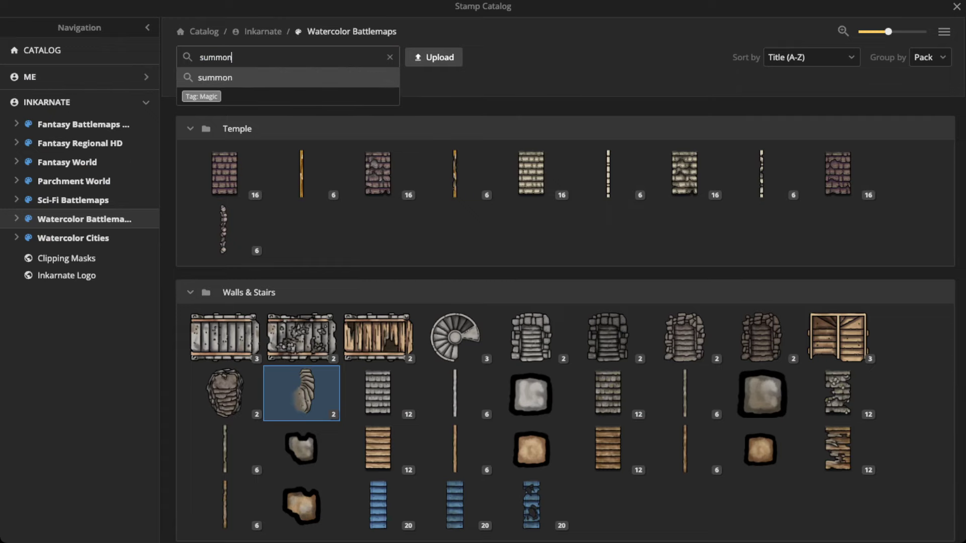
pyautogui.press('Return')
pyautogui.click(532, 171)
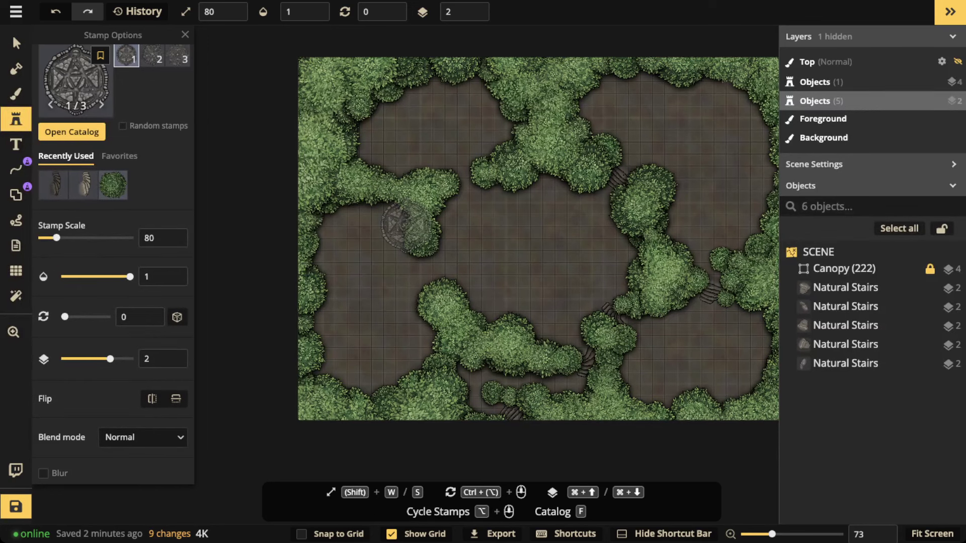
# - Place a different variant of the stone summoning circle at scale 180 in the central clearing and select it
pyautogui.scroll(-2, 406, 225)
pyautogui.press('w')
pyautogui.press('w')
pyautogui.press('w')
pyautogui.press('w')
pyautogui.press('w')
pyautogui.press('w')
pyautogui.press('w')
pyautogui.press('w')
pyautogui.press('w')
pyautogui.press('w')
pyautogui.click(538, 256)
pyautogui.click(16, 43)
pyautogui.click(538, 255)
# - Give the summoning circle the Luminosity blend mode with brightness 63 and contrast 52, and nudge it slightly
pyautogui.scroll(-5, 113, 302)
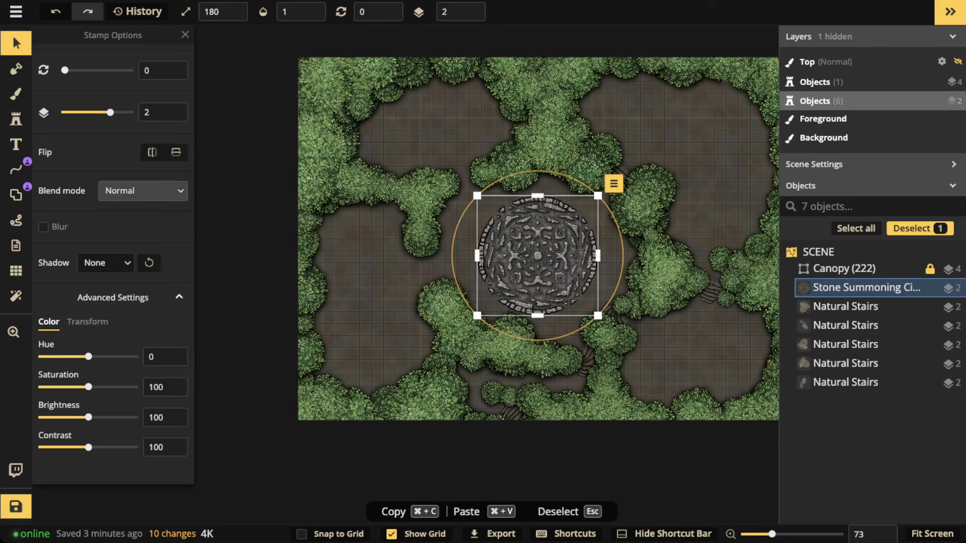
pyautogui.click(143, 190)
pyautogui.scroll(-4, 120, 371)
pyautogui.click(85, 393)
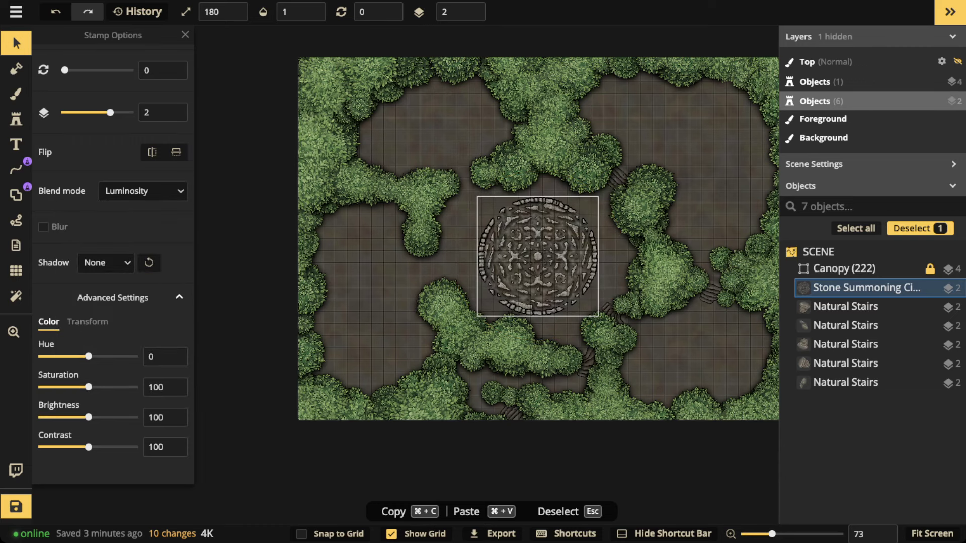
pyautogui.moveTo(88, 417); pyautogui.dragTo(68, 418)
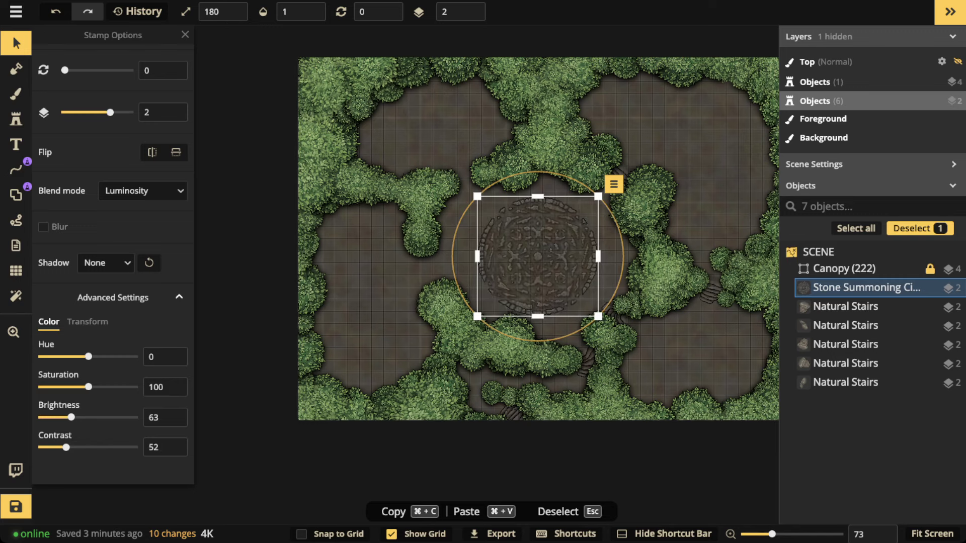
pyautogui.moveTo(538, 257); pyautogui.dragTo(541, 254)
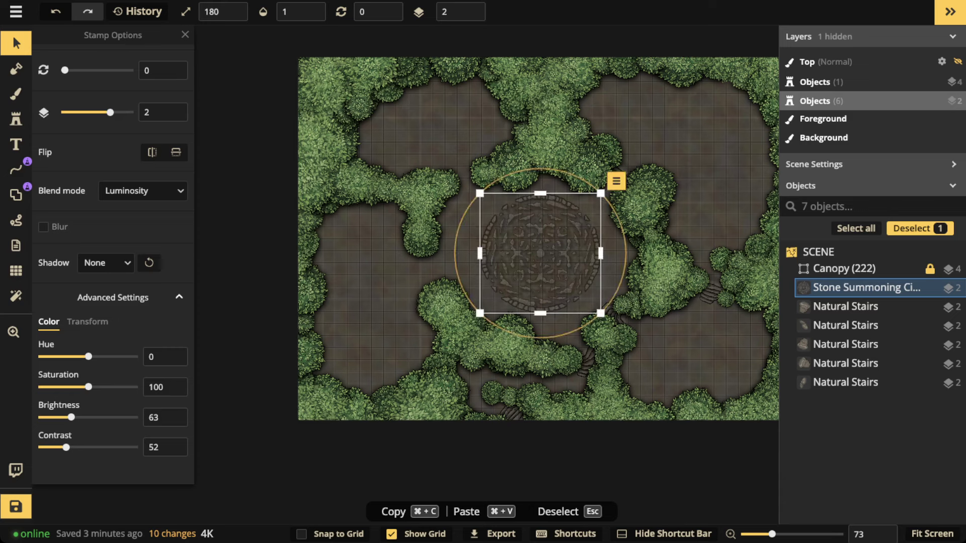
# - Try the summoning circle with a contrast of 100
pyautogui.click(165, 447)
pyautogui.write('100')
pyautogui.press('Return')
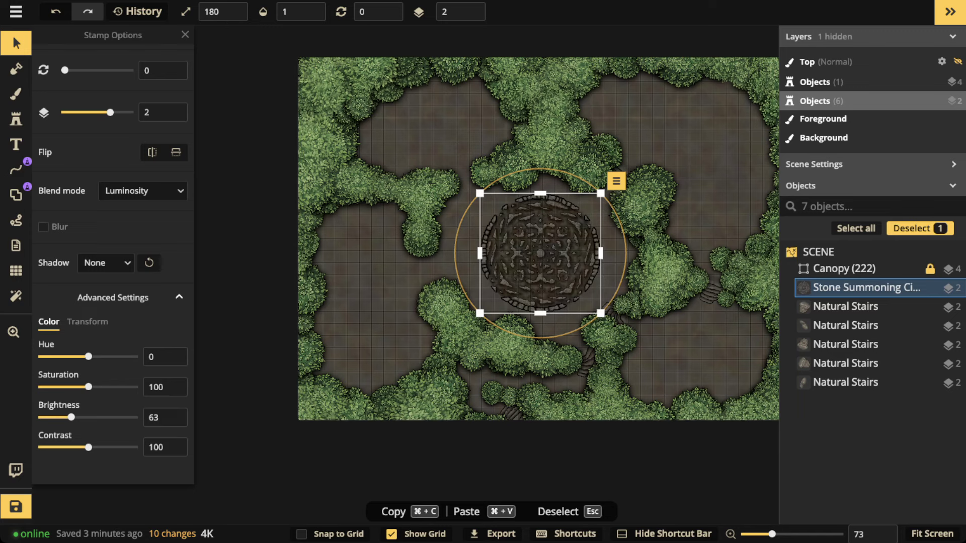
# - Lower the summoning circle's contrast and move it to layer -5
pyautogui.moveTo(88, 447); pyautogui.dragTo(67, 447)
pyautogui.moveTo(541, 254); pyautogui.dragTo(540, 254)
pyautogui.press('Escape')
pyautogui.scroll(4, 734, 289)
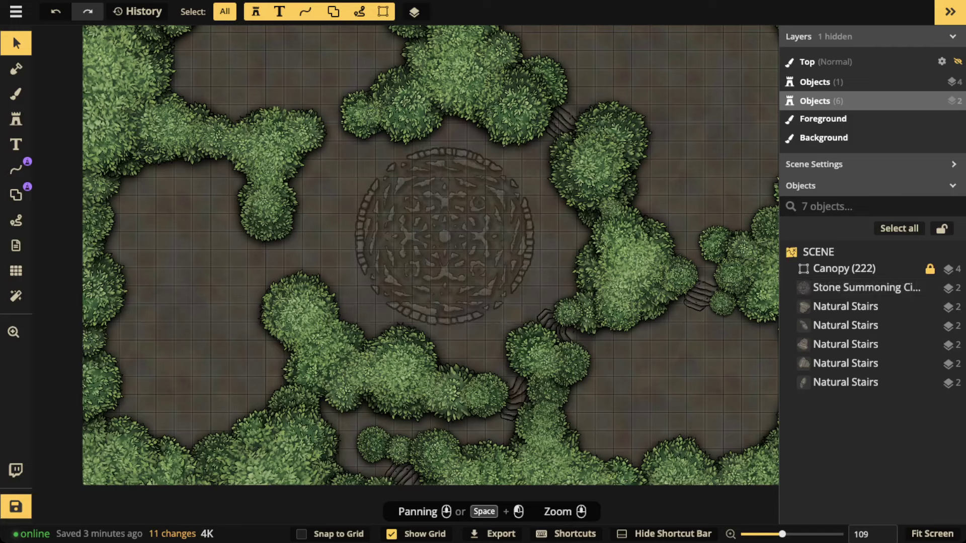
pyautogui.click(444, 237)
pyautogui.click(470, 17)
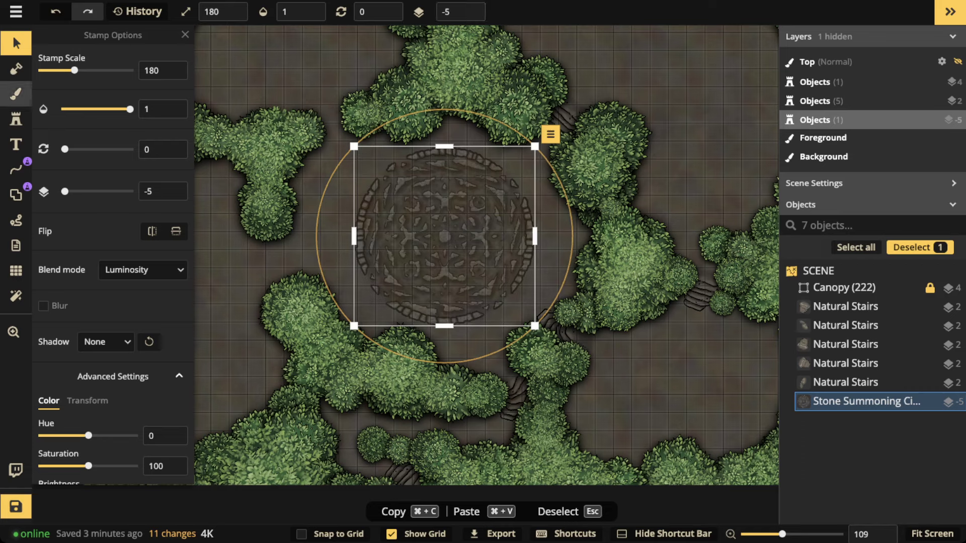
# - Search the stamp catalog for "pillar", choose the Dungeon stone pillar and switch to its fourth variant, the pillar foot
pyautogui.click(16, 119)
pyautogui.click(74, 138)
pyautogui.write('pillar')
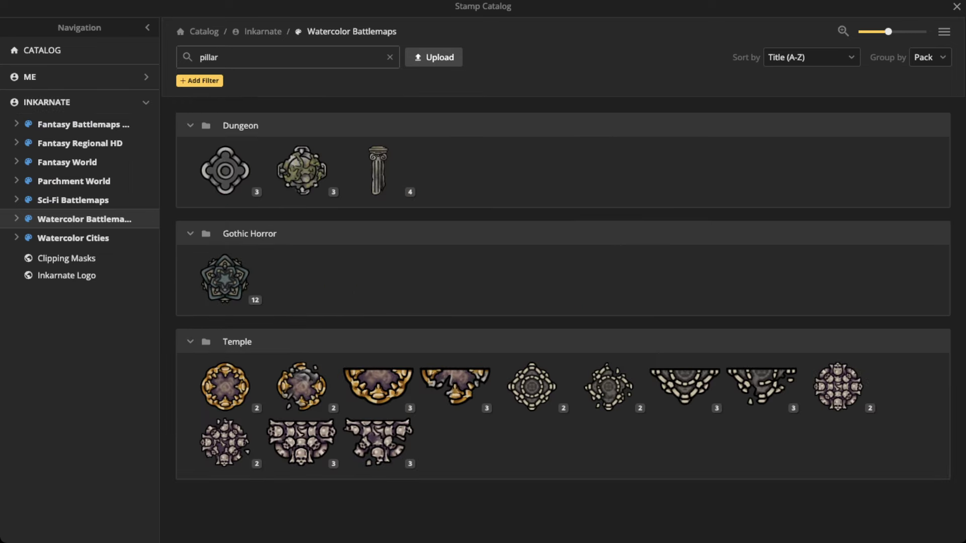
pyautogui.click(378, 171)
pyautogui.click(127, 89)
# - Place a pillar foot at scale 80 on the western edge of the summoning circle
pyautogui.moveTo(345, 252); pyautogui.dragTo(522, 108)
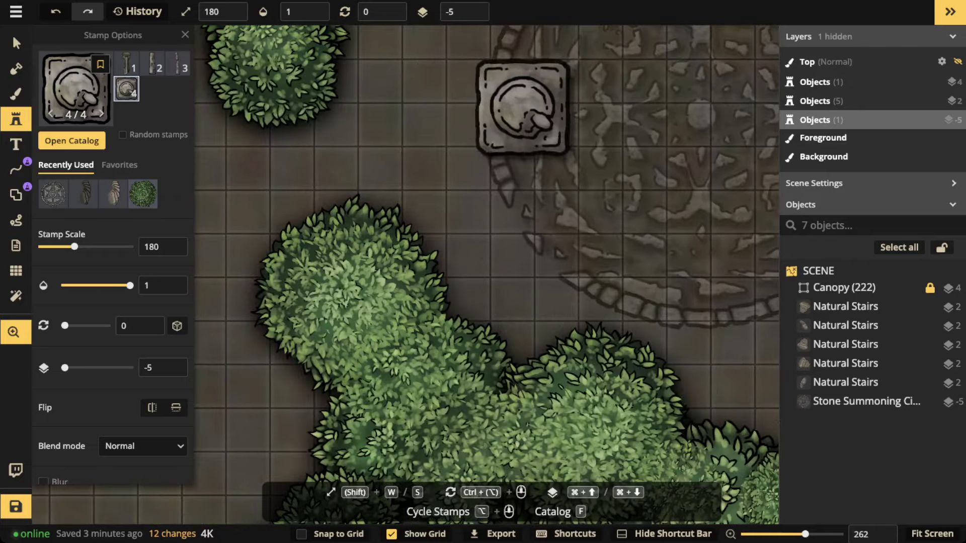
pyautogui.press('s')
pyautogui.press('s')
pyautogui.press('s')
pyautogui.press('s')
pyautogui.press('s')
pyautogui.press('s')
pyautogui.press('s')
pyautogui.press('s')
pyautogui.press('s')
pyautogui.press('s')
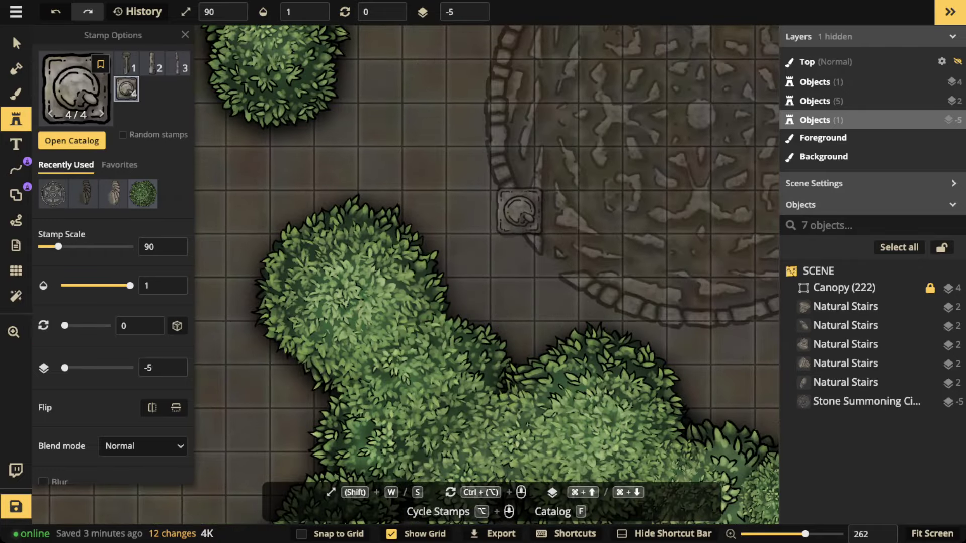
pyautogui.click(512, 211)
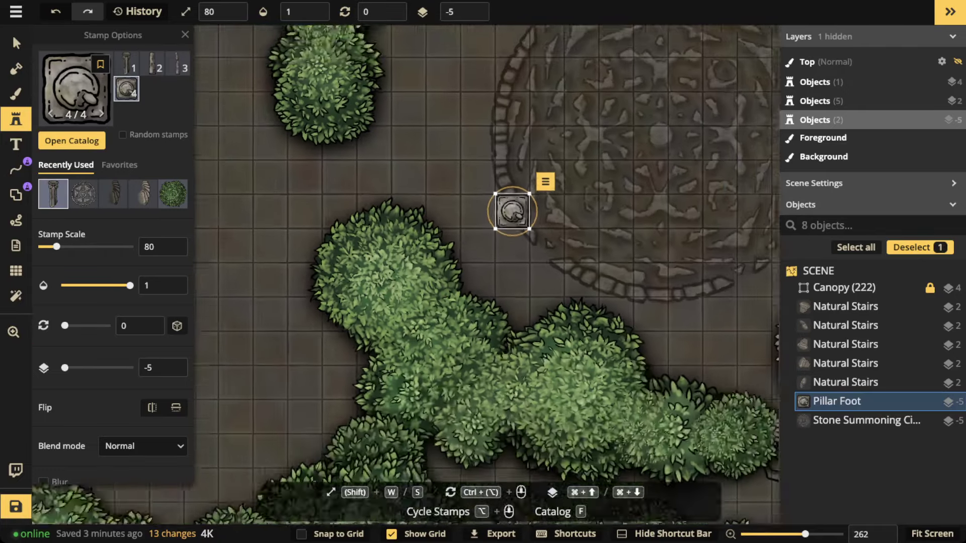
# - Move the pillar foot to the circle's northern edge and place two more along its eastern edge
pyautogui.scroll(-3, 370, 204)
pyautogui.moveTo(370, 204); pyautogui.dragTo(448, 114)
pyautogui.press('space')
pyautogui.moveTo(448, 114)
pyautogui.mouseDown()
pyautogui.moveTo(522, 11)
pyautogui.moveTo(437, 177)
pyautogui.moveTo(415, 197)
pyautogui.moveTo(465, 113)
pyautogui.moveTo(449, 124)
pyautogui.mouseUp()
pyautogui.click(568, 183)
pyautogui.click(568, 271)
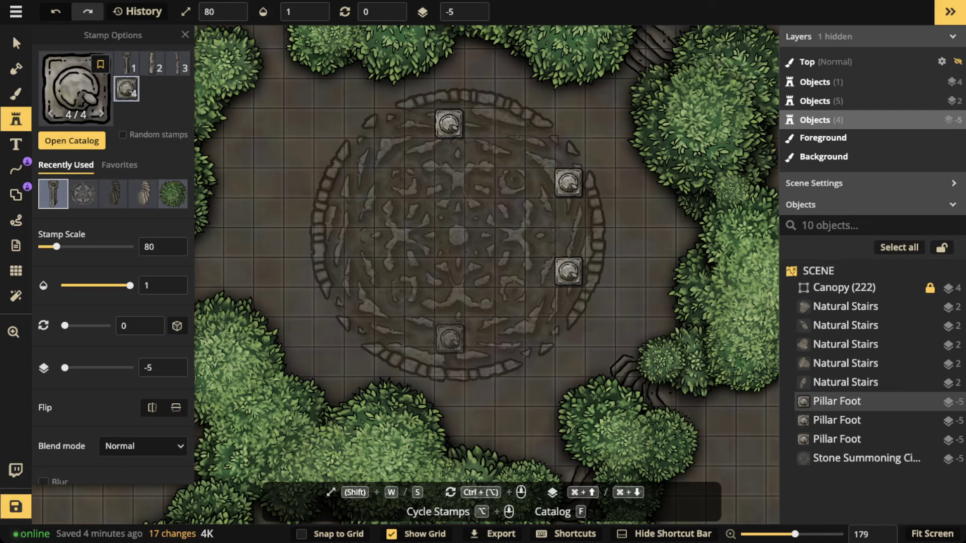
# - Shift the summoning circle slightly to the southwest, centring it under the northern pillar foot, and deselect it
pyautogui.click(16, 43)
pyautogui.moveTo(458, 236); pyautogui.dragTo(450, 241)
pyautogui.press('Escape')
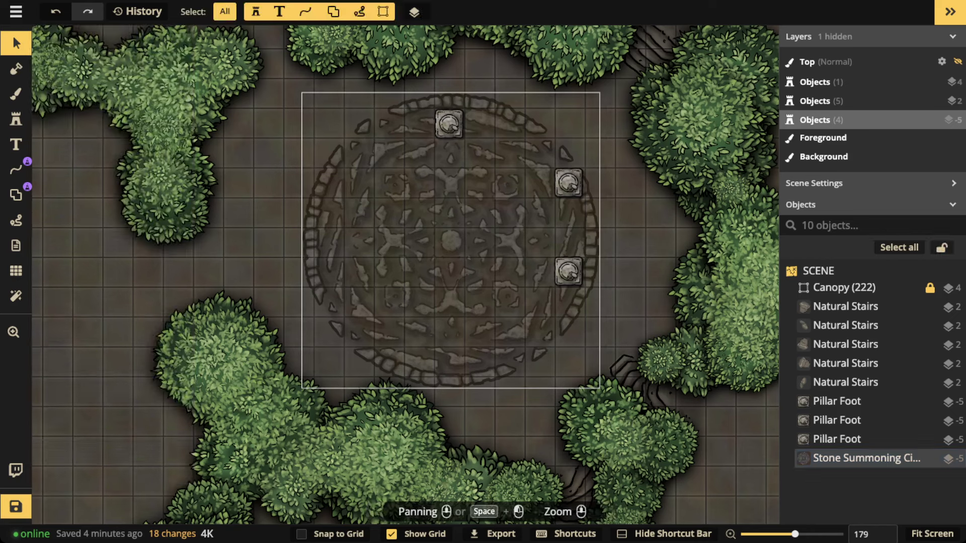
# - Move the northeastern pillar foot inward and paste a copy of the eastern one near the circle's southern edge
pyautogui.click(449, 124)
pyautogui.moveTo(569, 182); pyautogui.dragTo(536, 183)
pyautogui.click(568, 272)
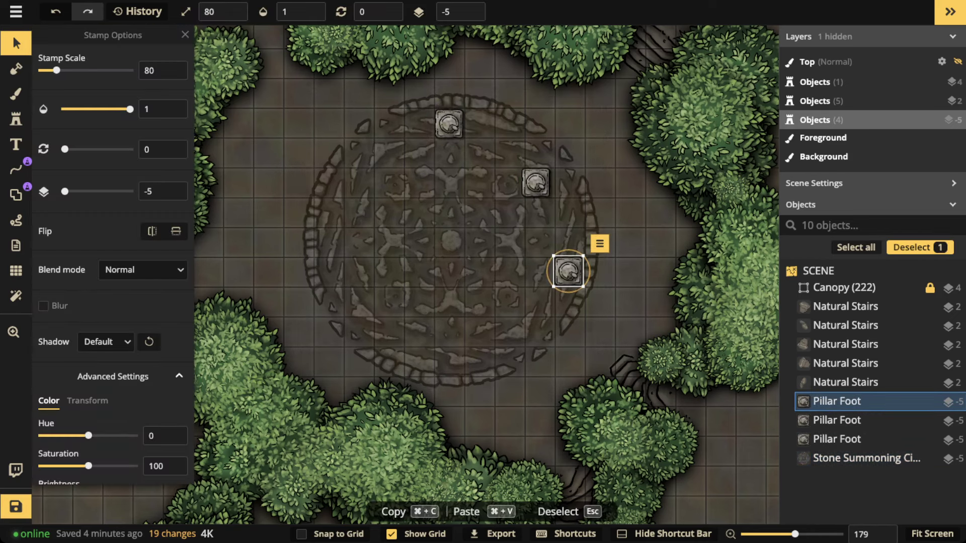
pyautogui.press('super+c')
pyautogui.press('super+v')
pyautogui.moveTo(522, 319); pyautogui.dragTo(478, 359)
# - Paste two more pillar feet on the circle's northwestern and western sides, mirroring the pair on the east
pyautogui.press('super+v')
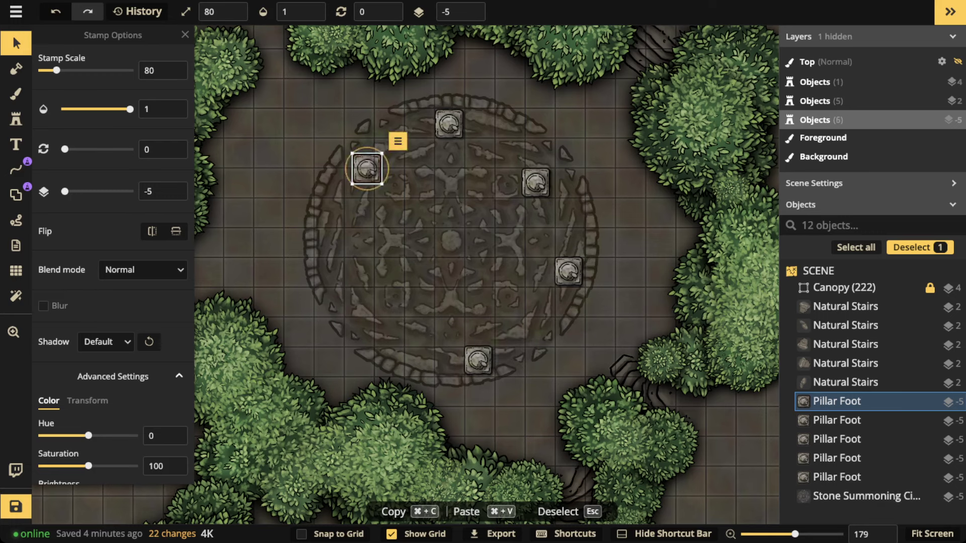
pyautogui.moveTo(367, 166); pyautogui.dragTo(358, 185)
pyautogui.press('super+v')
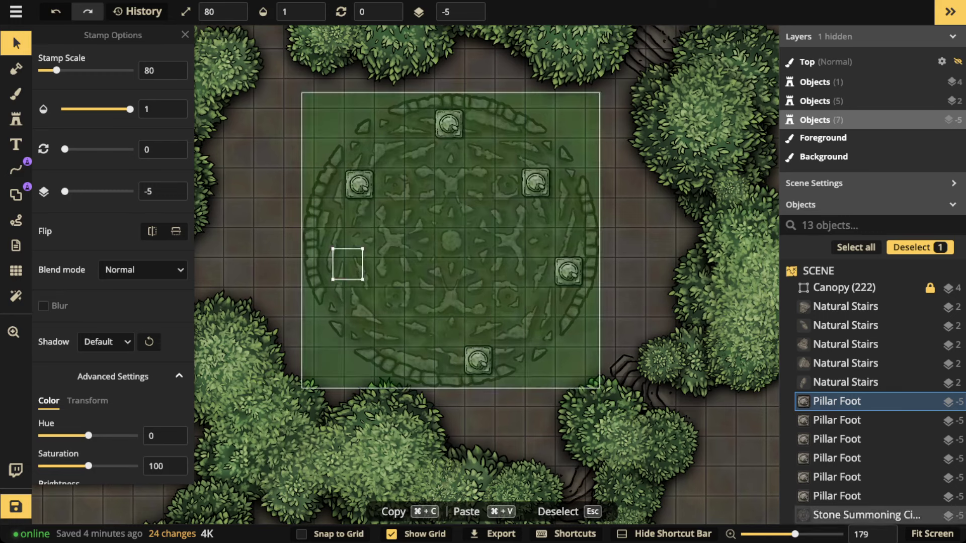
pyautogui.moveTo(347, 263)
pyautogui.mouseDown()
pyautogui.moveTo(358, 270)
pyautogui.moveTo(332, 274)
pyautogui.moveTo(361, 272)
pyautogui.mouseUp()
# - Move the eastern and northern pillar feet inward and remove the southern one from the ring
pyautogui.moveTo(569, 272); pyautogui.dragTo(539, 272)
pyautogui.moveTo(477, 360); pyautogui.dragTo(448, 333)
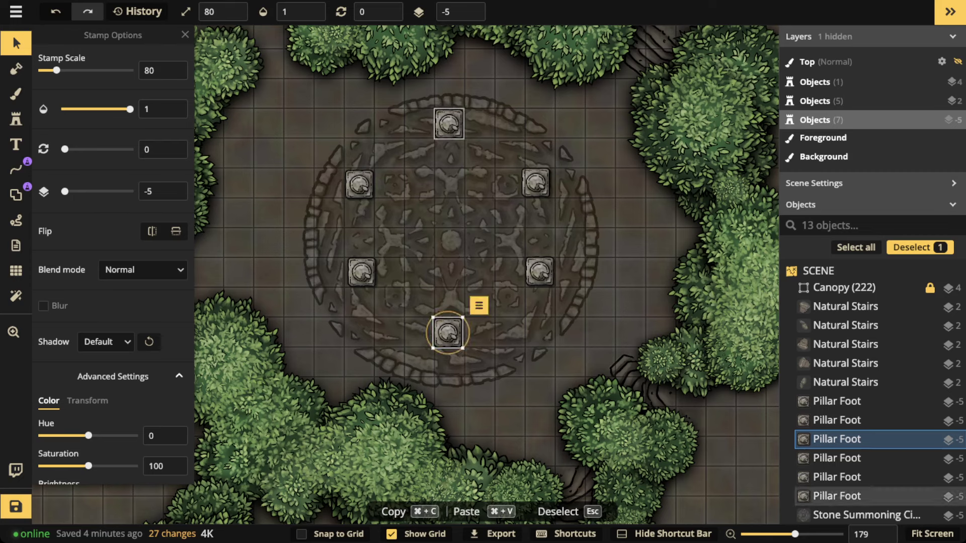
pyautogui.moveTo(449, 124); pyautogui.dragTo(450, 153)
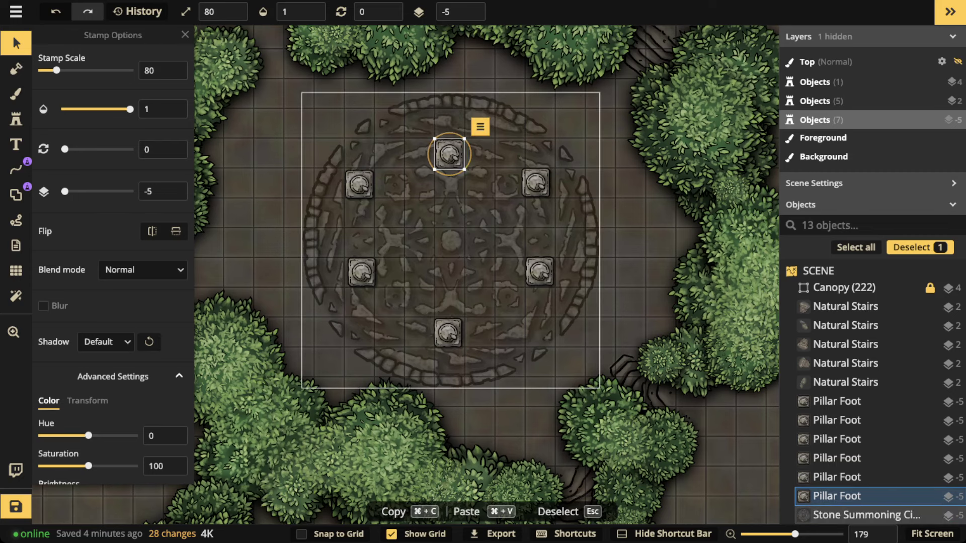
pyautogui.click(448, 332)
pyautogui.press('Delete')
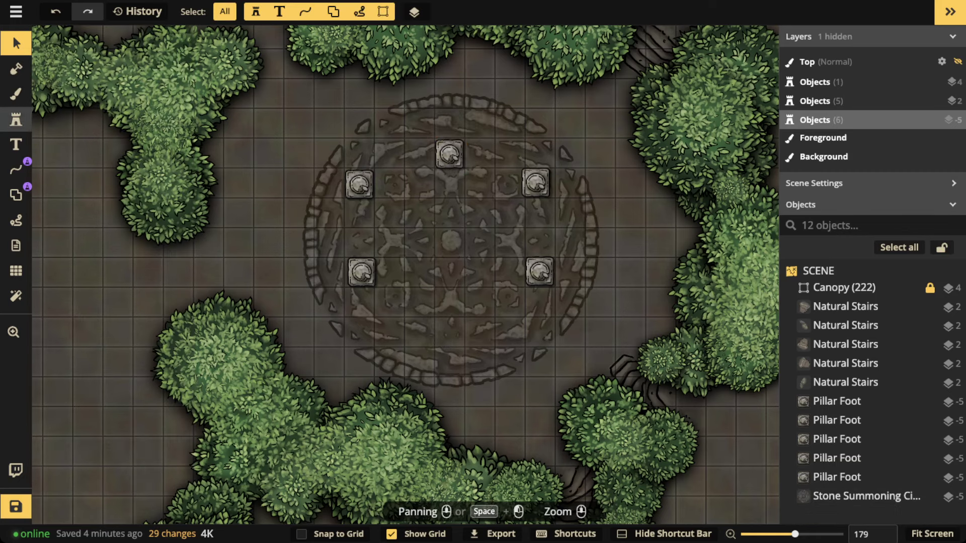
# - Place the second pillar variant, the fallen pillar, at scale 80 and rotation 315 beside the northwestern pillar foot
pyautogui.click(15, 118)
pyautogui.click(152, 63)
pyautogui.scroll(-4, 327, 158)
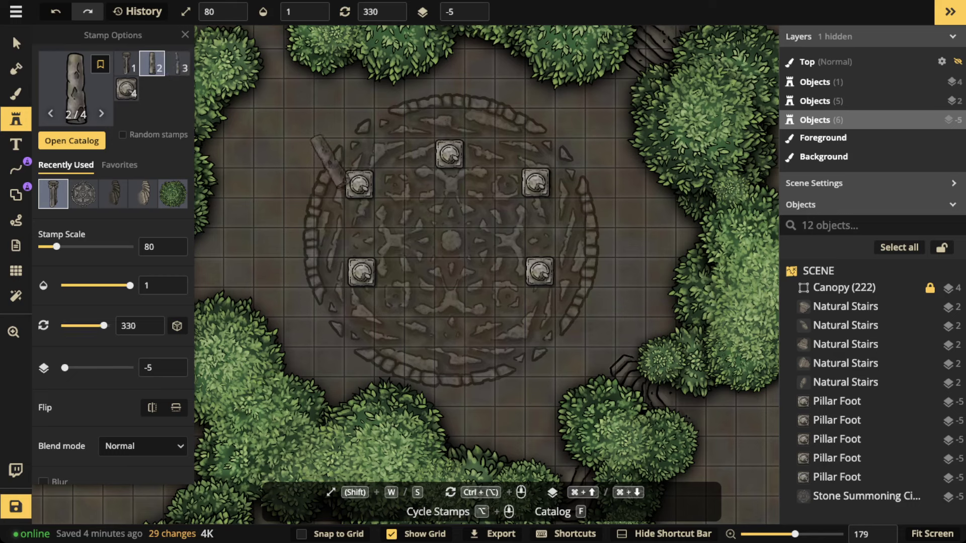
pyautogui.scroll(-1, 332, 164)
pyautogui.click(335, 162)
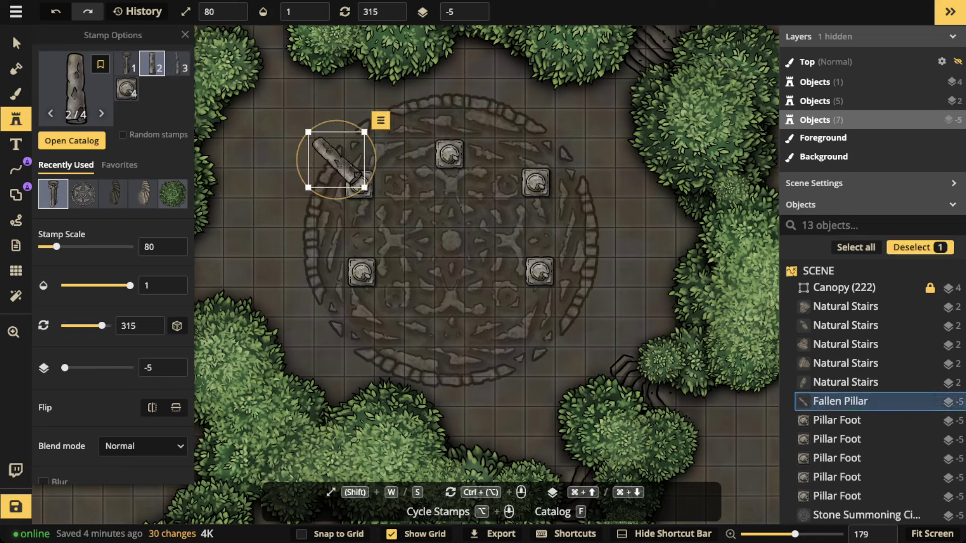
pyautogui.scroll(-2, 318, 111)
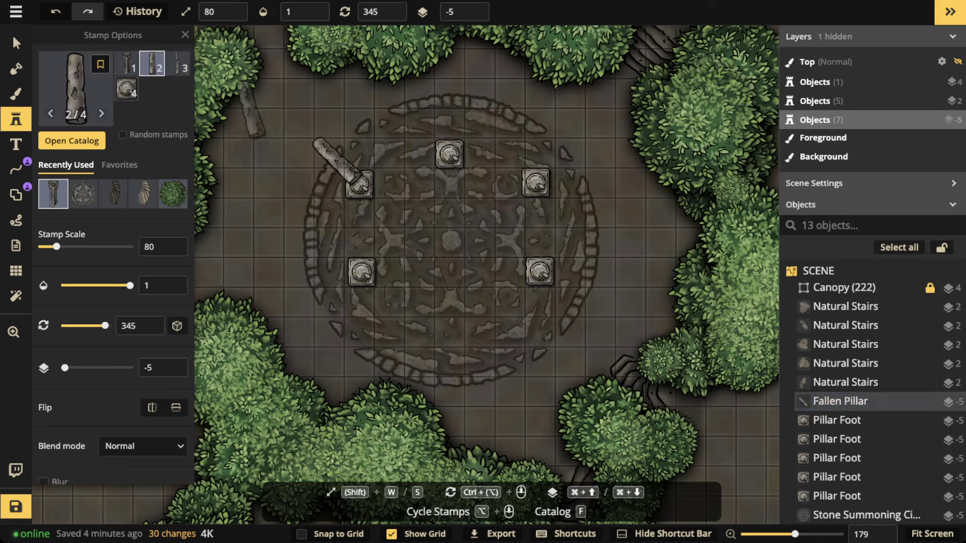
# - Move the fallen pillar to the circle's southwestern edge and rotate it to 225
pyautogui.click(17, 44)
pyautogui.moveTo(336, 162); pyautogui.dragTo(326, 311)
pyautogui.scroll(10, 536, 374)
pyautogui.scroll(3, 536, 374)
pyautogui.scroll(-6, 351, 293)
pyautogui.scroll(-2, 337, 304)
pyautogui.scroll(1, 323, 309)
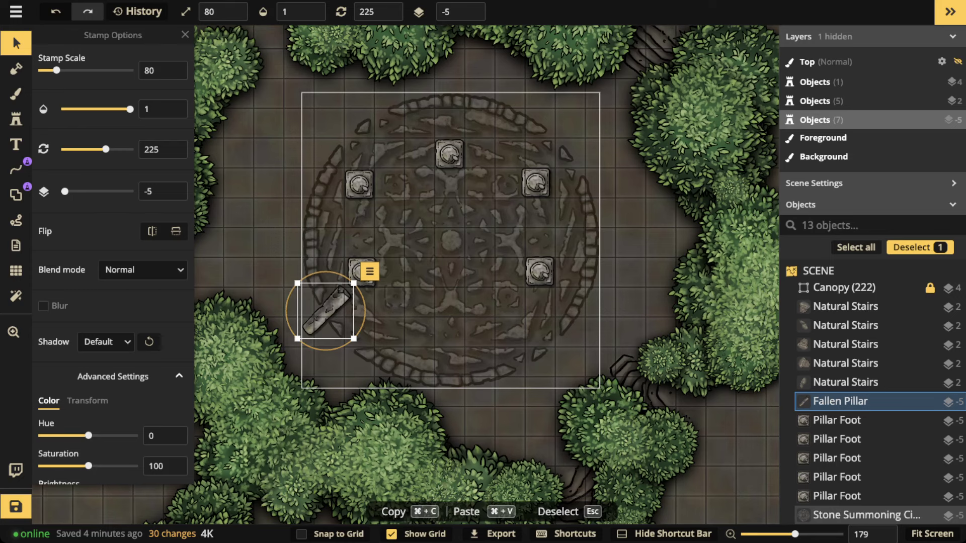
# - Nudge the summoning circle slightly and deselect it
pyautogui.click(451, 241)
pyautogui.moveTo(451, 241); pyautogui.dragTo(451, 240)
pyautogui.press('Escape')
pyautogui.scroll(-5, 370, 233)
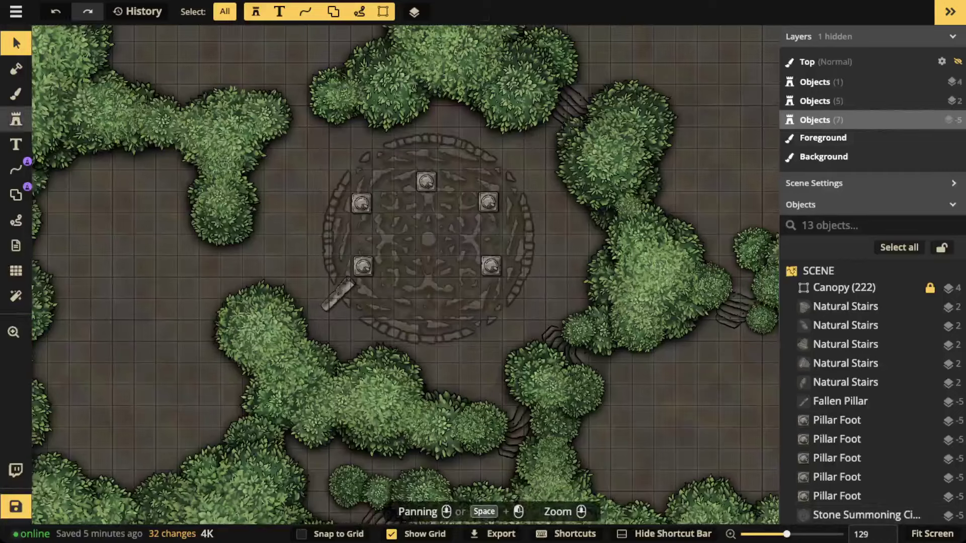
# - Clear the previous catalog search, browse the Watercolor Battlemaps stamps and search for "crystal"
pyautogui.click(16, 118)
pyautogui.click(76, 90)
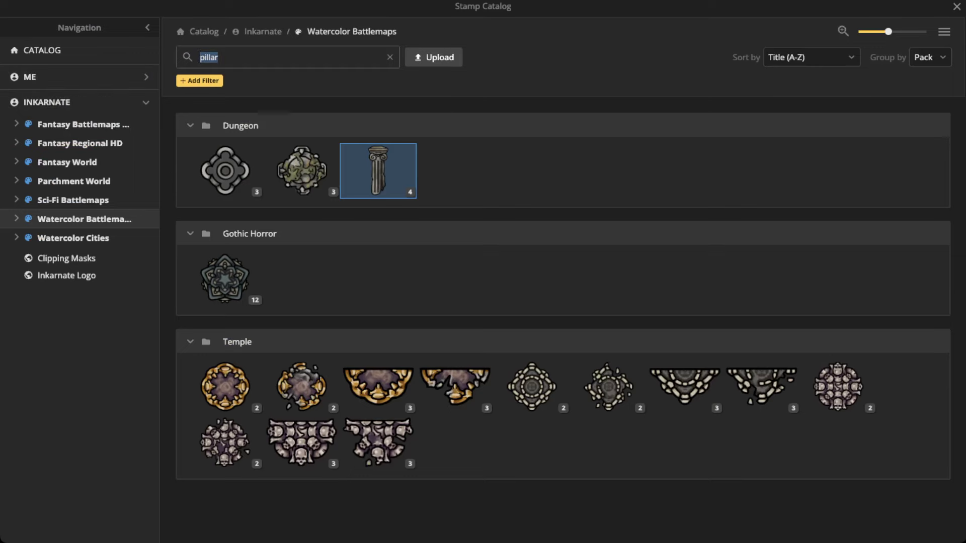
pyautogui.click(389, 57)
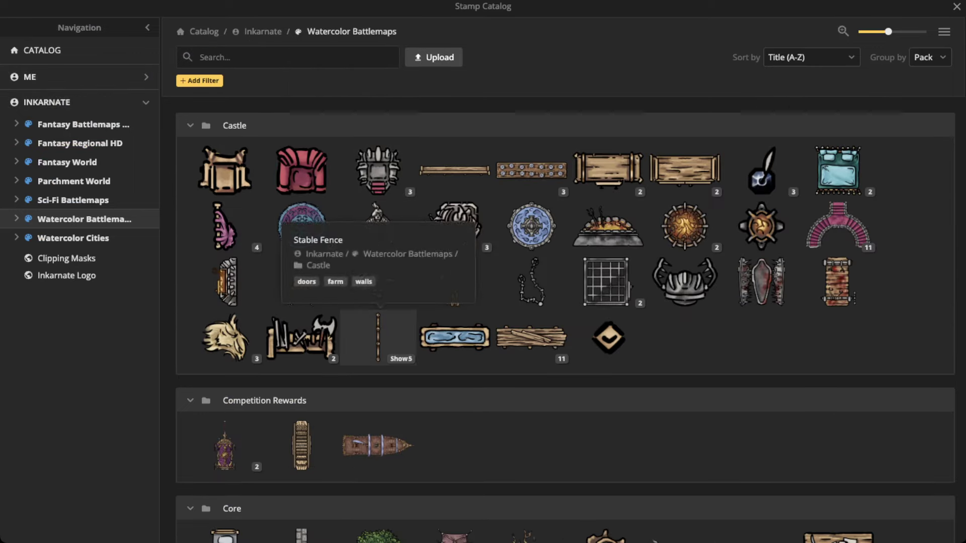
pyautogui.scroll(-3, 563, 322)
pyautogui.scroll(-10, 378, 332)
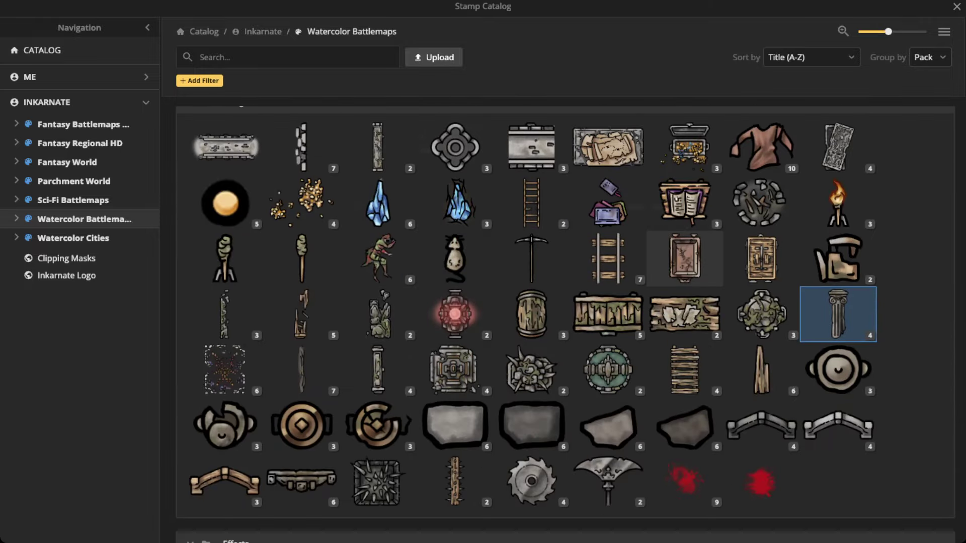
pyautogui.scroll(-5, 705, 201)
pyautogui.scroll(10, 563, 322)
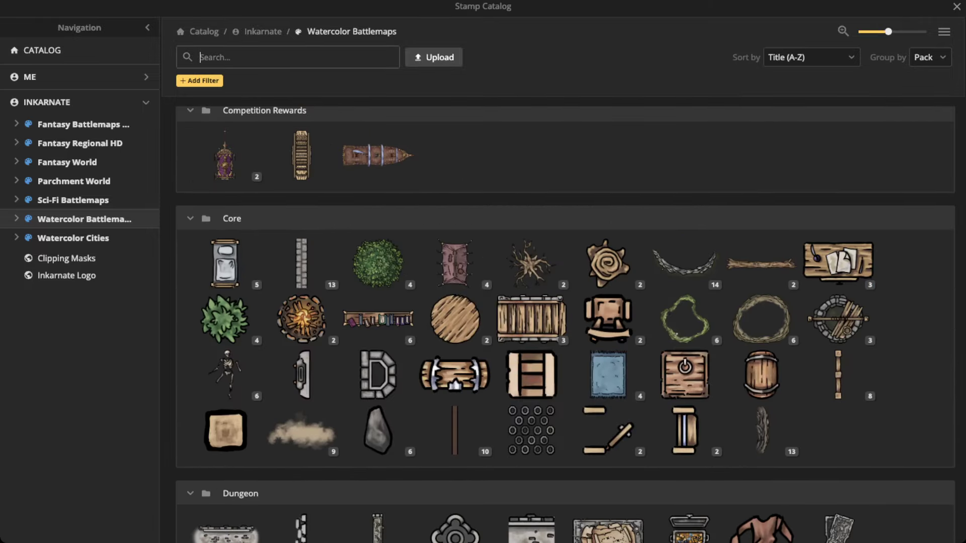
pyautogui.write('crystal')
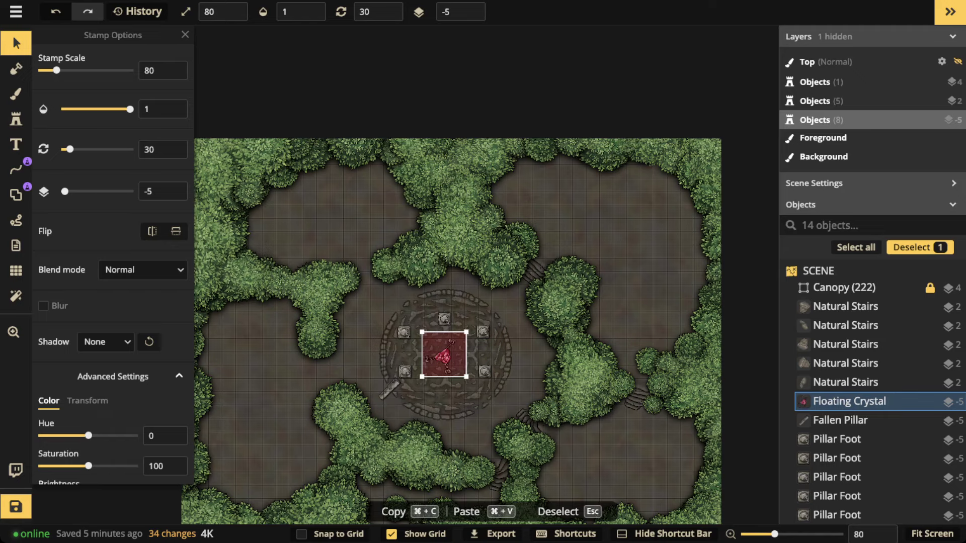
# - Rotate the floating crystal at the centre of the summoning circle and deselect it
pyautogui.press('q')
pyautogui.press('e')
pyautogui.press('e')
pyautogui.press('Escape')
pyautogui.scroll(-1, 422, 290)
pyautogui.moveTo(445, 347); pyautogui.dragTo(383, 314)
pyautogui.scroll(2, 383, 312)
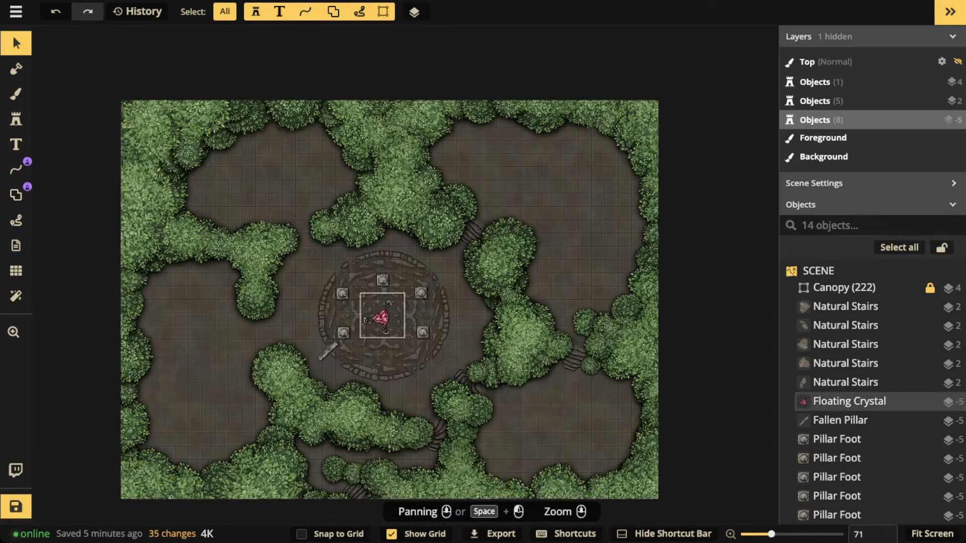
pyautogui.click(385, 315)
pyautogui.press('Escape')
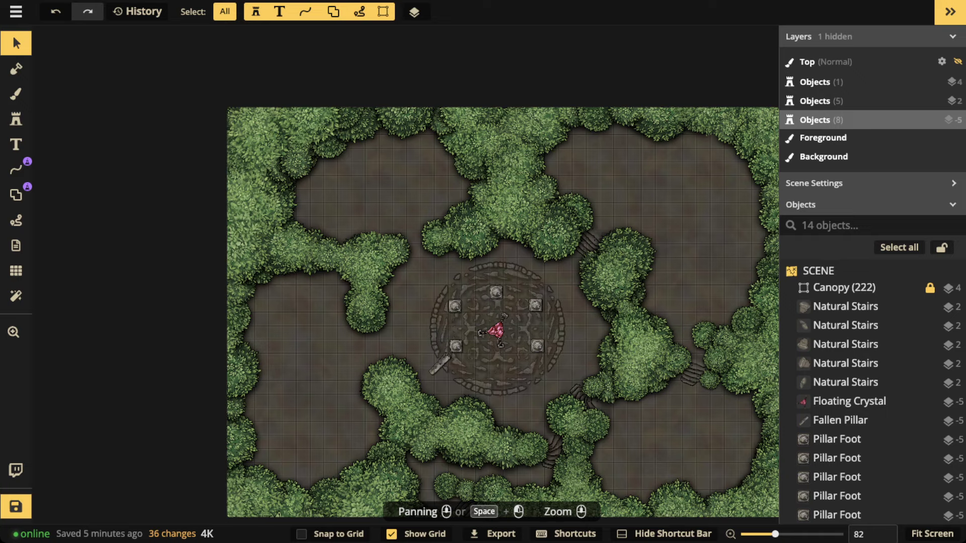
# - Search the stamp catalog for "boulder" and place two boulders at scale 170 in the western clearing
pyautogui.scroll(3, 498, 329)
pyautogui.click(500, 332)
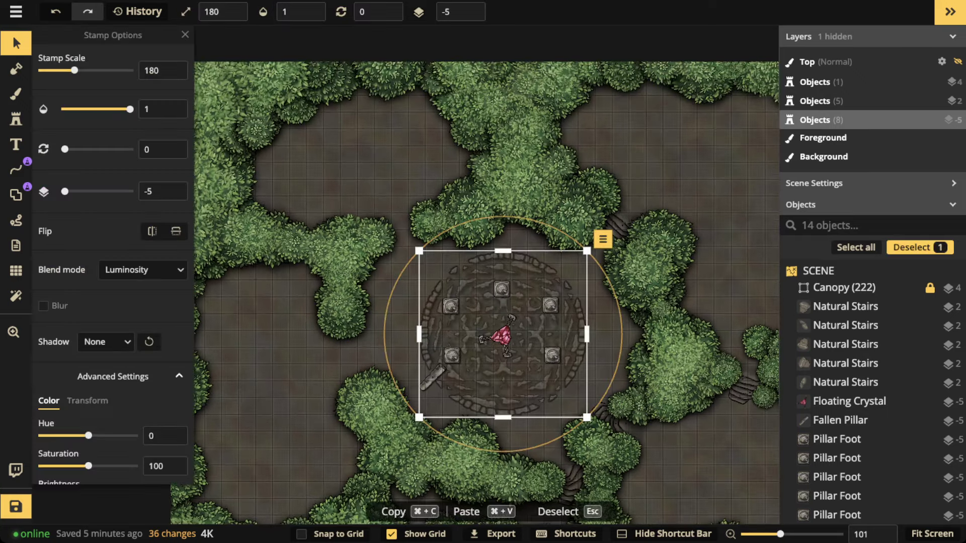
pyautogui.scroll(-1, 503, 333)
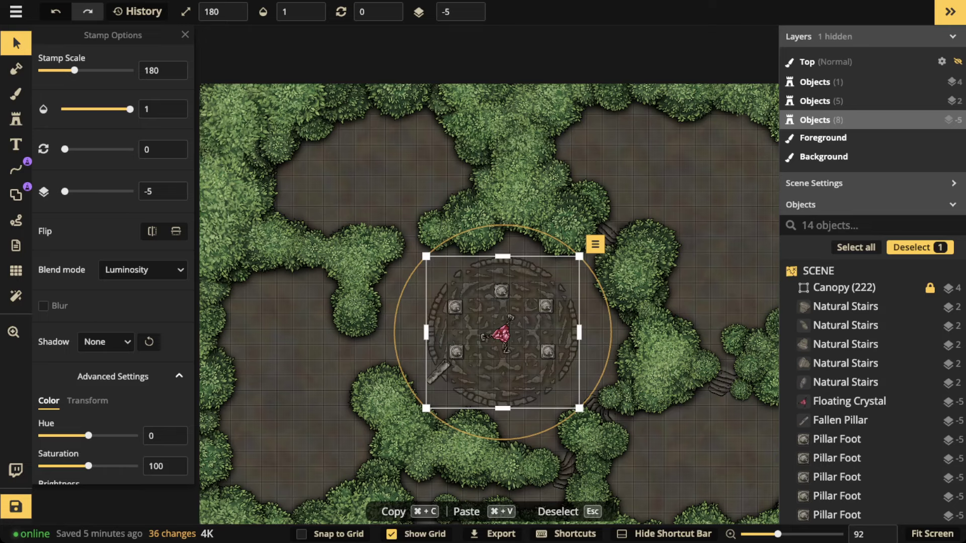
pyautogui.press('space')
pyautogui.moveTo(503, 333); pyautogui.dragTo(581, 290)
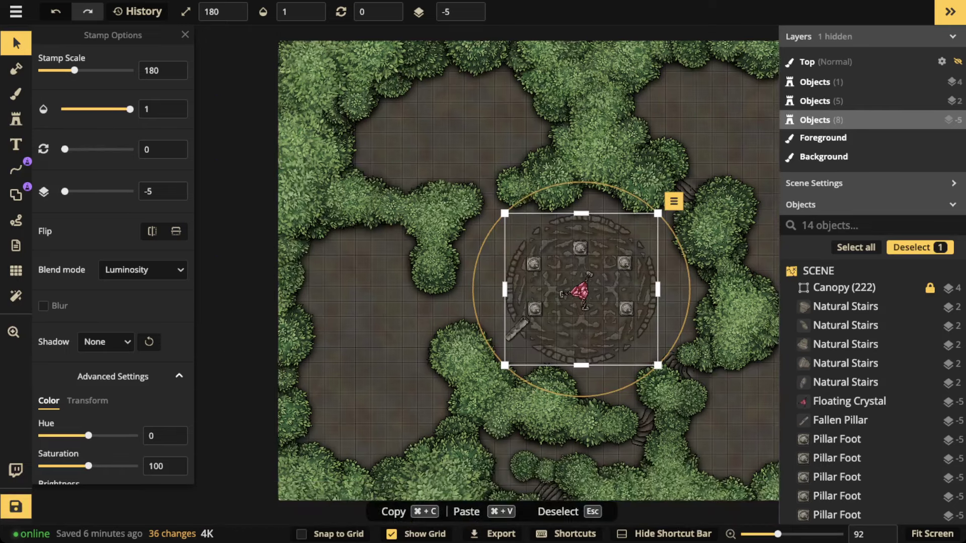
pyautogui.click(16, 119)
pyautogui.press('f')
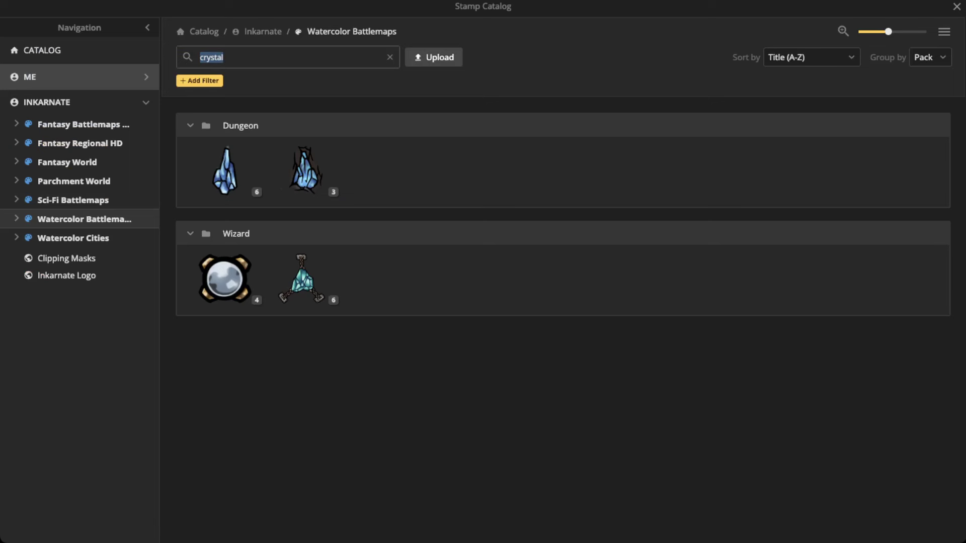
pyautogui.write('boulder')
pyautogui.click(224, 171)
pyautogui.click(366, 227)
pyautogui.click(344, 392)
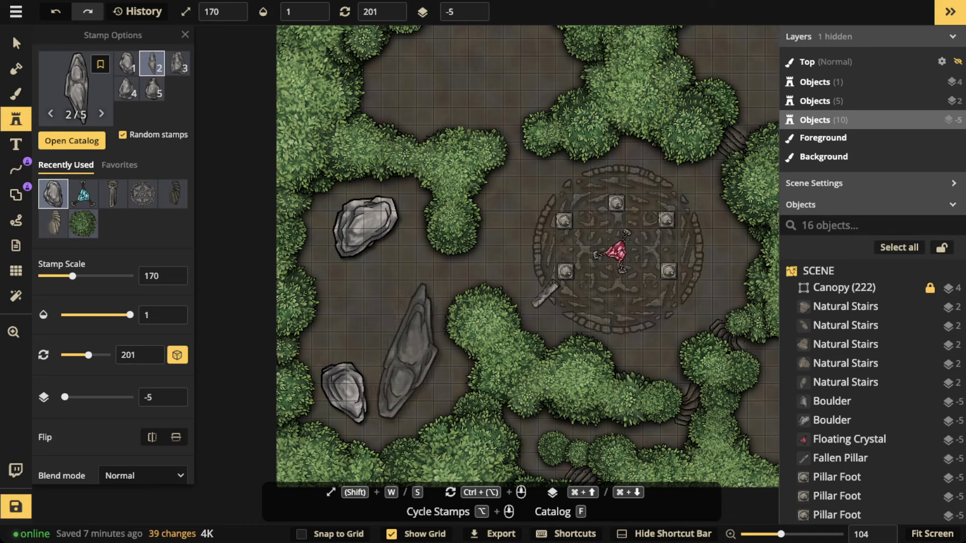
# - Place a rotated fourth-variant boulder in the western clearing's southeast and move the southwestern boulder slightly to the northwest
pyautogui.scroll(1, 410, 345)
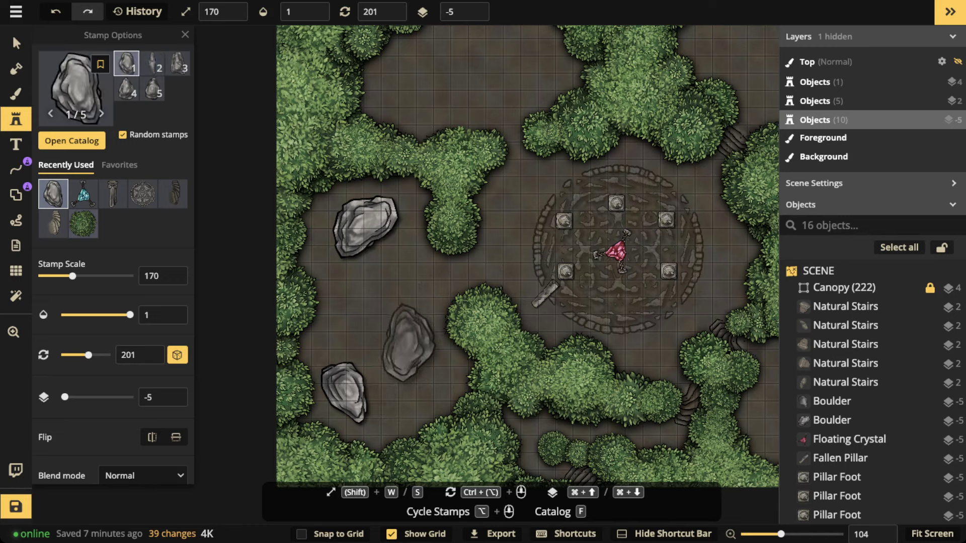
pyautogui.scroll(1, 408, 340)
pyautogui.scroll(1, 408, 341)
pyautogui.scroll(-14, 415, 355)
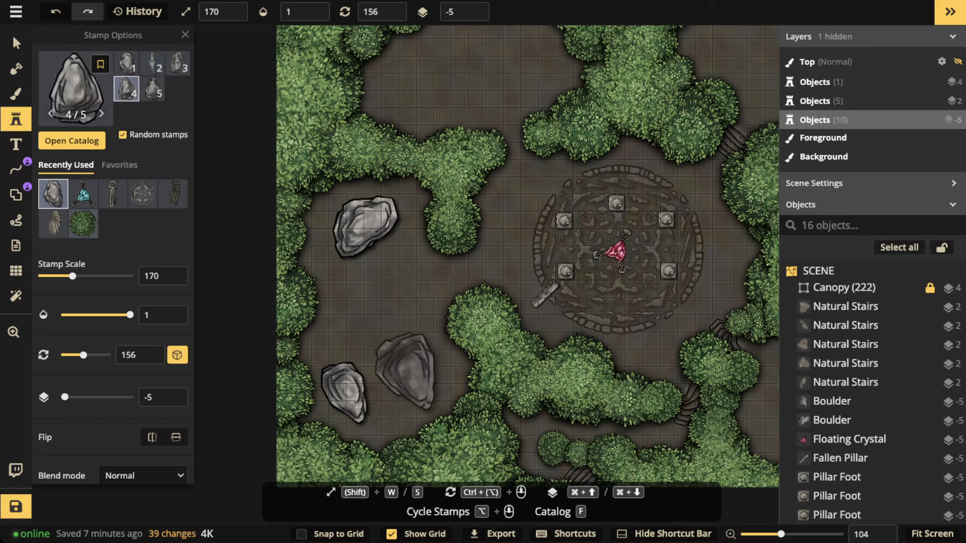
pyautogui.scroll(-10, 422, 362)
pyautogui.click(423, 376)
pyautogui.press('v')
pyautogui.moveTo(345, 390); pyautogui.dragTo(329, 358)
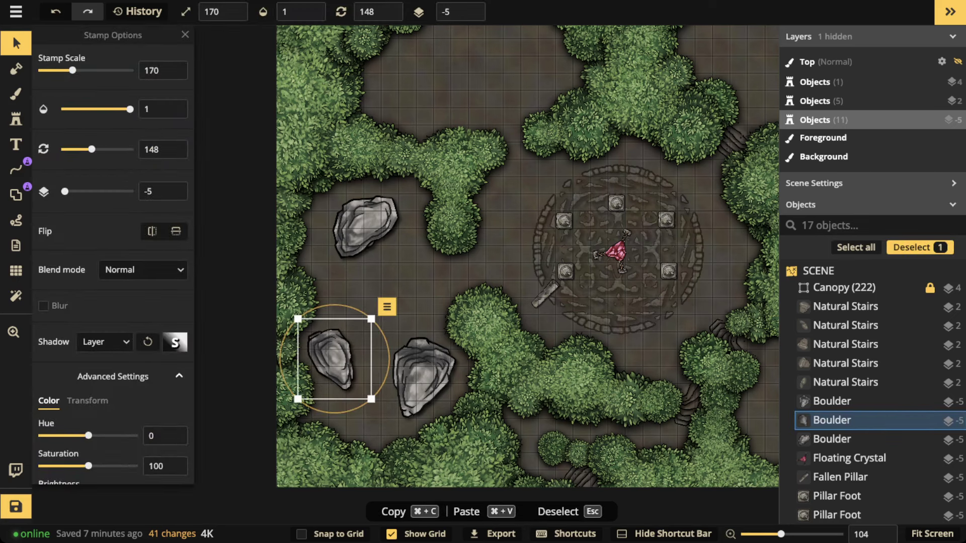
# - Select all three boulders together, set their shadow to Custom and deselect them
pyautogui.keyDown('shift'); pyautogui.click(365, 227); pyautogui.keyUp('shift')
pyautogui.keyDown('shift'); pyautogui.click(423, 377); pyautogui.keyUp('shift')
pyautogui.click(105, 343)
pyautogui.click(100, 375)
pyautogui.press('Escape')
pyautogui.scroll(-3, 370, 287)
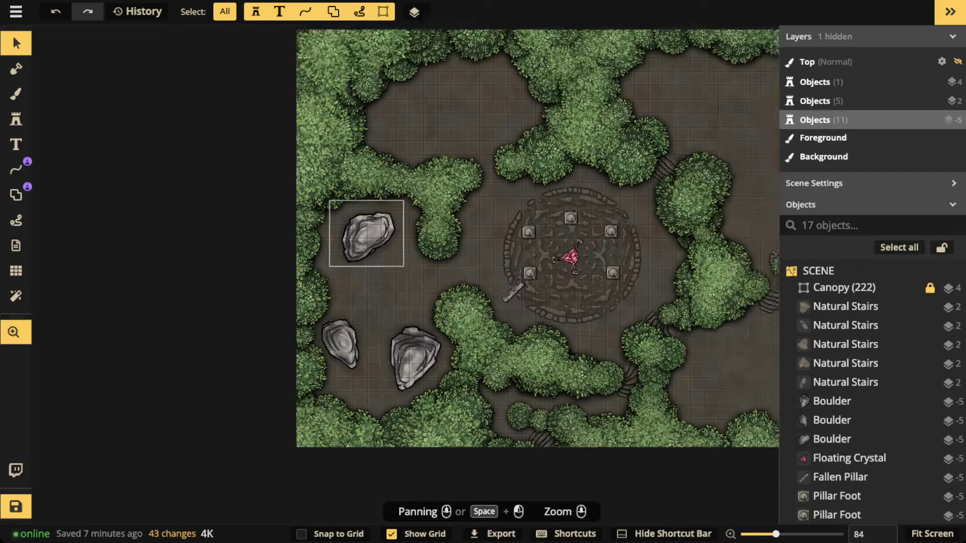
# - Choose the campfire stamp from the catalog's Core pack and switch to its second variant
pyautogui.moveTo(368, 236); pyautogui.dragTo(242, 251)
pyautogui.click(242, 251)
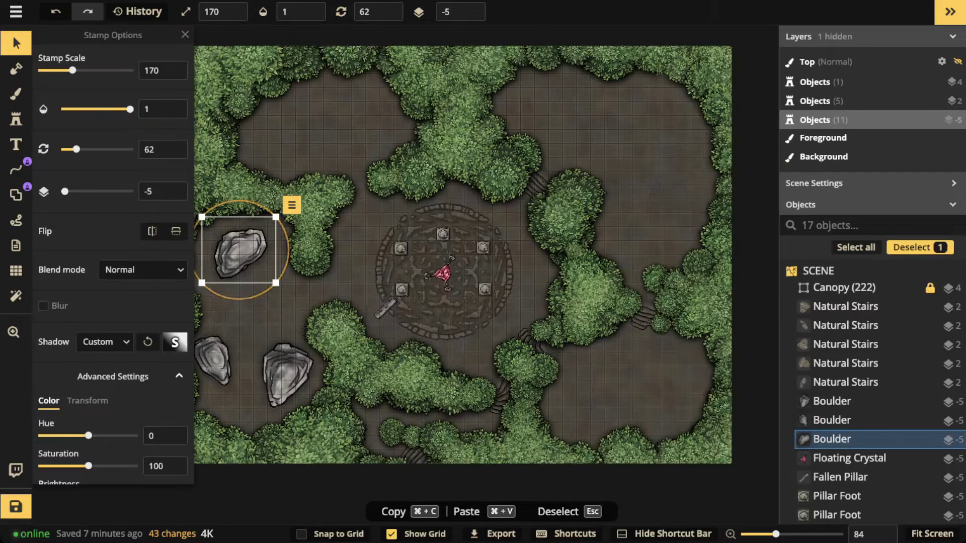
pyautogui.moveTo(322, 227); pyautogui.dragTo(321, 405)
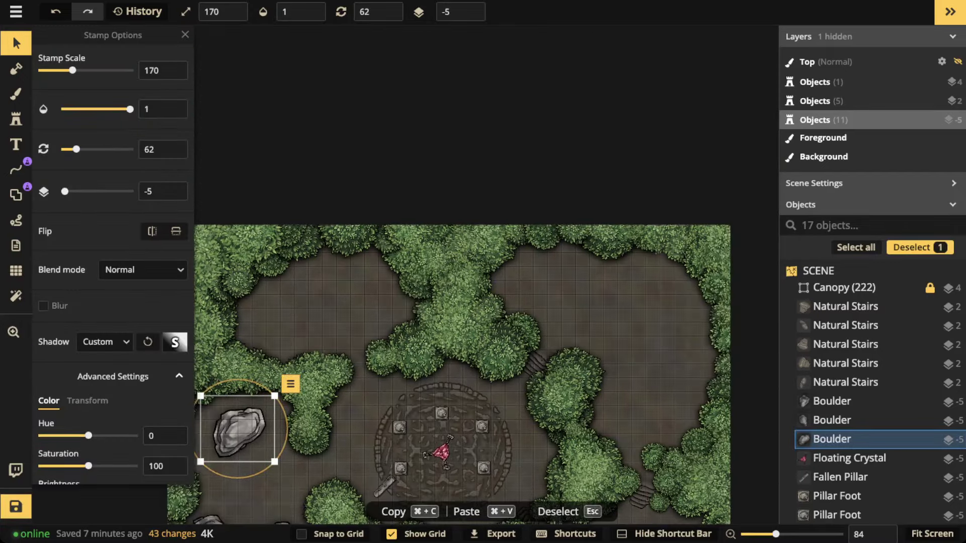
pyautogui.moveTo(437, 442); pyautogui.dragTo(412, 226)
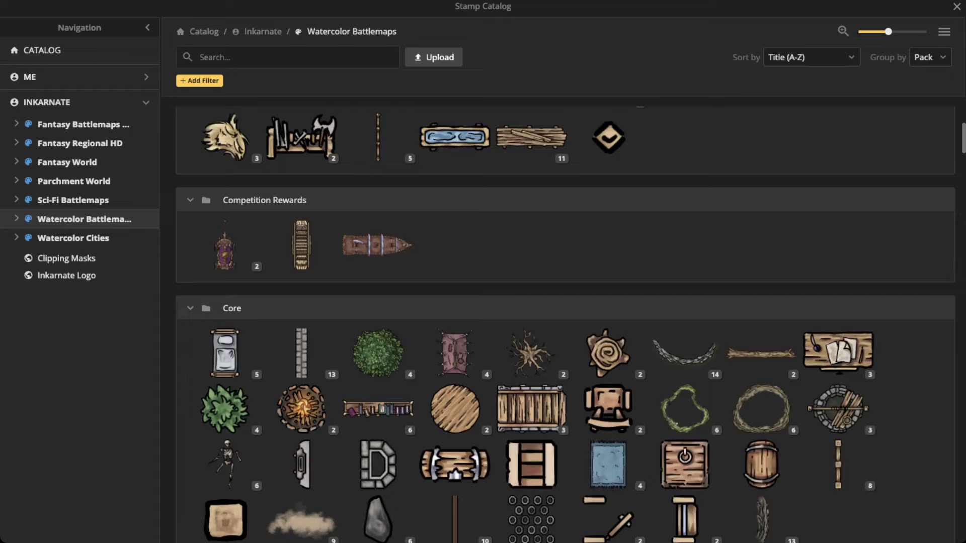
pyautogui.scroll(-2, 380, 282)
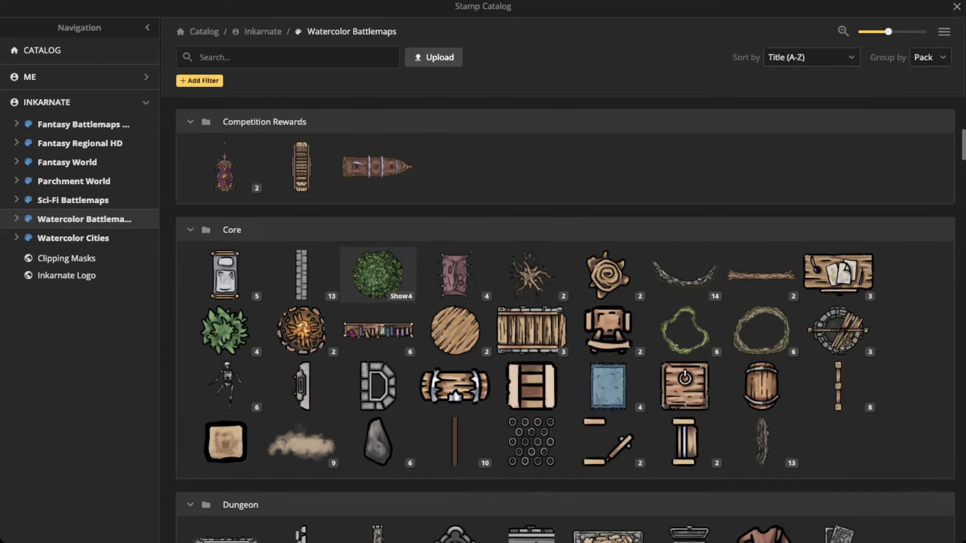
pyautogui.scroll(-1, 379, 282)
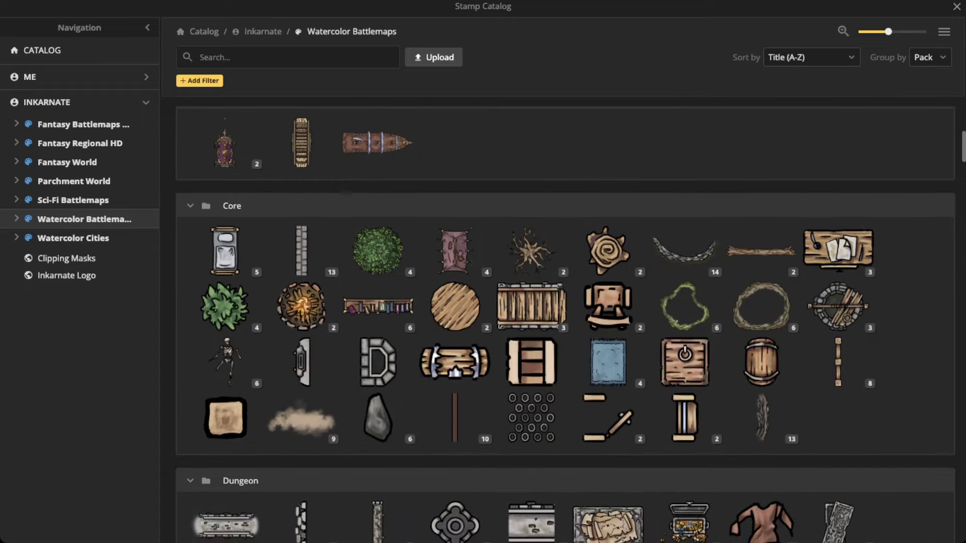
pyautogui.click(302, 306)
pyautogui.scroll(-1, 405, 224)
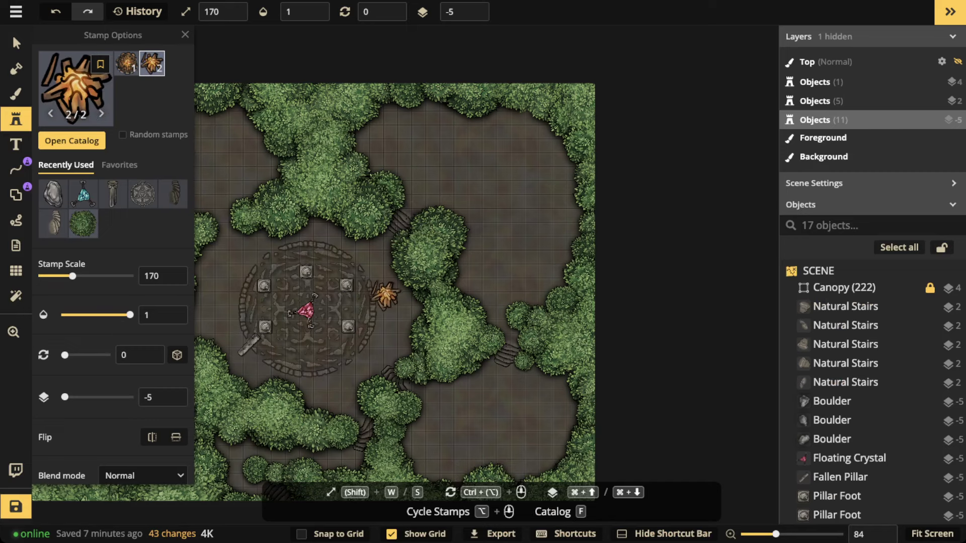
# - Place the second-variant campfire at scale 70, rotated, in the eastern part of the southeastern clearing
pyautogui.moveTo(384, 296); pyautogui.dragTo(485, 233)
pyautogui.scroll(5, 619, 362)
pyautogui.press('s')
pyautogui.press('s')
pyautogui.press('s')
pyautogui.press('s')
pyautogui.press('s')
pyautogui.press('s')
pyautogui.press('s')
pyautogui.press('s')
pyautogui.press('s')
pyautogui.press('s')
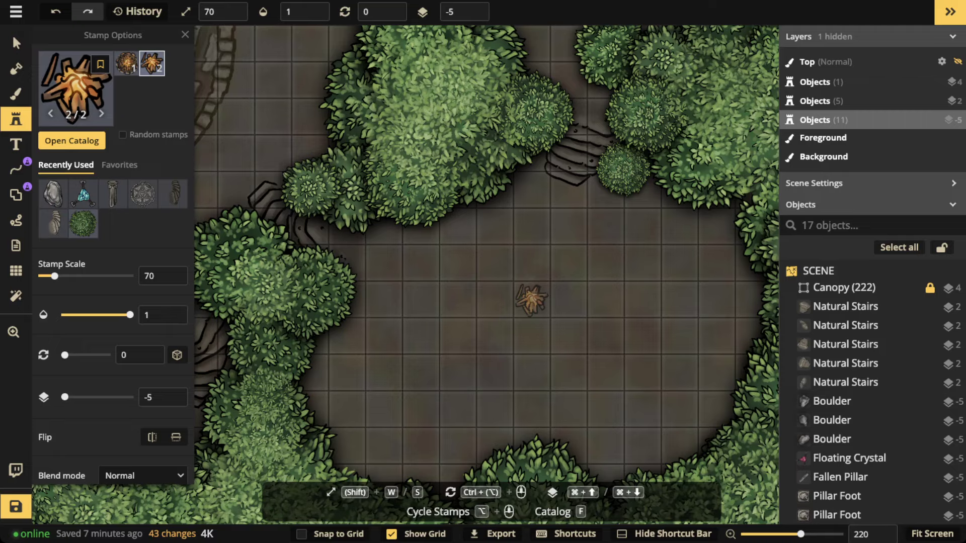
pyautogui.scroll(-3, 533, 297)
pyautogui.scroll(10, 512, 235)
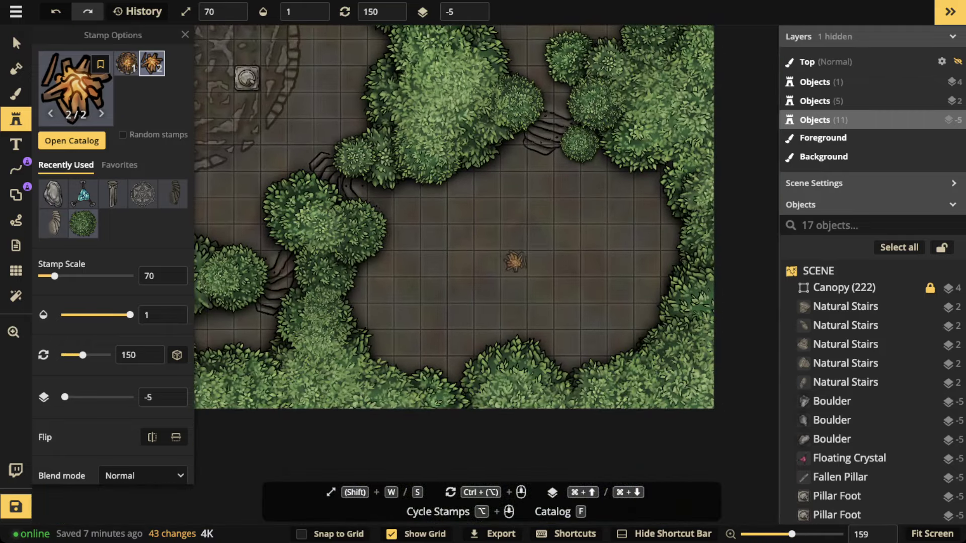
pyautogui.scroll(-2, 435, 229)
pyautogui.scroll(3, 534, 200)
pyautogui.click(519, 286)
# - Choose the tree trunk stamp from the catalog's Core pack and place its second variant at scale 30 just west of the campfire
pyautogui.press('f')
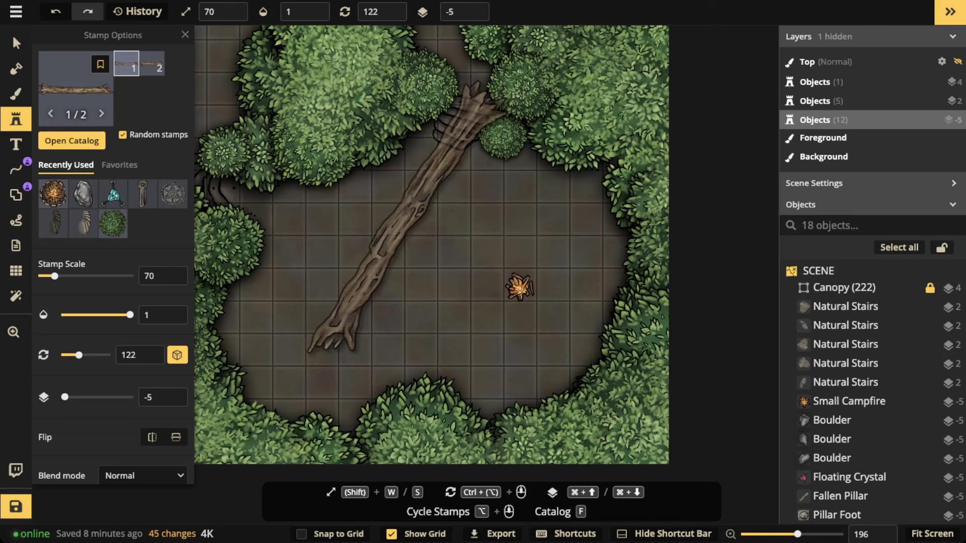
pyautogui.scroll(-1, 415, 216)
pyautogui.press('s')
pyautogui.press('s')
pyautogui.press('s')
pyautogui.press('s')
pyautogui.press('s')
pyautogui.scroll(-5, 540, 258)
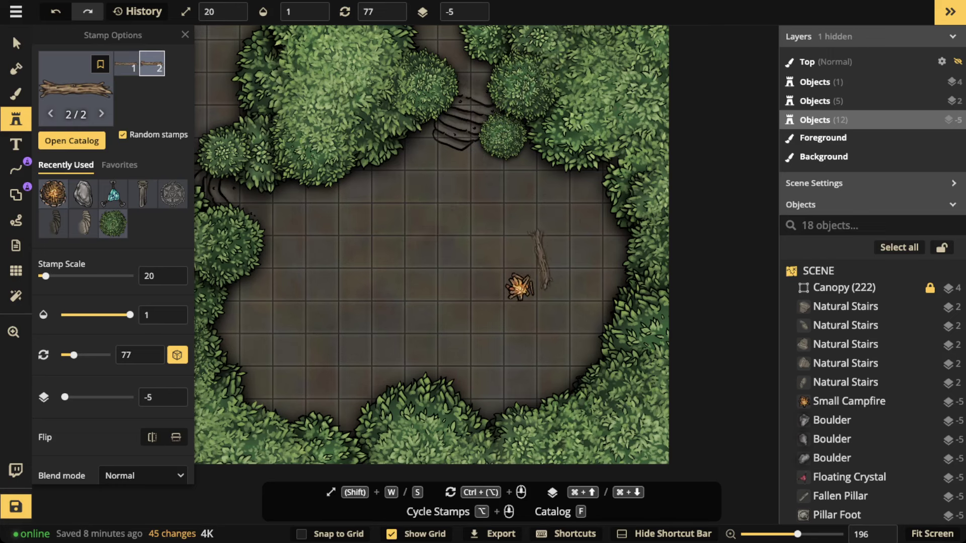
pyautogui.press('w')
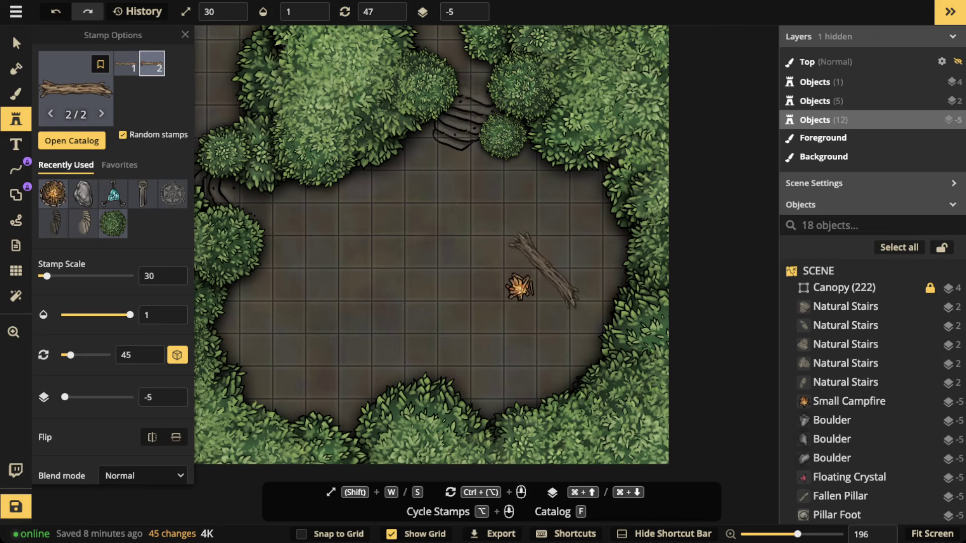
pyautogui.scroll(1, 539, 271)
pyautogui.scroll(-3, 495, 311)
# - Search the stamp catalog for "tent" and choose the tent stamp from the Core pack
pyautogui.press('f')
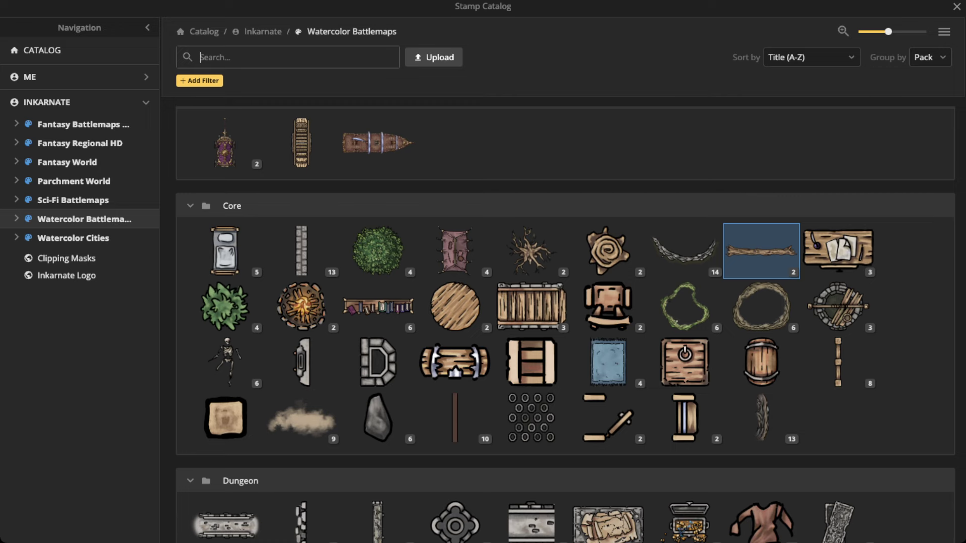
pyautogui.write('tent')
pyautogui.press('Return')
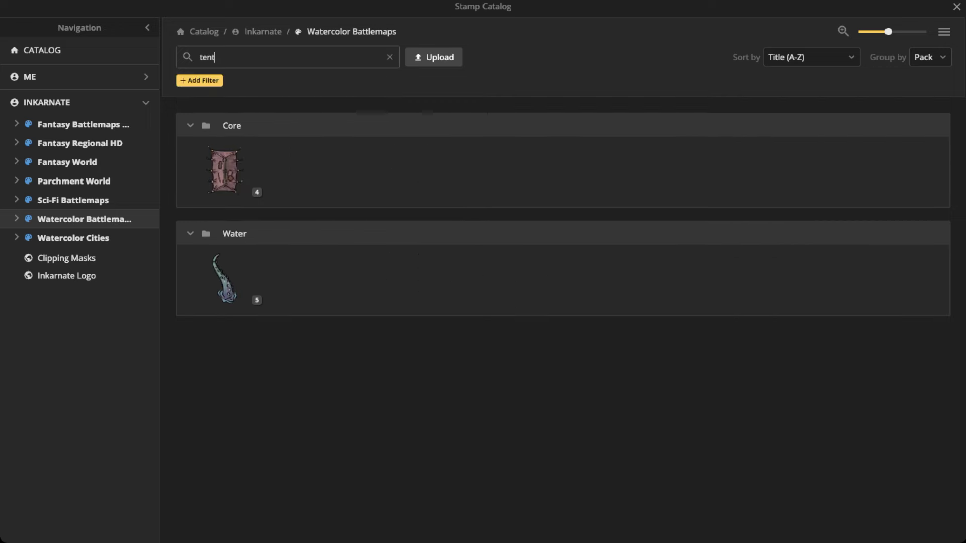
pyautogui.click(224, 172)
pyautogui.press('Escape')
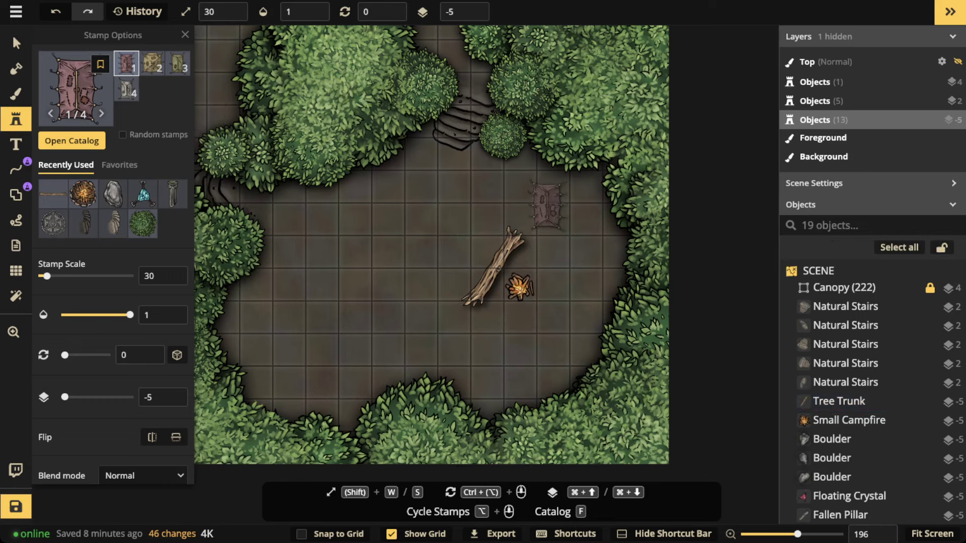
# - Place the first-variant tent at scale 40, rotated to 345, northeast of the campfire
pyautogui.moveTo(548, 207)
pyautogui.mouseDown()
pyautogui.moveTo(514, 266)
pyautogui.moveTo(536, 199)
pyautogui.mouseUp()
pyautogui.scroll(1, 540, 267)
pyautogui.press('w')
pyautogui.scroll(-2, 544, 224)
pyautogui.moveTo(462, 183); pyautogui.dragTo(416, 214)
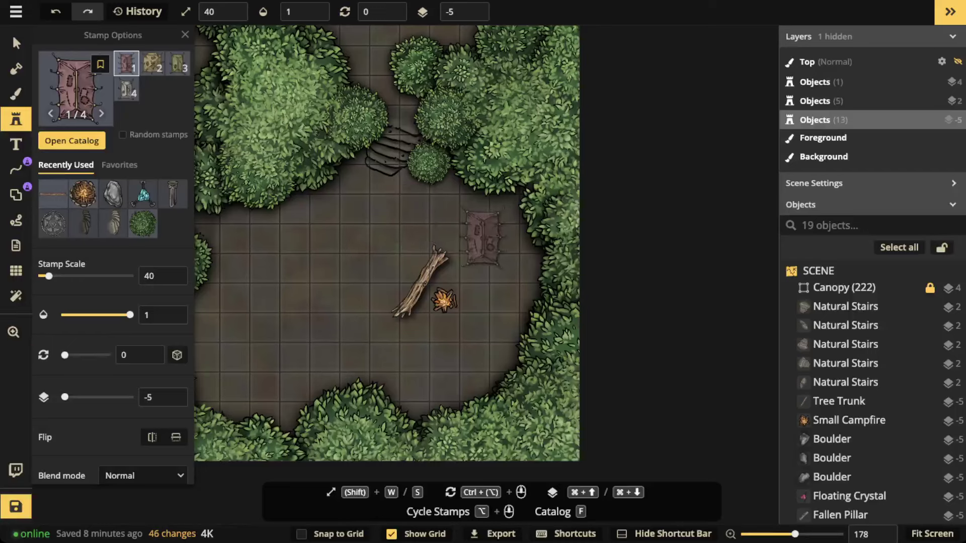
pyautogui.scroll(-2, 492, 241)
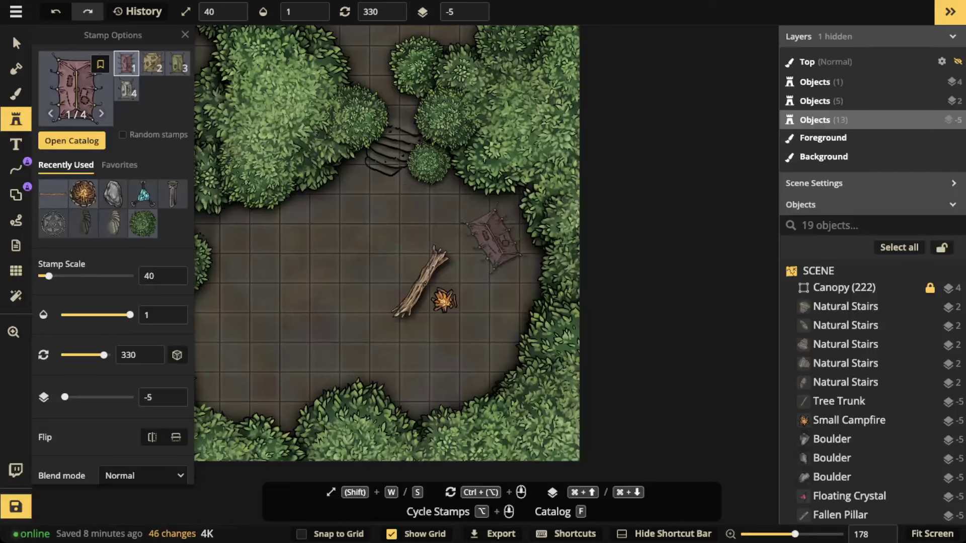
pyautogui.scroll(1, 493, 237)
pyautogui.click(495, 232)
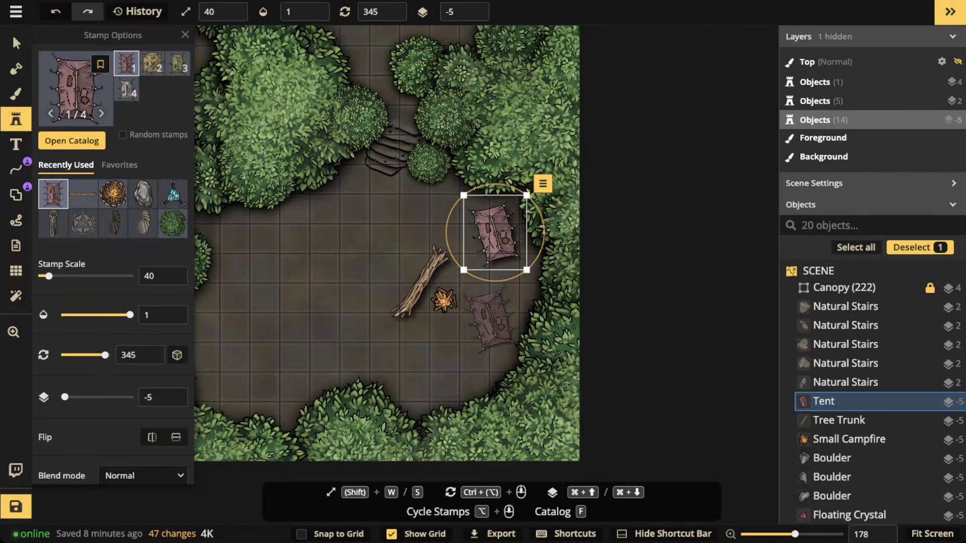
# - Place the fourth-variant tent rotated to 45 southeast of the campfire and the second-variant tent rotated to 285 directly east of it
pyautogui.scroll(1, 479, 327)
pyautogui.scroll(5, 473, 337)
pyautogui.scroll(-1, 476, 352)
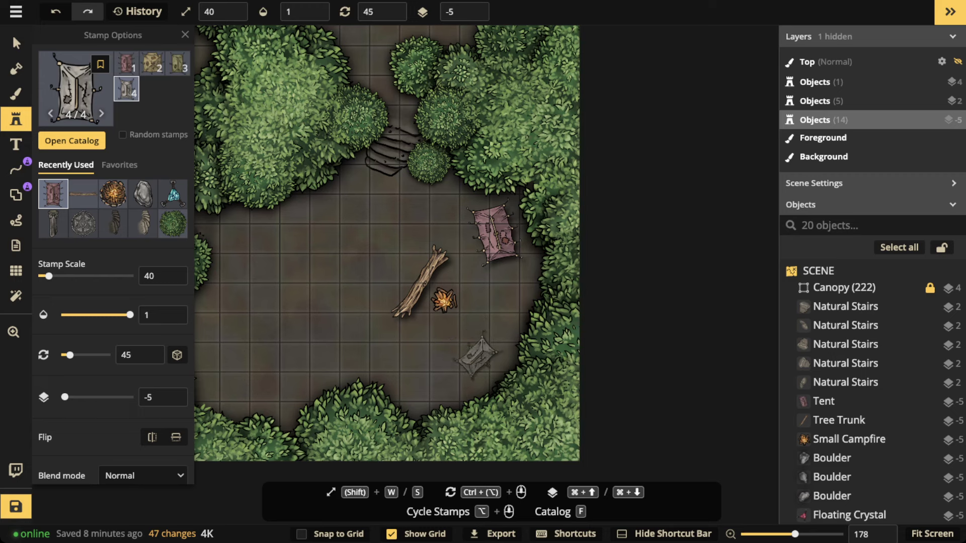
pyautogui.click(477, 361)
pyautogui.scroll(1, 482, 307)
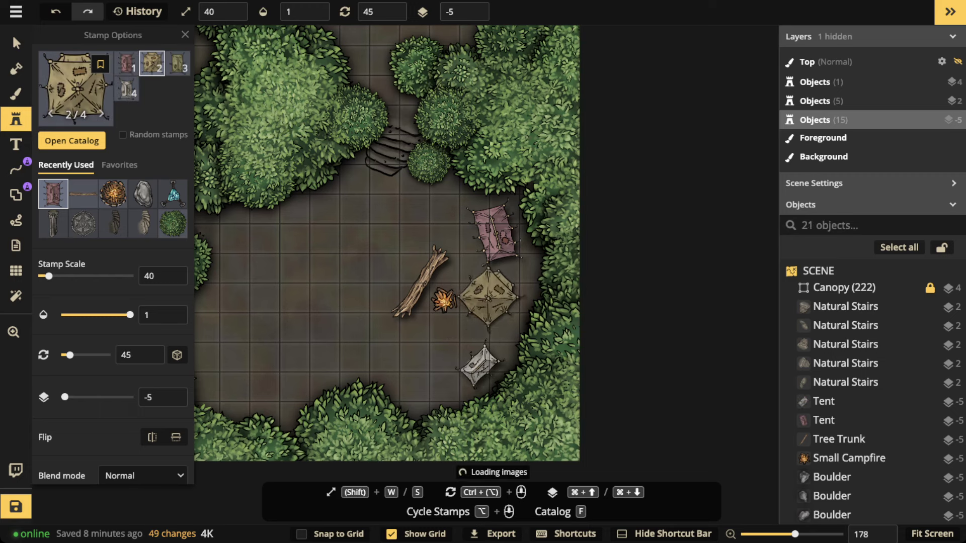
pyautogui.scroll(-8, 483, 297)
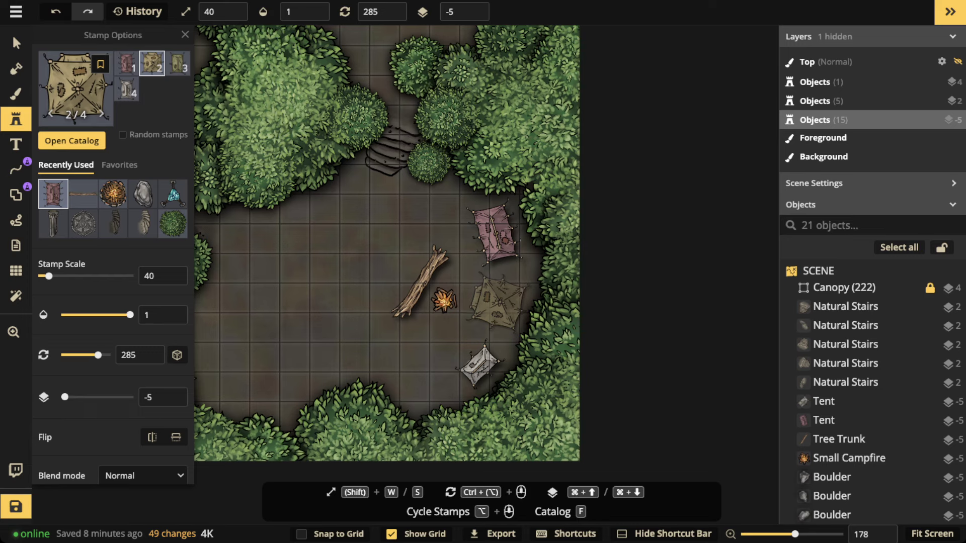
pyautogui.click(497, 303)
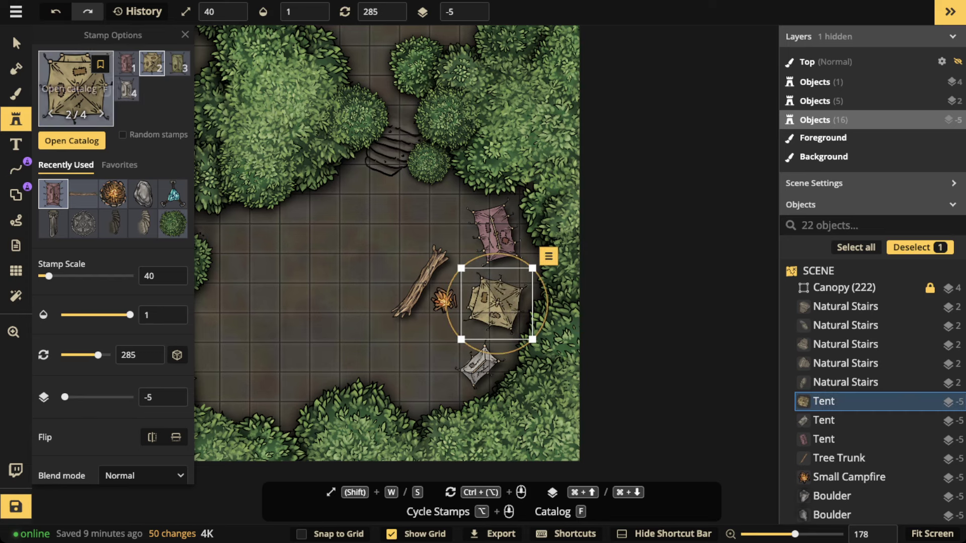
# - Select the tree trunk and all three tents together, set their shadow to Custom and adjust the shadow settings
pyautogui.click(16, 44)
pyautogui.click(424, 284)
pyautogui.keyDown('shift'); pyautogui.click(478, 363); pyautogui.keyUp('shift')
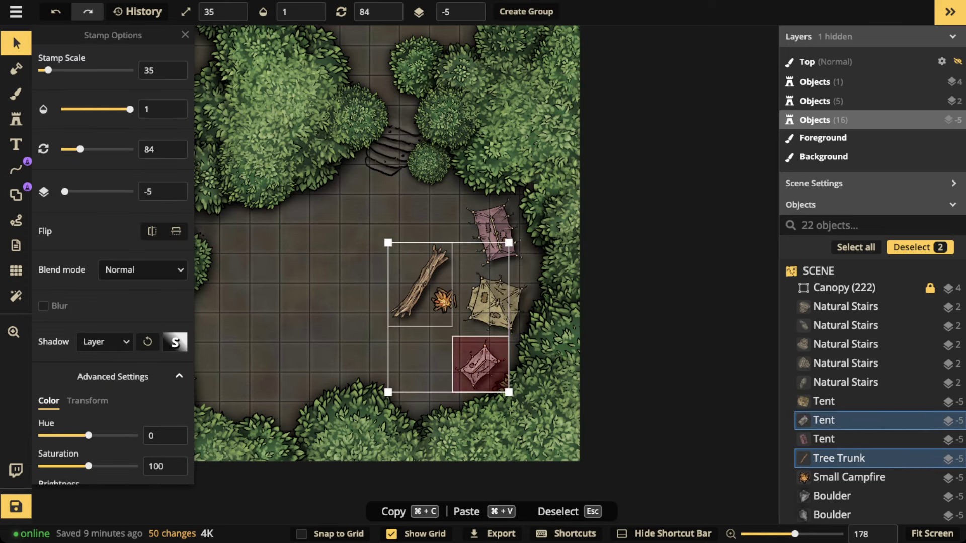
pyautogui.keyDown('shift'); pyautogui.click(495, 302); pyautogui.keyUp('shift')
pyautogui.keyDown('shift'); pyautogui.click(494, 233); pyautogui.keyUp('shift')
pyautogui.click(104, 343)
pyautogui.click(151, 438)
pyautogui.click(174, 342)
pyautogui.moveTo(243, 221); pyautogui.dragTo(262, 220)
# - Move the tree trunk and campfire slightly west, the tan tent slightly east, and the grey tent northwest with a slight rotation
pyautogui.moveTo(422, 282); pyautogui.dragTo(415, 280)
pyautogui.press('Escape')
pyautogui.moveTo(496, 304); pyautogui.dragTo(502, 305)
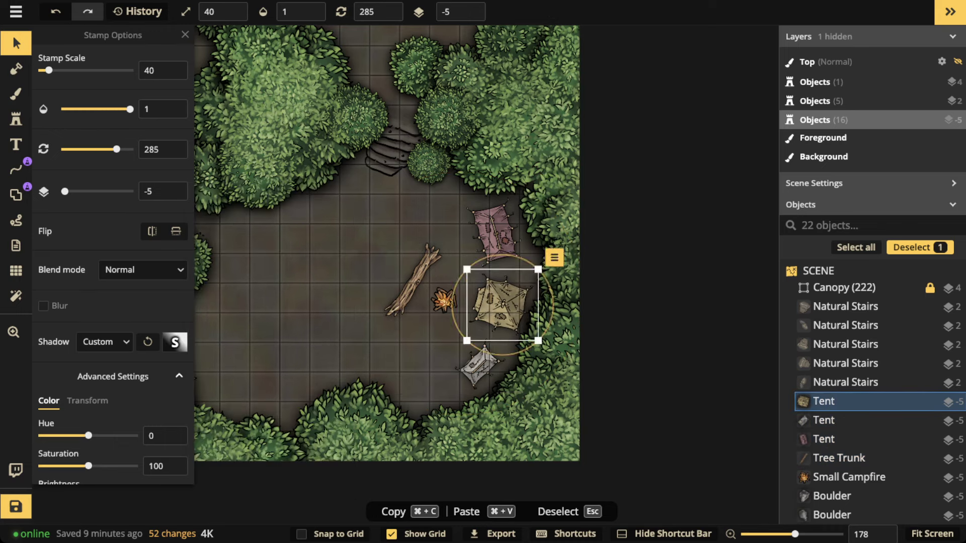
pyautogui.press('Escape')
pyautogui.moveTo(413, 280); pyautogui.dragTo(434, 295)
pyautogui.press('Escape')
pyautogui.press('Escape')
pyautogui.moveTo(479, 366); pyautogui.dragTo(461, 357)
pyautogui.press('e')
# - Rotate the pink tent to 300 and move it slightly northwest
pyautogui.click(495, 232)
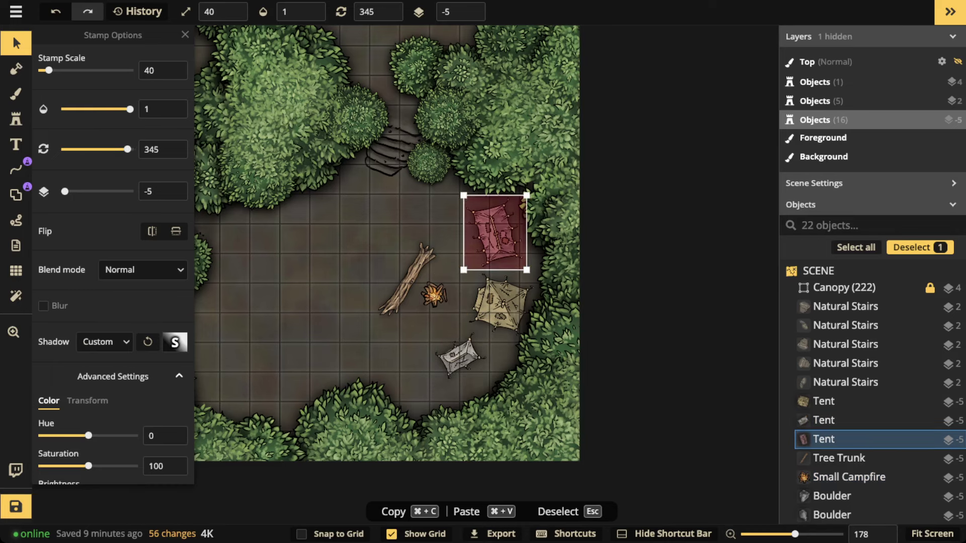
pyautogui.press('q')
pyautogui.moveTo(496, 232); pyautogui.dragTo(477, 223)
pyautogui.press('q')
pyautogui.press('q')
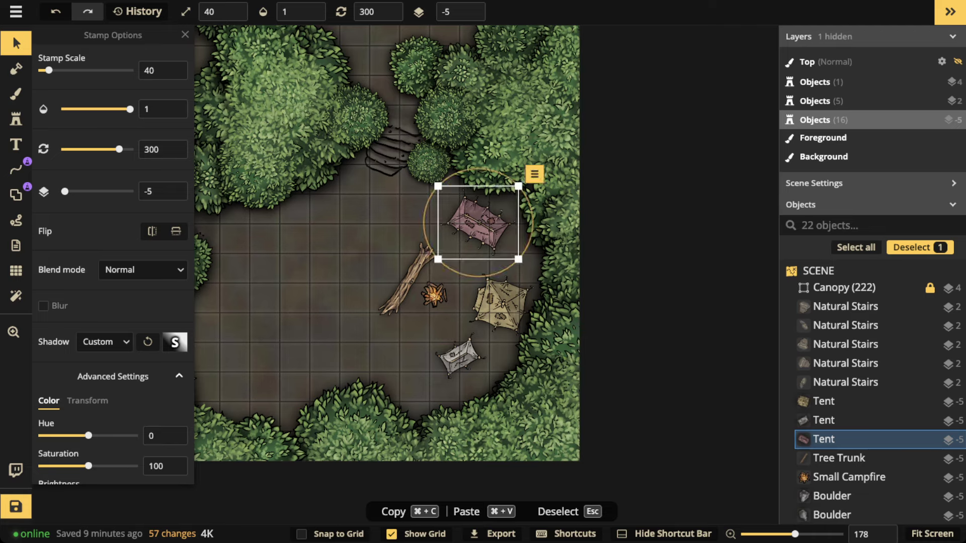
# - Nudge the tan tent slightly north and the grey tent slightly east to tighten the arrangement around the campfire
pyautogui.press('Escape')
pyautogui.moveTo(502, 304); pyautogui.dragTo(505, 296)
pyautogui.press('Escape')
pyautogui.moveTo(459, 358); pyautogui.dragTo(472, 355)
pyautogui.press('Escape')
pyautogui.moveTo(409, 281); pyautogui.dragTo(477, 316)
pyautogui.scroll(-2, 410, 280)
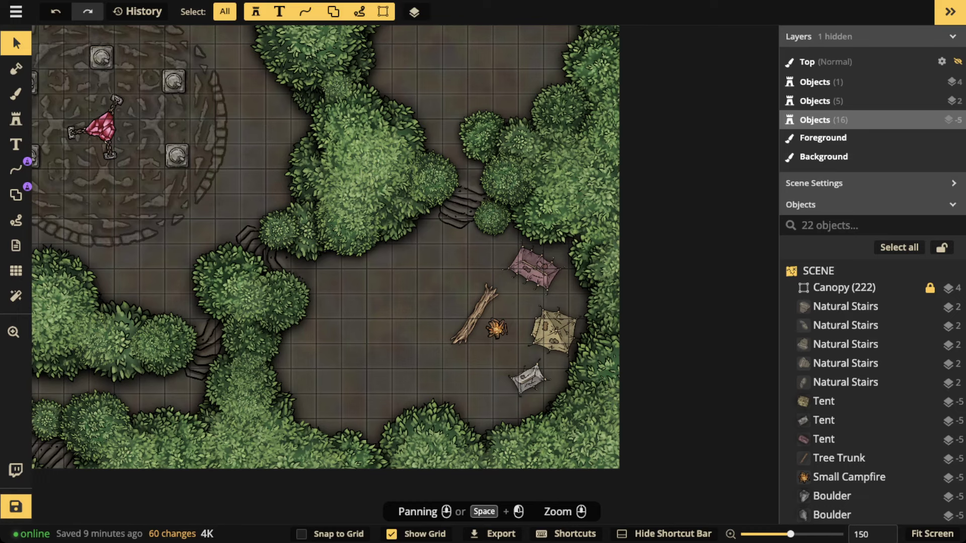
pyautogui.scroll(-1, 488, 292)
pyautogui.moveTo(489, 291); pyautogui.dragTo(510, 345)
pyautogui.scroll(-2, 388, 269)
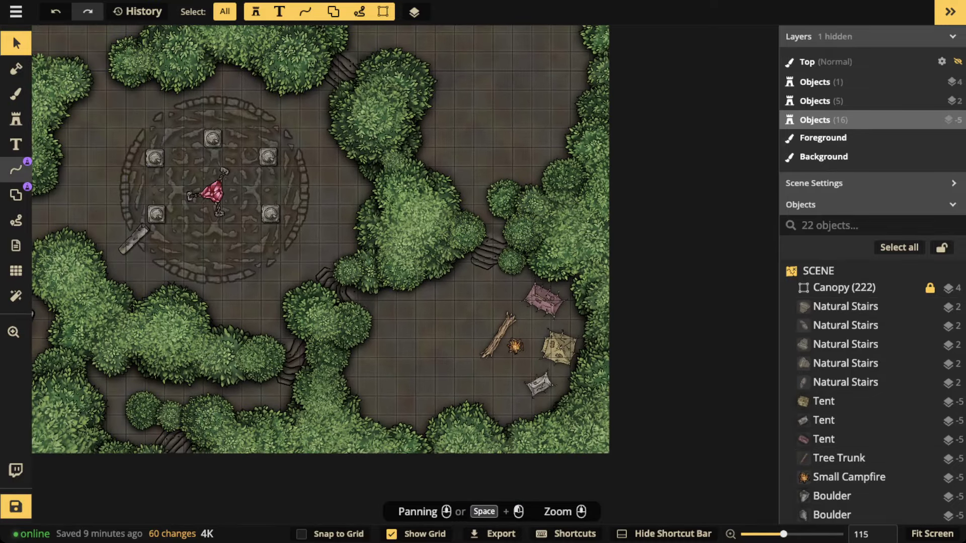
# - Search the stamp catalog for "vine" and choose the thorny vines stamp from the Gothic Horror pack
pyautogui.click(16, 119)
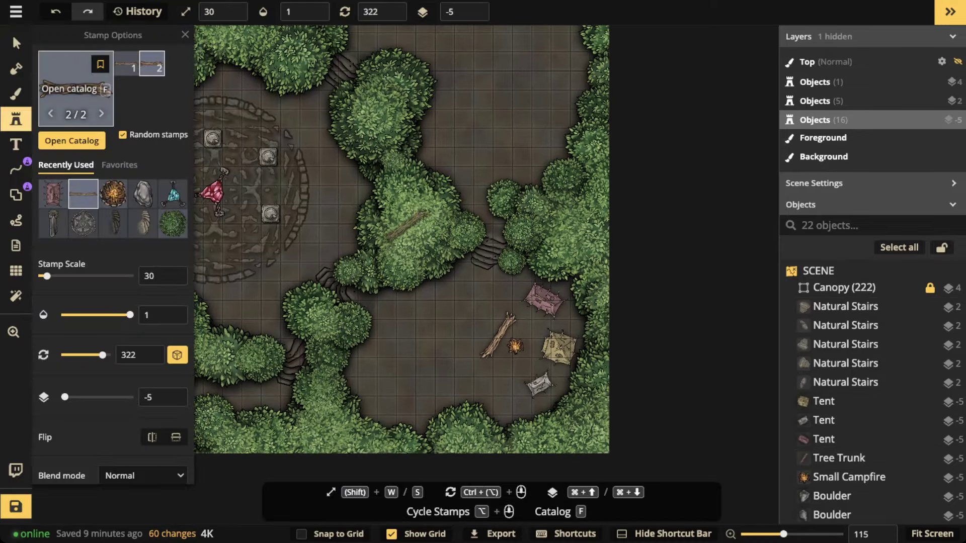
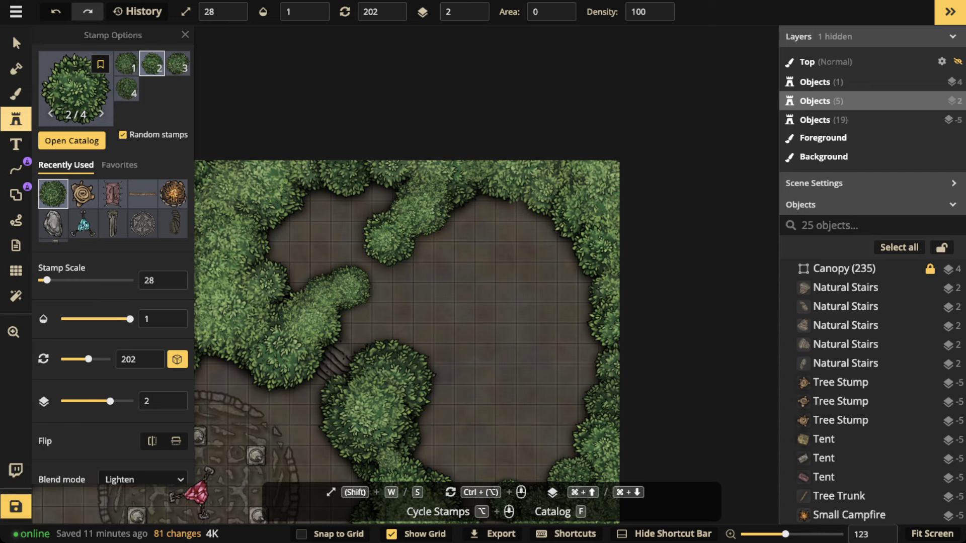
pyautogui.click(71, 140)
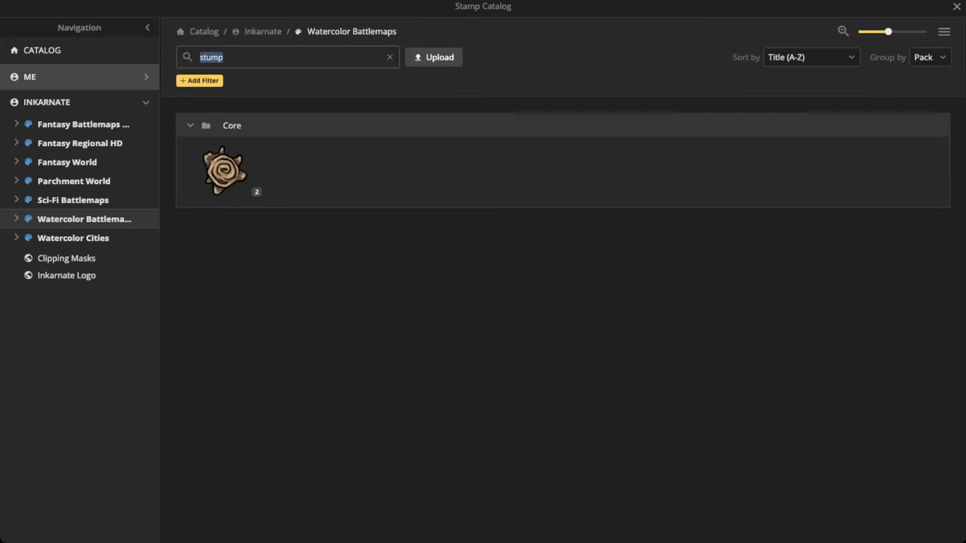
pyautogui.click(390, 57)
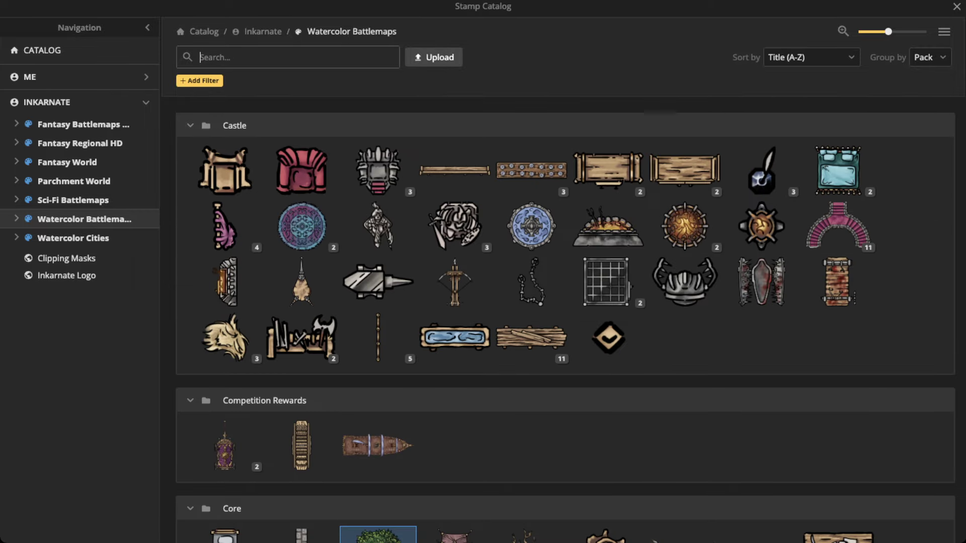
pyautogui.write('vine')
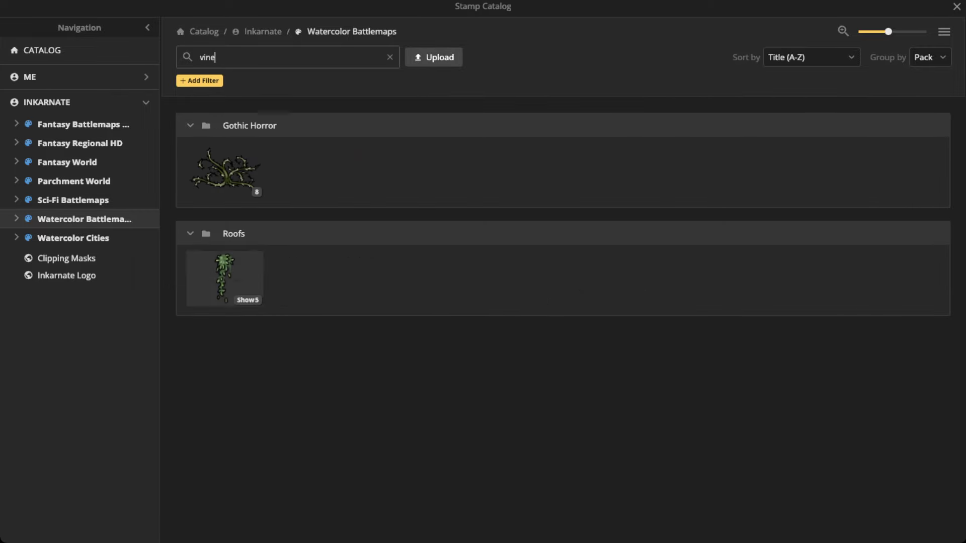
pyautogui.click(225, 171)
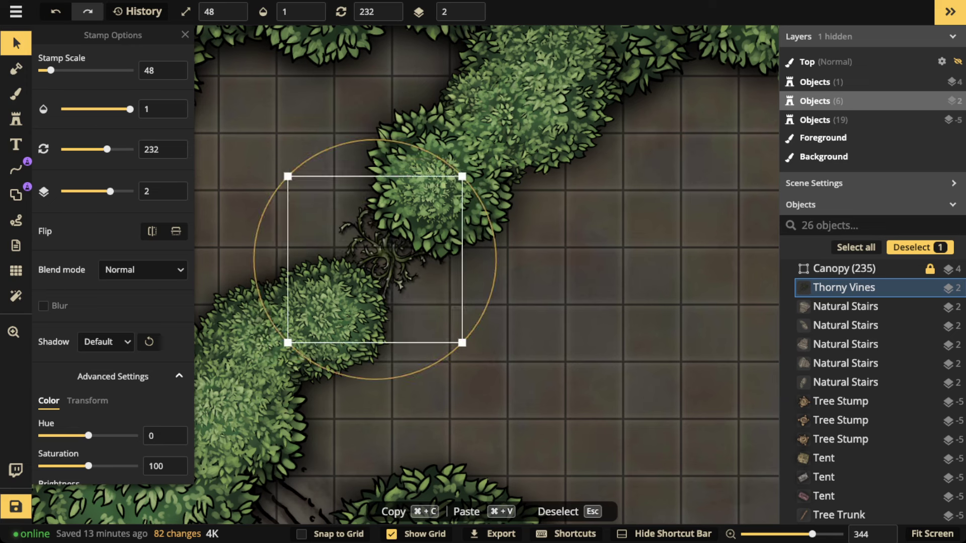
# - Set the placed thorny vines' brightness to 51 and layer three more vine stamps over them in the canopy gap
pyautogui.scroll(-3, 114, 267)
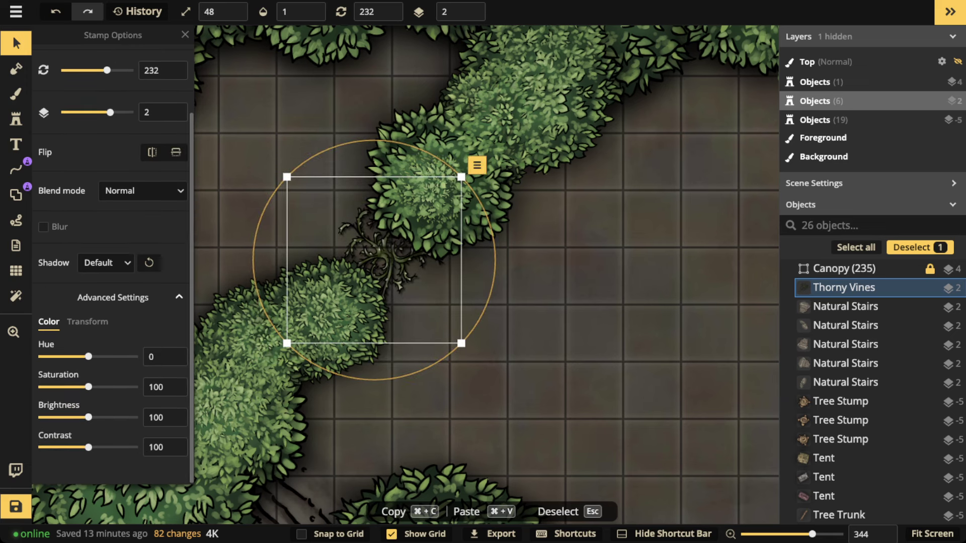
pyautogui.moveTo(89, 417); pyautogui.dragTo(66, 417)
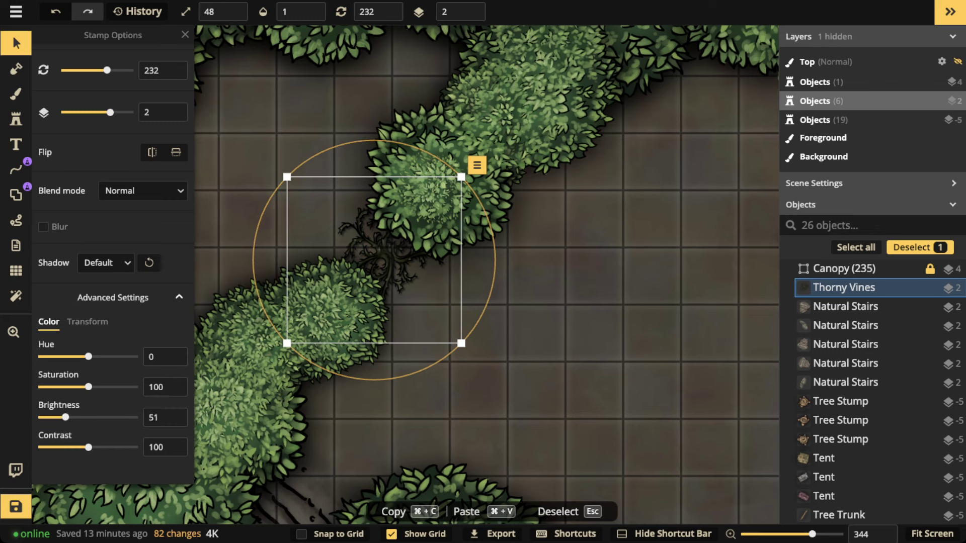
pyautogui.click(16, 118)
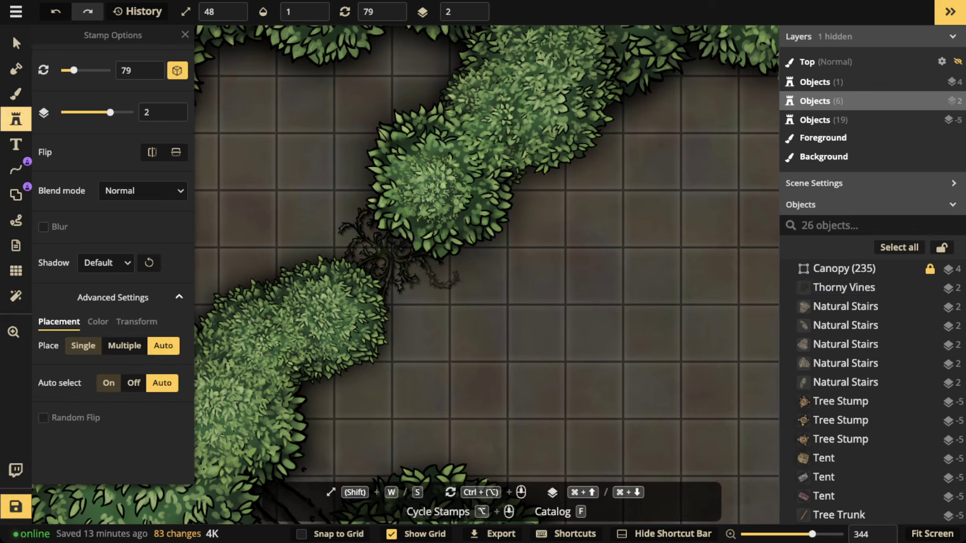
pyautogui.scroll(3, 395, 256)
pyautogui.click(383, 244)
pyautogui.click(390, 251)
pyautogui.click(396, 248)
pyautogui.press('Escape')
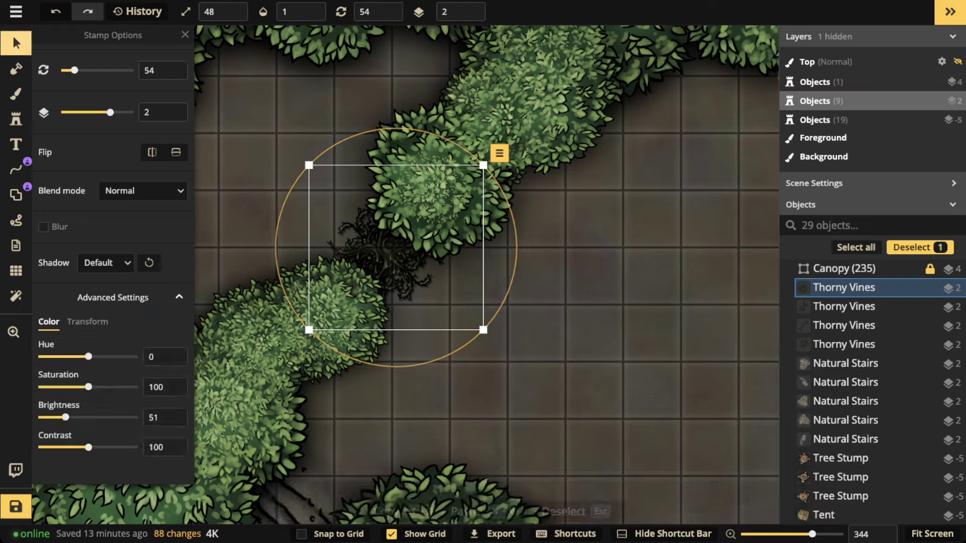
pyautogui.press('Escape')
pyautogui.scroll(-5, 376, 264)
pyautogui.scroll(-3, 378, 260)
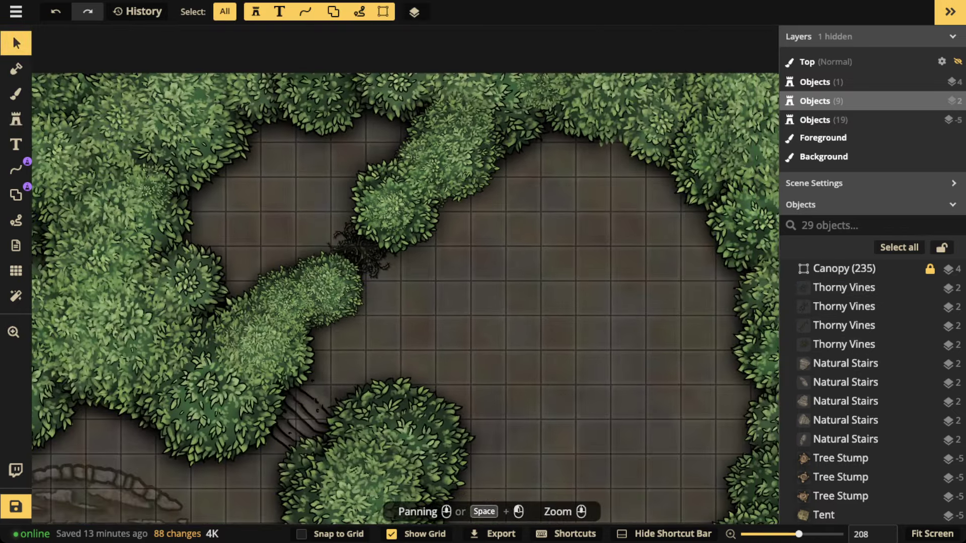
pyautogui.scroll(5, 362, 249)
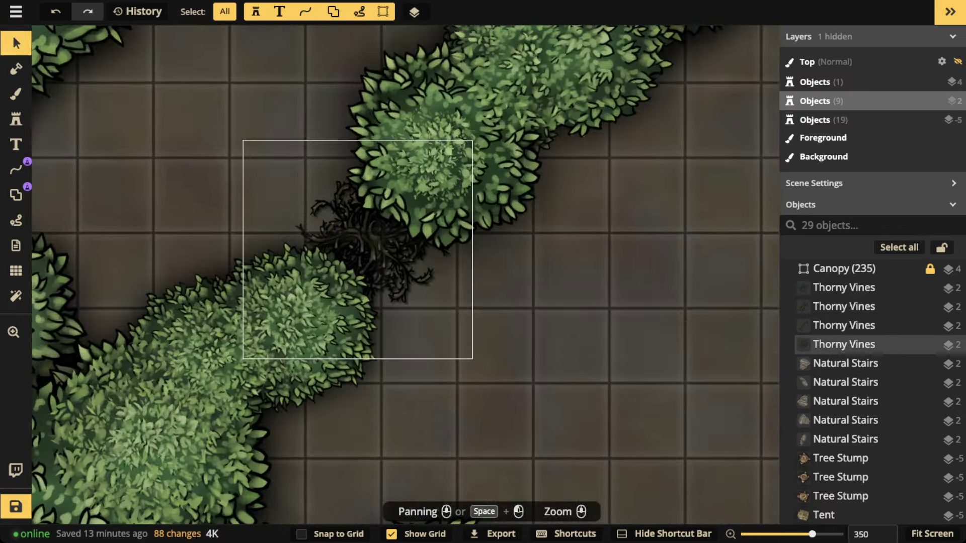
pyautogui.scroll(2, 373, 247)
pyautogui.scroll(-3, 373, 246)
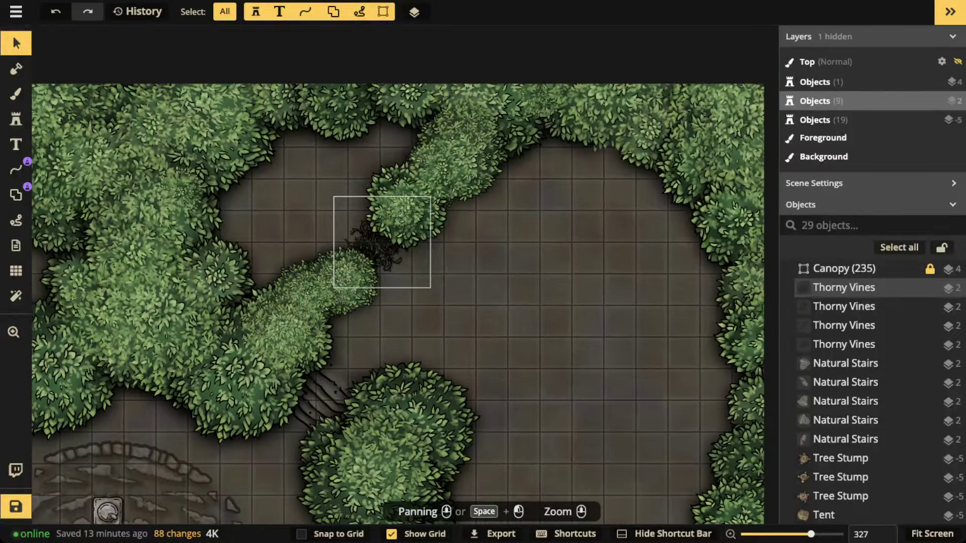
pyautogui.scroll(-4, 373, 247)
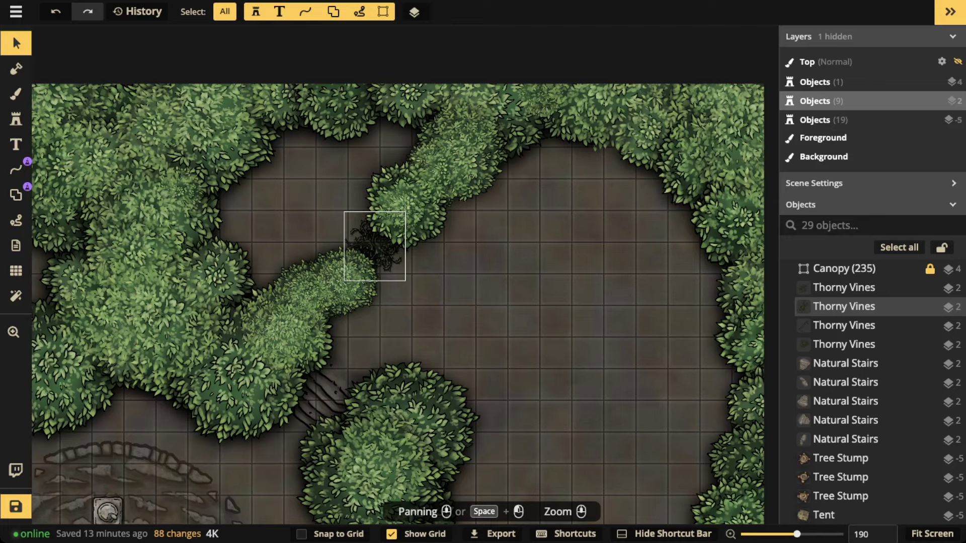
# - Fill the entire map mask so the foreground covers the whole forest floor
pyautogui.scroll(-5, 346, 237)
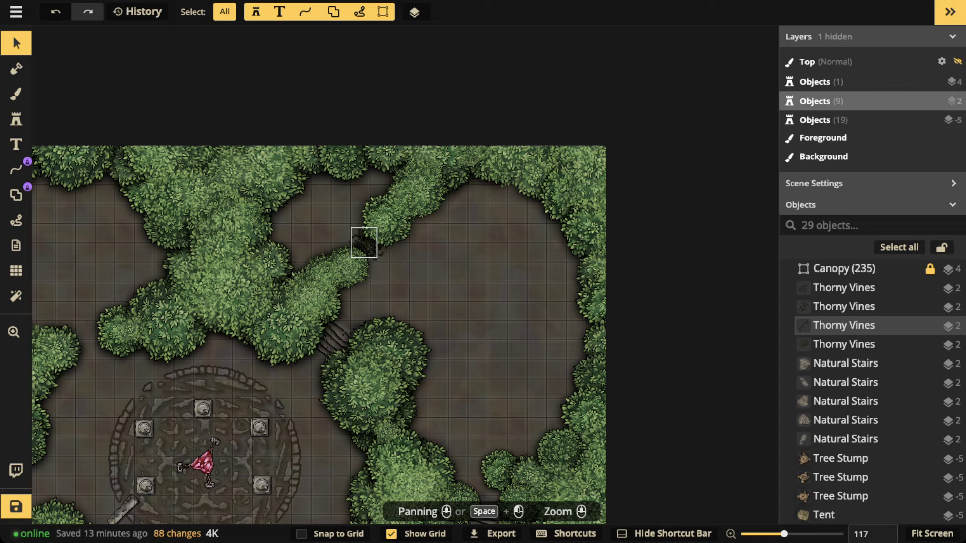
pyautogui.scroll(-2, 359, 299)
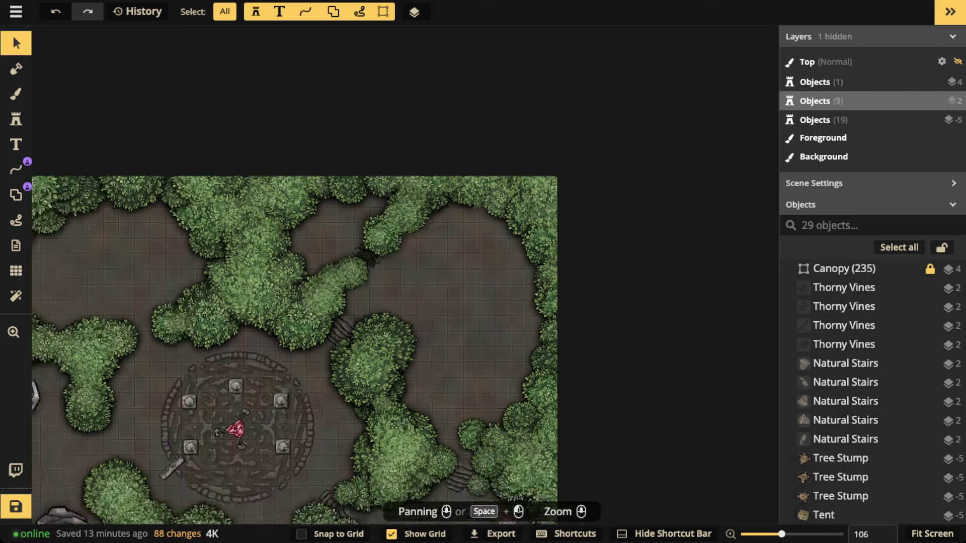
pyautogui.moveTo(359, 300); pyautogui.dragTo(481, 169)
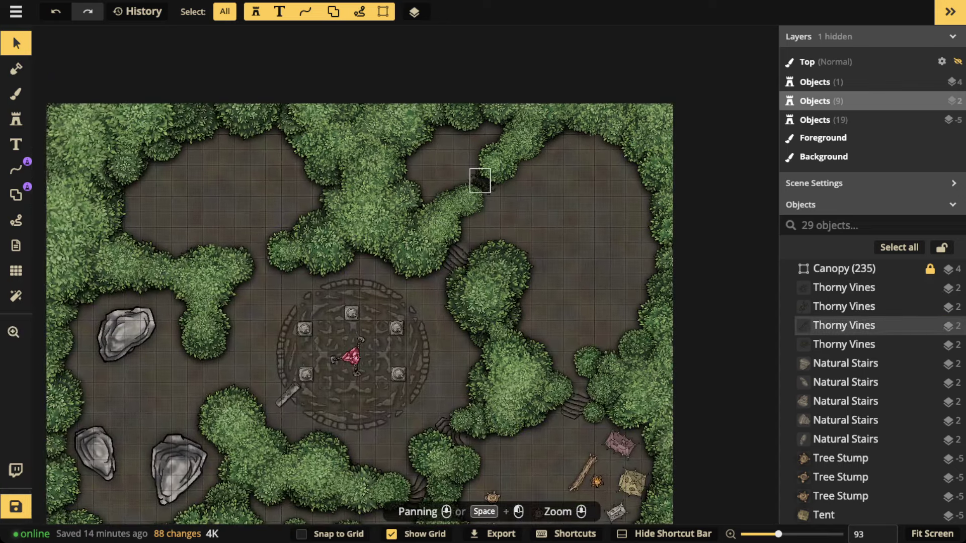
pyautogui.scroll(1, 480, 180)
pyautogui.scroll(3, 467, 155)
pyautogui.scroll(-5, 288, 158)
pyautogui.click(16, 69)
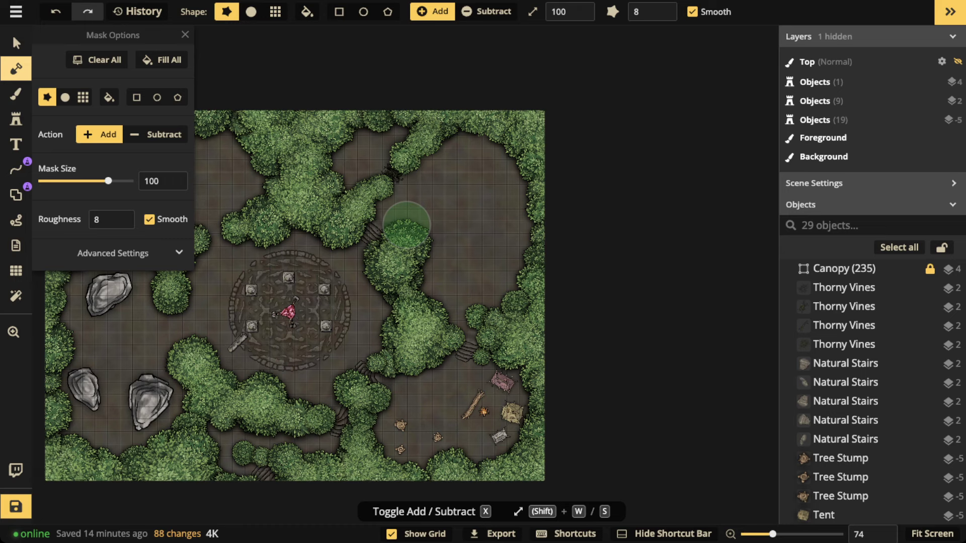
pyautogui.click(161, 60)
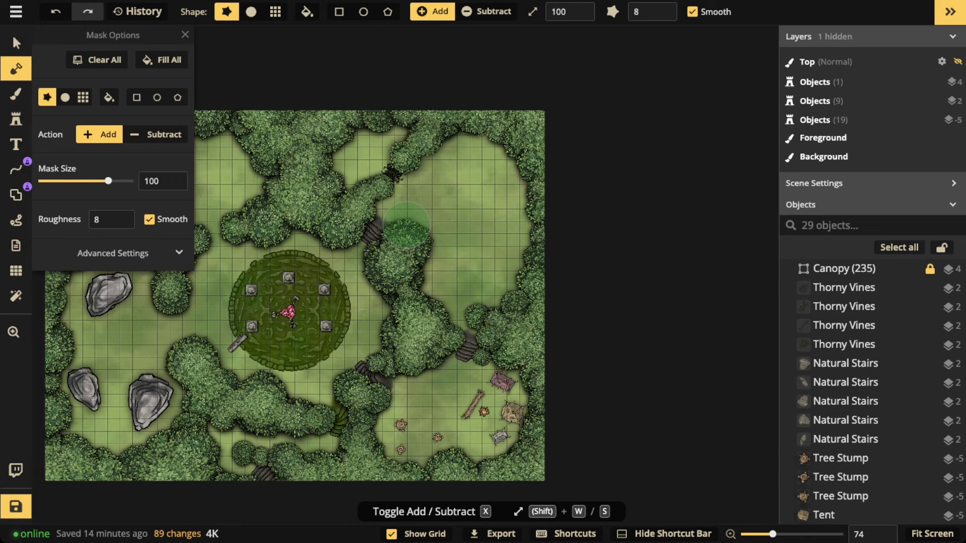
# - Fill the foreground layer with the dark brown ground texture using the Brush tool
pyautogui.press('b')
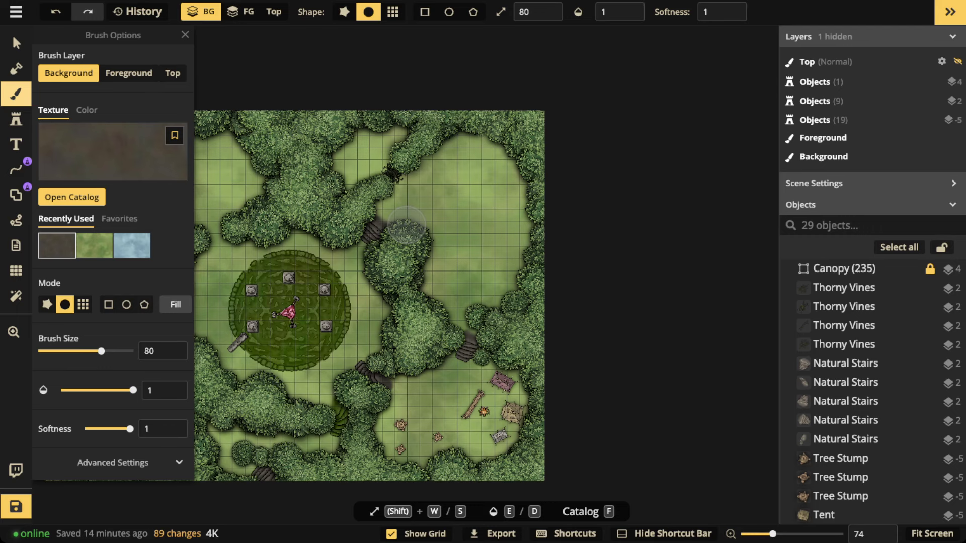
pyautogui.click(129, 73)
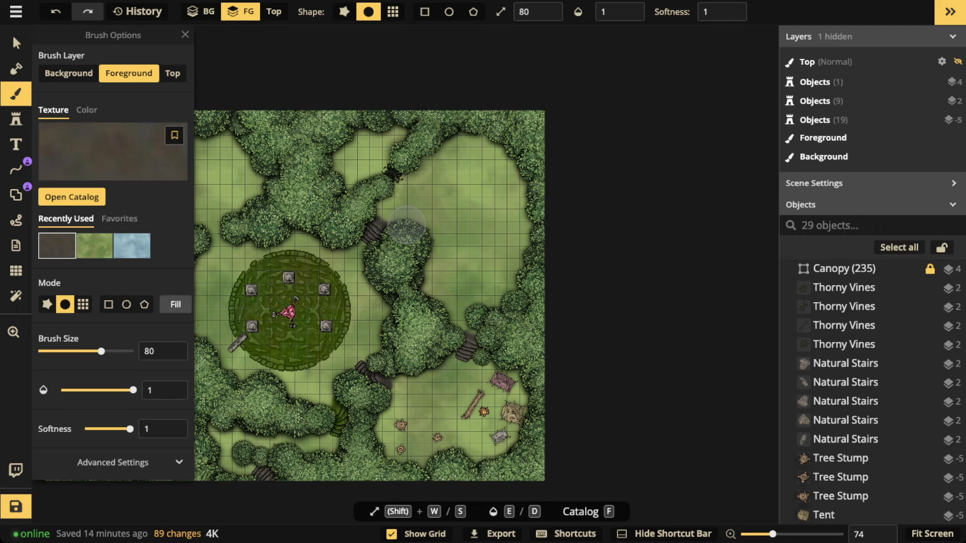
pyautogui.click(176, 305)
# - Fill the background layer with the recently used light blue water texture
pyautogui.click(69, 72)
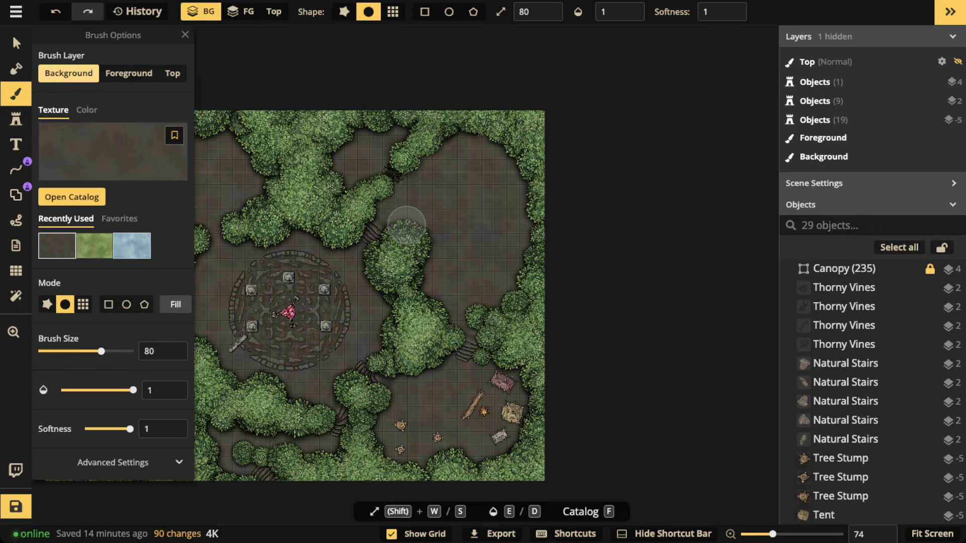
pyautogui.click(131, 246)
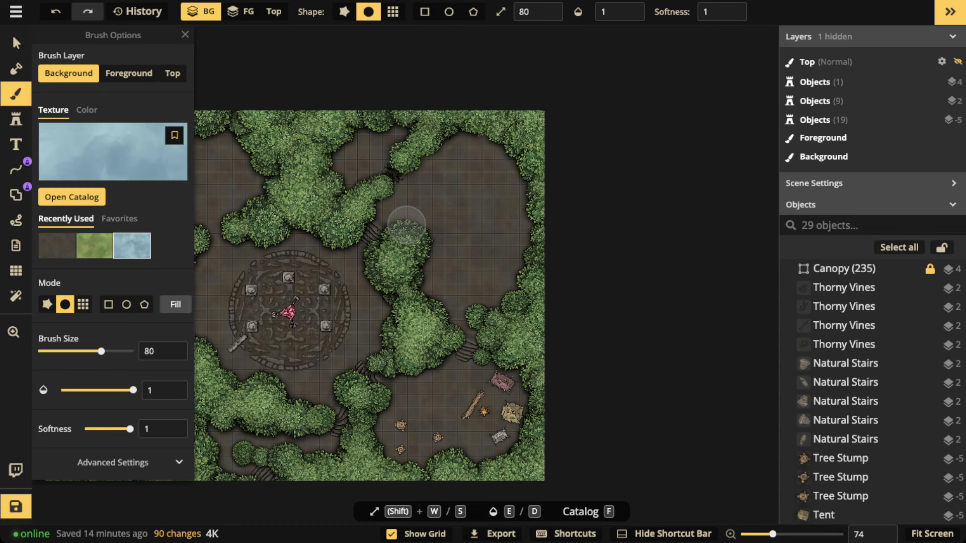
pyautogui.click(176, 304)
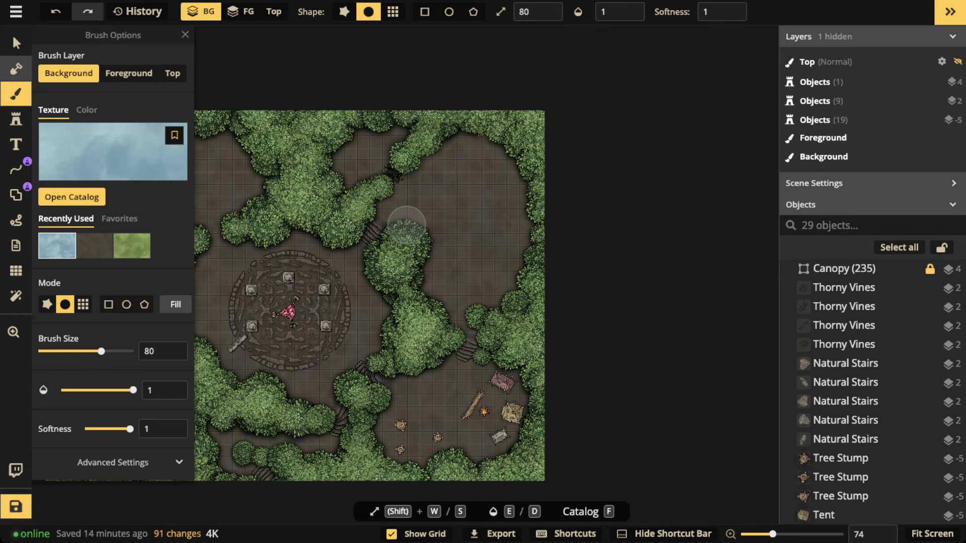
# - Disable the mask effects in the Mask tool's advanced settings
pyautogui.click(16, 68)
pyautogui.click(112, 253)
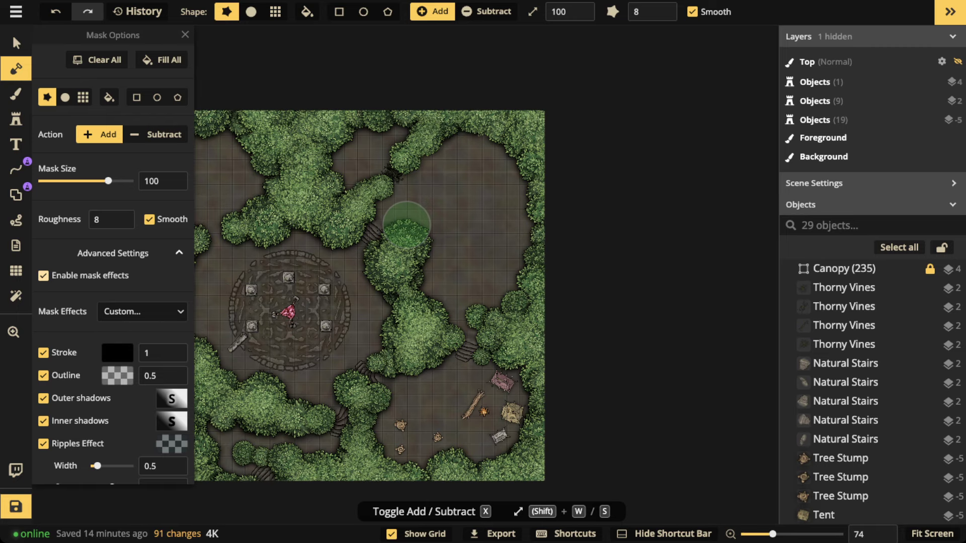
pyautogui.click(44, 275)
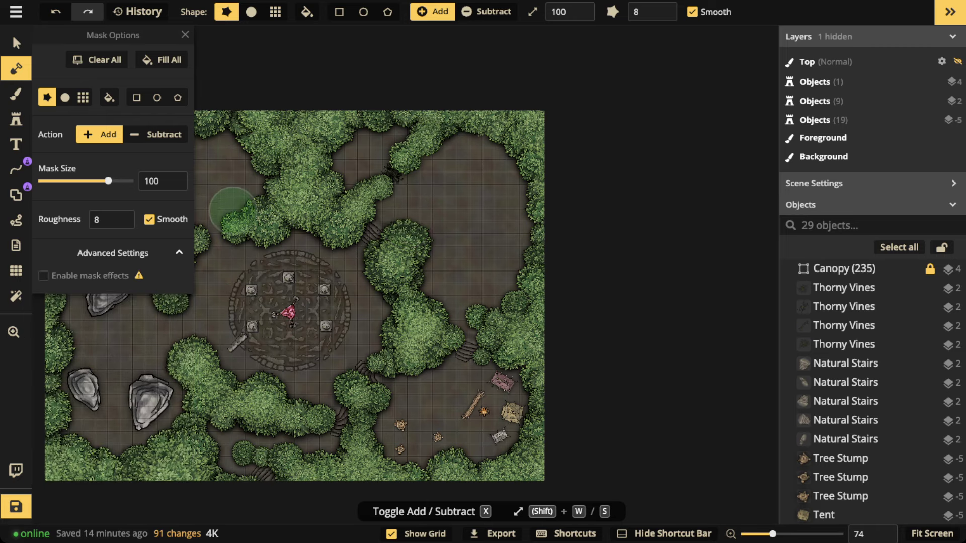
# - Switch the mask brush to the round shape and set its size to 20
pyautogui.click(65, 97)
pyautogui.scroll(3, 443, 181)
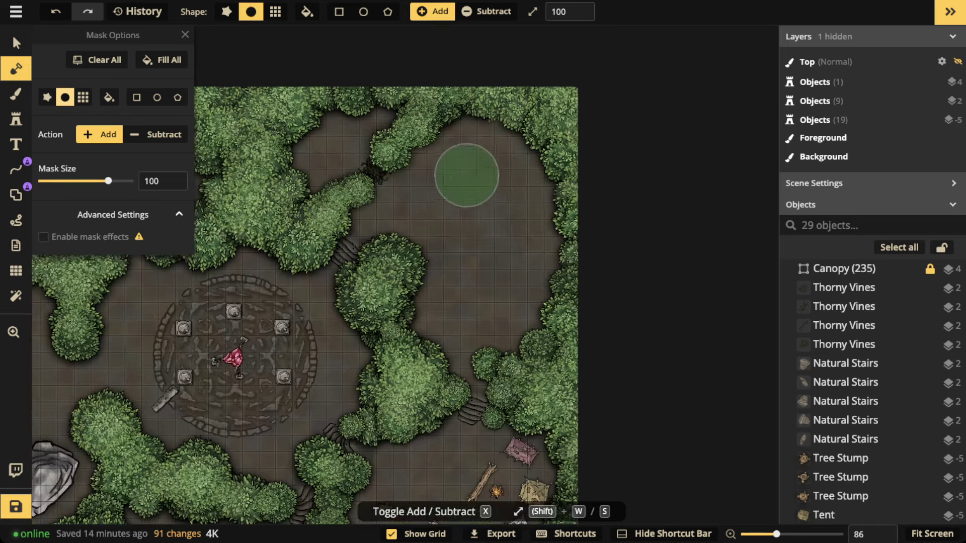
pyautogui.press('s')
pyautogui.press('s')
pyautogui.press('s')
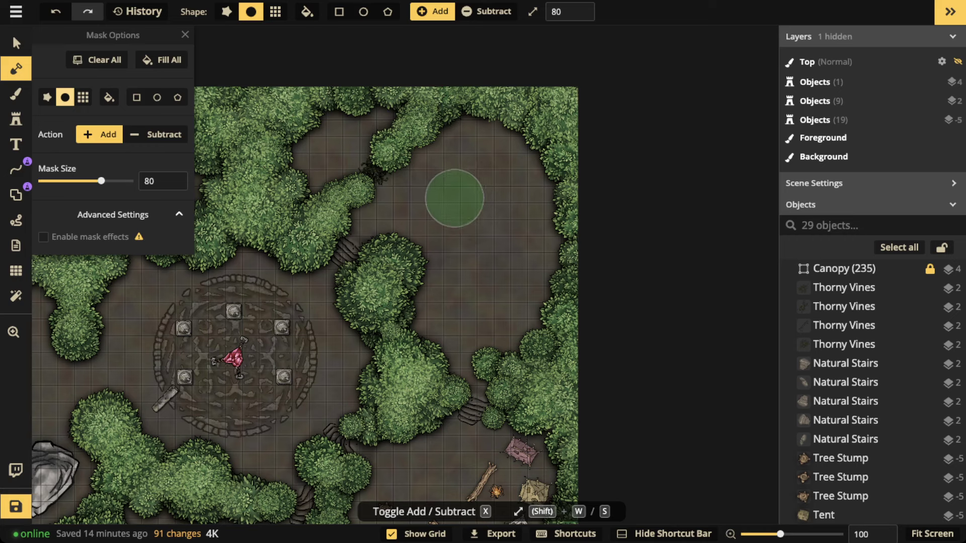
pyautogui.press('s')
pyautogui.press('s')
pyautogui.press('s')
pyautogui.press('s')
pyautogui.press('s')
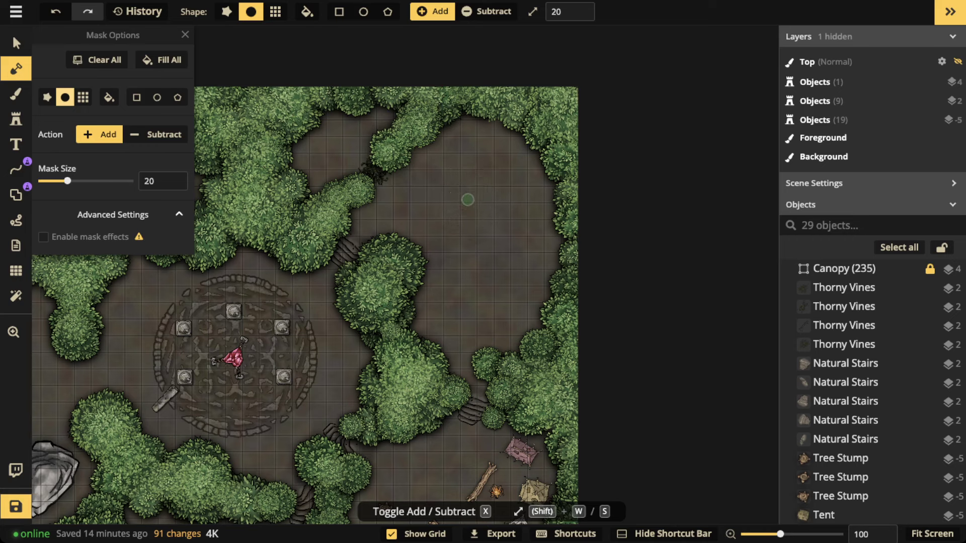
# - Set the mask to Subtract and carve a large pond in the northeast clearing plus a smaller one southwest of it
pyautogui.moveTo(476, 141)
pyautogui.mouseDown()
pyautogui.moveTo(460, 169)
pyautogui.moveTo(444, 178)
pyautogui.moveTo(454, 195)
pyautogui.mouseUp()
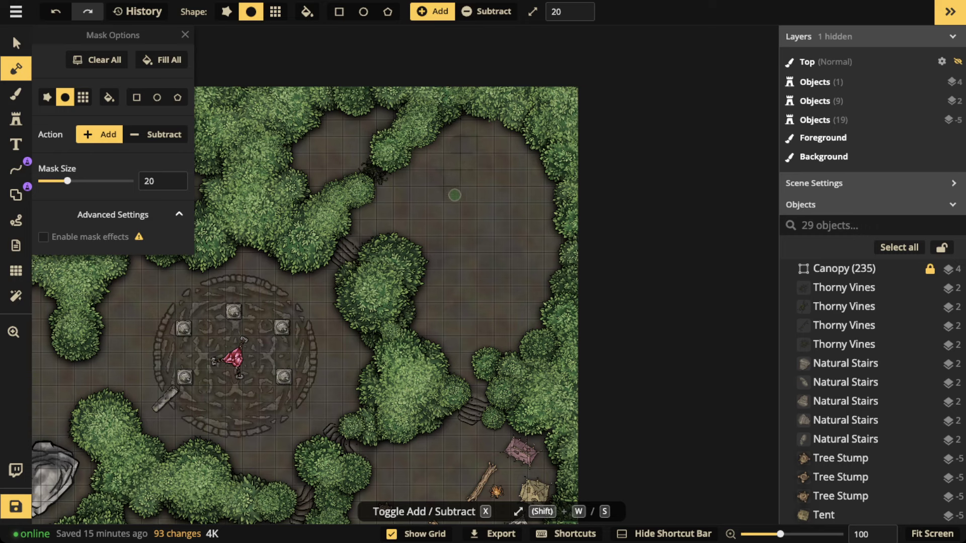
pyautogui.press('x')
pyautogui.press('w')
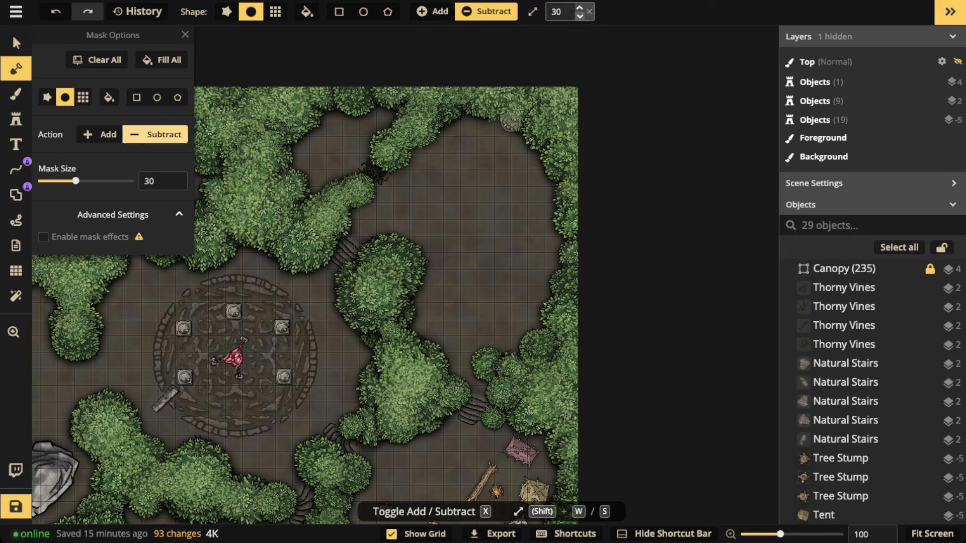
pyautogui.press('s')
pyautogui.press('s')
pyautogui.moveTo(489, 170)
pyautogui.mouseDown()
pyautogui.moveTo(460, 177)
pyautogui.moveTo(483, 234)
pyautogui.moveTo(504, 234)
pyautogui.moveTo(518, 217)
pyautogui.moveTo(520, 180)
pyautogui.moveTo(468, 176)
pyautogui.moveTo(487, 191)
pyautogui.moveTo(506, 178)
pyautogui.moveTo(519, 201)
pyautogui.moveTo(484, 210)
pyautogui.moveTo(494, 224)
pyautogui.moveTo(521, 209)
pyautogui.moveTo(487, 231)
pyautogui.moveTo(498, 243)
pyautogui.moveTo(505, 231)
pyautogui.moveTo(485, 245)
pyautogui.moveTo(474, 215)
pyautogui.moveTo(486, 191)
pyautogui.moveTo(472, 172)
pyautogui.moveTo(502, 163)
pyautogui.mouseUp()
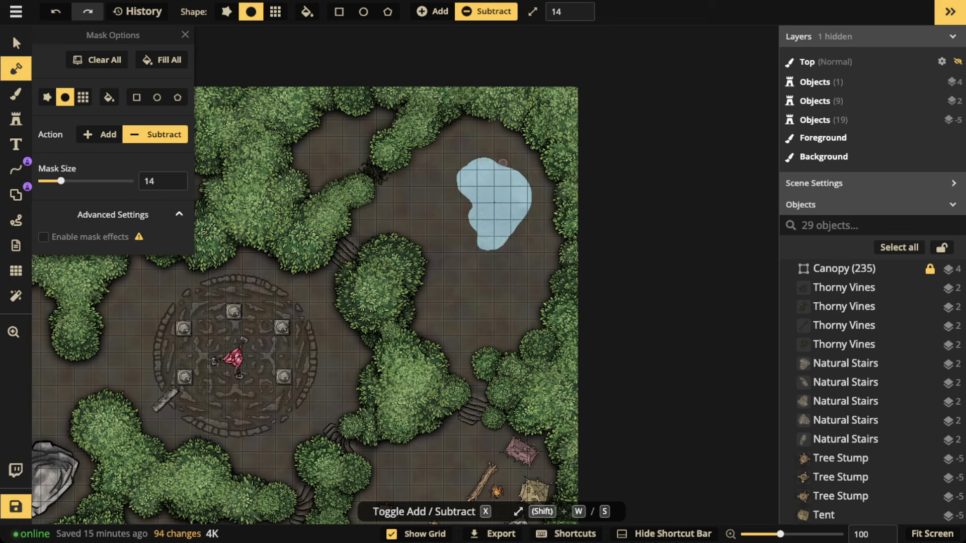
pyautogui.moveTo(434, 297)
pyautogui.mouseDown()
pyautogui.moveTo(430, 305)
pyautogui.moveTo(444, 315)
pyautogui.moveTo(449, 287)
pyautogui.moveTo(435, 297)
pyautogui.moveTo(458, 307)
pyautogui.moveTo(436, 314)
pyautogui.moveTo(441, 305)
pyautogui.mouseUp()
# - Set the mask size to 10 and carve small puddles along the large pond's southeast and north edges
pyautogui.hotkey('shift', 's')
pyautogui.hotkey('shift', 's')
pyautogui.hotkey('shift', 's')
pyautogui.hotkey('shift', 's')
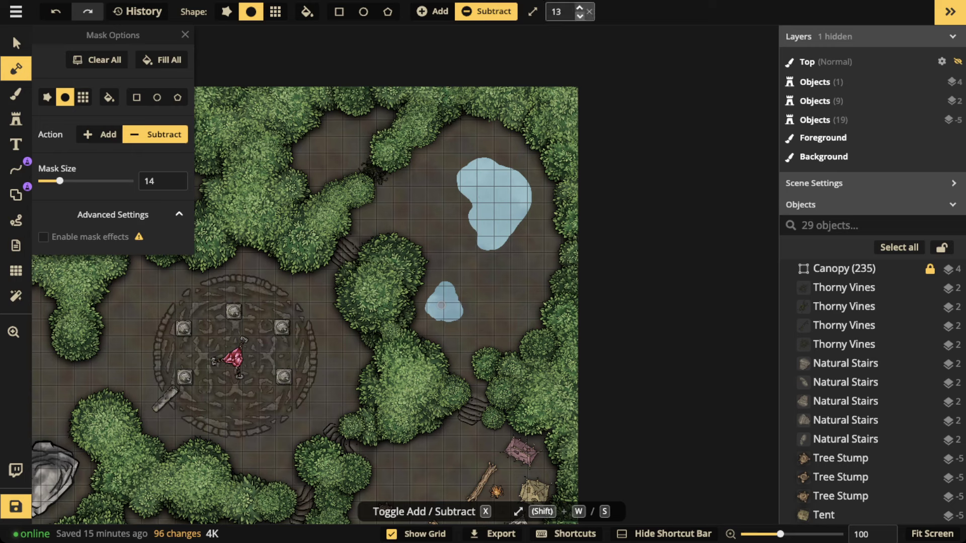
pyautogui.moveTo(522, 233); pyautogui.dragTo(527, 217)
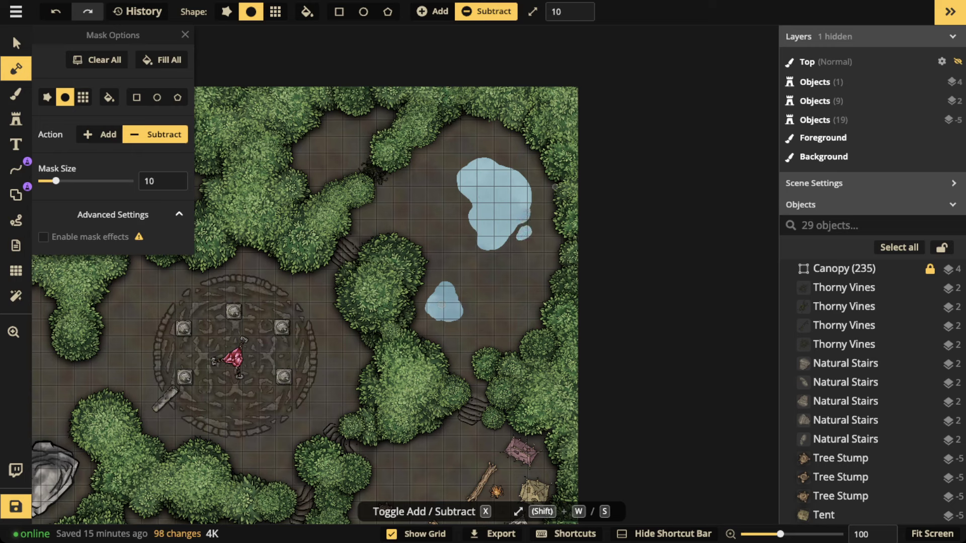
pyautogui.click(506, 158)
pyautogui.click(527, 161)
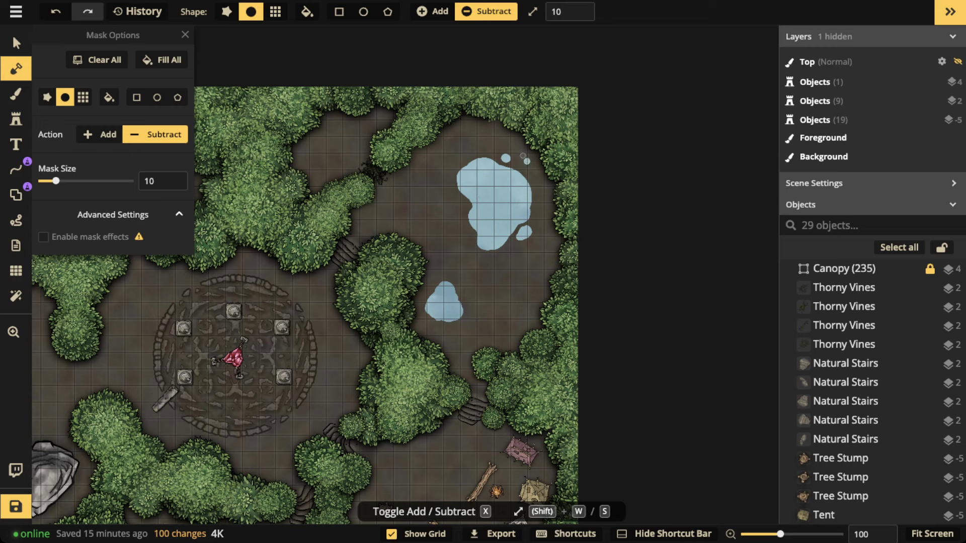
pyautogui.moveTo(522, 156); pyautogui.dragTo(527, 160)
pyautogui.click(510, 161)
pyautogui.click(497, 153)
# - Carve two puddles northeast of the smaller pond and extend its southern edge
pyautogui.click(464, 291)
pyautogui.click(458, 280)
pyautogui.click(436, 326)
pyautogui.moveTo(436, 327)
pyautogui.mouseDown()
pyautogui.moveTo(446, 330)
pyautogui.moveTo(435, 319)
pyautogui.mouseUp()
pyautogui.click(434, 318)
# - Reduce the mask size to 3 and dot tiny puddles around the edges of both ponds
pyautogui.click(579, 15)
pyautogui.click(580, 16)
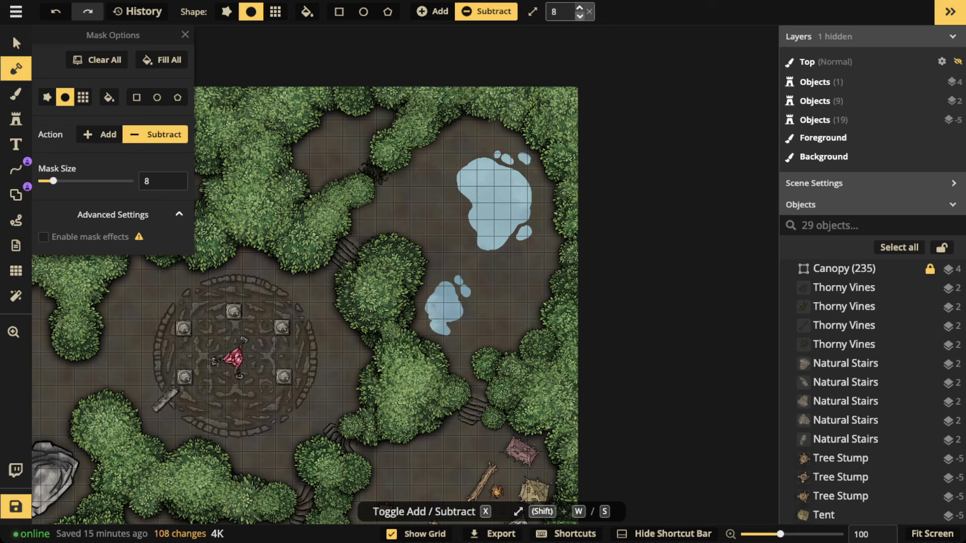
pyautogui.click(580, 16)
pyautogui.click(579, 16)
pyautogui.click(580, 15)
pyautogui.click(580, 15)
pyautogui.click(579, 16)
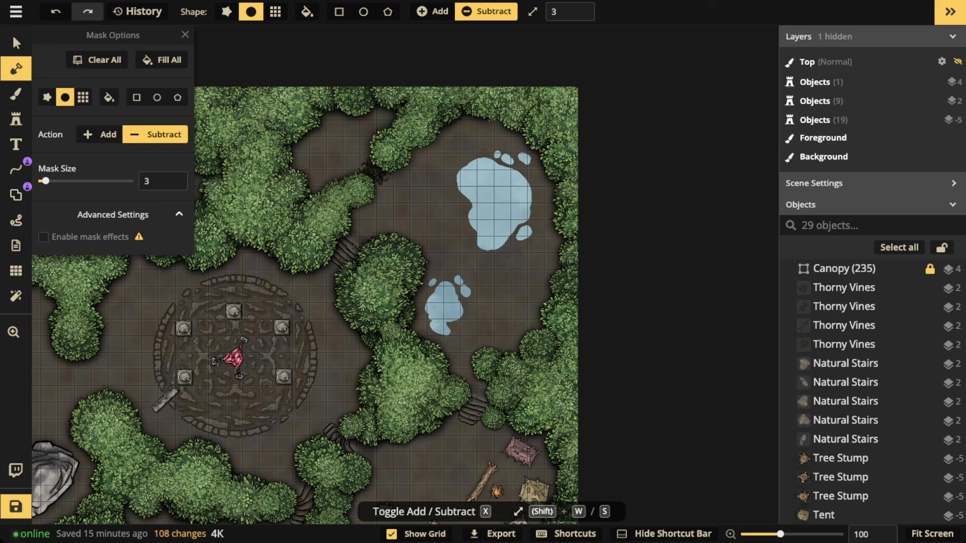
pyautogui.click(466, 276)
pyautogui.click(431, 290)
pyautogui.click(421, 297)
pyautogui.click(442, 335)
pyautogui.click(443, 338)
pyautogui.click(535, 161)
pyautogui.click(487, 152)
# - Clear the "vine" search in the stamp catalog and choose the fallen stone knight stamp from the Castle pack
pyautogui.scroll(-3, 474, 174)
pyautogui.moveTo(474, 174); pyautogui.dragTo(577, 141)
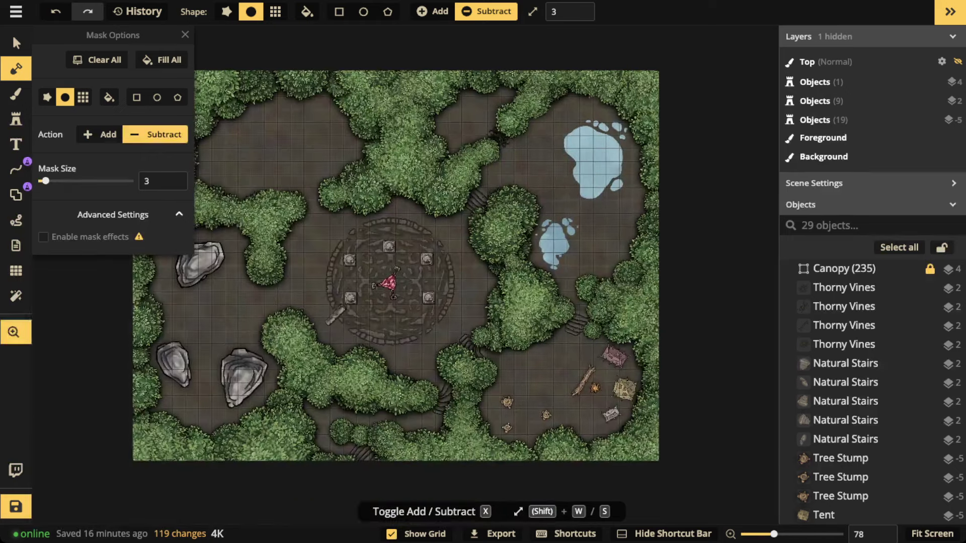
pyautogui.scroll(5, 415, 254)
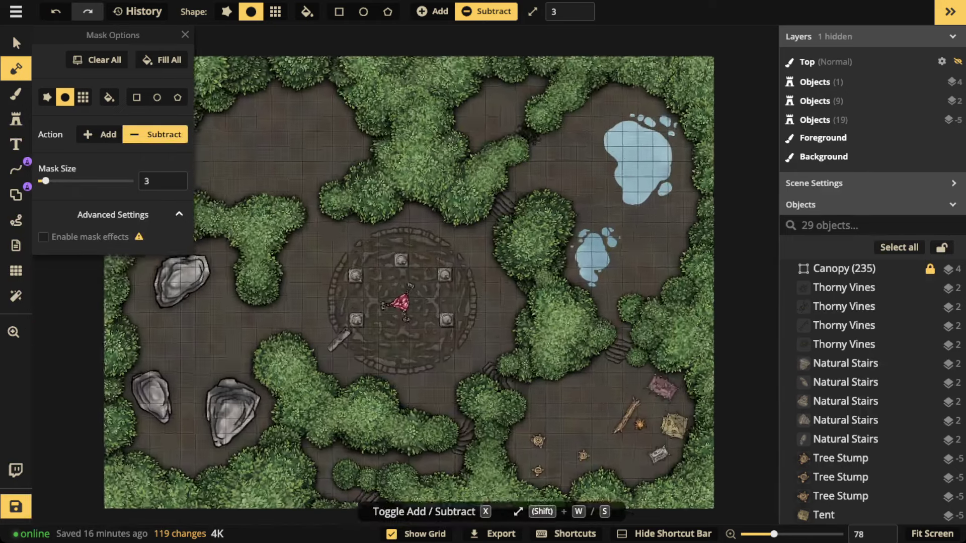
pyautogui.scroll(2, 415, 254)
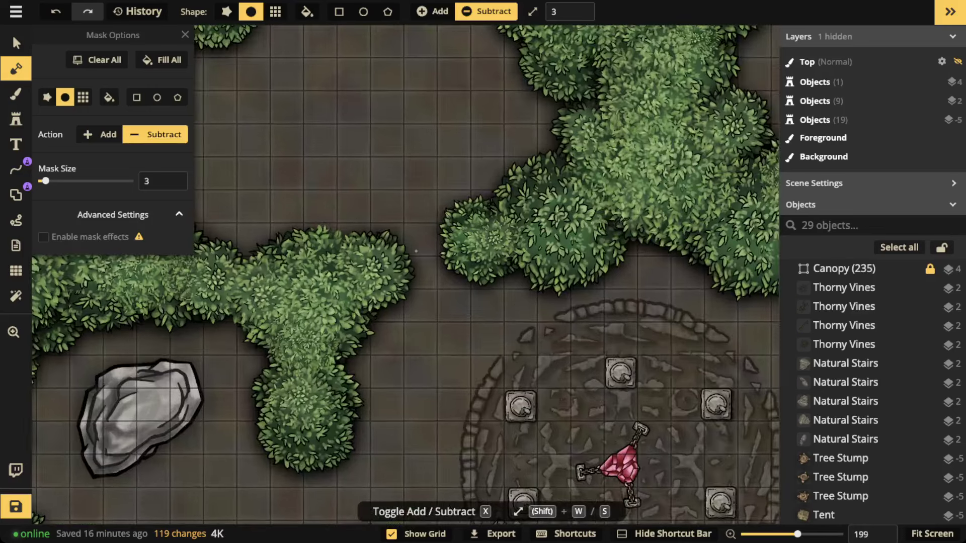
pyautogui.scroll(-1, 428, 260)
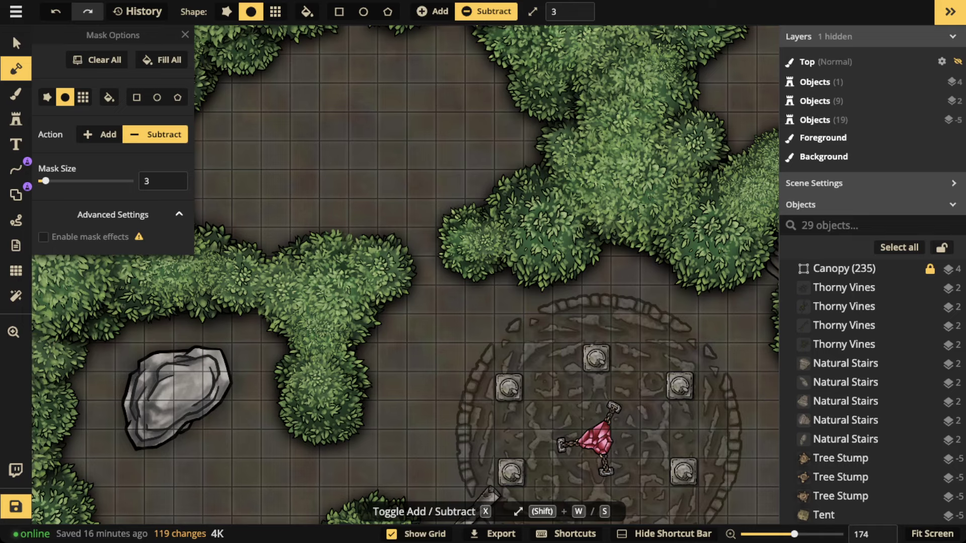
pyautogui.click(17, 119)
pyautogui.click(76, 141)
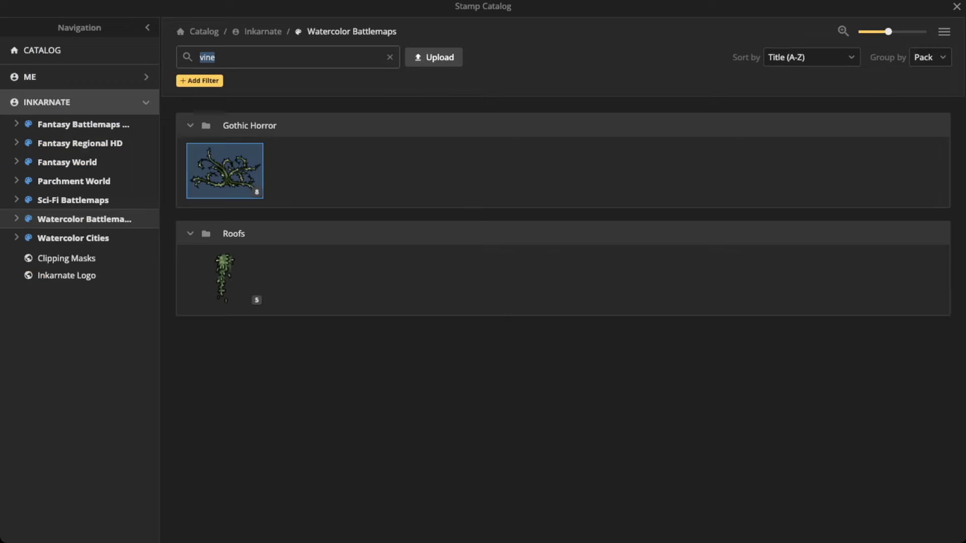
pyautogui.press('BackSpace')
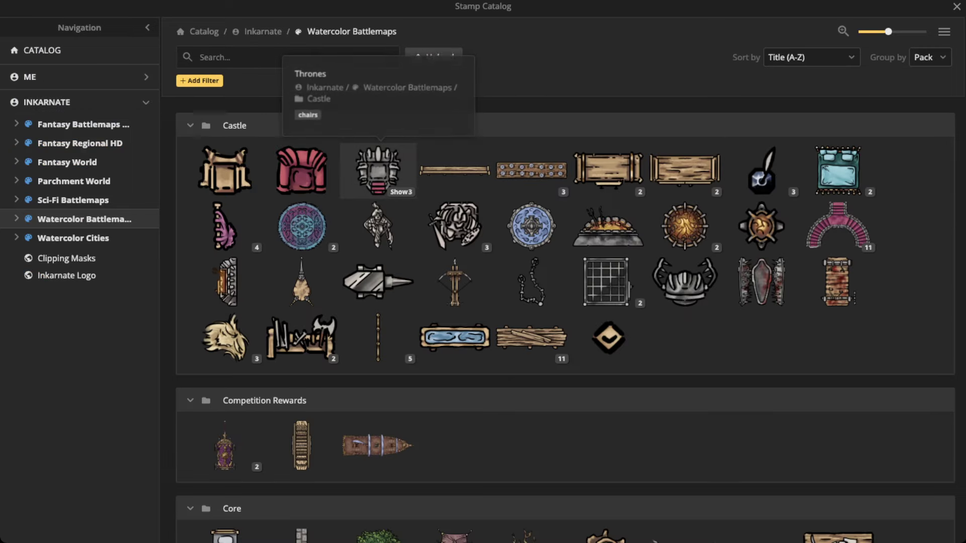
pyautogui.click(454, 225)
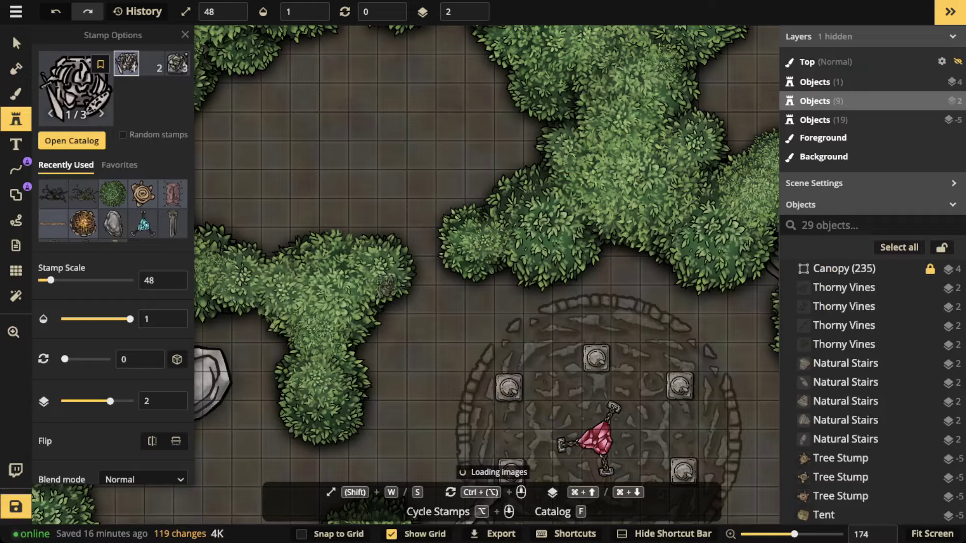
# - Try the fallen knight stamp at scale 108 and rotation 345 in the canopy gap northwest of the summoning circle, and delete it
pyautogui.scroll(4, 420, 246)
pyautogui.hotkey('shift', 'w')
pyautogui.hotkey('shift', 'w')
pyautogui.hotkey('shift', 'w')
pyautogui.hotkey('shift', 'w')
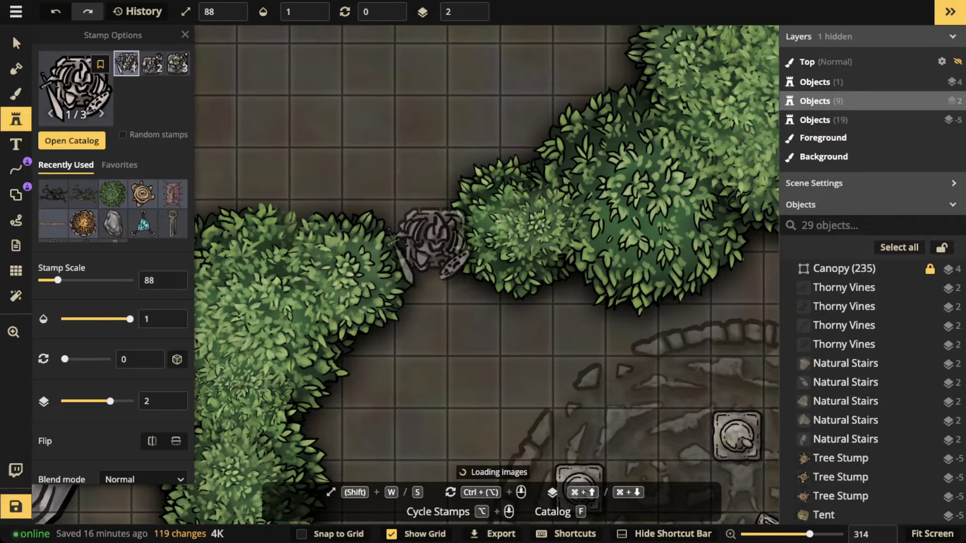
pyautogui.scroll(1, 429, 251)
pyautogui.press('w')
pyautogui.press('w')
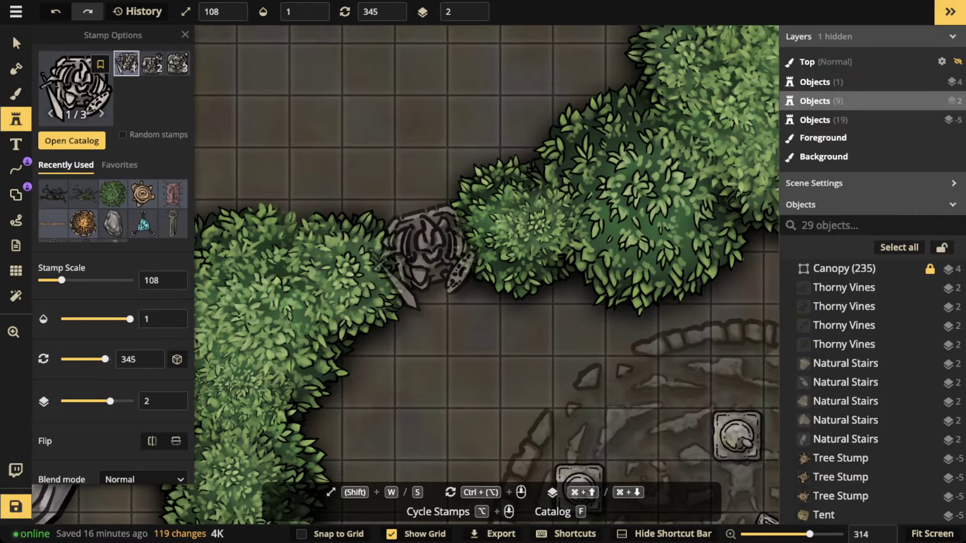
pyautogui.click(422, 256)
pyautogui.press('Delete')
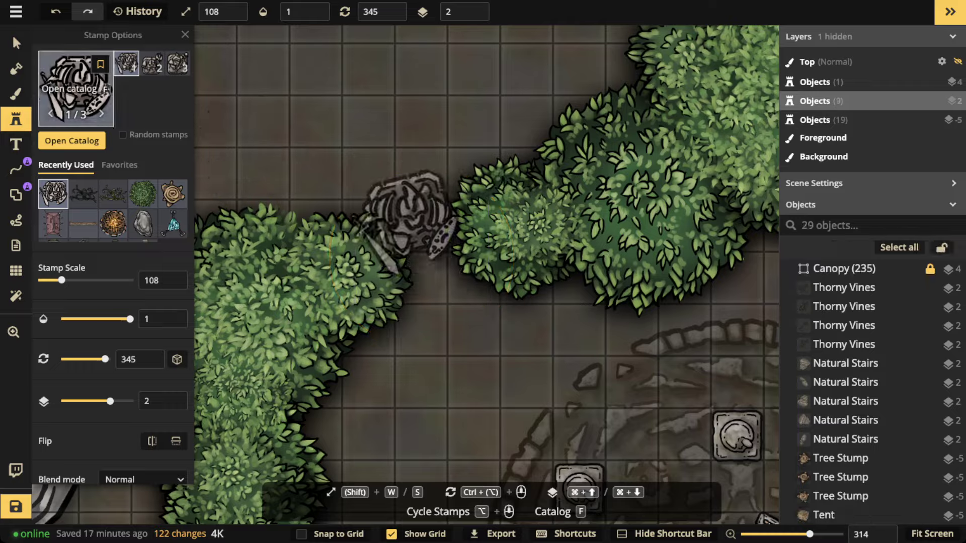
# - Choose the broken stone wall stamp with seven variants from the catalog's Dungeon pack
pyautogui.press('f')
pyautogui.scroll(-12, 455, 226)
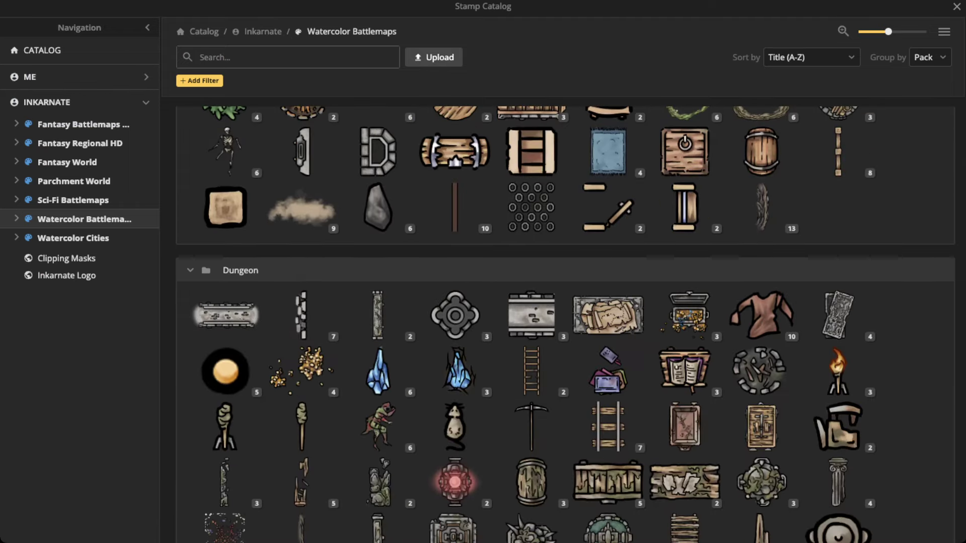
pyautogui.click(301, 315)
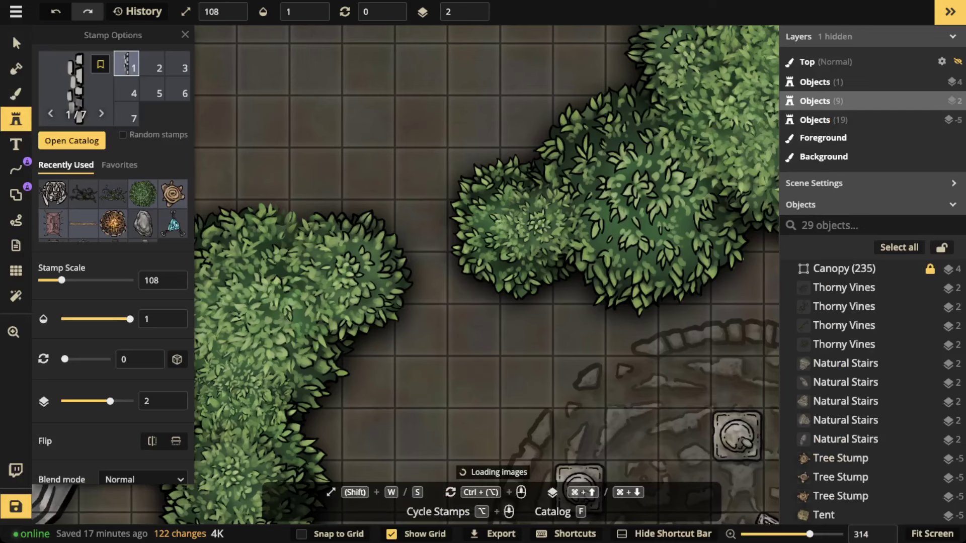
# - Try the broken stone wall stamp at scale 108 and rotation 75 in the canopy gap northwest of the summoning circle, and delete it
pyautogui.scroll(5, 443, 254)
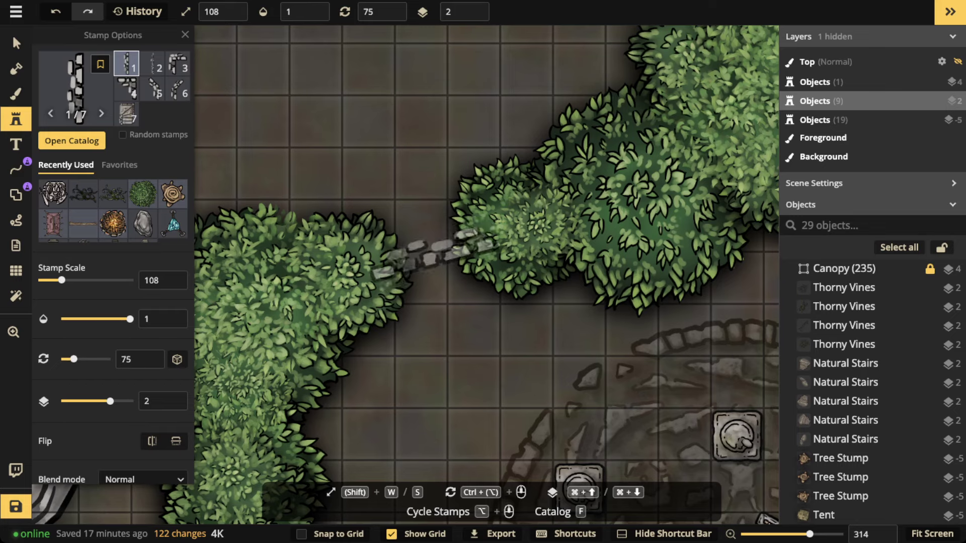
pyautogui.click(426, 253)
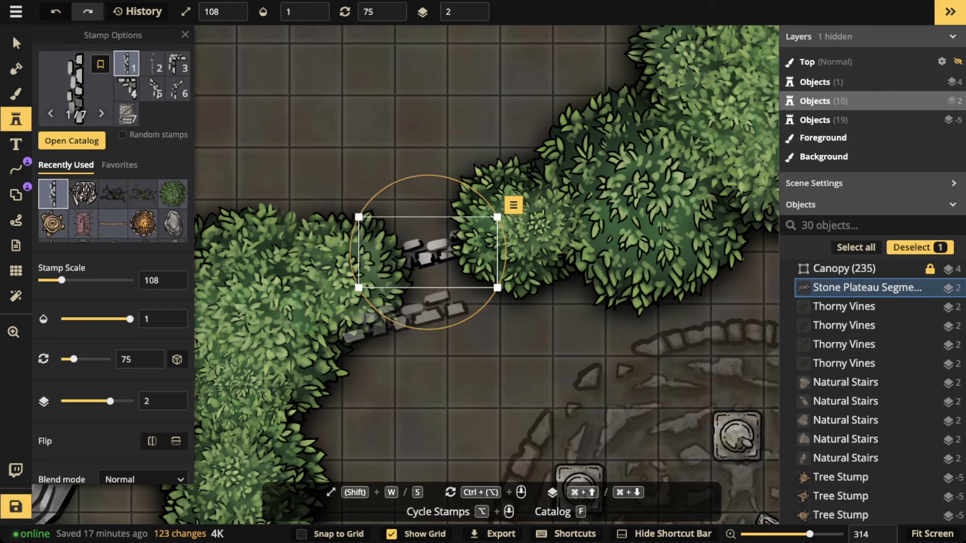
pyautogui.scroll(1, 427, 252)
pyautogui.scroll(-4, 428, 253)
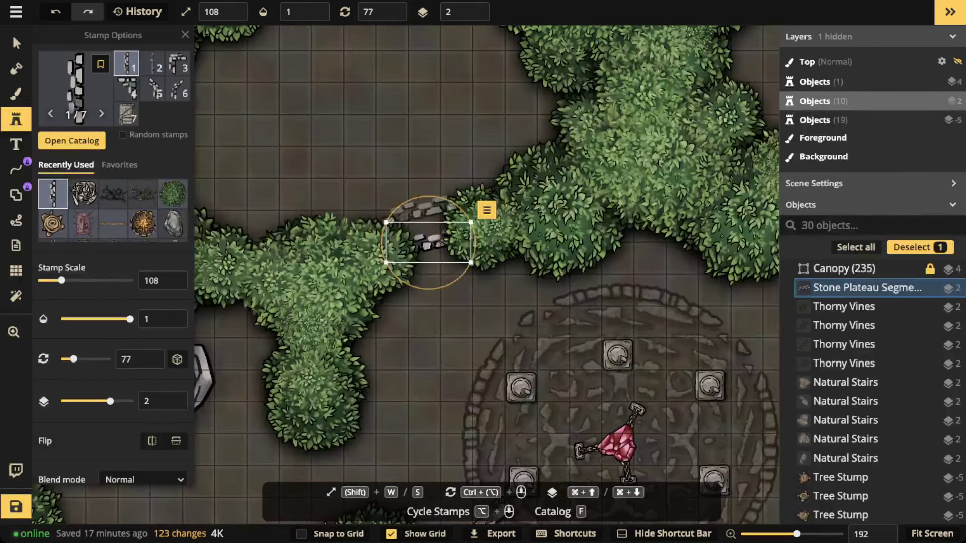
pyautogui.press('Delete')
# - Choose the four-variant Shrine stamp from the catalog's Dungeon pack and place it in the canopy gap at scale 98 and rotation 345
pyautogui.click(75, 86)
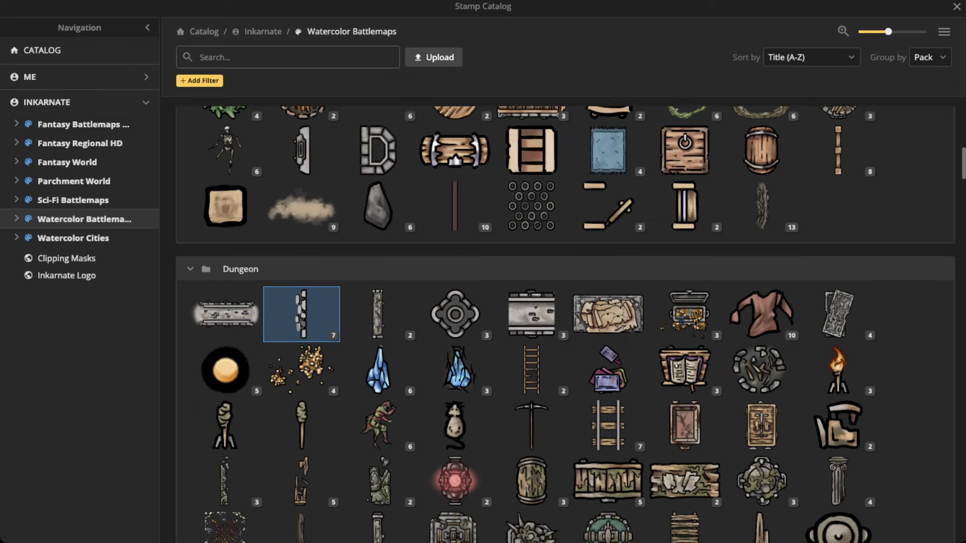
pyautogui.scroll(-4, 378, 312)
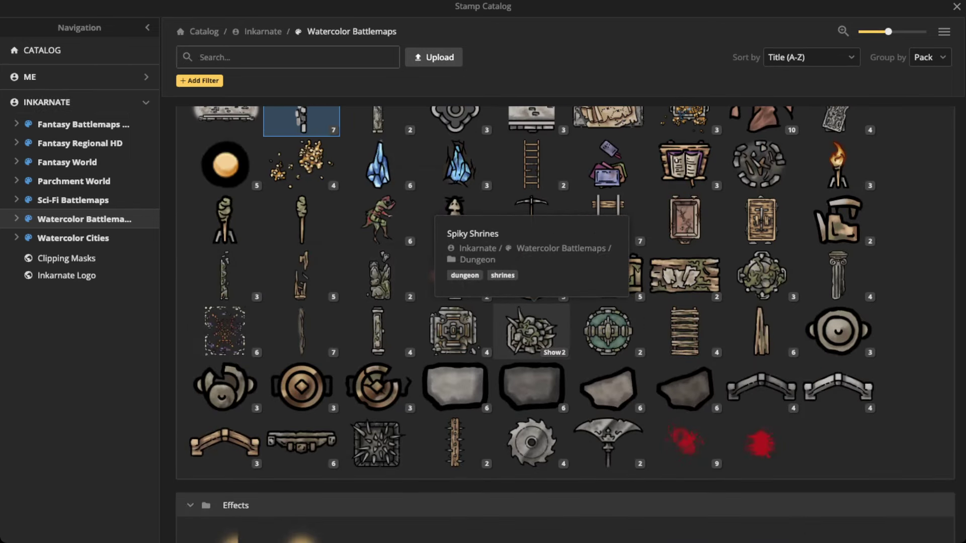
pyautogui.click(453, 329)
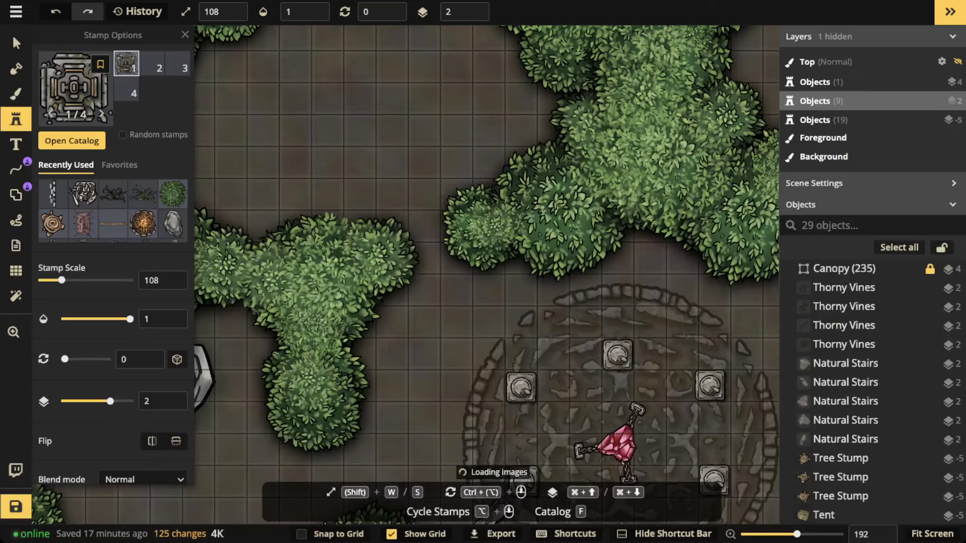
pyautogui.scroll(-1, 424, 242)
pyautogui.hotkey('shift', 's')
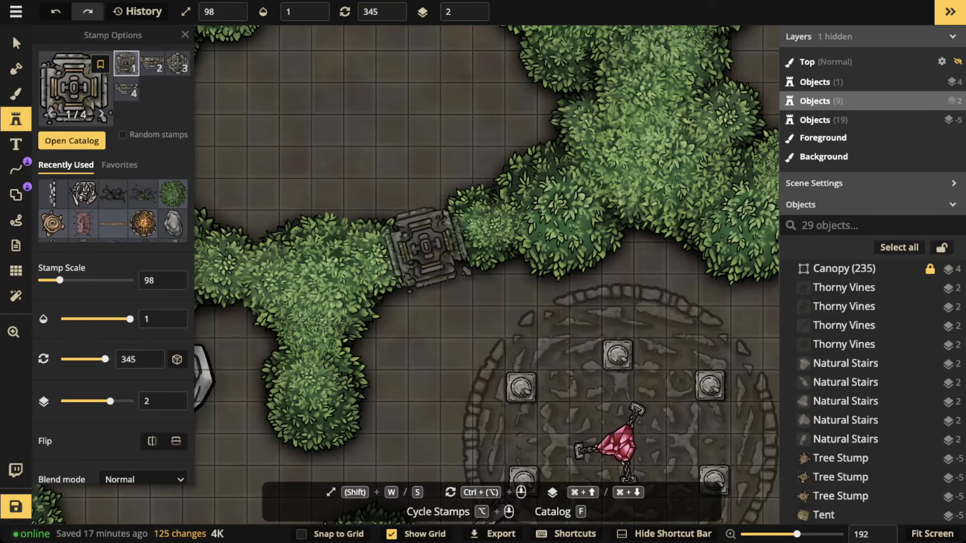
pyautogui.click(429, 247)
# - Set the shrine's brightness to 60 and its shadow type to Custom Object Shadow
pyautogui.click(16, 44)
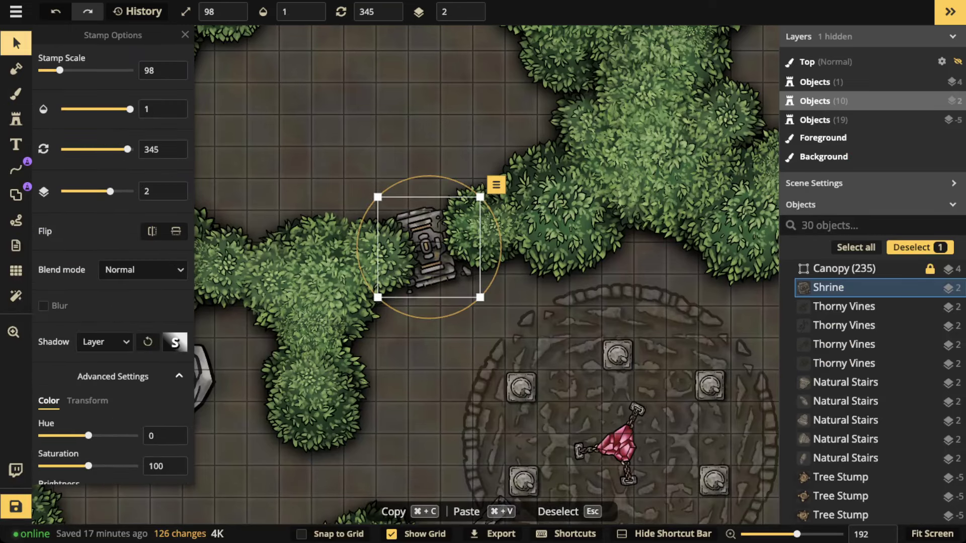
pyautogui.scroll(-2, 114, 282)
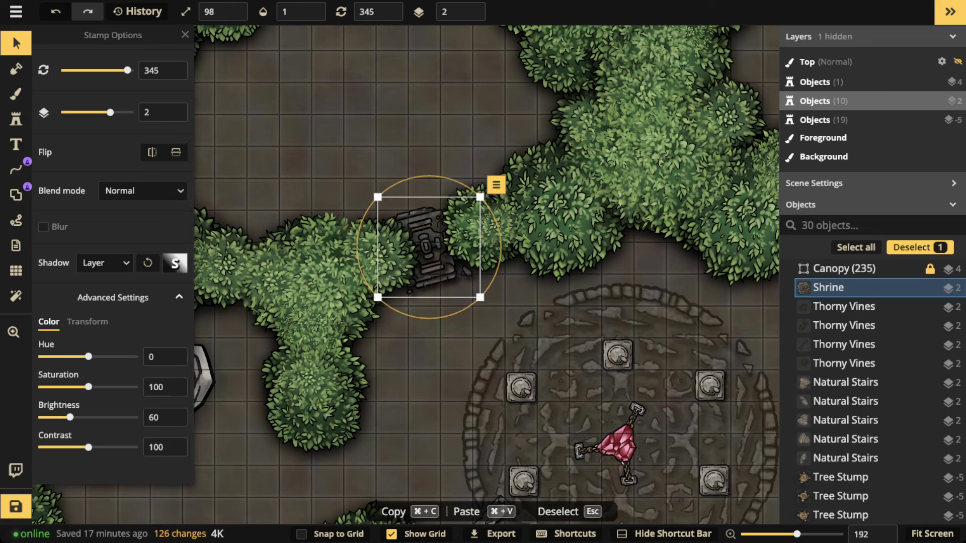
pyautogui.click(104, 262)
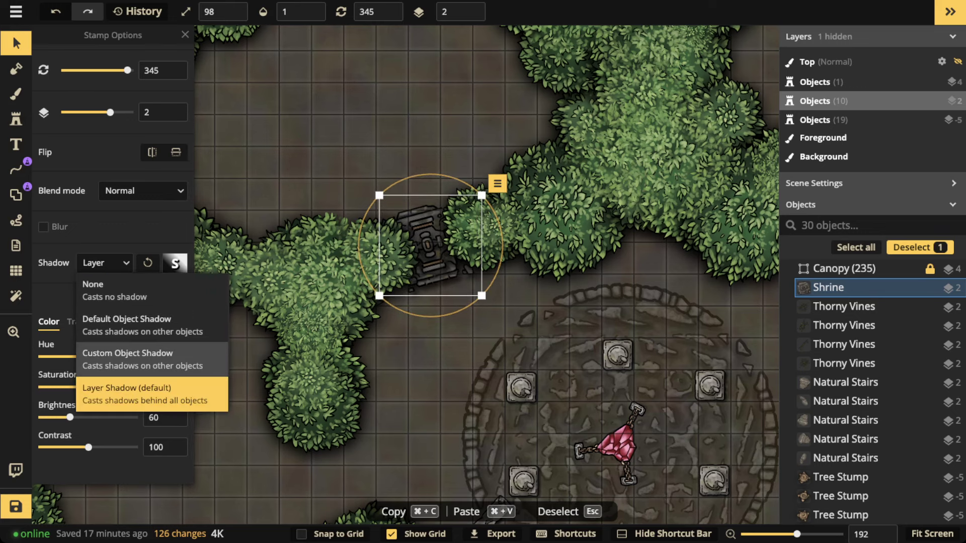
pyautogui.click(100, 352)
# - Set the shrine shadow's horizontal offset to 0, adjust its vertical offset and blur, and nudge the shrine within the canopy gap
pyautogui.click(175, 263)
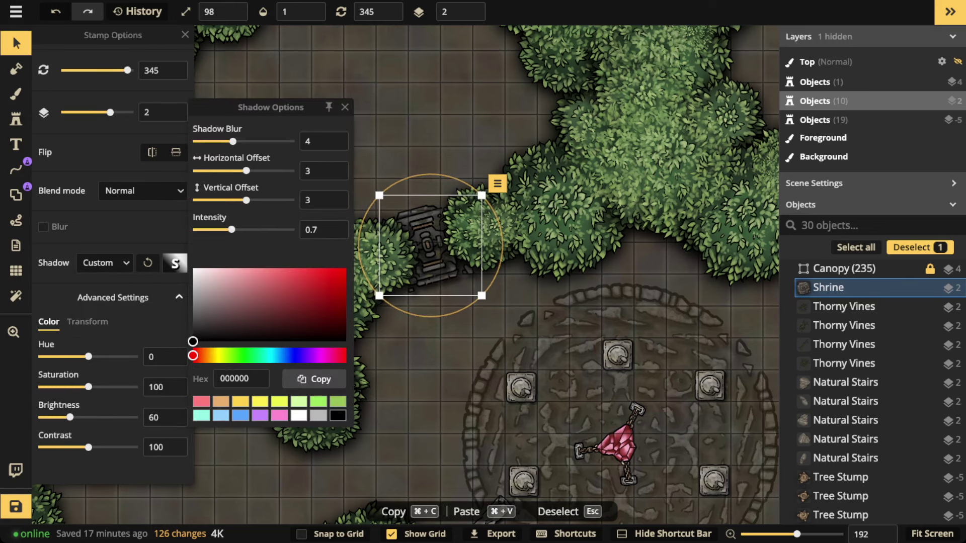
pyautogui.doubleClick(314, 171)
pyautogui.write('0')
pyautogui.doubleClick(314, 200)
pyautogui.write('-')
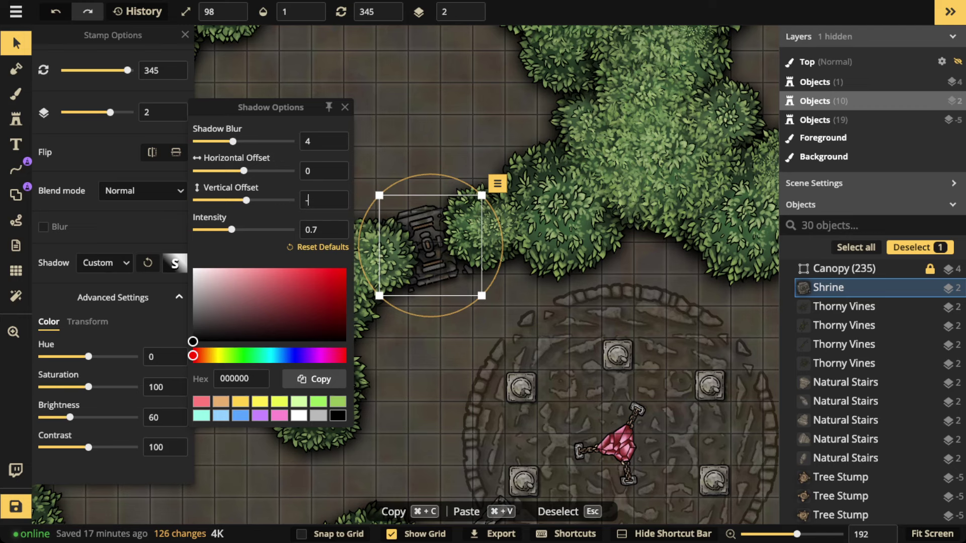
pyautogui.click(251, 141)
pyautogui.moveTo(430, 245); pyautogui.dragTo(433, 243)
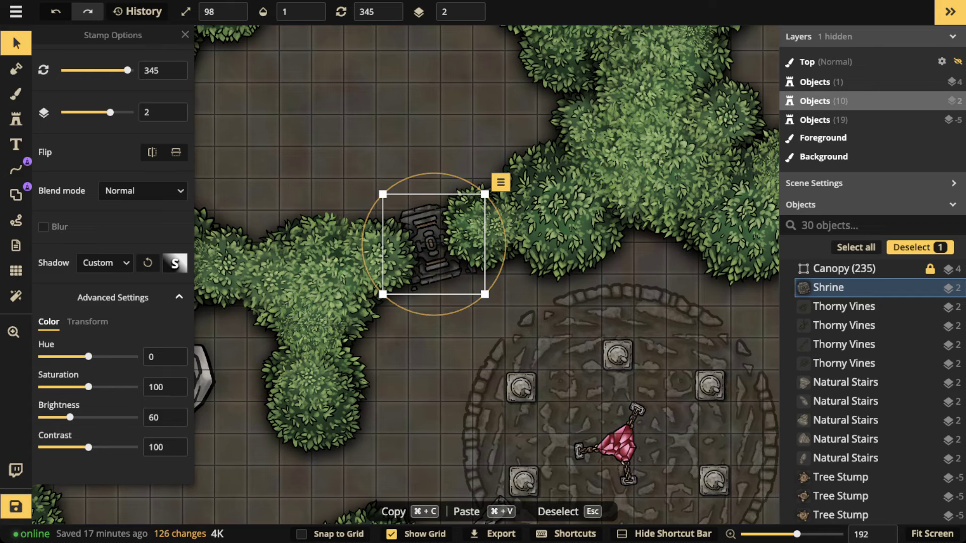
# - Search the stamp catalog for "stair" and choose the gritty stone stairs stamp with twelve variants from the Walls & Stairs pack
pyautogui.click(16, 119)
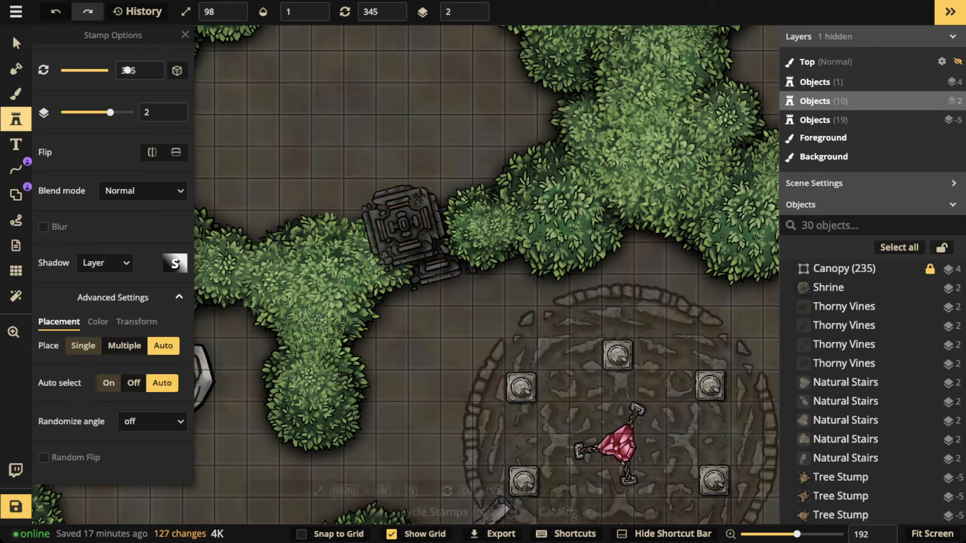
pyautogui.scroll(3, 113, 254)
pyautogui.write('f')
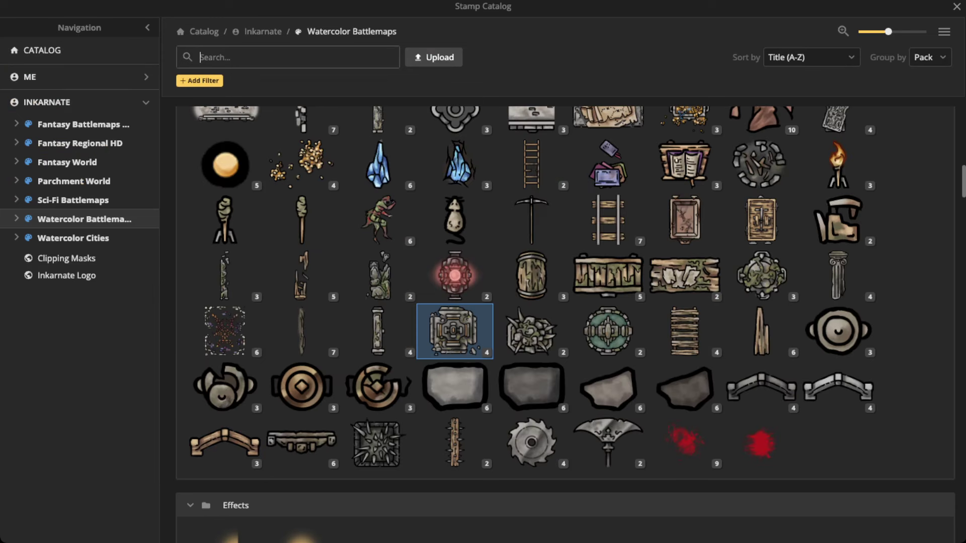
pyautogui.write('stair')
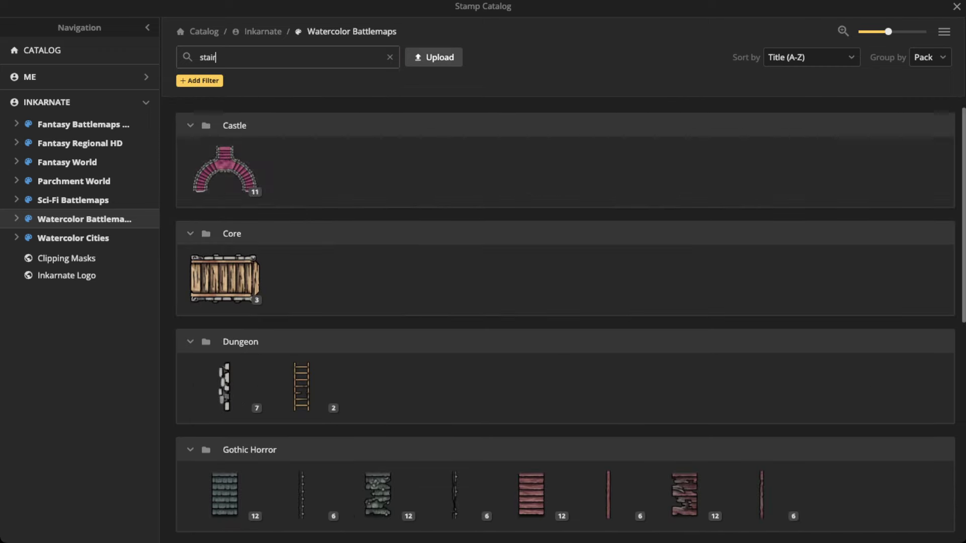
pyautogui.scroll(-2, 566, 322)
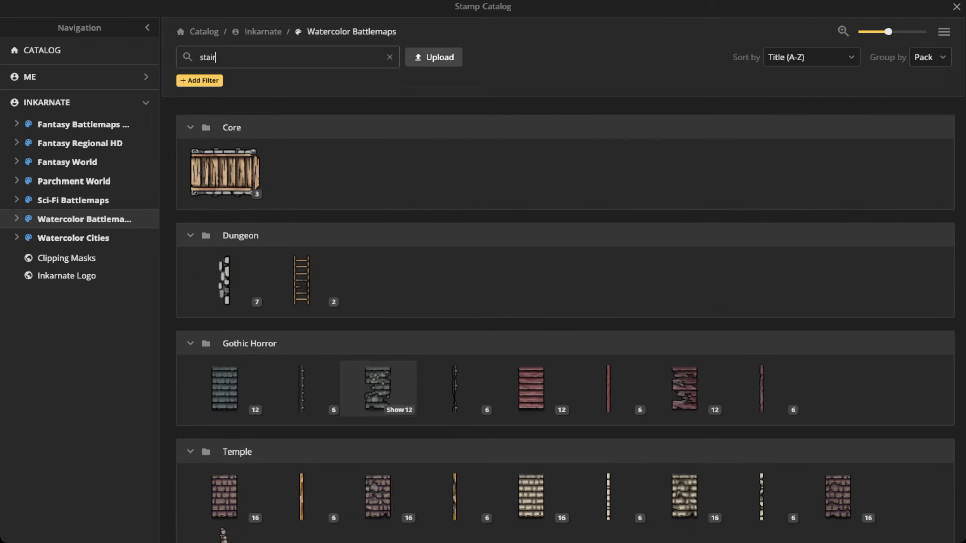
pyautogui.scroll(-5, 455, 390)
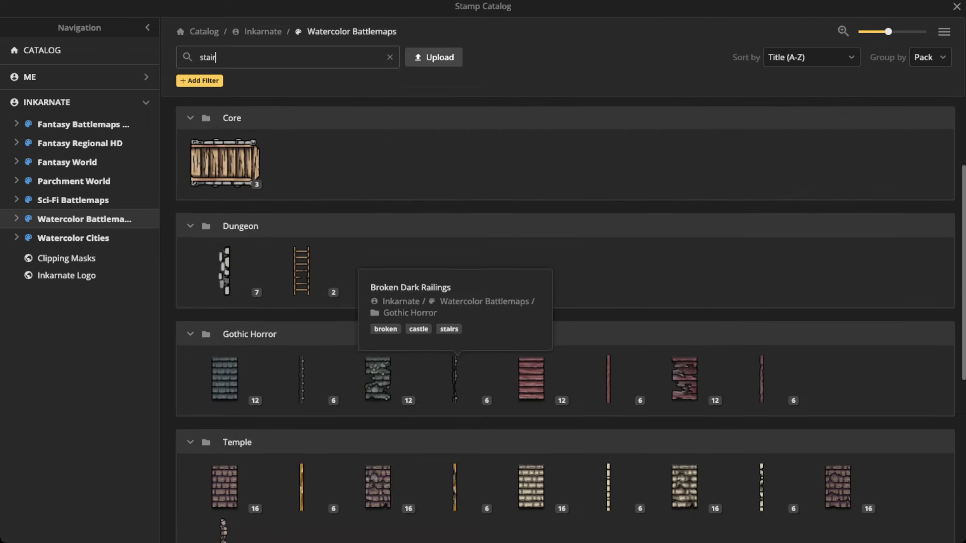
pyautogui.click(608, 463)
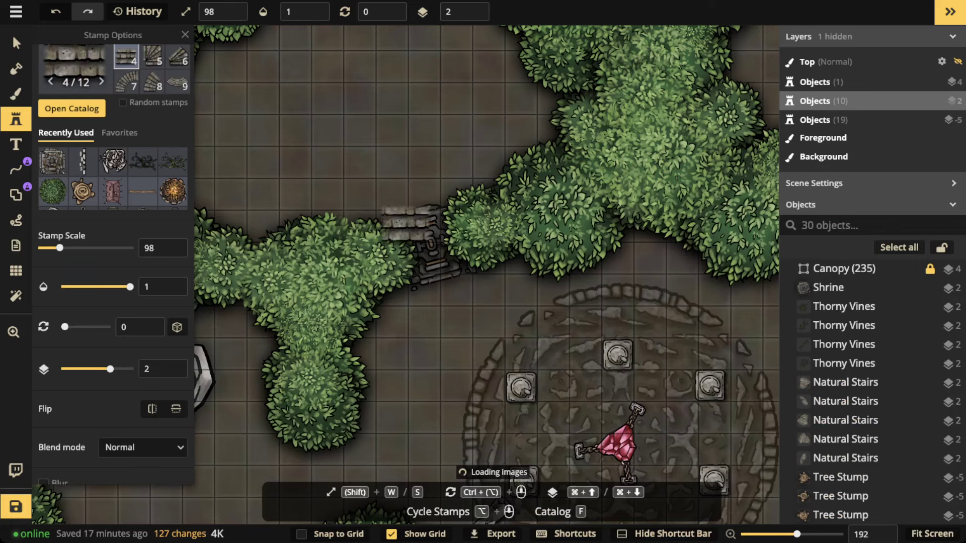
# - Place stairs variant 3 at the shrine's southern end, at scale 98 and rotation 345
pyautogui.scroll(1, 177, 81)
pyautogui.scroll(1, 406, 310)
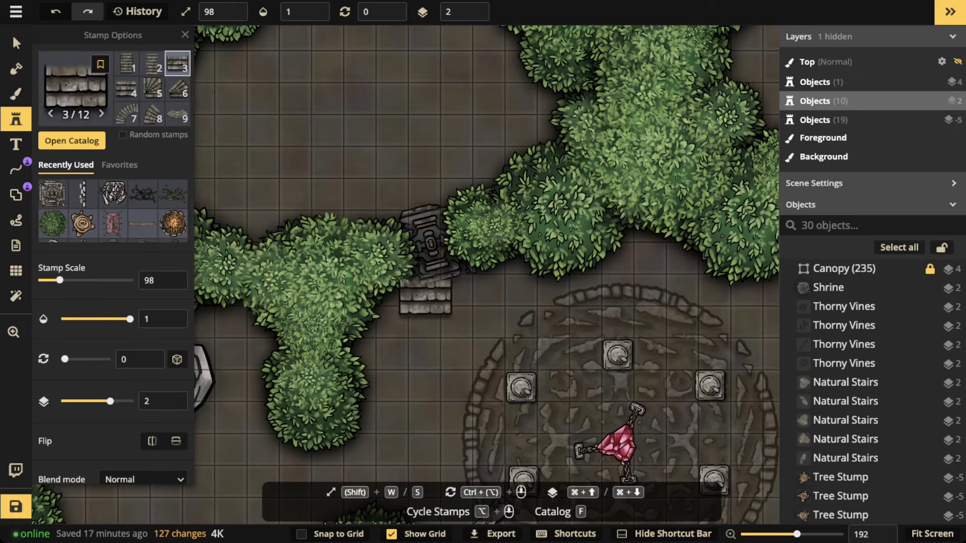
pyautogui.scroll(1, 438, 297)
pyautogui.click(441, 287)
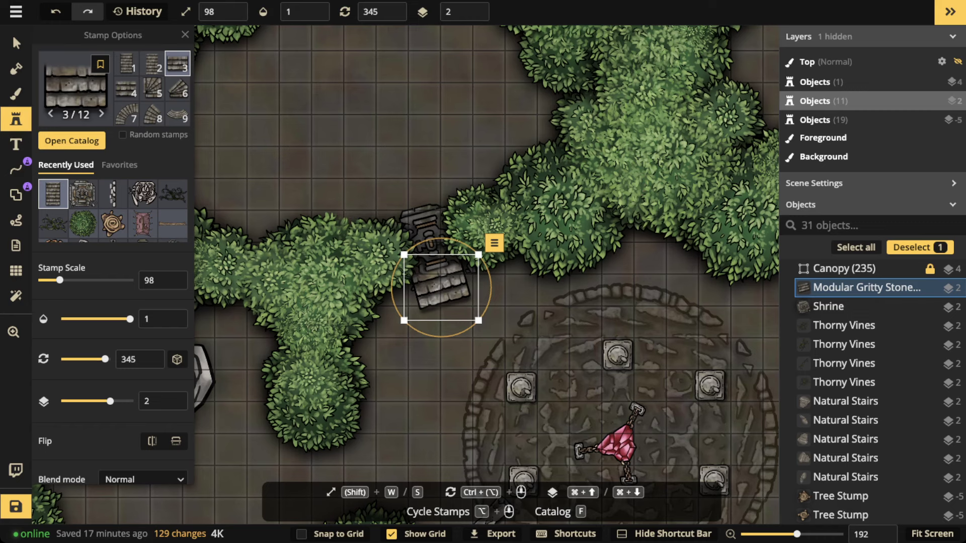
# - Move the stone stairs to layer 0 and set their saturation to 0 and brightness to 71
pyautogui.click(16, 44)
pyautogui.click(470, 17)
pyautogui.click(470, 17)
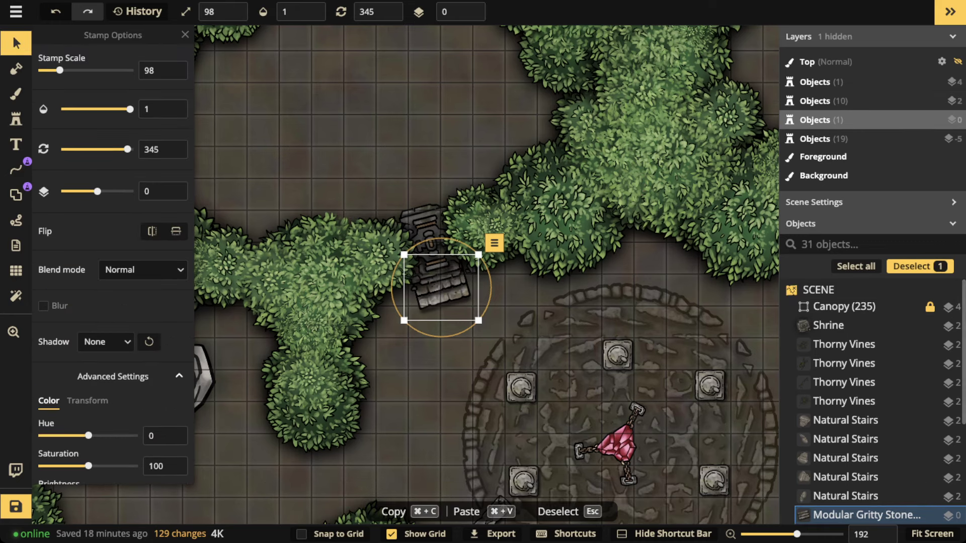
pyautogui.scroll(-2, 112, 353)
pyautogui.moveTo(89, 387); pyautogui.dragTo(41, 387)
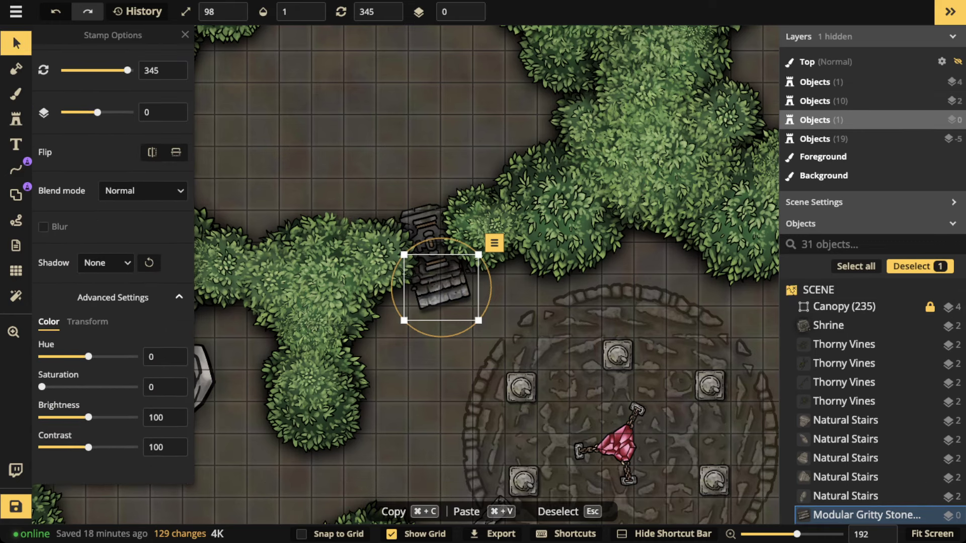
pyautogui.moveTo(89, 417); pyautogui.dragTo(74, 417)
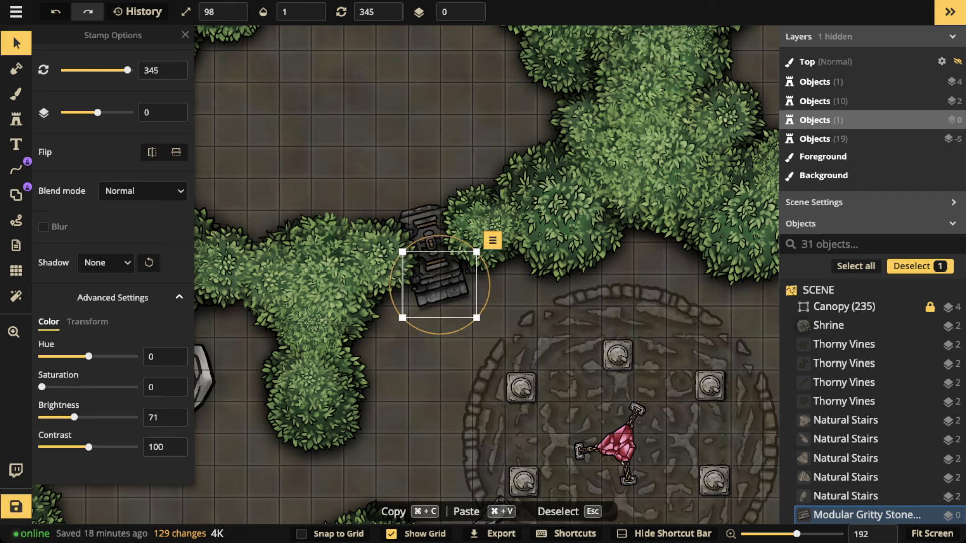
# - Nudge the stone stairs into line with the shrine's southern end and deselect them
pyautogui.press('Escape')
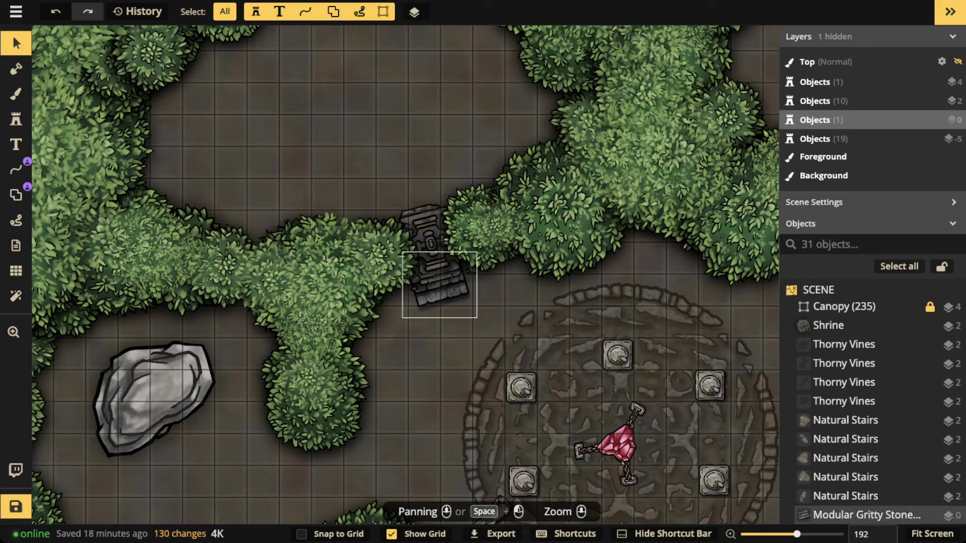
pyautogui.moveTo(441, 284); pyautogui.dragTo(441, 285)
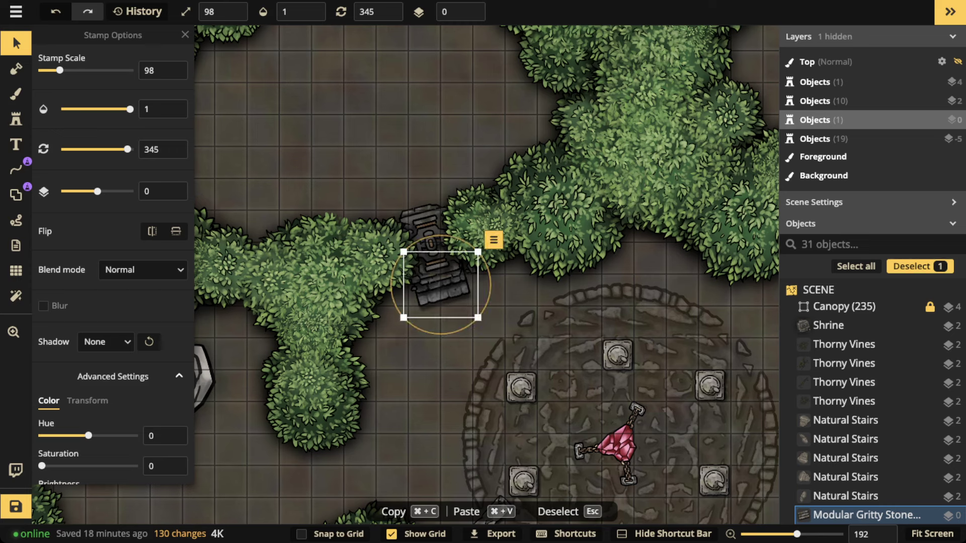
pyautogui.click(16, 43)
pyautogui.scroll(-4, 404, 222)
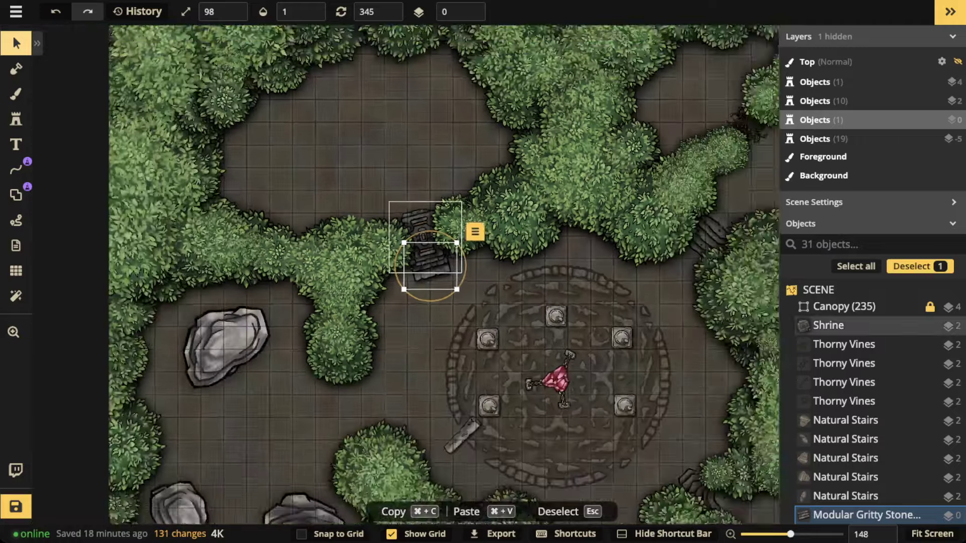
pyautogui.press('Escape')
pyautogui.scroll(-5, 443, 274)
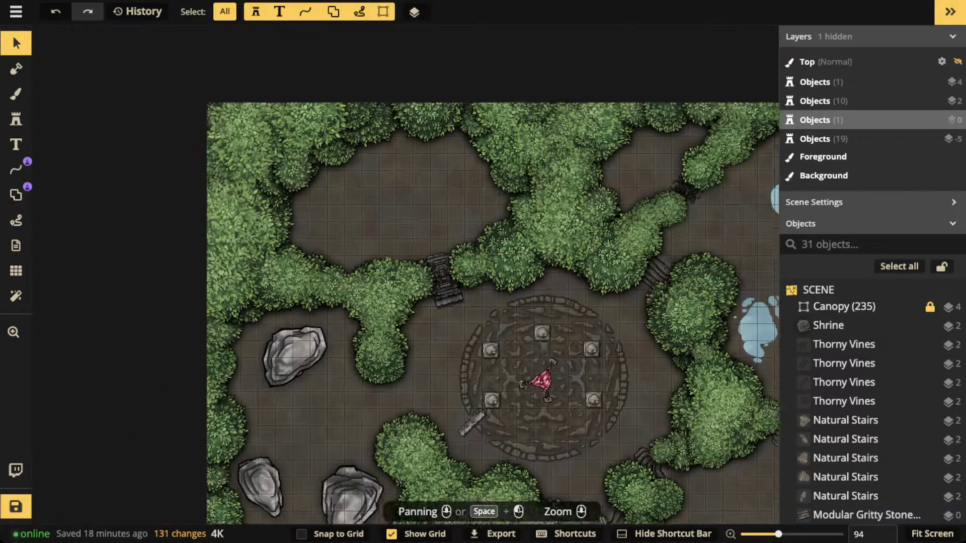
# - Choose the Dark Primitive Stairs stamp from the catalog's Walls & Stairs pack
pyautogui.scroll(3, 406, 192)
pyautogui.click(16, 119)
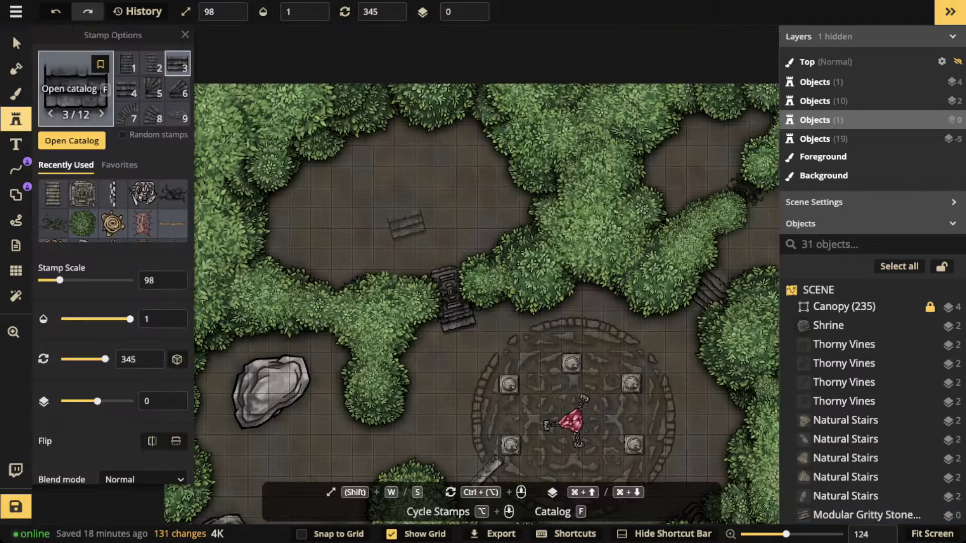
pyautogui.press('f')
pyautogui.scroll(-2, 398, 262)
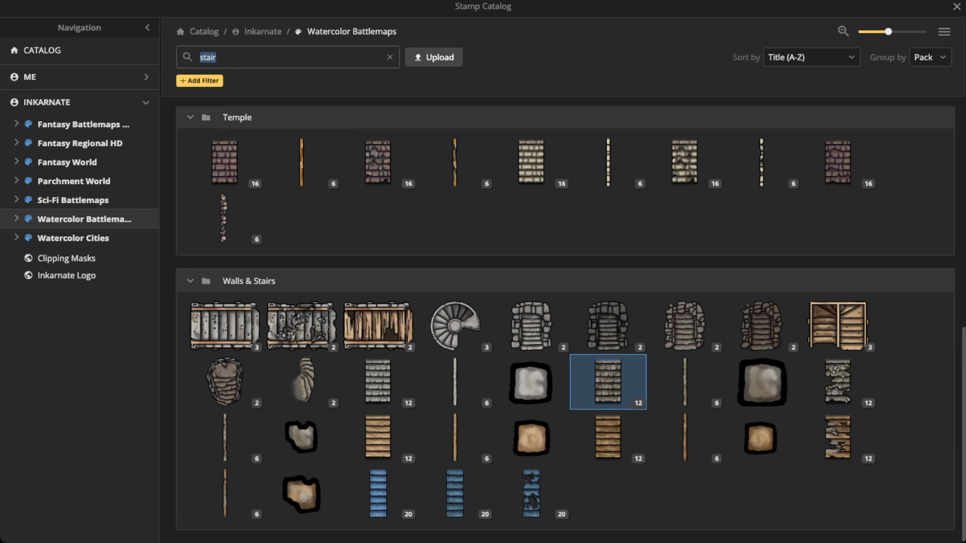
pyautogui.moveTo(609, 326)
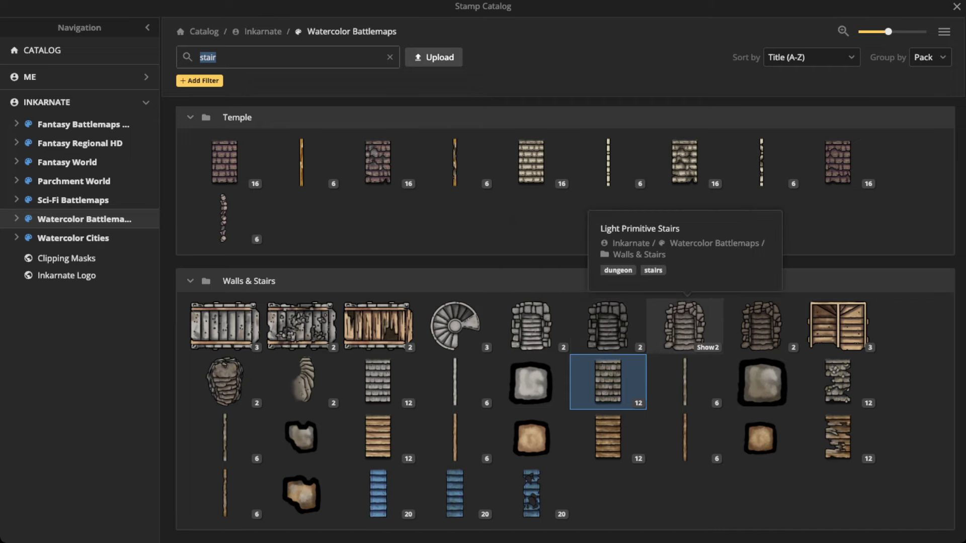
pyautogui.click(685, 327)
# - Try variant 1 of the Dark Primitive Stairs at scale 98 in the clearing north of the shrine, and delete it
pyautogui.click(420, 184)
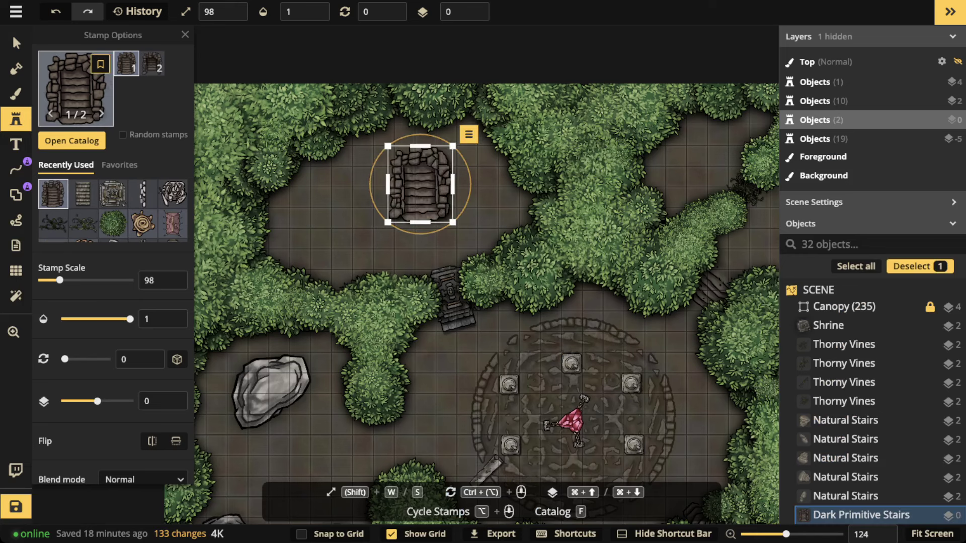
pyautogui.click(16, 43)
pyautogui.moveTo(420, 183); pyautogui.dragTo(410, 197)
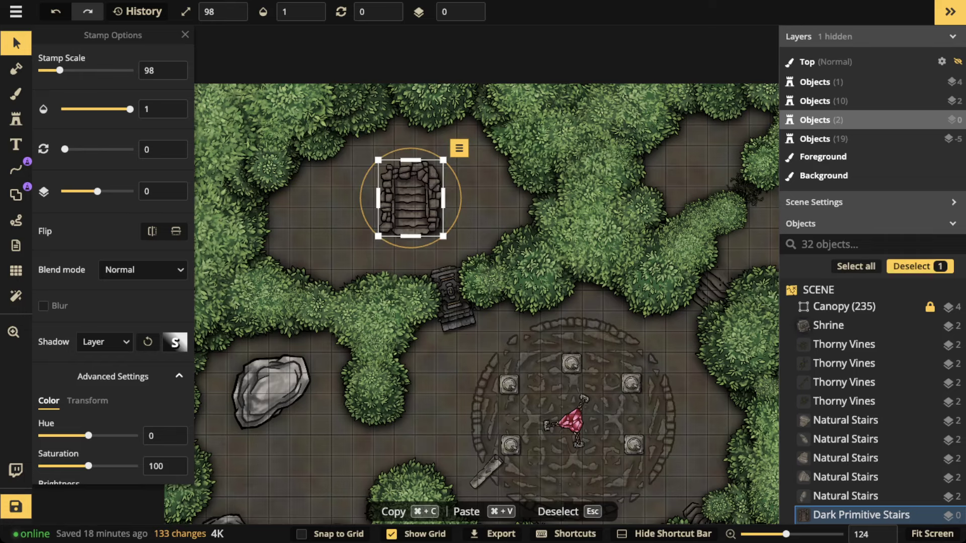
pyautogui.press('Delete')
# - Try variant 2 of the Dark Primitive Stairs at scale 98 in the clearing north of the shrine, and delete it
pyautogui.click(16, 120)
pyautogui.click(151, 64)
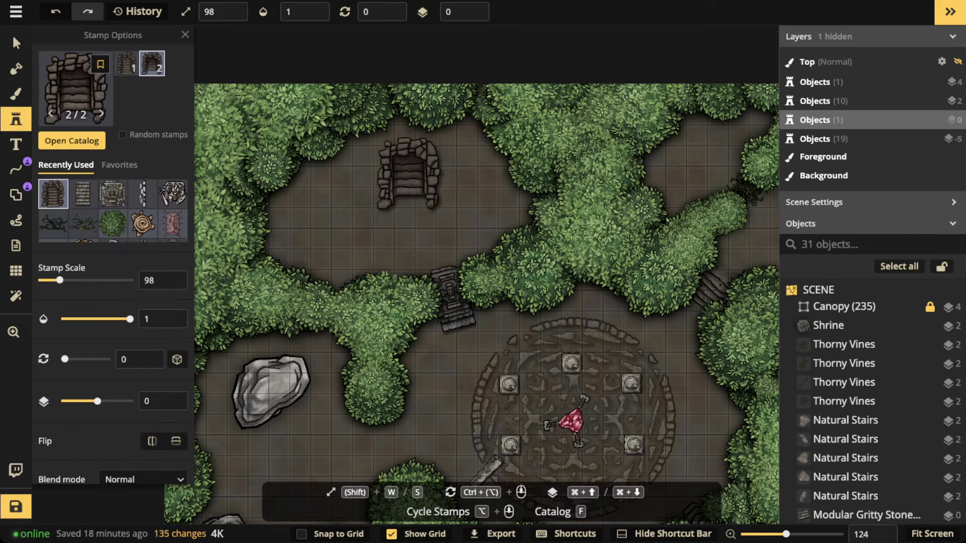
pyautogui.scroll(5, 406, 198)
pyautogui.scroll(1, 405, 196)
pyautogui.scroll(1, 397, 197)
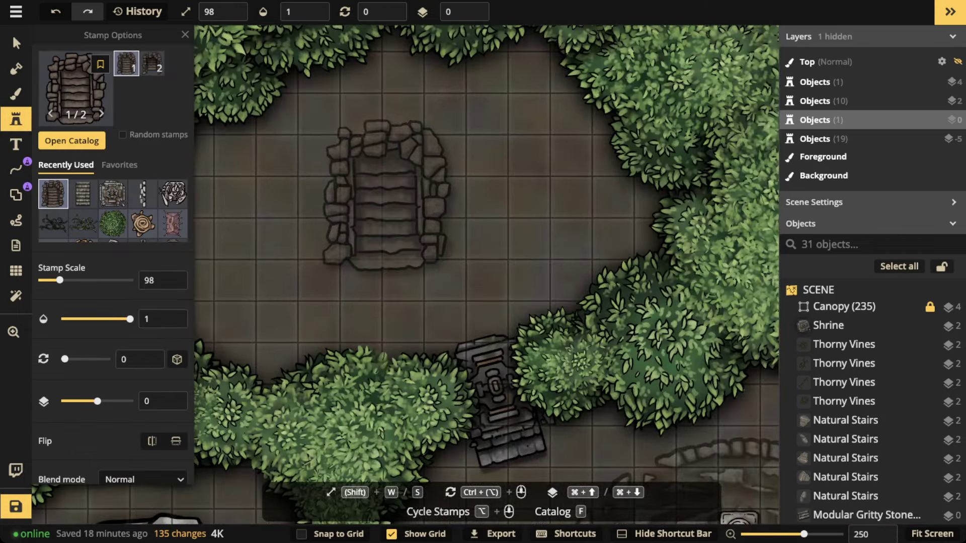
pyautogui.scroll(-3, 387, 195)
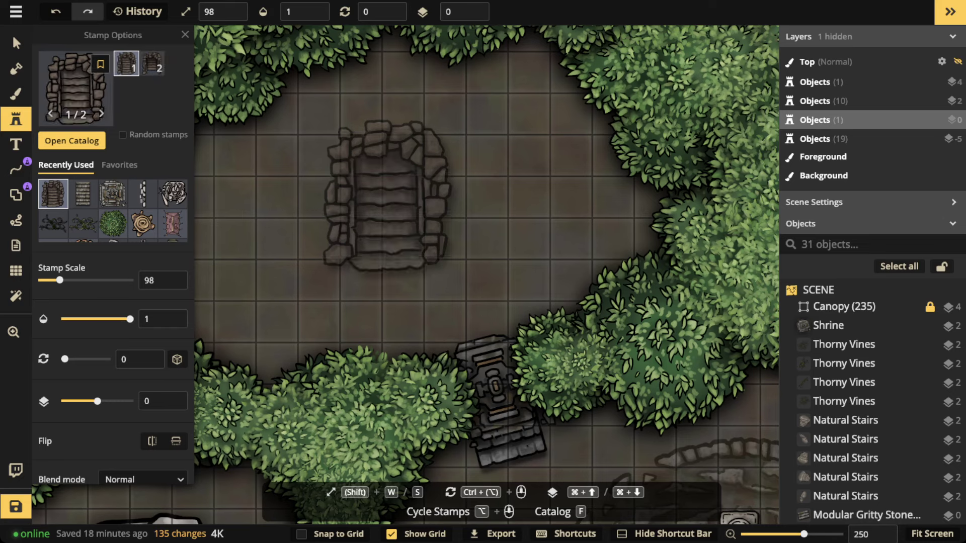
pyautogui.click(403, 197)
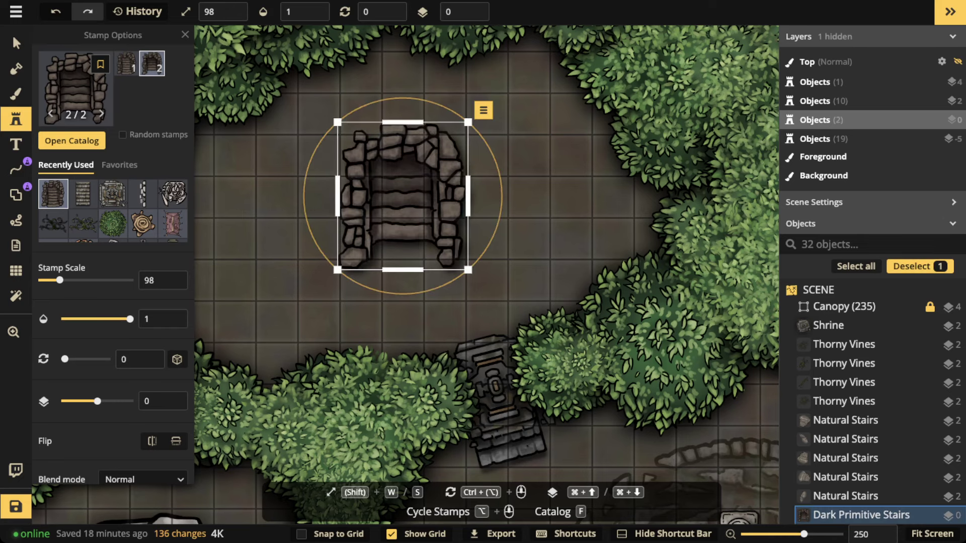
pyautogui.press('v')
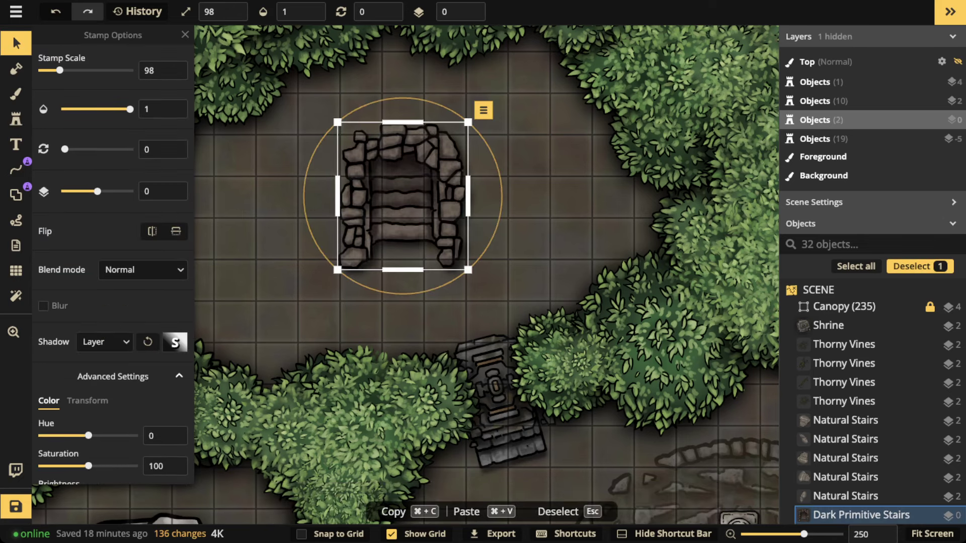
pyautogui.press('Delete')
# - Place variant 1 of the Dark Primitive Stairs in the northern clearing again for comparison, and delete it
pyautogui.click(16, 119)
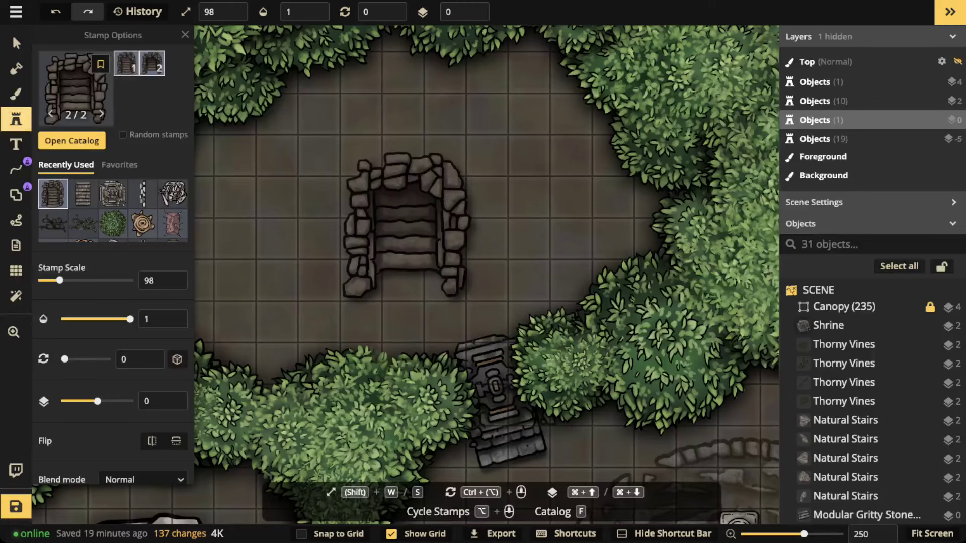
pyautogui.click(127, 63)
pyautogui.click(401, 204)
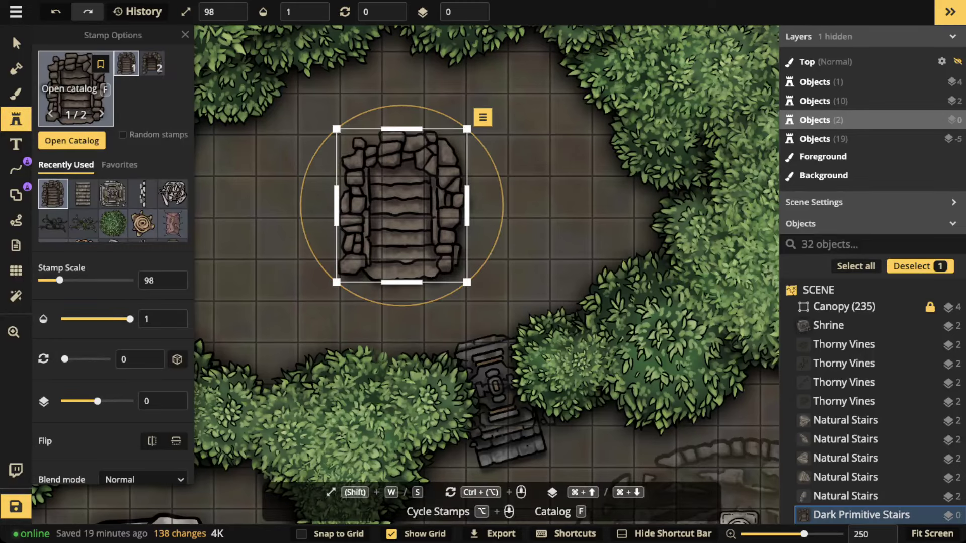
pyautogui.press('v')
pyautogui.press('Delete')
# - Place variant 2 of the Dark Primitive Stairs at scale 98, rotated to 270 degrees, on the western edge of the northern clearing
pyautogui.press('s')
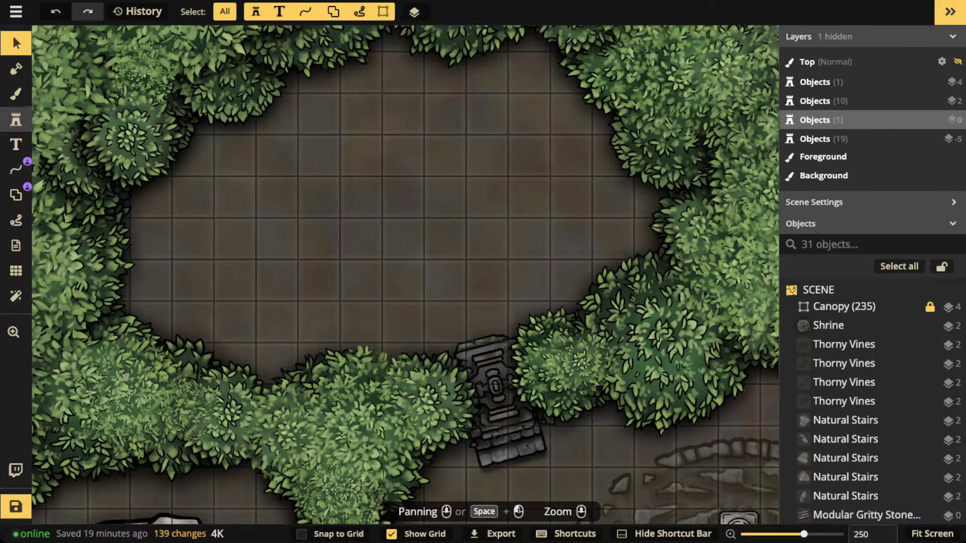
pyautogui.click(152, 64)
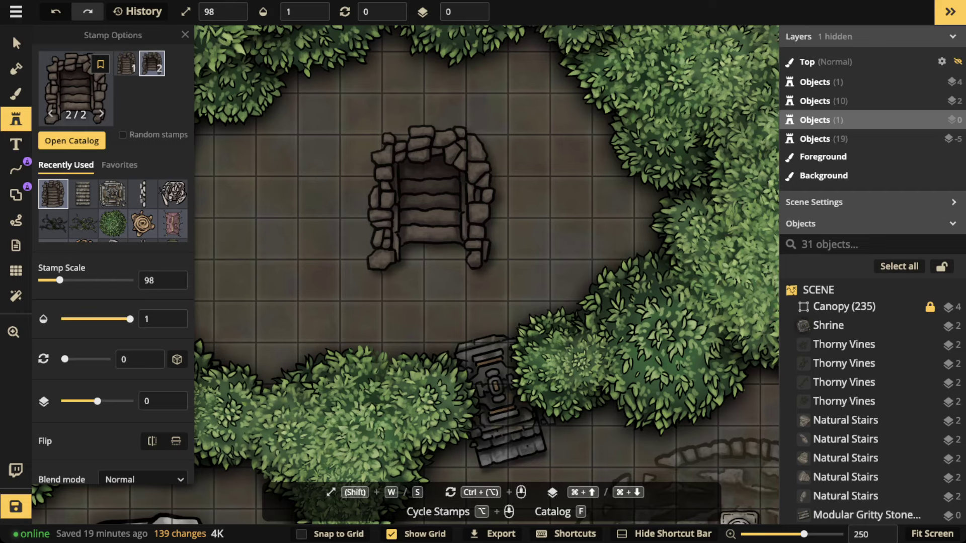
pyautogui.scroll(-3, 442, 161)
pyautogui.moveTo(443, 157); pyautogui.dragTo(578, 216)
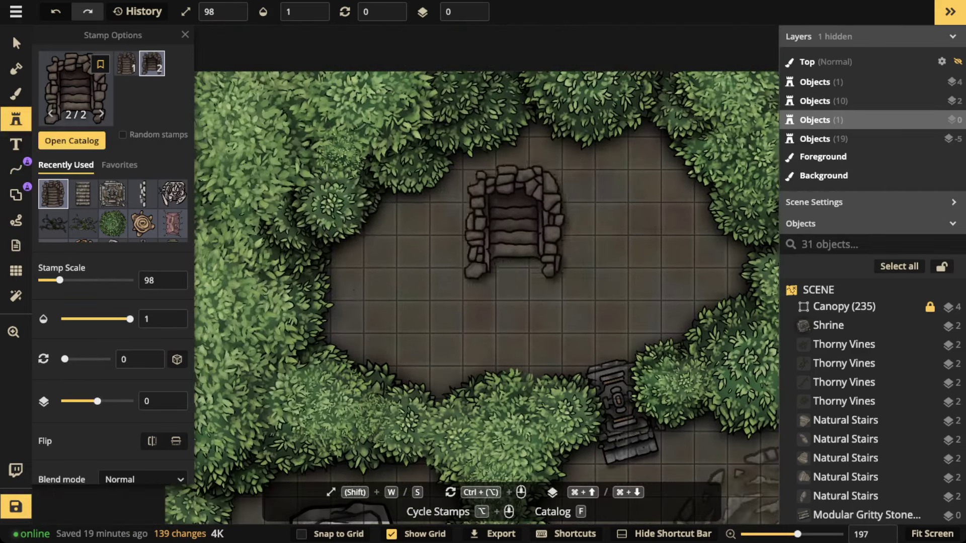
pyautogui.scroll(5, 353, 281)
pyautogui.scroll(2, 355, 303)
pyautogui.scroll(-1, 350, 301)
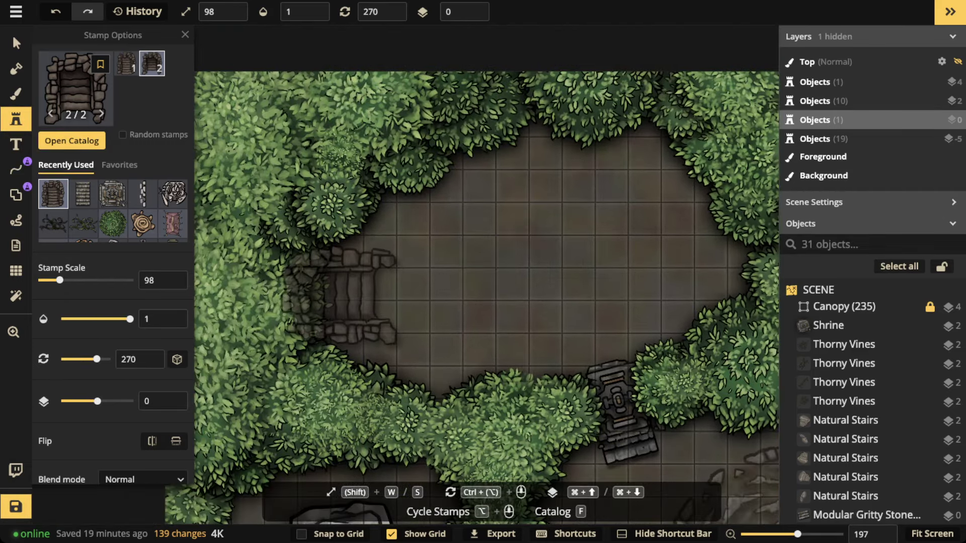
pyautogui.scroll(-4, 598, 196)
pyautogui.keyDown('ctrl'); pyautogui.keyDown('alt'); pyautogui.scroll(-4, 583, 151); pyautogui.keyUp('alt'); pyautogui.keyUp('ctrl')
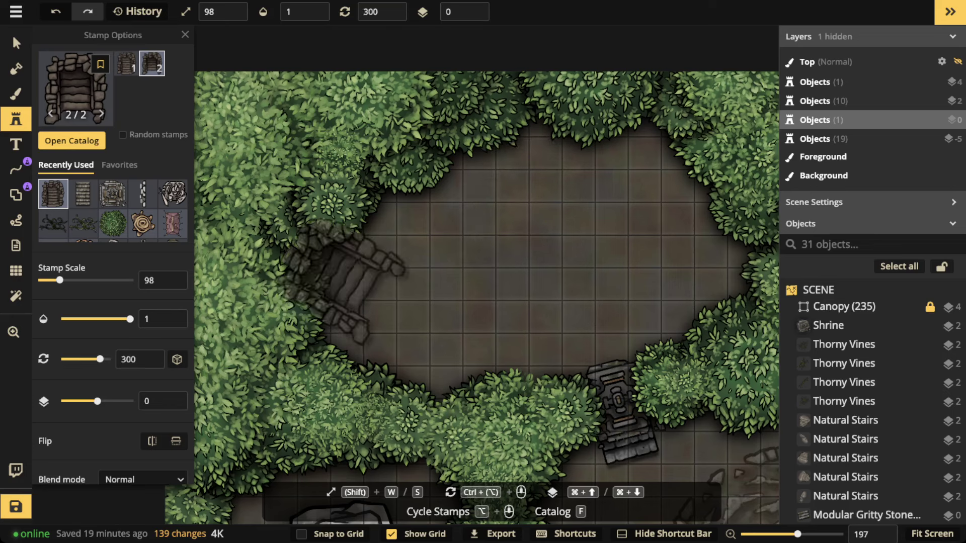
pyautogui.click(327, 291)
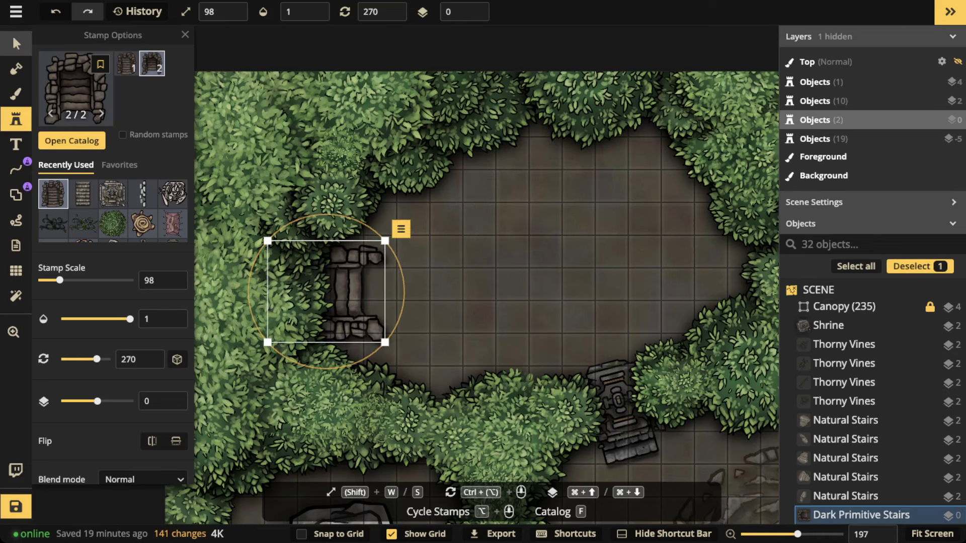
# - Give the dungeon stairs a Custom Object Shadow and shift them east so they emerge from the canopy
pyautogui.click(15, 43)
pyautogui.moveTo(352, 292); pyautogui.dragTo(355, 301)
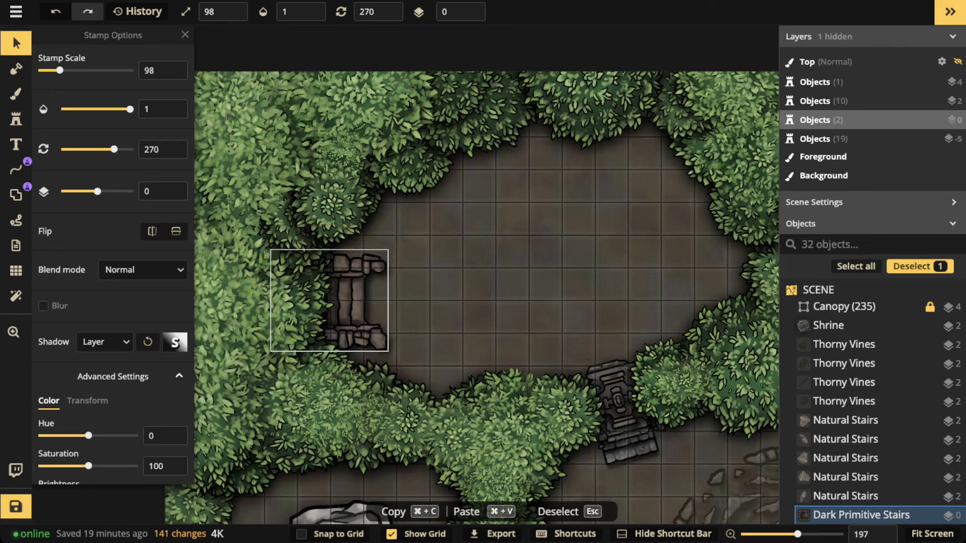
pyautogui.click(104, 342)
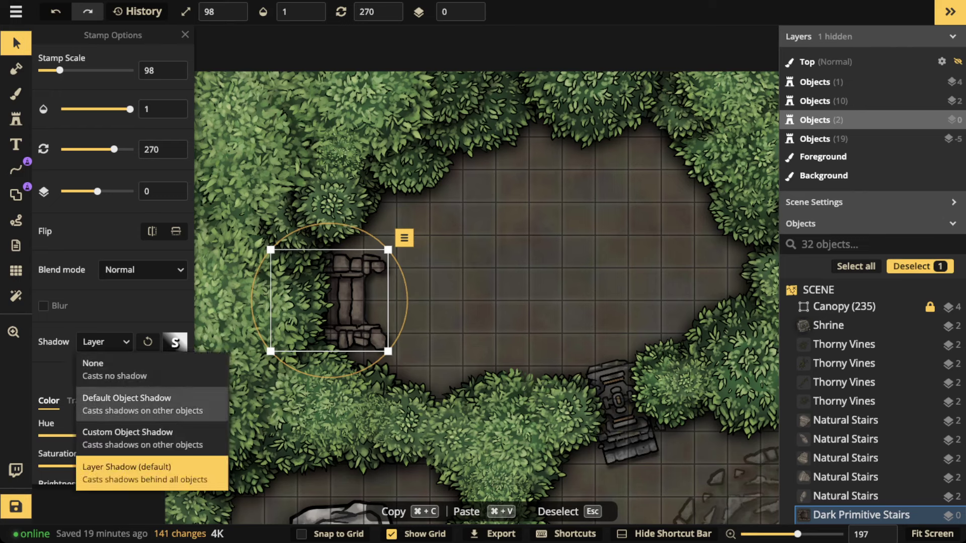
pyautogui.click(106, 434)
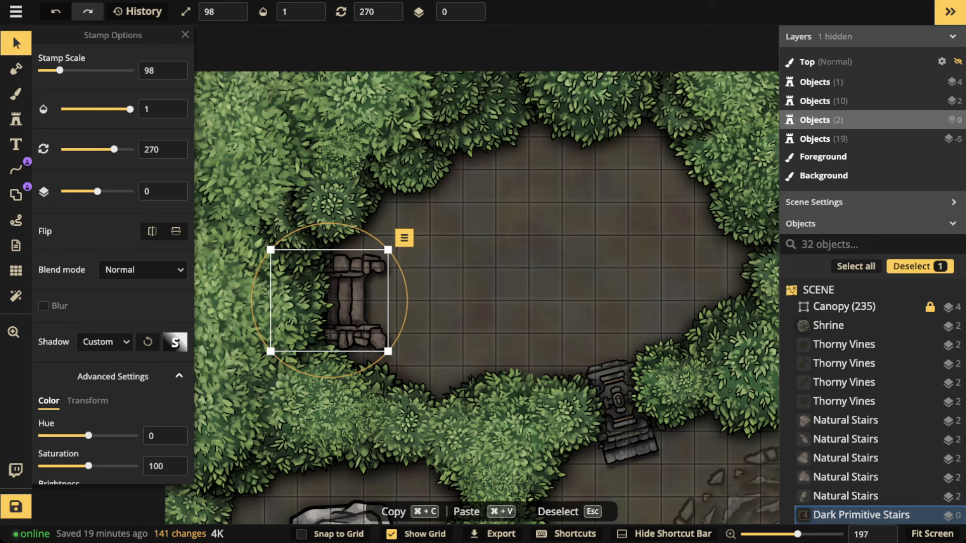
pyautogui.moveTo(350, 297); pyautogui.dragTo(391, 298)
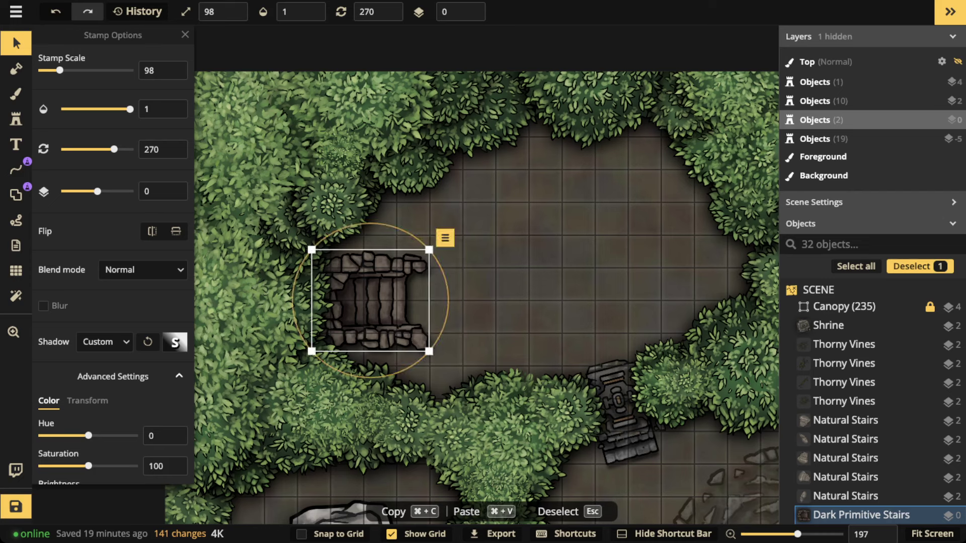
# - Set the horizontal and vertical offsets of the dungeon stairs' custom shadow to 0
pyautogui.click(175, 342)
pyautogui.doubleClick(313, 250)
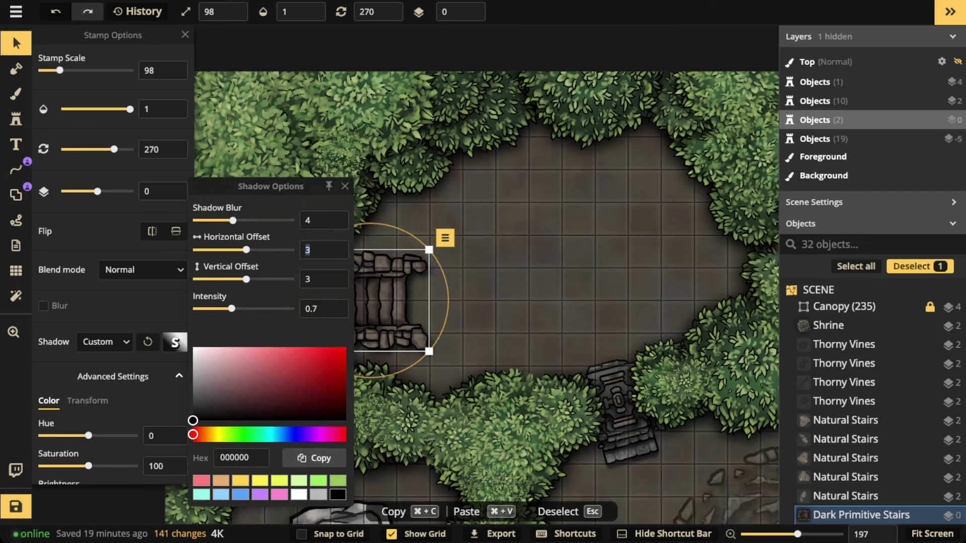
pyautogui.write('0')
pyautogui.doubleClick(313, 279)
pyautogui.write('0')
pyautogui.press('Escape')
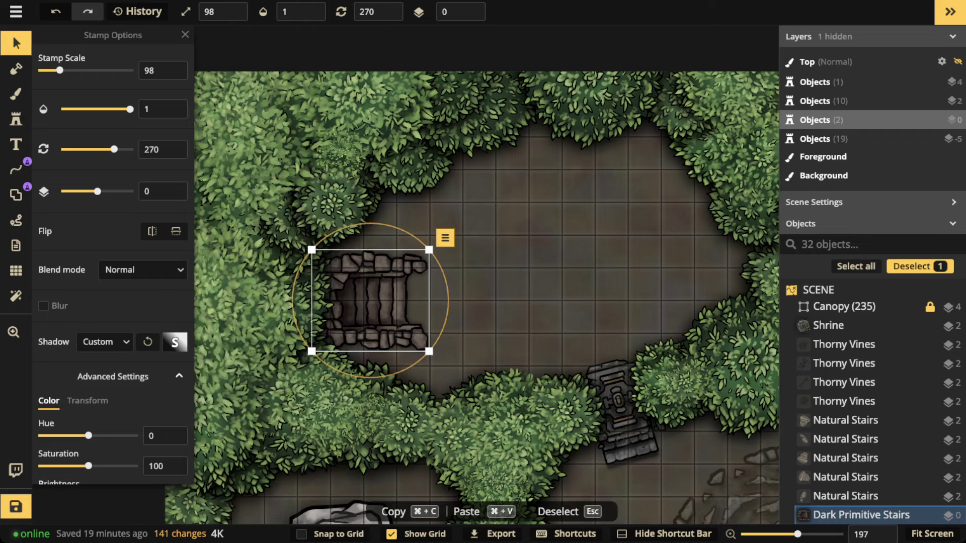
# - Lower the brightness of the dungeon stairs slightly and deselect them
pyautogui.scroll(-1, 334, 267)
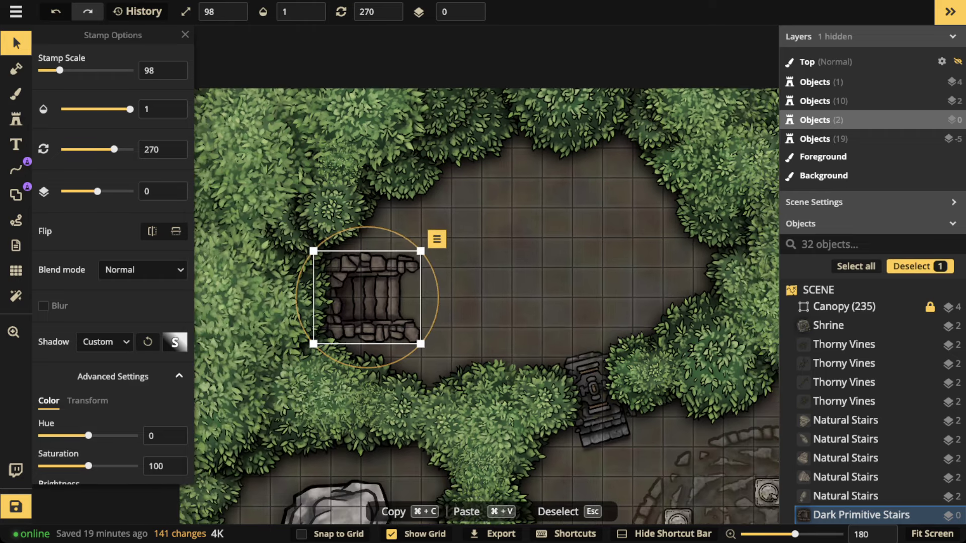
pyautogui.scroll(-2, 330, 267)
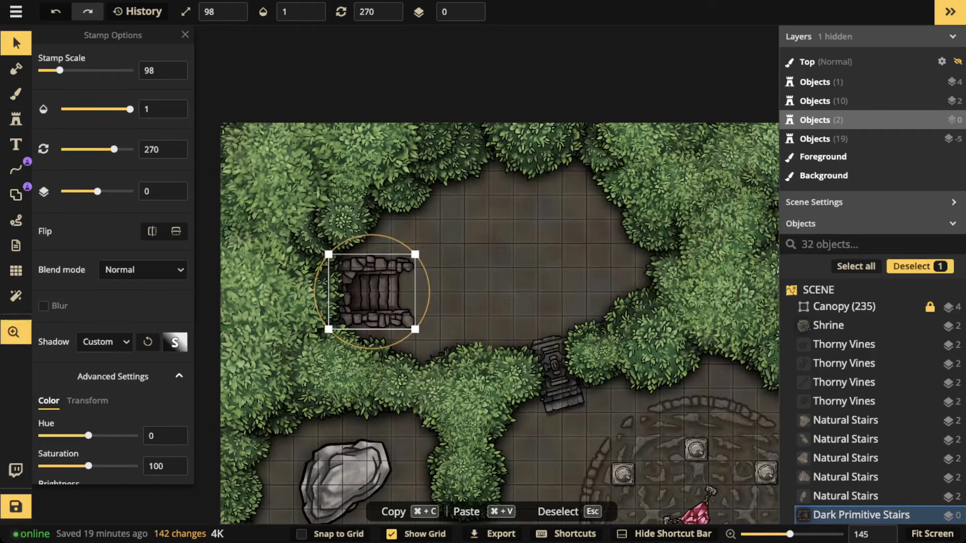
pyautogui.scroll(-3, 112, 257)
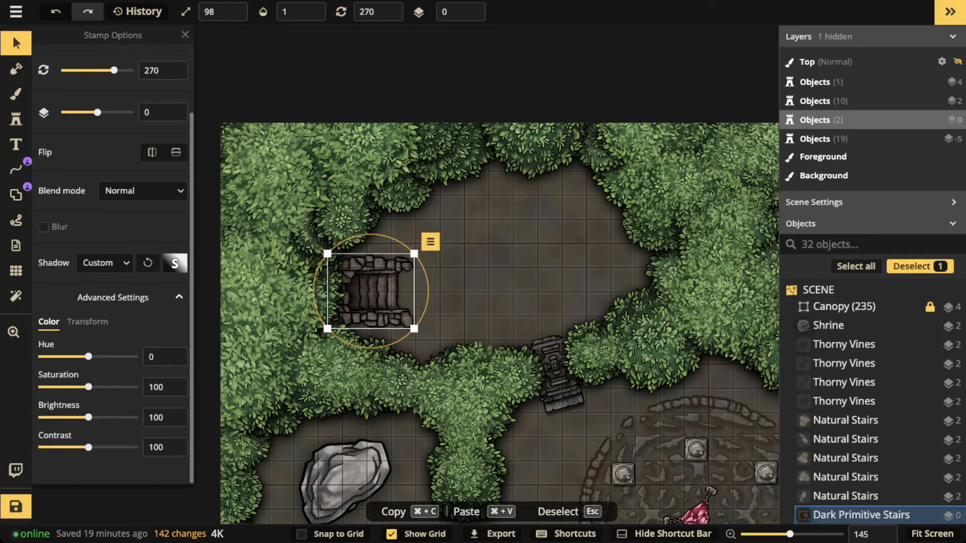
pyautogui.moveTo(88, 417); pyautogui.dragTo(79, 417)
pyautogui.scroll(-4, 490, 278)
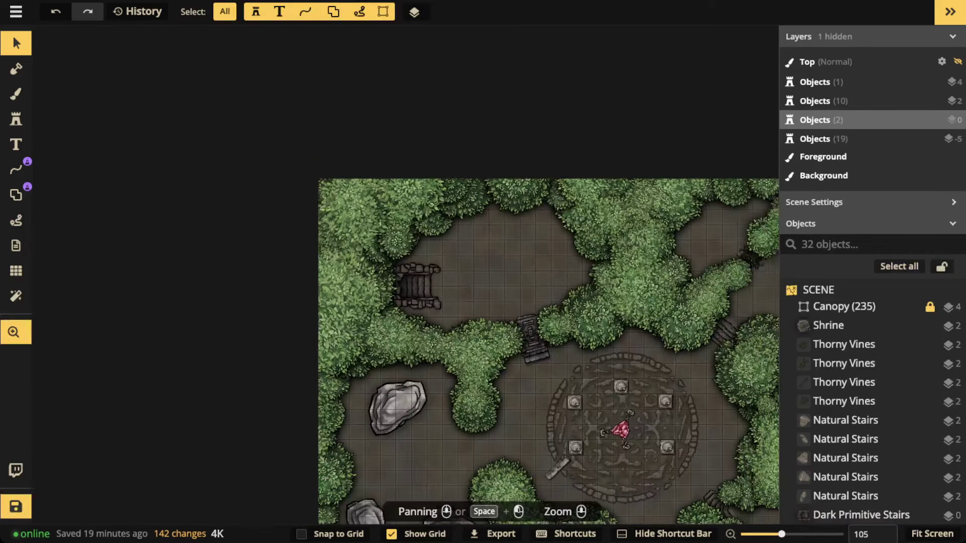
# - Try the dungeon stairs at the clearing's northern edge, rotated to 345 degrees, and check the placement against the whole map
pyautogui.moveTo(490, 278); pyautogui.dragTo(414, 254)
pyautogui.scroll(-2, 332, 260)
pyautogui.moveTo(332, 260); pyautogui.dragTo(310, 224)
pyautogui.scroll(5, 414, 235)
pyautogui.scroll(-2, 402, 228)
pyautogui.scroll(4, 417, 292)
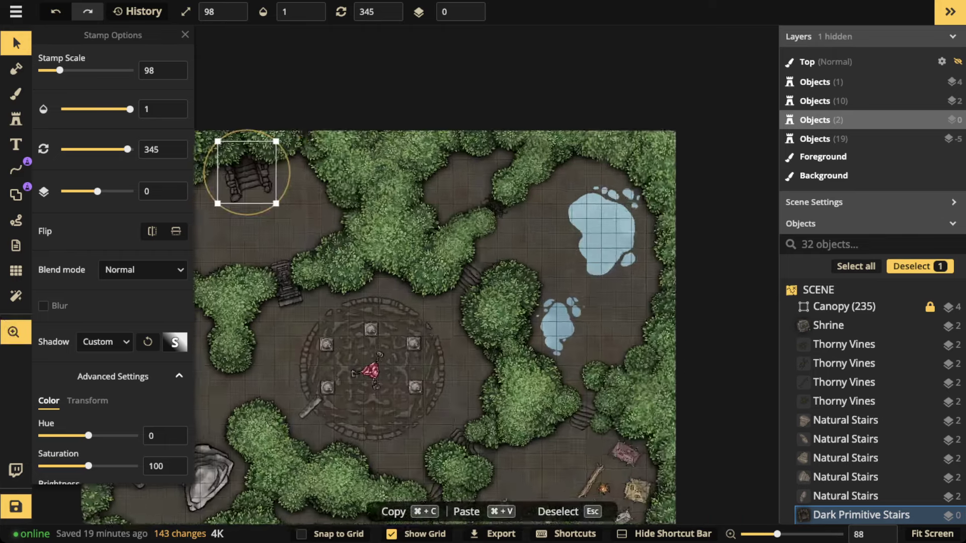
pyautogui.moveTo(392, 291); pyautogui.dragTo(572, 273)
pyautogui.scroll(-3, 544, 275)
pyautogui.hscroll(2, 505, 314)
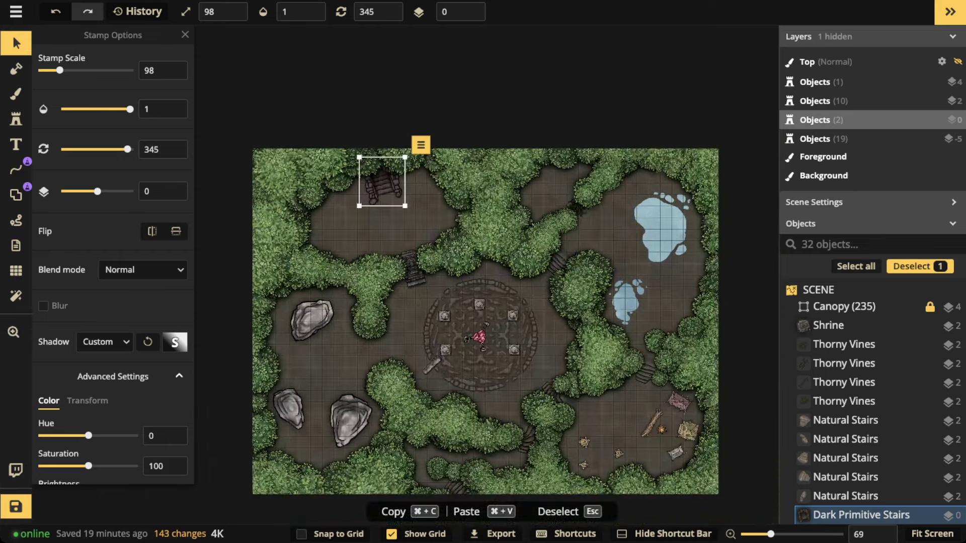
pyautogui.scroll(3, 445, 258)
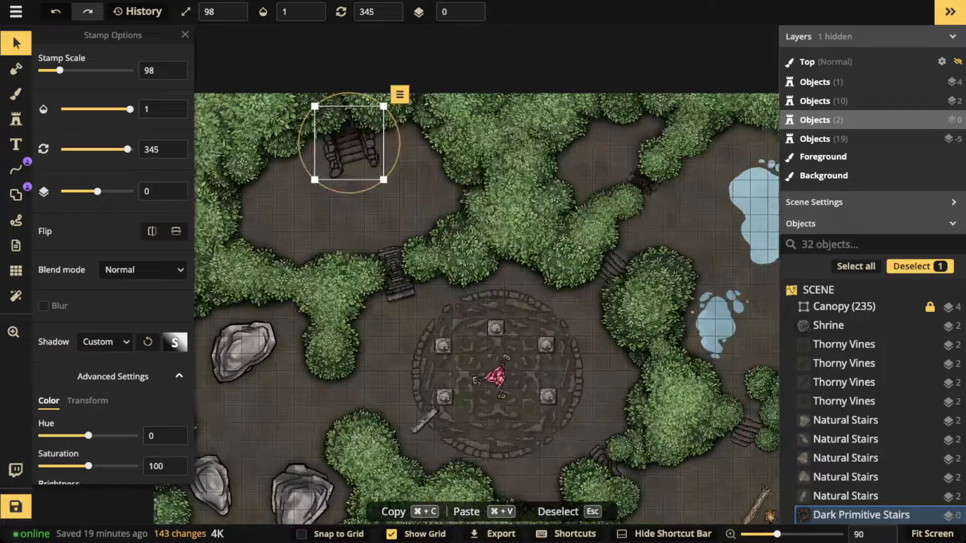
pyautogui.scroll(-5, 582, 417)
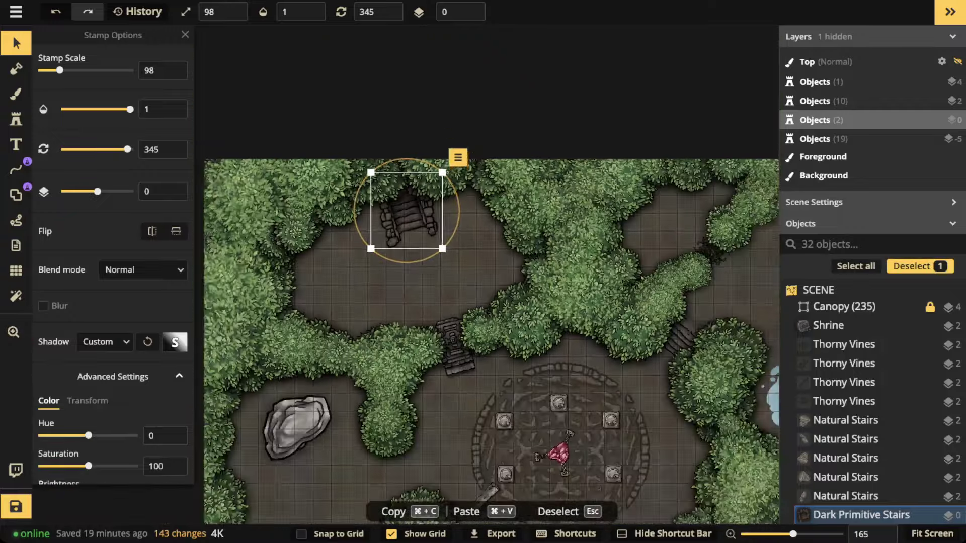
pyautogui.moveTo(490, 327); pyautogui.dragTo(448, 198)
pyautogui.scroll(-2, 449, 198)
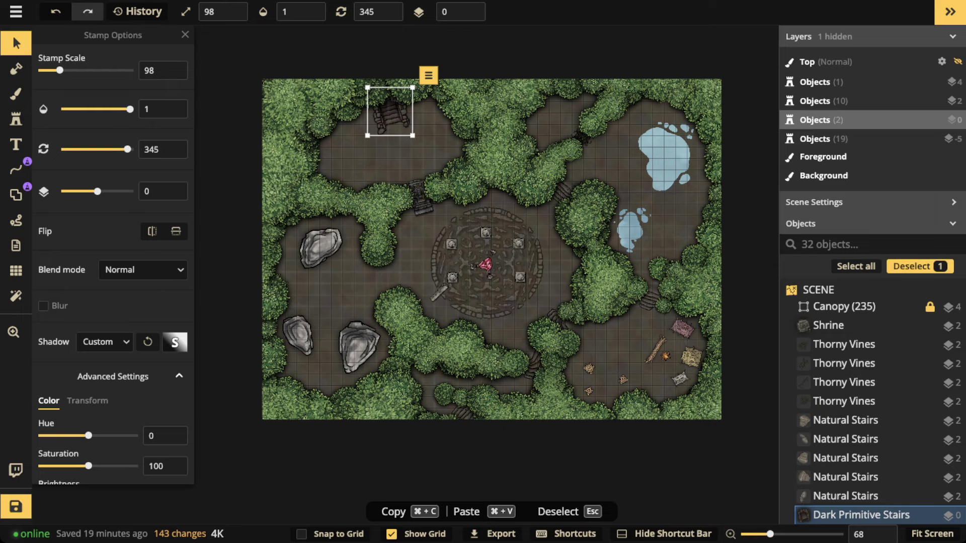
# - Try the dungeon stairs back on the clearing's western edge, rotated to 270 degrees
pyautogui.scroll(-6, 390, 111)
pyautogui.scroll(1, 390, 112)
pyautogui.moveTo(390, 112); pyautogui.dragTo(328, 152)
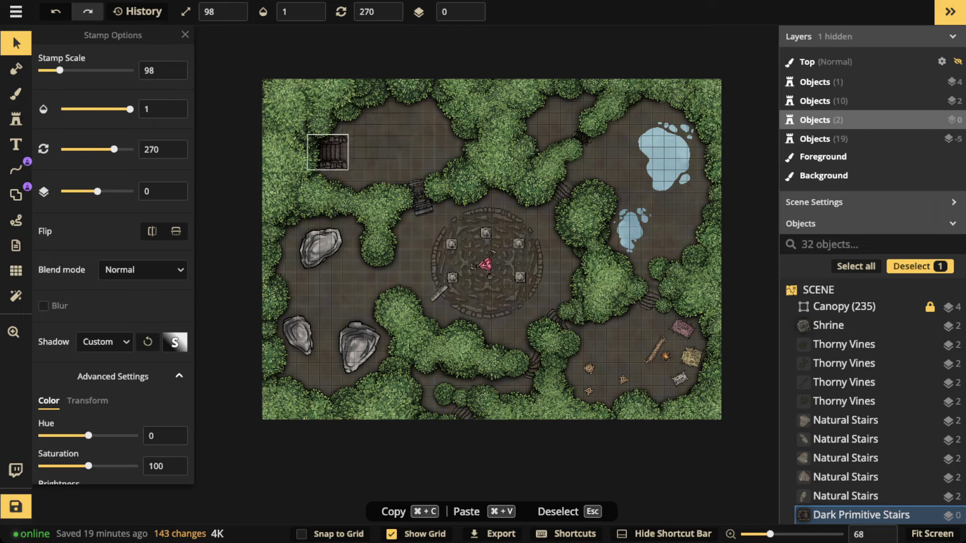
pyautogui.scroll(5, 355, 143)
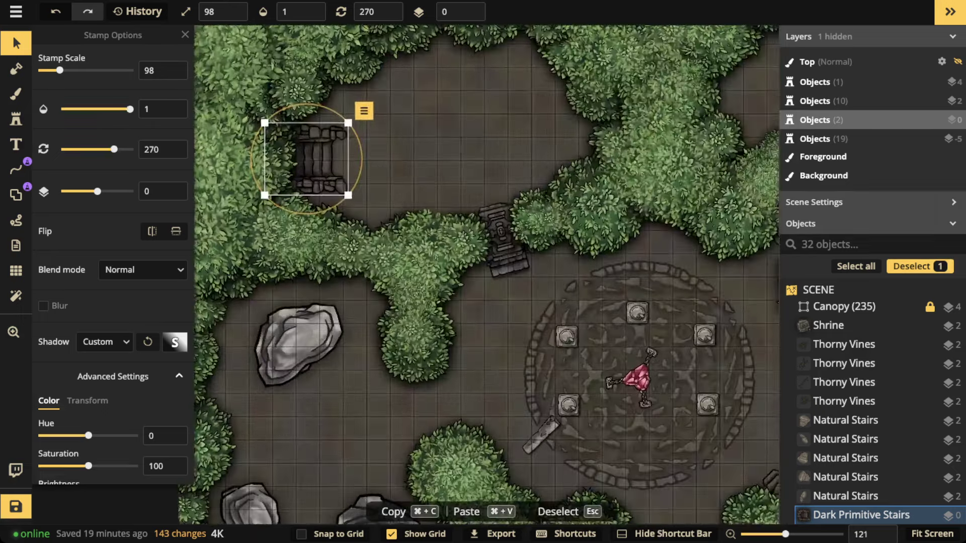
pyautogui.scroll(-5, 414, 134)
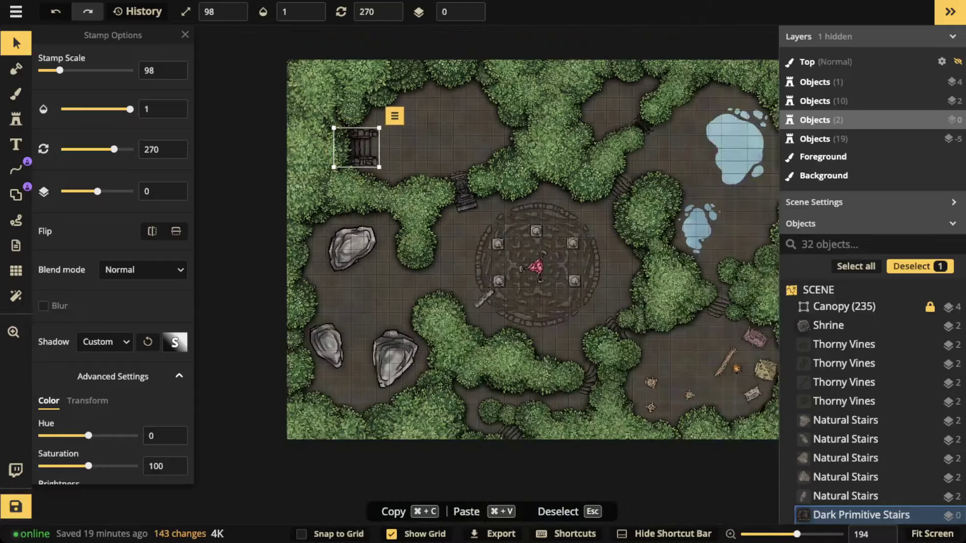
# - Move the dungeon stairs to the northern edge of the clearing and rotate them to 330 degrees
pyautogui.moveTo(414, 134); pyautogui.dragTo(376, 142)
pyautogui.moveTo(318, 155); pyautogui.dragTo(381, 123)
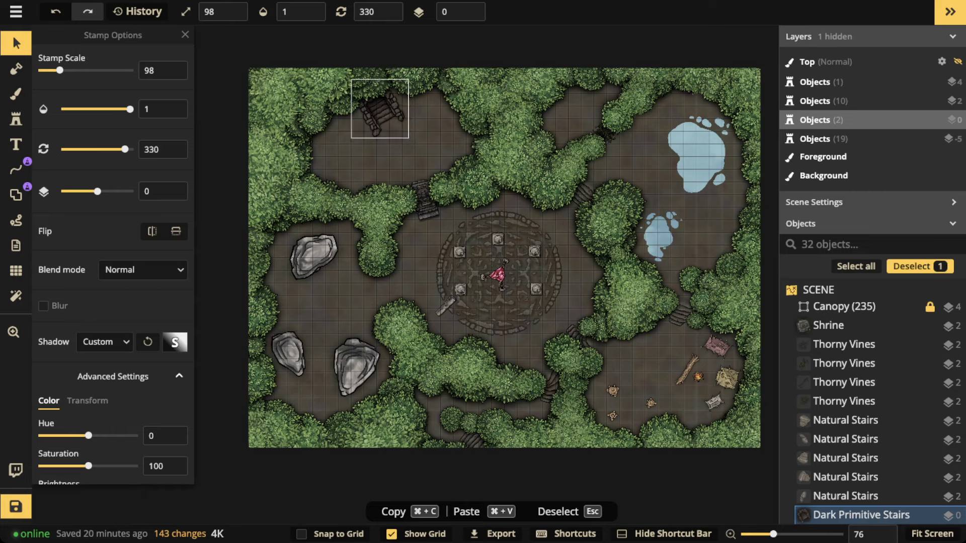
pyautogui.scroll(4, 367, 95)
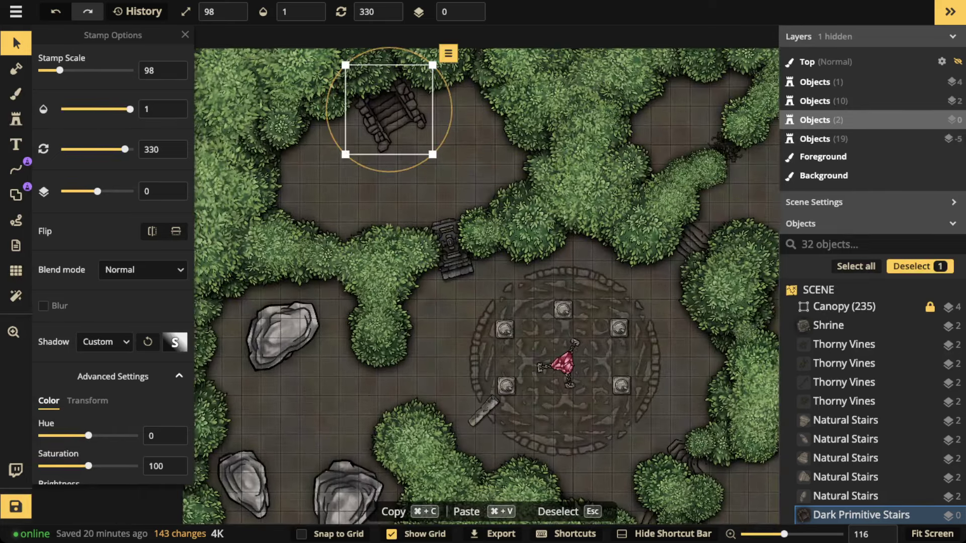
# - Fine-tune the dungeon stairs' position against the clearing's northern tree line at a 330-degree rotation, and deselect them
pyautogui.moveTo(384, 104); pyautogui.dragTo(449, 251)
pyautogui.press('super+z')
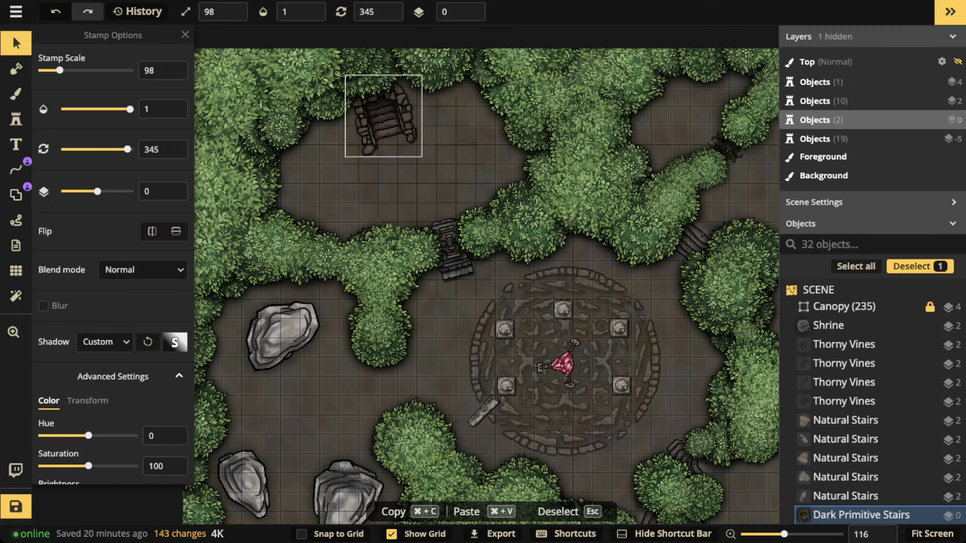
pyautogui.press('super+z')
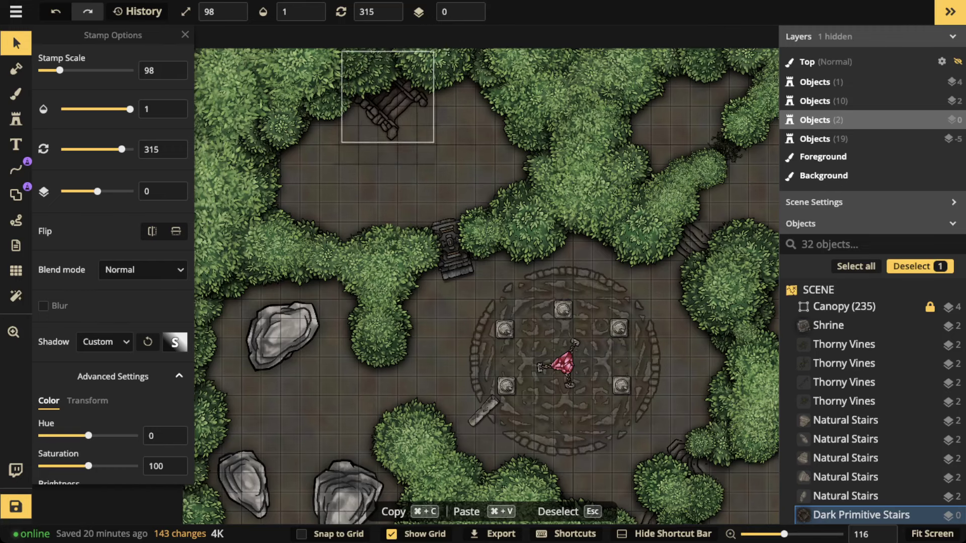
pyautogui.moveTo(388, 100); pyautogui.dragTo(375, 108)
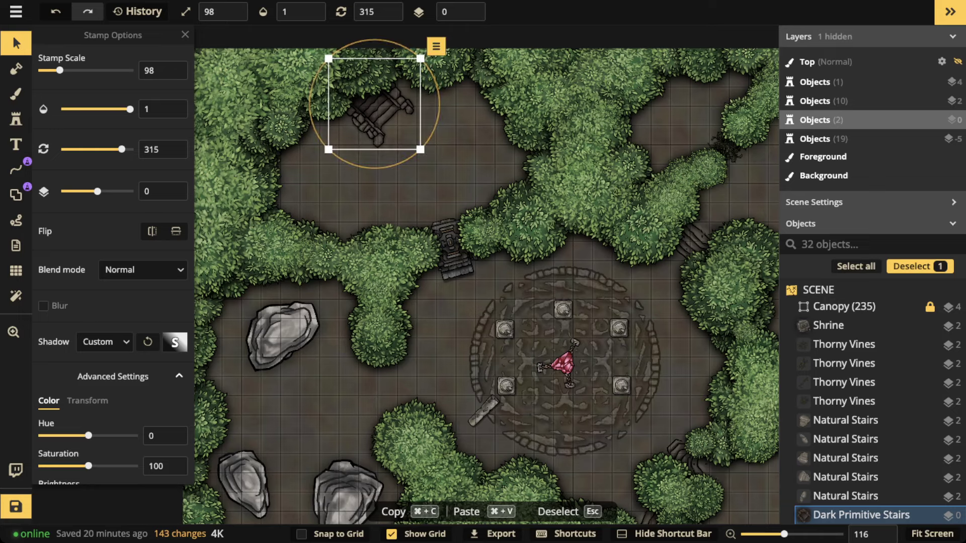
pyautogui.scroll(1, 375, 108)
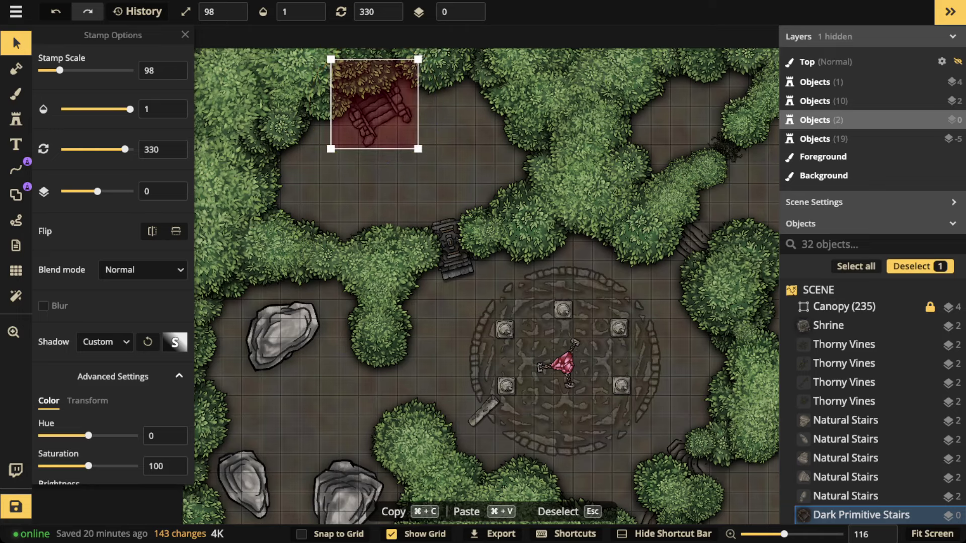
pyautogui.moveTo(374, 108); pyautogui.dragTo(384, 102)
pyautogui.press('Escape')
# - Save the map
pyautogui.scroll(-3, 484, 275)
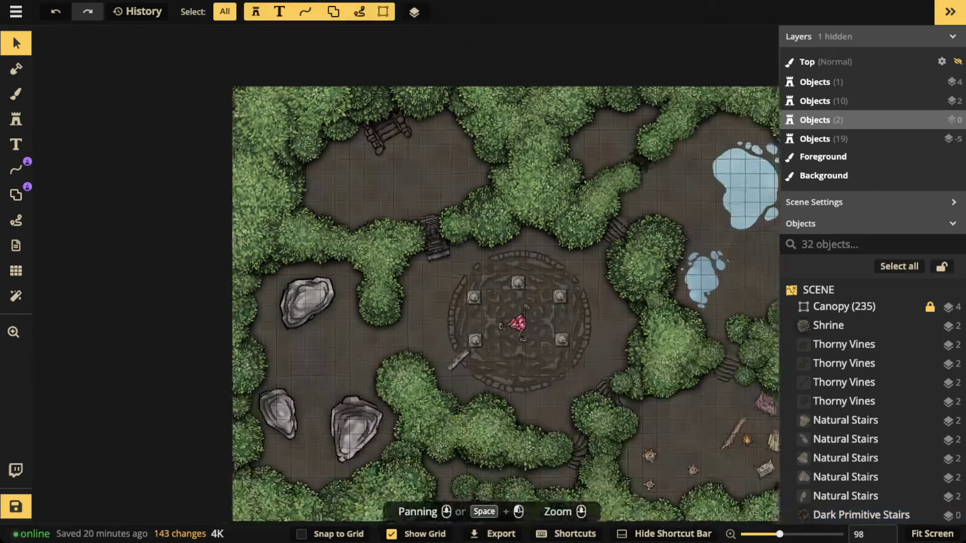
pyautogui.moveTo(484, 274); pyautogui.dragTo(363, 205)
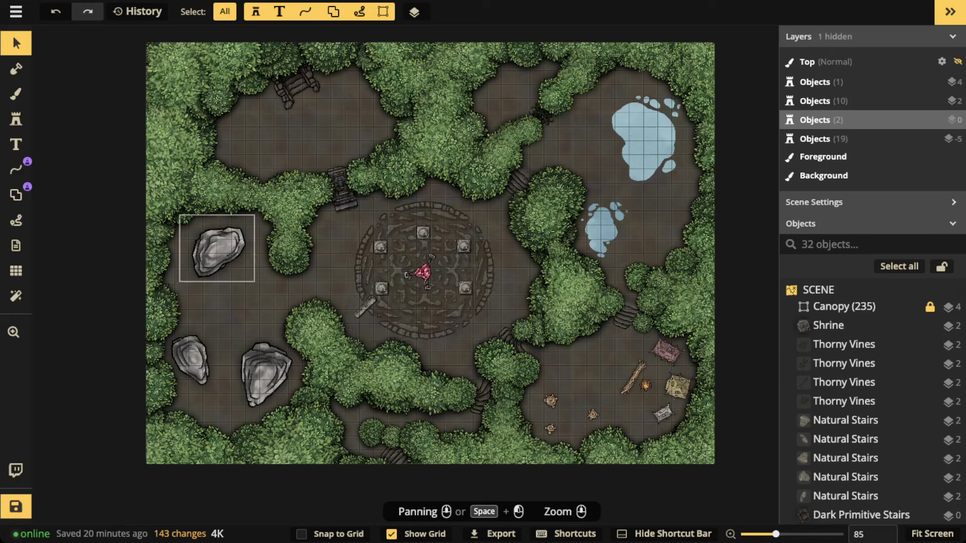
pyautogui.click(16, 507)
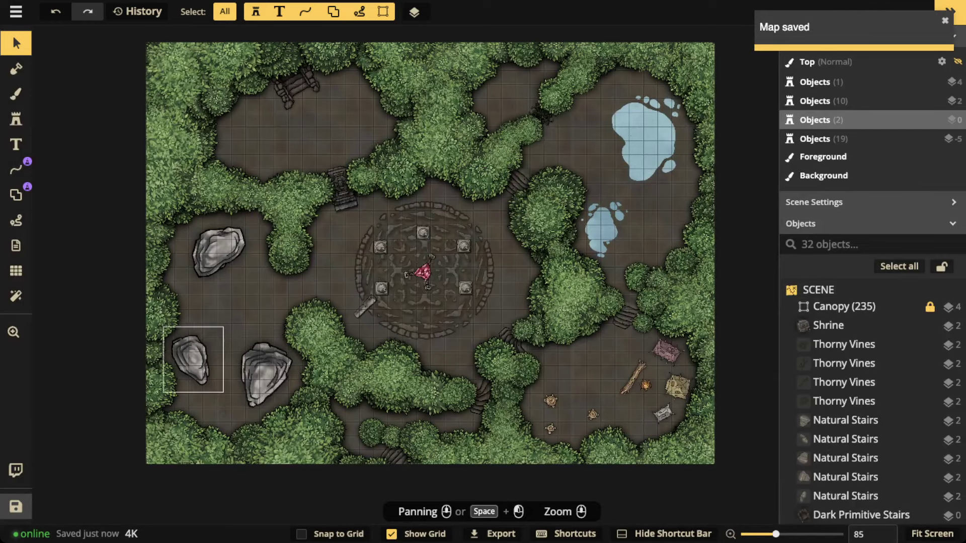
# - Nudge the small boulder in the southwestern clearing slightly east, away from the tree line, and deselect it
pyautogui.moveTo(193, 359); pyautogui.dragTo(200, 359)
pyautogui.press('Escape')
pyautogui.scroll(-1, 355, 269)
pyautogui.moveTo(416, 270); pyautogui.dragTo(420, 301)
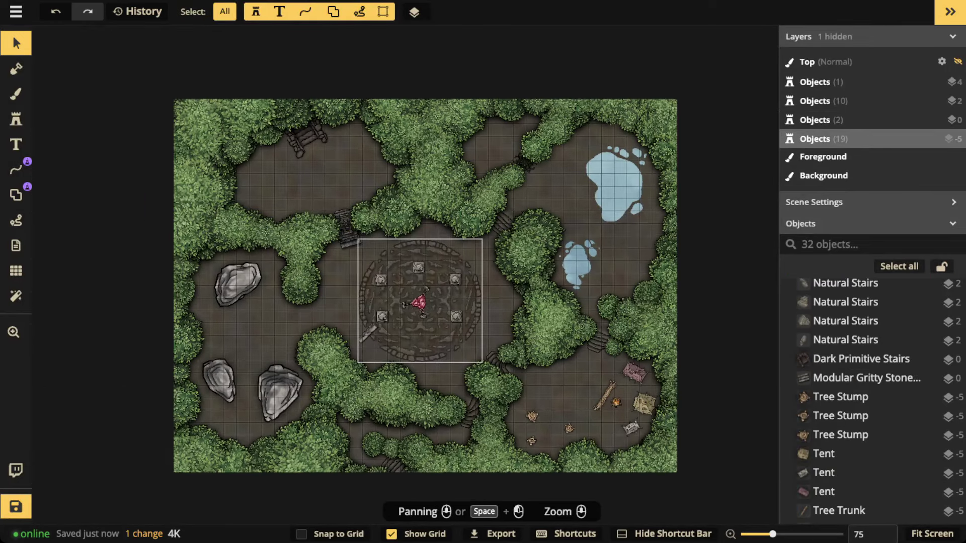
# - Nudge the floating crystal slightly closer to the centre of the summoning circle and deselect it
pyautogui.click(304, 135)
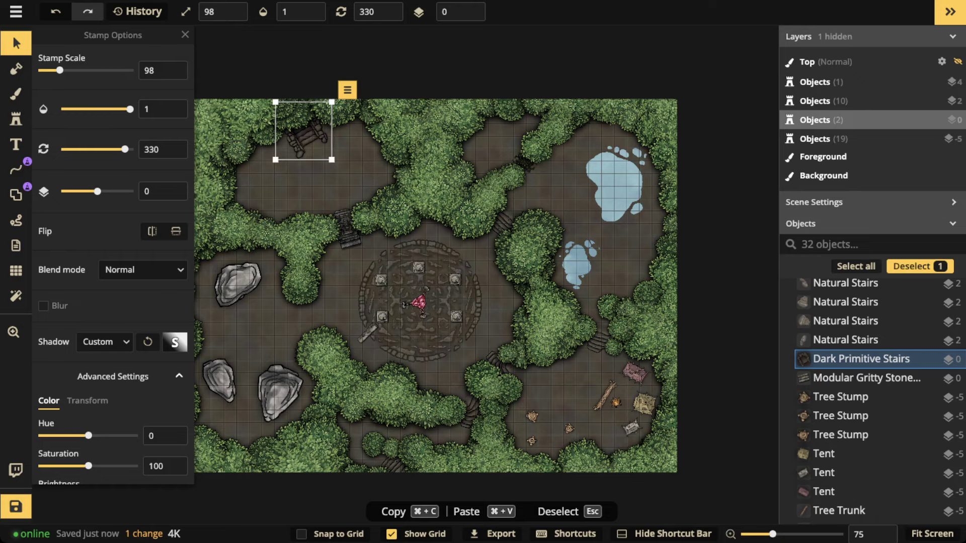
pyautogui.scroll(5, 603, 407)
pyautogui.moveTo(620, 403); pyautogui.dragTo(512, 337)
pyautogui.scroll(5, 511, 338)
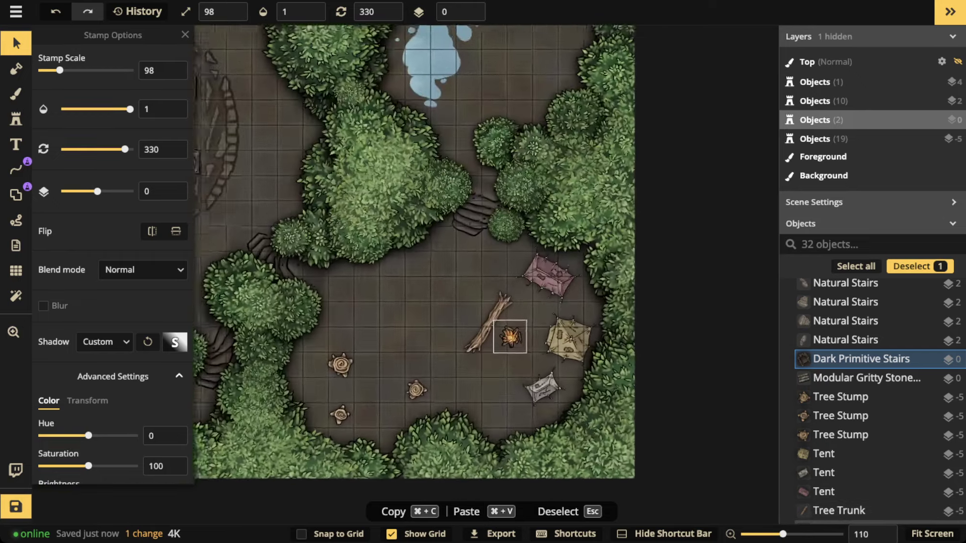
pyautogui.moveTo(221, 176); pyautogui.dragTo(504, 347)
pyautogui.scroll(5, 363, 278)
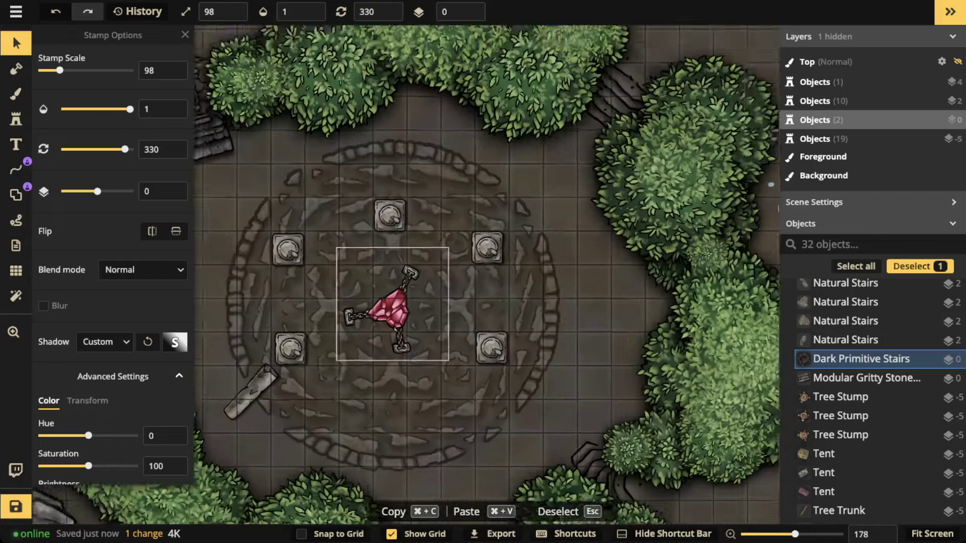
pyautogui.click(363, 277)
pyautogui.press('Escape')
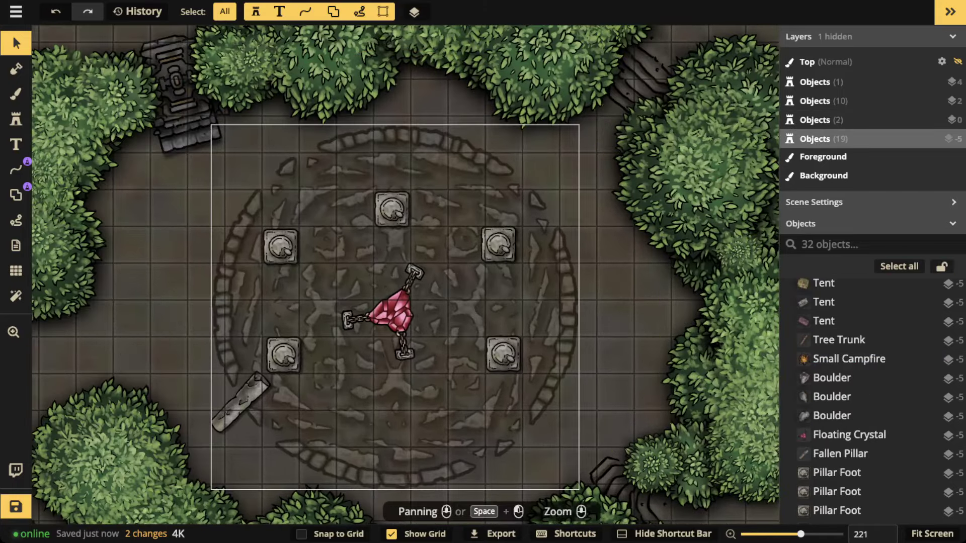
pyautogui.click(849, 435)
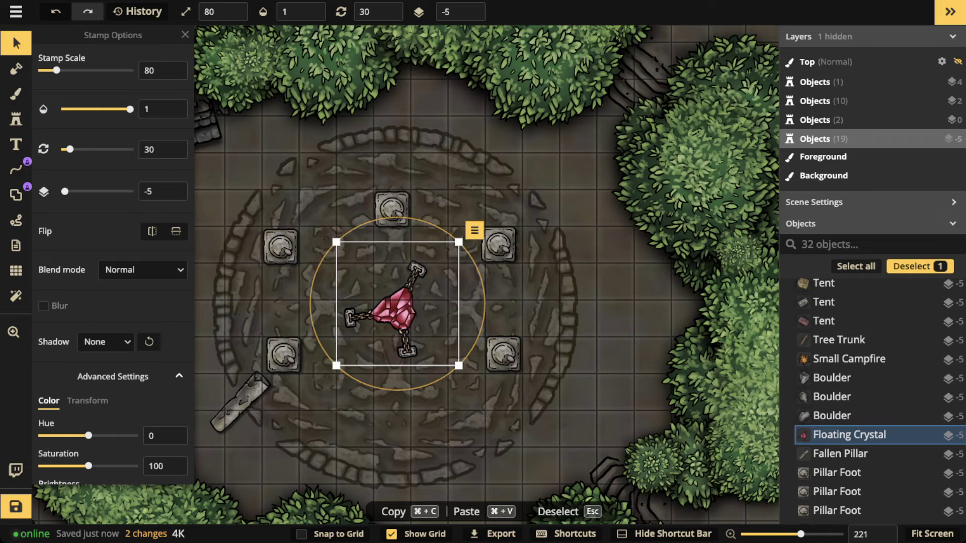
pyautogui.scroll(-8, 335, 186)
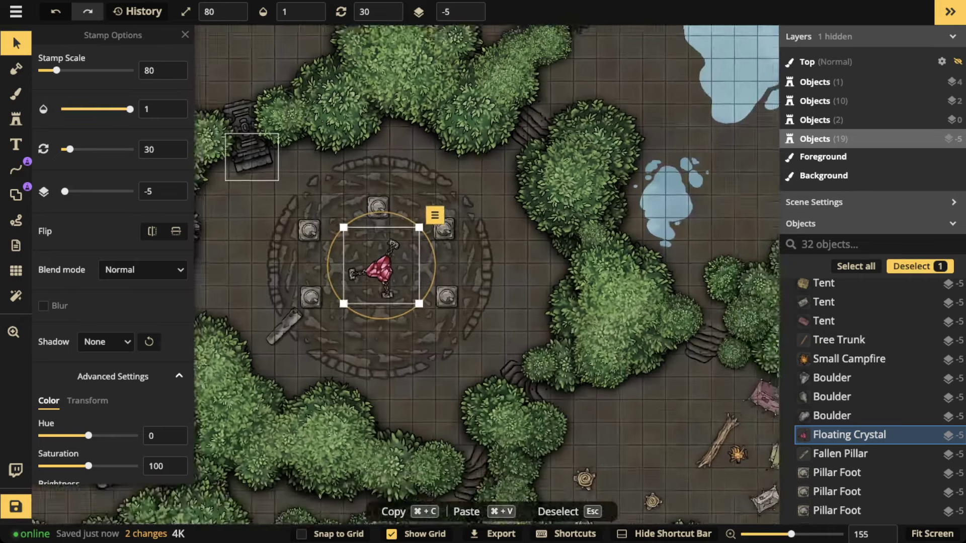
pyautogui.press('Escape')
pyautogui.moveTo(334, 185); pyautogui.dragTo(391, 205)
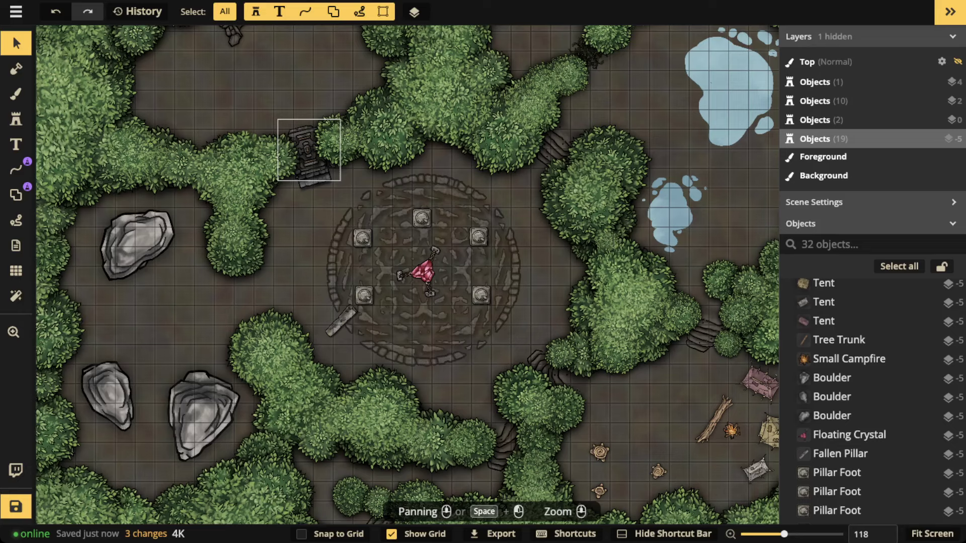
# - Search the Watercolor Battlemaps textures for "alpha" to find an overlay for the background brush
pyautogui.click(16, 94)
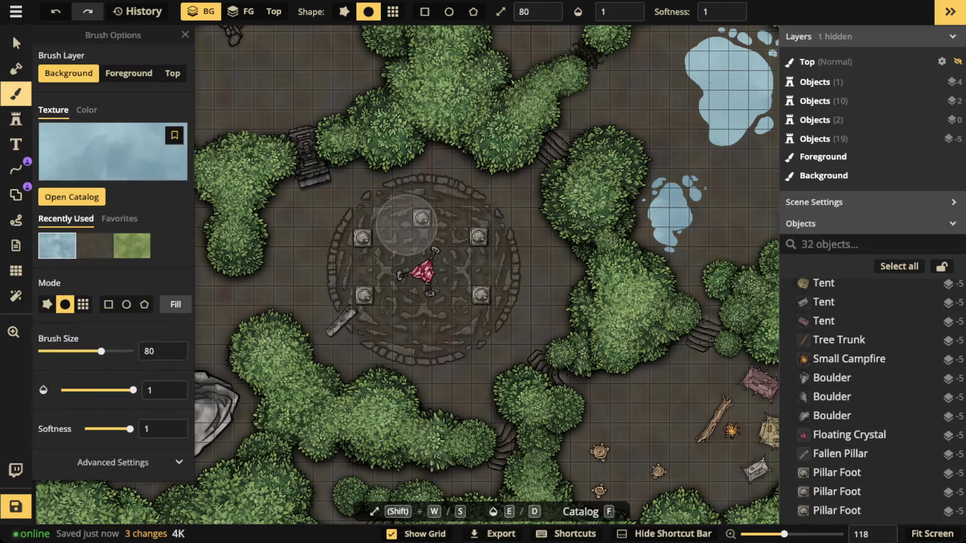
pyautogui.click(113, 151)
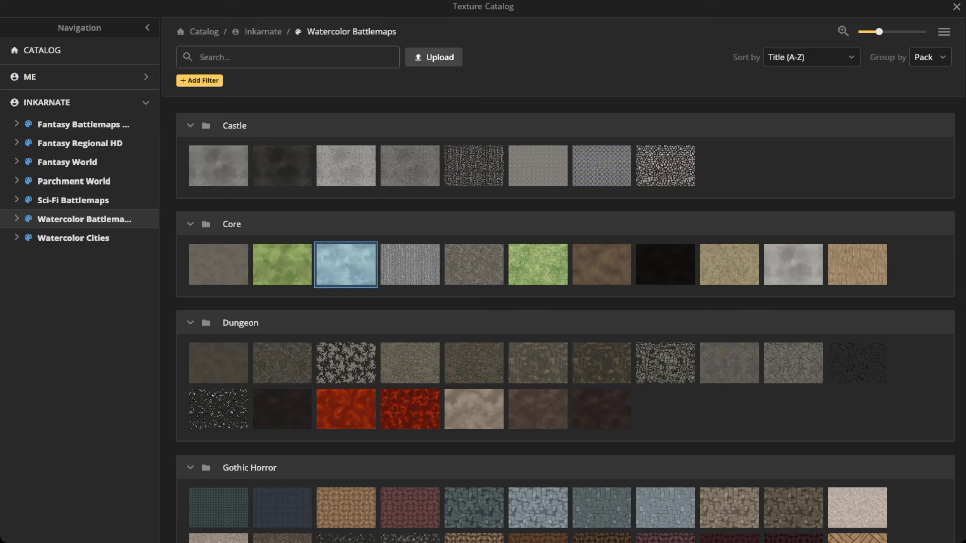
pyautogui.write('alpha')
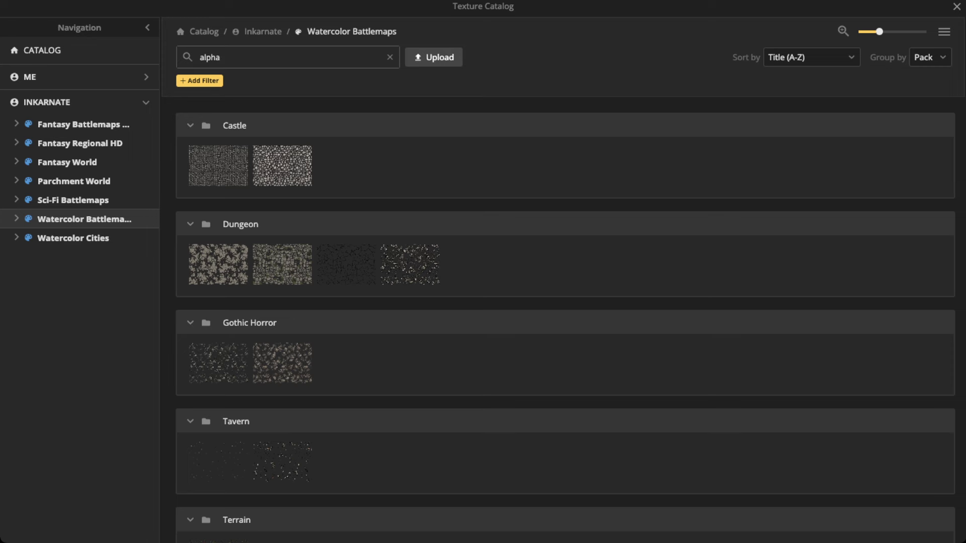
pyautogui.scroll(-3, 219, 166)
pyautogui.scroll(3, 282, 201)
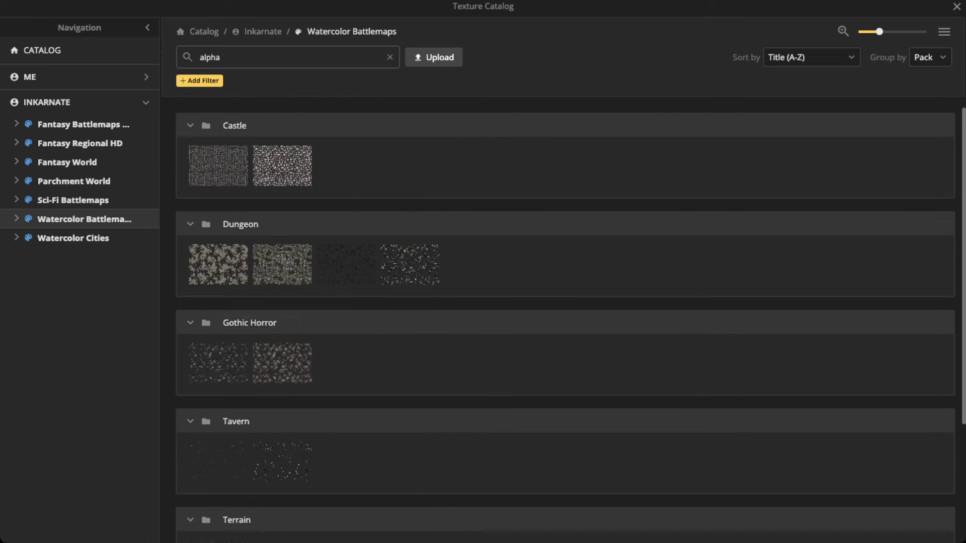
# - Compare the alpha textures and choose Dungeon Plates Alpha for the background brush
pyautogui.moveTo(217, 166)
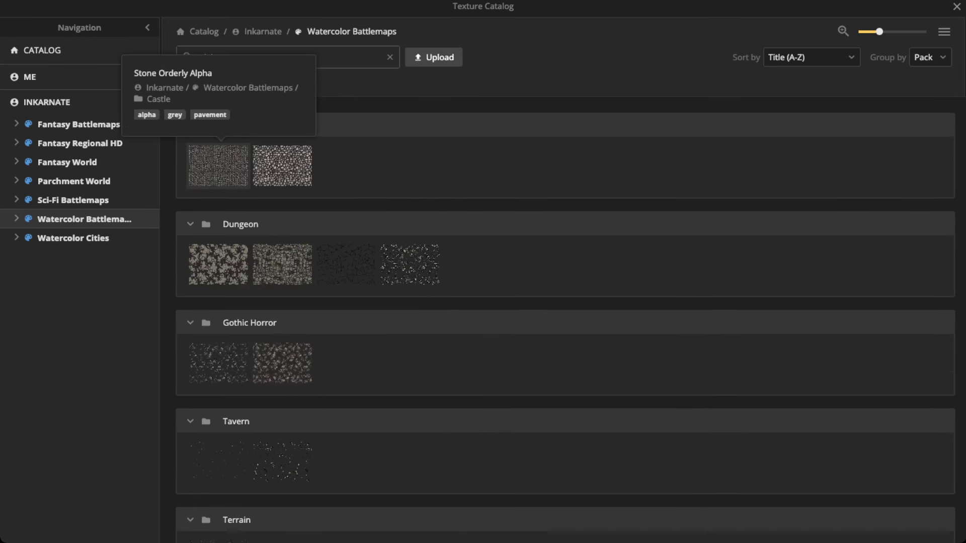
pyautogui.moveTo(282, 166)
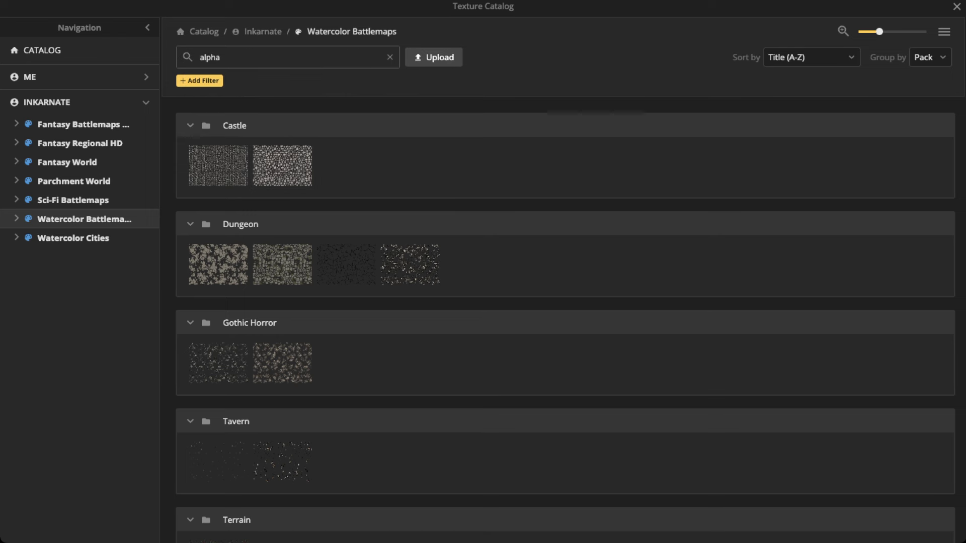
pyautogui.moveTo(218, 264)
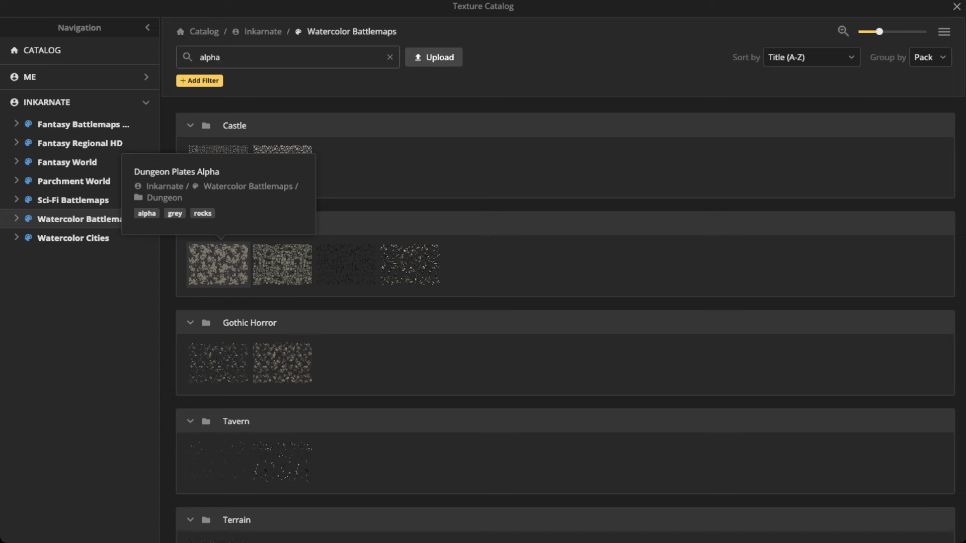
pyautogui.scroll(-3, 563, 322)
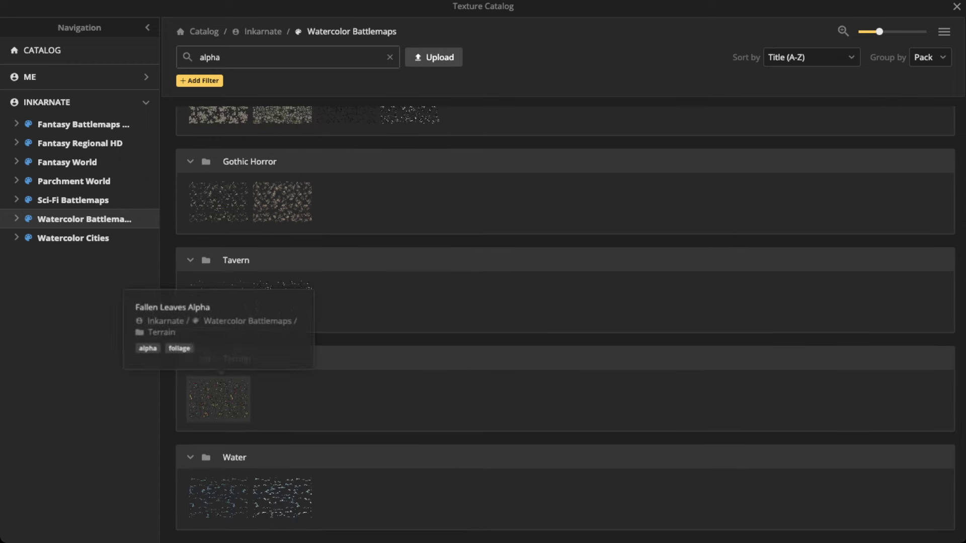
pyautogui.scroll(3, 218, 398)
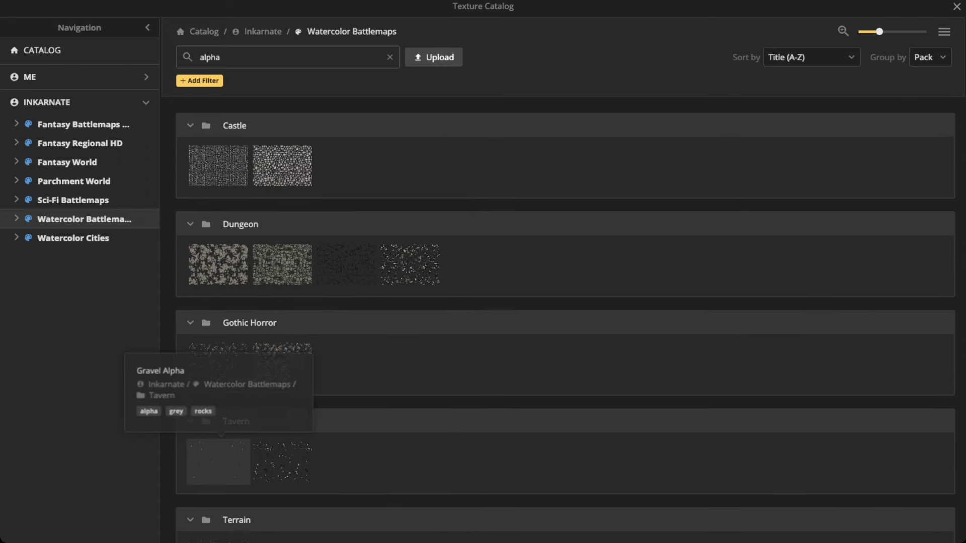
pyautogui.scroll(-3, 571, 324)
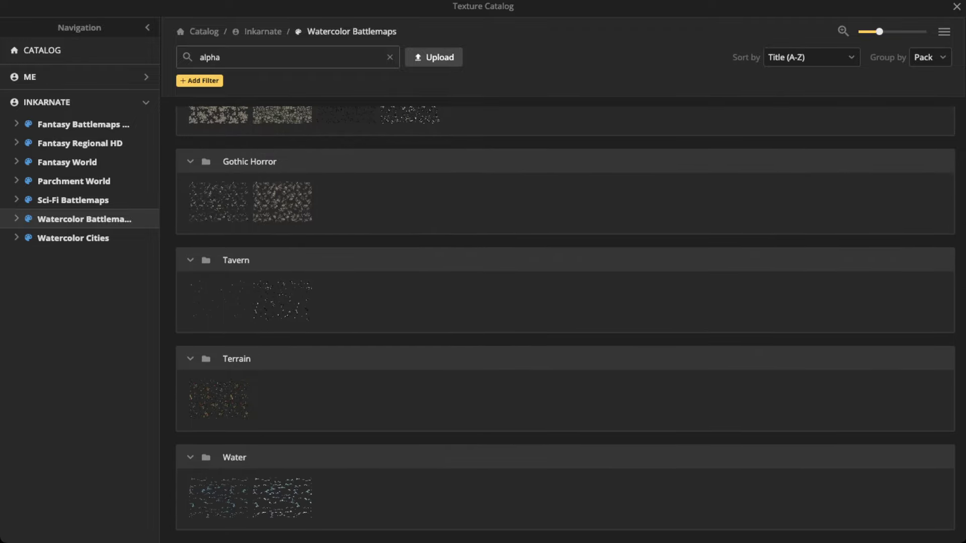
pyautogui.scroll(3, 218, 264)
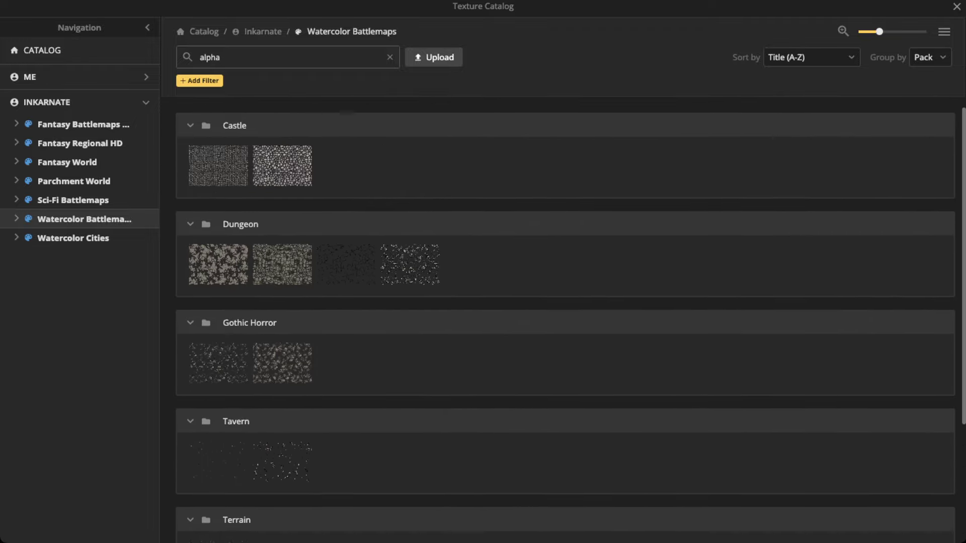
pyautogui.click(218, 264)
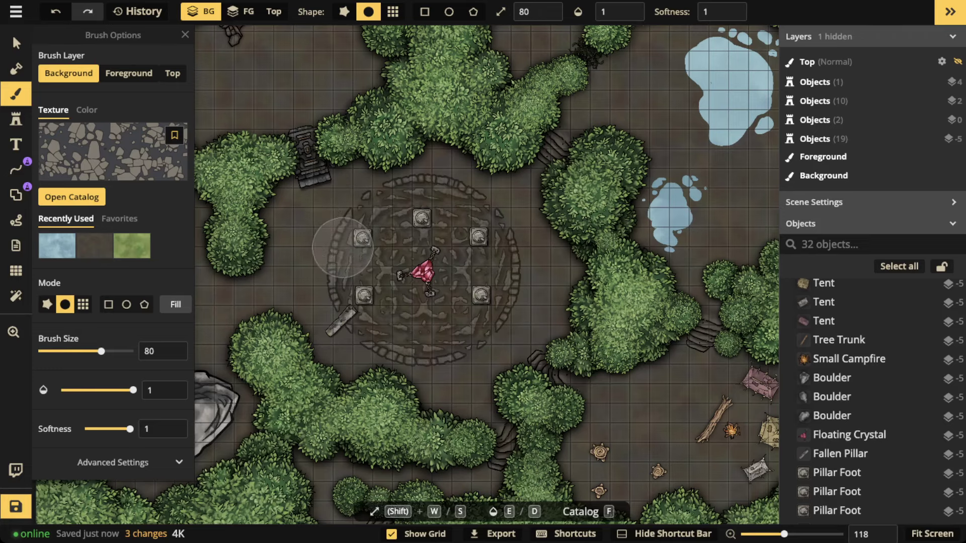
# - Set the background brush size to 50
pyautogui.press('s')
pyautogui.press('s')
pyautogui.press('s')
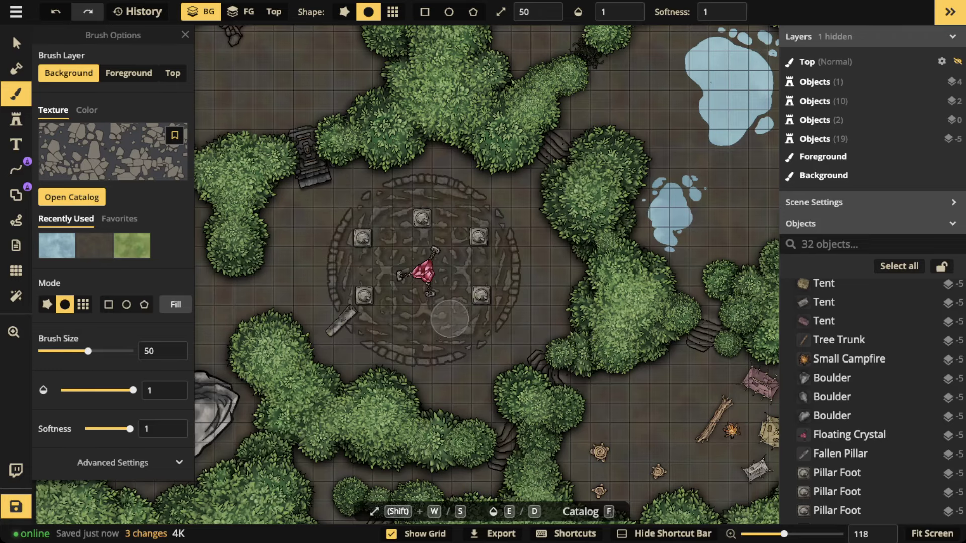
pyautogui.scroll(-2, 442, 315)
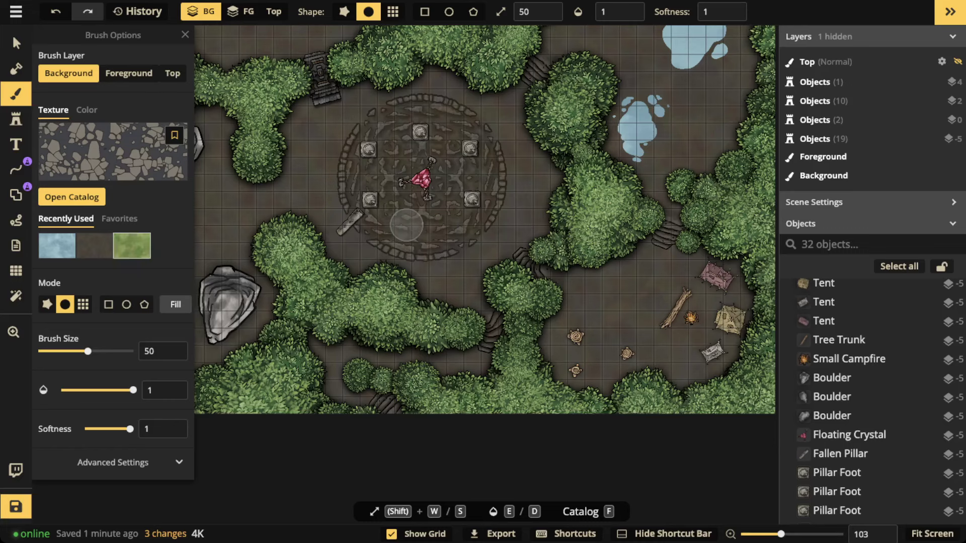
# - Set the cracked stone brush texture's scale to 71.81
pyautogui.click(113, 463)
pyautogui.scroll(-3, 109, 305)
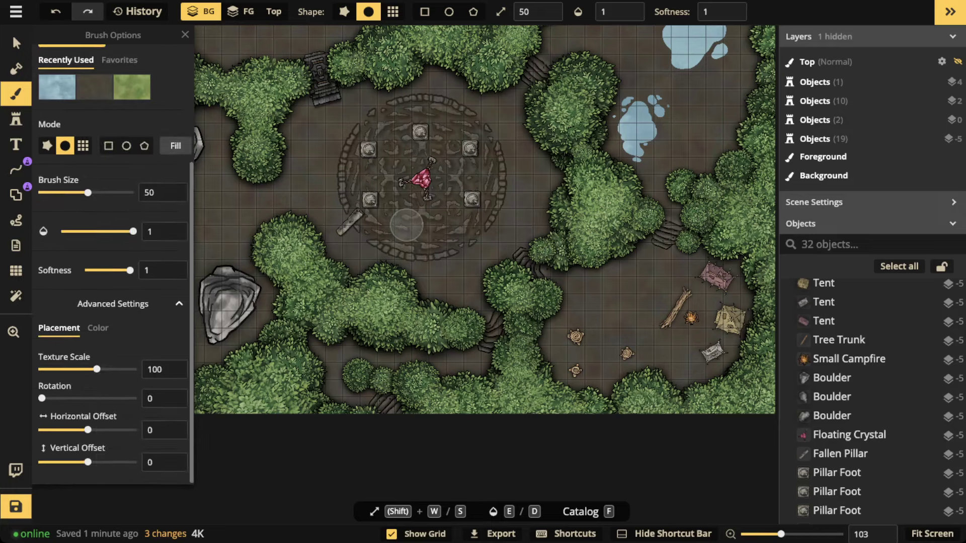
pyautogui.moveTo(97, 370)
pyautogui.mouseDown()
pyautogui.moveTo(87, 369)
pyautogui.moveTo(115, 369)
pyautogui.mouseUp()
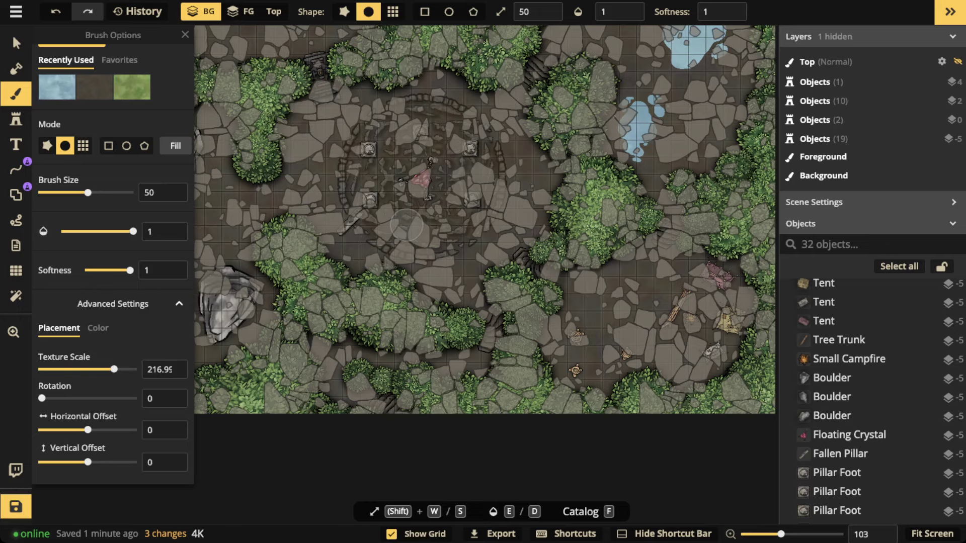
pyautogui.moveTo(114, 369); pyautogui.dragTo(90, 369)
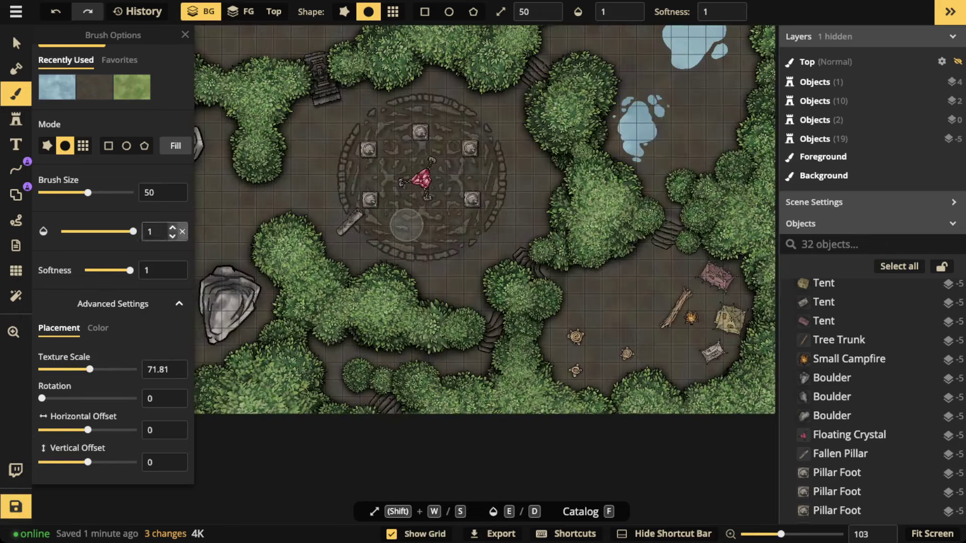
pyautogui.scroll(1, 144, 146)
pyautogui.scroll(3, 145, 158)
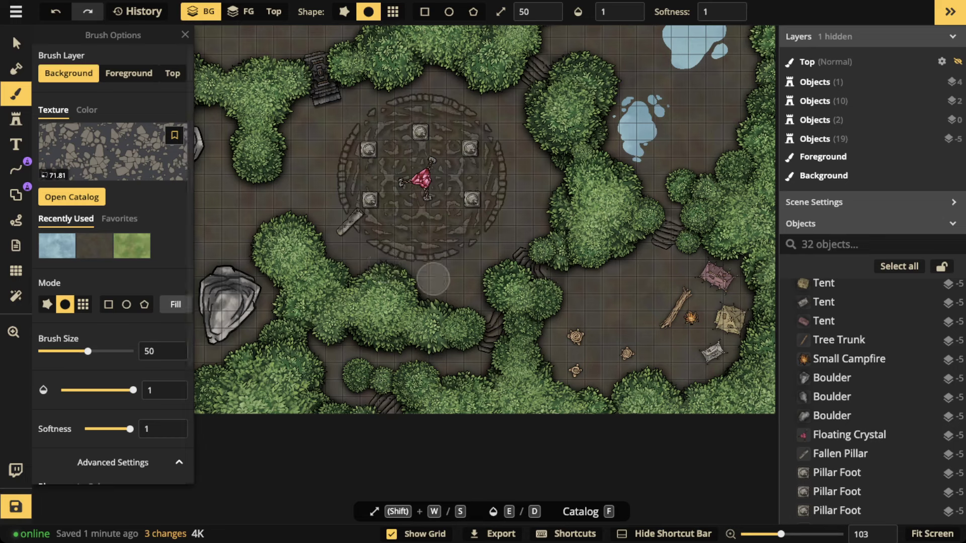
# - Enlarge the brush to 90 and dab the stone texture on the background layer just below the central stone circle
pyautogui.press('w')
pyautogui.press('w')
pyautogui.press('w')
pyautogui.press('w')
pyautogui.click(439, 280)
pyautogui.click(448, 287)
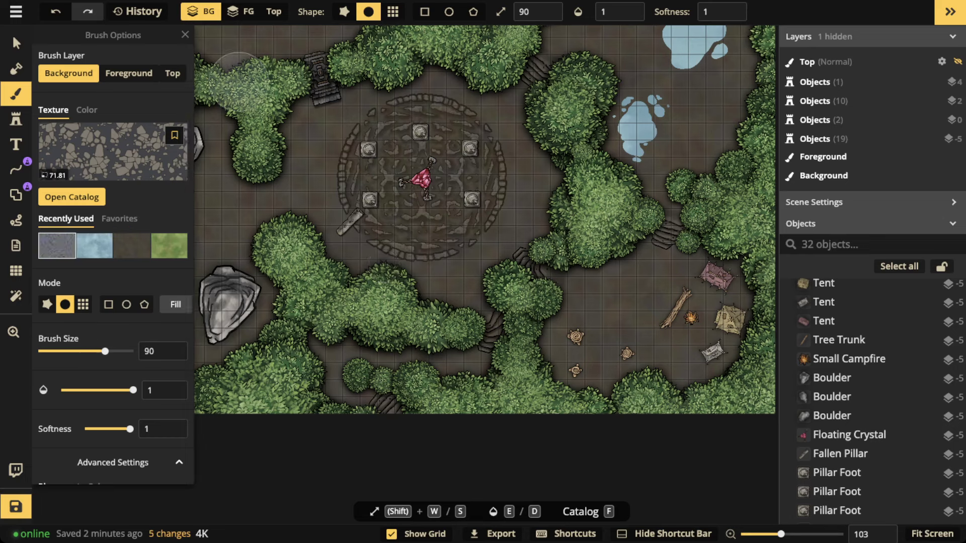
# - Switch the brush to the foreground layer and paint a cracked stone patch between the central circle and the southeastern steps
pyautogui.click(243, 12)
pyautogui.click(429, 252)
pyautogui.click(433, 275)
pyautogui.click(449, 284)
pyautogui.click(463, 293)
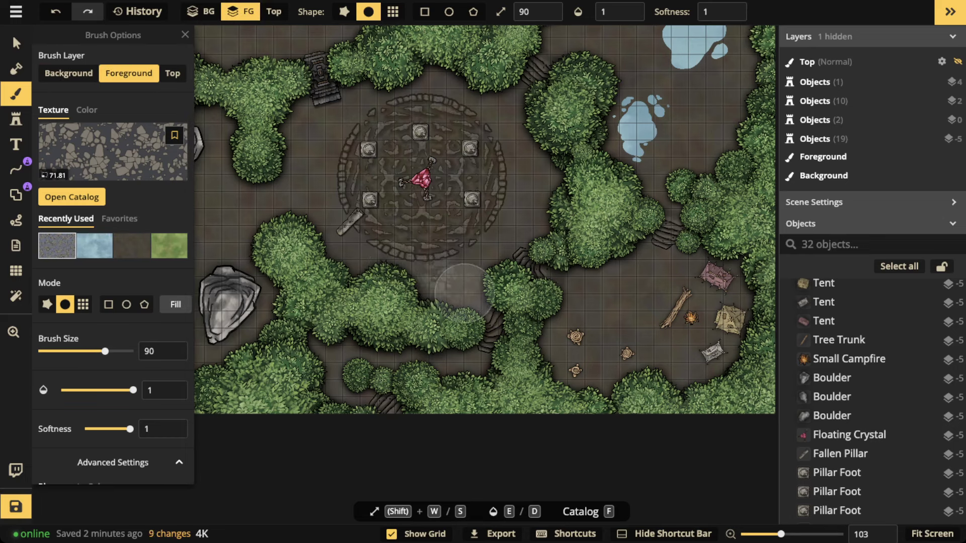
pyautogui.click(481, 300)
pyautogui.click(483, 306)
# - Paint the stone texture along the narrow southern path, down to the steps at the map's lower edge
pyautogui.click(487, 355)
pyautogui.click(477, 363)
pyautogui.click(460, 364)
pyautogui.click(450, 363)
pyautogui.click(407, 353)
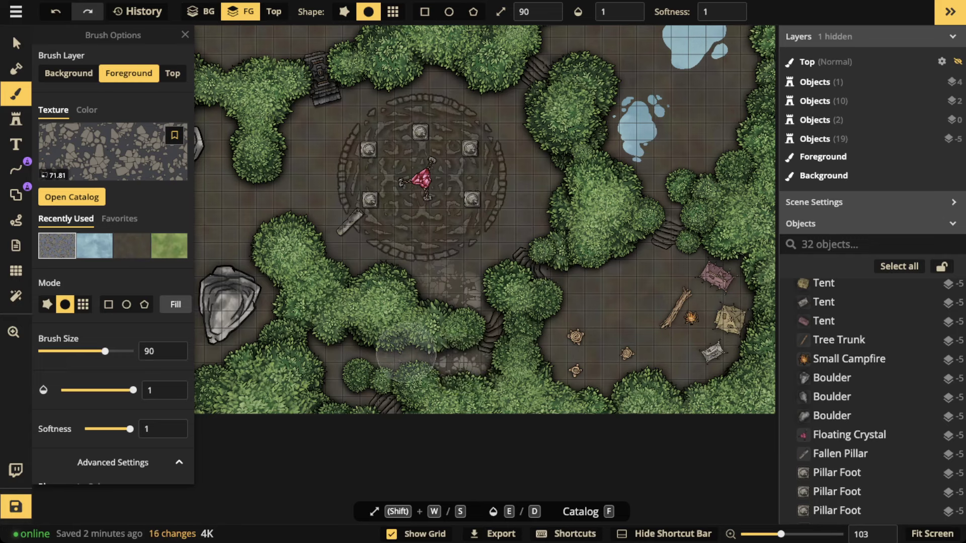
pyautogui.click(393, 351)
pyautogui.click(377, 351)
pyautogui.click(346, 346)
pyautogui.click(332, 373)
pyautogui.click(333, 383)
pyautogui.click(346, 388)
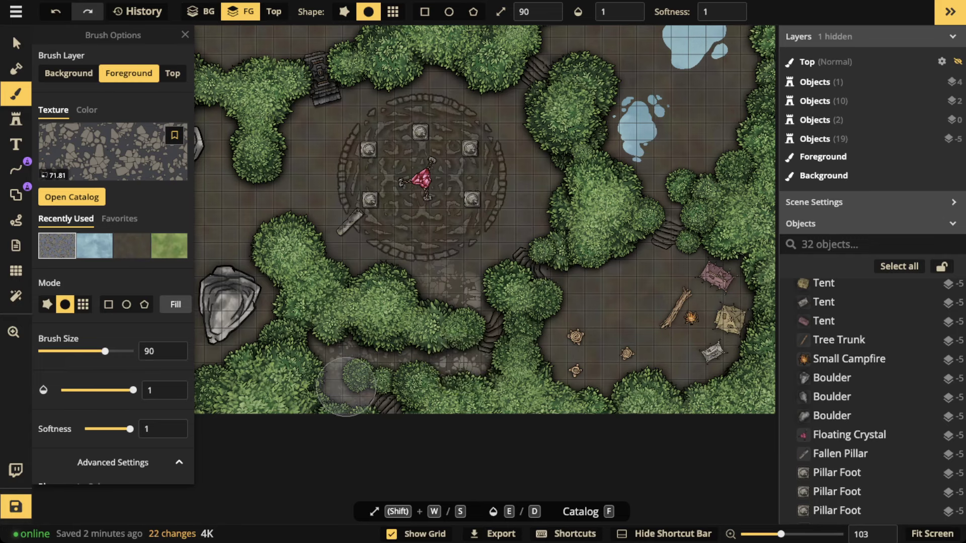
pyautogui.click(362, 393)
pyautogui.scroll(-3, 514, 345)
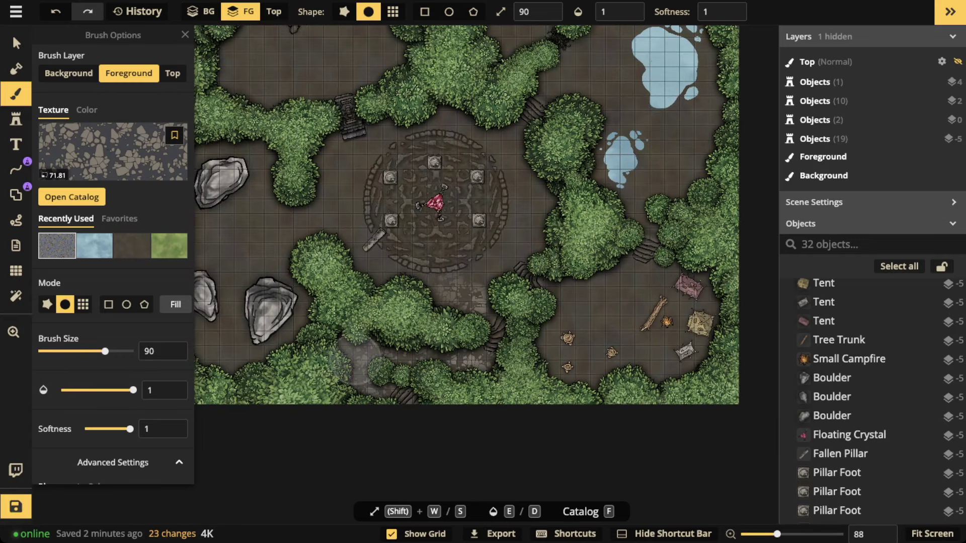
pyautogui.click(362, 370)
pyautogui.click(387, 385)
# - Paint stone patches around the central circle, through the western boulder clearing and into the northwestern clearing
pyautogui.click(477, 267)
pyautogui.moveTo(397, 273)
pyautogui.mouseDown()
pyautogui.moveTo(355, 239)
pyautogui.moveTo(335, 198)
pyautogui.moveTo(363, 148)
pyautogui.moveTo(371, 138)
pyautogui.moveTo(488, 126)
pyautogui.moveTo(522, 160)
pyautogui.moveTo(532, 199)
pyautogui.moveTo(524, 241)
pyautogui.moveTo(491, 272)
pyautogui.moveTo(332, 230)
pyautogui.moveTo(329, 217)
pyautogui.moveTo(261, 237)
pyautogui.moveTo(224, 233)
pyautogui.moveTo(221, 252)
pyautogui.moveTo(233, 259)
pyautogui.moveTo(254, 254)
pyautogui.moveTo(246, 224)
pyautogui.mouseUp()
pyautogui.moveTo(332, 126); pyautogui.dragTo(339, 108)
pyautogui.press('space')
pyautogui.moveTo(339, 66)
pyautogui.mouseDown()
pyautogui.moveTo(379, 197)
pyautogui.moveTo(353, 147)
pyautogui.mouseUp()
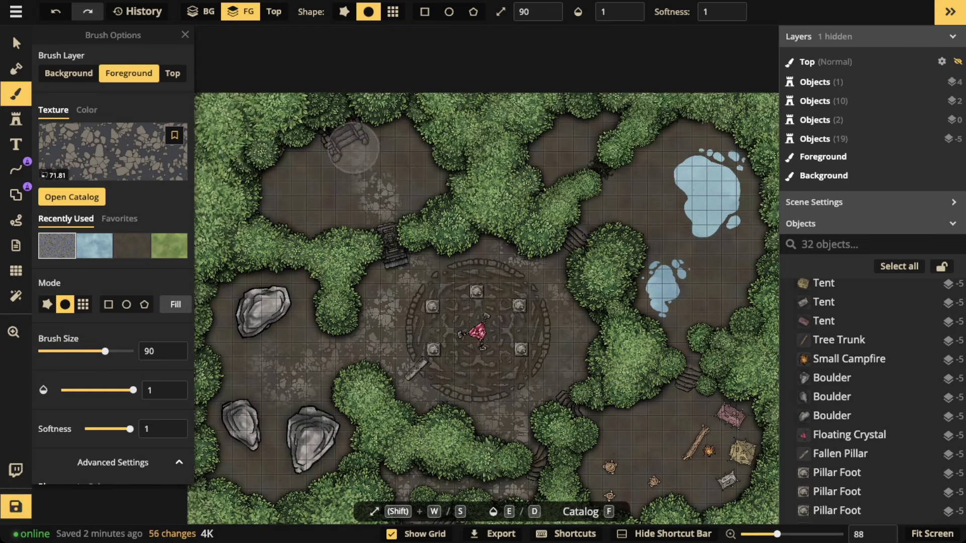
# - Paint stone patches across the northeastern pond clearing, from its western steps to its southern exit
pyautogui.press('space')
pyautogui.moveTo(629, 211)
pyautogui.mouseDown()
pyautogui.moveTo(478, 207)
pyautogui.moveTo(495, 195)
pyautogui.moveTo(518, 231)
pyautogui.moveTo(574, 242)
pyautogui.moveTo(568, 281)
pyautogui.mouseUp()
pyautogui.click(442, 209)
pyautogui.click(453, 202)
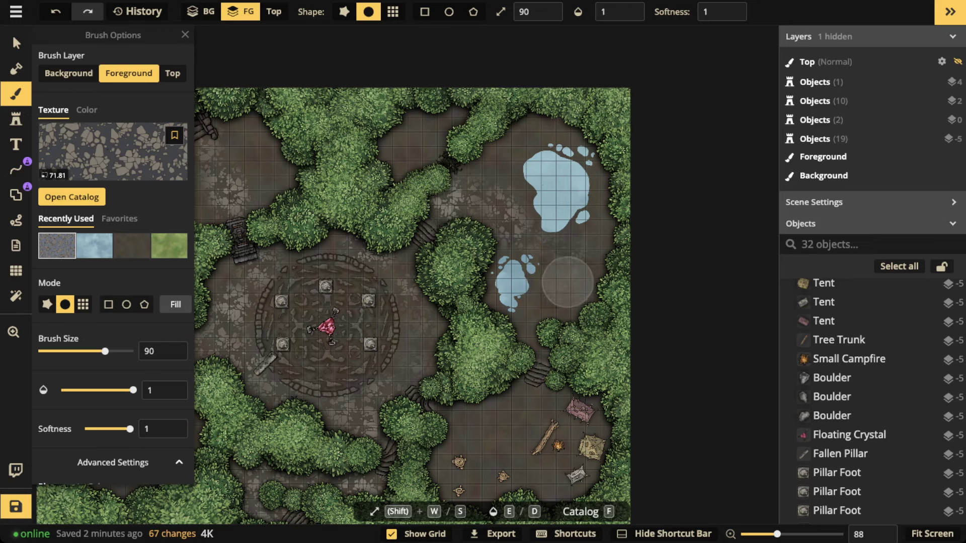
pyautogui.click(530, 326)
pyautogui.click(536, 334)
pyautogui.click(537, 336)
# - Paint stone patches through the southeastern campsite clearing, around the campfire and tents
pyautogui.press('space')
pyautogui.moveTo(435, 440)
pyautogui.mouseDown()
pyautogui.moveTo(441, 310)
pyautogui.moveTo(528, 297)
pyautogui.moveTo(536, 242)
pyautogui.moveTo(556, 308)
pyautogui.mouseUp()
pyautogui.click(559, 326)
pyautogui.click(583, 327)
pyautogui.click(583, 321)
pyautogui.click(567, 300)
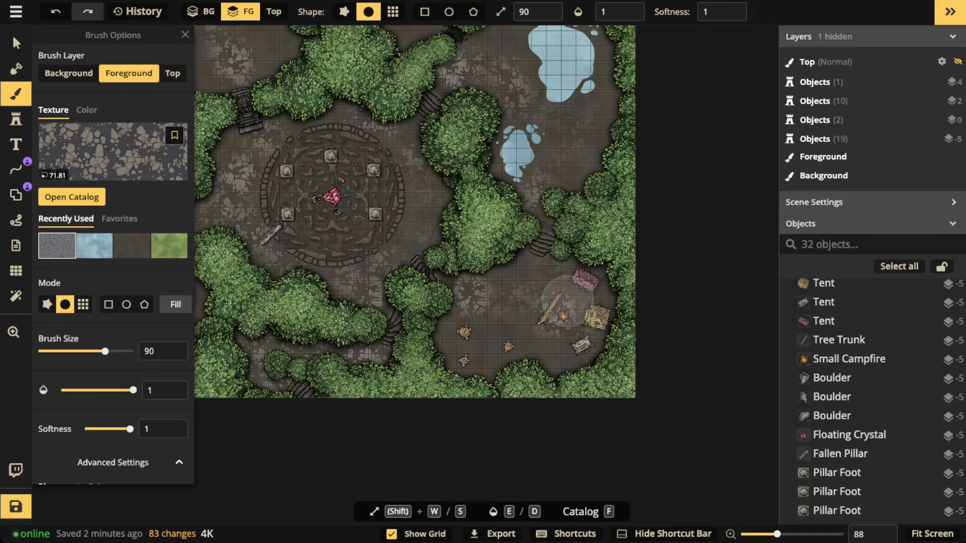
pyautogui.click(563, 299)
# - Touch up the stone ground with a few dabs in the boulder clearing and around the central circle
pyautogui.scroll(-1, 430, 260)
pyautogui.scroll(-5, 439, 253)
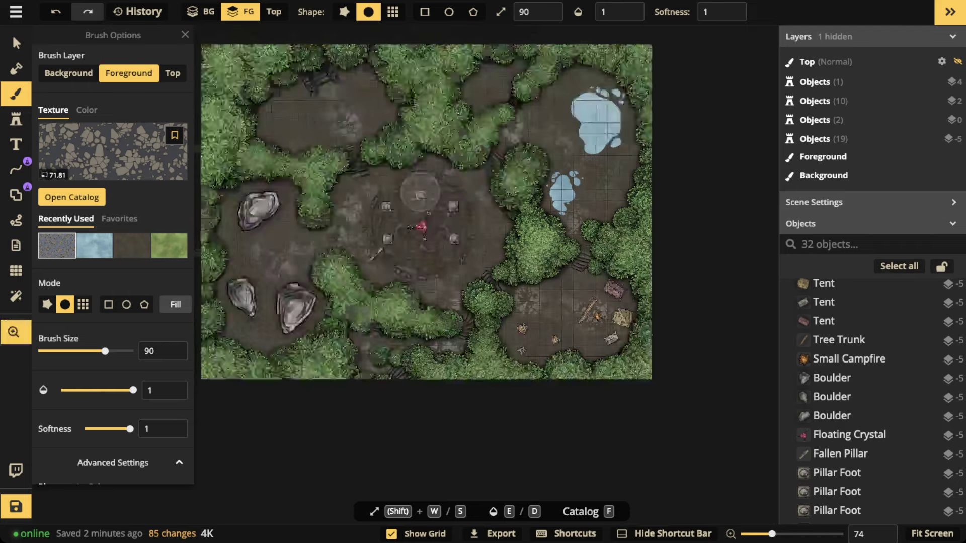
pyautogui.click(408, 314)
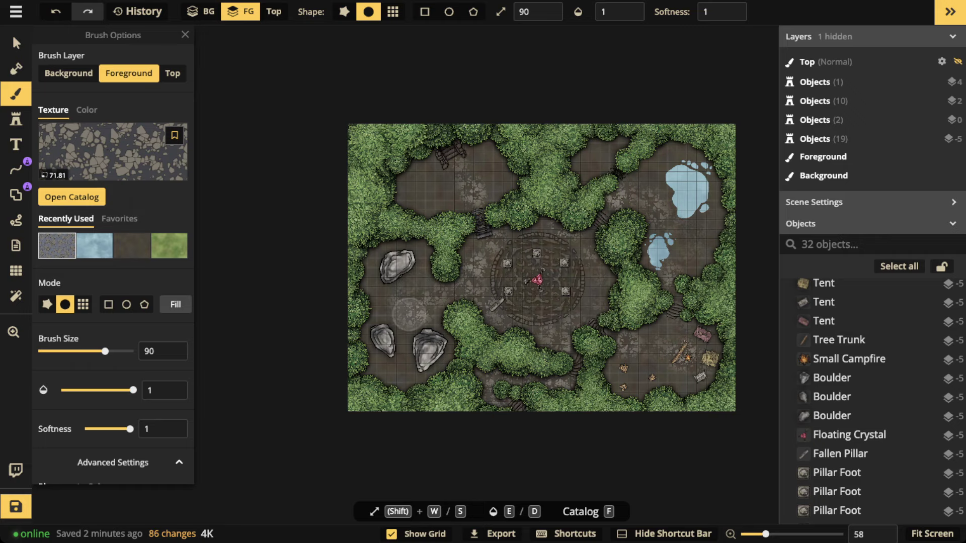
pyautogui.scroll(1, 585, 254)
pyautogui.click(596, 287)
pyautogui.click(549, 295)
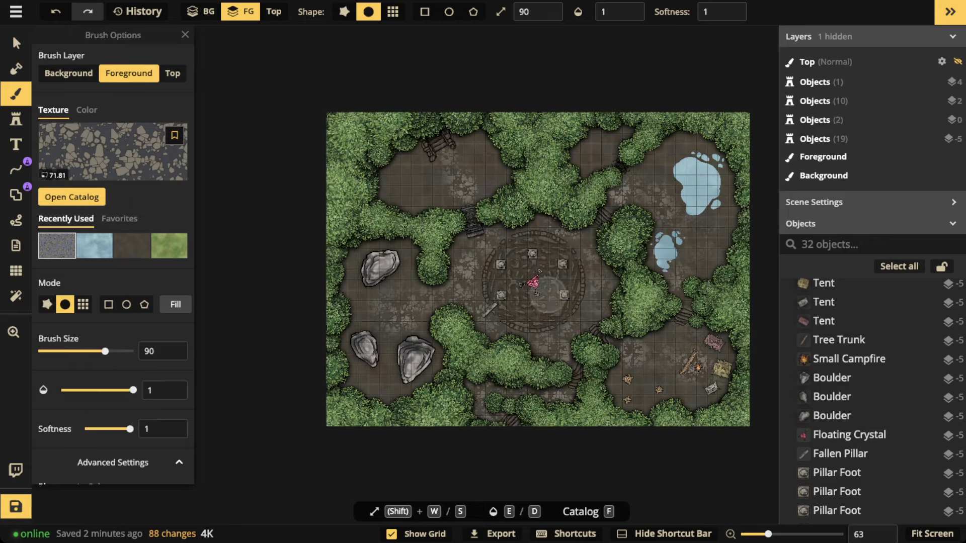
# - Hide the map's grid and inspect the painted stone ground around the central circle
pyautogui.scroll(-1, 358, 211)
pyautogui.scroll(1, 424, 219)
pyautogui.scroll(7, 425, 208)
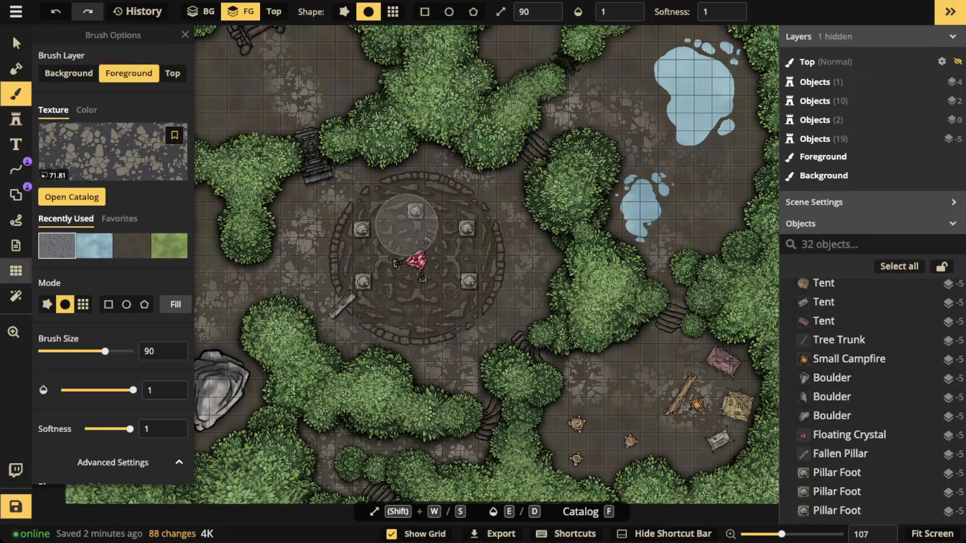
pyautogui.click(16, 271)
pyautogui.click(215, 12)
pyautogui.scroll(-4, 370, 63)
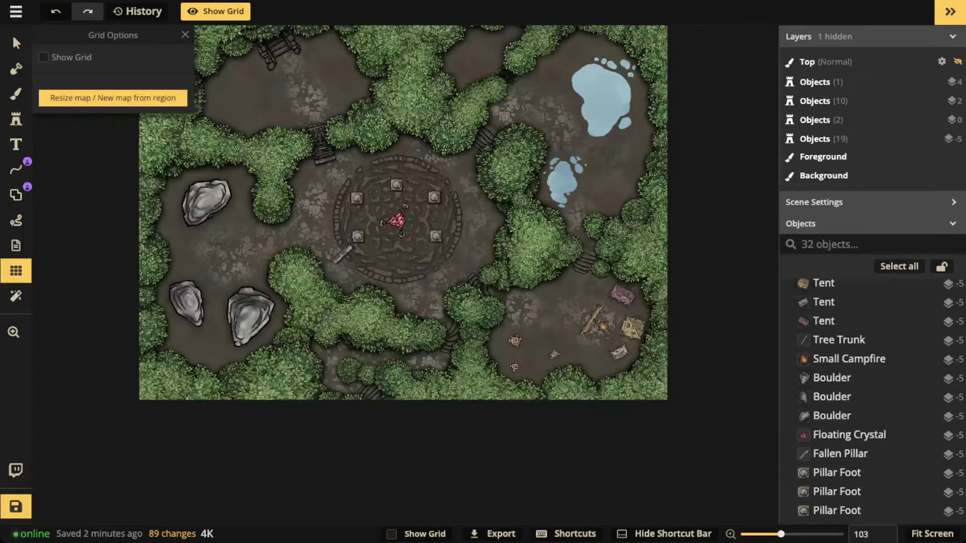
pyautogui.moveTo(370, 63); pyautogui.dragTo(398, 186)
pyautogui.scroll(5, 454, 518)
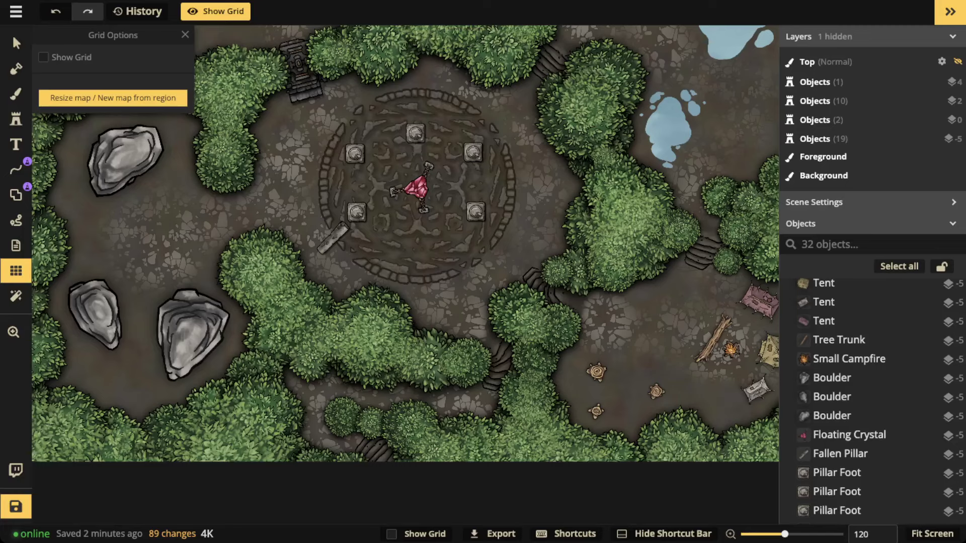
# - Look over the alpha ground textures in the Watercolor Battlemaps catalog, including Dungeon Floor Alpha
pyautogui.click(16, 94)
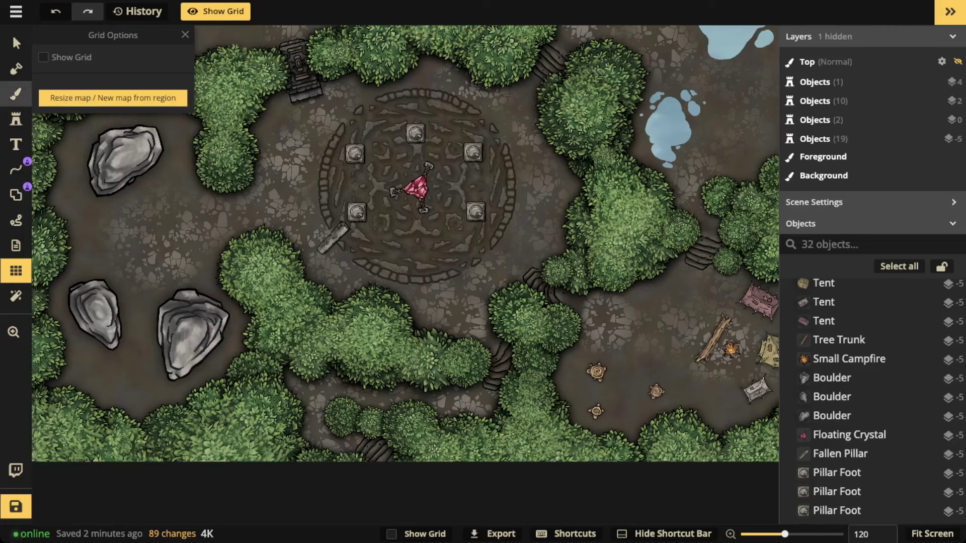
pyautogui.click(72, 197)
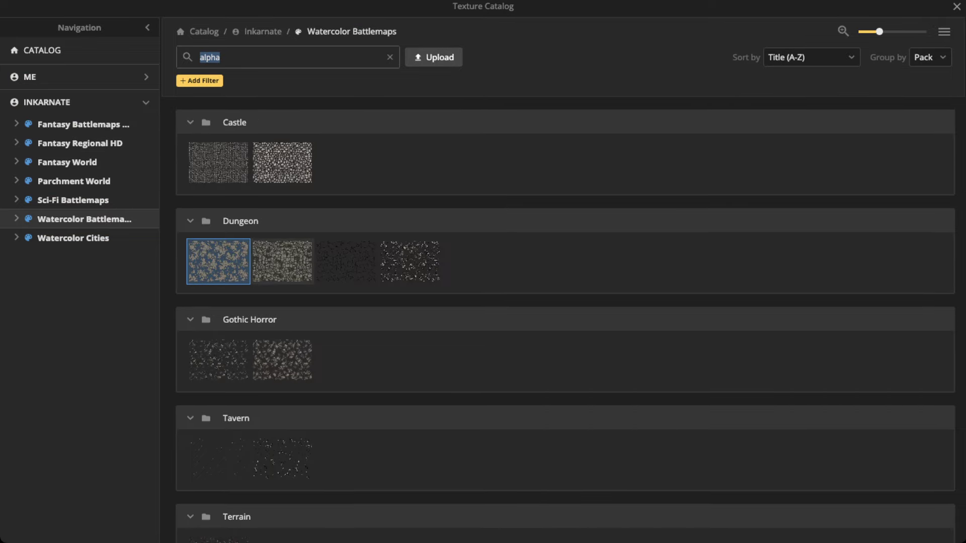
pyautogui.scroll(-3, 564, 317)
pyautogui.scroll(3, 218, 398)
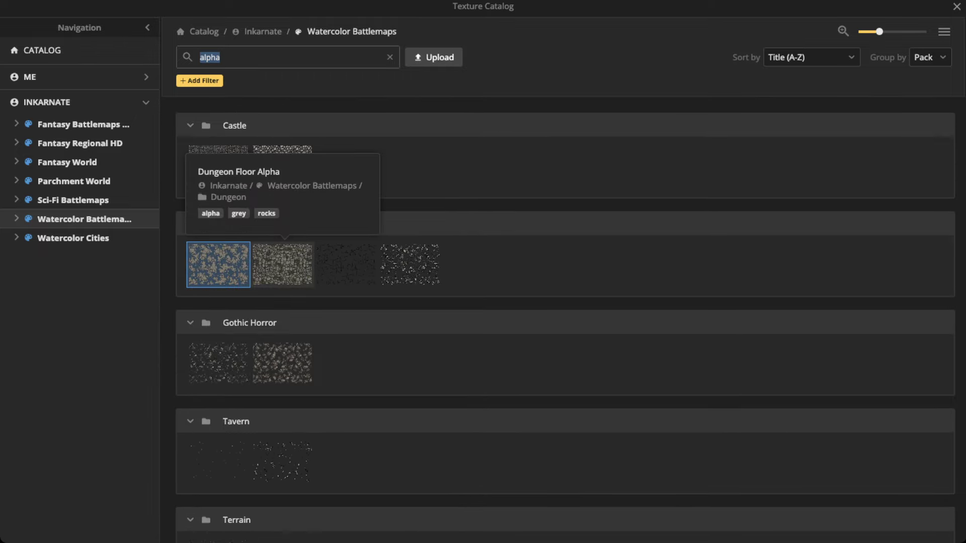
pyautogui.click(282, 264)
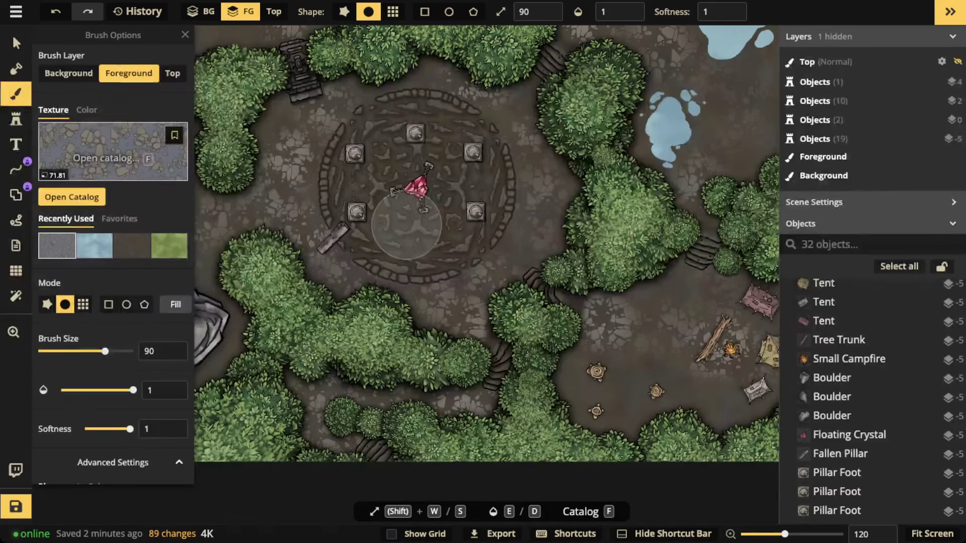
# - Search the texture catalog for "grass" and choose the third grass texture in the Terrain group for the brush
pyautogui.click(169, 245)
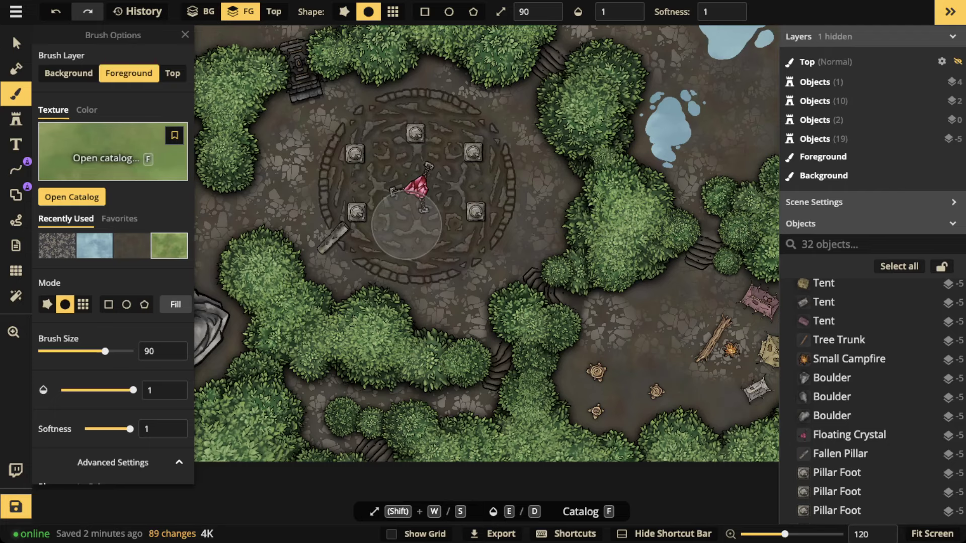
pyautogui.write('f')
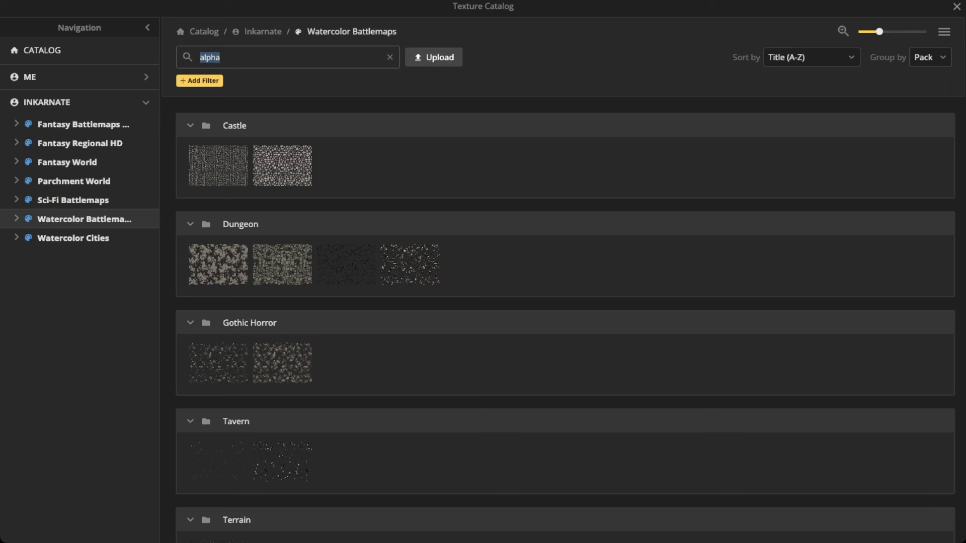
pyautogui.write('grass')
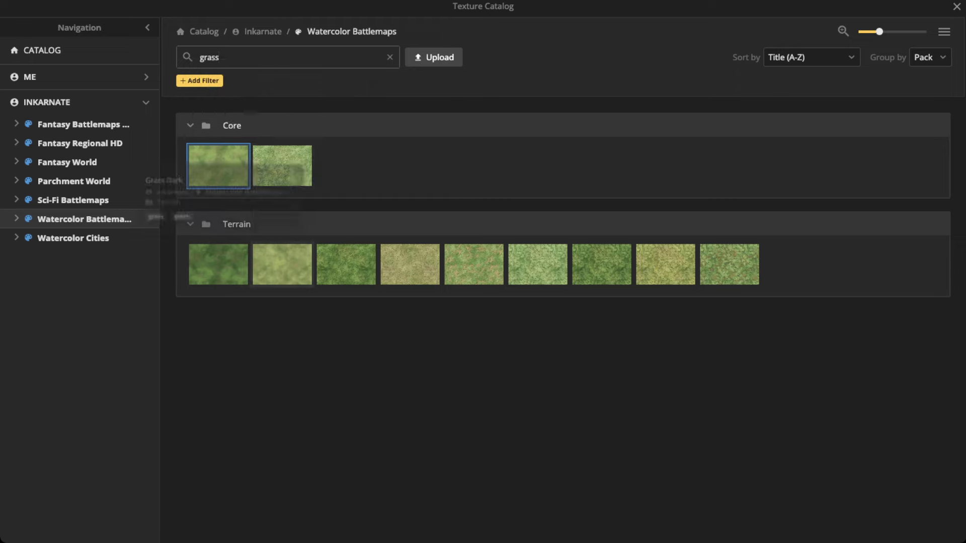
pyautogui.click(346, 264)
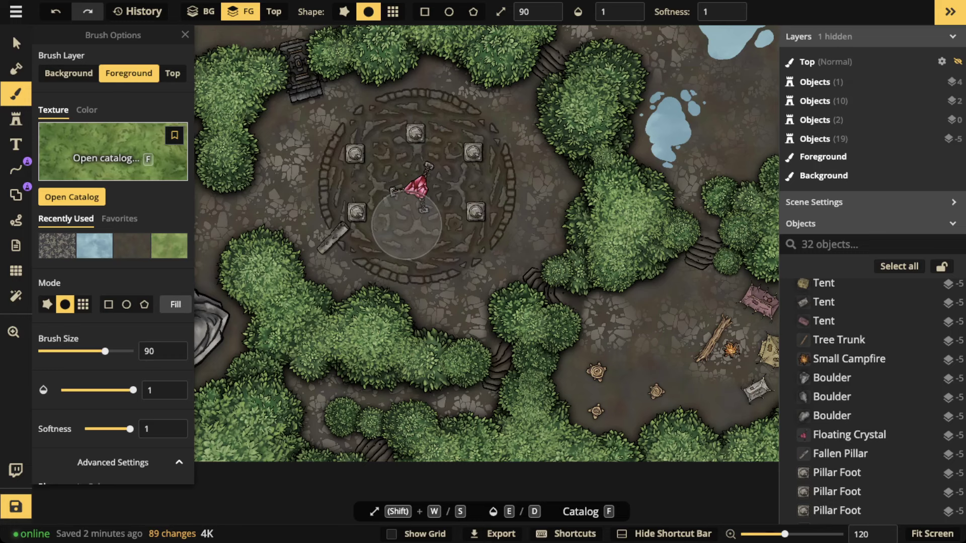
# - Set the grass brush to size 68, texture scale 44.68 and opacity 0.4
pyautogui.press('s')
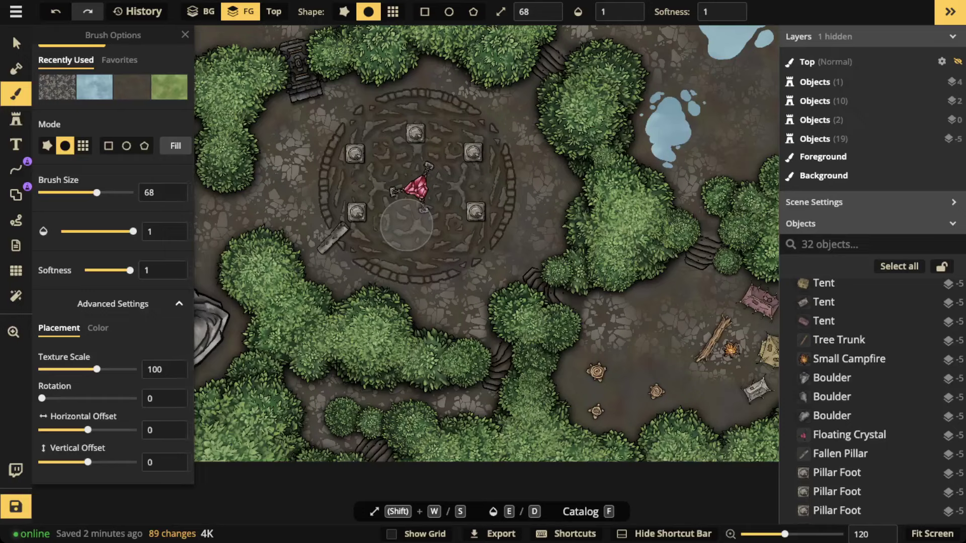
pyautogui.hotkey('shift', 's')
pyautogui.hotkey('shift', 's')
pyautogui.hotkey('shift', 's')
pyautogui.hotkey('shift', 's')
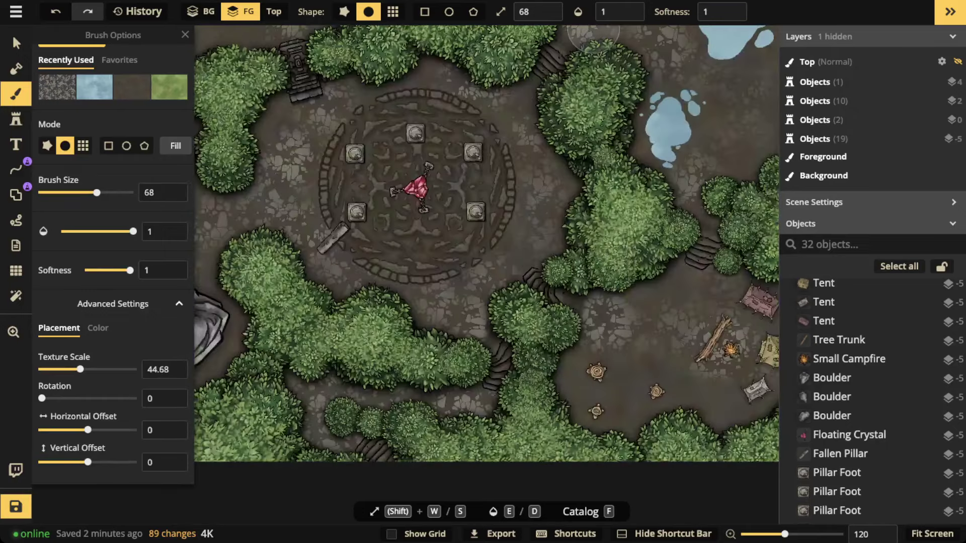
pyautogui.click(611, 11)
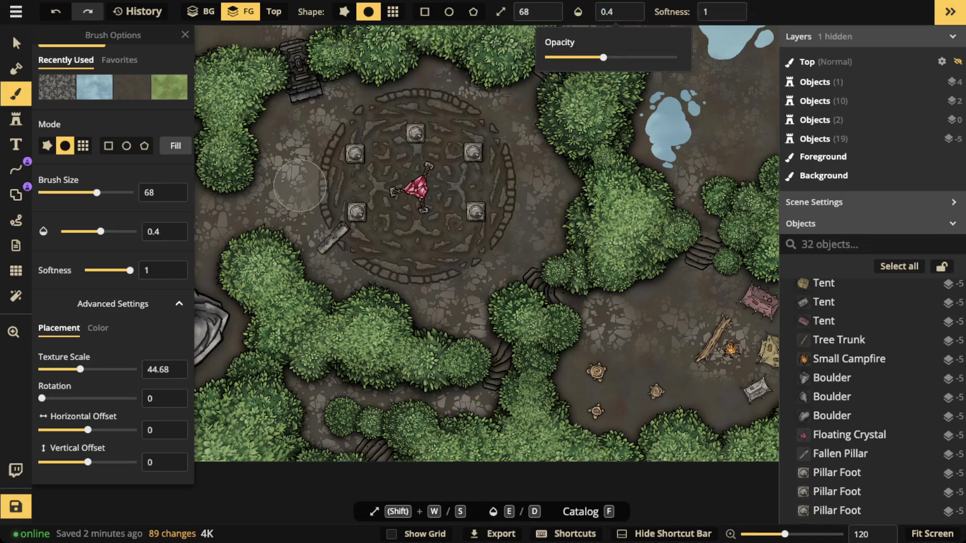
# - Reduce the brush size to 48 and paint faint grass patches around the three boulders in the western clearing
pyautogui.press('space')
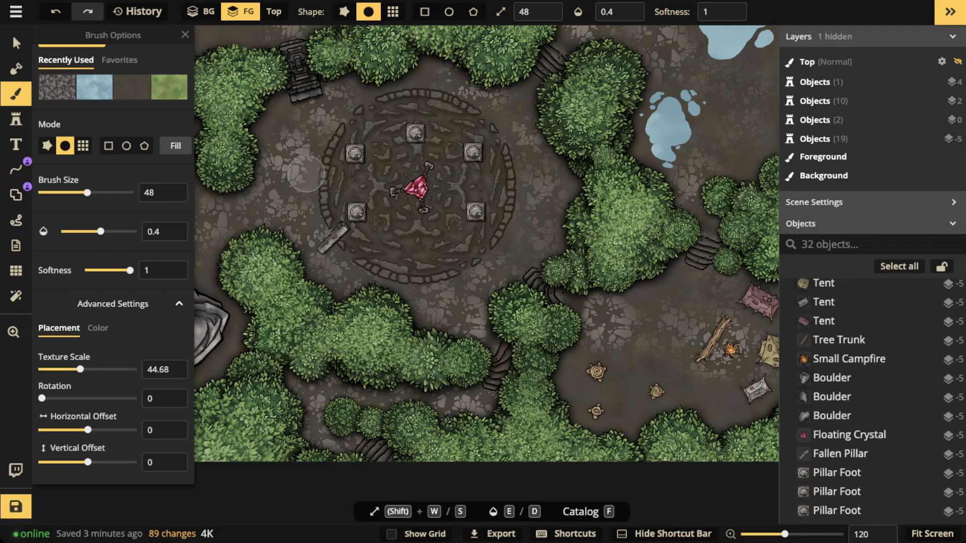
pyautogui.scroll(-1, 268, 139)
pyautogui.moveTo(267, 138); pyautogui.dragTo(340, 303)
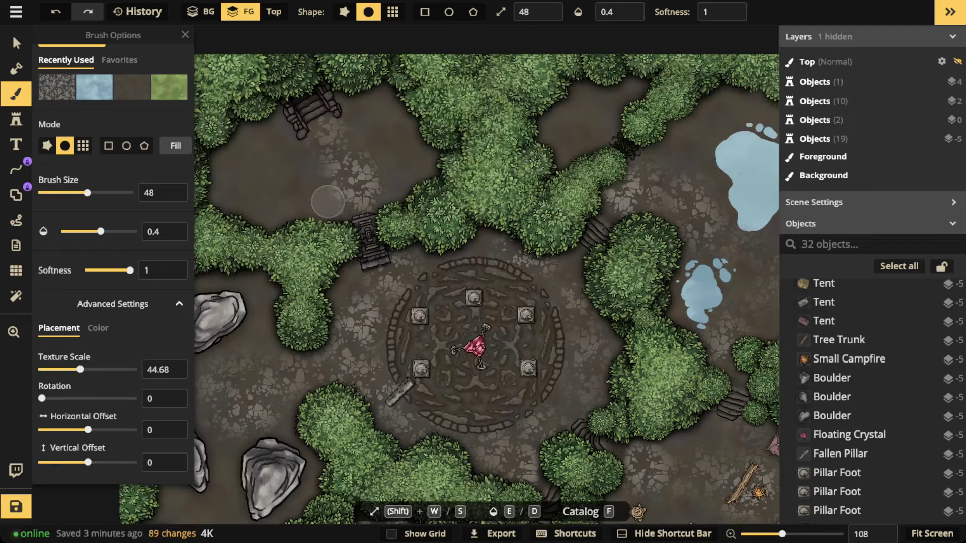
pyautogui.moveTo(352, 383); pyautogui.dragTo(515, 232)
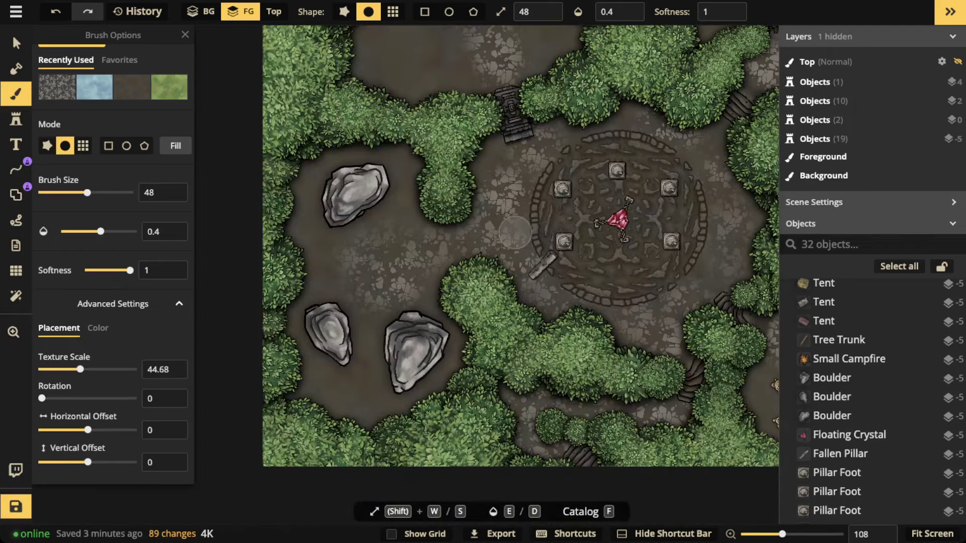
pyautogui.moveTo(403, 190)
pyautogui.mouseDown()
pyautogui.moveTo(406, 168)
pyautogui.moveTo(375, 153)
pyautogui.moveTo(333, 166)
pyautogui.moveTo(311, 197)
pyautogui.moveTo(318, 226)
pyautogui.moveTo(308, 246)
pyautogui.moveTo(322, 259)
pyautogui.moveTo(324, 278)
pyautogui.moveTo(310, 297)
pyautogui.moveTo(347, 335)
pyautogui.moveTo(368, 327)
pyautogui.moveTo(376, 348)
pyautogui.moveTo(317, 371)
pyautogui.moveTo(324, 390)
pyautogui.moveTo(369, 377)
pyautogui.moveTo(370, 410)
pyautogui.moveTo(429, 392)
pyautogui.moveTo(458, 349)
pyautogui.moveTo(436, 305)
pyautogui.moveTo(434, 376)
pyautogui.moveTo(352, 394)
pyautogui.moveTo(372, 358)
pyautogui.moveTo(318, 391)
pyautogui.moveTo(310, 323)
pyautogui.mouseUp()
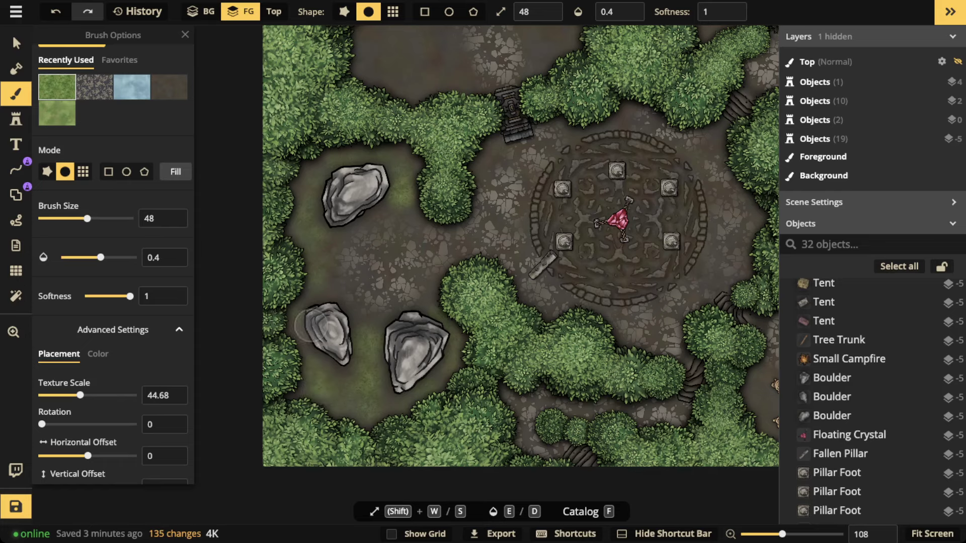
# - Paint faint grass patches around the edges of the central stone circle's clearing
pyautogui.moveTo(576, 230); pyautogui.dragTo(462, 331)
pyautogui.moveTo(396, 232)
pyautogui.mouseDown()
pyautogui.moveTo(387, 254)
pyautogui.moveTo(388, 229)
pyautogui.mouseUp()
pyautogui.moveTo(608, 219)
pyautogui.mouseDown()
pyautogui.moveTo(584, 243)
pyautogui.moveTo(615, 241)
pyautogui.moveTo(520, 210)
pyautogui.mouseUp()
pyautogui.moveTo(644, 292); pyautogui.dragTo(609, 235)
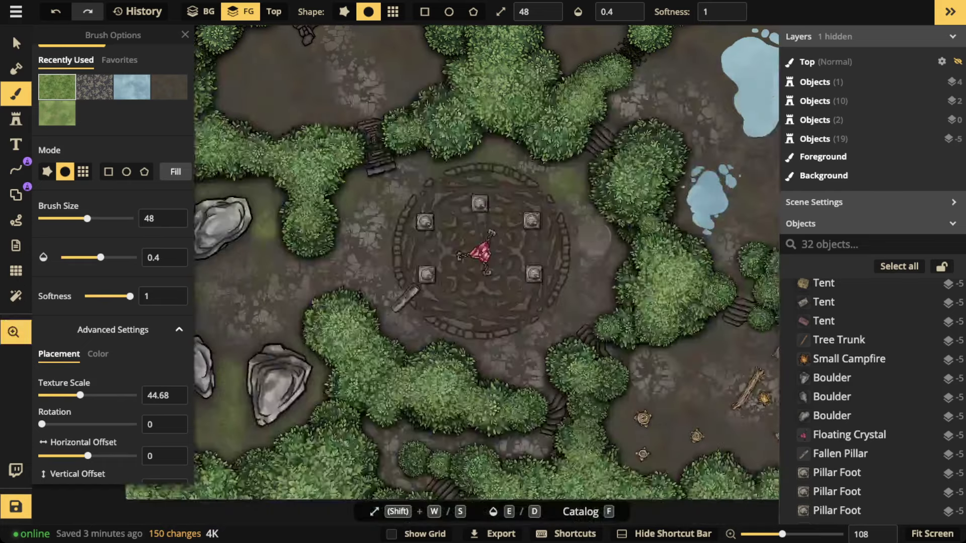
pyautogui.moveTo(579, 310)
pyautogui.mouseDown()
pyautogui.moveTo(578, 283)
pyautogui.moveTo(572, 290)
pyautogui.moveTo(585, 312)
pyautogui.moveTo(575, 292)
pyautogui.moveTo(627, 254)
pyautogui.mouseUp()
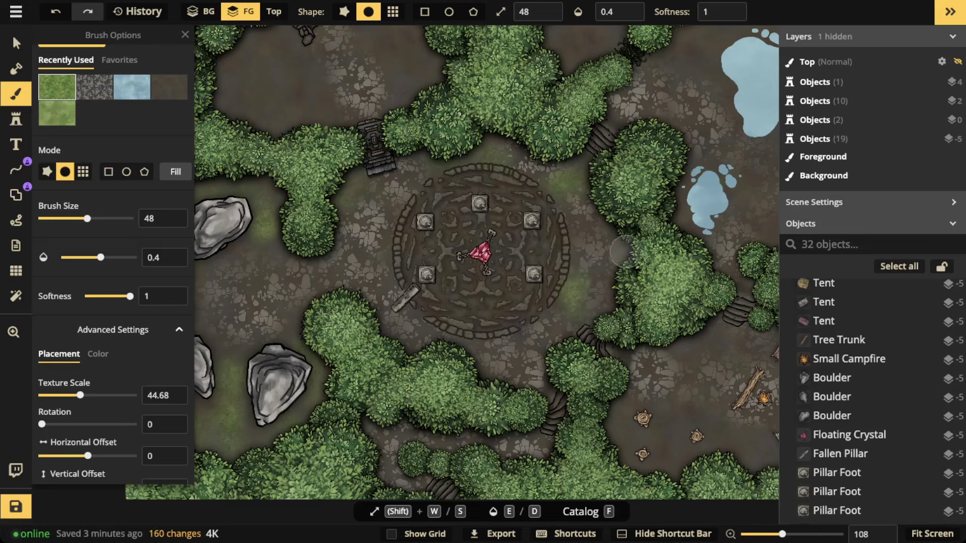
pyautogui.moveTo(491, 342); pyautogui.dragTo(443, 345)
pyautogui.moveTo(564, 355); pyautogui.dragTo(484, 342)
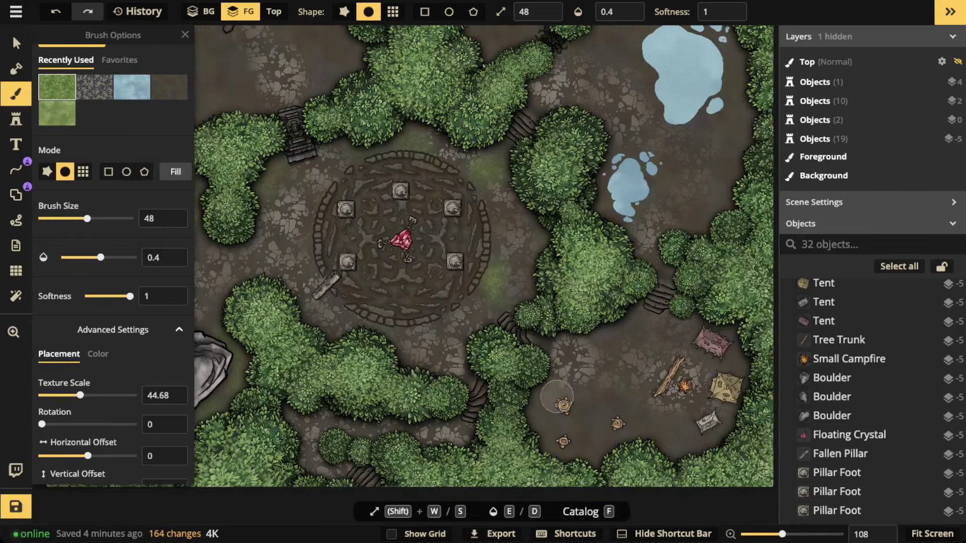
# - Paint faint grass patches through the campsite clearing and around the two ponds
pyautogui.moveTo(557, 396)
pyautogui.mouseDown()
pyautogui.moveTo(572, 420)
pyautogui.moveTo(594, 402)
pyautogui.moveTo(578, 428)
pyautogui.moveTo(601, 445)
pyautogui.moveTo(560, 449)
pyautogui.moveTo(634, 409)
pyautogui.moveTo(665, 436)
pyautogui.moveTo(651, 431)
pyautogui.moveTo(685, 442)
pyautogui.moveTo(598, 411)
pyautogui.moveTo(627, 327)
pyautogui.moveTo(662, 274)
pyautogui.moveTo(692, 175)
pyautogui.moveTo(665, 180)
pyautogui.moveTo(670, 168)
pyautogui.moveTo(669, 177)
pyautogui.moveTo(598, 193)
pyautogui.moveTo(604, 215)
pyautogui.moveTo(608, 171)
pyautogui.moveTo(748, 106)
pyautogui.moveTo(722, 160)
pyautogui.moveTo(724, 207)
pyautogui.moveTo(741, 62)
pyautogui.moveTo(727, 32)
pyautogui.moveTo(591, 41)
pyautogui.moveTo(626, 45)
pyautogui.moveTo(642, 70)
pyautogui.moveTo(626, 35)
pyautogui.moveTo(640, 32)
pyautogui.moveTo(627, 61)
pyautogui.moveTo(623, 213)
pyautogui.moveTo(634, 262)
pyautogui.mouseUp()
pyautogui.press('space')
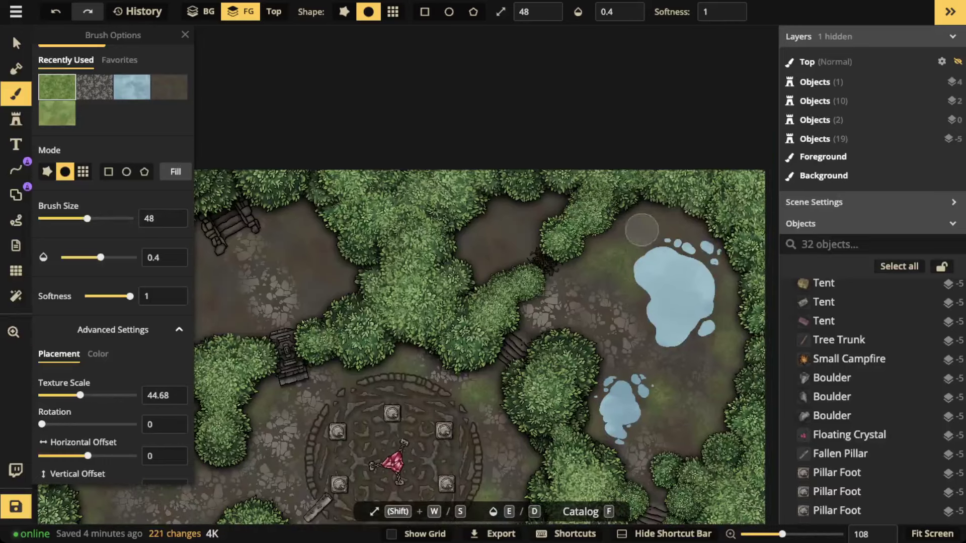
pyautogui.moveTo(643, 226)
pyautogui.mouseDown()
pyautogui.moveTo(627, 240)
pyautogui.moveTo(515, 232)
pyautogui.moveTo(486, 268)
pyautogui.moveTo(470, 240)
pyautogui.moveTo(529, 206)
pyautogui.mouseUp()
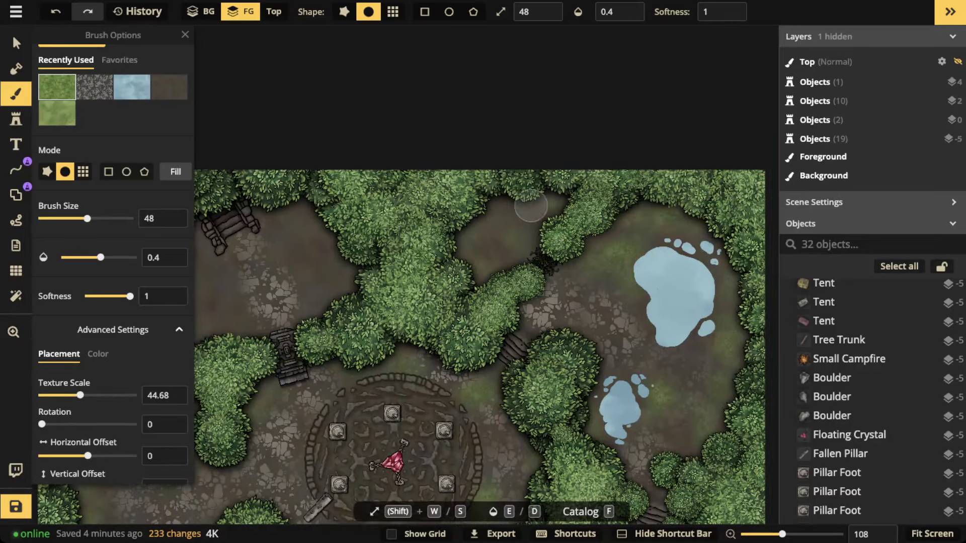
# - Paint faint grass patches on both sides of the stone path in the northwestern clearing
pyautogui.press('space')
pyautogui.moveTo(339, 243); pyautogui.dragTo(476, 196)
pyautogui.moveTo(417, 182)
pyautogui.mouseDown()
pyautogui.moveTo(471, 211)
pyautogui.moveTo(439, 259)
pyautogui.moveTo(441, 237)
pyautogui.mouseUp()
pyautogui.moveTo(342, 255)
pyautogui.mouseDown()
pyautogui.moveTo(316, 209)
pyautogui.moveTo(305, 225)
pyautogui.moveTo(303, 278)
pyautogui.moveTo(358, 265)
pyautogui.mouseUp()
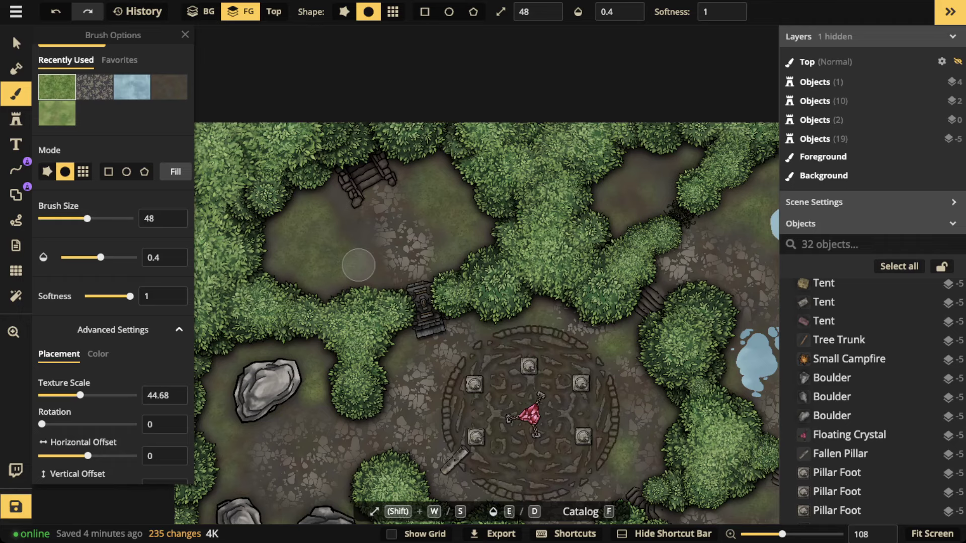
# - Save the map
pyautogui.scroll(-5, 359, 265)
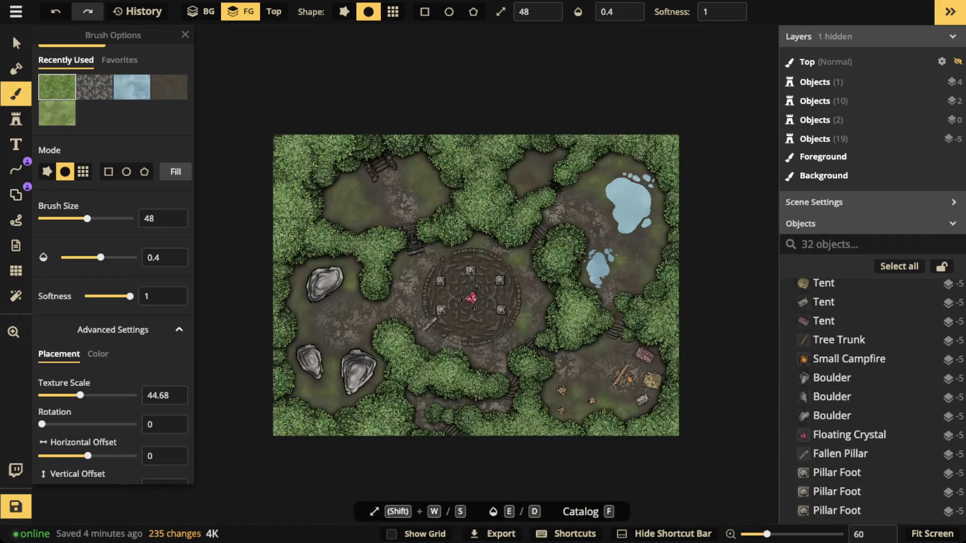
pyautogui.scroll(3, 536, 174)
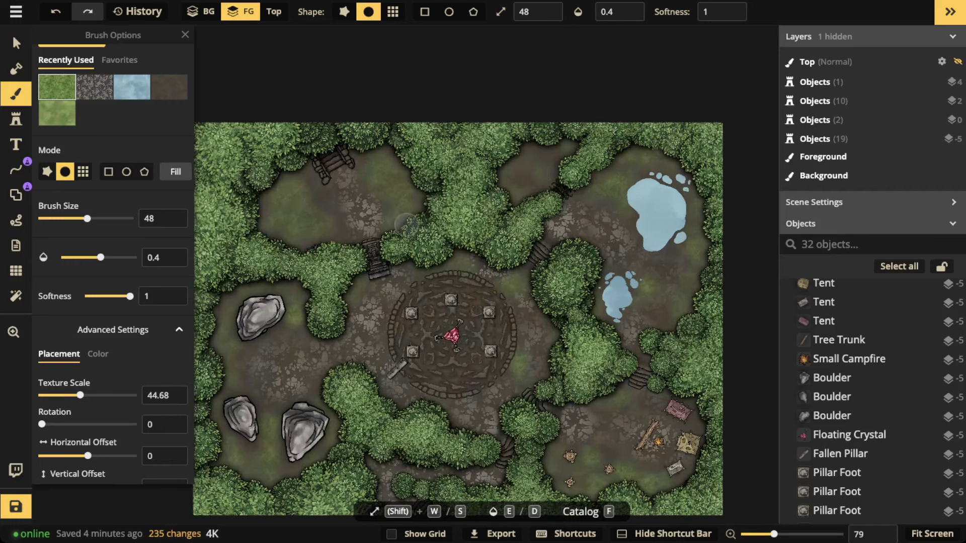
pyautogui.click(16, 506)
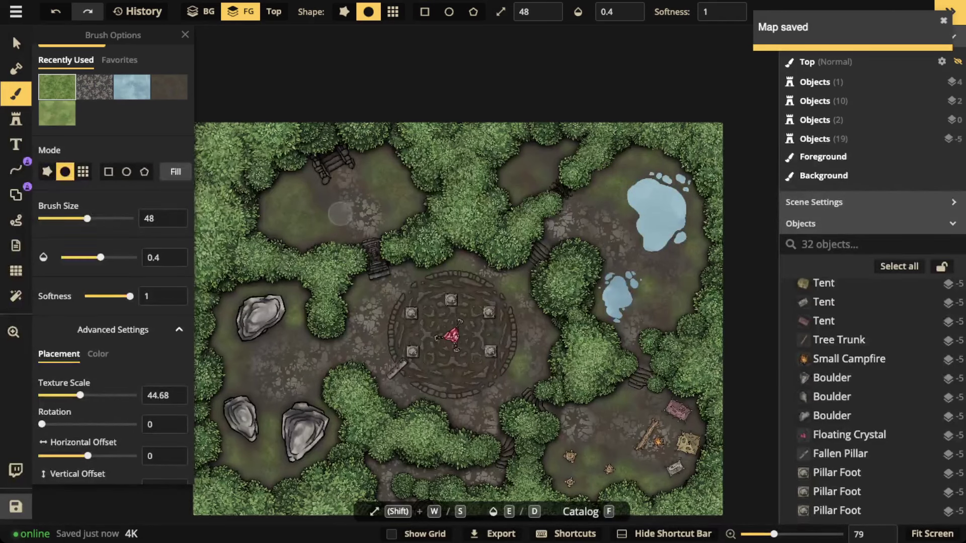
# - Search the texture catalog for "alpha" and choose Dirt Alpha from the Tavern group for the brush
pyautogui.scroll(2, 380, 222)
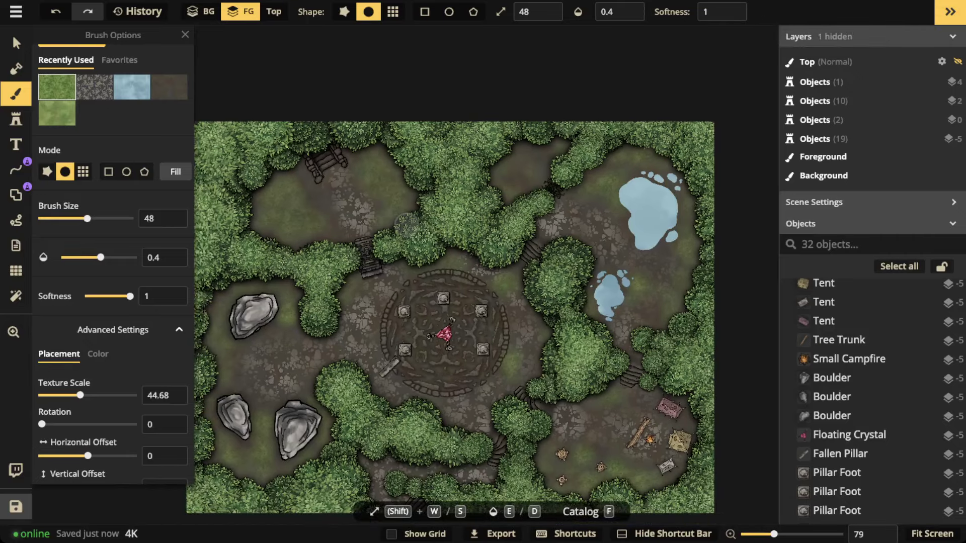
pyautogui.scroll(3, 113, 252)
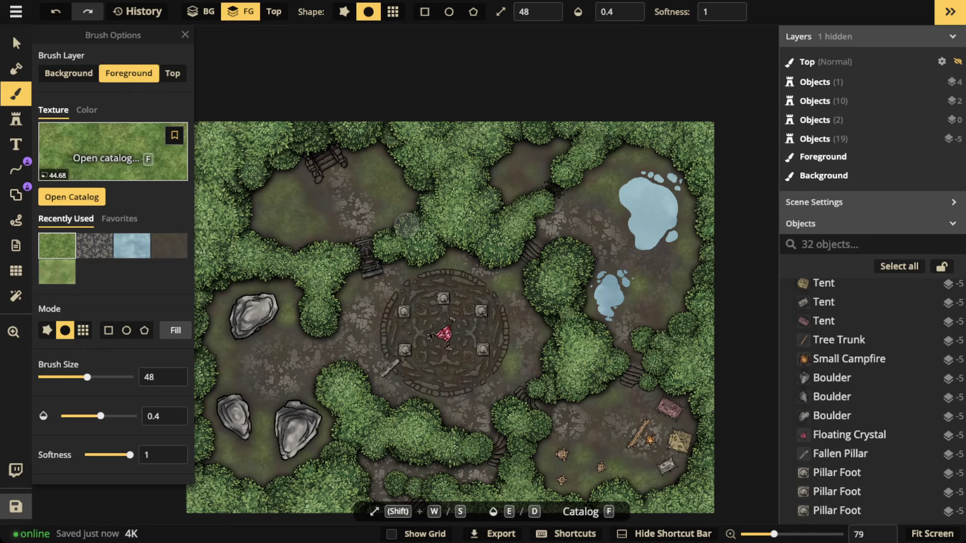
pyautogui.press('f')
pyautogui.hotkey('ctrl', 'a')
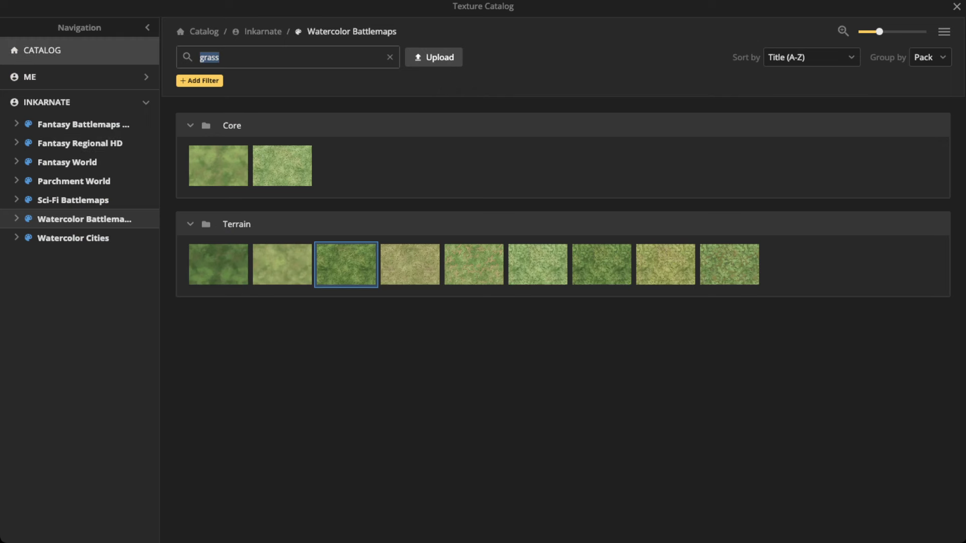
pyautogui.write('alpha')
pyautogui.press('Return')
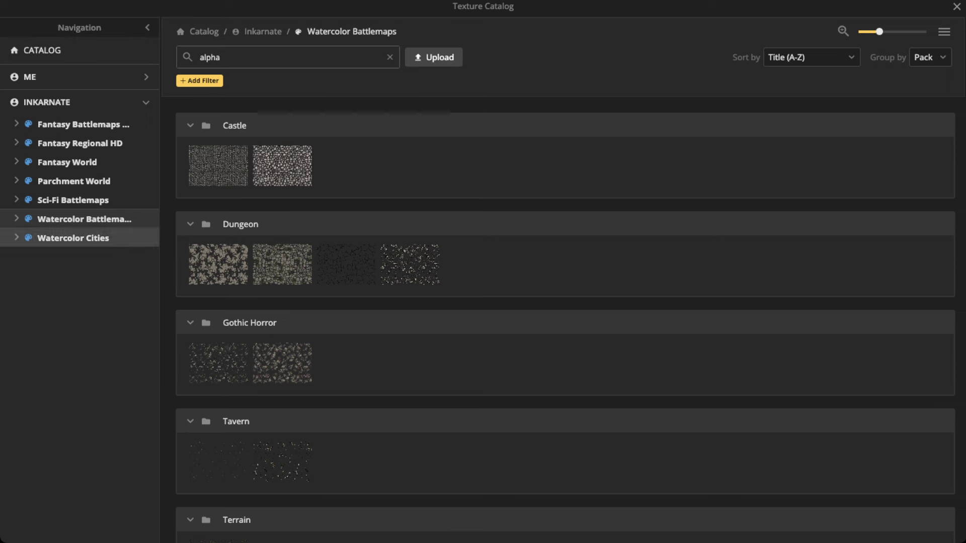
pyautogui.scroll(-1, 219, 435)
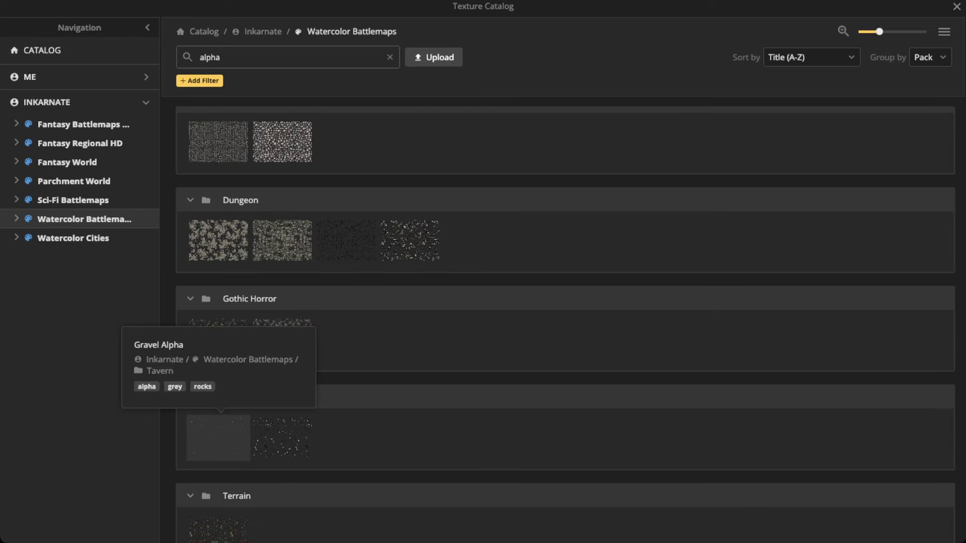
pyautogui.moveTo(282, 438)
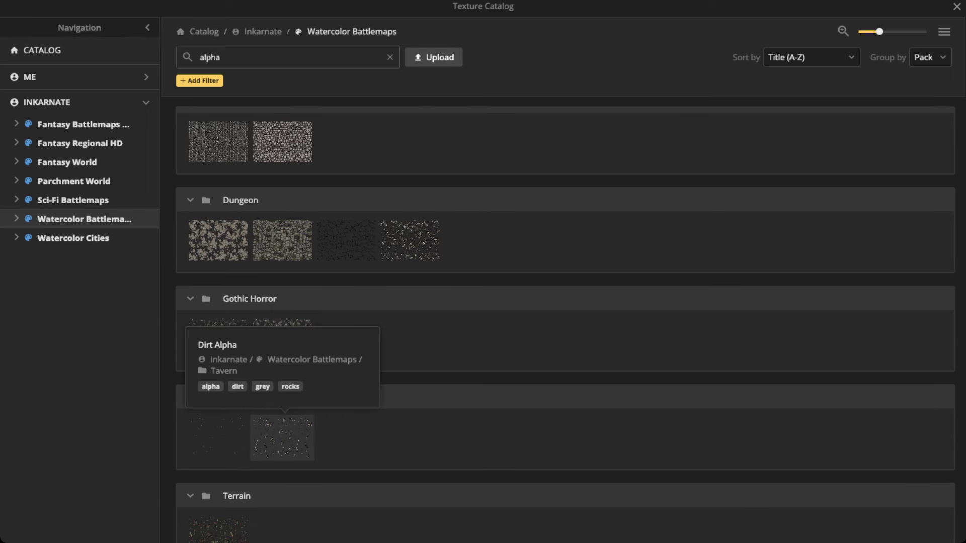
pyautogui.click(283, 438)
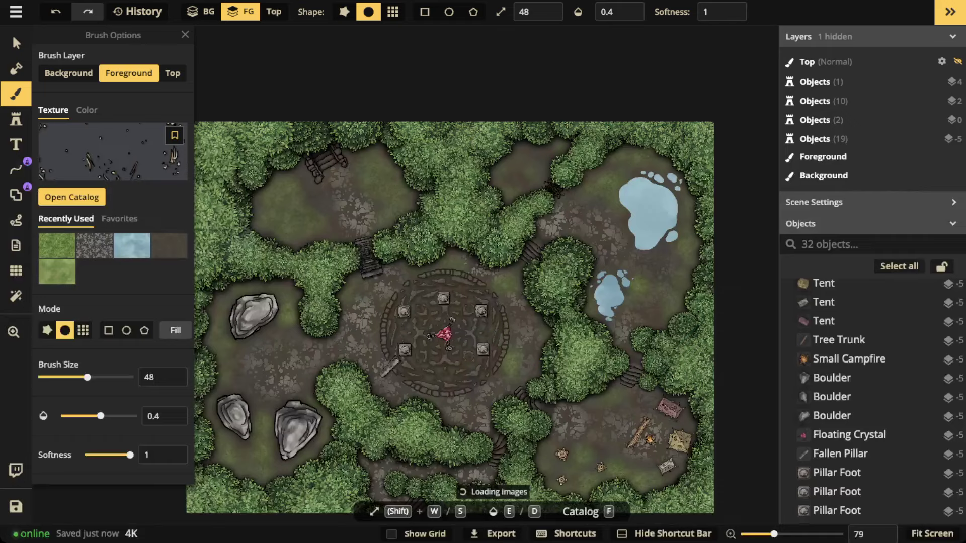
# - Set the Dirt Alpha brush to texture scale 57.79, size 68 and opacity 1
pyautogui.scroll(-3, 113, 251)
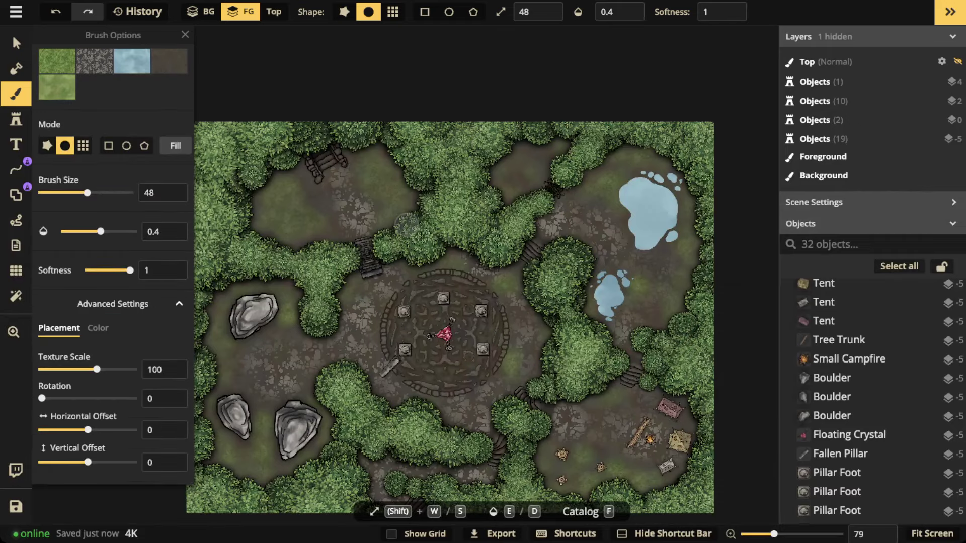
pyautogui.moveTo(96, 369); pyautogui.dragTo(85, 369)
pyautogui.scroll(5, 279, 359)
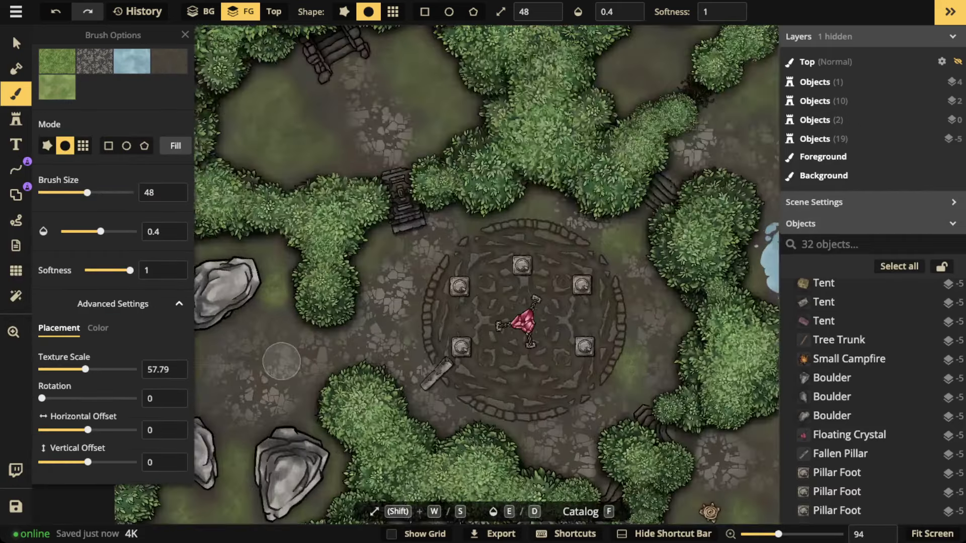
pyautogui.press('w')
pyautogui.press('w')
pyautogui.press('w')
pyautogui.press('w')
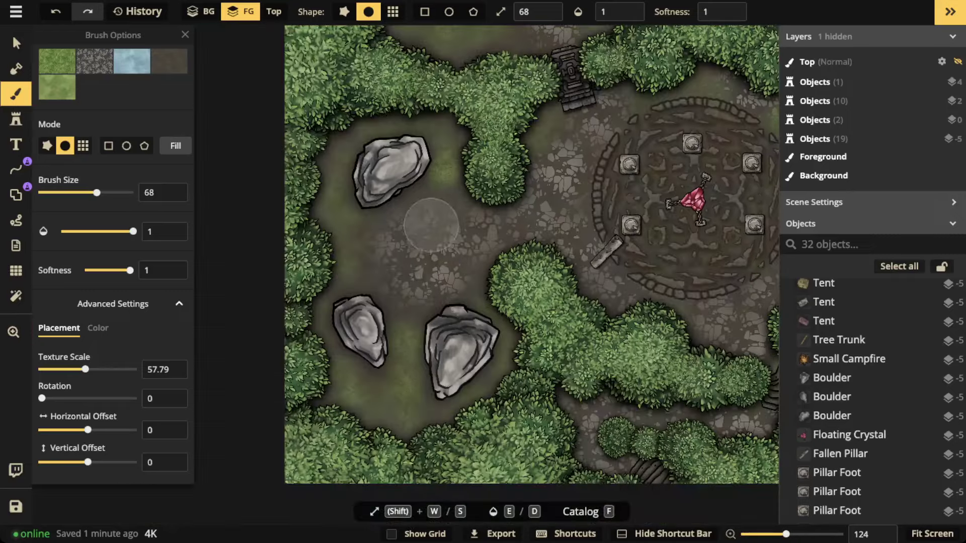
# - Dab Dirt Alpha debris in the middle of the western clearing and along the path west of the stone circle
pyautogui.click(418, 227)
pyautogui.moveTo(418, 227)
pyautogui.mouseDown()
pyautogui.moveTo(451, 252)
pyautogui.moveTo(533, 231)
pyautogui.moveTo(561, 215)
pyautogui.moveTo(557, 177)
pyautogui.moveTo(584, 157)
pyautogui.mouseUp()
pyautogui.click(598, 268)
pyautogui.click(610, 296)
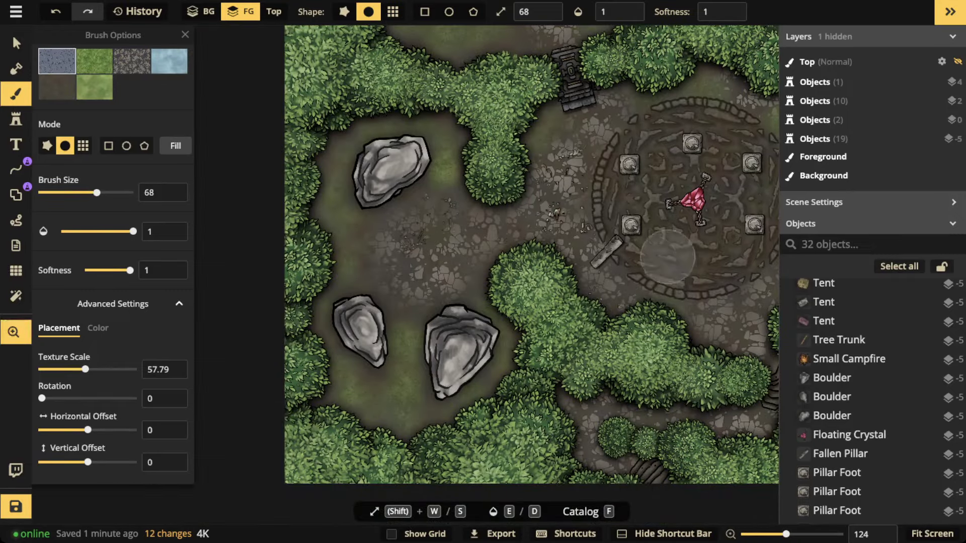
# - Dab Dirt Alpha debris along the narrow southern path between the bushes
pyautogui.moveTo(669, 257); pyautogui.dragTo(476, 142)
pyautogui.click(406, 299)
pyautogui.click(397, 320)
pyautogui.click(481, 306)
pyautogui.click(523, 306)
pyautogui.click(551, 301)
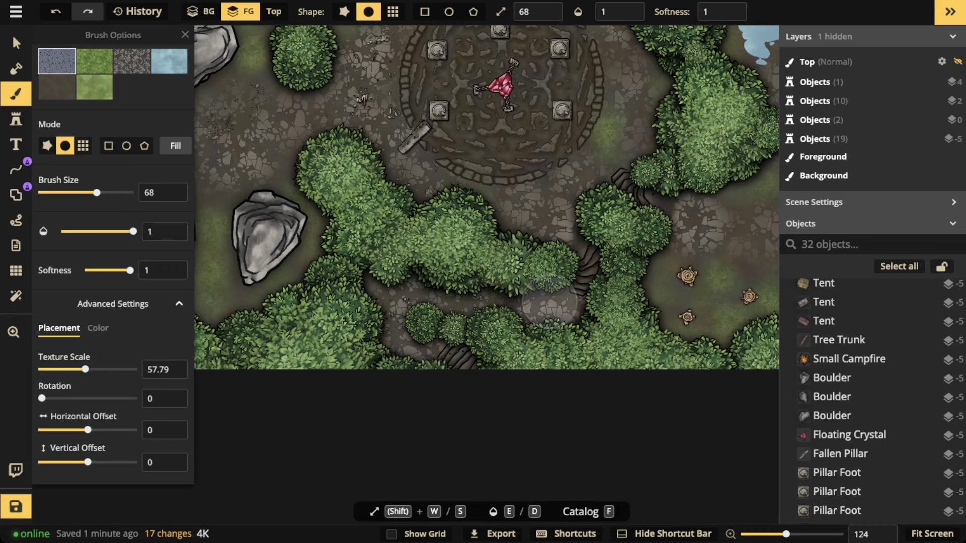
pyautogui.click(570, 286)
# - Scatter Dirt Alpha debris across the campsite clearing, around the stools and near the tree trunk
pyautogui.moveTo(728, 199)
pyautogui.mouseDown()
pyautogui.moveTo(681, 226)
pyautogui.moveTo(529, 258)
pyautogui.mouseUp()
pyautogui.click(516, 278)
pyautogui.click(534, 283)
pyautogui.click(571, 267)
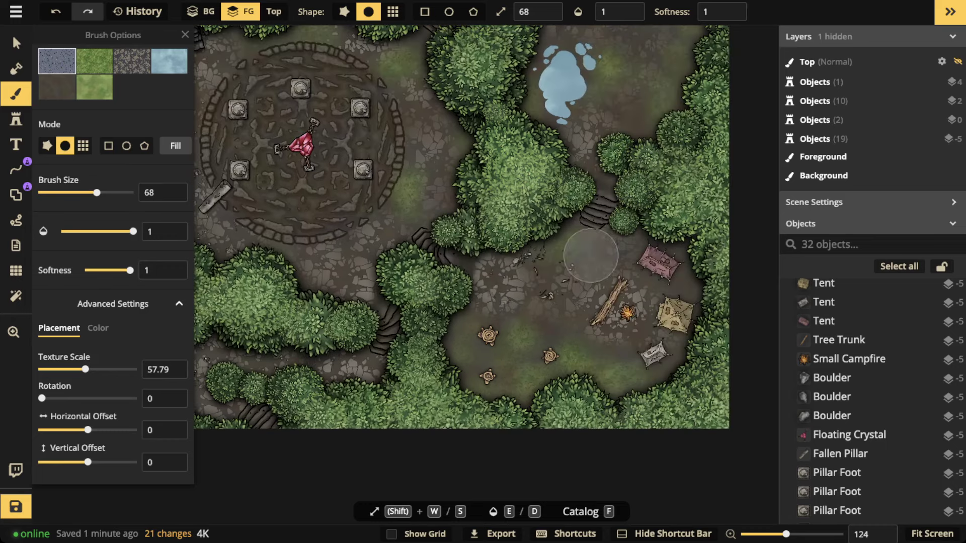
pyautogui.click(467, 333)
pyautogui.click(549, 381)
pyautogui.click(556, 354)
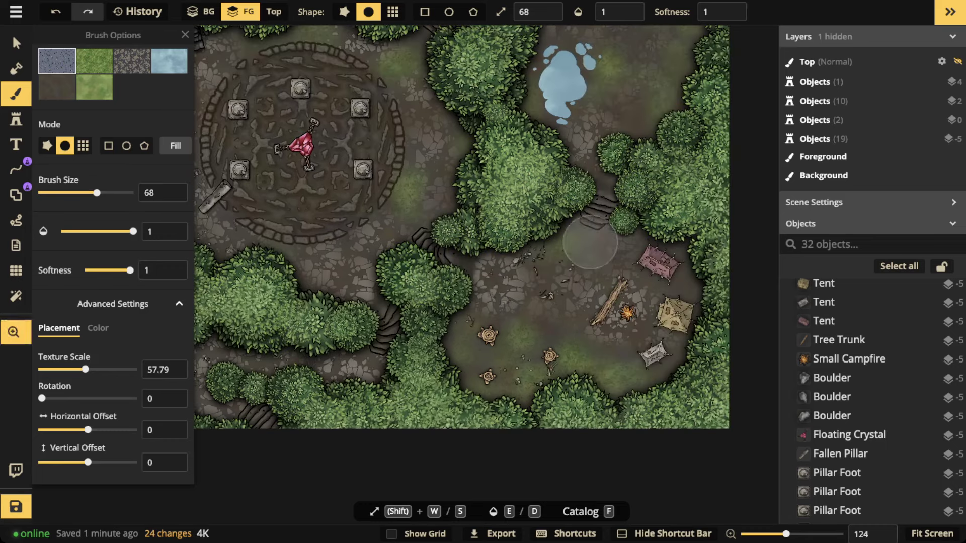
# - Dab Dirt Alpha debris around the ponds, on the eastern bank and the stone path to the west
pyautogui.moveTo(591, 243); pyautogui.dragTo(466, 416)
pyautogui.click(549, 219)
pyautogui.moveTo(549, 219)
pyautogui.mouseDown()
pyautogui.moveTo(571, 223)
pyautogui.moveTo(545, 312)
pyautogui.moveTo(430, 326)
pyautogui.moveTo(402, 272)
pyautogui.mouseUp()
pyautogui.click(410, 184)
pyautogui.click(390, 166)
pyautogui.click(368, 154)
pyautogui.click(364, 156)
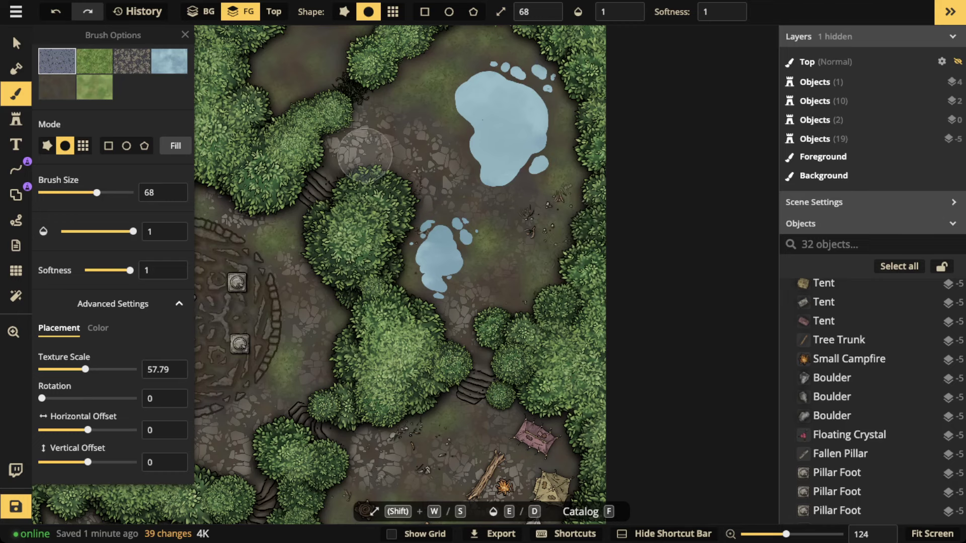
# - Scatter Dirt Alpha debris along the bush line north of the large pond
pyautogui.moveTo(363, 156); pyautogui.dragTo(372, 306)
pyautogui.click(472, 167)
pyautogui.click(516, 172)
pyautogui.click(529, 174)
pyautogui.click(540, 176)
pyautogui.click(539, 186)
pyautogui.click(549, 192)
pyautogui.click(568, 206)
pyautogui.click(585, 221)
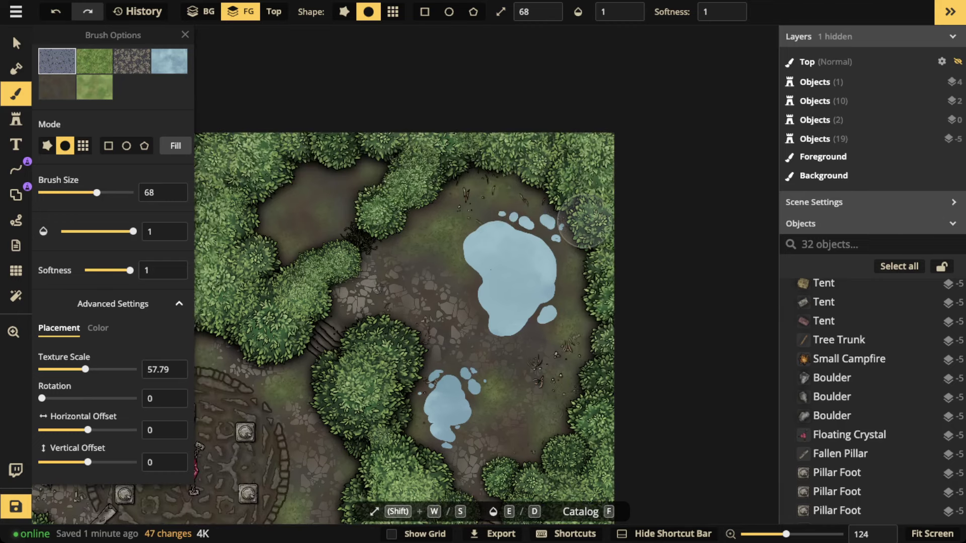
# - Dab Dirt Alpha debris along the edges of the small northern clearing
pyautogui.scroll(5, 481, 220)
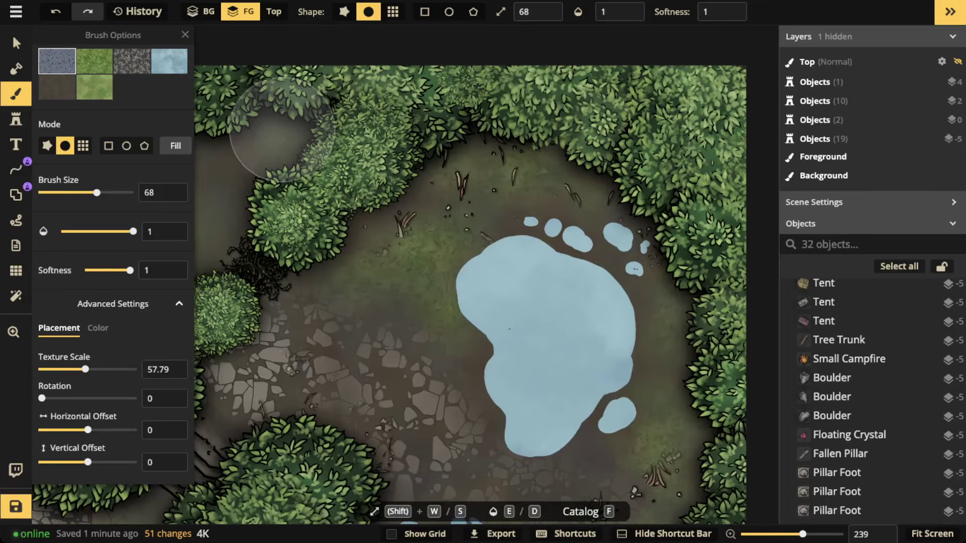
pyautogui.click(270, 128)
pyautogui.click(260, 136)
pyautogui.moveTo(269, 134); pyautogui.dragTo(487, 135)
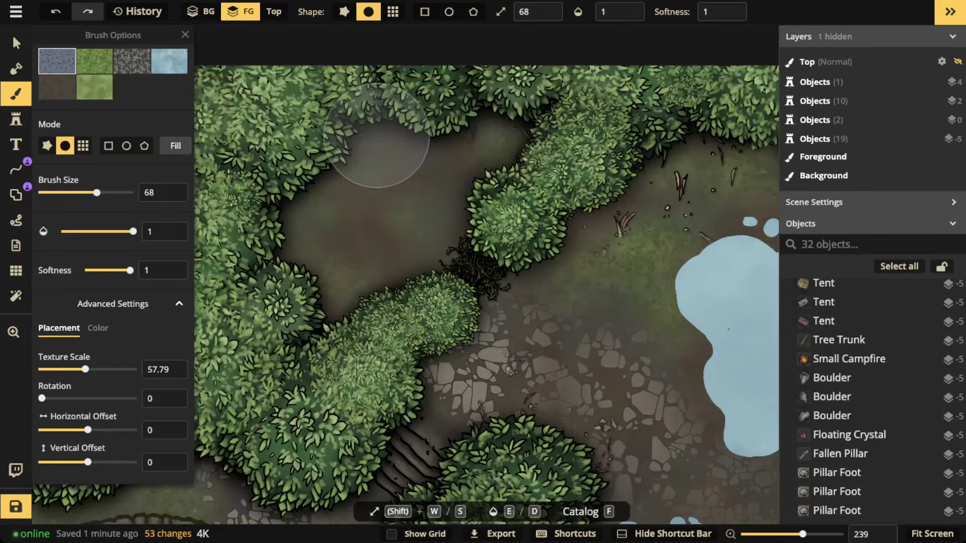
pyautogui.click(367, 146)
pyautogui.click(330, 160)
pyautogui.click(301, 187)
pyautogui.click(297, 276)
pyautogui.click(332, 291)
pyautogui.click(354, 291)
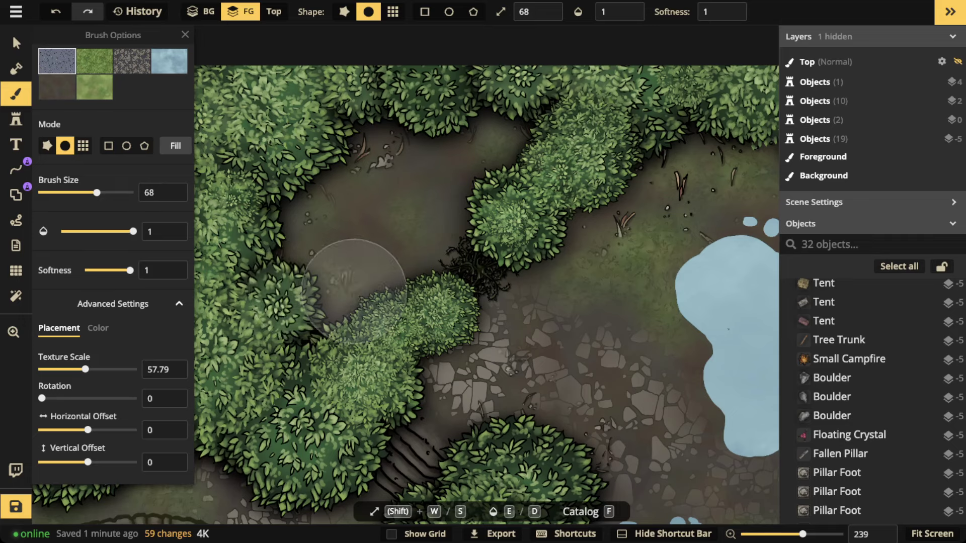
# - Scatter Dirt Alpha debris along the bush edges of the northwestern clearing
pyautogui.scroll(-4, 298, 130)
pyautogui.moveTo(295, 126)
pyautogui.mouseDown()
pyautogui.moveTo(423, 151)
pyautogui.moveTo(481, 178)
pyautogui.moveTo(566, 153)
pyautogui.mouseUp()
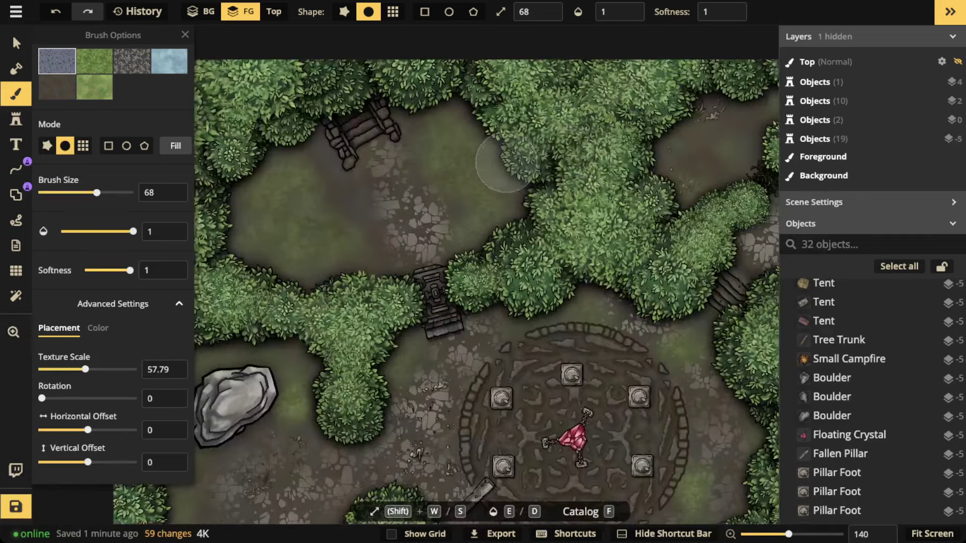
pyautogui.click(518, 167)
pyautogui.click(525, 186)
pyautogui.click(516, 200)
pyautogui.click(500, 226)
pyautogui.moveTo(499, 234)
pyautogui.mouseDown()
pyautogui.moveTo(465, 101)
pyautogui.moveTo(421, 99)
pyautogui.moveTo(305, 128)
pyautogui.moveTo(231, 171)
pyautogui.moveTo(232, 239)
pyautogui.moveTo(299, 273)
pyautogui.moveTo(333, 266)
pyautogui.moveTo(368, 273)
pyautogui.mouseUp()
pyautogui.scroll(-1, 294, 202)
pyautogui.click(292, 322)
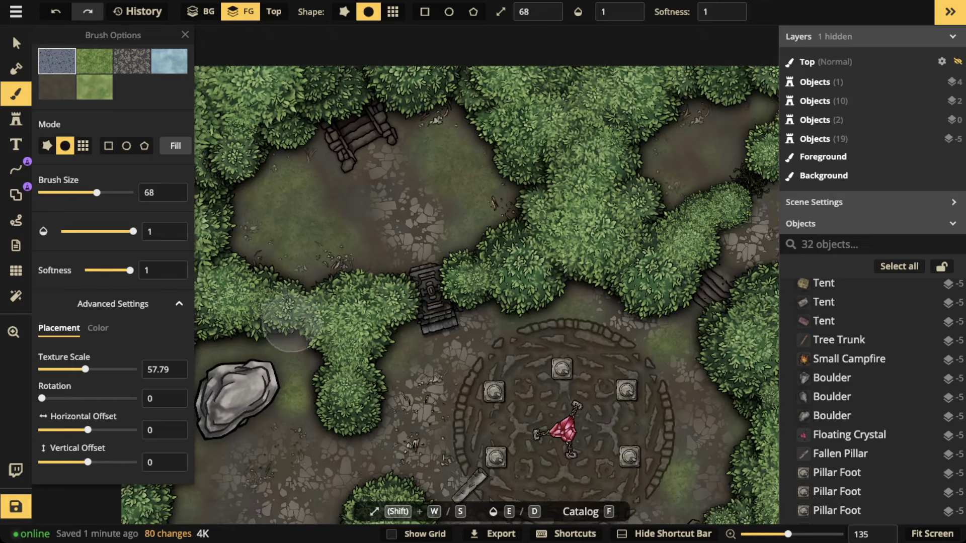
pyautogui.click(273, 300)
# - Dab Dirt Alpha debris around the northern boulder in the western clearing
pyautogui.moveTo(271, 297); pyautogui.dragTo(430, 176)
pyautogui.click(340, 242)
pyautogui.click(317, 256)
pyautogui.click(315, 289)
pyautogui.click(332, 286)
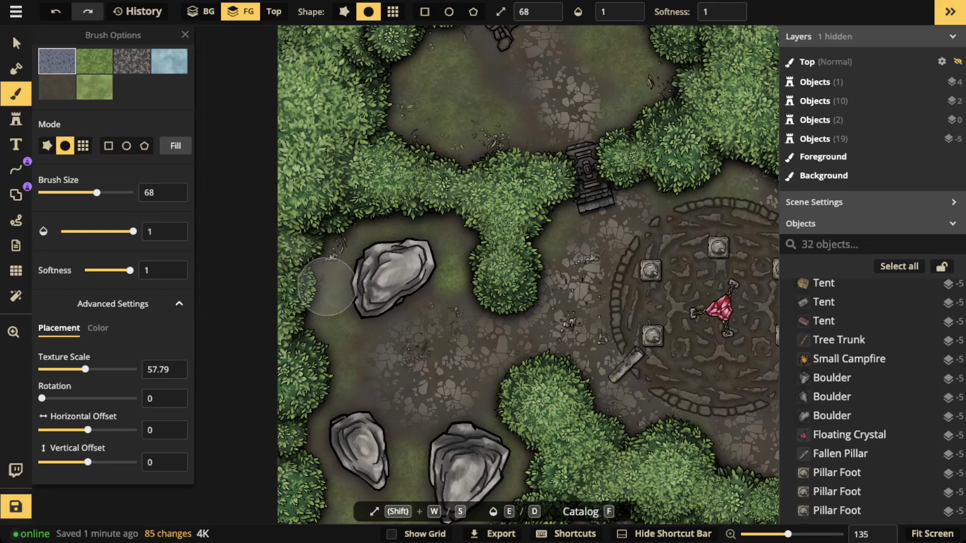
pyautogui.click(359, 293)
pyautogui.click(393, 299)
pyautogui.click(431, 258)
pyautogui.click(417, 249)
pyautogui.click(390, 245)
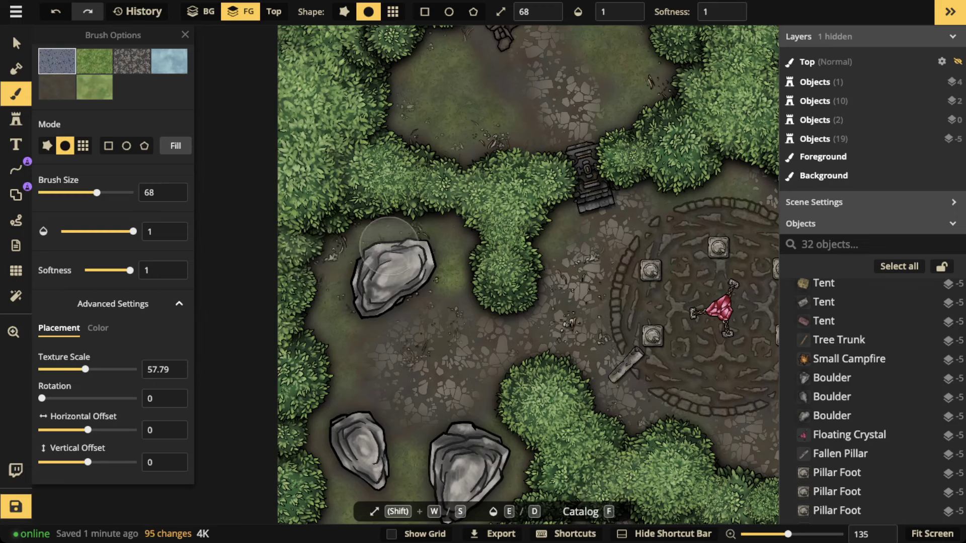
pyautogui.click(379, 254)
pyautogui.click(471, 259)
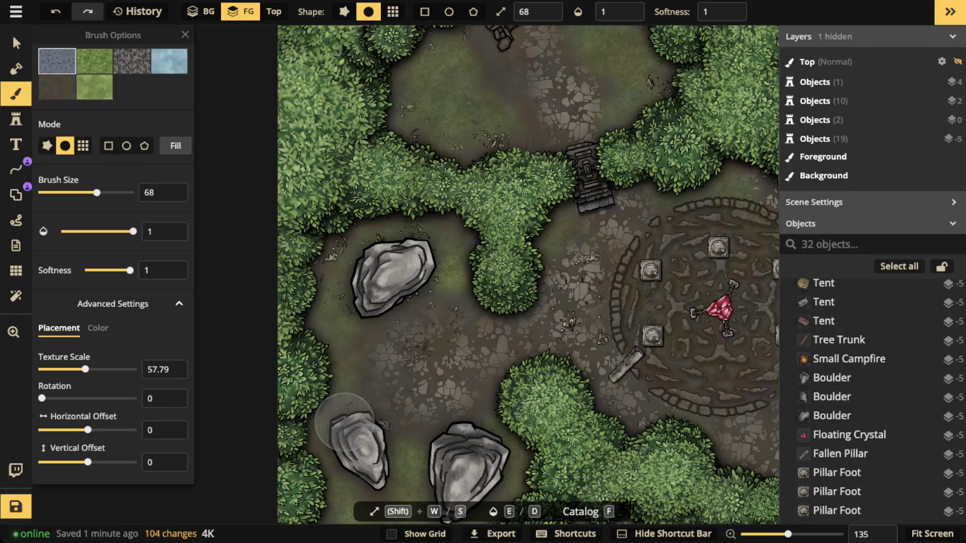
# - Dab Dirt Alpha debris around the two southern boulders in the western clearing
pyautogui.click(341, 452)
pyautogui.click(351, 468)
pyautogui.click(364, 477)
pyautogui.click(368, 477)
pyautogui.click(370, 455)
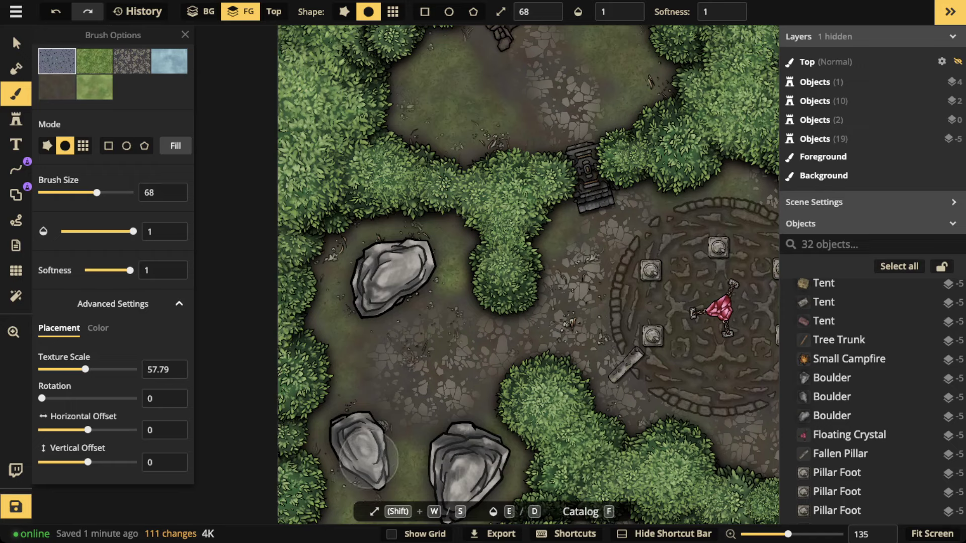
pyautogui.moveTo(388, 437); pyautogui.dragTo(345, 290)
pyautogui.click(385, 333)
pyautogui.moveTo(401, 304)
pyautogui.mouseDown()
pyautogui.moveTo(399, 362)
pyautogui.moveTo(437, 357)
pyautogui.moveTo(469, 337)
pyautogui.moveTo(459, 304)
pyautogui.moveTo(435, 284)
pyautogui.moveTo(386, 277)
pyautogui.moveTo(423, 226)
pyautogui.mouseUp()
pyautogui.scroll(-3, 423, 226)
pyautogui.moveTo(572, 189); pyautogui.dragTo(436, 271)
pyautogui.scroll(3, 384, 234)
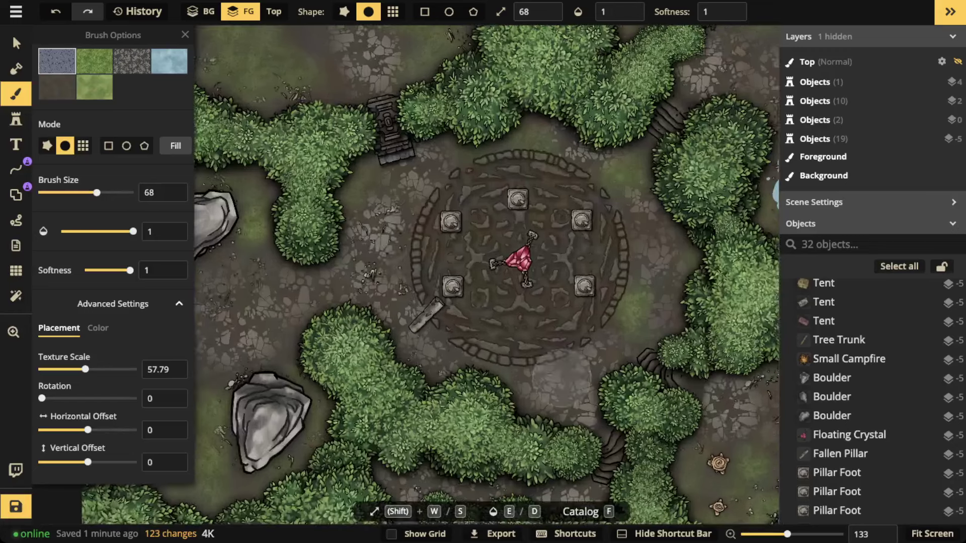
# - Dab Dirt Alpha debris on the path south of the stone circle and in the northwestern clearing
pyautogui.click(567, 403)
pyautogui.click(545, 401)
pyautogui.moveTo(565, 379)
pyautogui.mouseDown()
pyautogui.moveTo(658, 277)
pyautogui.moveTo(630, 202)
pyautogui.moveTo(557, 131)
pyautogui.moveTo(577, 148)
pyautogui.moveTo(554, 143)
pyautogui.mouseUp()
pyautogui.scroll(5, 374, 304)
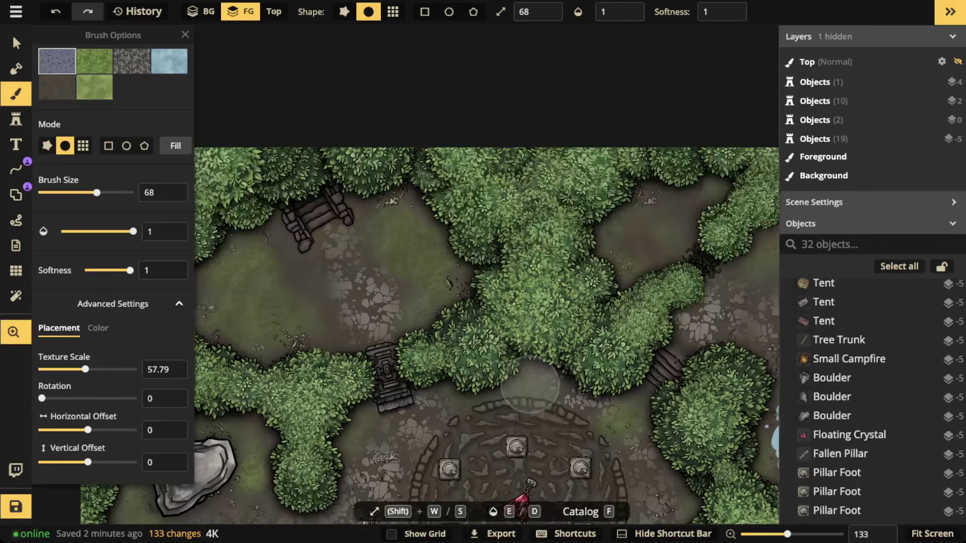
pyautogui.click(343, 279)
pyautogui.click(345, 255)
pyautogui.click(373, 277)
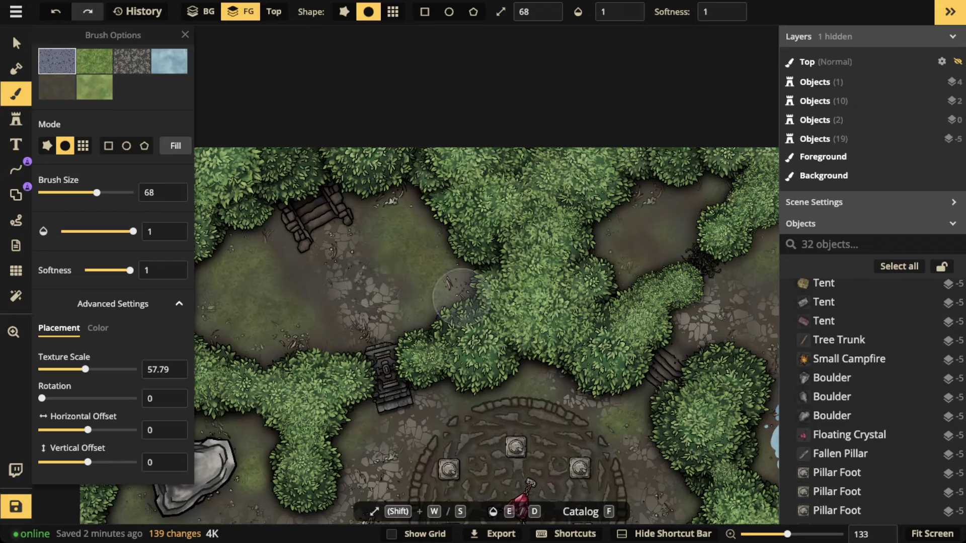
# - Scatter Dirt Alpha debris over the cracked stone between the boulders and bushes of the western clearing
pyautogui.scroll(-3, 390, 236)
pyautogui.moveTo(340, 264); pyautogui.dragTo(479, 107)
pyautogui.scroll(15, 453, 376)
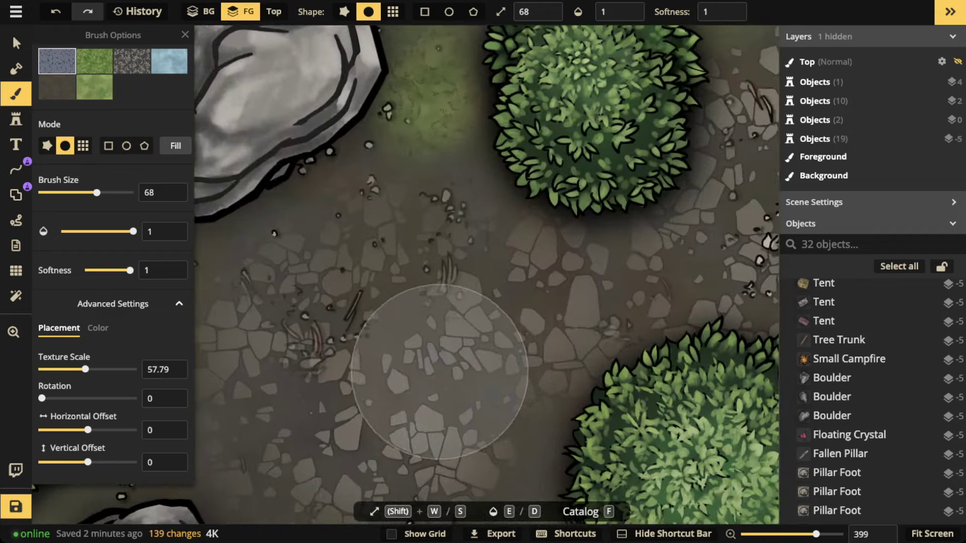
pyautogui.click(305, 334)
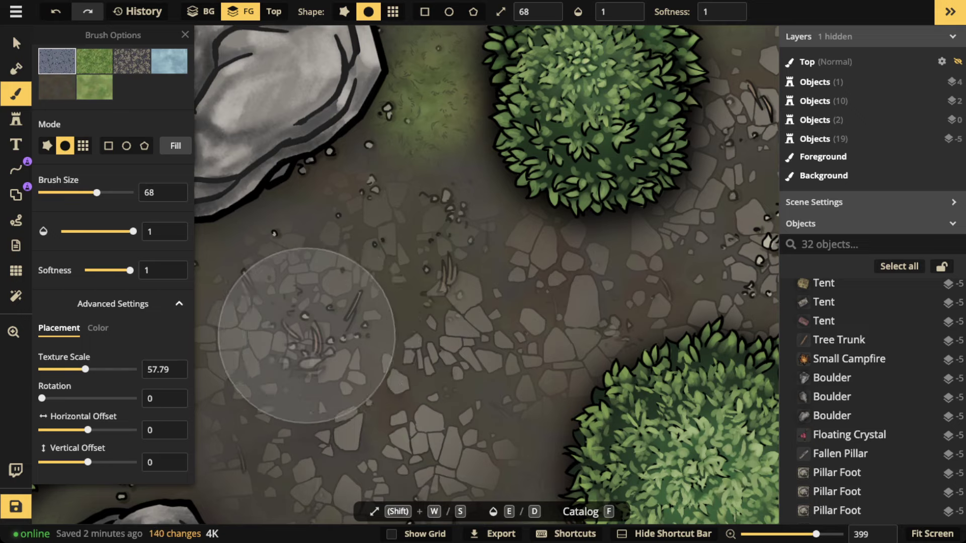
pyautogui.click(343, 328)
pyautogui.click(418, 297)
pyautogui.click(441, 270)
pyautogui.click(402, 251)
# - Dab Dirt Alpha debris around the southeastern boulder of the western clearing
pyautogui.scroll(-10, 399, 247)
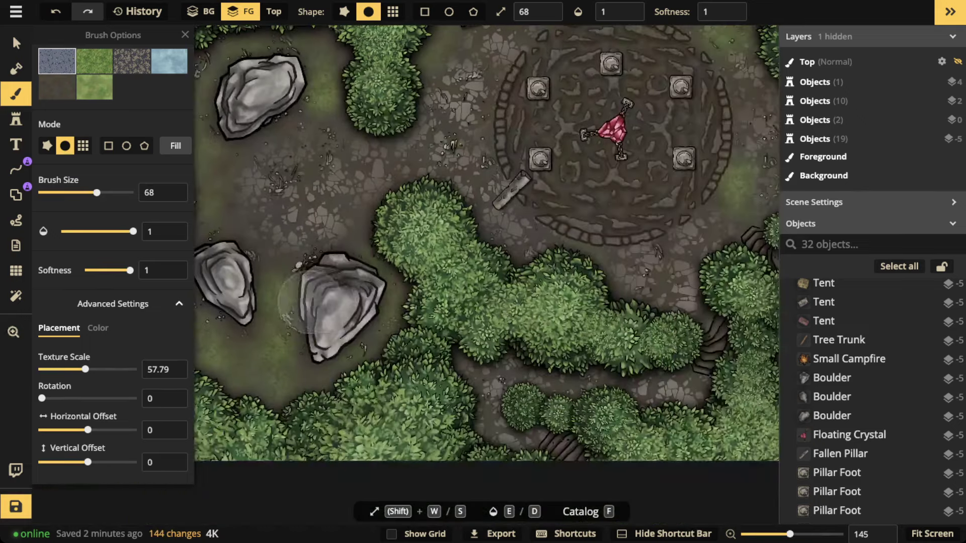
pyautogui.click(315, 286)
pyautogui.click(371, 265)
pyautogui.click(381, 297)
pyautogui.click(379, 313)
pyautogui.click(374, 327)
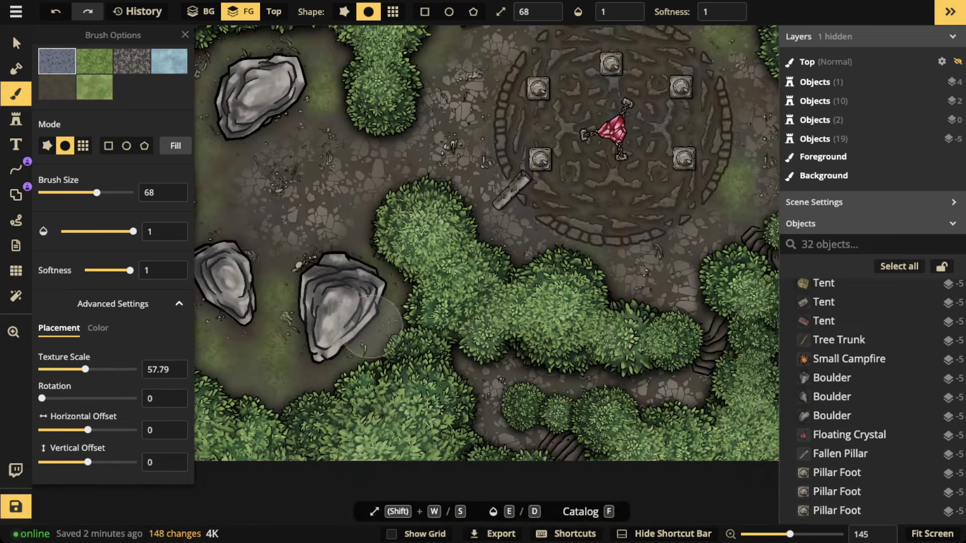
pyautogui.click(367, 337)
# - Stop painting and save the map
pyautogui.click(16, 42)
pyautogui.scroll(-3, 395, 179)
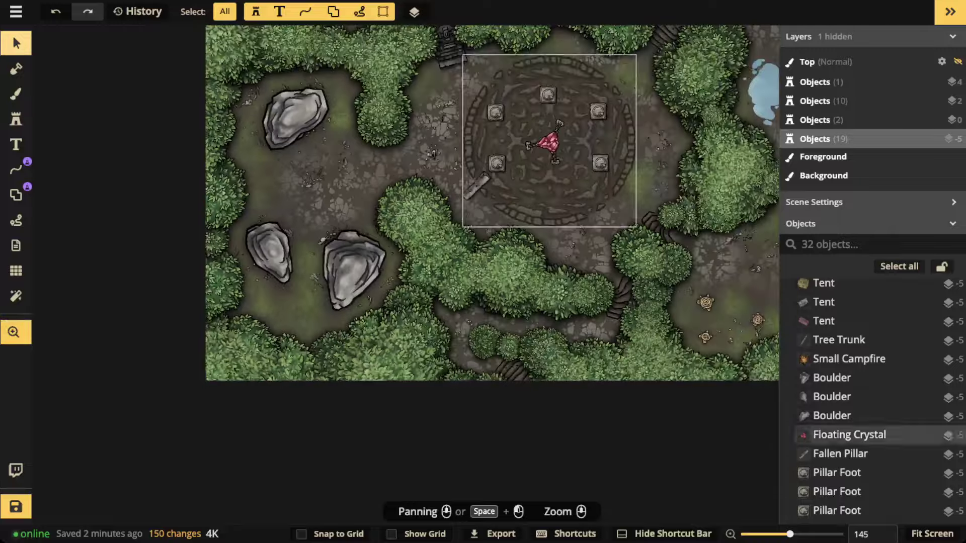
pyautogui.moveTo(548, 146)
pyautogui.mouseDown()
pyautogui.moveTo(373, 294)
pyautogui.moveTo(352, 237)
pyautogui.mouseUp()
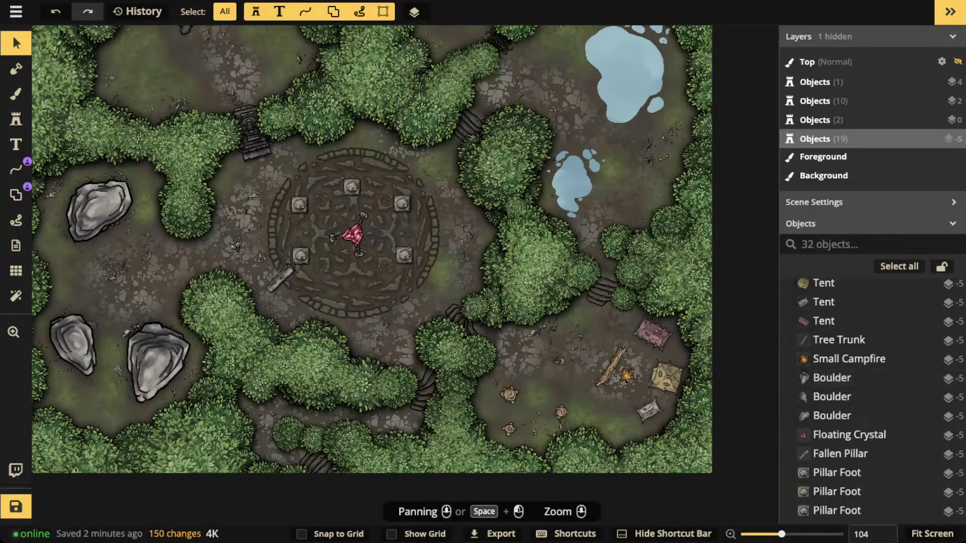
pyautogui.hotkey('ctrl', 's')
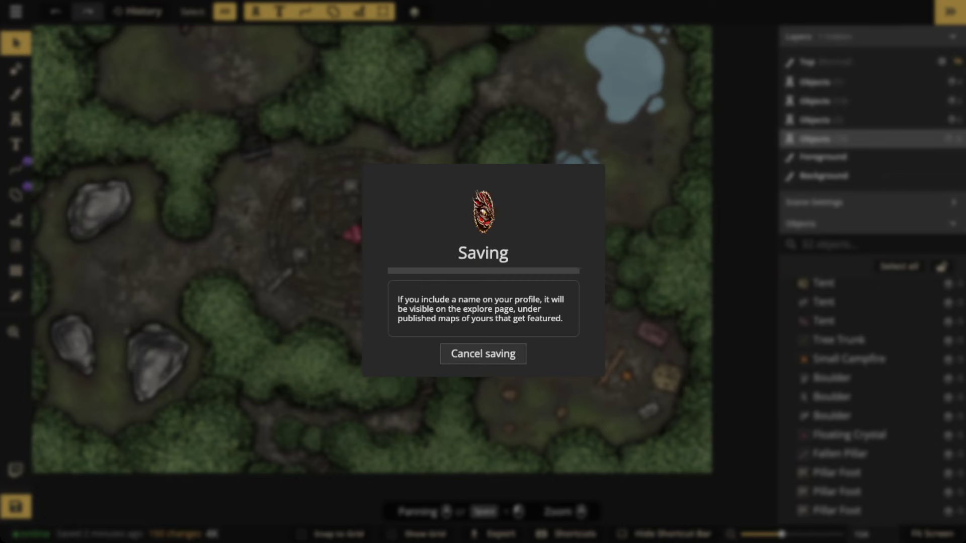
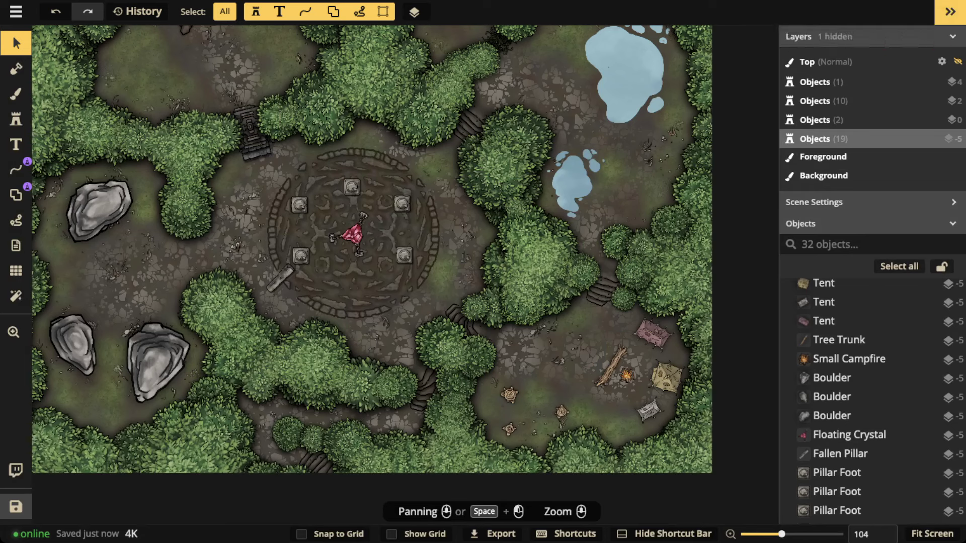
# - Examine the stone circle, its pillar feet and the fallen pillar
pyautogui.scroll(-2, 364, 227)
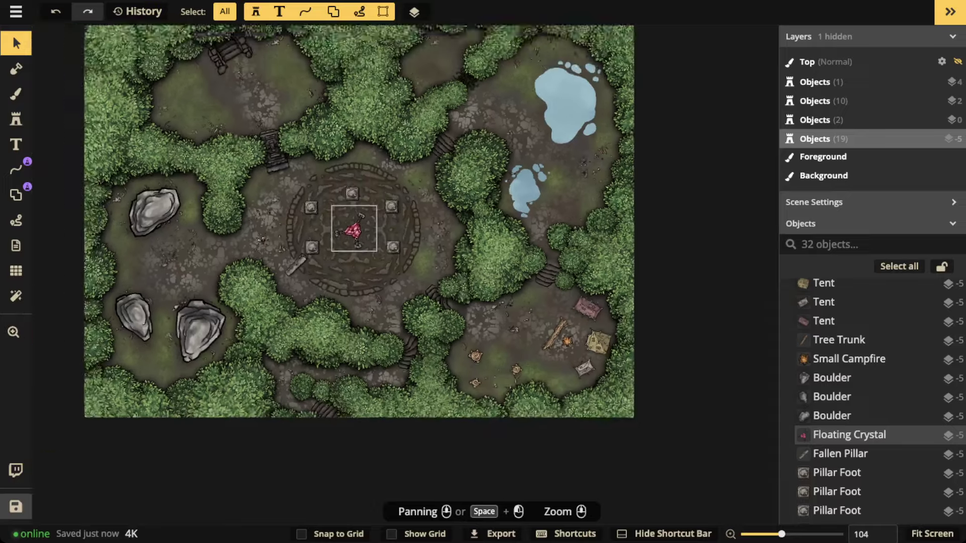
pyautogui.scroll(2, 363, 227)
pyautogui.scroll(4, 354, 215)
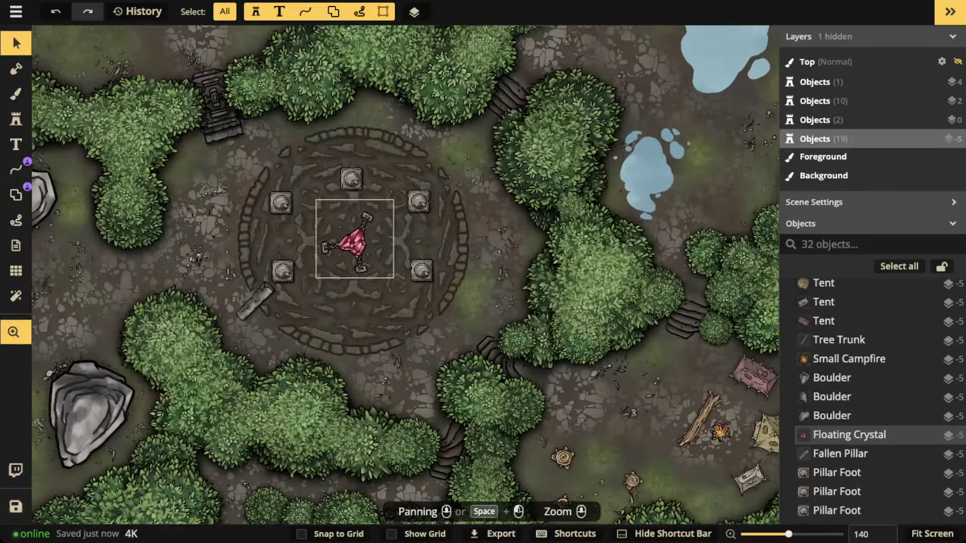
pyautogui.scroll(3, 354, 216)
pyautogui.click(837, 492)
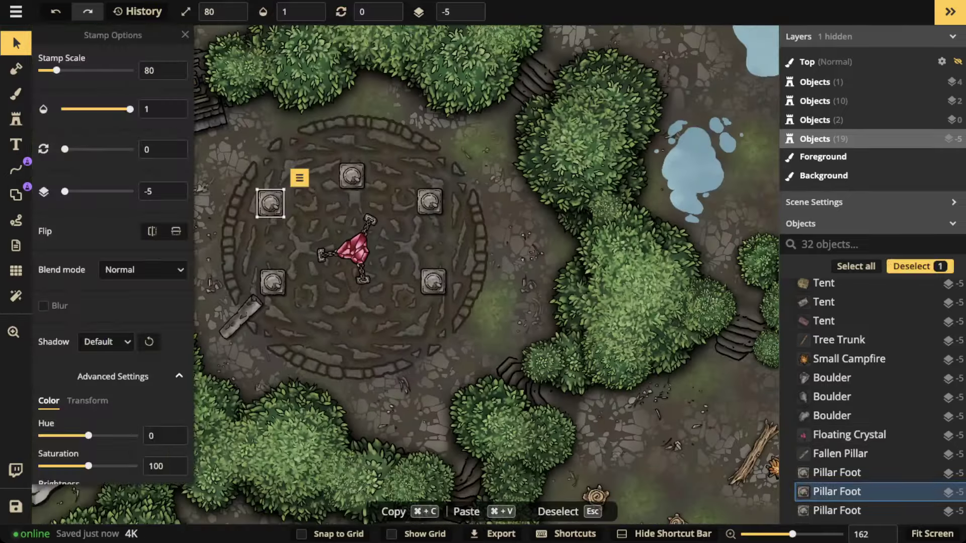
pyautogui.press('Escape')
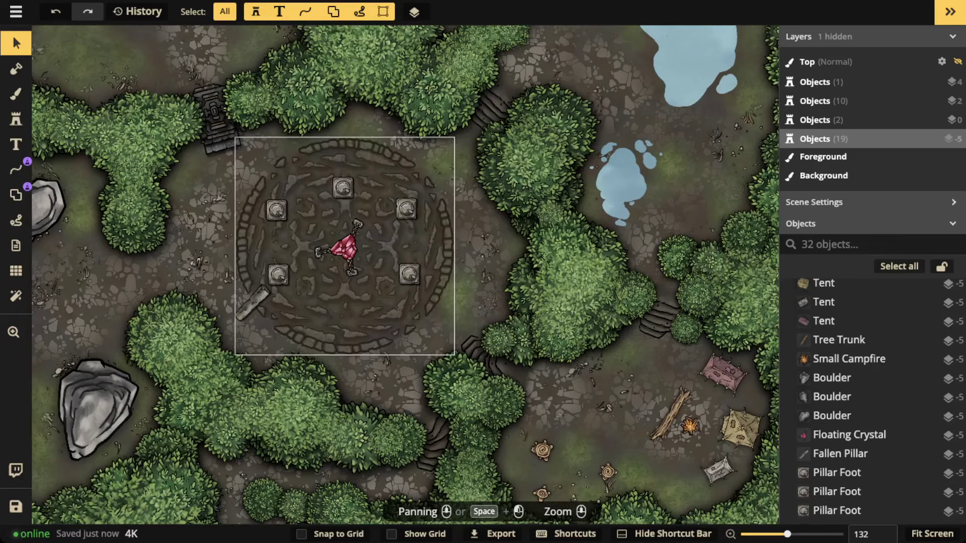
pyautogui.scroll(1, 302, 255)
pyautogui.click(245, 306)
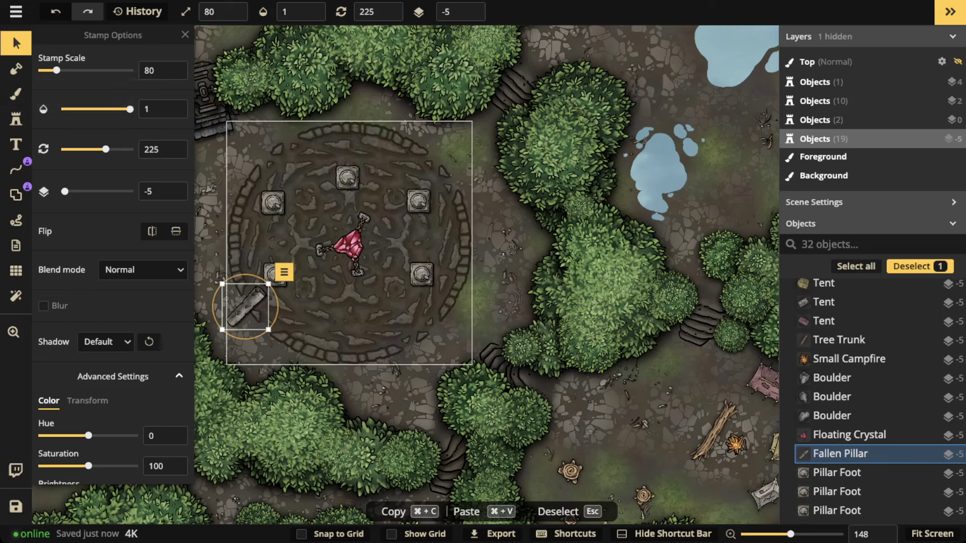
pyautogui.click(302, 237)
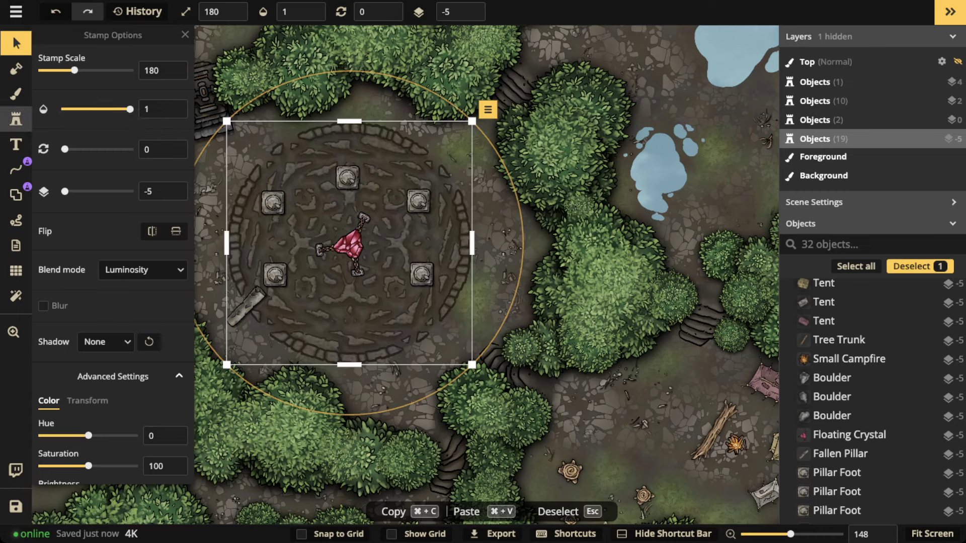
# - Search the stamp catalog for "clip" and pick the Clipping Mask Soft Edge stamp
pyautogui.click(16, 119)
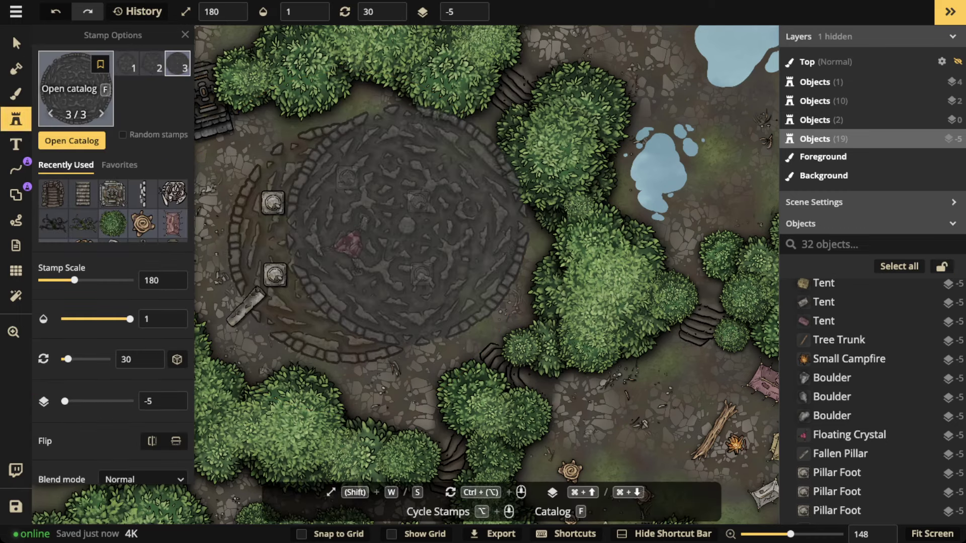
pyautogui.write('fclip')
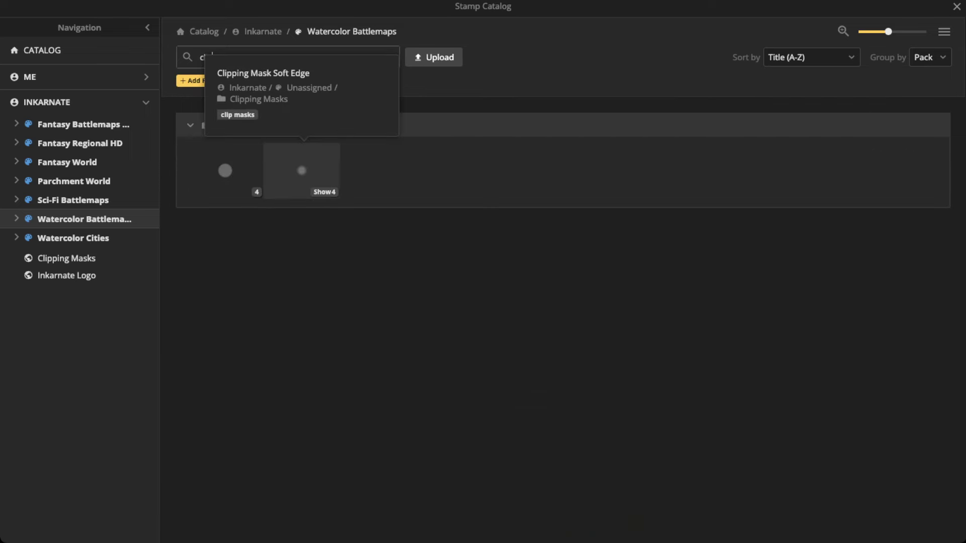
pyautogui.click(302, 170)
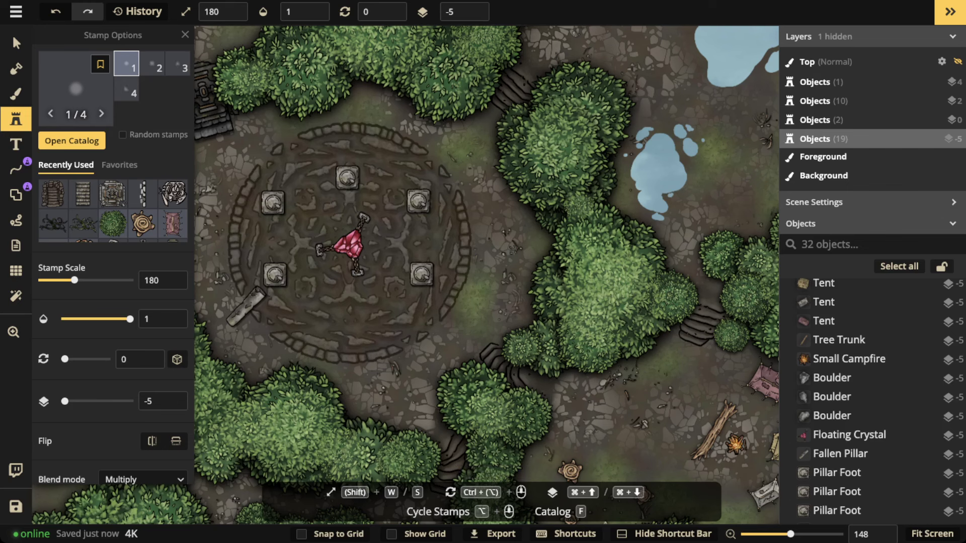
# - Set the soft clip mask stamp to layer 1 and scale 60
pyautogui.click(464, 12)
pyautogui.write('1')
pyautogui.press('s')
pyautogui.press('s')
pyautogui.press('s')
pyautogui.press('s')
pyautogui.press('s')
pyautogui.press('s')
# - Place five soft circle clip masks over the eastern edge of the stone circle
pyautogui.click(464, 224)
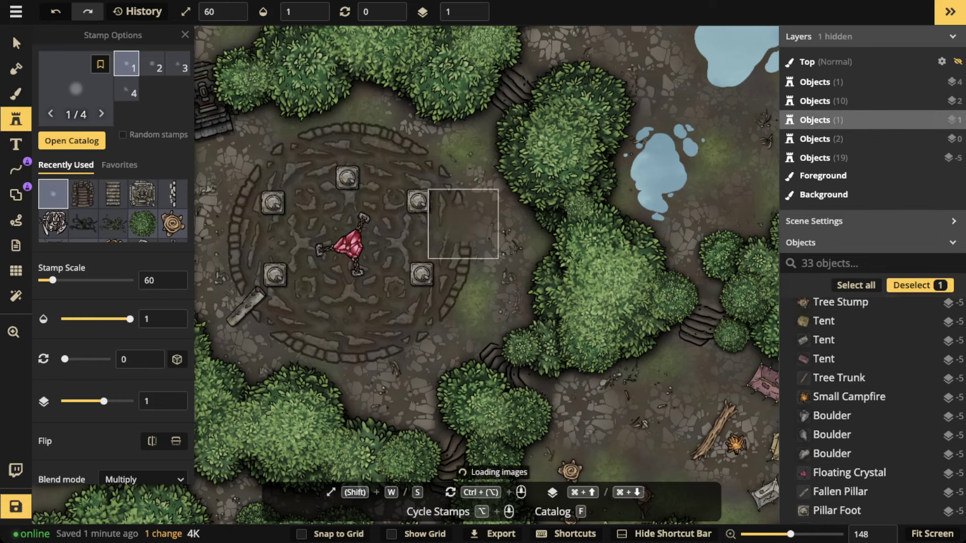
pyautogui.click(462, 240)
pyautogui.click(438, 242)
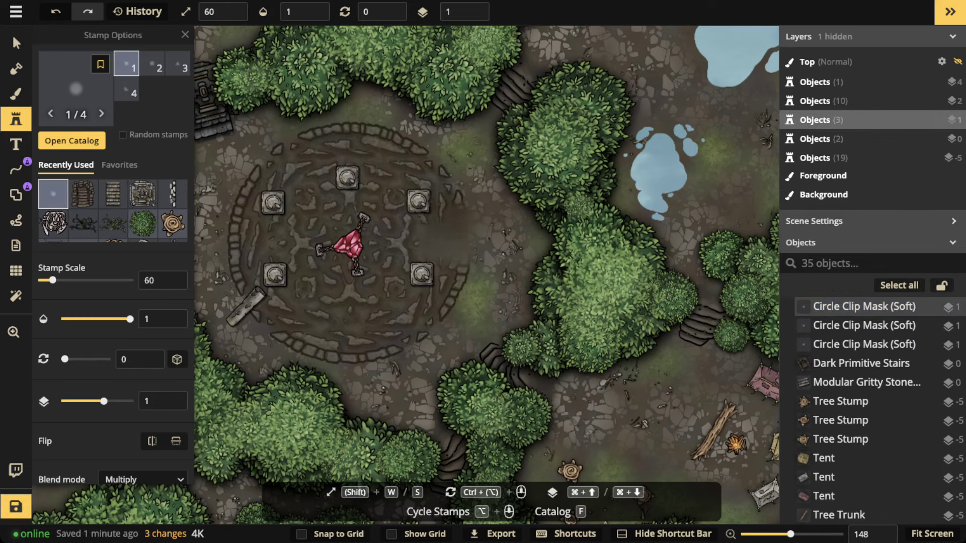
pyautogui.click(450, 214)
pyautogui.click(442, 189)
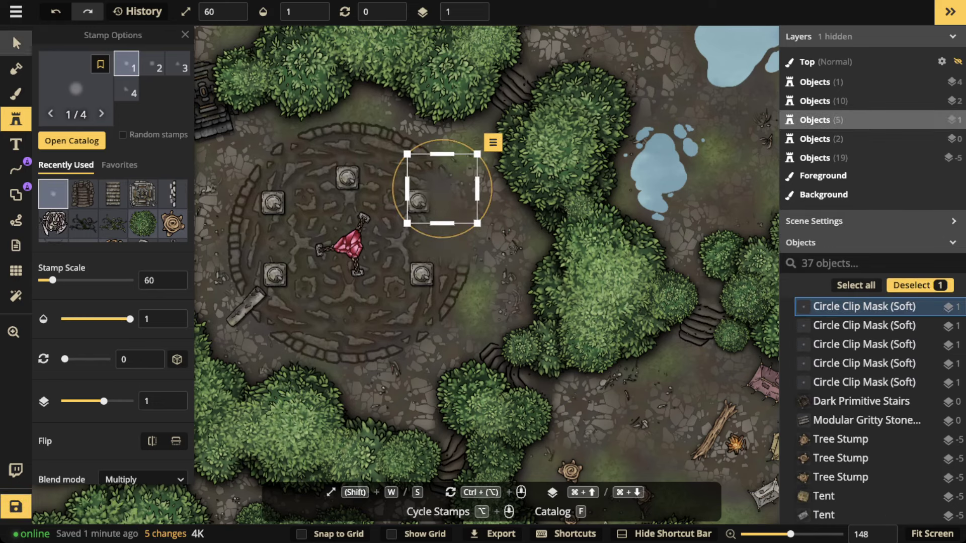
# - Move three of the soft clip masks on the circle's eastern edge to layer -5
pyautogui.click(16, 43)
pyautogui.keyDown('shift'); pyautogui.click(439, 251); pyautogui.keyUp('shift')
pyautogui.keyDown('shift'); pyautogui.click(458, 231); pyautogui.keyUp('shift')
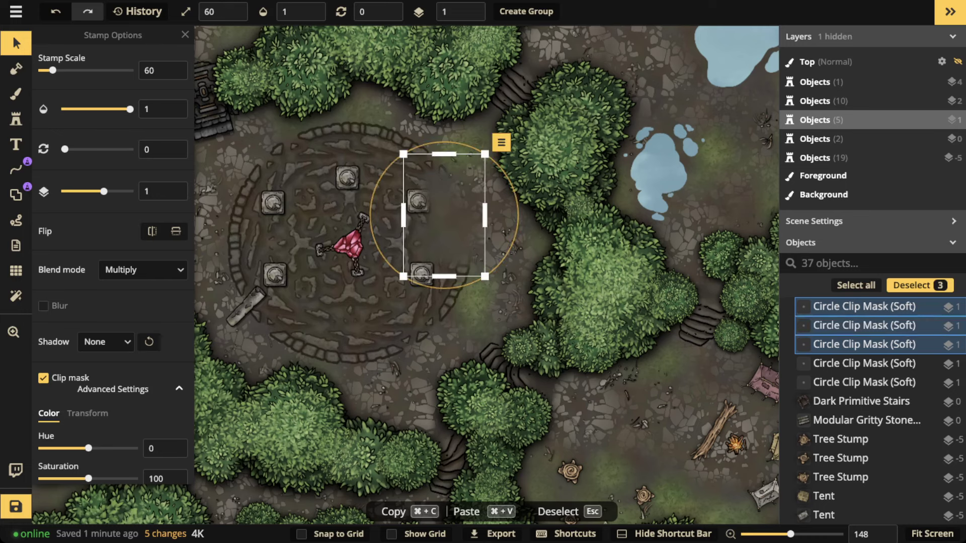
pyautogui.click(470, 16)
pyautogui.click(470, 15)
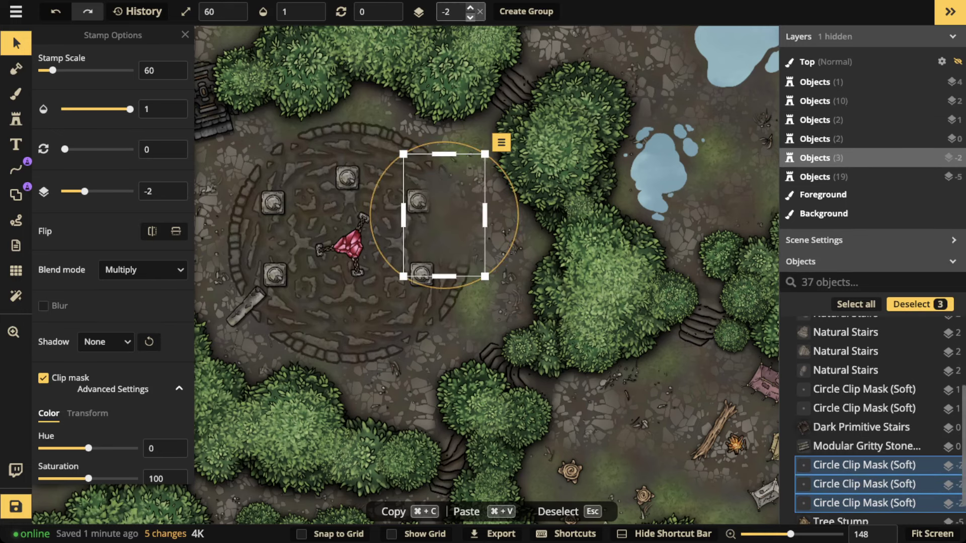
pyautogui.click(470, 16)
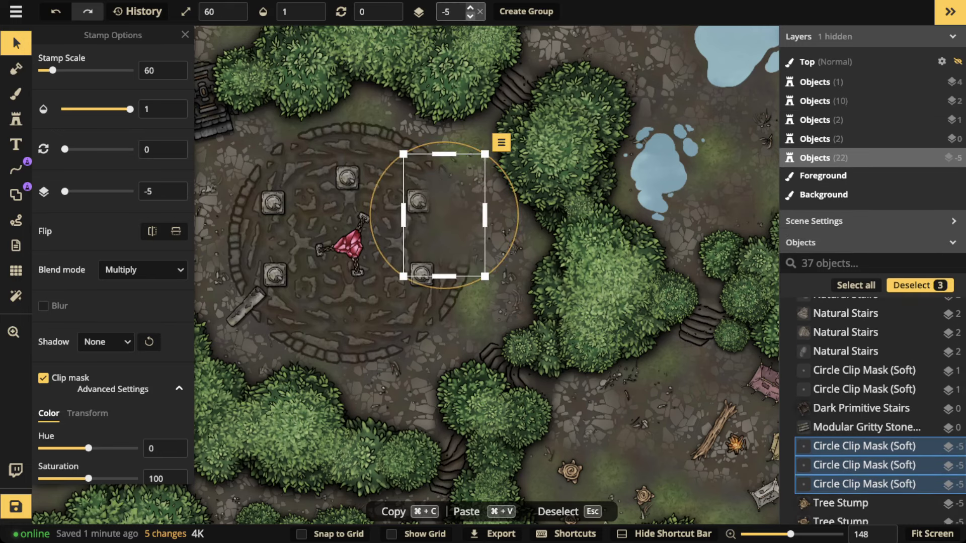
pyautogui.press('Escape')
pyautogui.click(395, 202)
pyautogui.keyDown('shift'); pyautogui.click(417, 200); pyautogui.keyUp('shift')
pyautogui.click(347, 178)
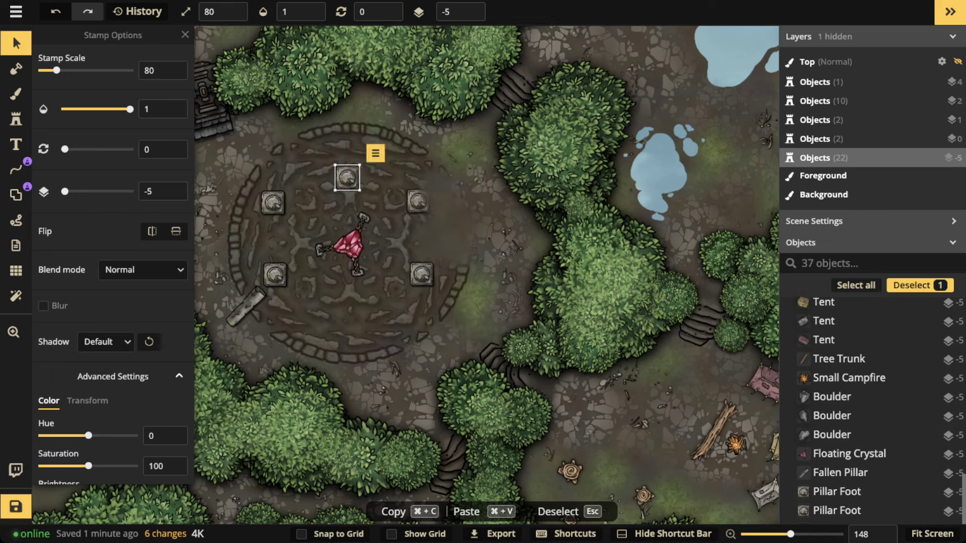
pyautogui.keyDown('shift'); pyautogui.click(418, 201); pyautogui.keyUp('shift')
pyautogui.keyDown('shift'); pyautogui.click(422, 275); pyautogui.keyUp('shift')
pyautogui.keyDown('shift'); pyautogui.click(275, 276); pyautogui.keyUp('shift')
pyautogui.keyDown('shift'); pyautogui.click(274, 222); pyautogui.keyUp('shift')
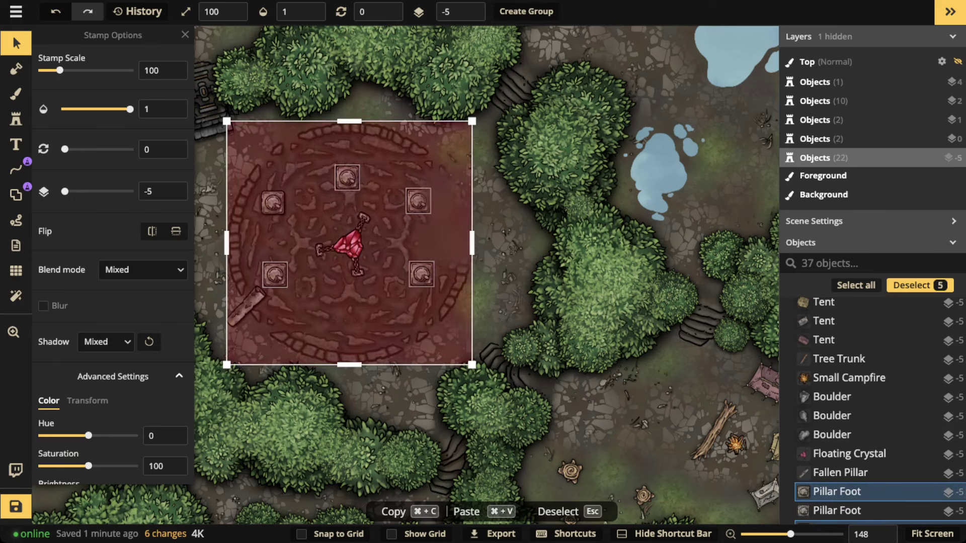
pyautogui.keyDown('shift'); pyautogui.click(311, 312); pyautogui.keyUp('shift')
pyautogui.click(272, 202)
pyautogui.keyDown('shift'); pyautogui.click(275, 274); pyautogui.keyUp('shift')
pyautogui.press('Escape')
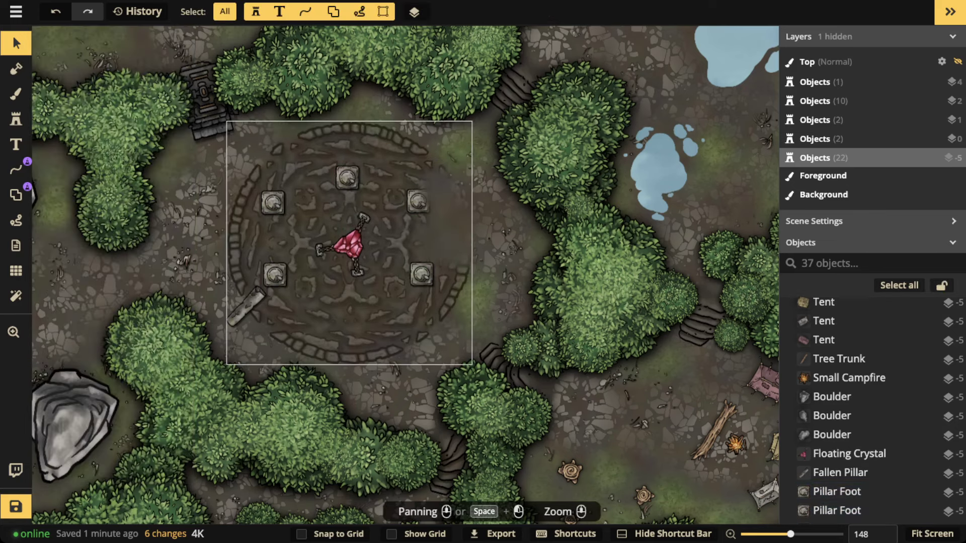
# - Select all stamps from the pillar foot's set, including the fallen pillar, and move them to layer 1
pyautogui.click(348, 177)
pyautogui.click(375, 153)
pyautogui.moveTo(393, 174)
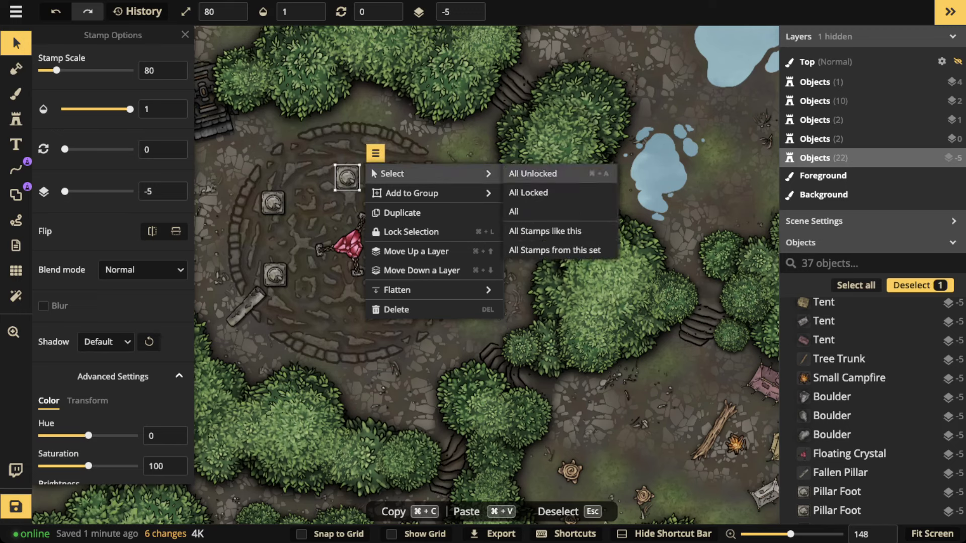
pyautogui.click(554, 250)
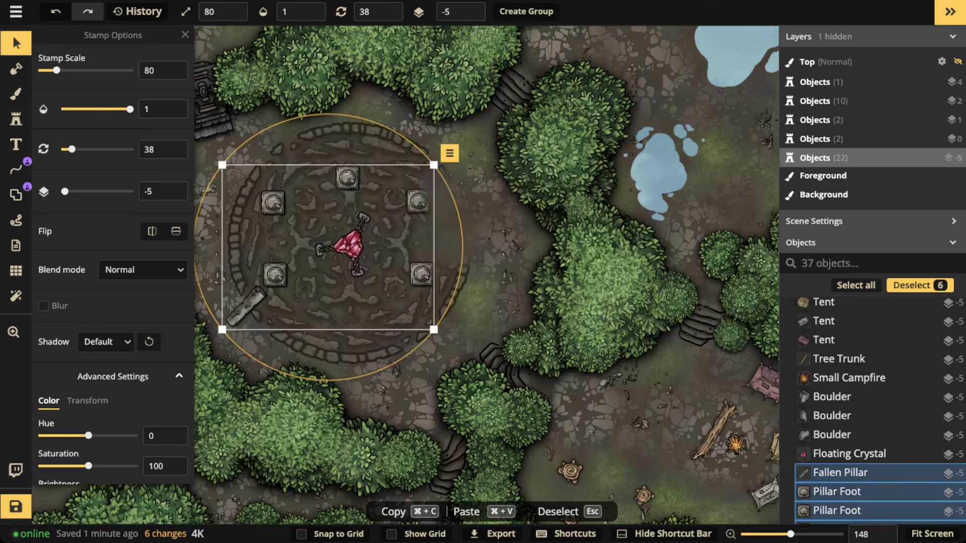
pyautogui.click(815, 120)
pyautogui.press('Escape')
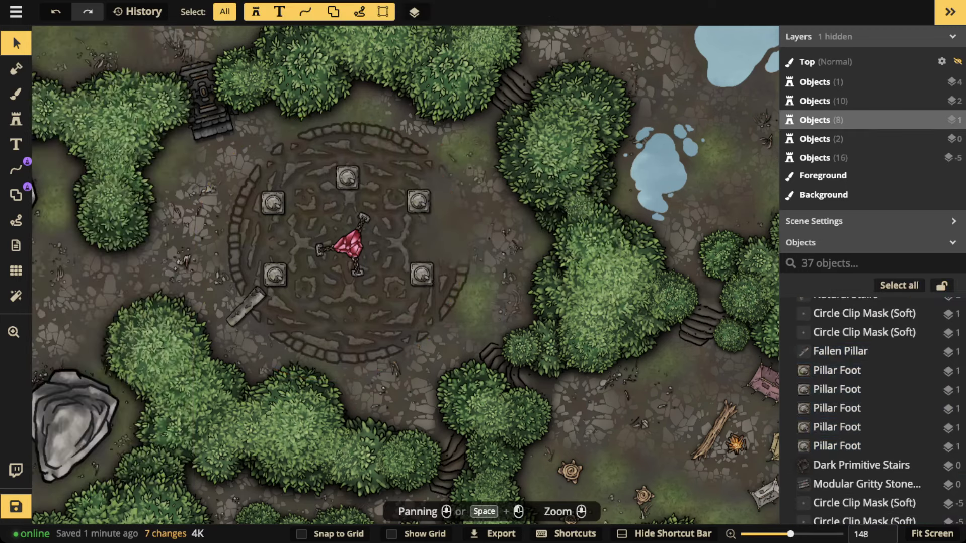
# - Shift one eastern clip mask slightly outward and place three soft clip masks between the northwestern and northern pillar feet
pyautogui.moveTo(463, 224); pyautogui.dragTo(508, 238)
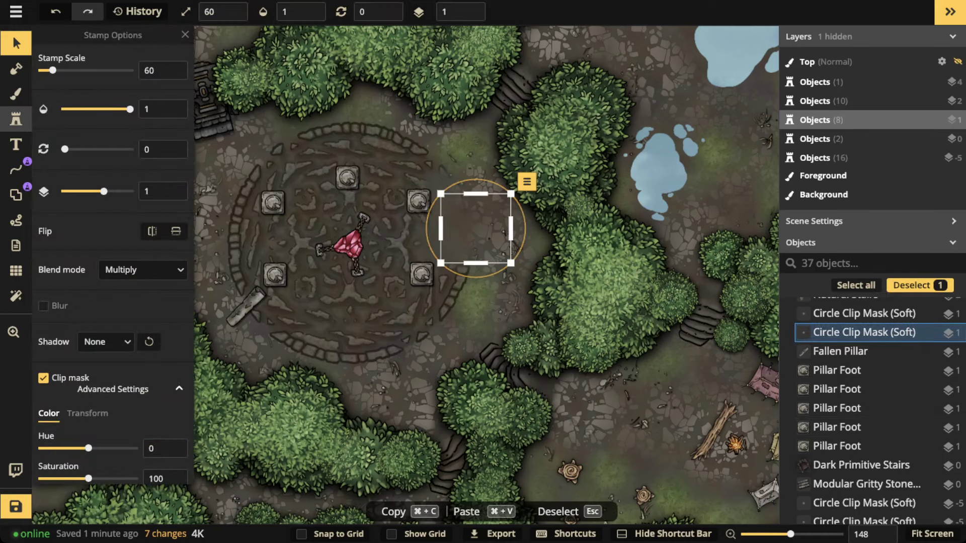
pyautogui.press('4')
pyautogui.moveTo(336, 316); pyautogui.dragTo(386, 269)
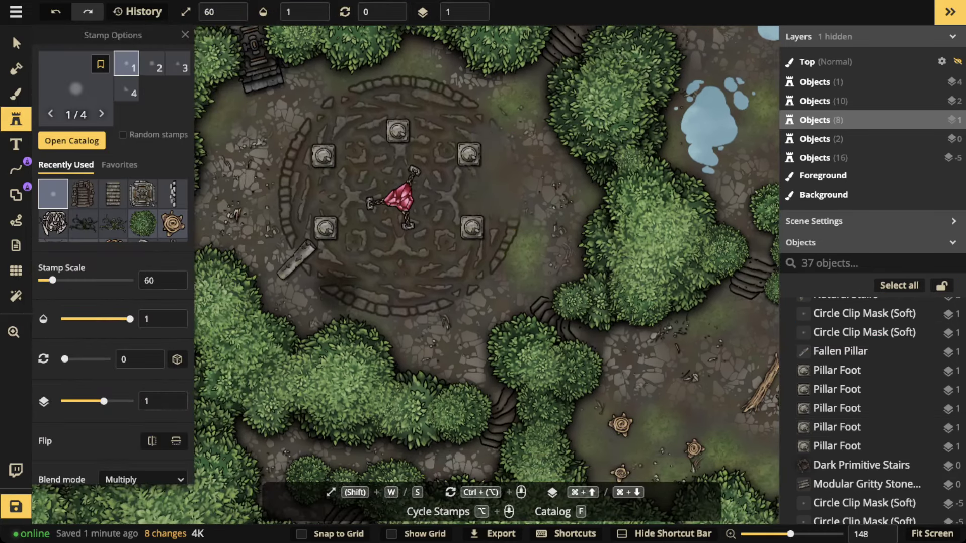
pyautogui.click(360, 162)
pyautogui.click(354, 151)
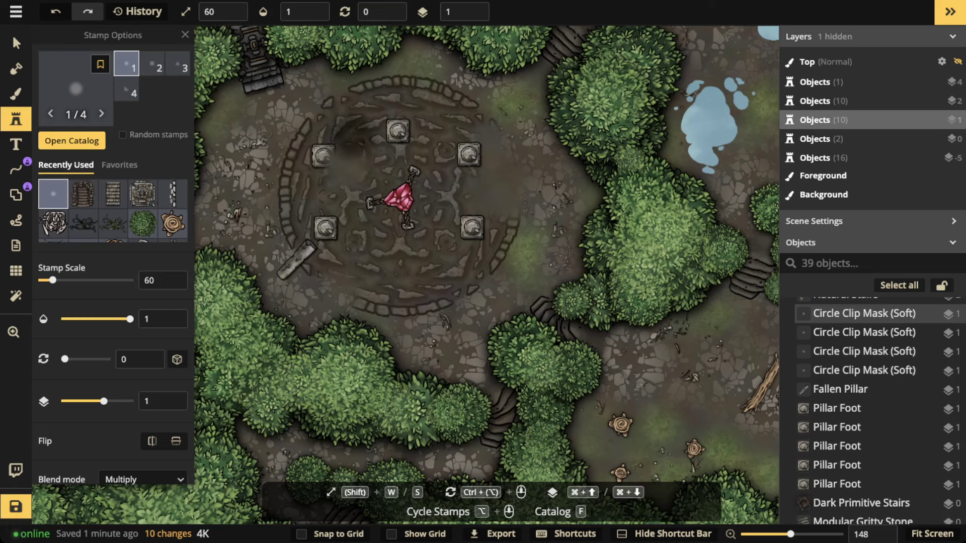
pyautogui.click(353, 128)
pyautogui.press('1')
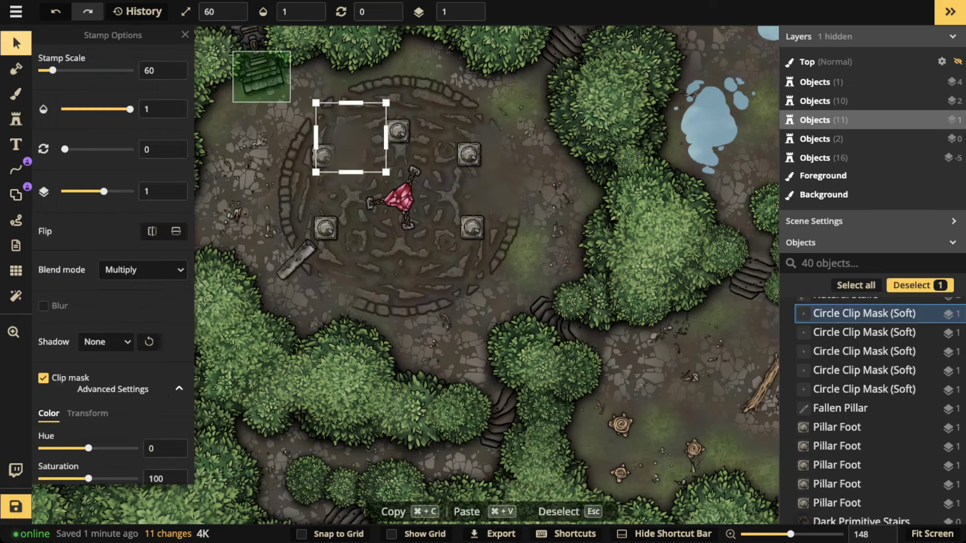
# - Undo the last three soft clip mask placements on the stone circle
pyautogui.hotkey('ctrl', 'z')
pyautogui.hotkey('ctrl', 'z')
pyautogui.hotkey('ctrl', 'z')
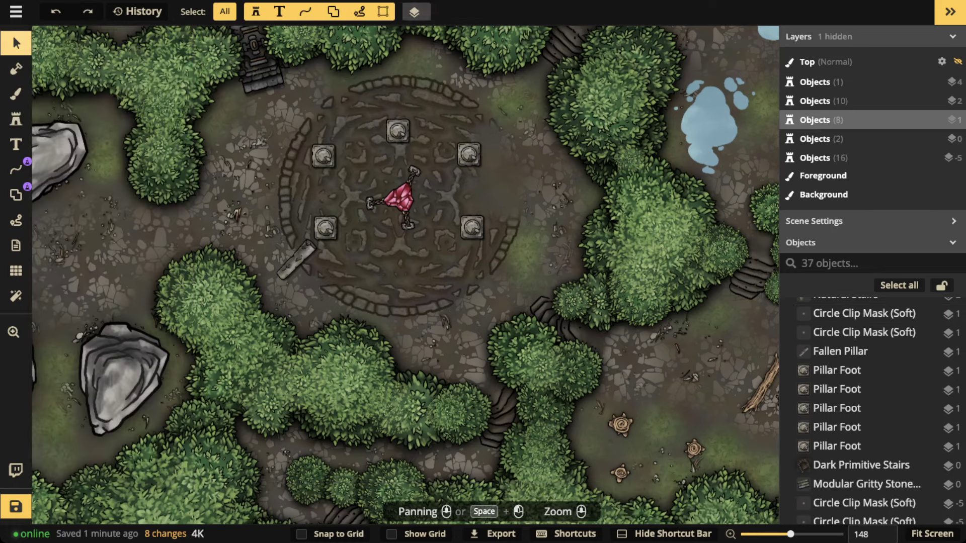
# - Set the soft circle clip mask stamp to layer -4 and place masks across the stone circle's northwestern part and western edge
pyautogui.click(15, 120)
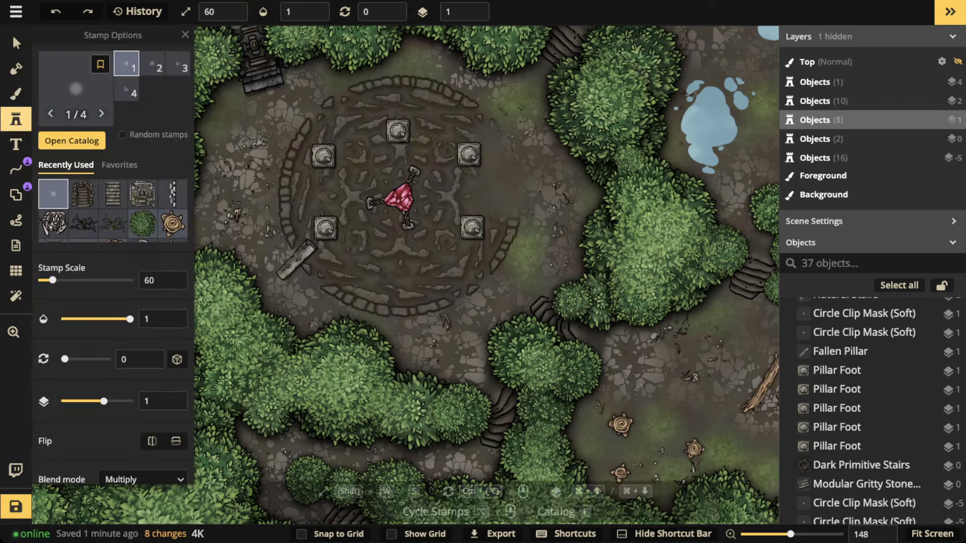
pyautogui.click(474, 16)
pyautogui.click(474, 8)
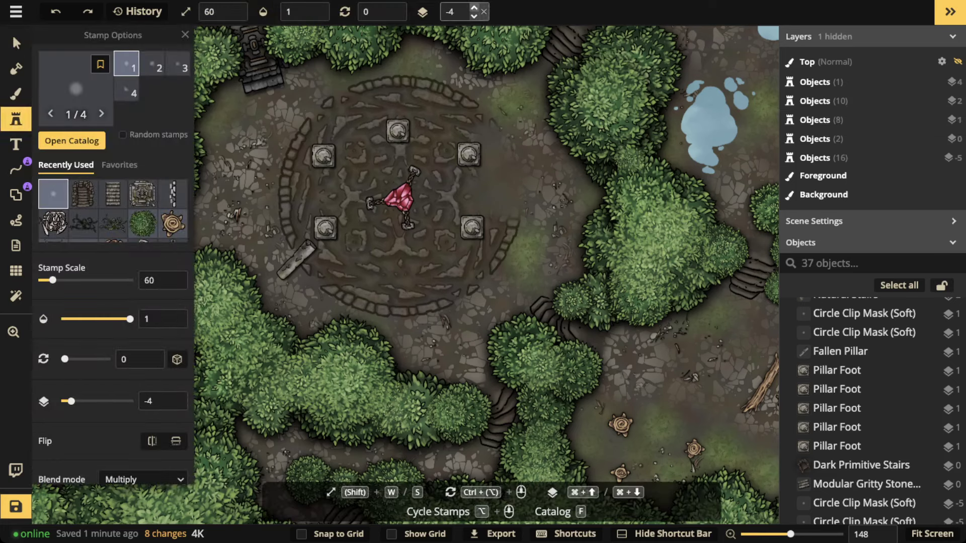
pyautogui.click(334, 109)
pyautogui.click(356, 119)
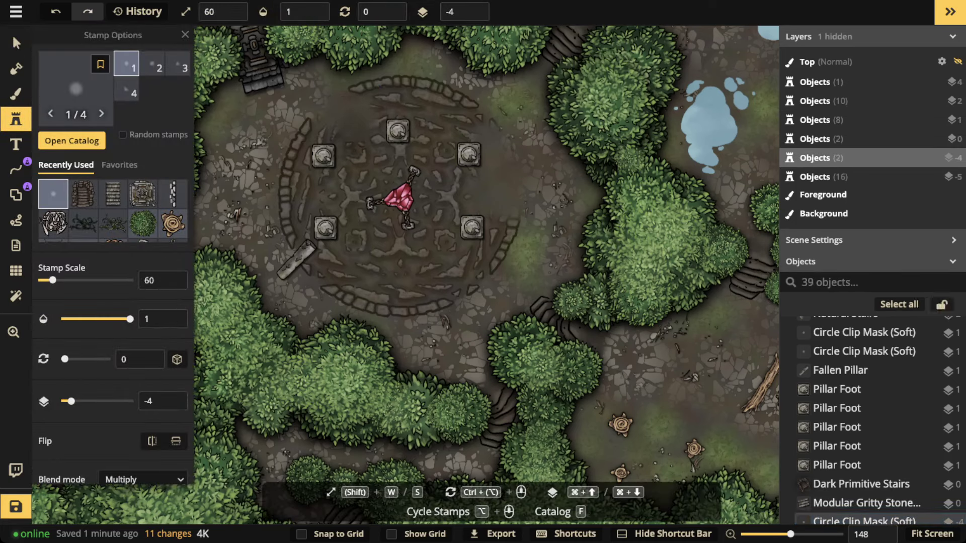
pyautogui.click(345, 141)
pyautogui.click(284, 207)
# - Place three more soft clip masks: at the circle's southwestern edge, northeast of the red crystal and at the southern edge
pyautogui.press('Escape')
pyautogui.scroll(-2, 346, 132)
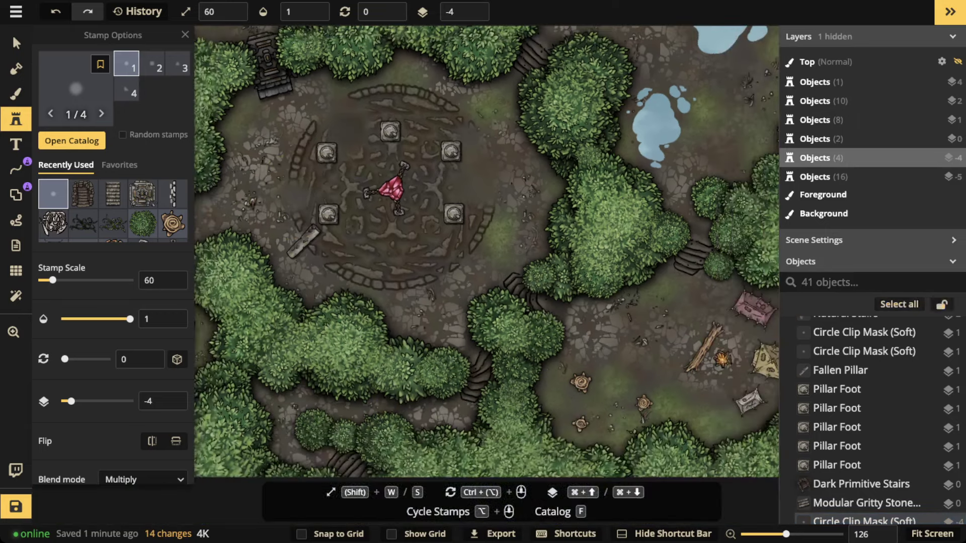
pyautogui.click(302, 220)
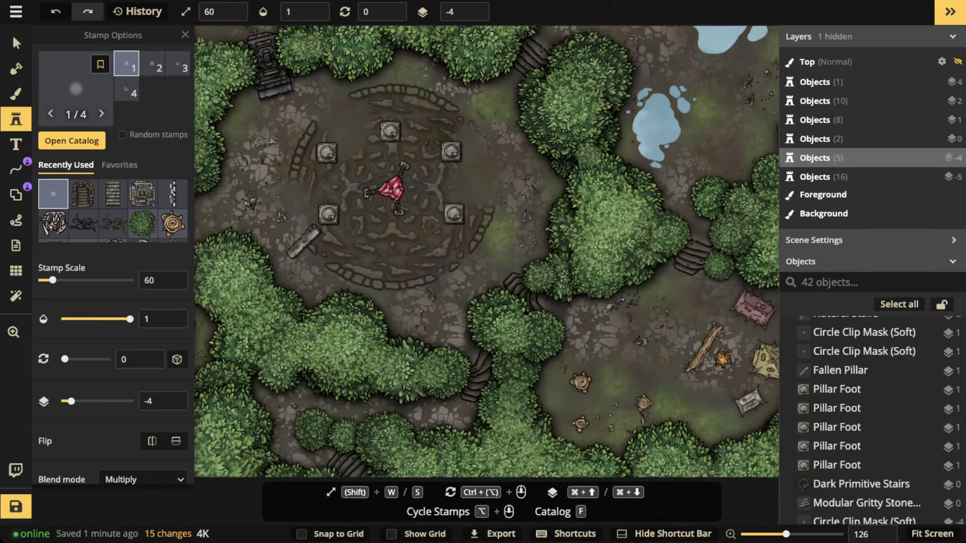
pyautogui.click(415, 164)
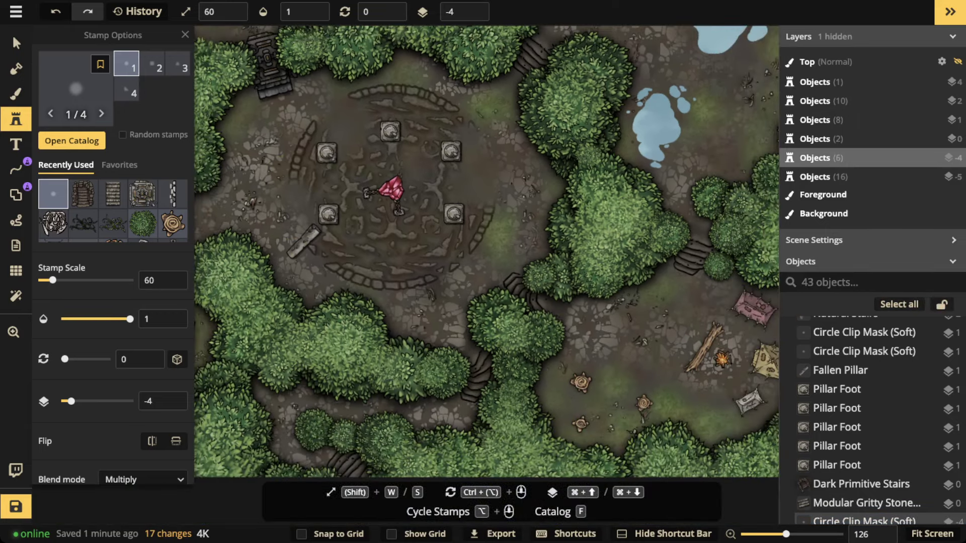
pyautogui.click(406, 287)
# - Paint the cracked stone texture on the foreground at brush size 78 over the circle's worn northwestern, eastern and southern areas
pyautogui.click(16, 93)
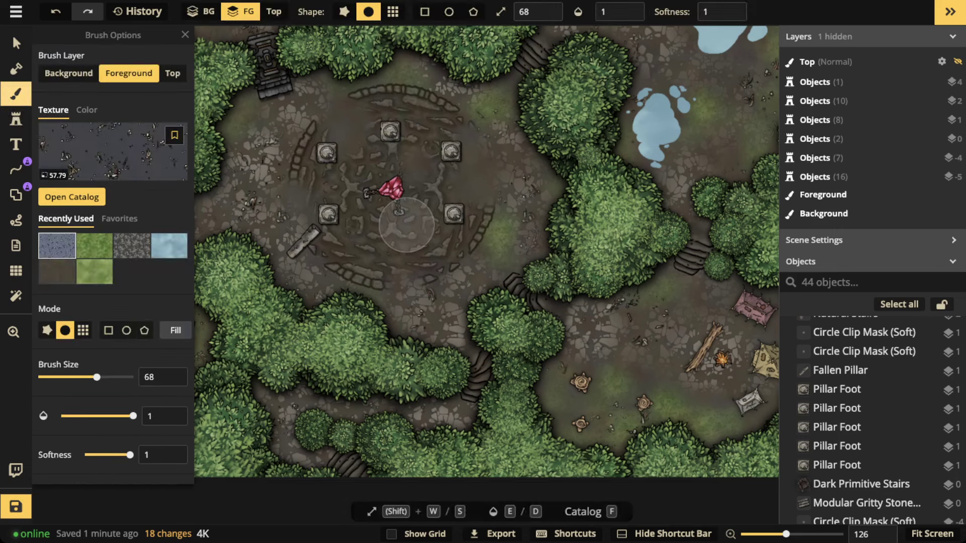
pyautogui.click(132, 245)
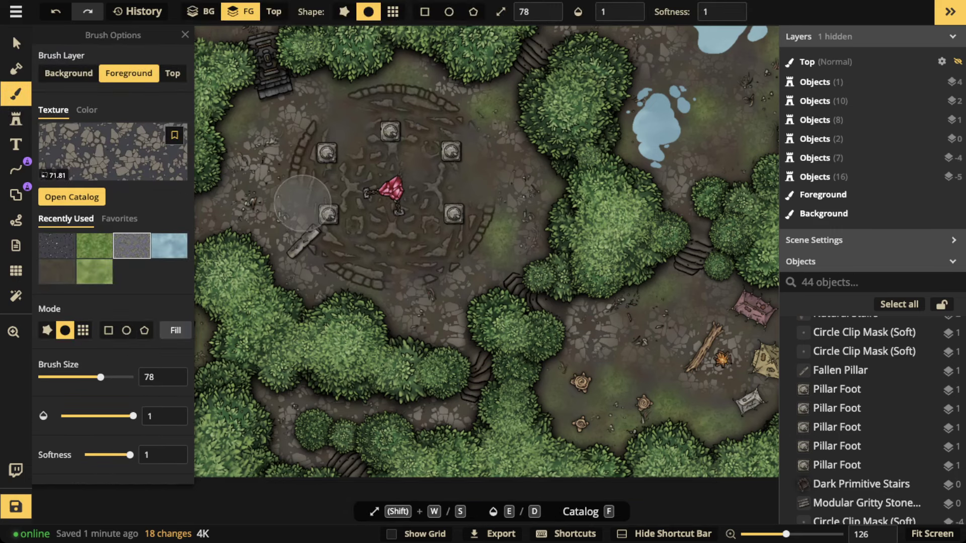
pyautogui.moveTo(302, 203)
pyautogui.mouseDown()
pyautogui.moveTo(370, 144)
pyautogui.moveTo(317, 120)
pyautogui.moveTo(329, 109)
pyautogui.mouseUp()
pyautogui.click(453, 178)
pyautogui.click(458, 188)
pyautogui.click(478, 193)
pyautogui.click(491, 128)
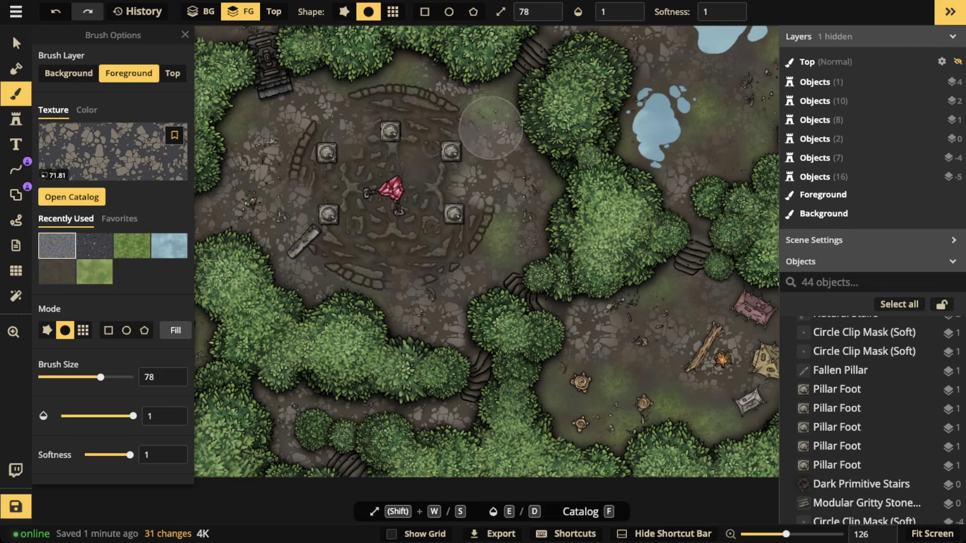
pyautogui.click(403, 245)
pyautogui.click(398, 268)
pyautogui.click(421, 283)
pyautogui.click(419, 277)
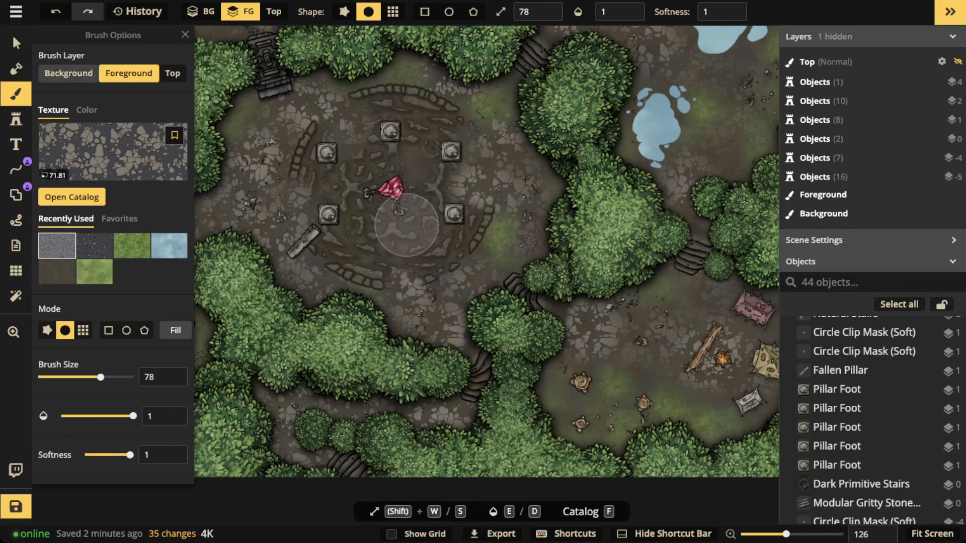
# - Examine the worn stone circle and the bushy paths and stairs south of it
pyautogui.press('v')
pyautogui.scroll(-3, 406, 225)
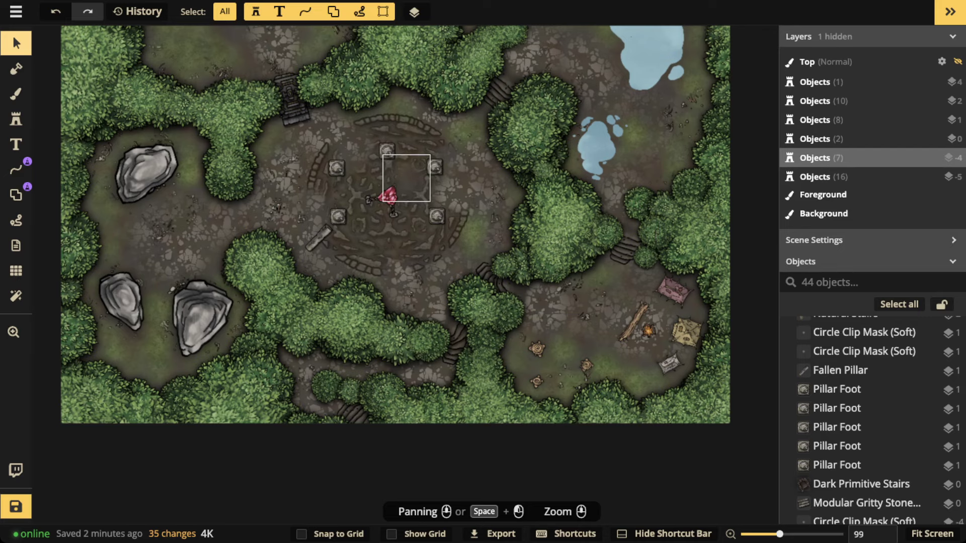
pyautogui.scroll(3, 418, 197)
pyautogui.moveTo(417, 196); pyautogui.dragTo(455, 151)
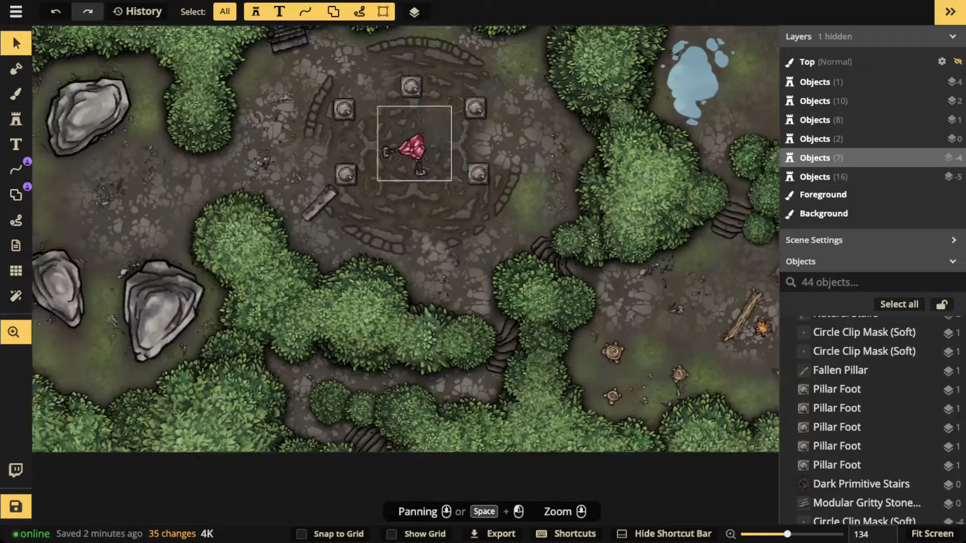
pyautogui.scroll(1, 458, 242)
pyautogui.moveTo(452, 247); pyautogui.dragTo(494, 74)
pyautogui.moveTo(399, 311); pyautogui.dragTo(397, 363)
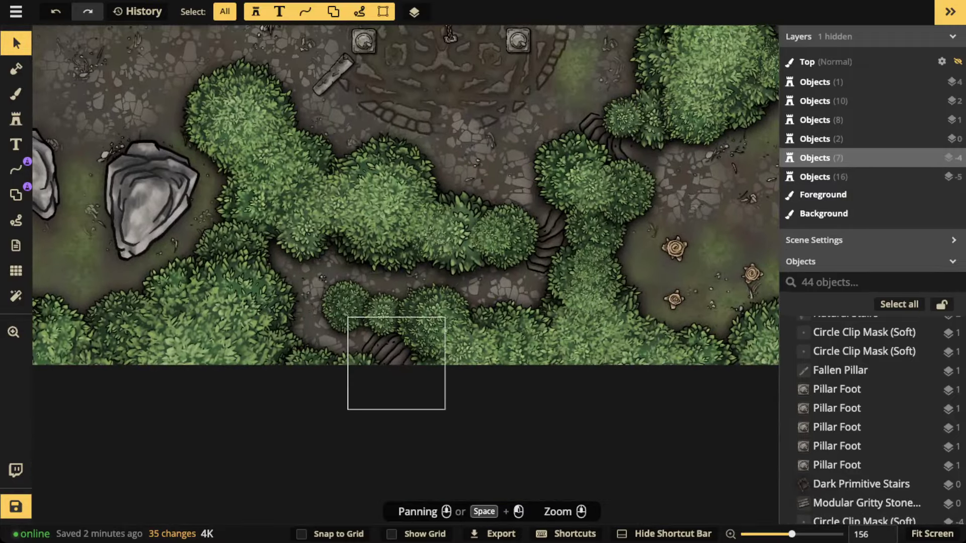
pyautogui.scroll(2, 396, 364)
pyautogui.scroll(4, 749, 115)
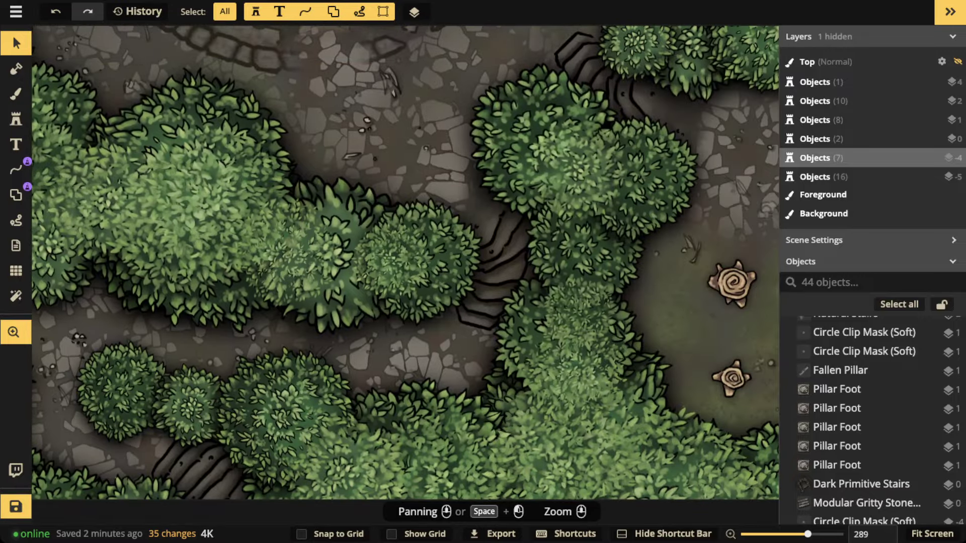
pyautogui.moveTo(484, 231); pyautogui.dragTo(514, 182)
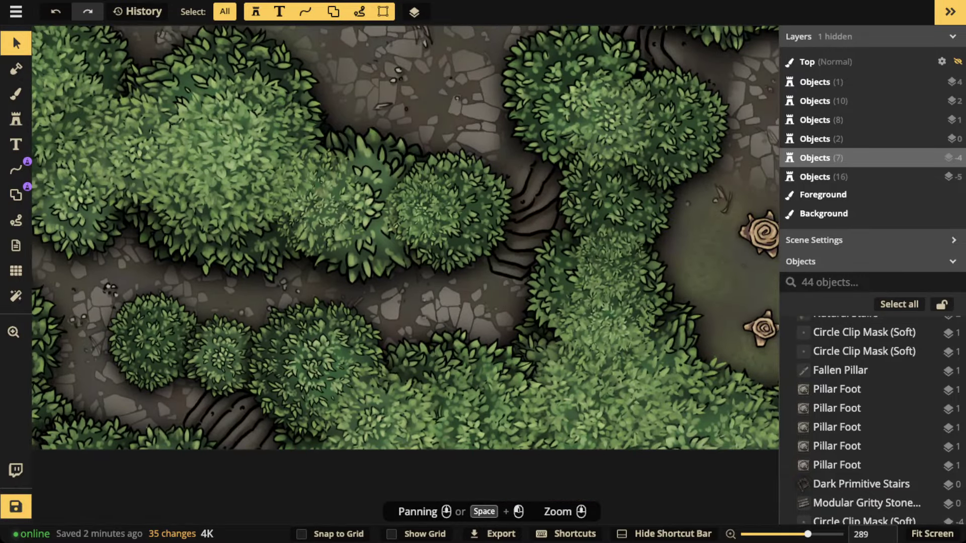
# - Select the large stone circle stamp with scale 180 and lock it
pyautogui.moveTo(513, 171); pyautogui.dragTo(521, 399)
pyautogui.moveTo(402, 201)
pyautogui.mouseDown()
pyautogui.moveTo(466, 280)
pyautogui.moveTo(486, 400)
pyautogui.mouseUp()
pyautogui.click(486, 400)
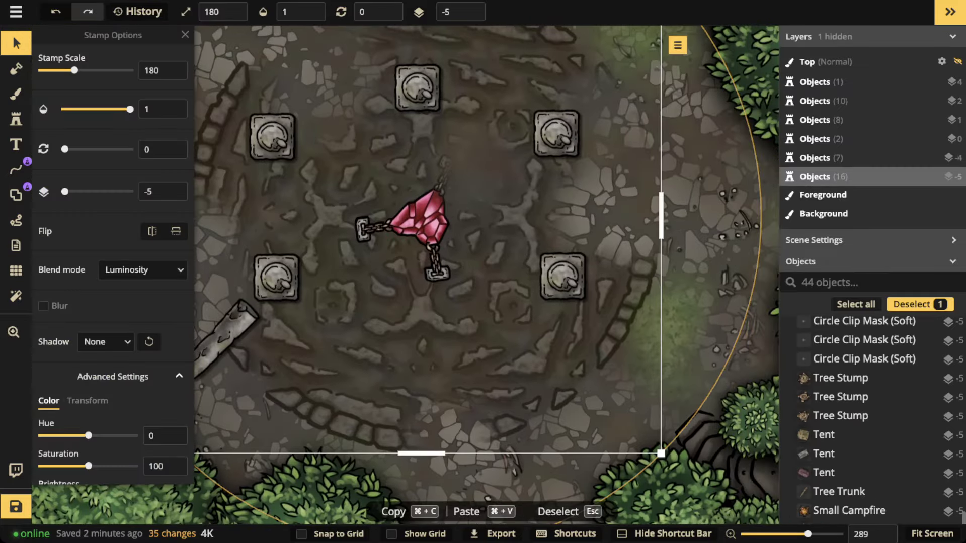
pyautogui.press('Escape')
pyautogui.click(486, 400)
pyautogui.press('l')
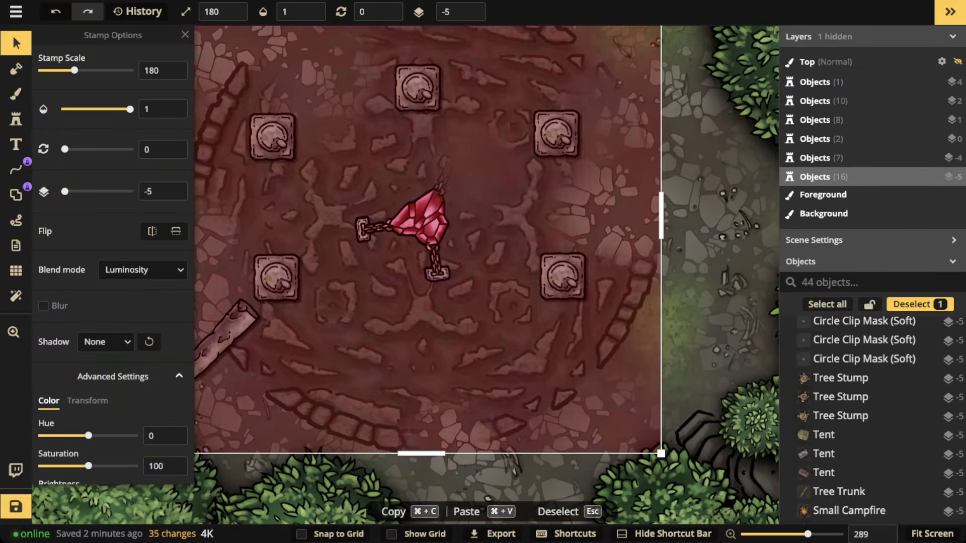
pyautogui.press('Escape')
# - Move the chained red crystal stamp to layer 1
pyautogui.click(424, 211)
pyautogui.click(451, 12)
pyautogui.write('1')
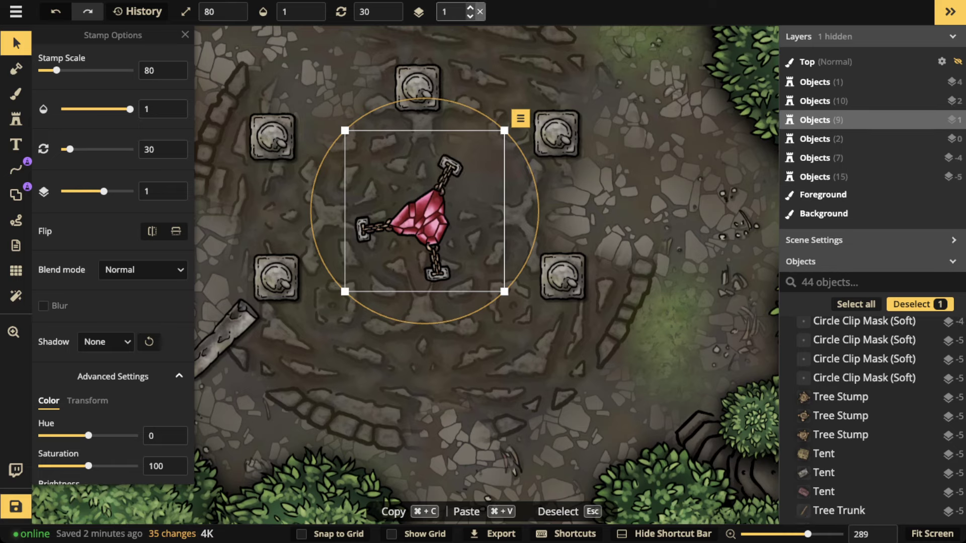
pyautogui.press('Escape')
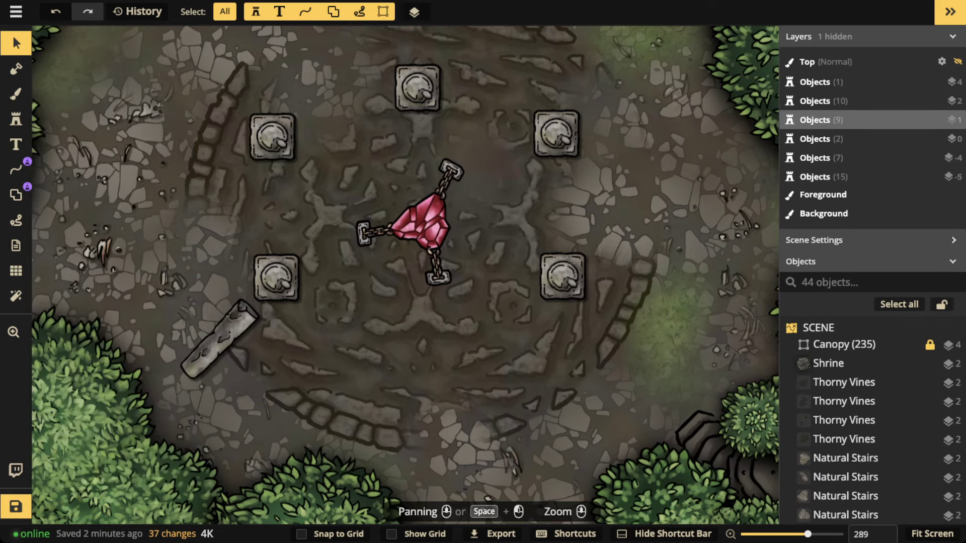
# - Paint stone texture on the foreground northeast of the red crystal, undo that stroke and dab the patch again more lightly
pyautogui.press('b')
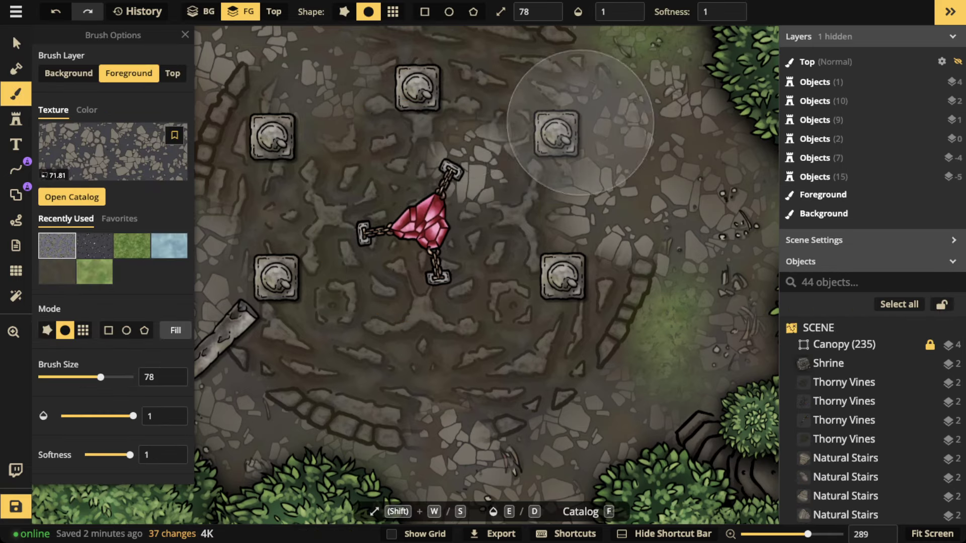
pyautogui.hotkey('ctrl', 'z')
pyautogui.click(491, 165)
pyautogui.scroll(-8, 409, 292)
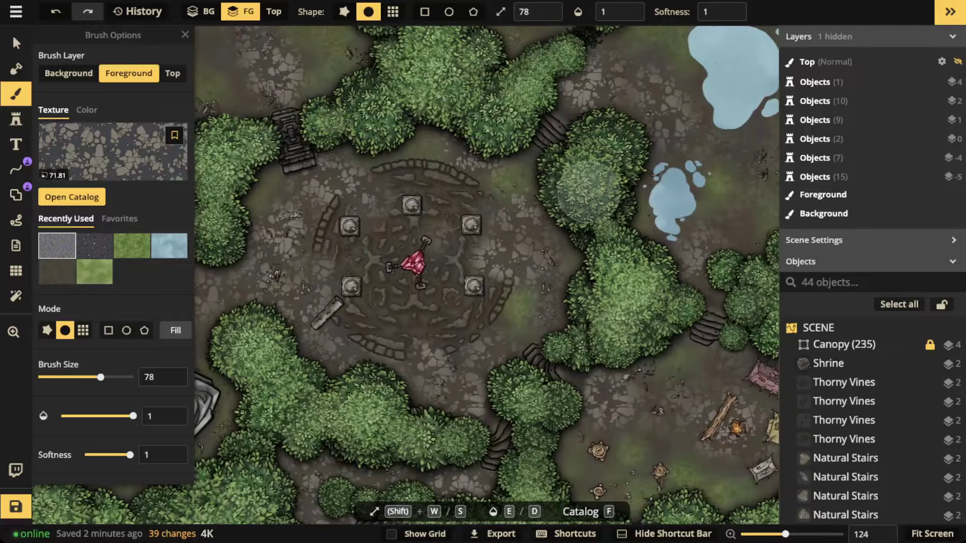
pyautogui.moveTo(589, 192); pyautogui.dragTo(597, 140)
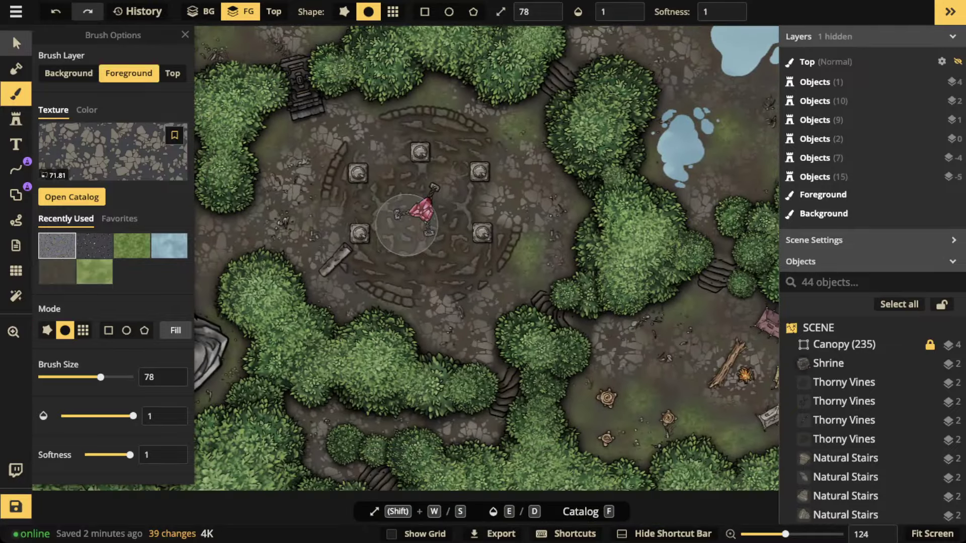
pyautogui.click(16, 43)
pyautogui.scroll(-2, 351, 210)
pyautogui.moveTo(371, 172)
pyautogui.mouseDown()
pyautogui.moveTo(372, 201)
pyautogui.moveTo(397, 234)
pyautogui.mouseUp()
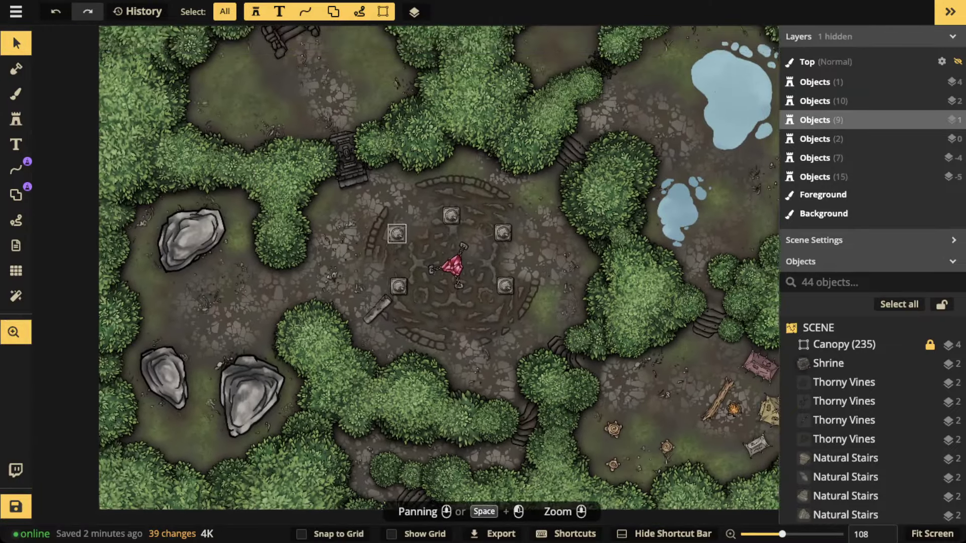
pyautogui.scroll(2, 264, 276)
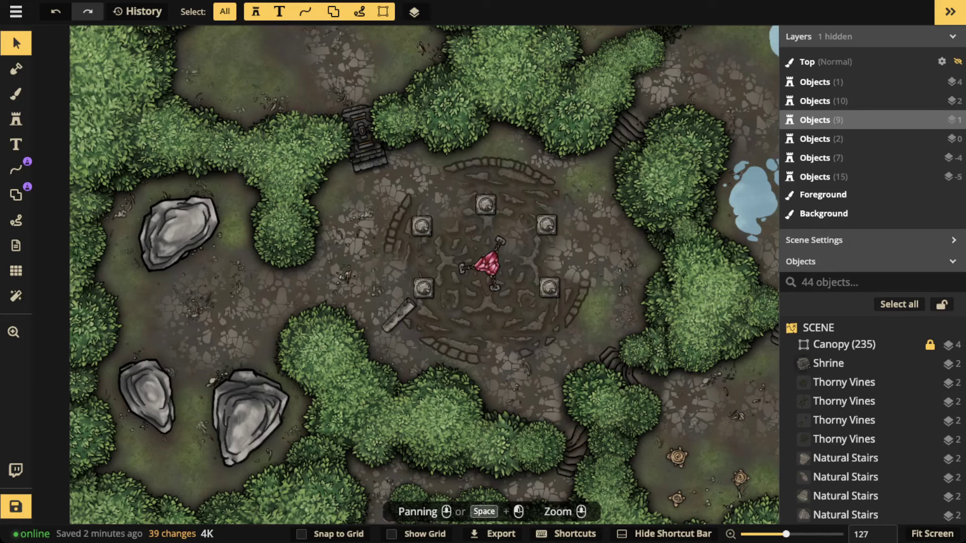
# - Search the stamp catalog for "statue" and choose the wide, intact pale stone statue from the Temple pack
pyautogui.click(16, 119)
pyautogui.click(75, 93)
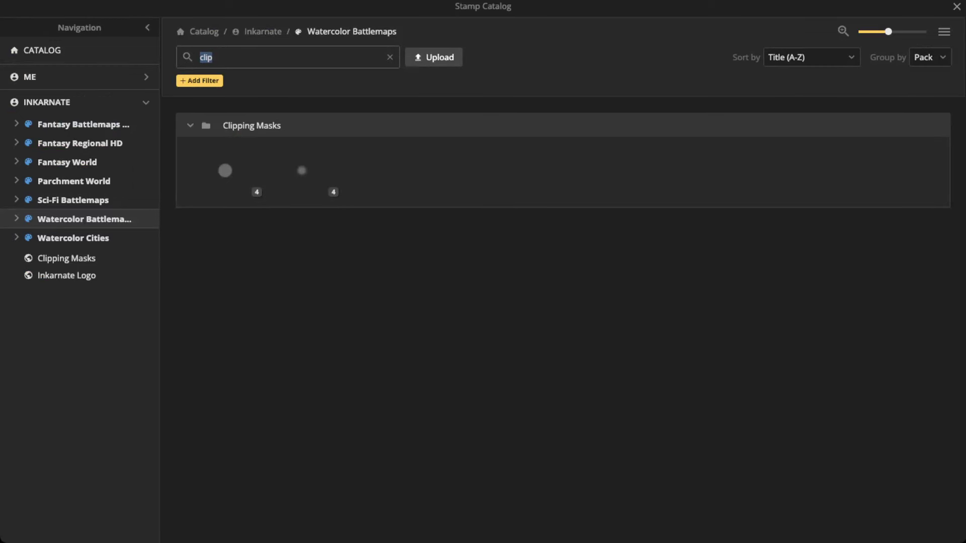
pyautogui.write('statue')
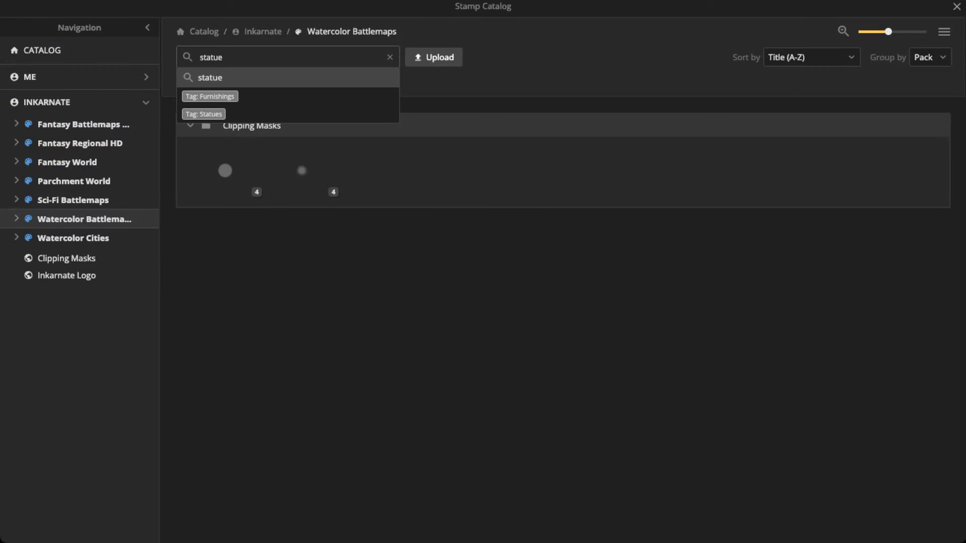
pyautogui.press('Return')
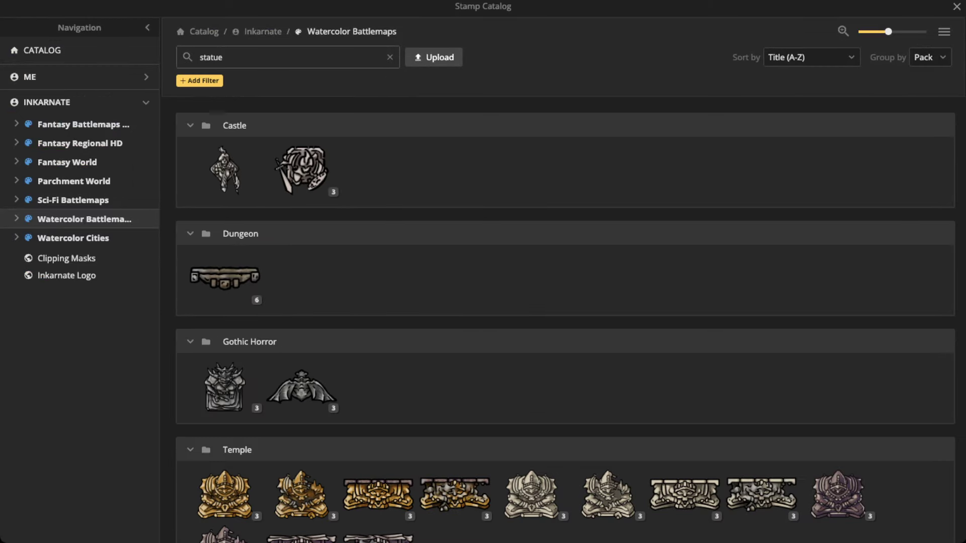
pyautogui.scroll(-2, 302, 168)
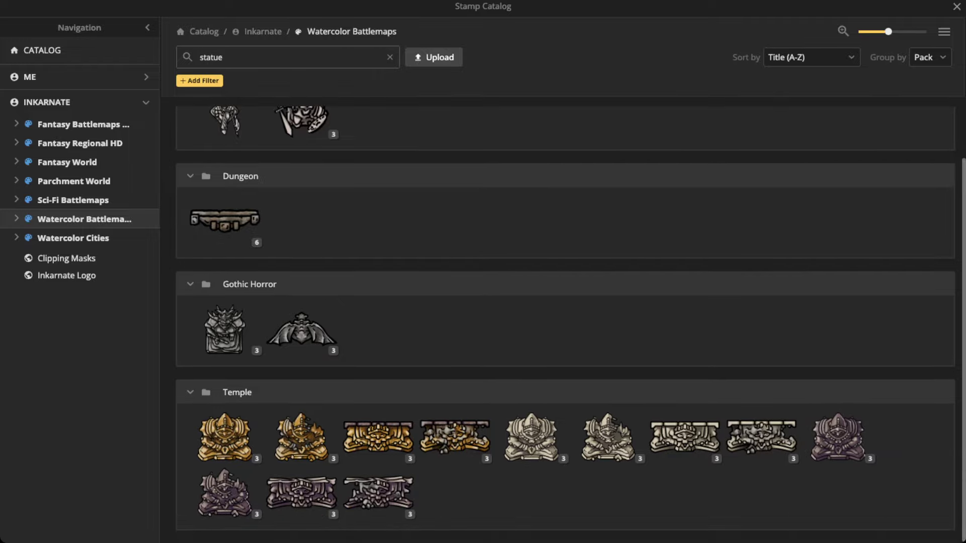
pyautogui.scroll(2, 565, 325)
pyautogui.scroll(-3, 565, 325)
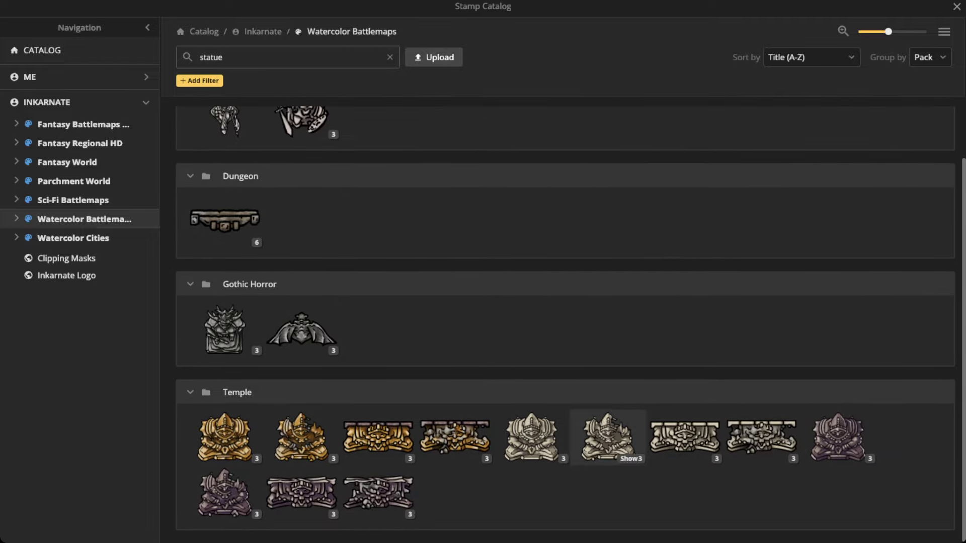
pyautogui.click(685, 437)
# - Examine the central stone circle and the neighbouring clearings for a suitable spot for the statue
pyautogui.scroll(3, 488, 272)
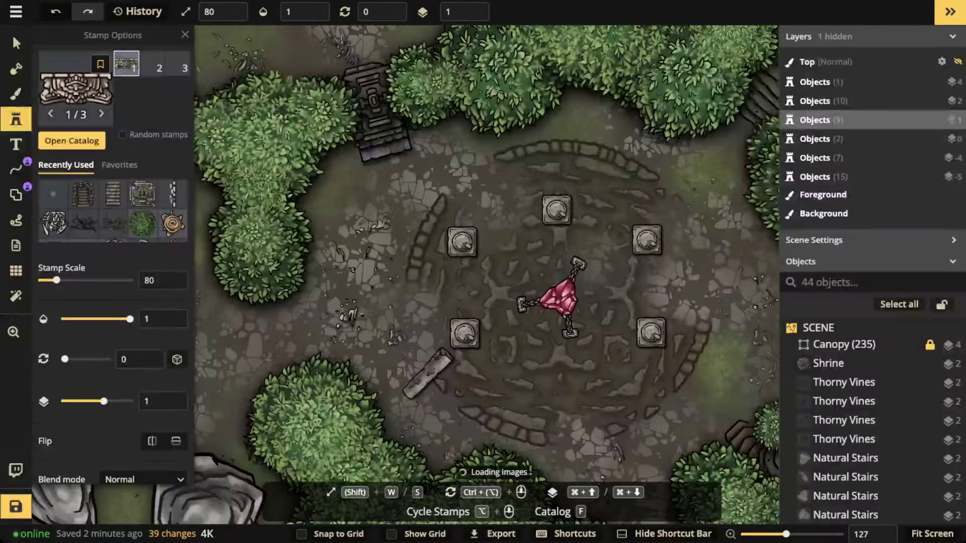
pyautogui.moveTo(487, 275); pyautogui.dragTo(590, 192)
pyautogui.moveTo(487, 274); pyautogui.dragTo(560, 240)
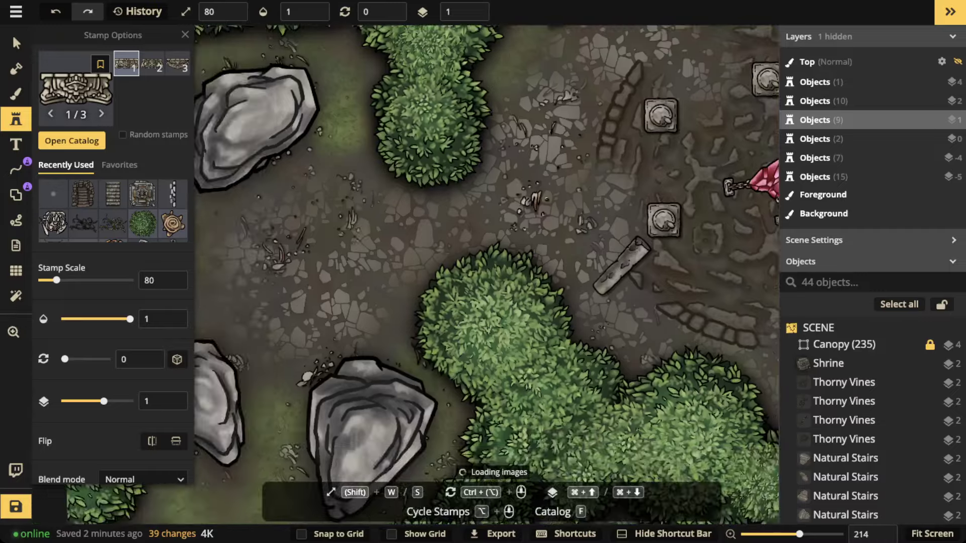
pyautogui.scroll(1, 487, 275)
pyautogui.scroll(-5, 487, 275)
pyautogui.scroll(1, 487, 275)
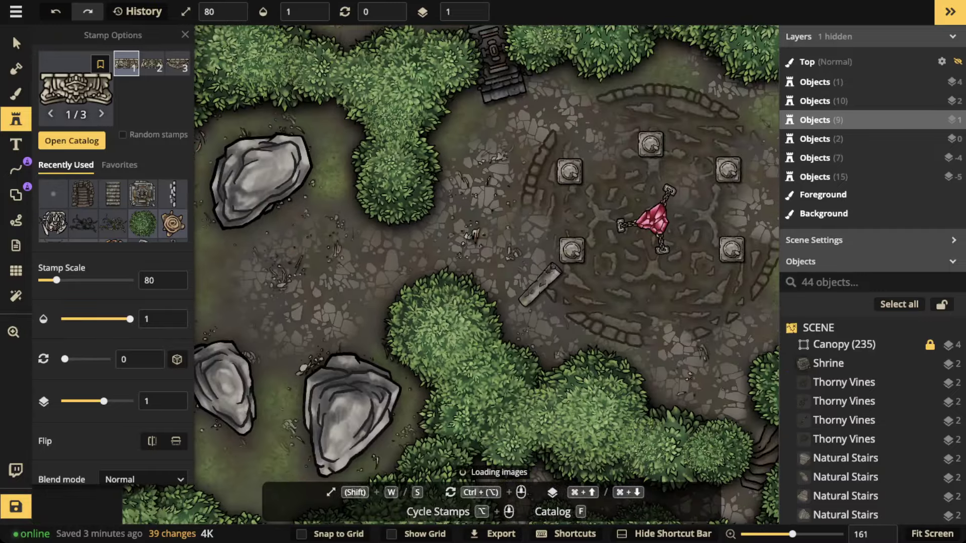
pyautogui.moveTo(654, 221); pyautogui.dragTo(205, 301)
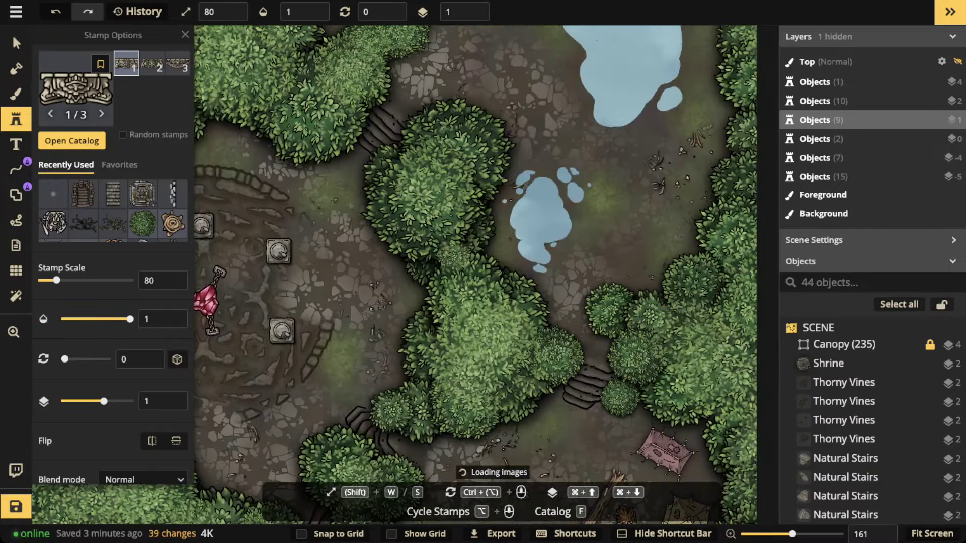
pyautogui.scroll(-2, 564, 150)
pyautogui.moveTo(564, 151); pyautogui.dragTo(664, 102)
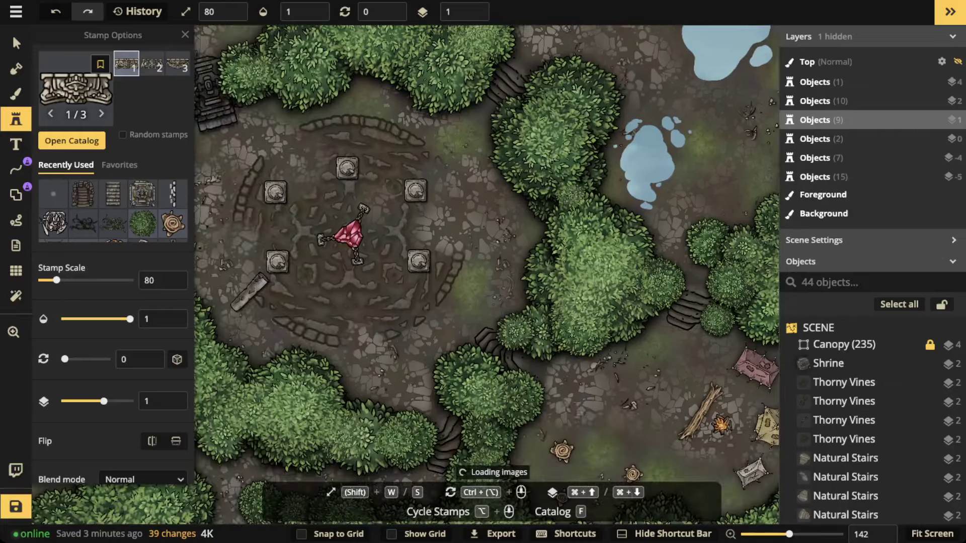
pyautogui.scroll(-1, 406, 224)
pyautogui.scroll(2, 357, 194)
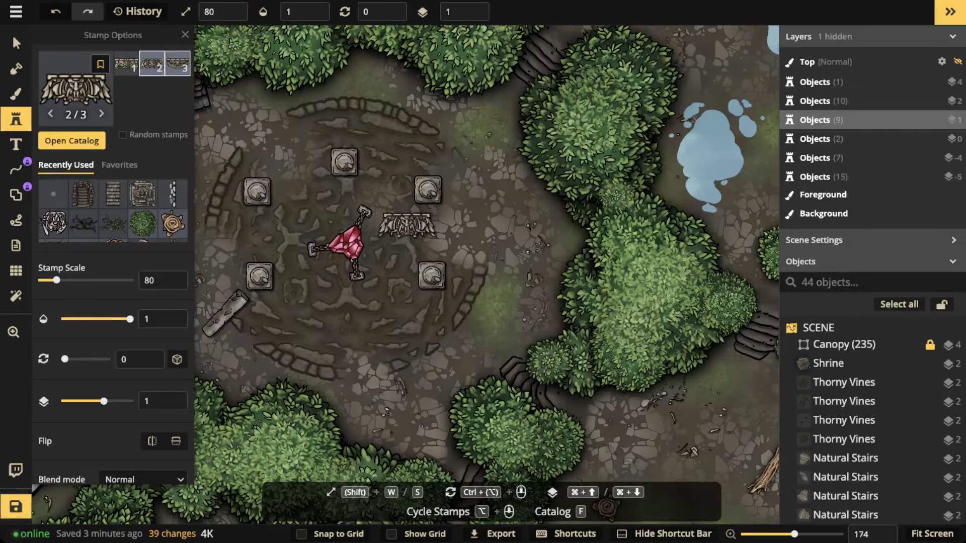
pyautogui.scroll(-1, 406, 224)
pyautogui.moveTo(316, 197); pyautogui.dragTo(465, 198)
pyautogui.scroll(-1, 329, 177)
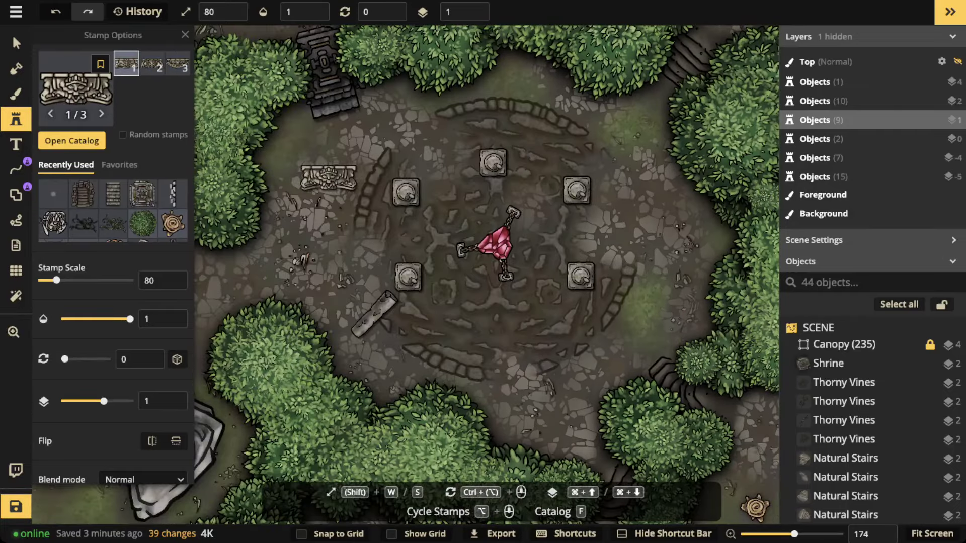
pyautogui.scroll(3, 353, 179)
pyautogui.scroll(-6, 113, 251)
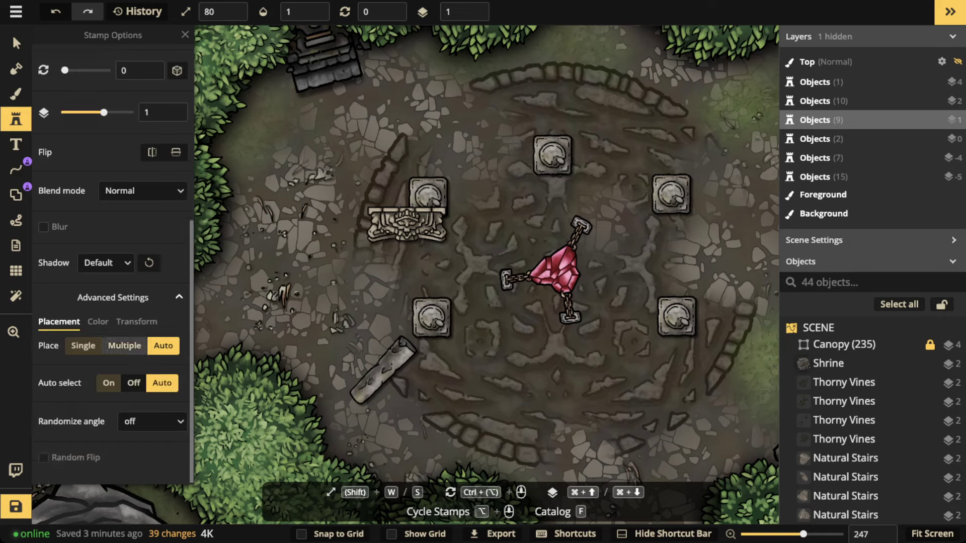
# - Turn the statue stamp dark grey by setting its saturation to 0 and brightness to 75
pyautogui.click(98, 321)
pyautogui.moveTo(88, 387); pyautogui.dragTo(41, 387)
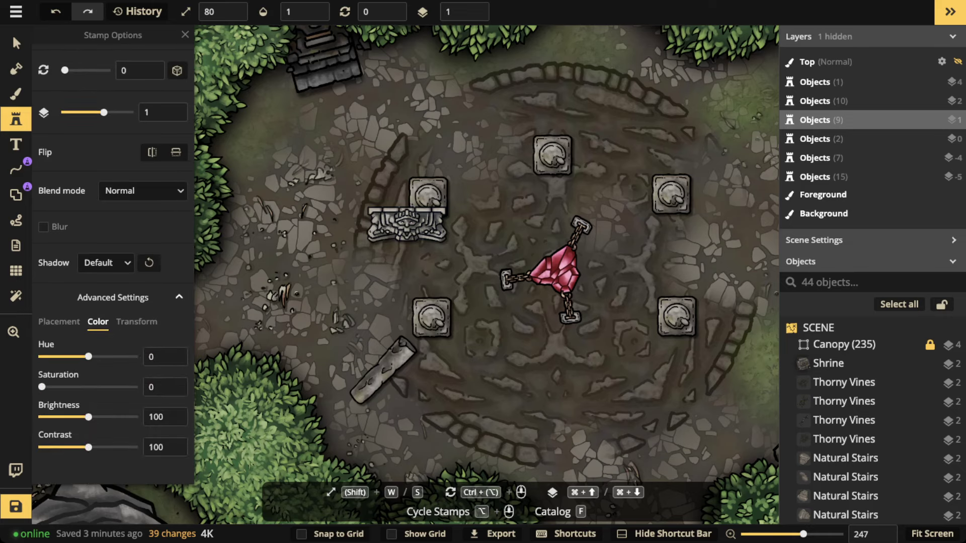
pyautogui.moveTo(88, 417); pyautogui.dragTo(77, 418)
# - Place the grey statue at the southern edge of the northernmost boulder in the western clearing, rotated to 330
pyautogui.moveTo(414, 273); pyautogui.dragTo(775, 266)
pyautogui.moveTo(388, 260); pyautogui.dragTo(138, 179)
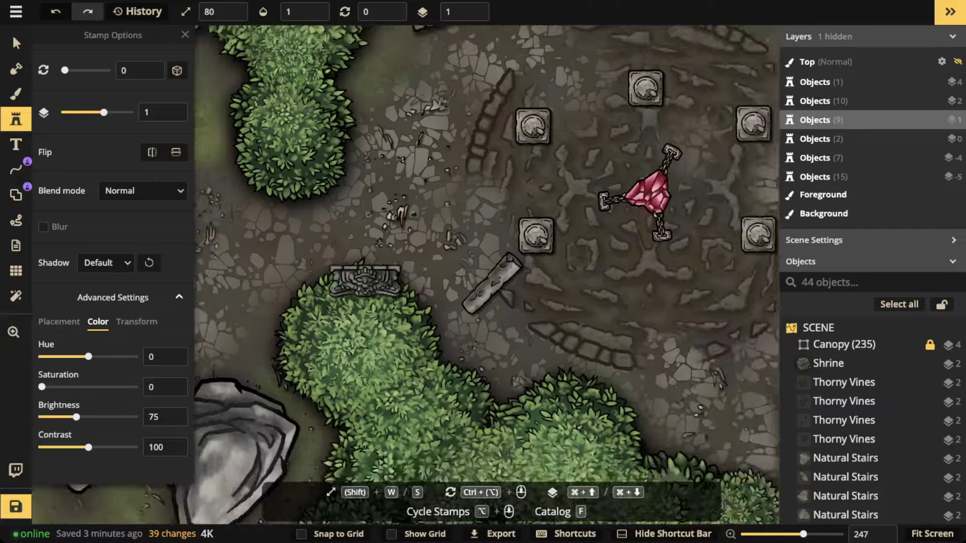
pyautogui.scroll(-4, 366, 280)
pyautogui.moveTo(365, 280); pyautogui.dragTo(417, 354)
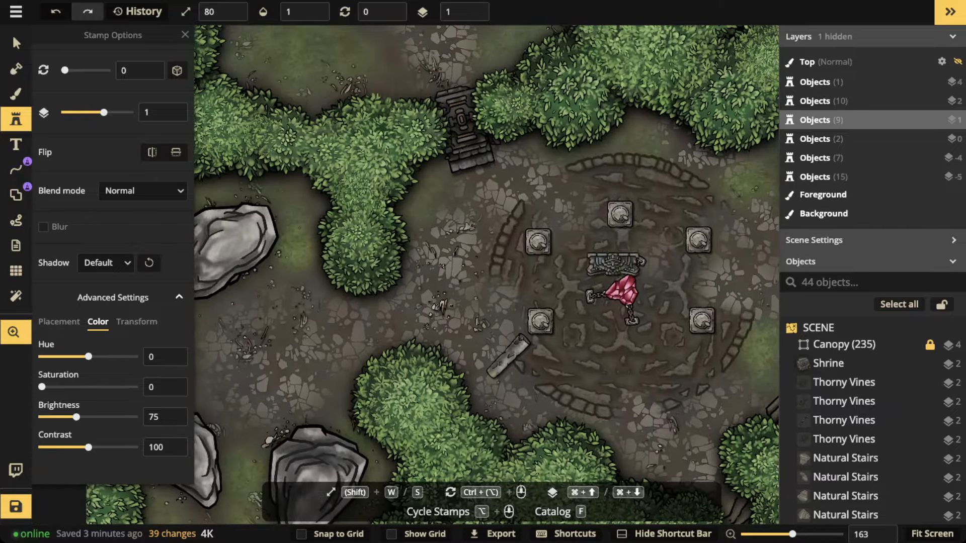
pyautogui.moveTo(614, 265); pyautogui.dragTo(720, 285)
pyautogui.scroll(3, 334, 310)
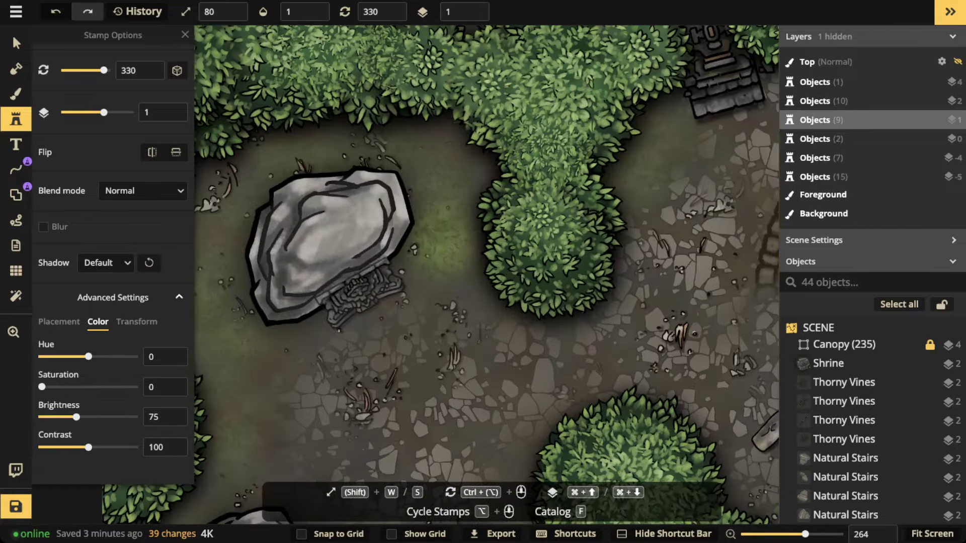
pyautogui.click(362, 295)
# - Move the statue to the top edge of the western clearing's southeastern boulder and rotate it to 149
pyautogui.moveTo(360, 290); pyautogui.dragTo(366, 360)
pyautogui.scroll(-5, 367, 361)
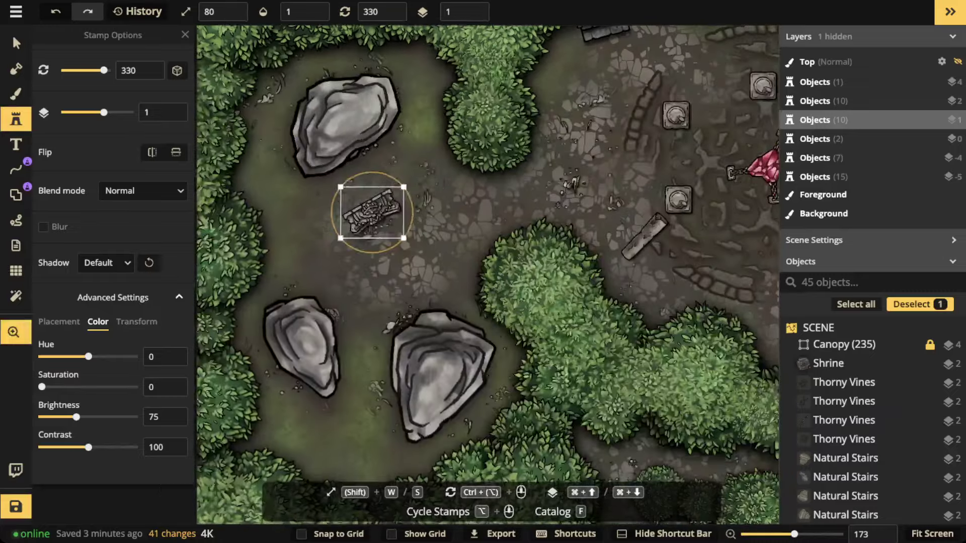
pyautogui.moveTo(372, 211); pyautogui.dragTo(359, 300)
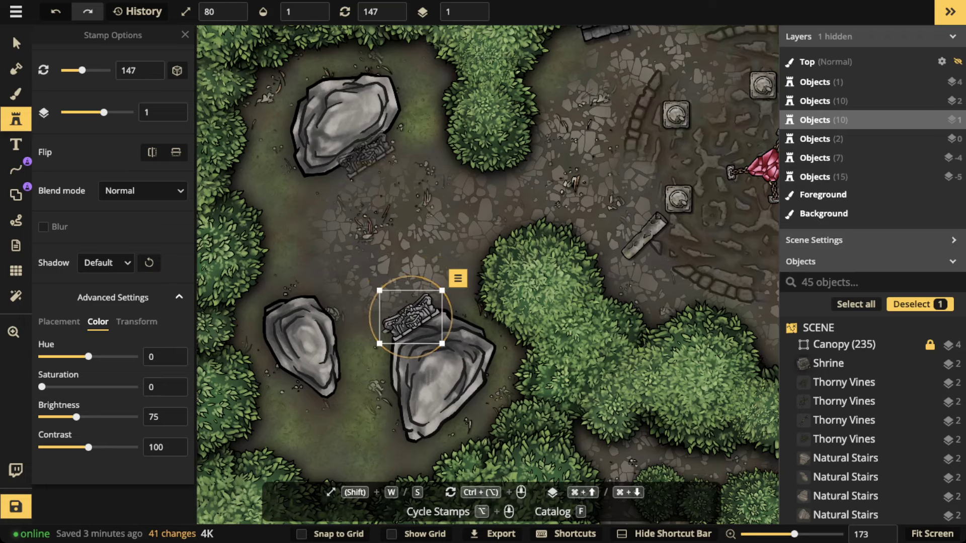
pyautogui.scroll(-2, 411, 317)
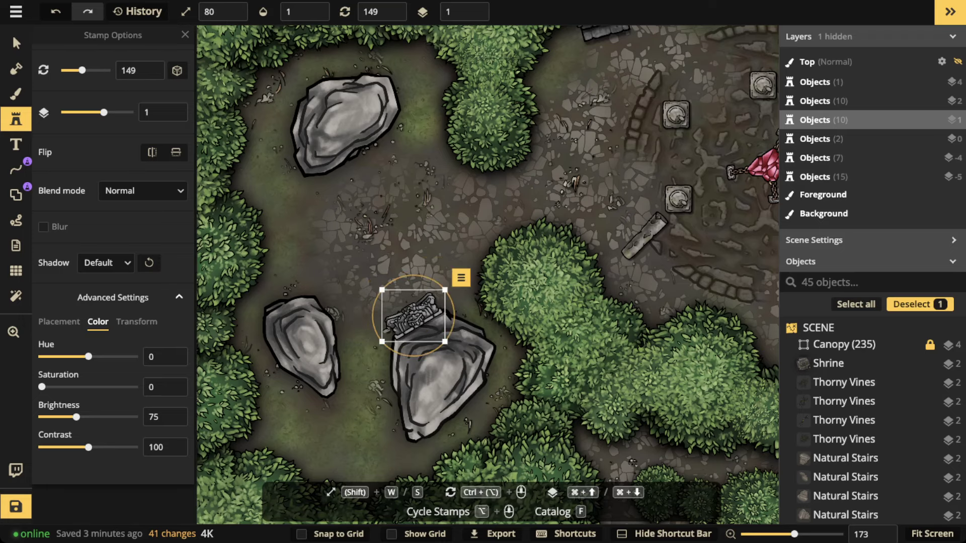
pyautogui.press('Escape')
# - Place a second statue inside the large pond in the northeastern clearing, rotated to 44
pyautogui.scroll(-4, 363, 226)
pyautogui.press('space')
pyautogui.moveTo(724, 297); pyautogui.dragTo(455, 331)
pyautogui.scroll(-3, 345, 238)
pyautogui.press('space')
pyautogui.moveTo(345, 242); pyautogui.dragTo(317, 313)
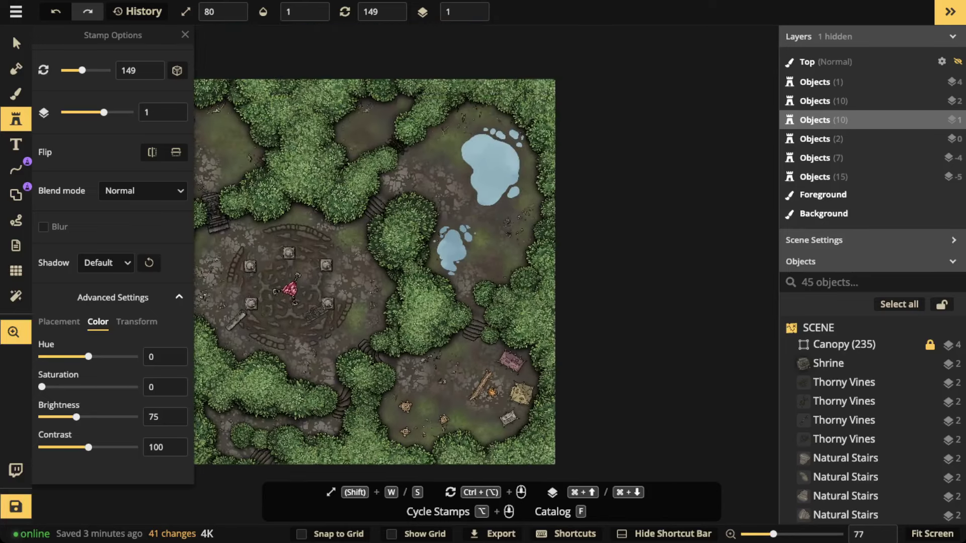
pyautogui.scroll(8, 476, 151)
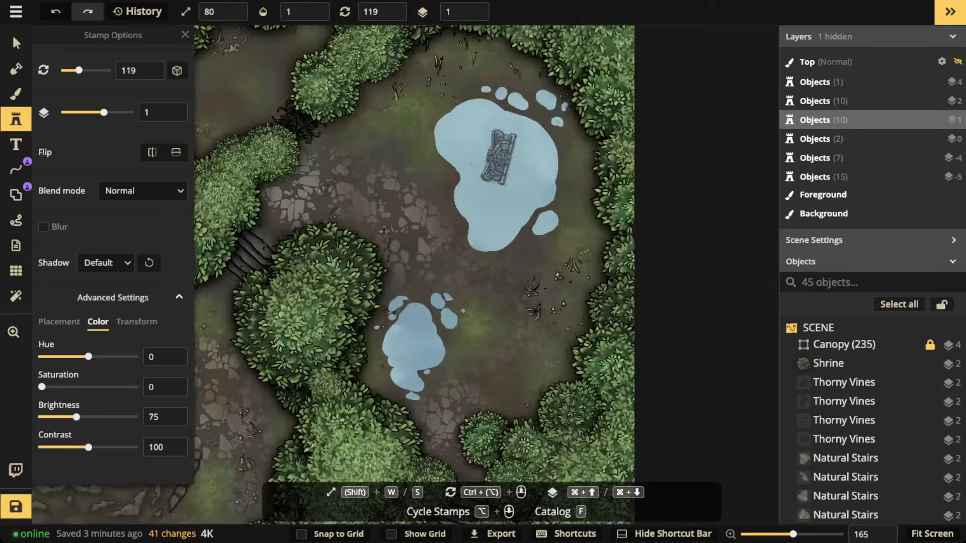
pyautogui.click(513, 154)
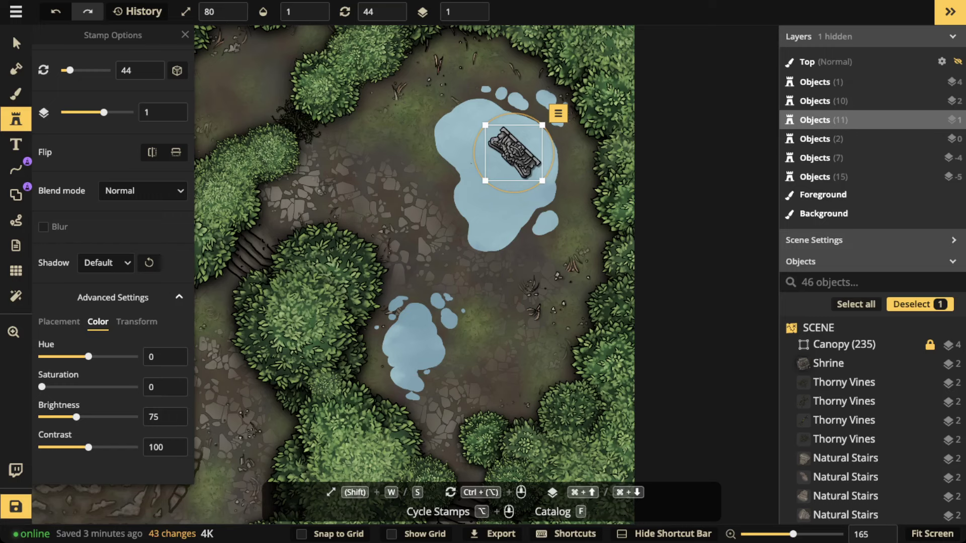
# - Remove the pond statue's shadow, set its blend mode to Luminosity, brightness to 119 and contrast to 32
pyautogui.press('v')
pyautogui.click(105, 262)
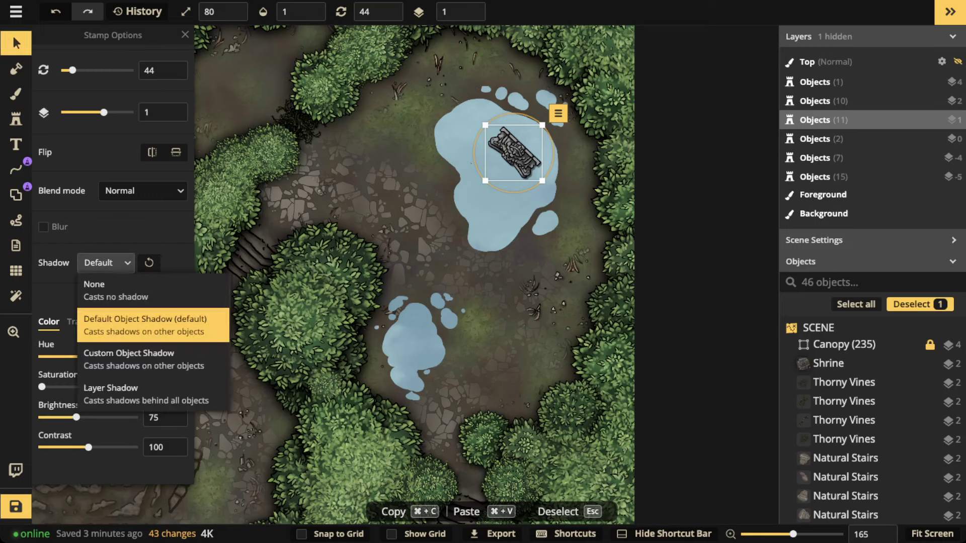
pyautogui.click(105, 290)
pyautogui.click(142, 191)
pyautogui.scroll(-3, 120, 257)
pyautogui.click(85, 393)
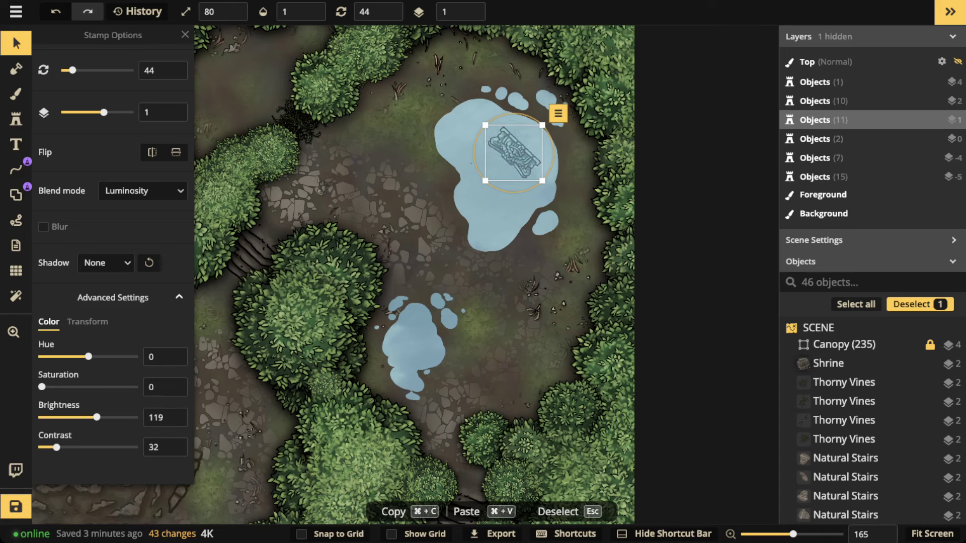
# - Reduce the pond statue's opacity to 0.58 and nudge it slightly within the water
pyautogui.scroll(3, 113, 252)
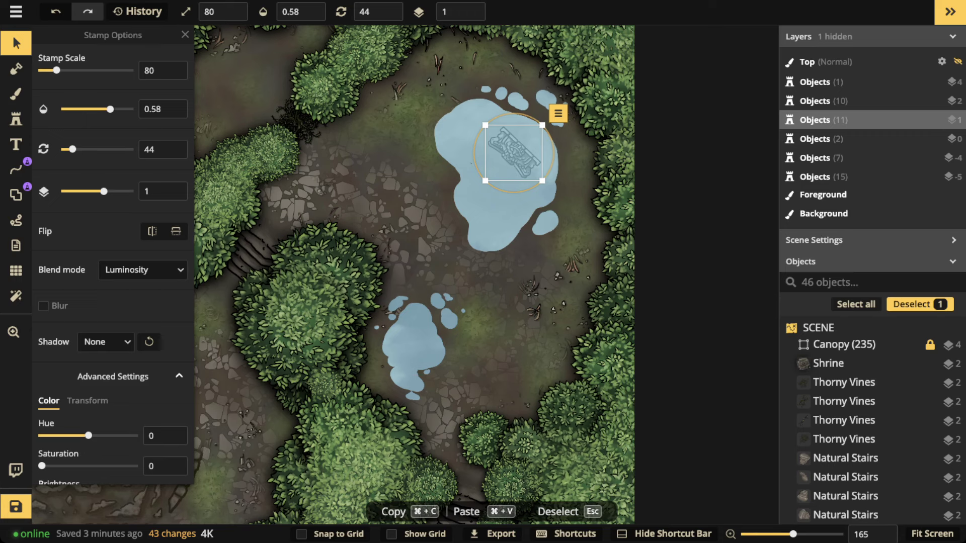
pyautogui.moveTo(513, 153); pyautogui.dragTo(515, 154)
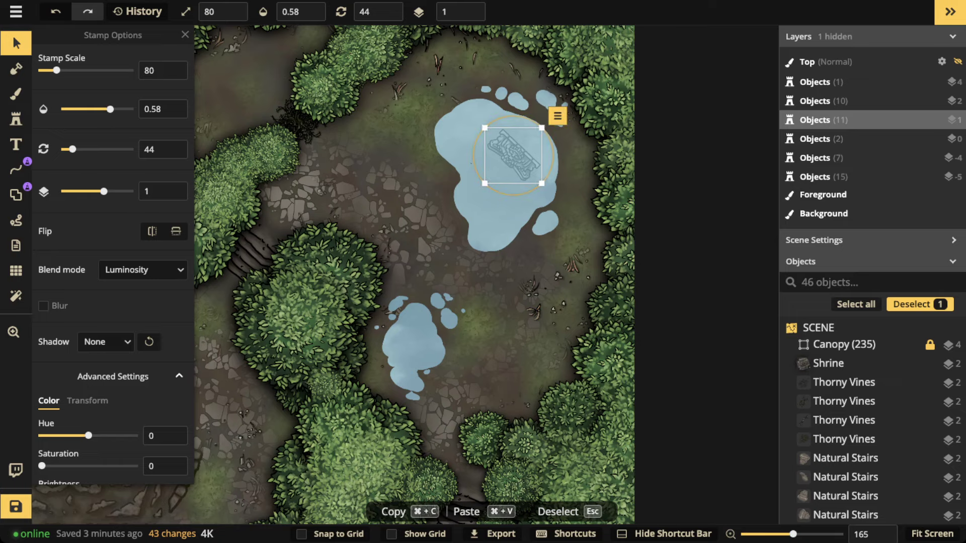
pyautogui.press('Escape')
# - Copy the boulder statue to the western edge of the small northern clearing and rotate it to 316
pyautogui.moveTo(211, 382); pyautogui.dragTo(591, 111)
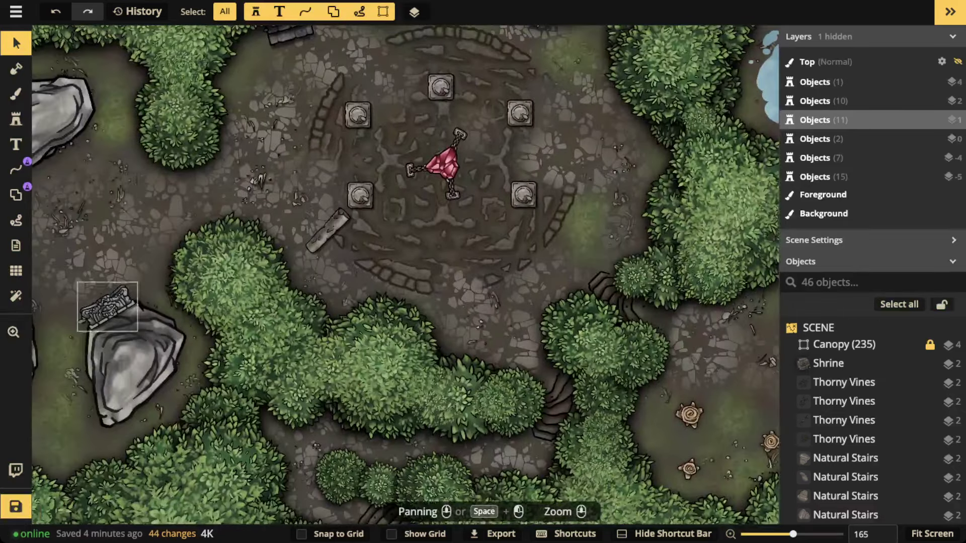
pyautogui.click(108, 307)
pyautogui.moveTo(314, 172); pyautogui.dragTo(316, 416)
pyautogui.moveTo(292, 240); pyautogui.dragTo(178, 413)
pyautogui.press('super+v')
pyautogui.moveTo(549, 225); pyautogui.dragTo(448, 258)
pyautogui.scroll(10, 449, 259)
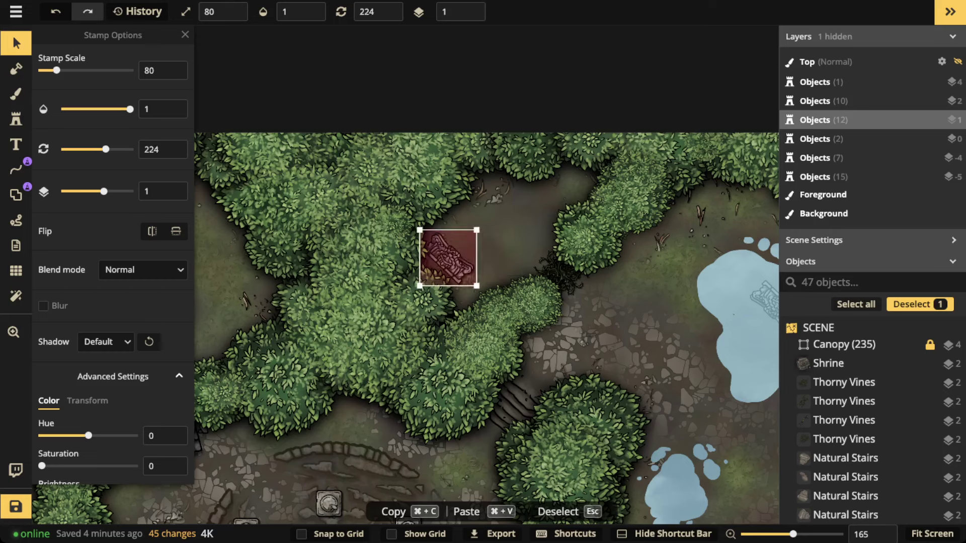
pyautogui.scroll(-1, 447, 268)
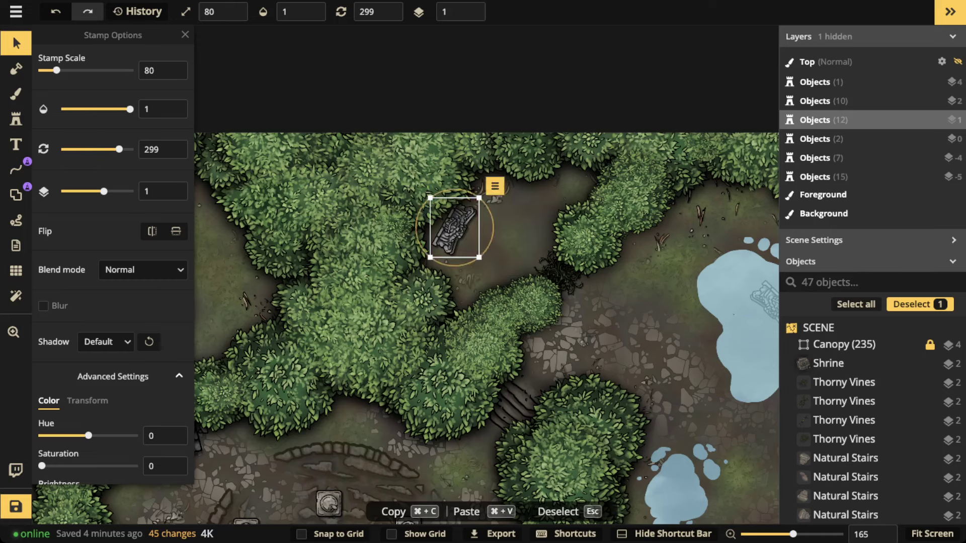
pyautogui.moveTo(456, 218); pyautogui.dragTo(459, 214)
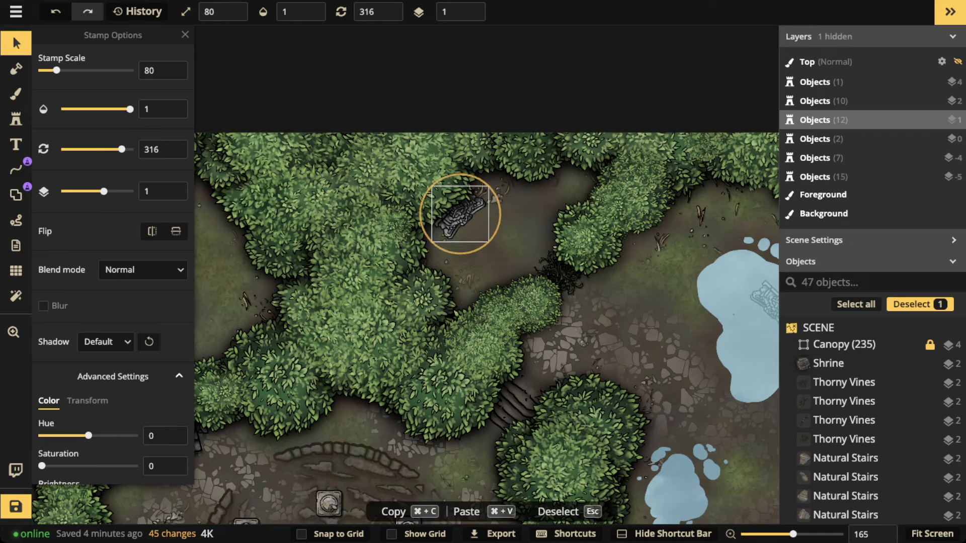
# - Paste another statue at the western tree edge of the southeastern camp clearing, rotated to 261
pyautogui.scroll(-3, 354, 254)
pyautogui.moveTo(531, 453); pyautogui.dragTo(499, 66)
pyautogui.scroll(1, 499, 289)
pyautogui.scroll(3, 455, 263)
pyautogui.press('super+v')
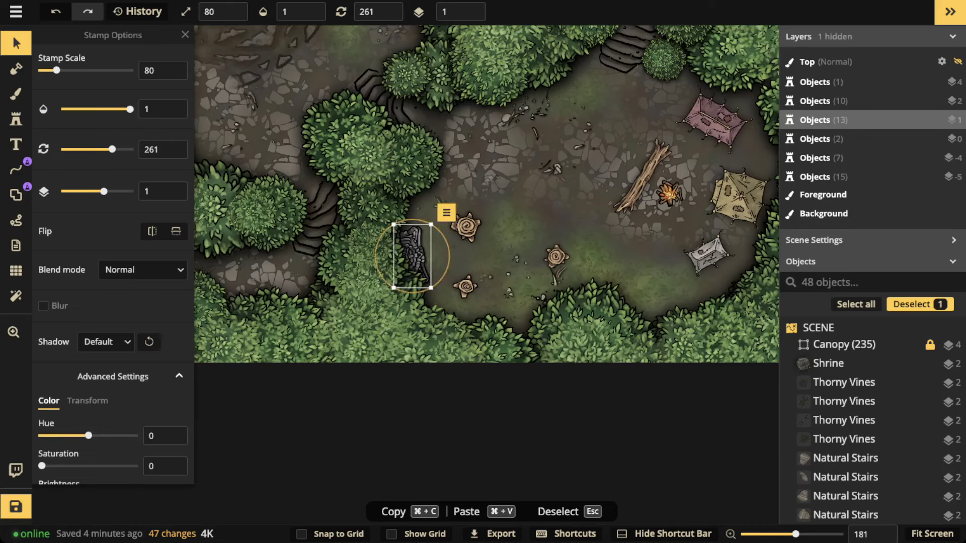
pyautogui.press('Escape')
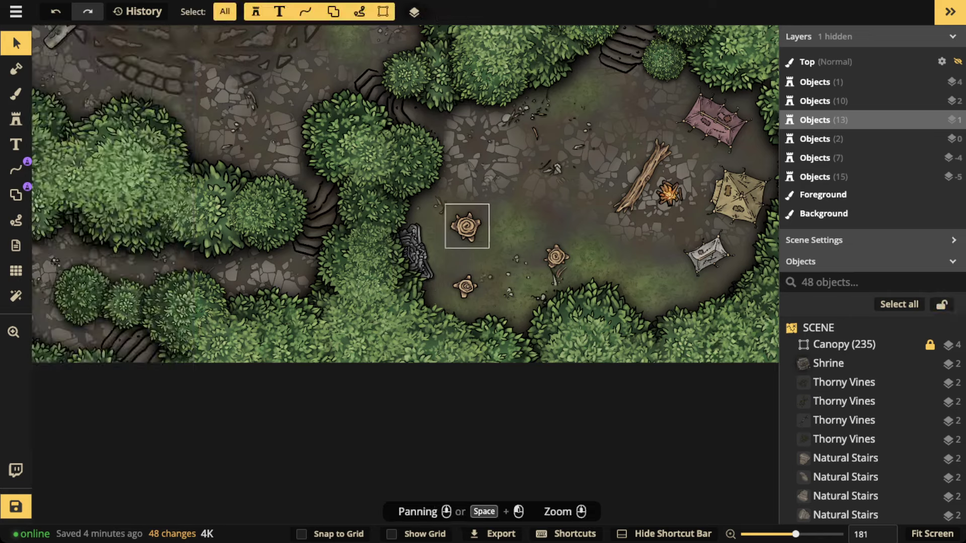
# - Reposition the three tree stumps in the camp clearing, shifting each slightly for a looser arrangement
pyautogui.moveTo(465, 227); pyautogui.dragTo(458, 209)
pyautogui.press('Escape')
pyautogui.moveTo(465, 287); pyautogui.dragTo(462, 290)
pyautogui.moveTo(556, 257); pyautogui.dragTo(524, 251)
pyautogui.scroll(-1, 461, 251)
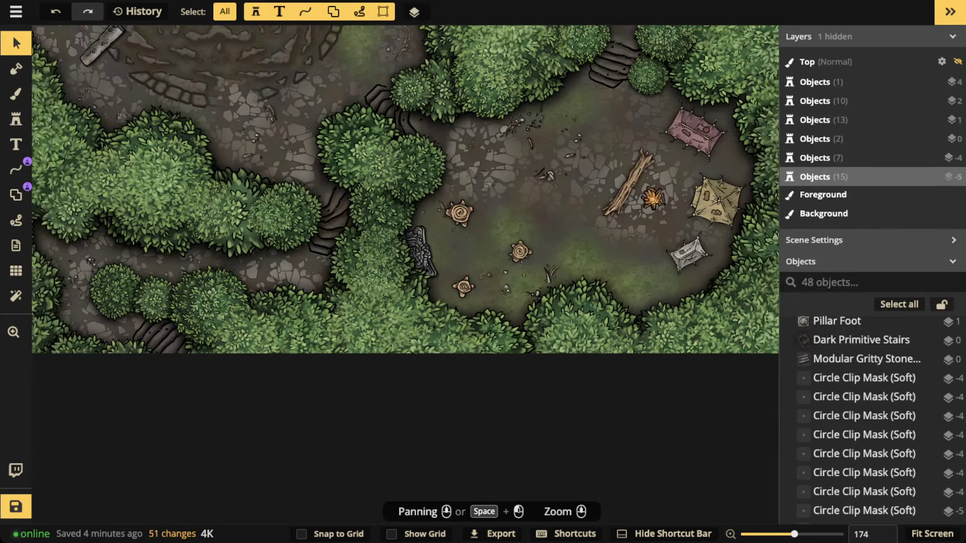
# - Review the whole map and check how the placed statues fit into the clearings
pyautogui.click(423, 252)
pyautogui.scroll(-4, 430, 256)
pyautogui.press('Escape')
pyautogui.moveTo(431, 256); pyautogui.dragTo(685, 348)
pyautogui.moveTo(541, 160); pyautogui.dragTo(419, 334)
pyautogui.scroll(-1, 308, 215)
pyautogui.scroll(-2, 333, 201)
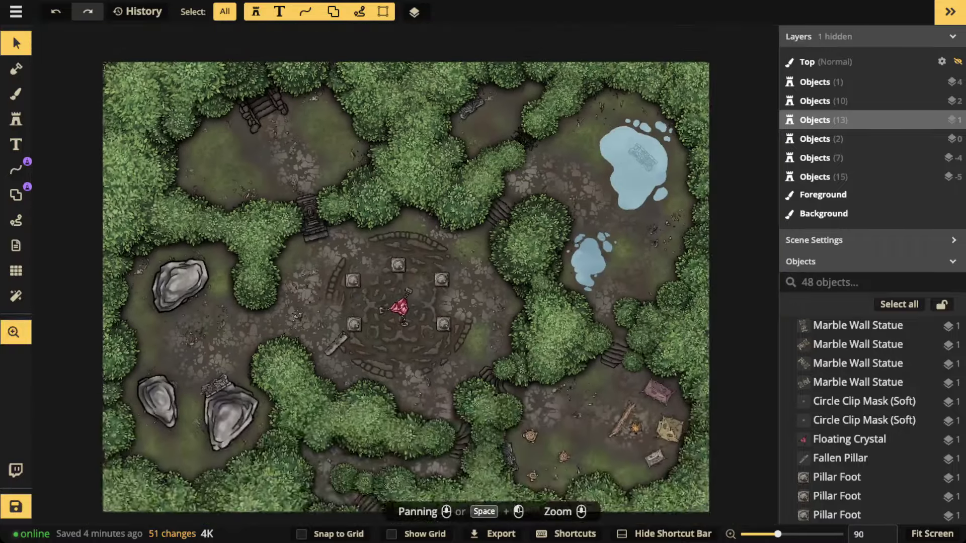
pyautogui.moveTo(332, 201); pyautogui.dragTo(323, 174)
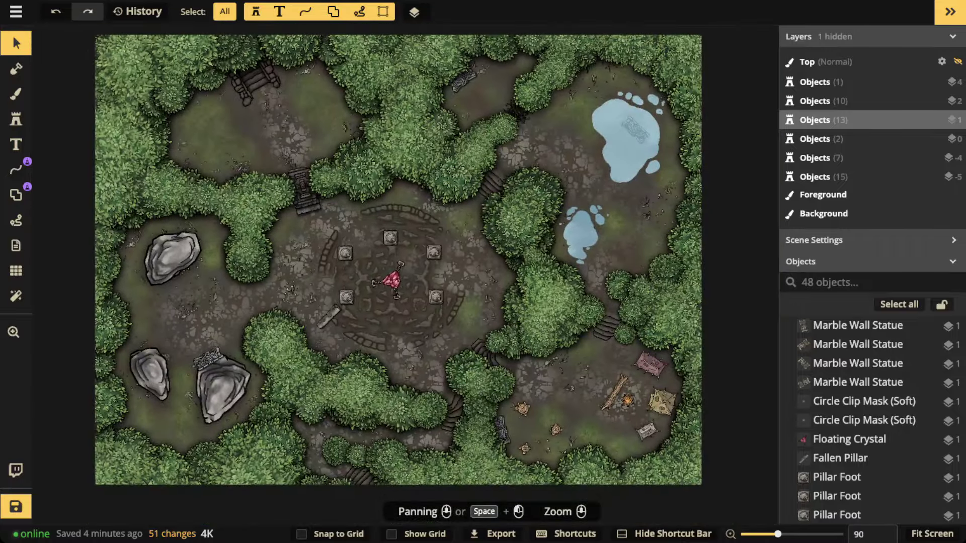
pyautogui.scroll(5, 440, 346)
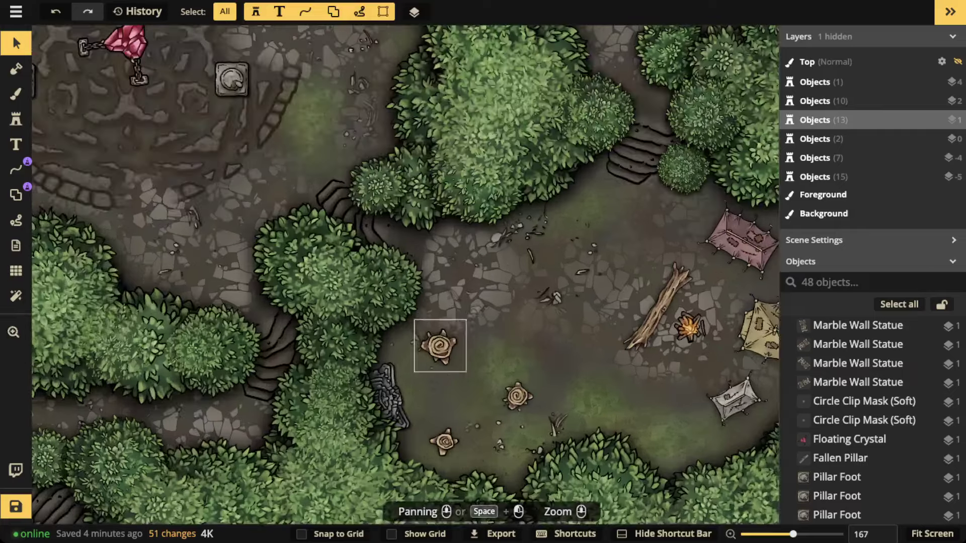
# - Dab the scattered debris texture on the foreground around the upper and middle tree stumps, reducing the brush size to 48
pyautogui.click(440, 346)
pyautogui.press('b')
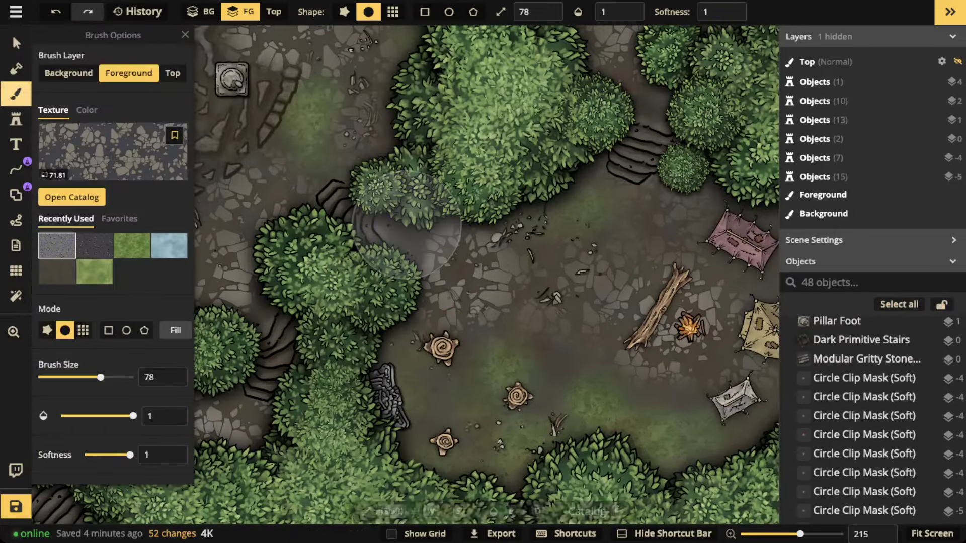
pyautogui.hotkey('shift', 's')
pyautogui.hotkey('shift', 's')
pyautogui.hotkey('shift', 's')
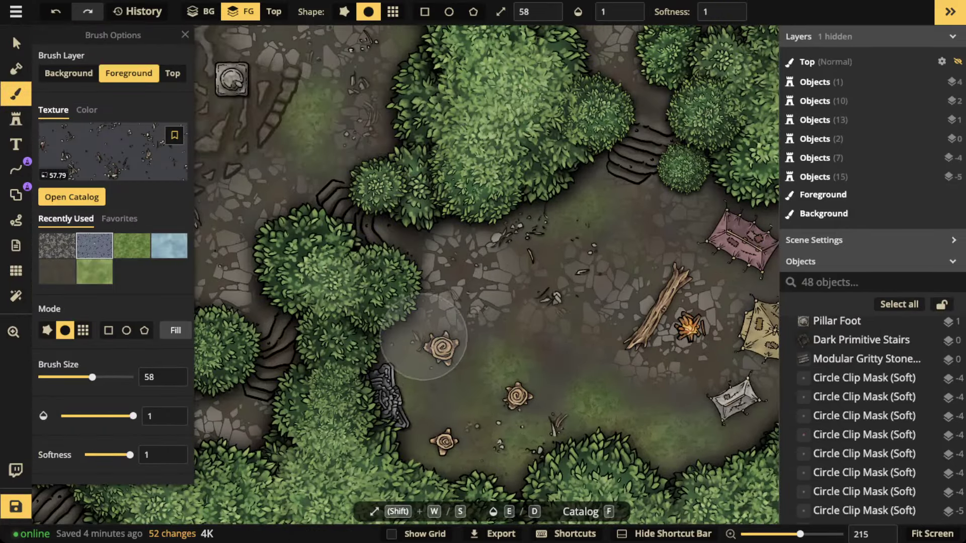
pyautogui.click(448, 346)
pyautogui.click(517, 394)
pyautogui.click(509, 402)
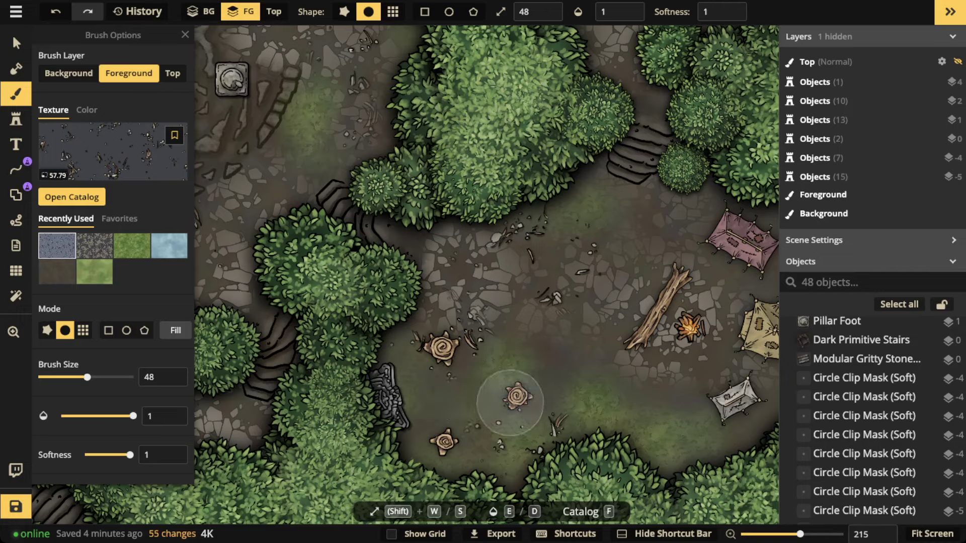
# - Dab the scattered debris texture around the lowest tree stump in the camp clearing
pyautogui.click(453, 442)
pyautogui.click(436, 439)
pyautogui.scroll(-2, 330, 335)
pyautogui.scroll(-3, 331, 335)
pyautogui.scroll(1, 147, 160)
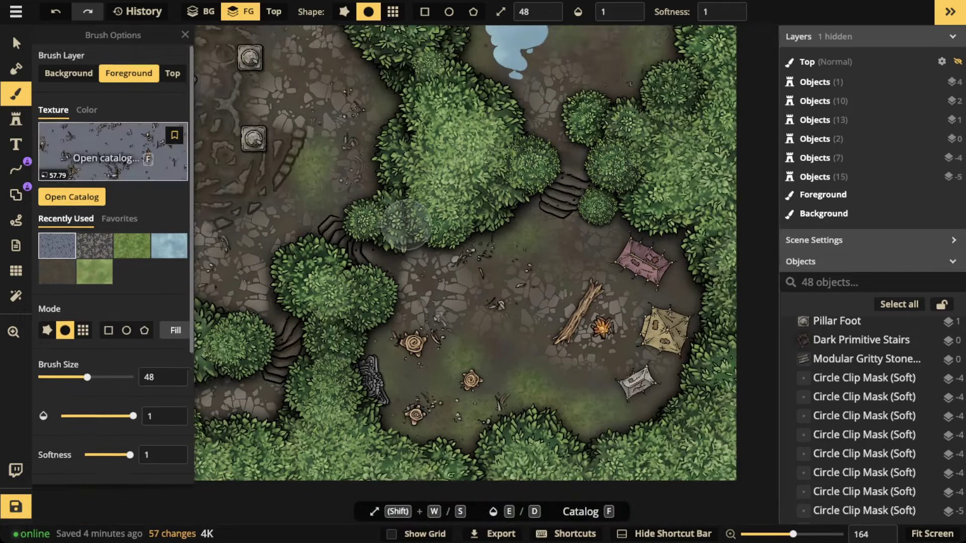
# - Choose the black crack texture from the Dungeon pack for the foreground brush and set the brush size to 88
pyautogui.scroll(-2, 147, 160)
pyautogui.click(147, 124)
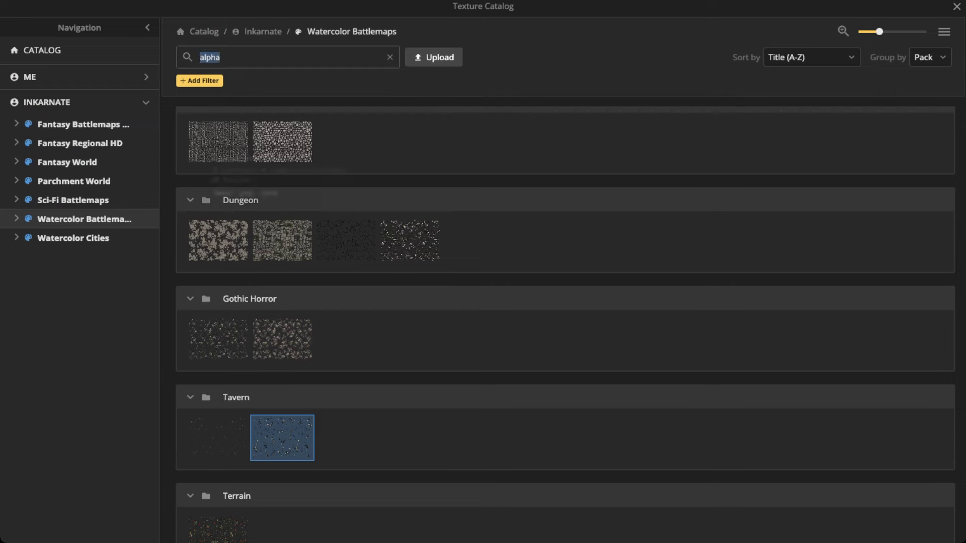
pyautogui.click(346, 241)
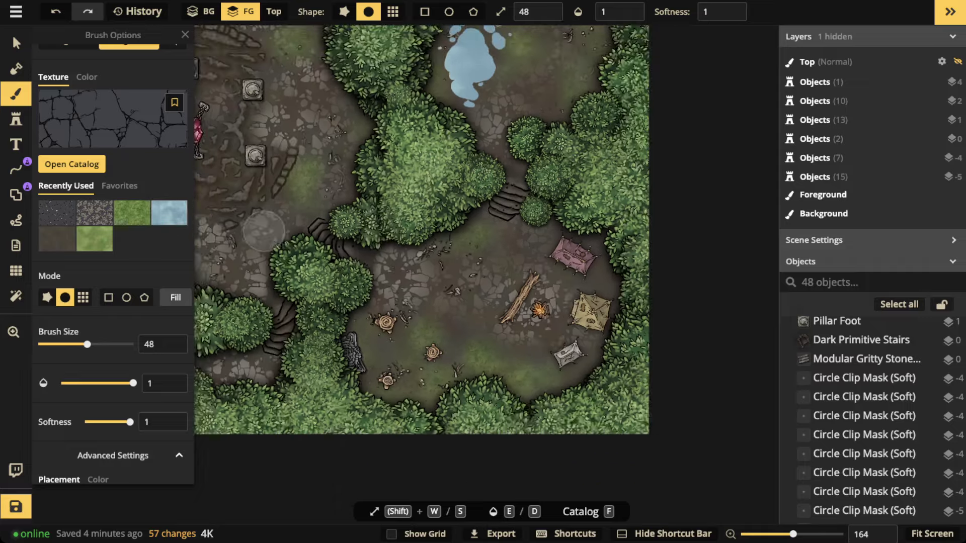
pyautogui.moveTo(264, 231); pyautogui.dragTo(543, 201)
pyautogui.moveTo(366, 233); pyautogui.dragTo(309, 373)
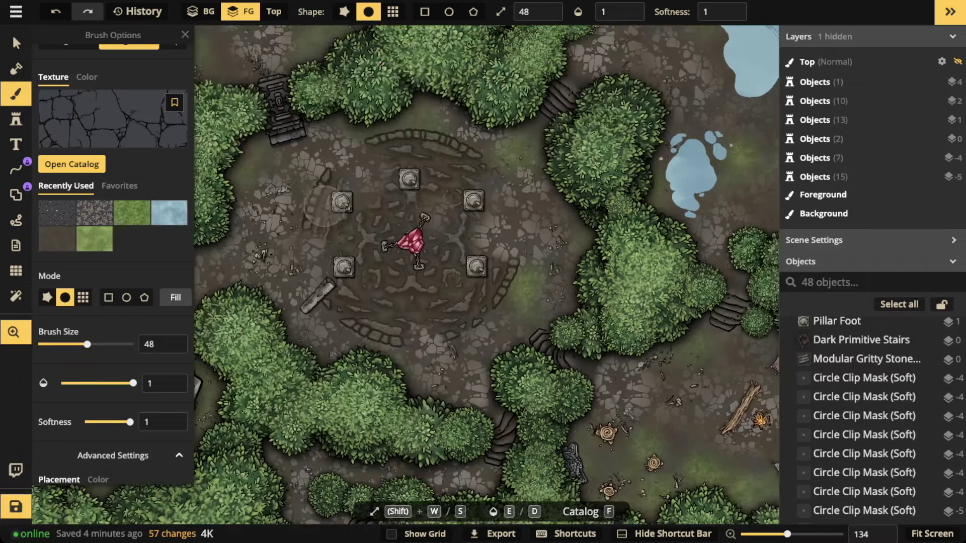
pyautogui.moveTo(319, 189); pyautogui.dragTo(355, 177)
pyautogui.scroll(-1, 376, 263)
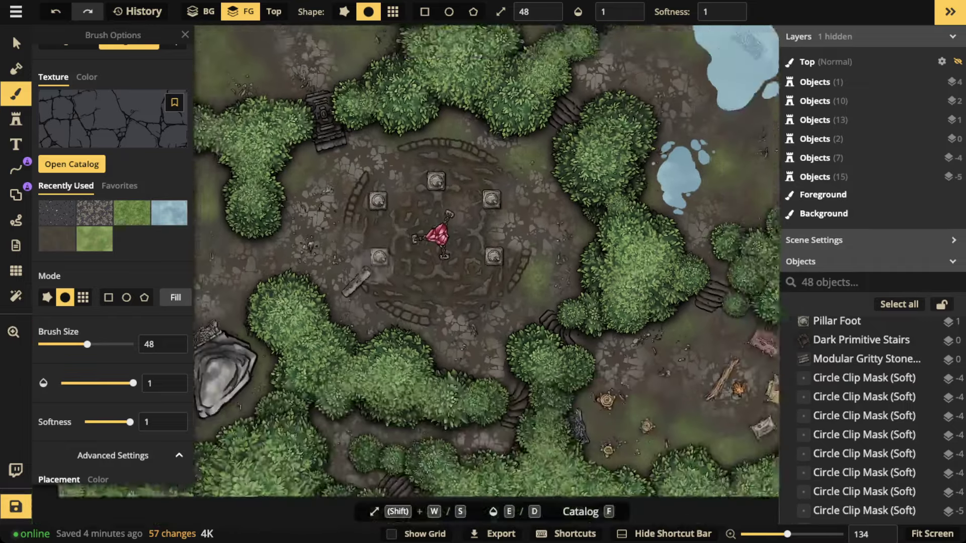
pyautogui.moveTo(376, 263); pyautogui.dragTo(576, 224)
pyautogui.scroll(1, 381, 327)
pyautogui.hotkey('shift', 'w')
pyautogui.hotkey('shift', 'w')
pyautogui.hotkey('shift', 'w')
pyautogui.hotkey('shift', 'w')
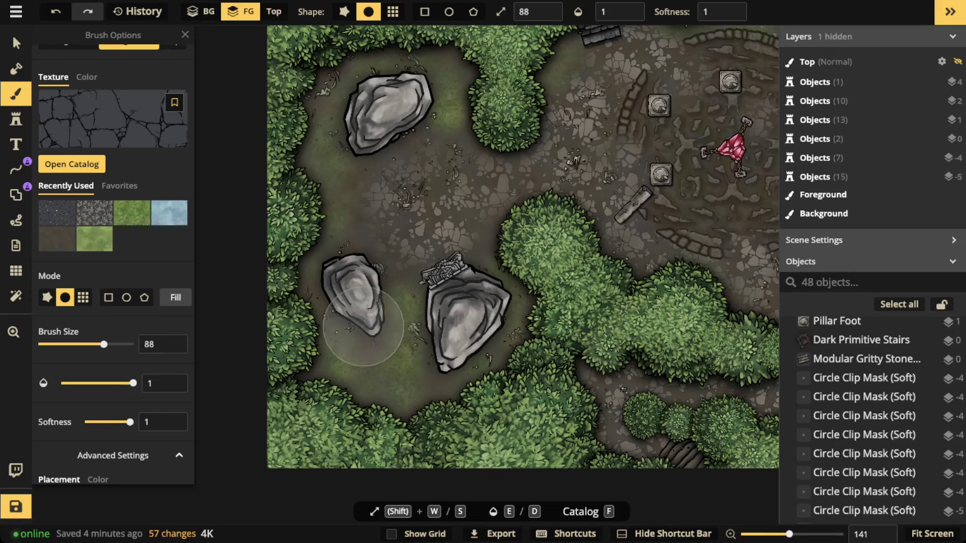
# - Try dabbing the crack texture at its full scale between the two lower boulders in the western clearing, and undo it
pyautogui.click(423, 321)
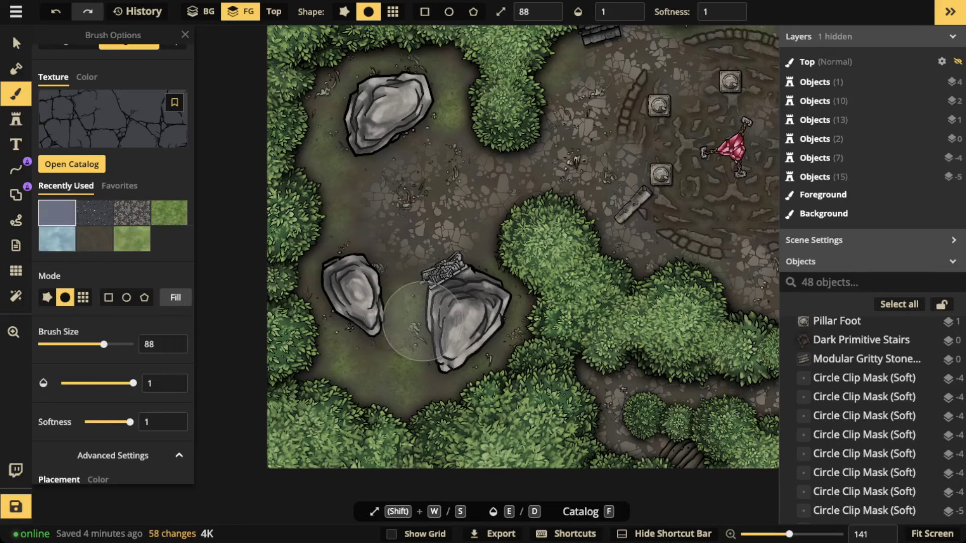
pyautogui.click(434, 320)
pyautogui.click(417, 346)
pyautogui.click(372, 359)
pyautogui.hotkey('ctrl', 'z')
pyautogui.hotkey('ctrl', 'z')
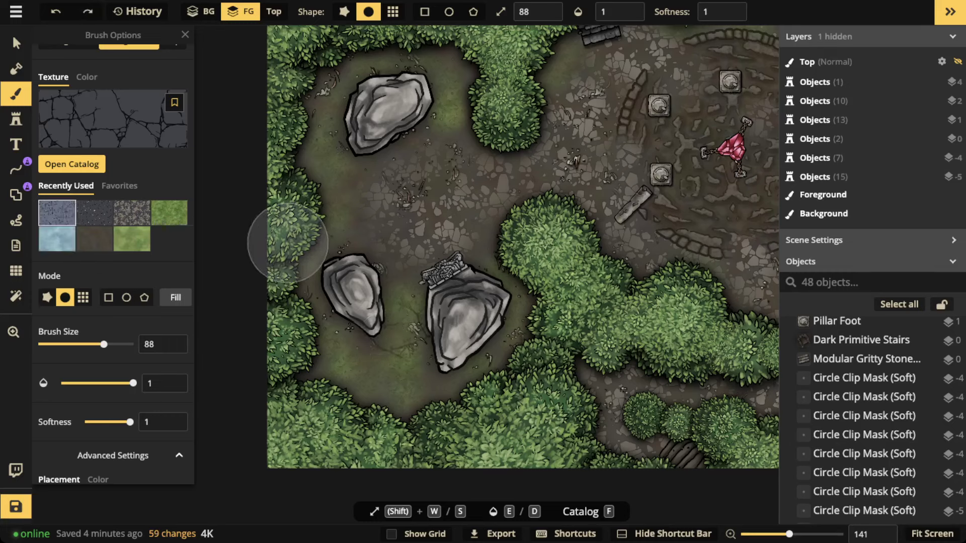
# - Set the crack texture's scale to 66.94 and dab it on the ground around the upper boulder in the western clearing
pyautogui.scroll(-3, 113, 263)
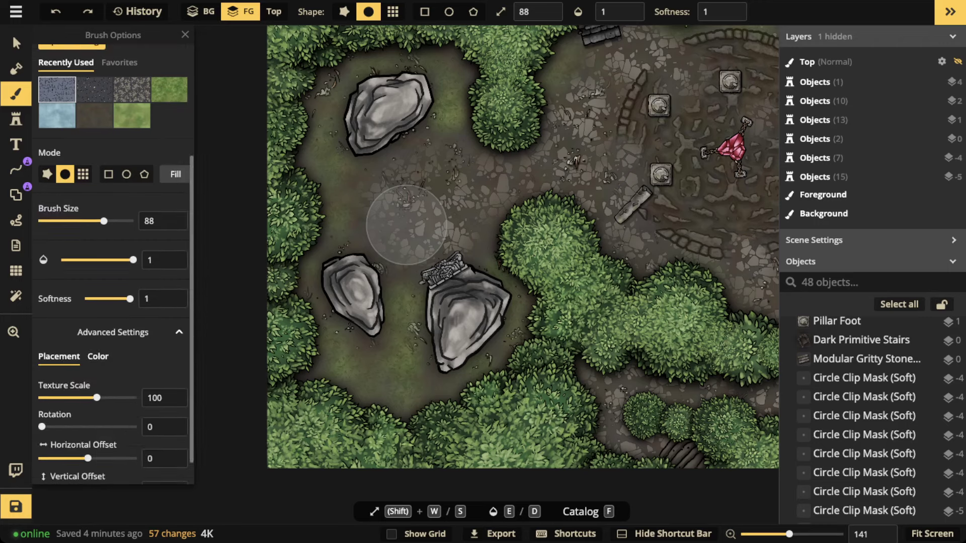
pyautogui.moveTo(97, 398); pyautogui.dragTo(89, 398)
pyautogui.moveTo(451, 104); pyautogui.dragTo(439, 174)
pyautogui.click(440, 174)
pyautogui.click(422, 155)
pyautogui.click(416, 176)
pyautogui.click(418, 180)
pyautogui.click(424, 188)
pyautogui.click(385, 158)
pyautogui.click(324, 166)
pyautogui.click(348, 216)
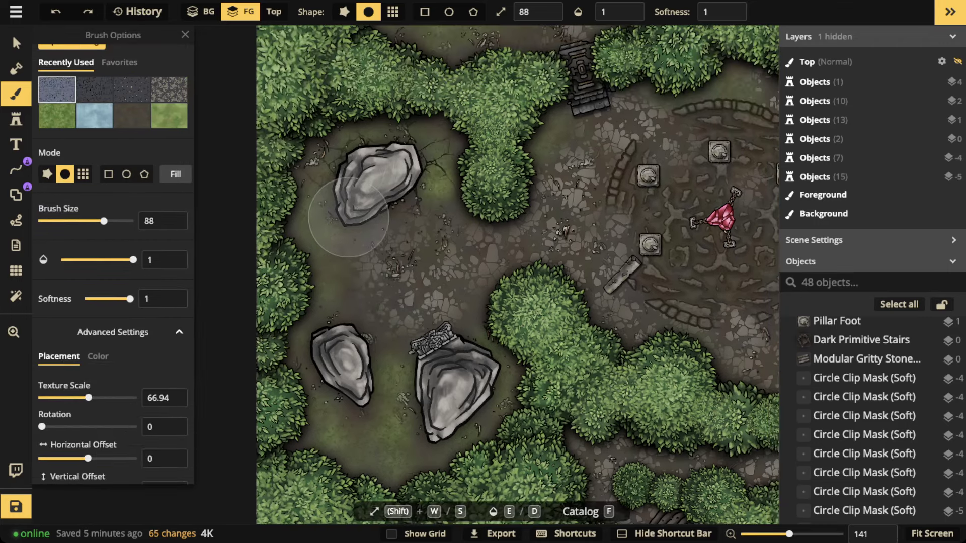
pyautogui.click(404, 206)
pyautogui.click(366, 236)
# - Dab the crack texture around the small lower boulder at the western clearing's tree edge
pyautogui.click(355, 342)
pyautogui.click(351, 327)
pyautogui.click(356, 319)
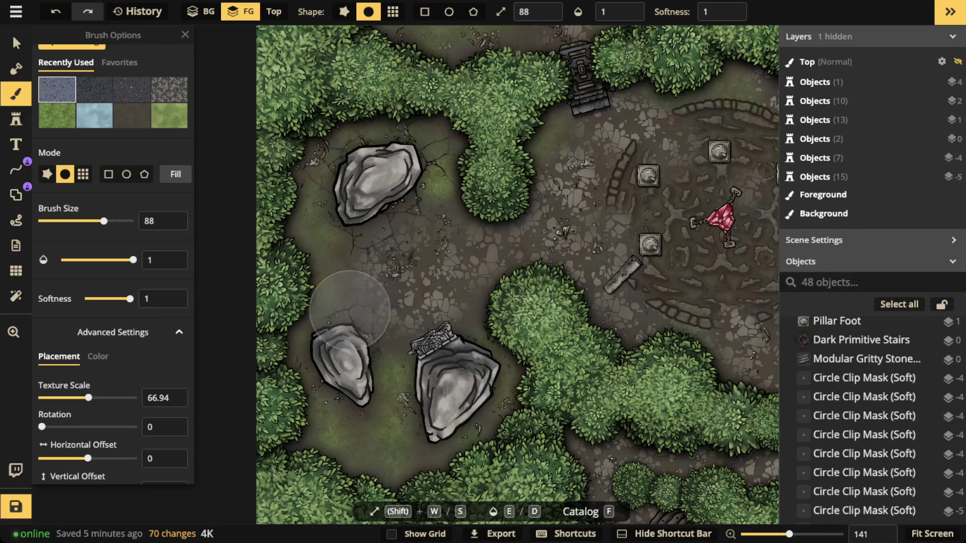
pyautogui.click(353, 361)
pyautogui.click(362, 379)
pyautogui.click(329, 398)
# - Dab the crack texture around both sides of the large boulder with the statue in the western clearing
pyautogui.click(429, 404)
pyautogui.click(395, 421)
pyautogui.click(390, 427)
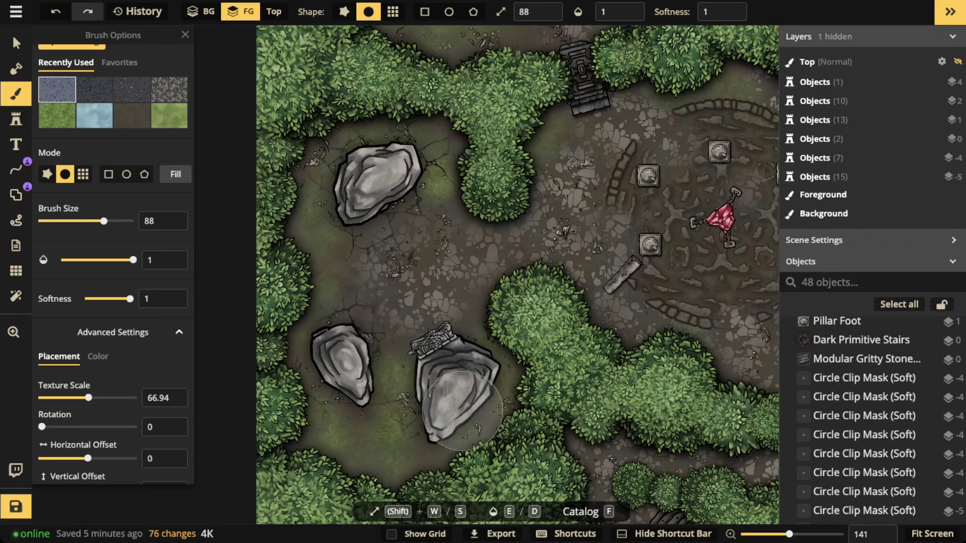
pyautogui.click(498, 356)
pyautogui.click(477, 343)
pyautogui.click(474, 338)
pyautogui.click(474, 338)
# - Dab the crack texture around the ritual circle's outer edges, including the stone path south of it
pyautogui.moveTo(661, 225)
pyautogui.mouseDown()
pyautogui.moveTo(438, 259)
pyautogui.moveTo(367, 235)
pyautogui.moveTo(410, 253)
pyautogui.moveTo(404, 272)
pyautogui.moveTo(387, 217)
pyautogui.moveTo(416, 211)
pyautogui.moveTo(447, 235)
pyautogui.moveTo(505, 216)
pyautogui.moveTo(539, 184)
pyautogui.moveTo(591, 172)
pyautogui.moveTo(607, 197)
pyautogui.moveTo(643, 220)
pyautogui.mouseUp()
pyautogui.click(556, 340)
pyautogui.click(538, 345)
pyautogui.click(529, 356)
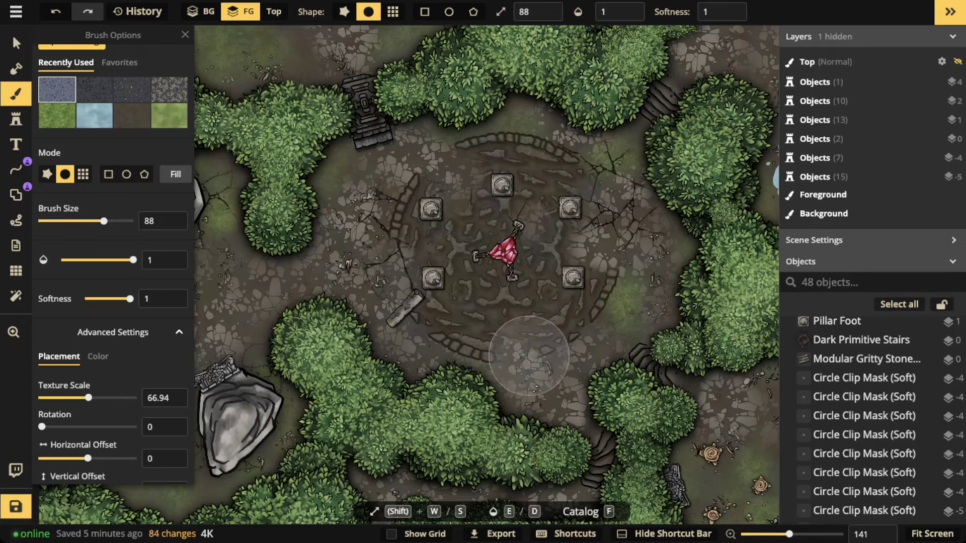
pyautogui.click(539, 366)
pyautogui.click(585, 357)
pyautogui.click(551, 396)
pyautogui.moveTo(606, 358); pyautogui.dragTo(506, 292)
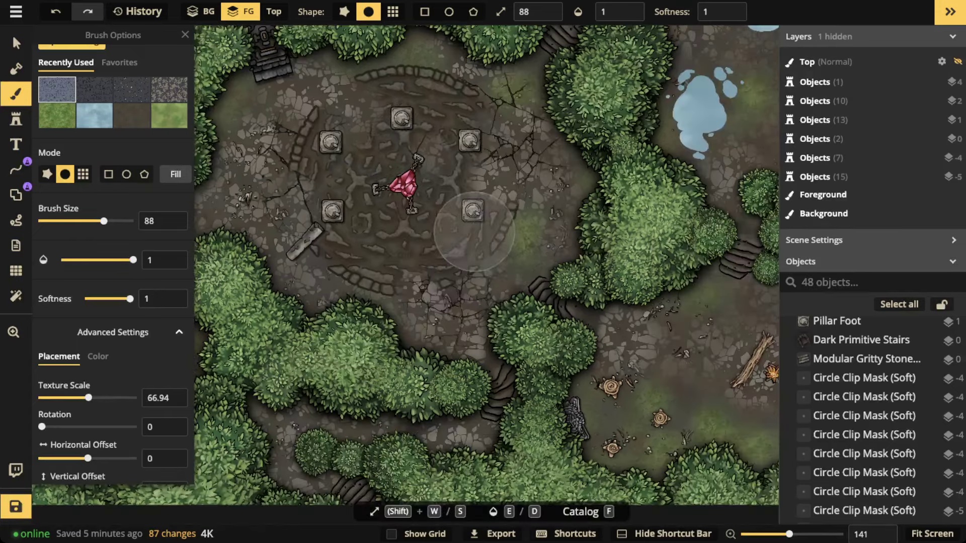
# - Dab the crack texture around the wooden structure in the northwestern clearing, the northeastern path and the stairs above the camp
pyautogui.scroll(-3, 474, 231)
pyautogui.moveTo(387, 68); pyautogui.dragTo(468, 285)
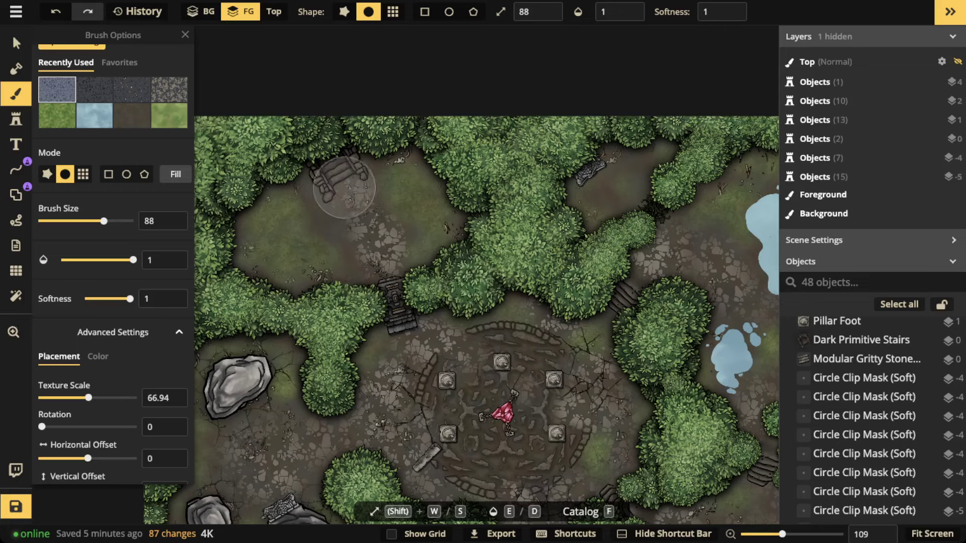
pyautogui.moveTo(344, 187)
pyautogui.mouseDown()
pyautogui.moveTo(302, 190)
pyautogui.moveTo(381, 161)
pyautogui.mouseUp()
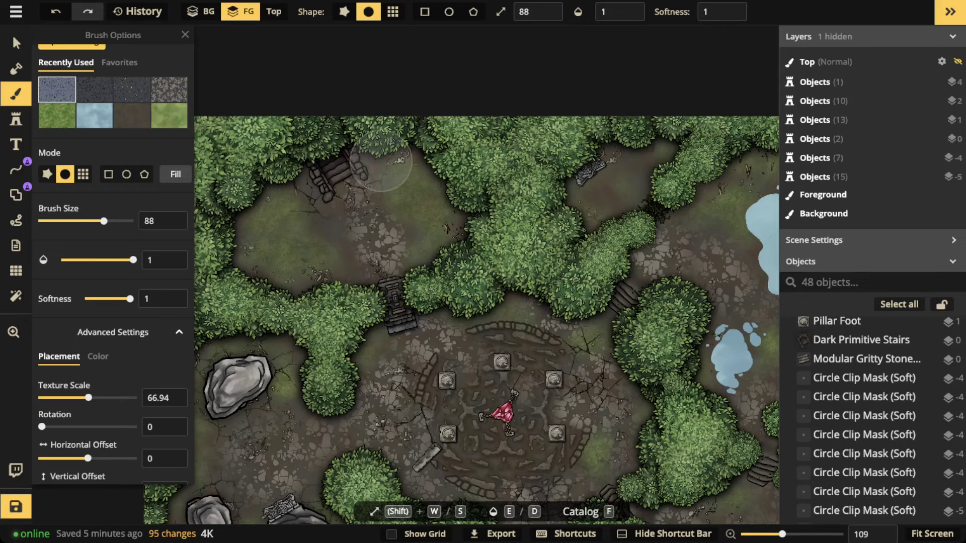
pyautogui.moveTo(610, 259); pyautogui.dragTo(504, 277)
pyautogui.scroll(-3, 476, 297)
pyautogui.moveTo(467, 330); pyautogui.dragTo(467, 321)
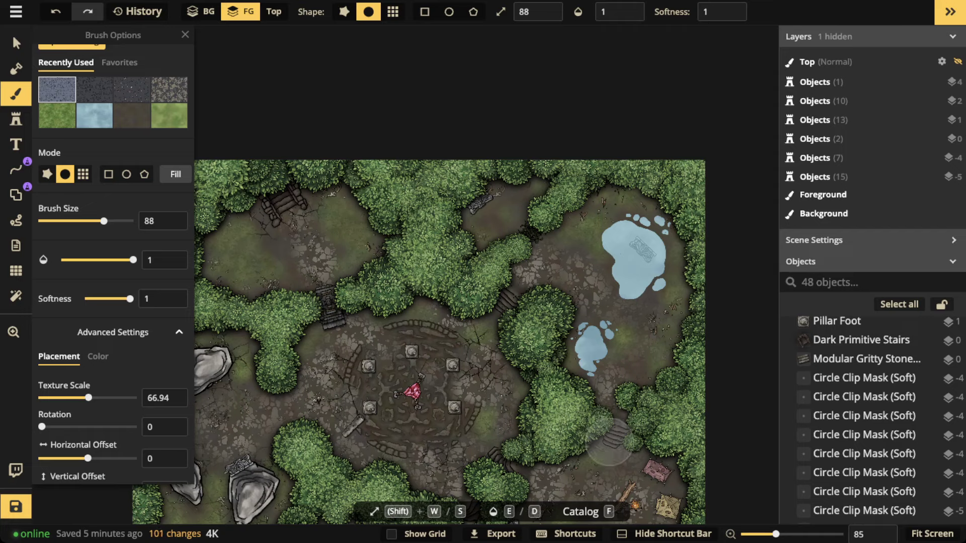
pyautogui.click(609, 442)
pyautogui.click(612, 442)
# - Dab the crack texture along the northern edge of the ritual circle in the central clearing
pyautogui.moveTo(453, 362); pyautogui.dragTo(557, 258)
pyautogui.click(477, 236)
pyautogui.click(533, 225)
pyautogui.click(531, 210)
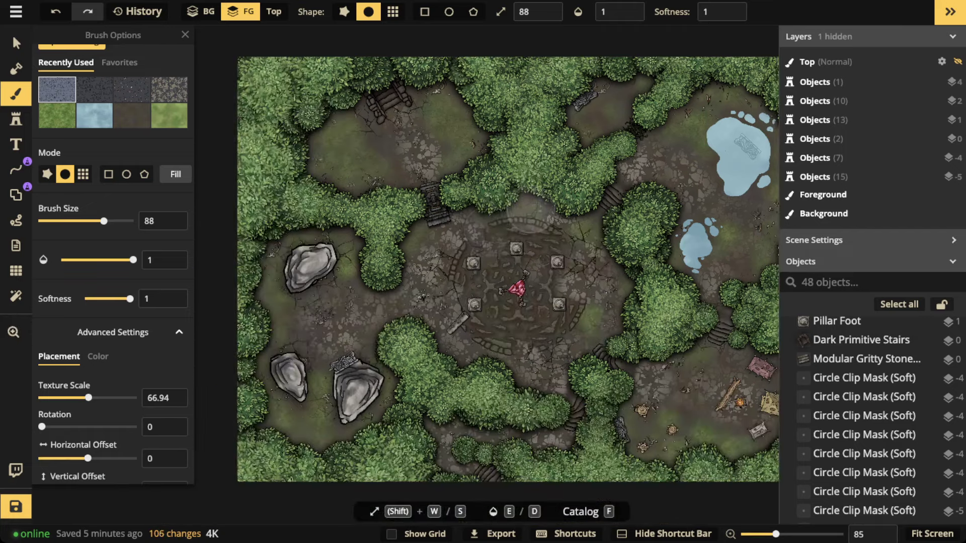
pyautogui.scroll(-2, 327, 279)
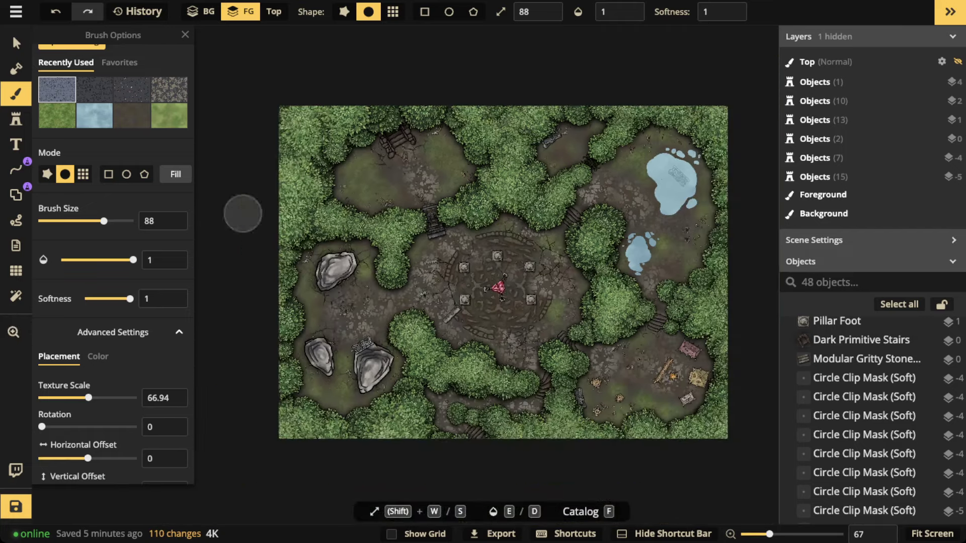
# - Paste a copy of the camp's statue, tucked into the tree edge at the southern path's western end and rotated to 330
pyautogui.scroll(3, 488, 291)
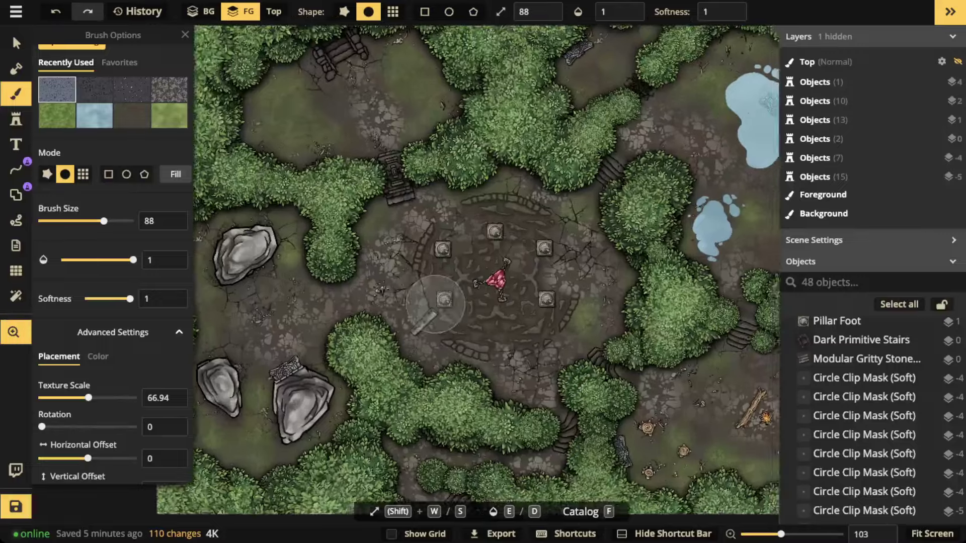
pyautogui.moveTo(436, 305)
pyautogui.mouseDown()
pyautogui.moveTo(348, 371)
pyautogui.moveTo(331, 329)
pyautogui.mouseUp()
pyautogui.moveTo(451, 352)
pyautogui.mouseDown()
pyautogui.moveTo(451, 257)
pyautogui.moveTo(510, 198)
pyautogui.mouseUp()
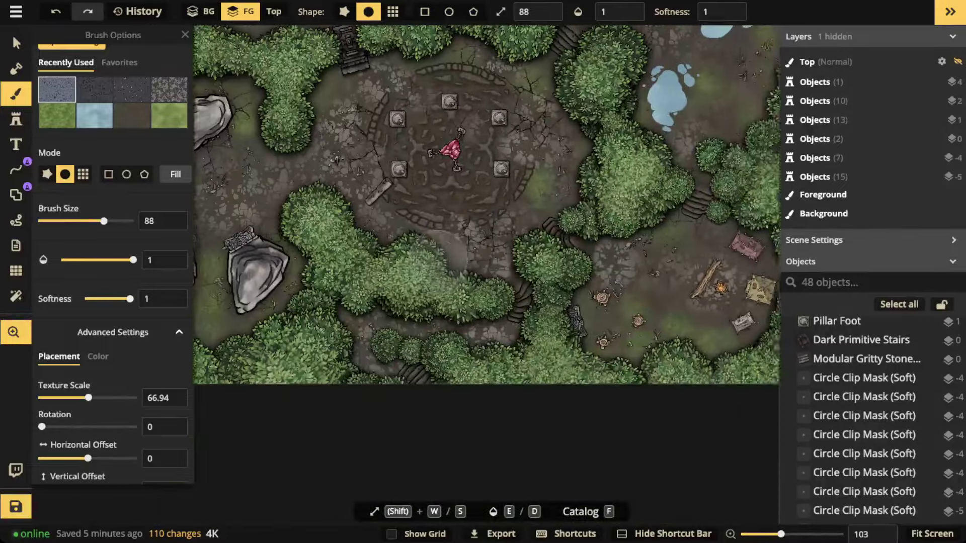
pyautogui.moveTo(439, 257); pyautogui.dragTo(476, 259)
pyautogui.moveTo(478, 142)
pyautogui.mouseDown()
pyautogui.moveTo(477, 190)
pyautogui.moveTo(312, 162)
pyautogui.moveTo(293, 119)
pyautogui.mouseUp()
pyautogui.click(15, 43)
pyautogui.scroll(2, 464, 169)
pyautogui.click(492, 393)
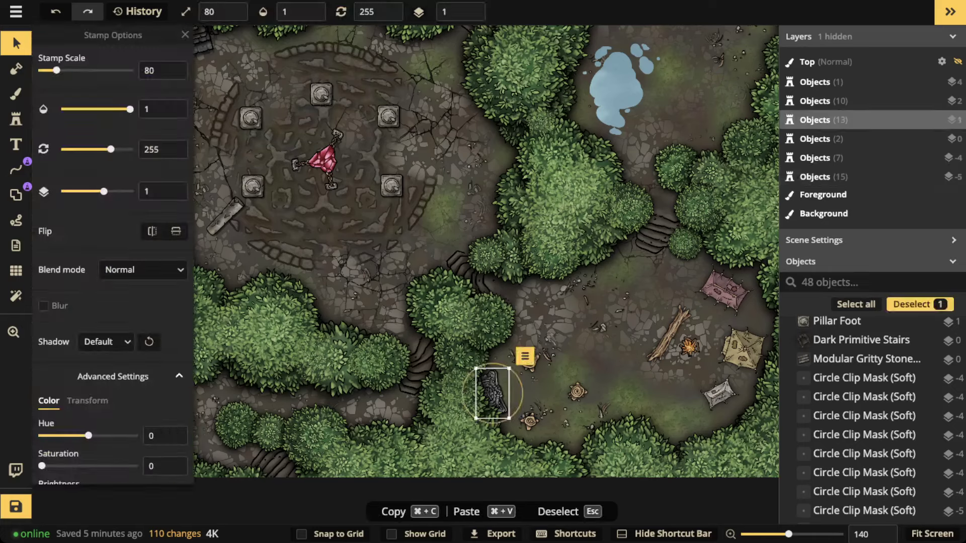
pyautogui.scroll(1, 500, 382)
pyautogui.moveTo(499, 382); pyautogui.dragTo(775, 279)
pyautogui.scroll(2, 396, 317)
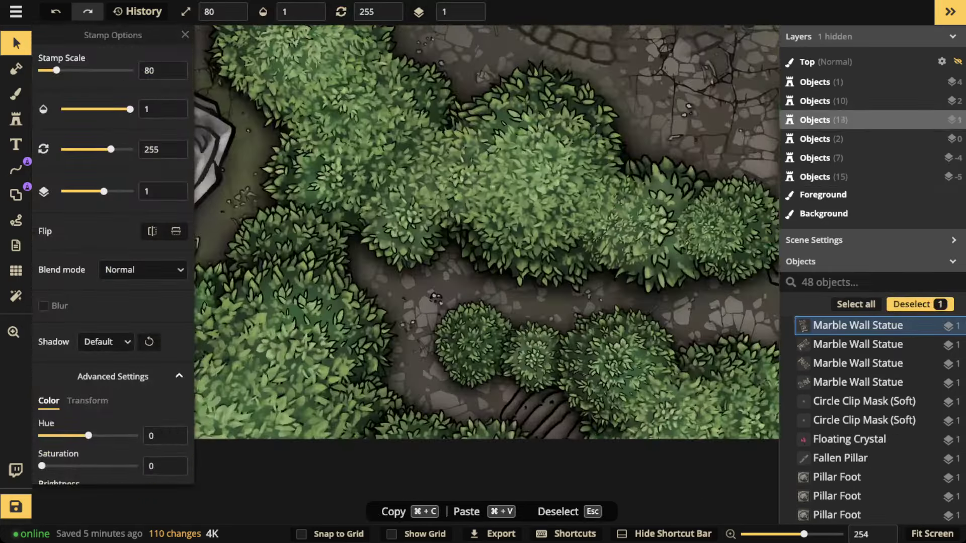
pyautogui.press('super+v')
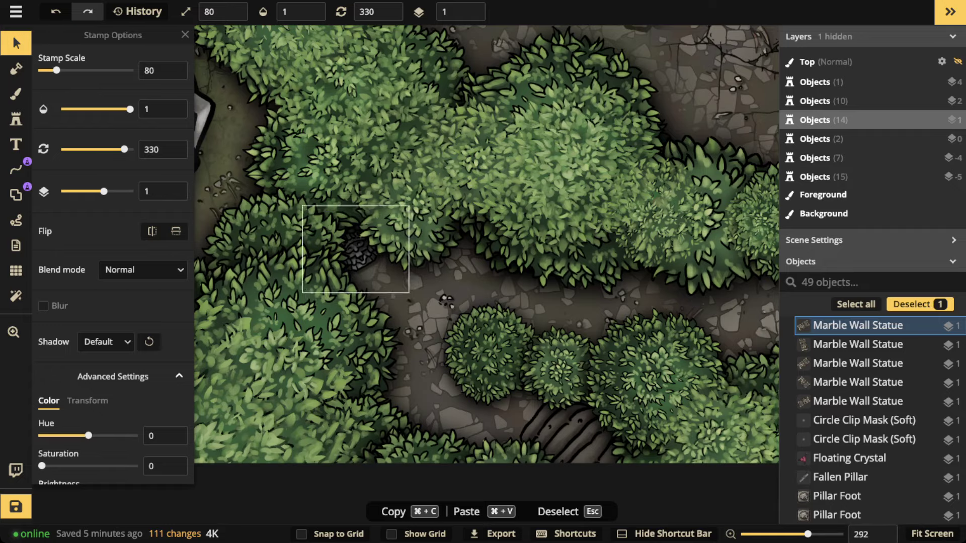
pyautogui.press('Escape')
# - Try placing a copy of the fallen pillar on the eastern side of the ritual circle, and delete it
pyautogui.scroll(-5, 360, 249)
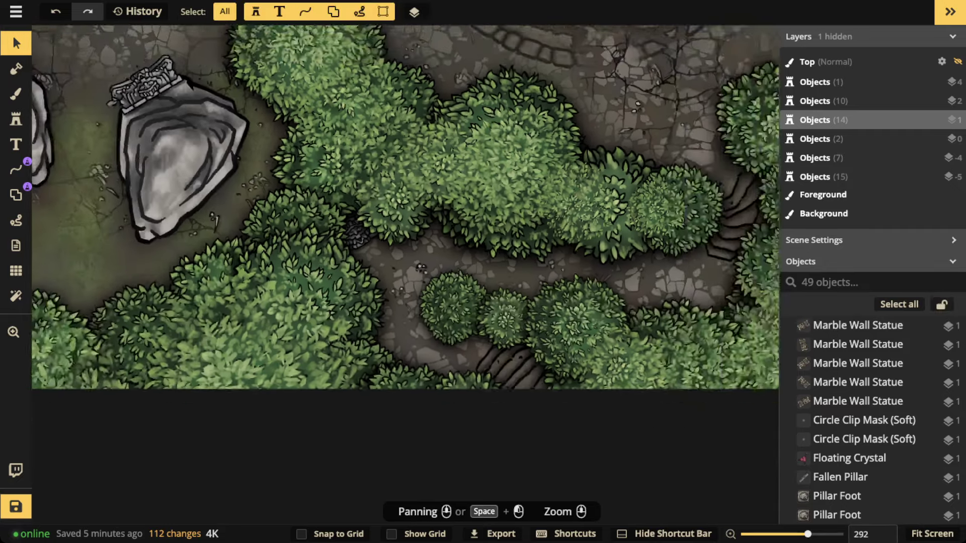
pyautogui.press('space')
pyautogui.moveTo(490, 122); pyautogui.dragTo(427, 289)
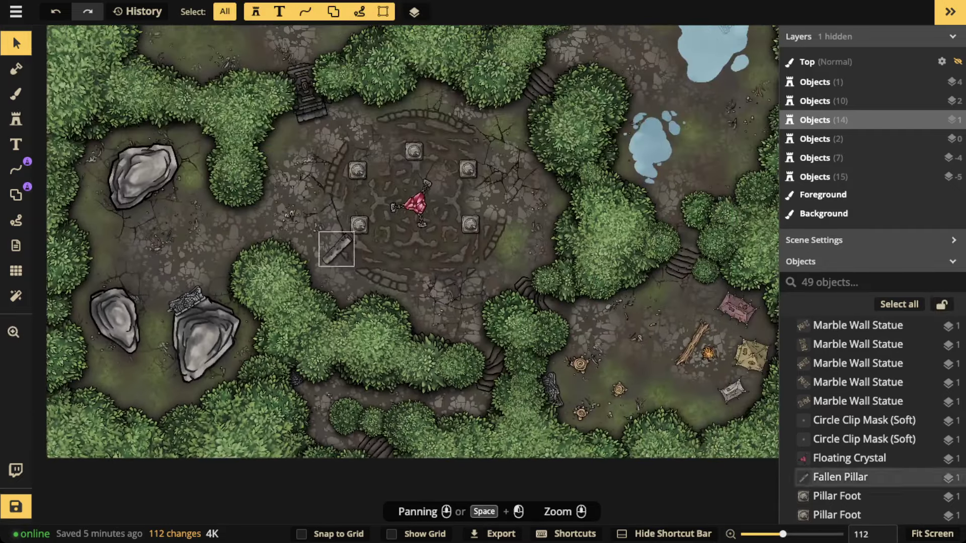
pyautogui.click(470, 224)
pyautogui.scroll(4, 470, 224)
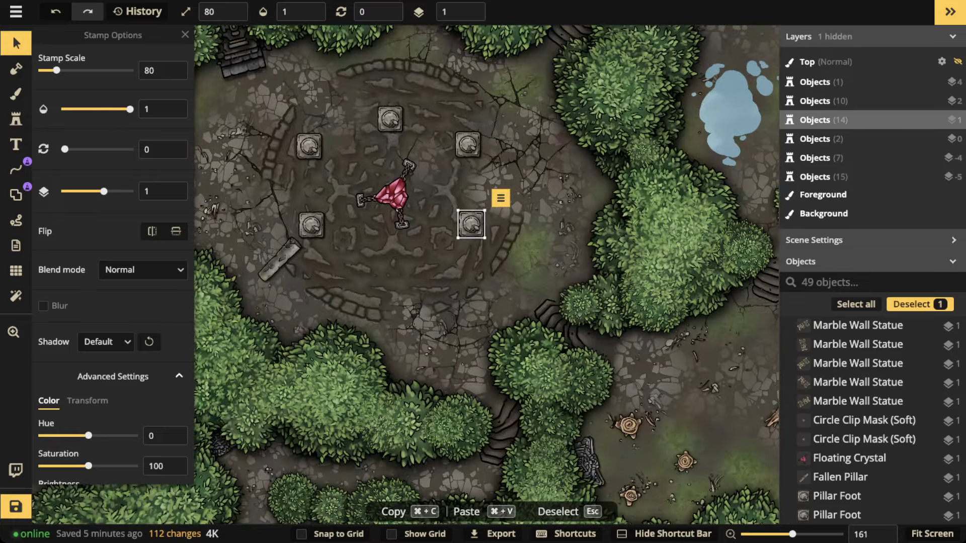
pyautogui.click(279, 258)
pyautogui.scroll(4, 279, 257)
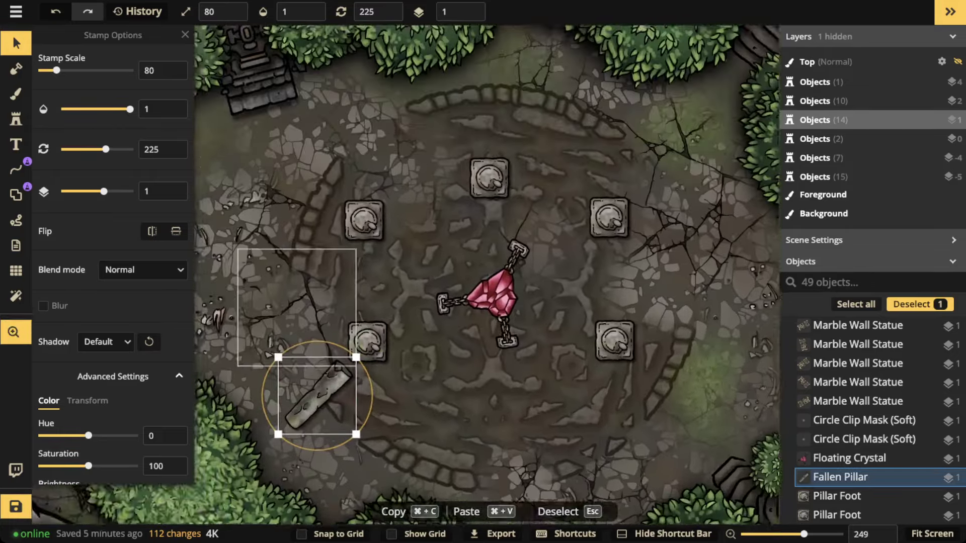
pyautogui.moveTo(317, 322); pyautogui.dragTo(306, 389)
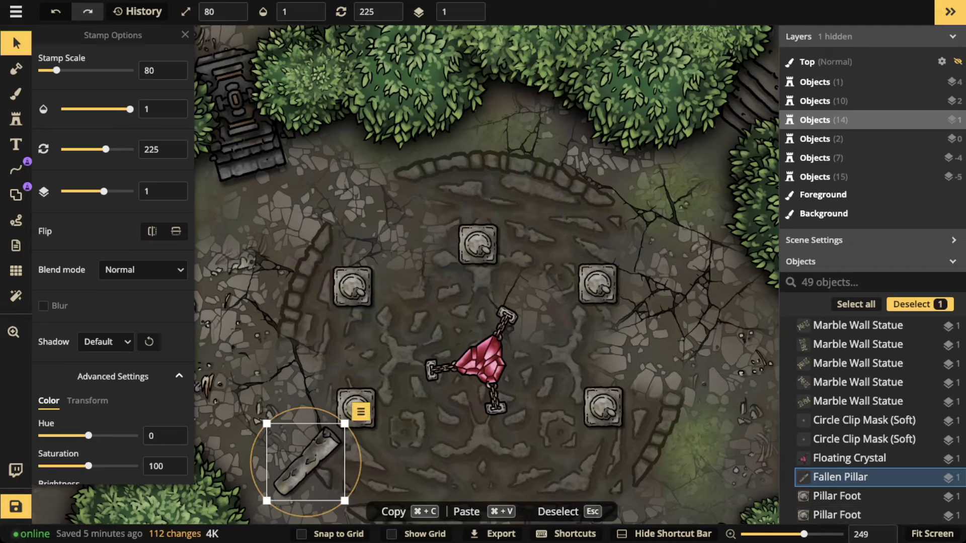
pyautogui.press('super+v')
pyautogui.moveTo(294, 223); pyautogui.dragTo(653, 352)
pyautogui.press('Left')
pyautogui.press('Left')
pyautogui.press('Left')
pyautogui.press('Left')
pyautogui.press('Left')
pyautogui.press('Left')
pyautogui.press('Left')
pyautogui.press('Left')
pyautogui.press('Left')
pyautogui.press('Left')
pyautogui.press('Left')
pyautogui.press('space')
pyautogui.moveTo(653, 352); pyautogui.dragTo(547, 244)
pyautogui.press('Delete')
# - Stamp the third pillar variant, a broken fallen column, beside the ritual circle's northeastern pillar foot, rotated to 45
pyautogui.click(15, 119)
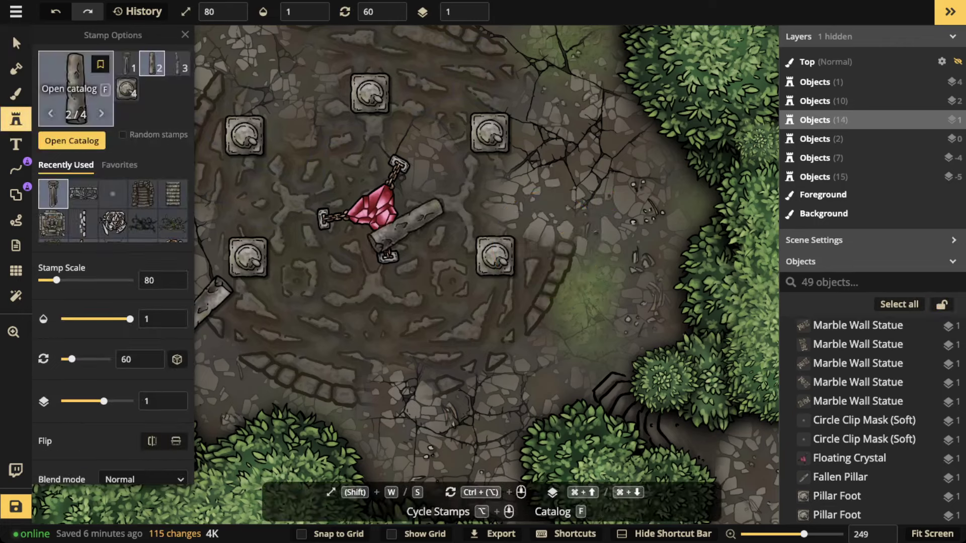
pyautogui.click(177, 62)
pyautogui.scroll(5, 569, 309)
pyautogui.scroll(-3, 566, 306)
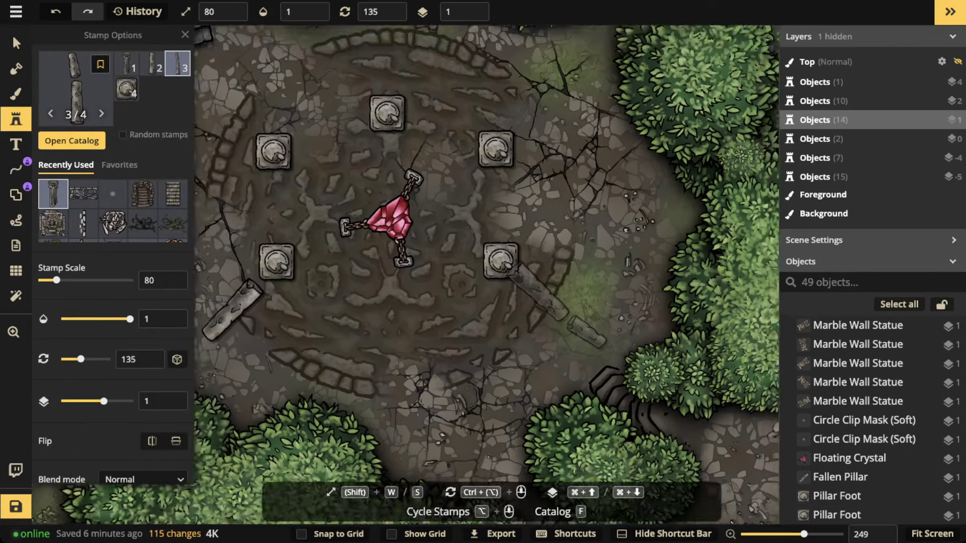
pyautogui.moveTo(566, 305); pyautogui.dragTo(561, 389)
pyautogui.scroll(-5, 546, 211)
pyautogui.keyDown('ctrl'); pyautogui.scroll(1, 458, 184); pyautogui.keyUp('ctrl')
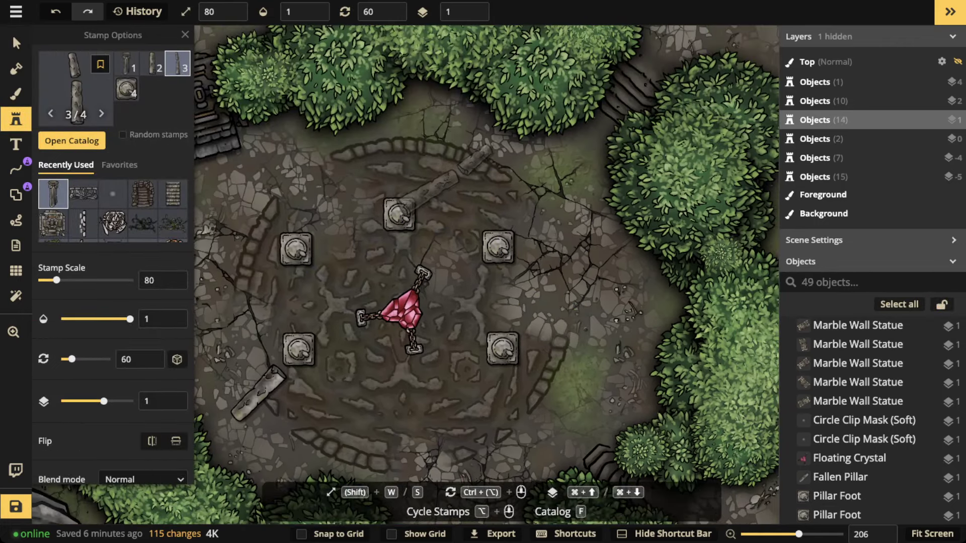
pyautogui.scroll(-3, 457, 184)
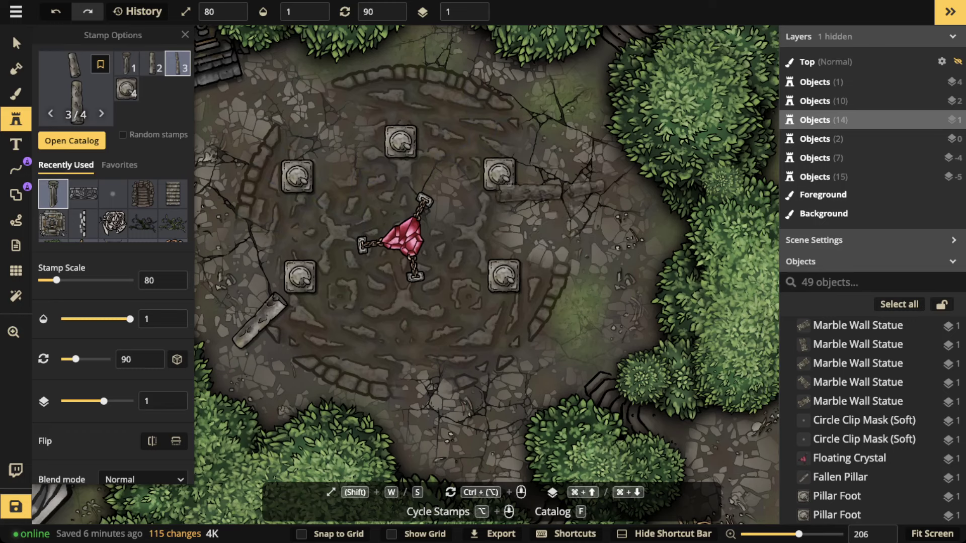
pyautogui.keyDown('ctrl'); pyautogui.scroll(1, 431, 101); pyautogui.keyUp('ctrl')
pyautogui.keyDown('ctrl'); pyautogui.scroll(-1, 426, 83); pyautogui.keyUp('ctrl')
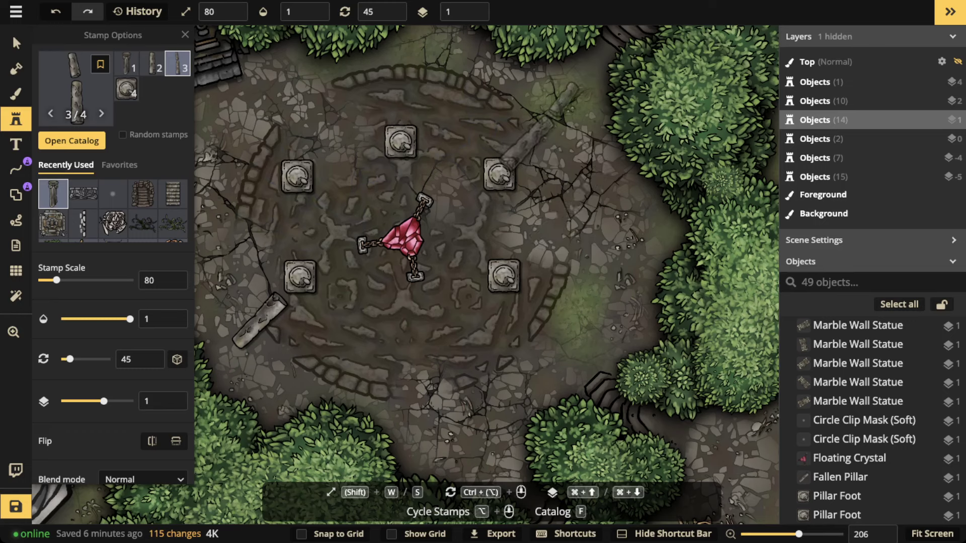
pyautogui.click(538, 126)
# - Rotate the new fallen column to 39 and nudge it slightly upward from the northeastern pillar foot
pyautogui.moveTo(609, 116); pyautogui.dragTo(607, 110)
pyautogui.moveTo(541, 128); pyautogui.dragTo(541, 123)
pyautogui.scroll(-3, 445, 128)
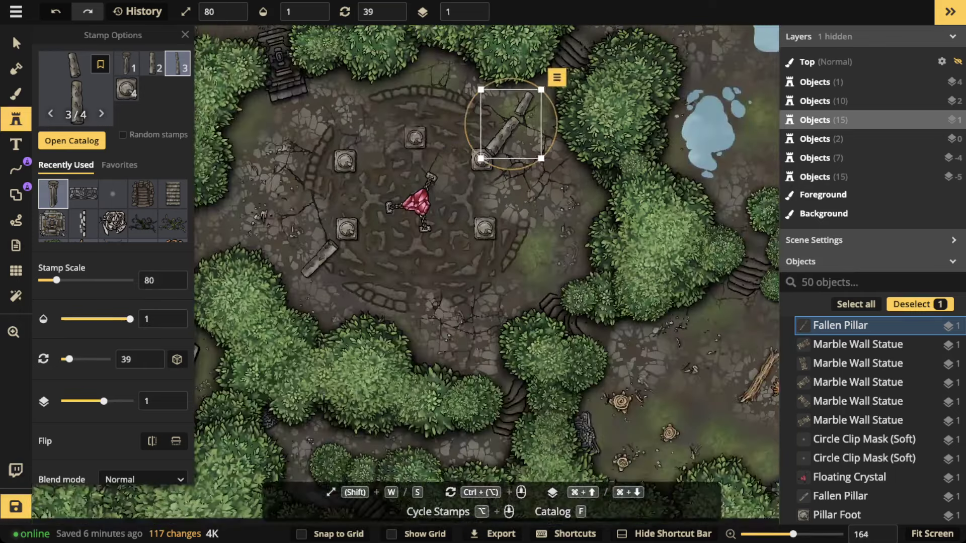
# - Nudge the ritual circle's southwestern fallen pillar slightly and rotate its northeastern fallen column a little further clockwise
pyautogui.press('Escape')
pyautogui.click(16, 43)
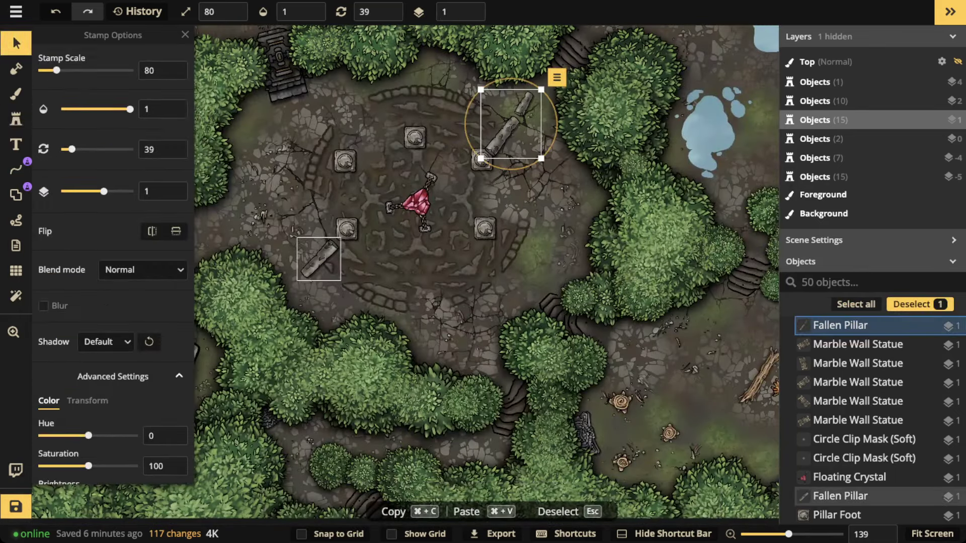
pyautogui.click(319, 259)
pyautogui.moveTo(350, 258); pyautogui.dragTo(349, 267)
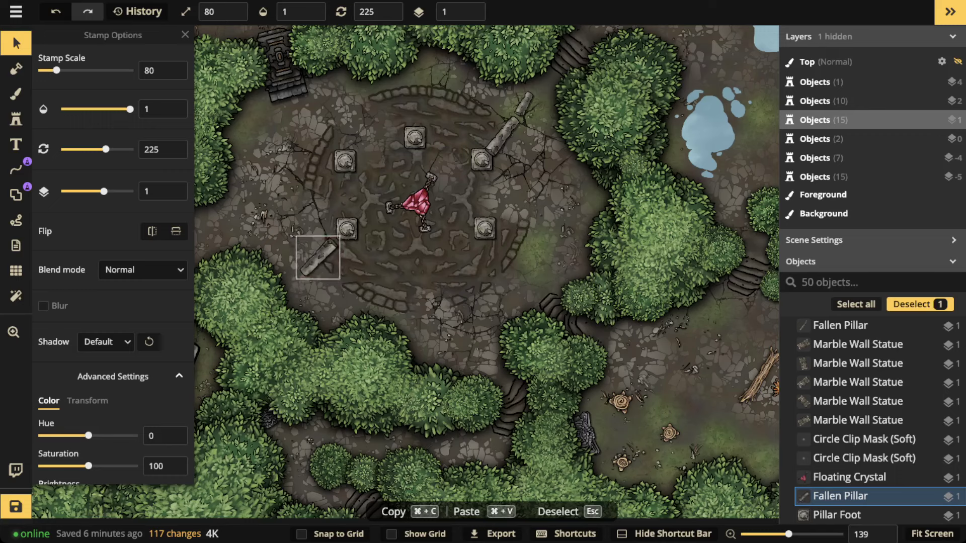
pyautogui.press('Escape')
pyautogui.click(507, 132)
pyautogui.moveTo(560, 123); pyautogui.dragTo(515, 132)
# - Paste a copy of the southwestern fallen pillar just north of the ritual circle's northern pillar foot, rotated to 315
pyautogui.click(317, 257)
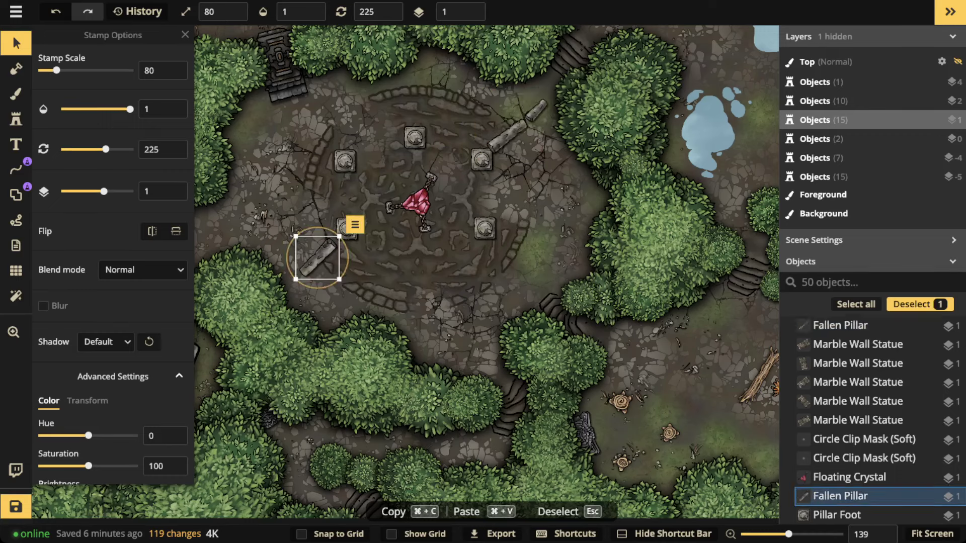
pyautogui.press('super+c')
pyautogui.press('super+v')
pyautogui.moveTo(511, 236); pyautogui.dragTo(440, 233)
pyautogui.moveTo(473, 269); pyautogui.dragTo(411, 112)
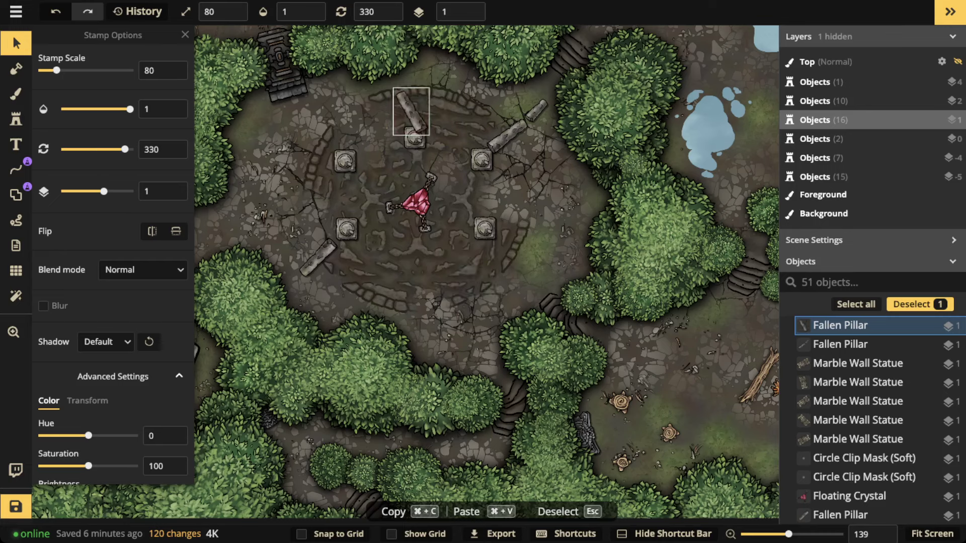
pyautogui.keyDown('ctrl'); pyautogui.keyDown('alt'); pyautogui.scroll(3, 392, 98); pyautogui.keyUp('alt'); pyautogui.keyUp('ctrl')
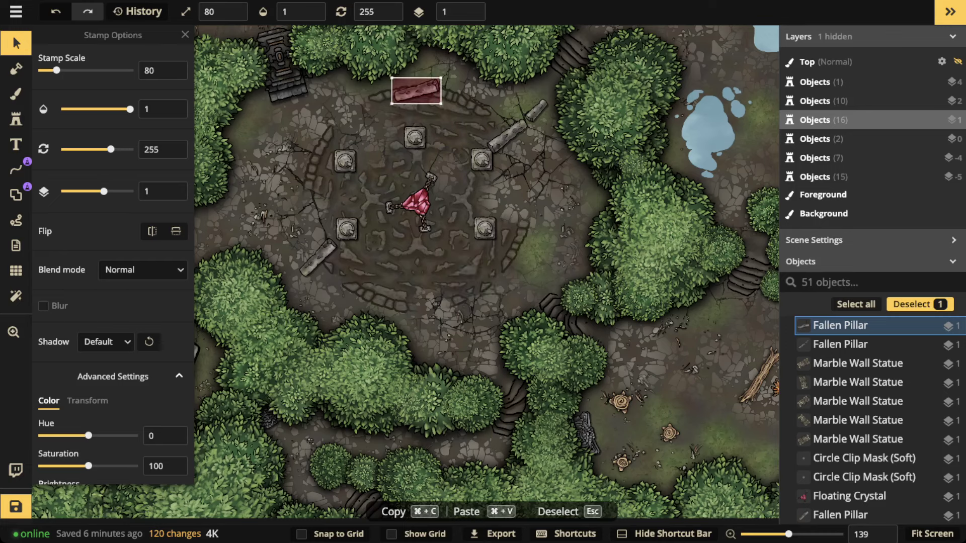
pyautogui.keyDown('ctrl'); pyautogui.keyDown('alt'); pyautogui.scroll(-6, 415, 90); pyautogui.keyUp('alt'); pyautogui.keyUp('ctrl')
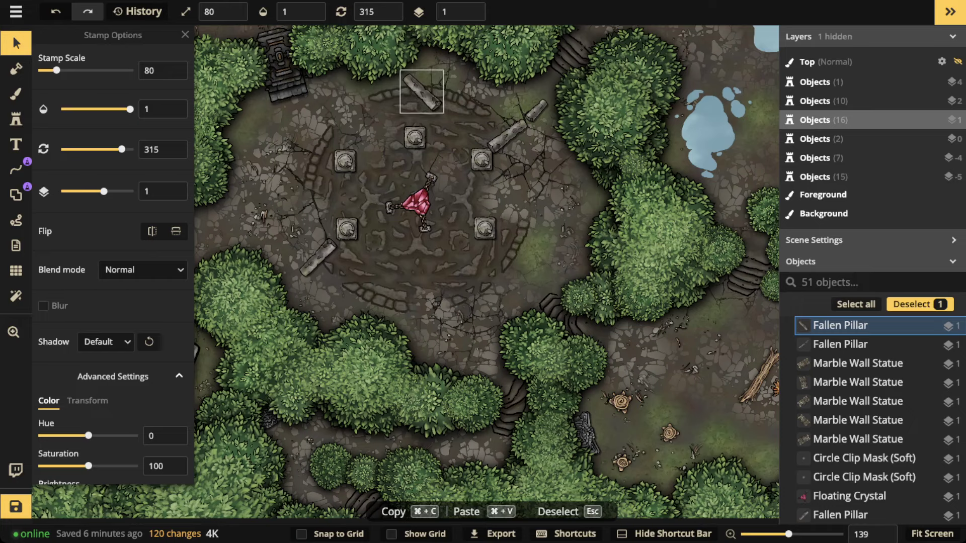
pyautogui.press('Escape')
# - Nudge the floating crystal at the centre of the ritual circle slightly to the east
pyautogui.scroll(-2, 319, 239)
pyautogui.moveTo(312, 236); pyautogui.dragTo(409, 227)
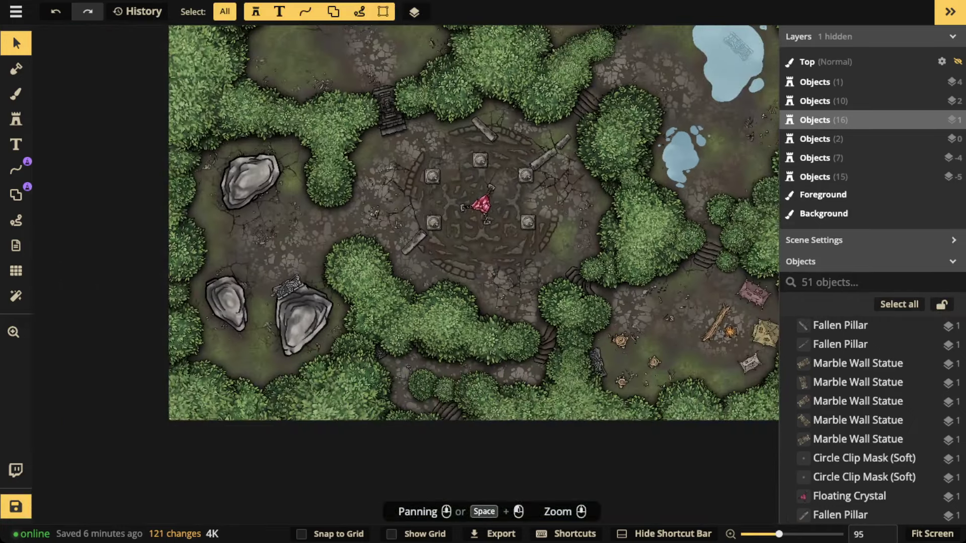
pyautogui.scroll(-1, 347, 264)
pyautogui.scroll(4, 462, 211)
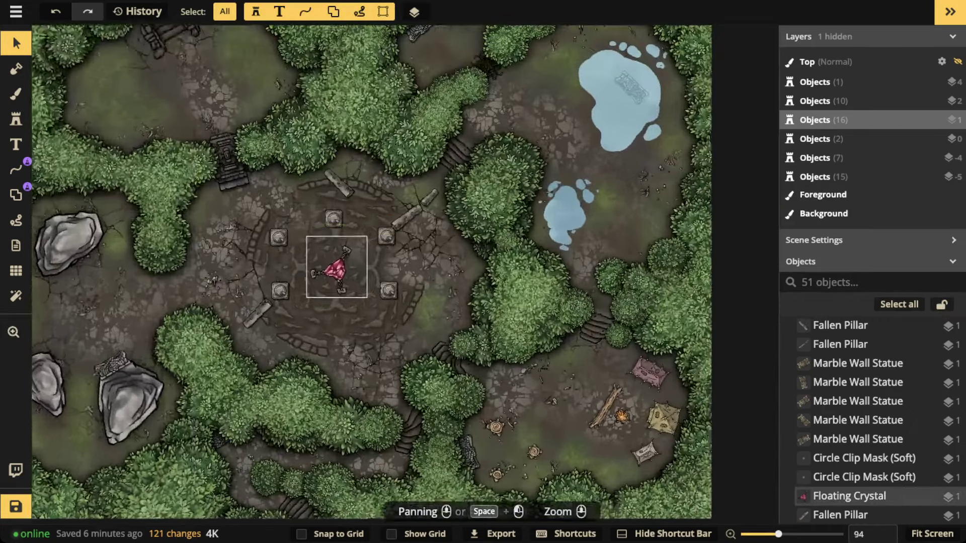
pyautogui.click(336, 269)
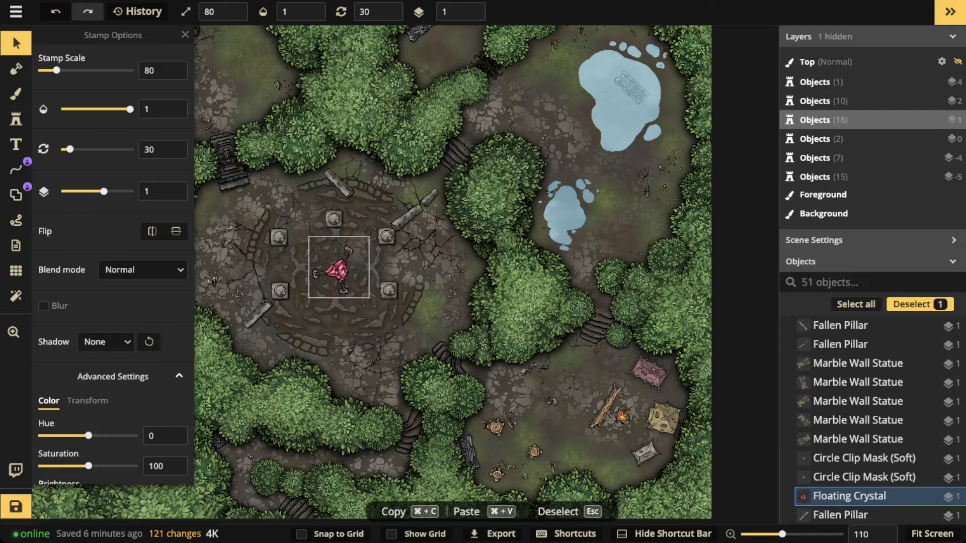
pyautogui.moveTo(336, 270); pyautogui.dragTo(339, 269)
pyautogui.press('Escape')
# - Darken the camp's three tree stumps and log pile to brightness 74, and nudge the campfire slightly east
pyautogui.moveTo(643, 108); pyautogui.dragTo(435, 229)
pyautogui.scroll(-1, 434, 229)
pyautogui.scroll(2, 435, 229)
pyautogui.moveTo(402, 352); pyautogui.dragTo(451, 136)
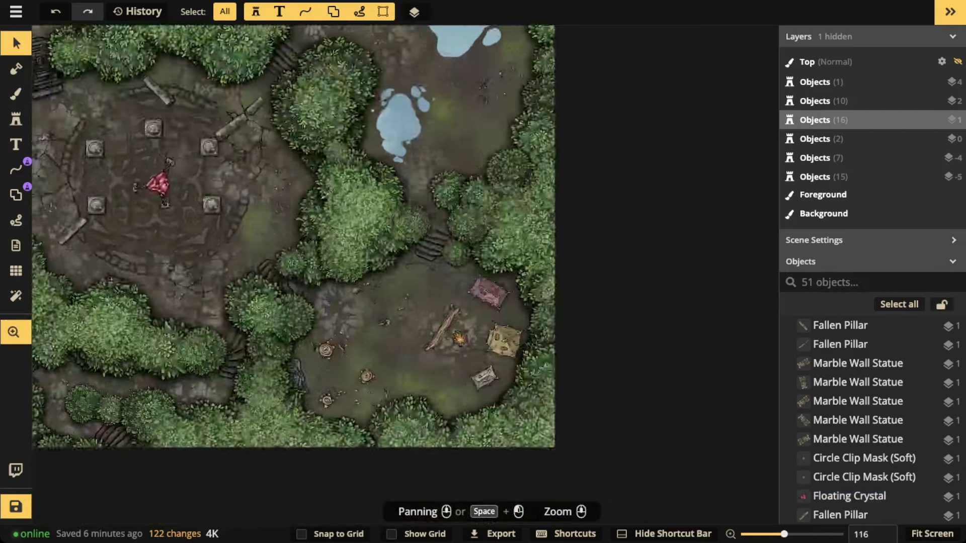
pyautogui.scroll(-3, 301, 277)
pyautogui.click(347, 290)
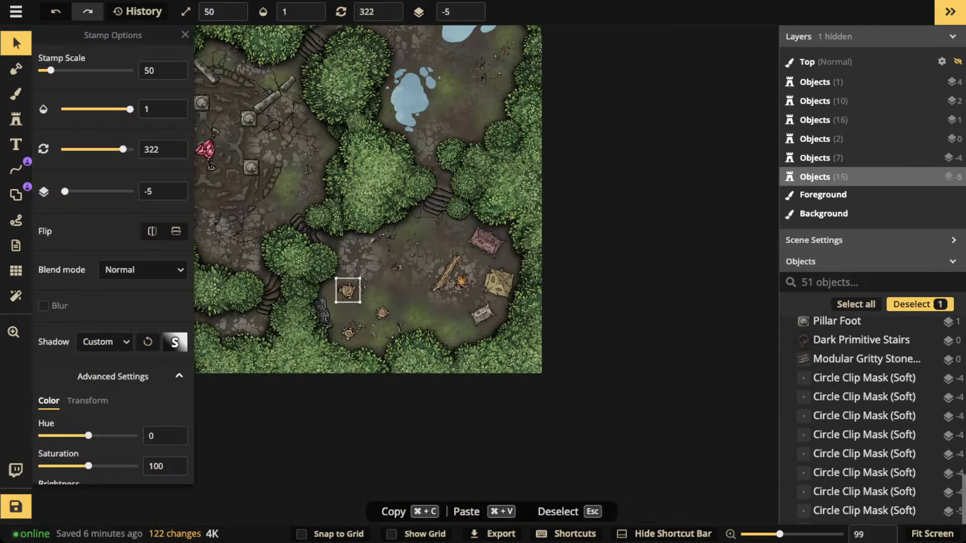
pyautogui.keyDown('shift'); pyautogui.click(446, 271); pyautogui.keyUp('shift')
pyautogui.scroll(3, 355, 282)
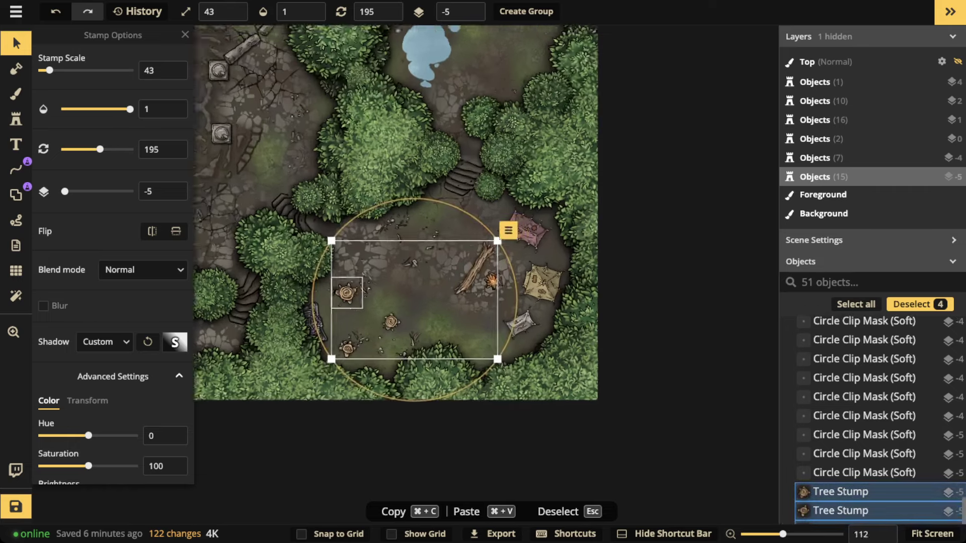
pyautogui.scroll(-2, 96, 382)
pyautogui.scroll(-1, 95, 382)
pyautogui.moveTo(88, 417); pyautogui.dragTo(77, 417)
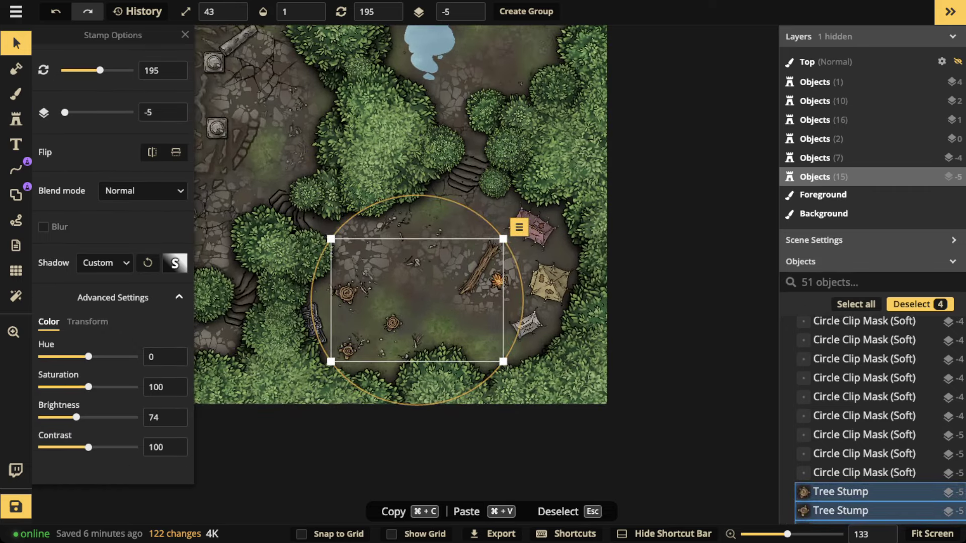
pyautogui.press('Escape')
pyautogui.moveTo(497, 280); pyautogui.dragTo(503, 281)
pyautogui.press('Escape')
# - Pick up the dark thorny vines at the tree edge west of the large pond as the active stamp
pyautogui.scroll(-3, 394, 238)
pyautogui.scroll(-2, 394, 238)
pyautogui.moveTo(393, 238); pyautogui.dragTo(595, 429)
pyautogui.moveTo(750, 247); pyautogui.dragTo(555, 246)
pyautogui.scroll(2, 554, 246)
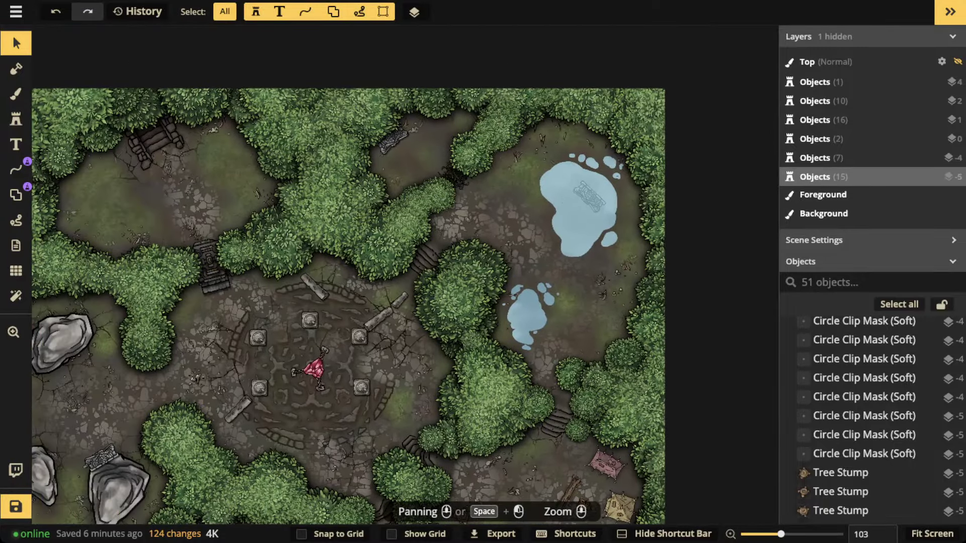
pyautogui.scroll(2, 469, 218)
pyautogui.moveTo(469, 218); pyautogui.dragTo(374, 211)
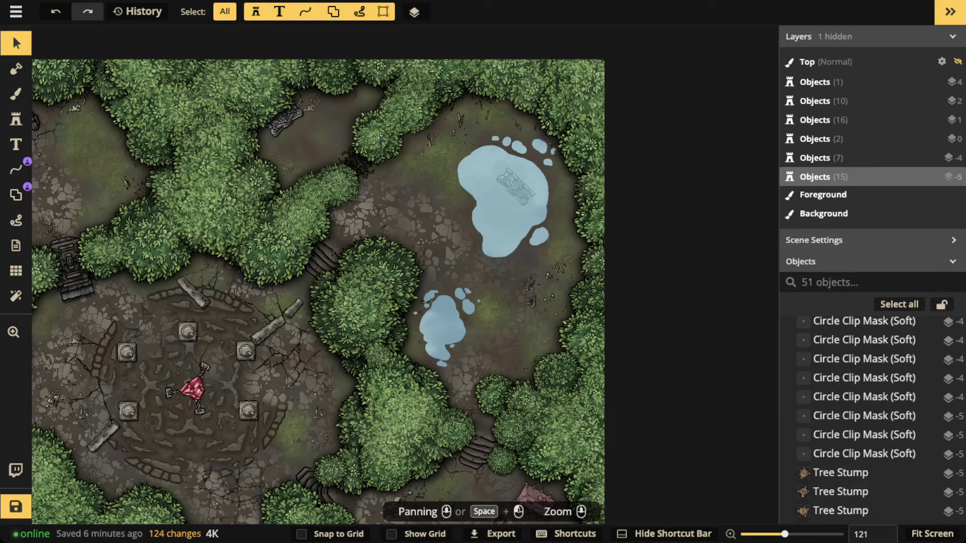
pyautogui.click(359, 163)
pyautogui.click(16, 119)
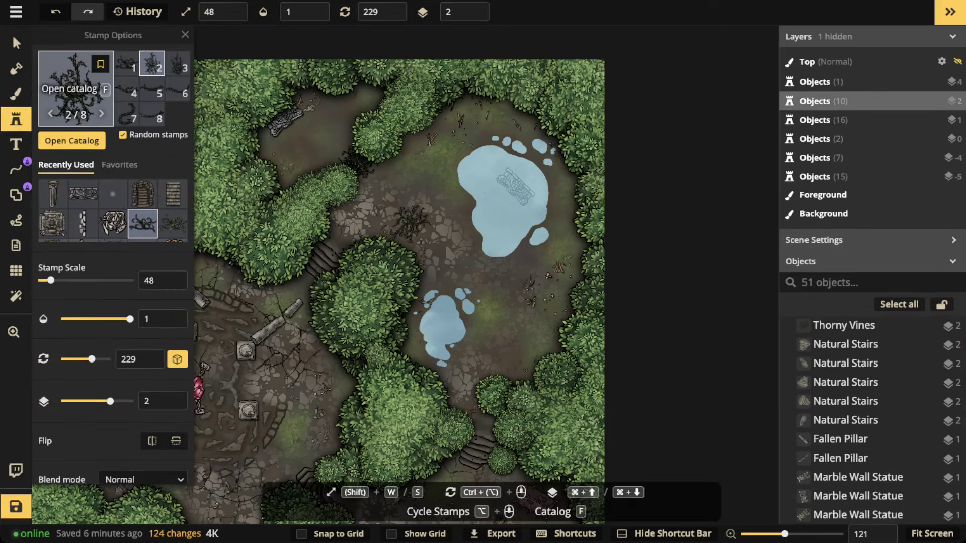
# - Replace the stamp catalog's statue search with vine and choose the green thorny vines stamp
pyautogui.press('f')
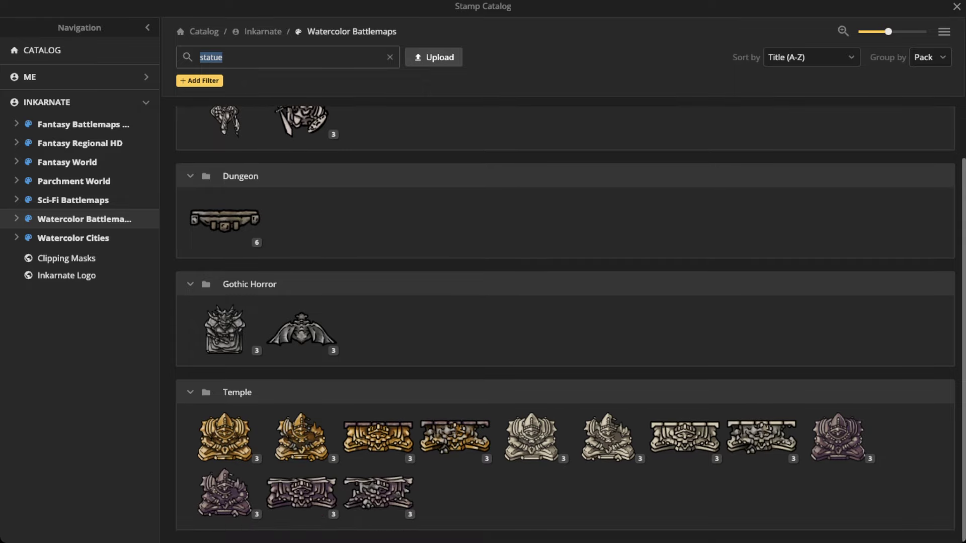
pyautogui.scroll(1, 565, 322)
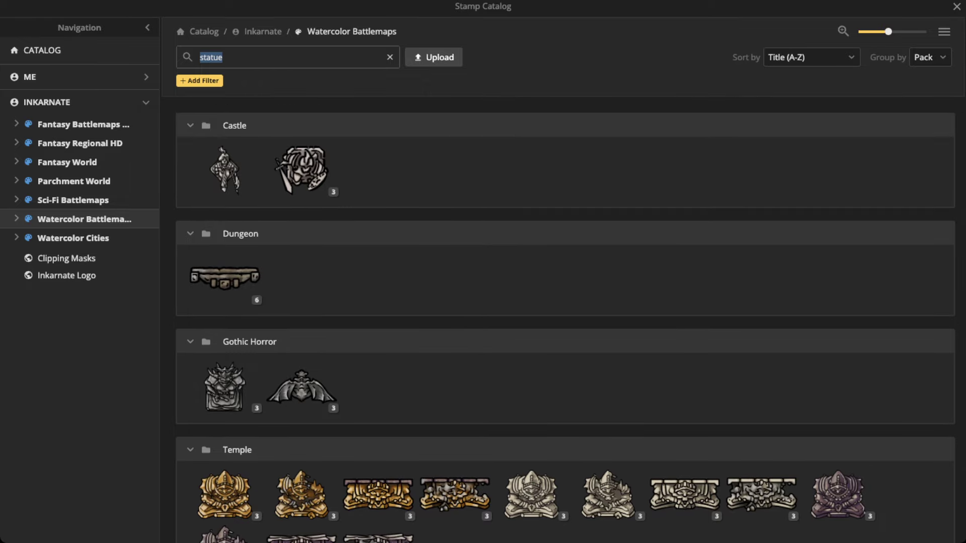
pyautogui.click(389, 57)
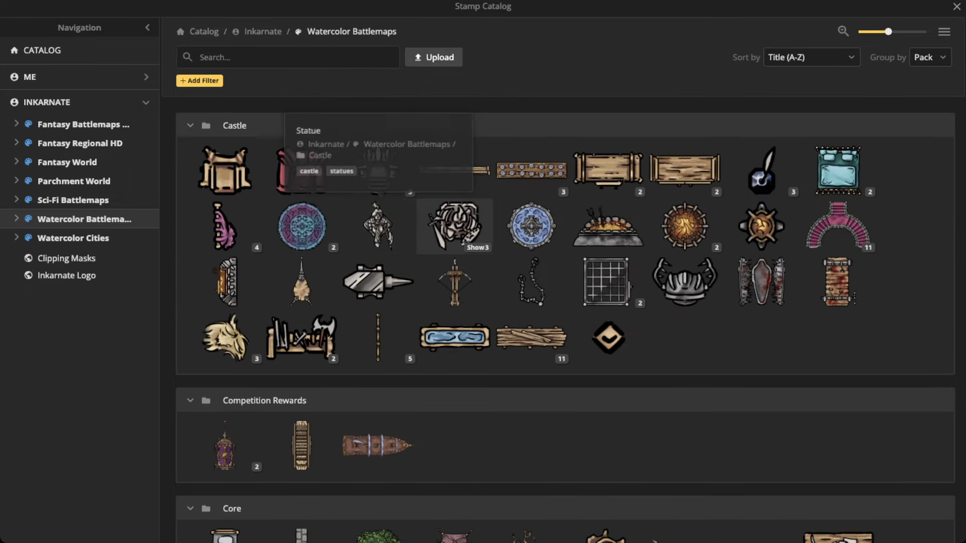
pyautogui.scroll(-8, 379, 297)
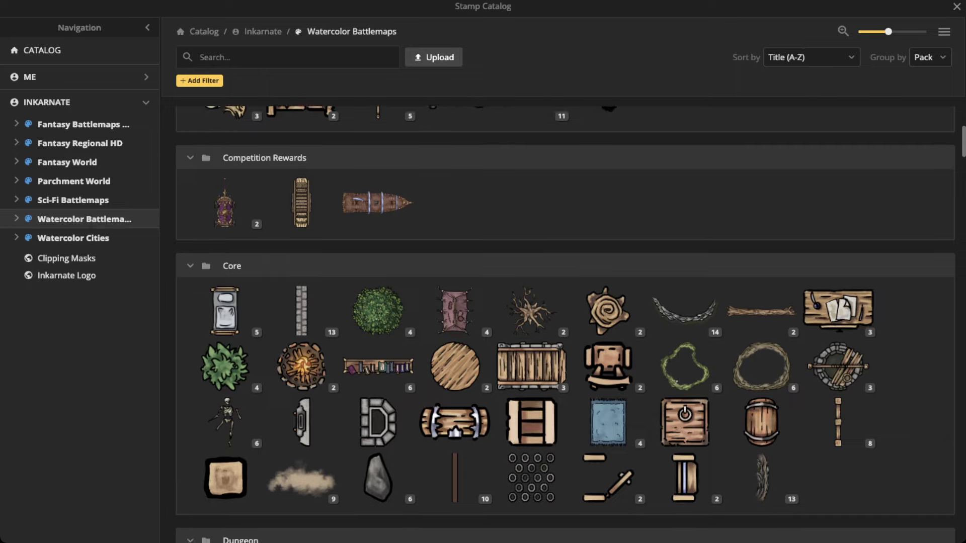
pyautogui.scroll(-5, 378, 297)
pyautogui.scroll(12, 378, 296)
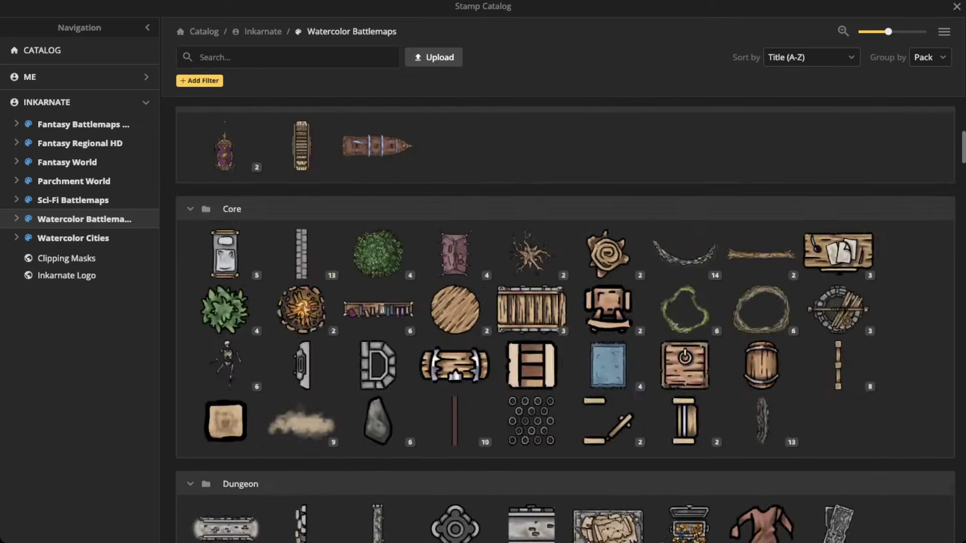
pyautogui.click(201, 57)
pyautogui.write('vine')
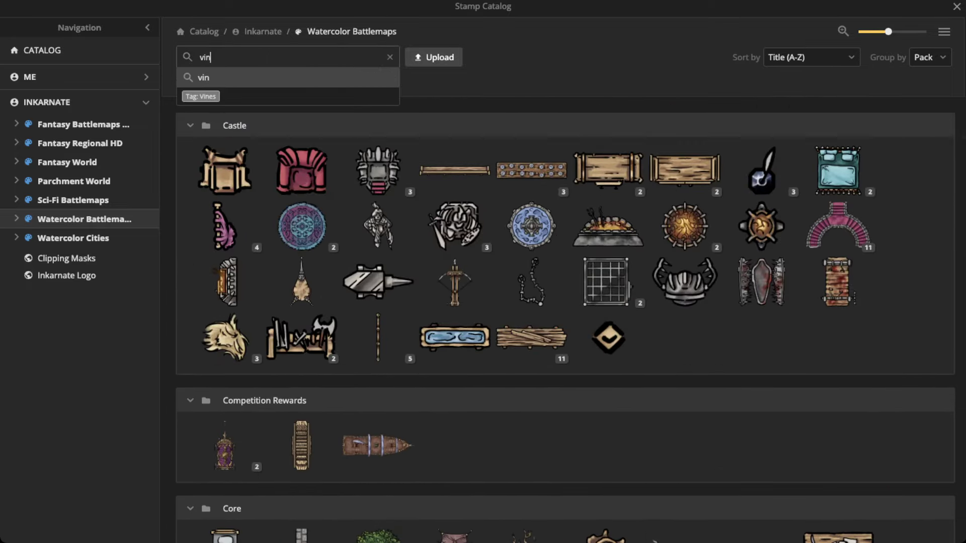
pyautogui.click(223, 173)
# - Scale the green thorny vines stamp to 78 and place one along the tree edge east of the large pond
pyautogui.press('w')
pyautogui.press('w')
pyautogui.press('w')
pyautogui.press('w')
pyautogui.press('w')
pyautogui.press('w')
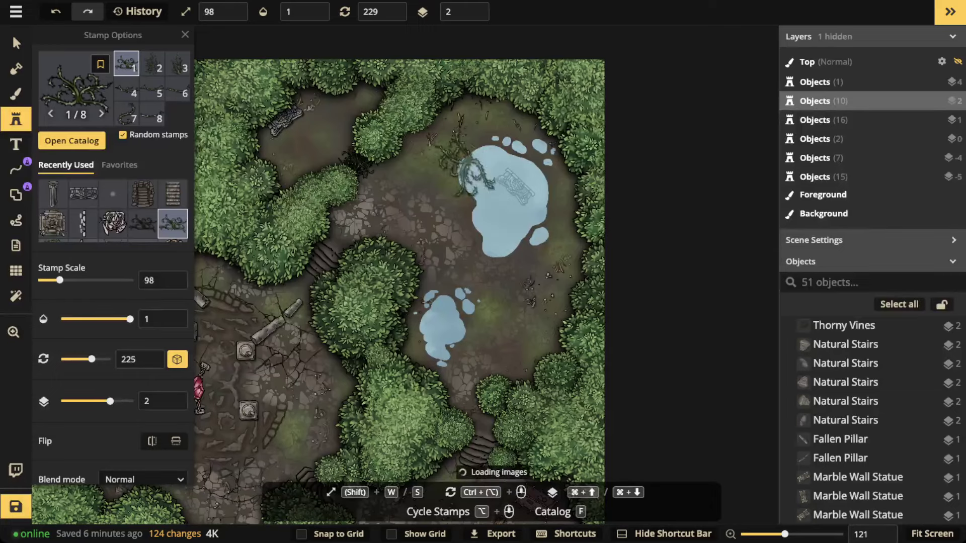
pyautogui.press('s')
pyautogui.press('s')
pyautogui.press('s')
pyautogui.scroll(2, 576, 238)
pyautogui.scroll(3, 559, 191)
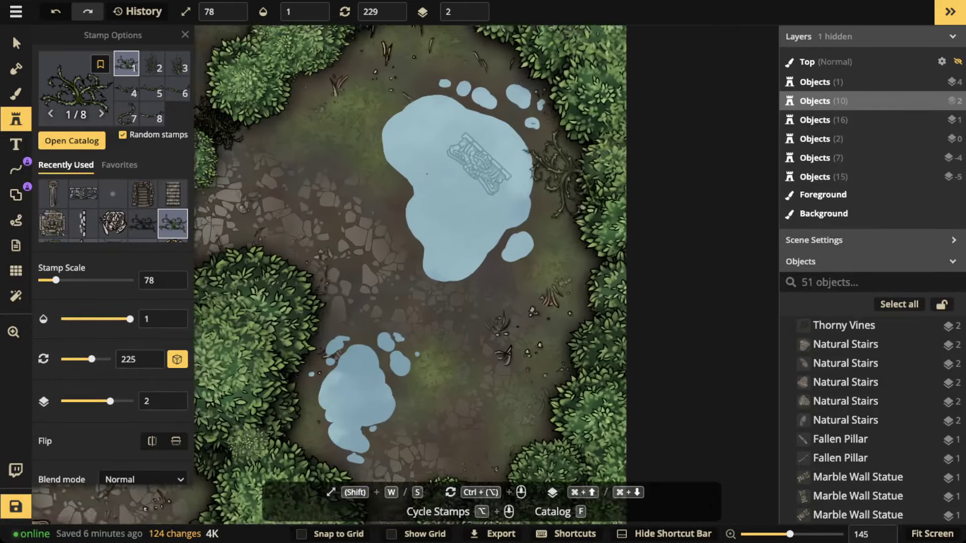
pyautogui.click(565, 178)
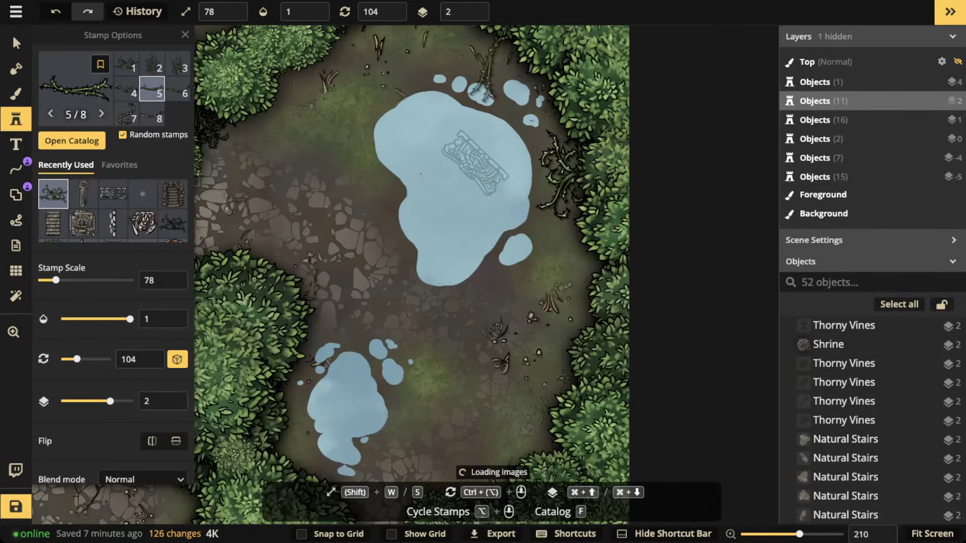
# - Stamp two slender thorny vines hanging from the tree edge just north of the large pond
pyautogui.scroll(3, 470, 71)
pyautogui.click(438, 171)
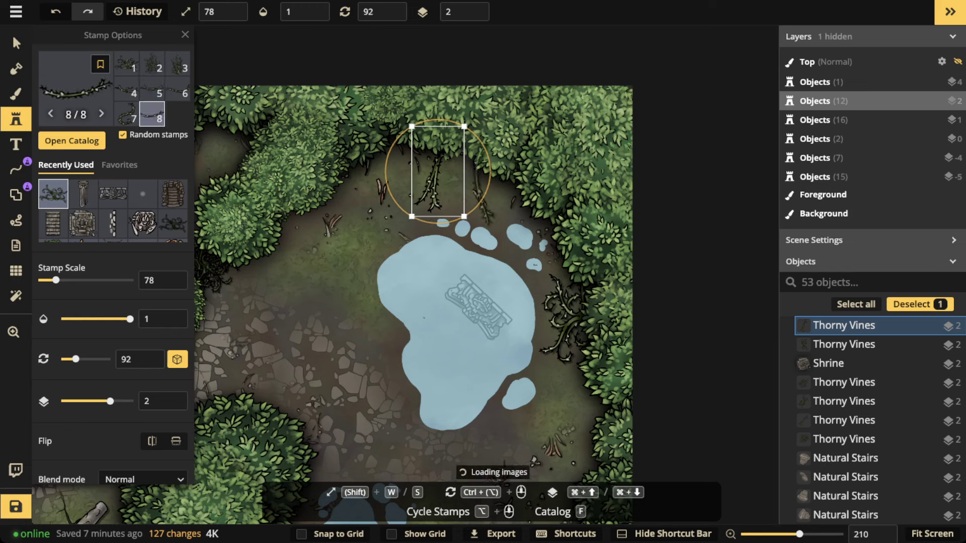
pyautogui.click(474, 170)
pyautogui.scroll(2, 378, 169)
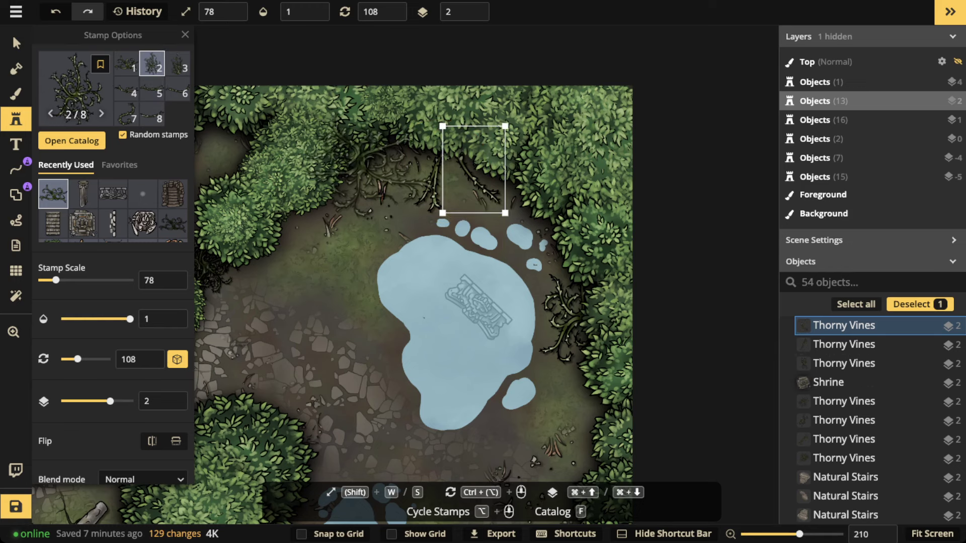
pyautogui.scroll(-2, 377, 168)
pyautogui.press('Escape')
# - Stamp two bushy thorny vines along the tree edge northwest of the large pond
pyautogui.scroll(-11, 377, 187)
pyautogui.click(385, 184)
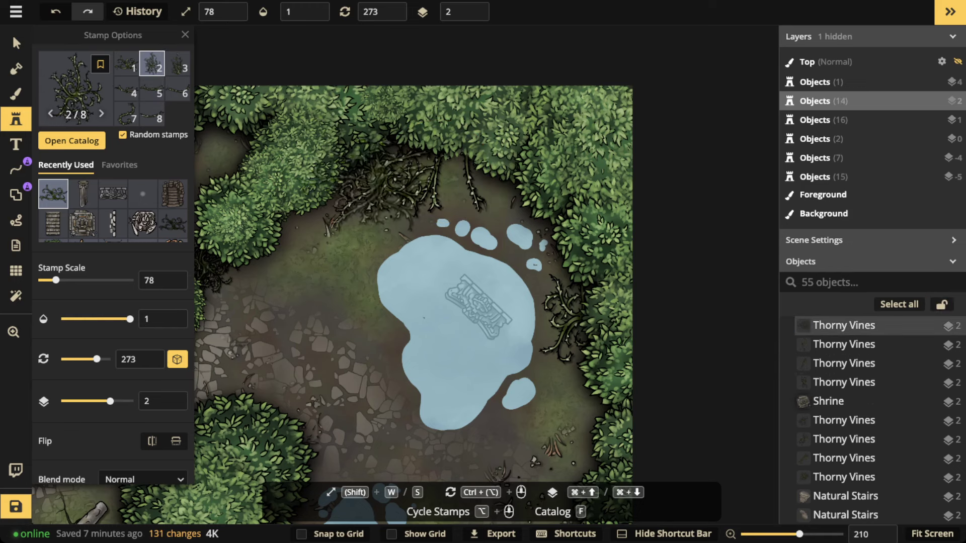
pyautogui.scroll(6, 312, 221)
pyautogui.click(319, 225)
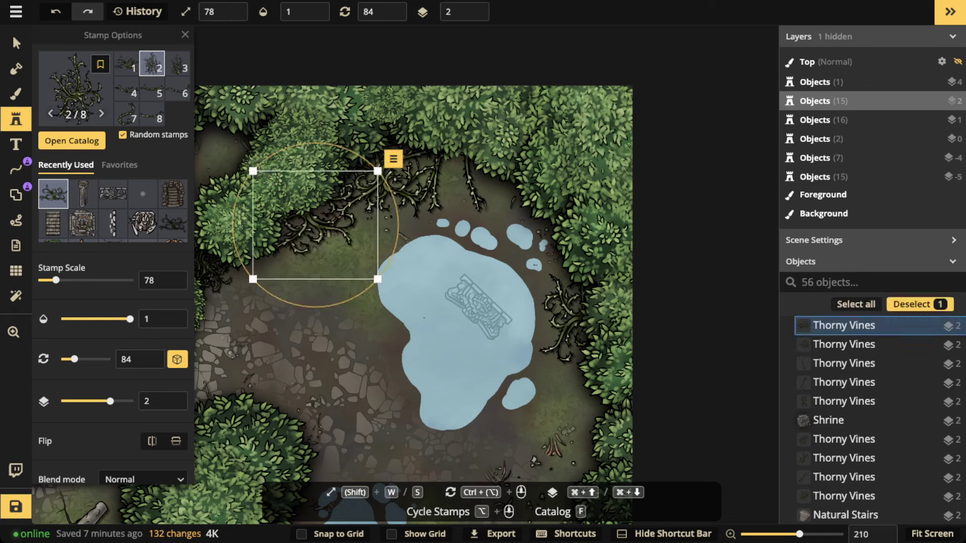
pyautogui.press('Escape')
# - Stamp a bushy thorny vine at the tree edge southeast of the large pond, with a thin curved one reaching west from it
pyautogui.scroll(-3, 490, 144)
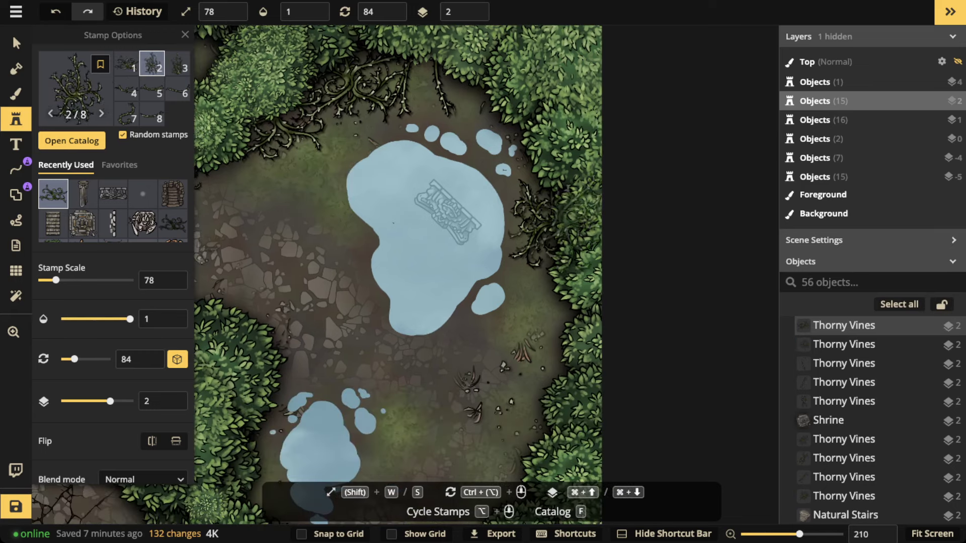
pyautogui.scroll(5, 533, 282)
pyautogui.click(551, 299)
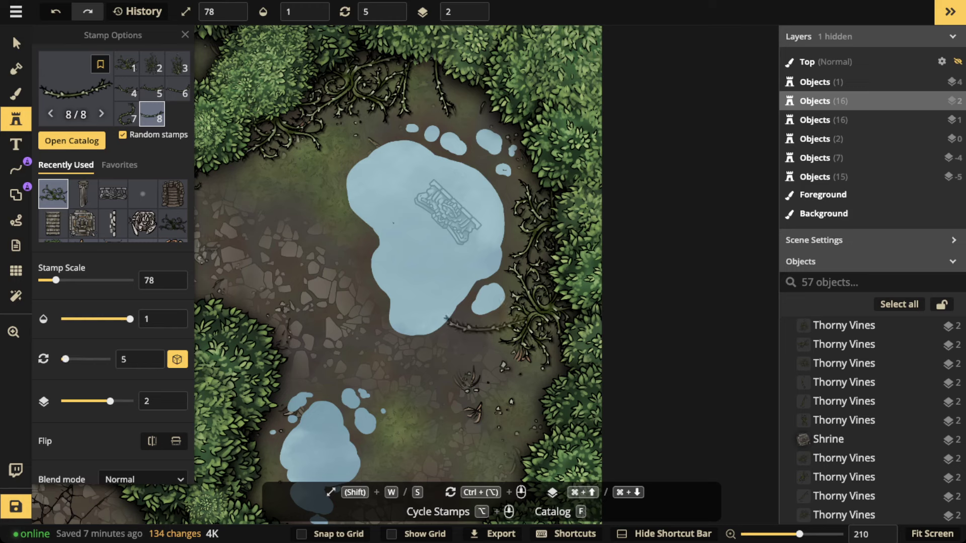
pyautogui.click(498, 328)
pyautogui.press('Escape')
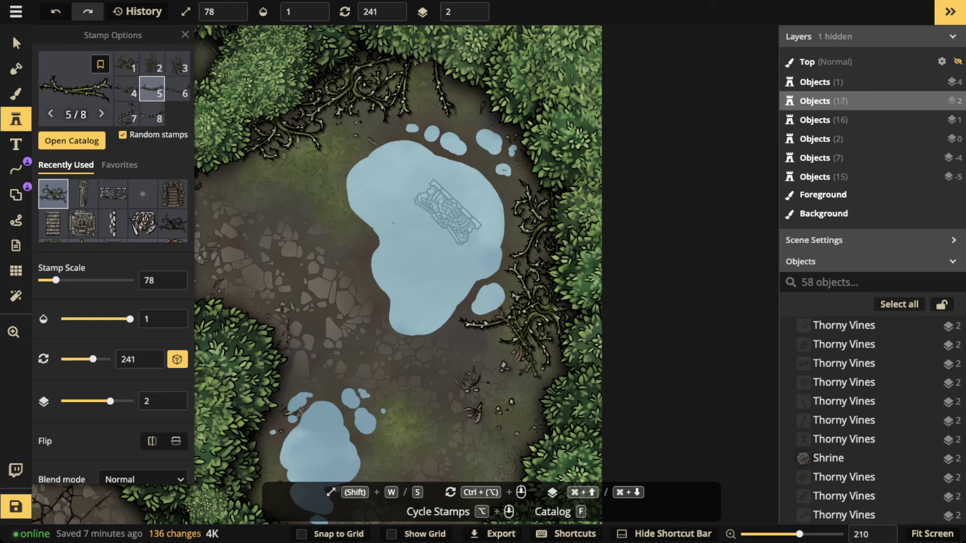
# - Fill in the thorny vines with one more on the large pond's eastern tree edge and one on its northern edge
pyautogui.click(537, 257)
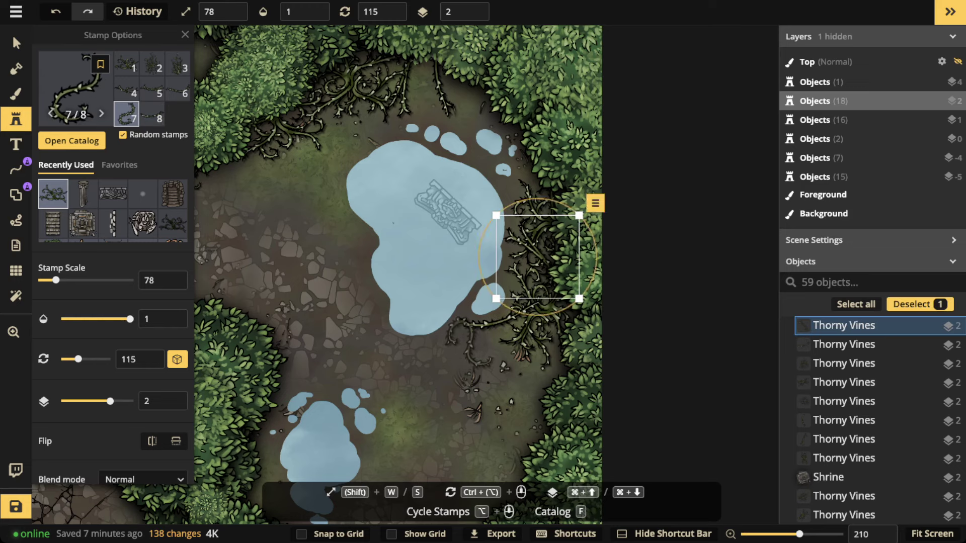
pyautogui.press('Escape')
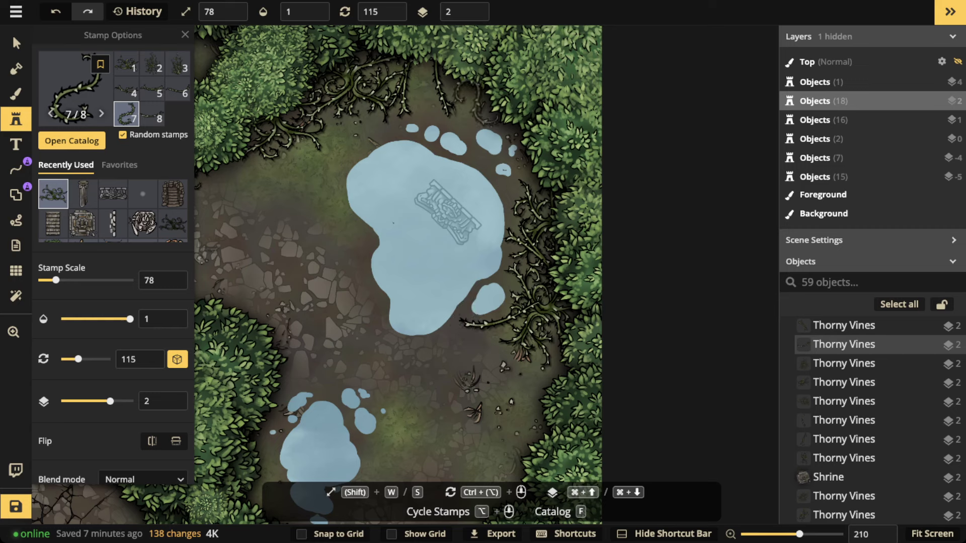
pyautogui.click(482, 90)
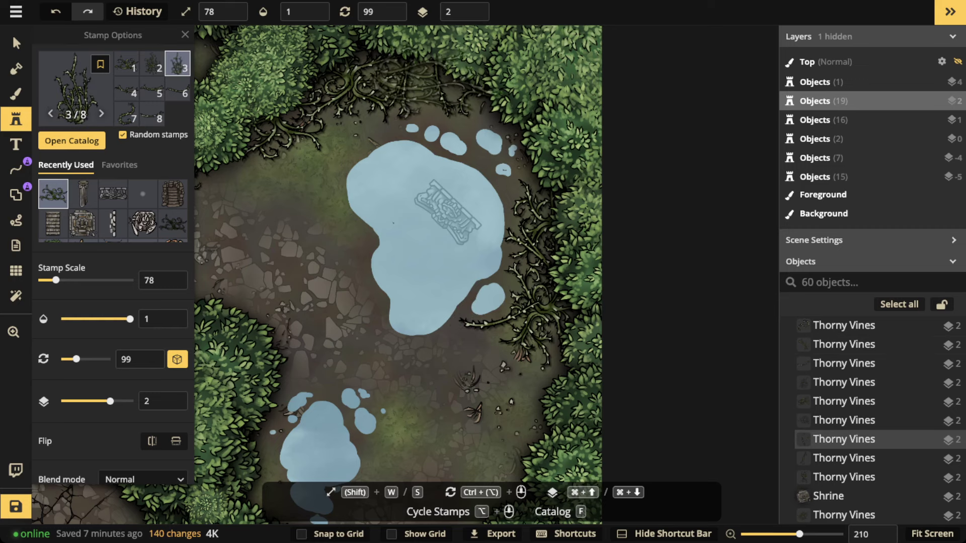
# - Stamp a slender thorny vine at the tree edge north of the large pond and a bushy one to its northwest
pyautogui.click(437, 81)
pyautogui.press('Escape')
pyautogui.scroll(-9, 319, 142)
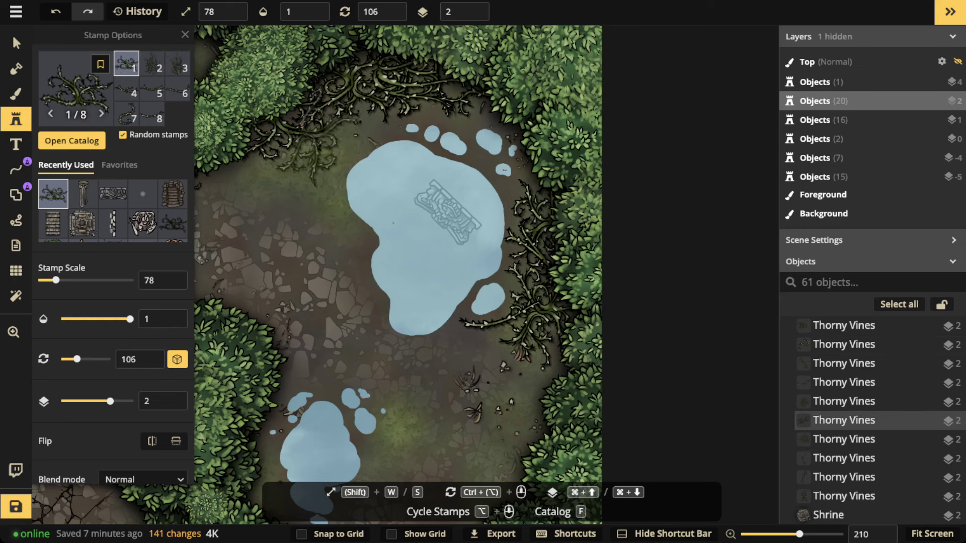
pyautogui.click(321, 134)
pyautogui.press('Escape')
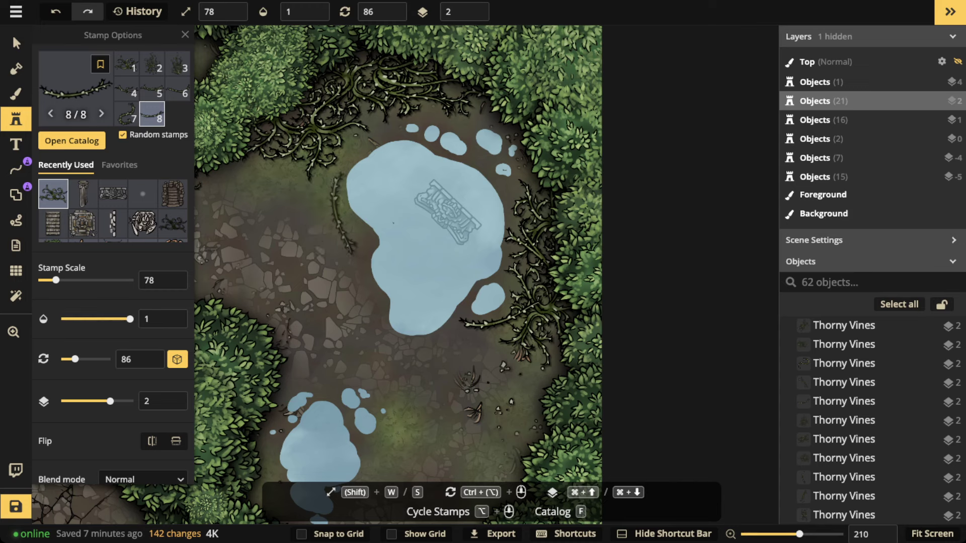
# - Stamp a curved thorny vine along the large pond's western bank, with two more linking it up to the northwestern thicket
pyautogui.click(330, 205)
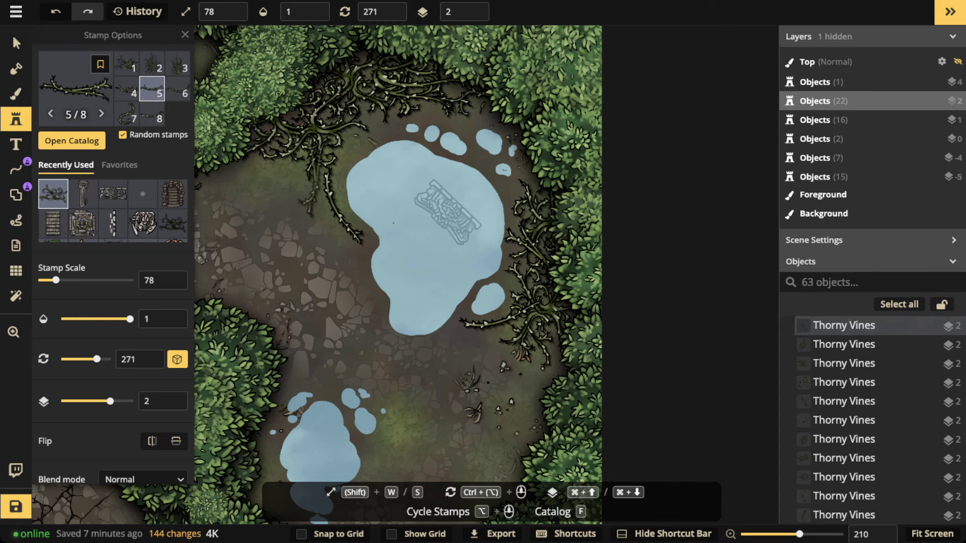
pyautogui.click(313, 176)
pyautogui.click(304, 162)
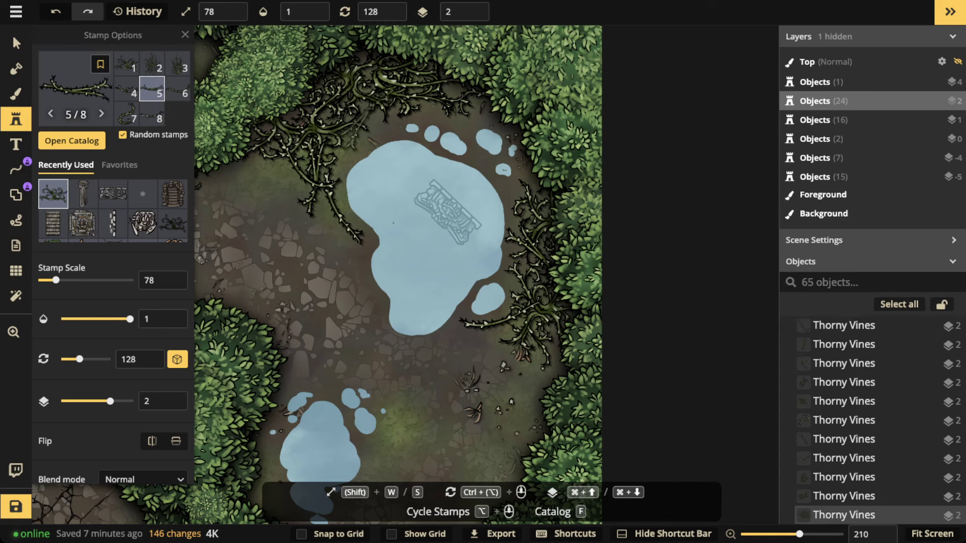
# - Thicken the northwestern thicket with a straight thorny vine beside the large pond and a curly one at its western end
pyautogui.scroll(-1, 359, 132)
pyautogui.click(359, 132)
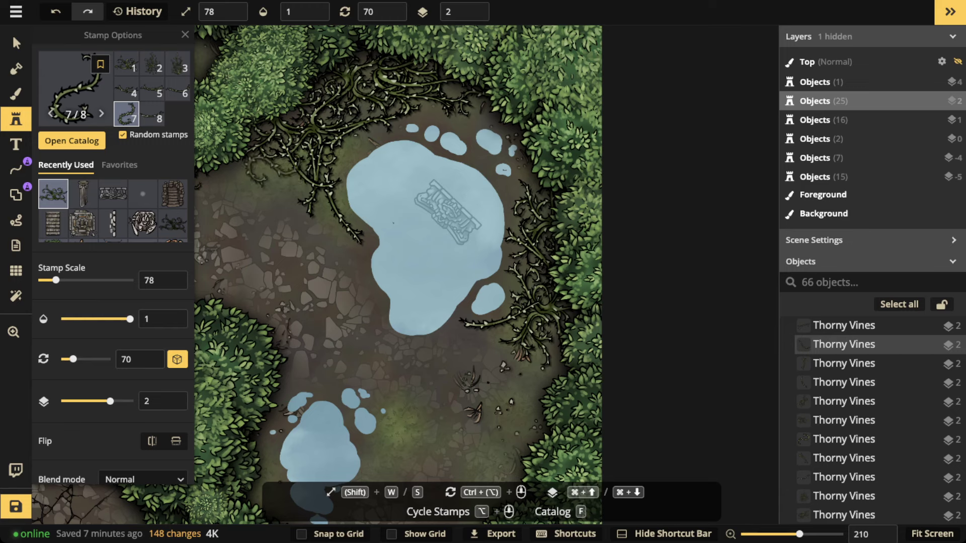
pyautogui.click(273, 159)
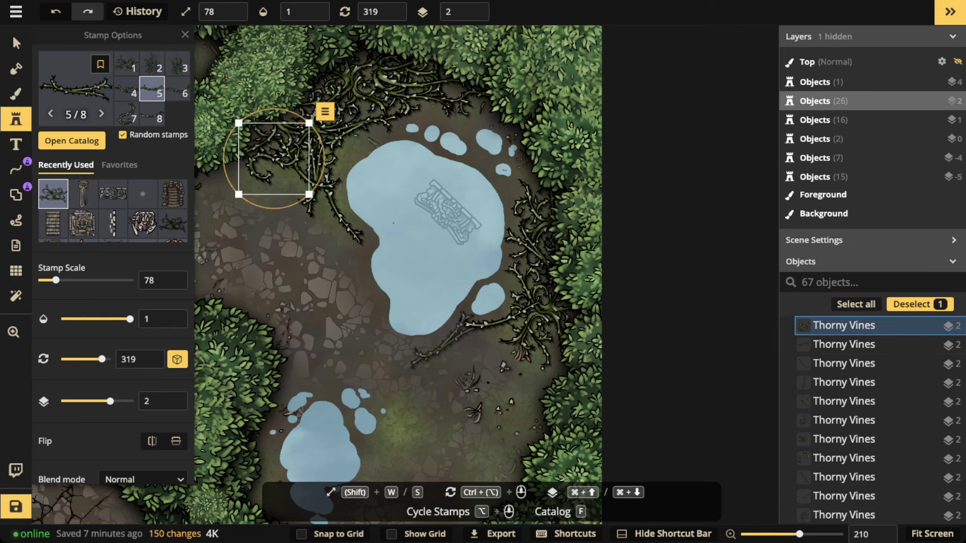
pyautogui.press('Escape')
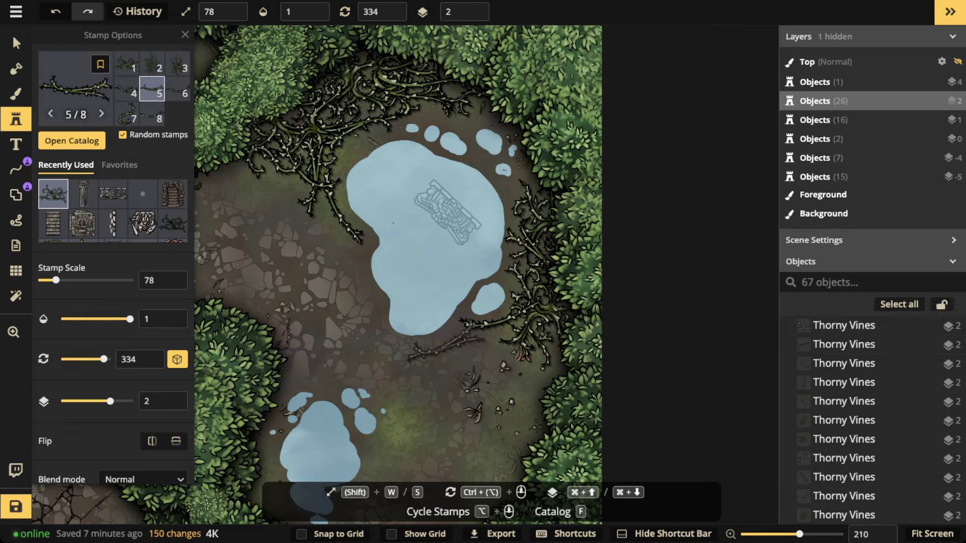
# - Stamp a straight thorny vine reaching west below the large pond, another beside it, and a bushy one just south of them
pyautogui.click(439, 346)
pyautogui.click(515, 330)
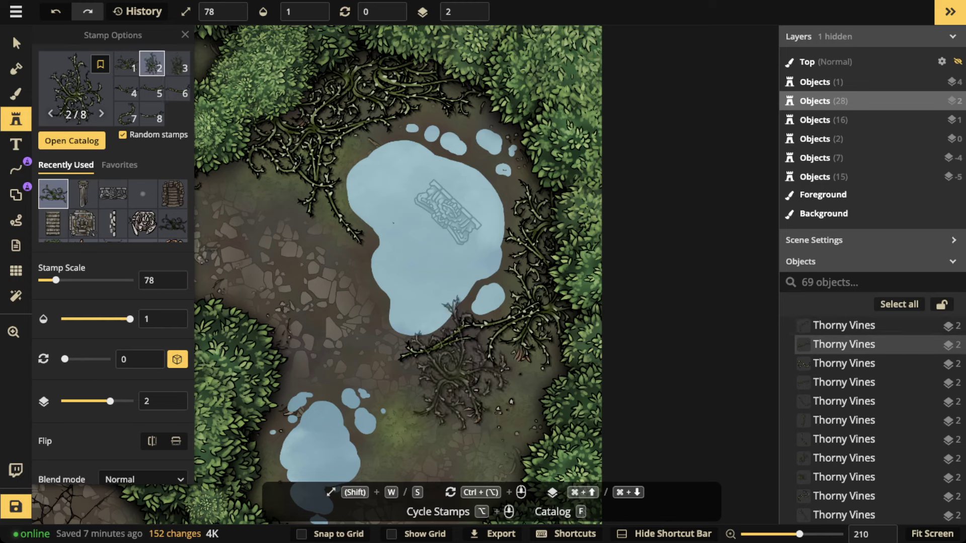
pyautogui.scroll(-7, 481, 358)
pyautogui.click(472, 372)
pyautogui.press('Escape')
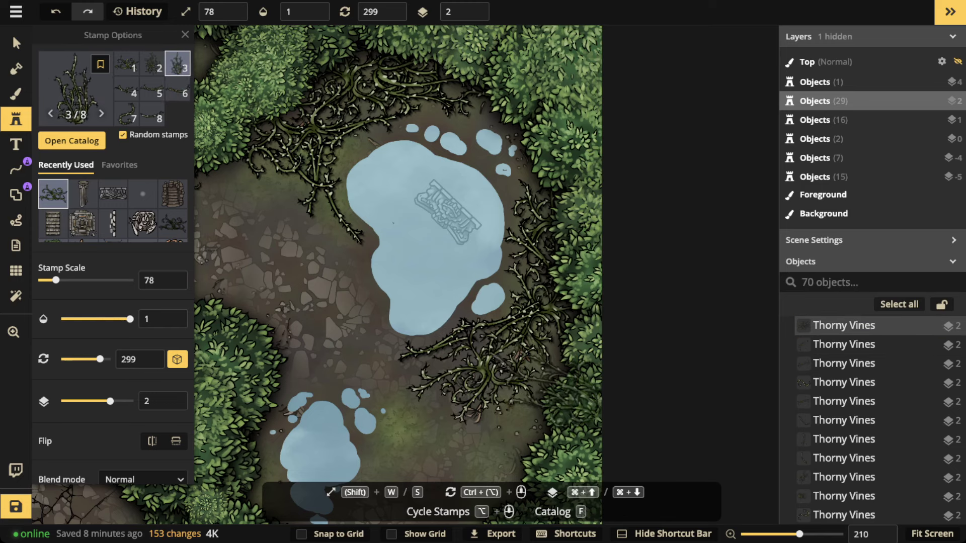
# - Stamp two thorny vines at the tree edge southeast of the large pond and a bushy one at its northeastern tree edge
pyautogui.click(544, 372)
pyautogui.press('Escape')
pyautogui.click(523, 412)
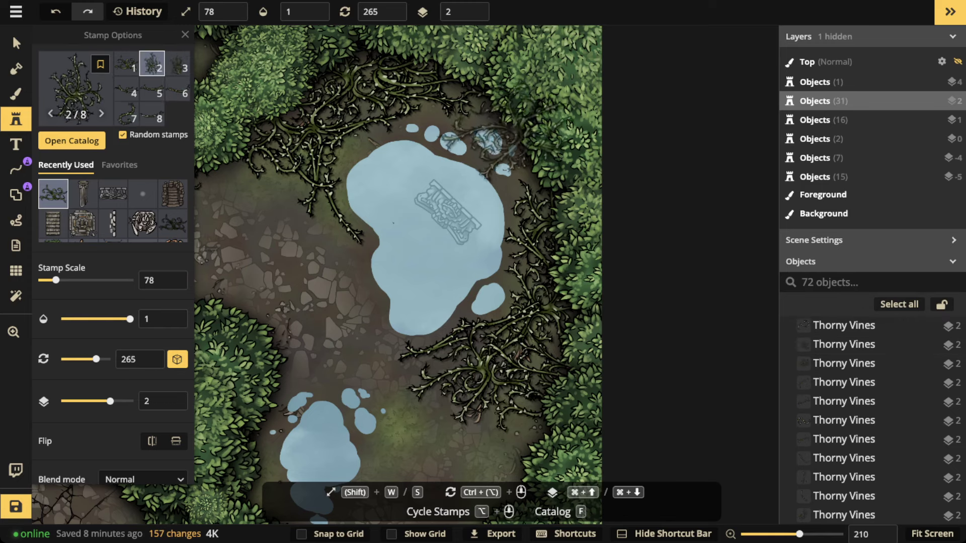
pyautogui.click(476, 86)
pyautogui.press('Escape')
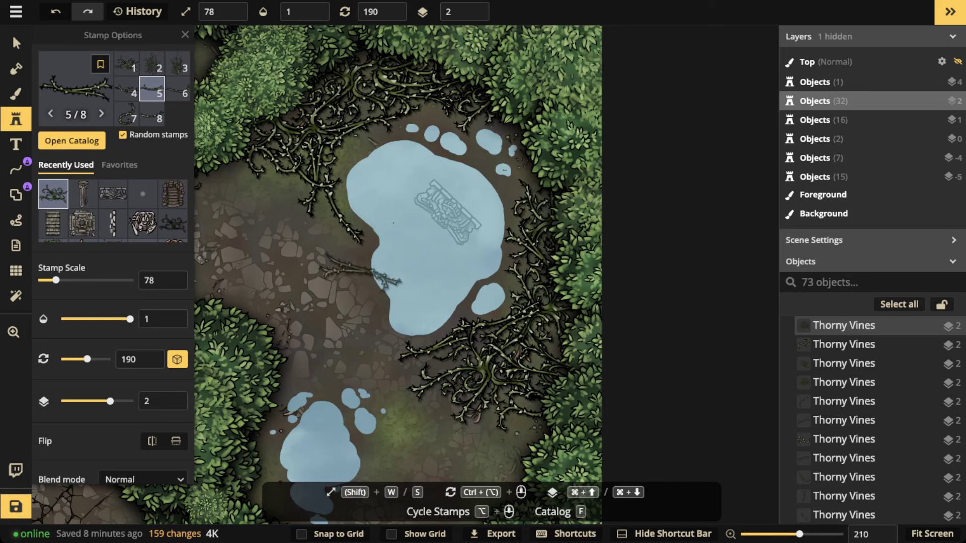
# - Extend the thorny vines down the large pond's western bank and add a bushy and a slender one to the northwestern thicket
pyautogui.click(346, 246)
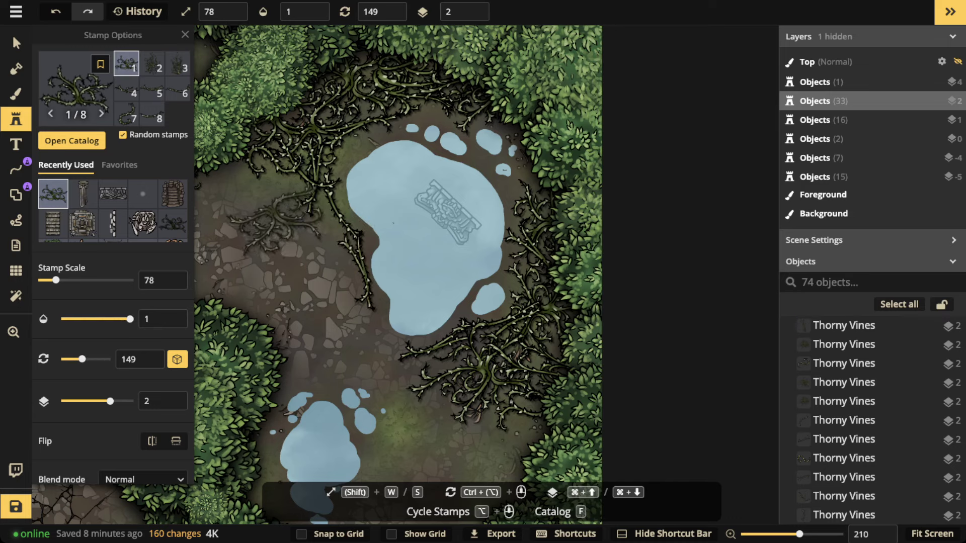
pyautogui.scroll(-3, 280, 209)
pyautogui.click(302, 180)
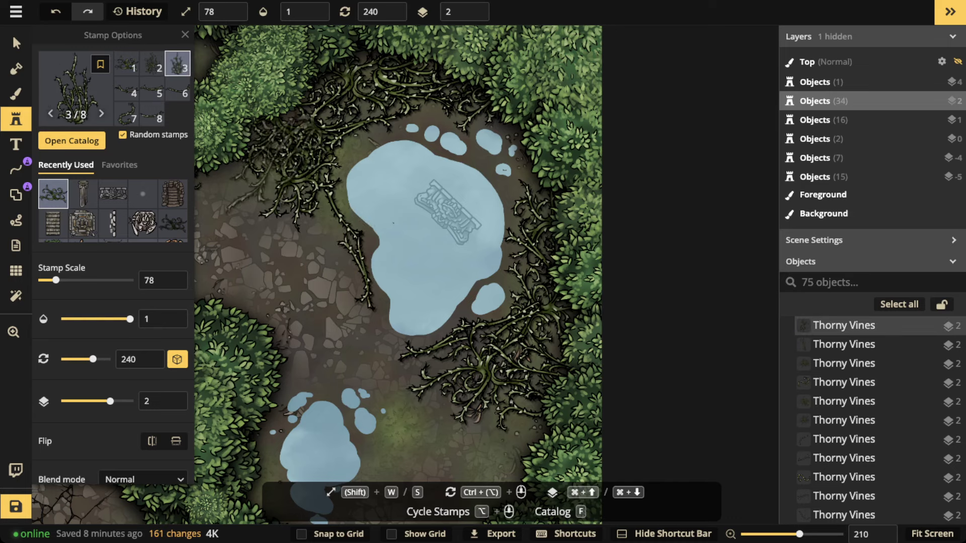
pyautogui.scroll(-3, 270, 161)
pyautogui.click(270, 161)
pyautogui.press('space')
pyautogui.moveTo(321, 177); pyautogui.dragTo(407, 151)
pyautogui.press('Escape')
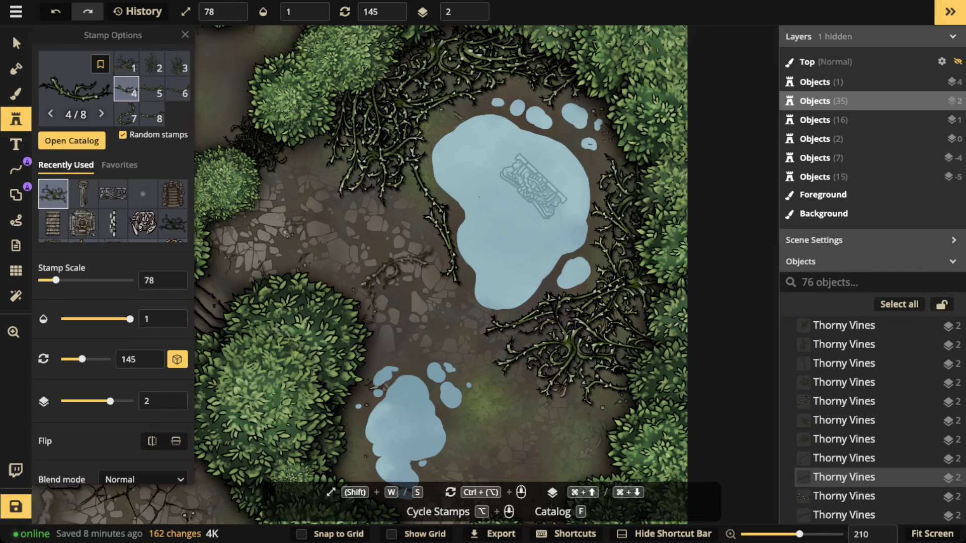
# - Stamp a thin thorny vine running west from the southeastern thicket below the large pond
pyautogui.press('space')
pyautogui.moveTo(226, 164); pyautogui.dragTo(257, 213)
pyautogui.scroll(-3, 503, 375)
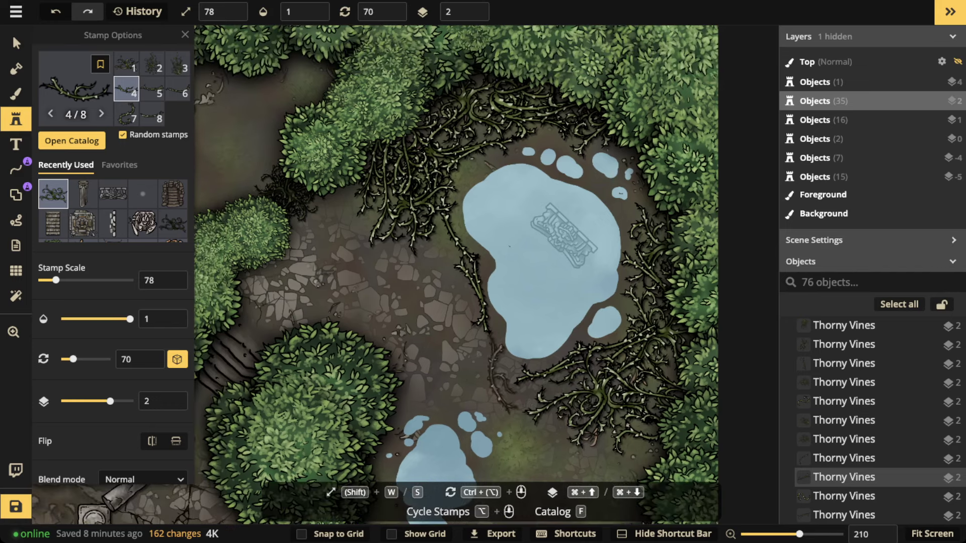
pyautogui.click(501, 375)
pyautogui.press('Escape')
pyautogui.scroll(-5, 470, 327)
pyautogui.scroll(3, 455, 294)
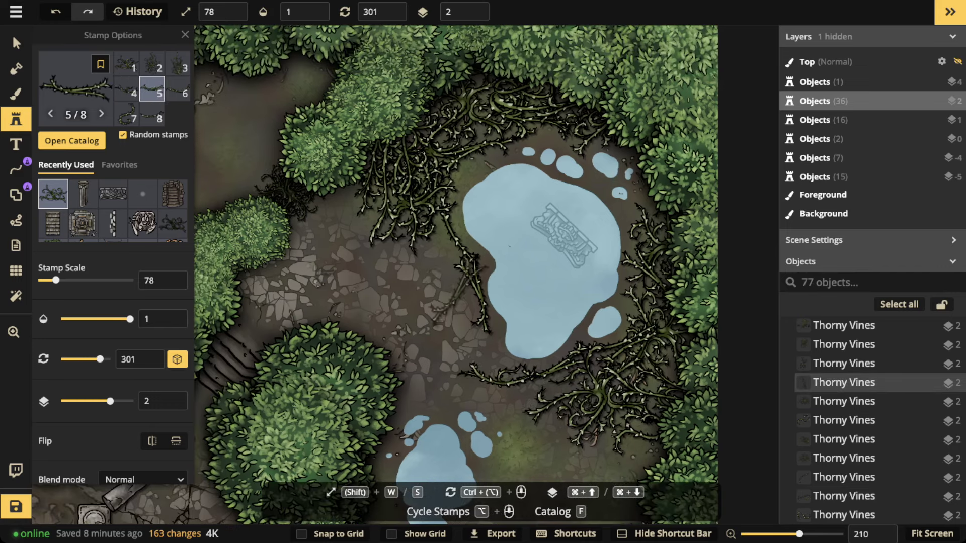
# - Stamp three thin thorny vines over the stone path west of the large pond, one reaching down toward its southwestern bank
pyautogui.click(419, 273)
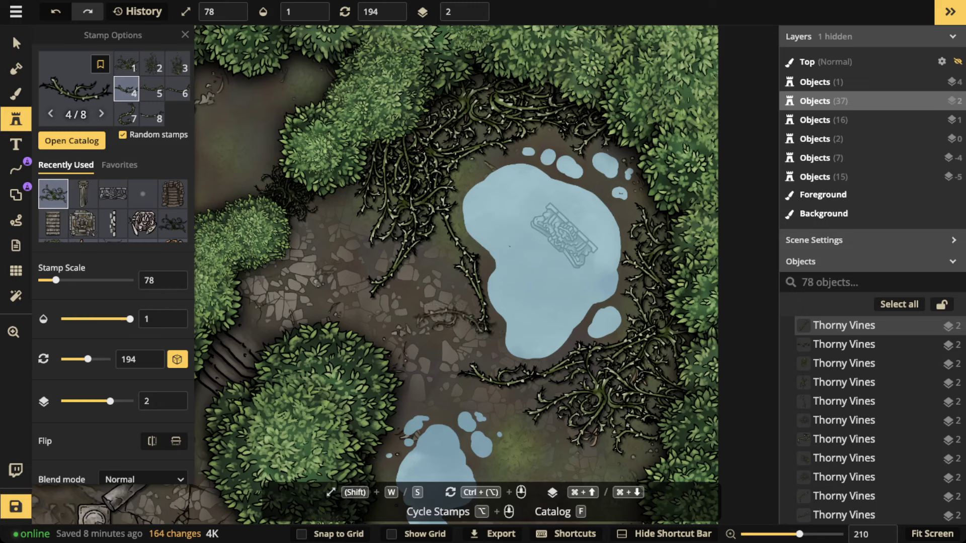
pyautogui.scroll(6, 455, 334)
pyautogui.click(466, 340)
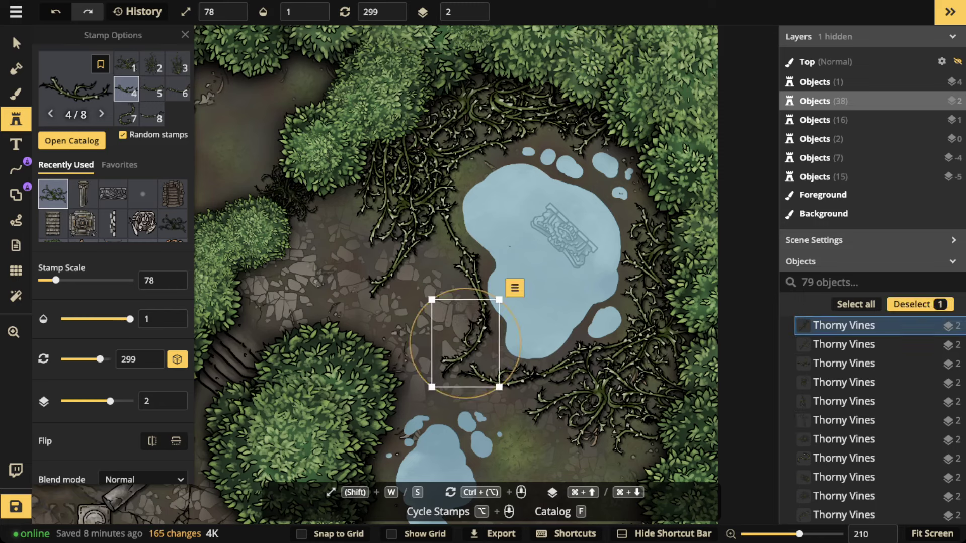
pyautogui.press('Escape')
pyautogui.click(406, 260)
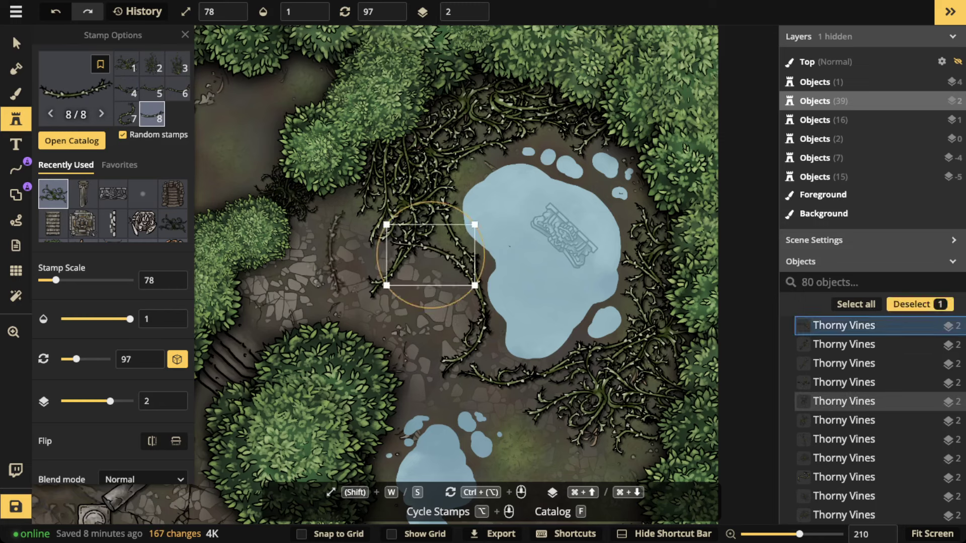
pyautogui.press('Escape')
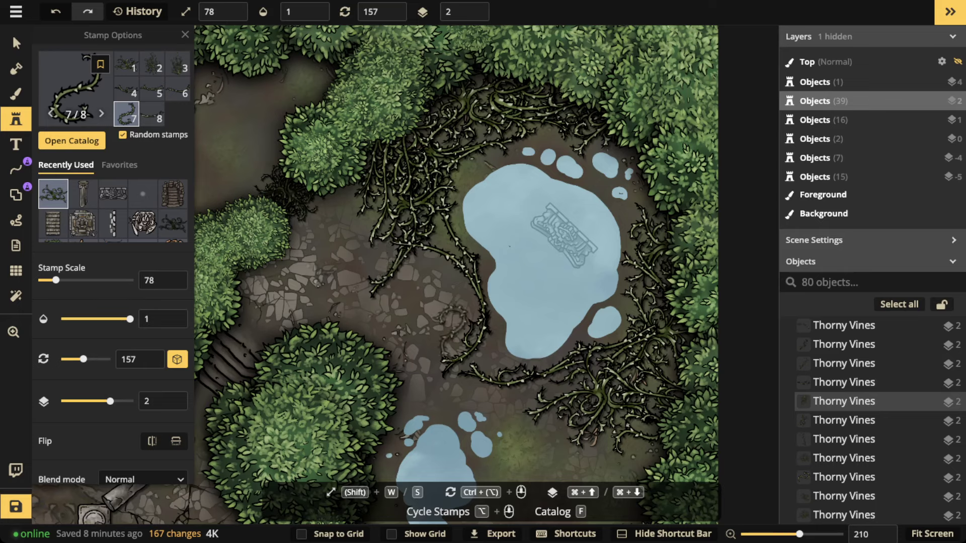
# - Stamp a curly thorny vine south of the southeastern thicket, a bushy one on the pond's southeastern bank, and a curly one along its eastern bank
pyautogui.moveTo(547, 435); pyautogui.dragTo(446, 328)
pyautogui.click(486, 347)
pyautogui.scroll(-2, 345, 224)
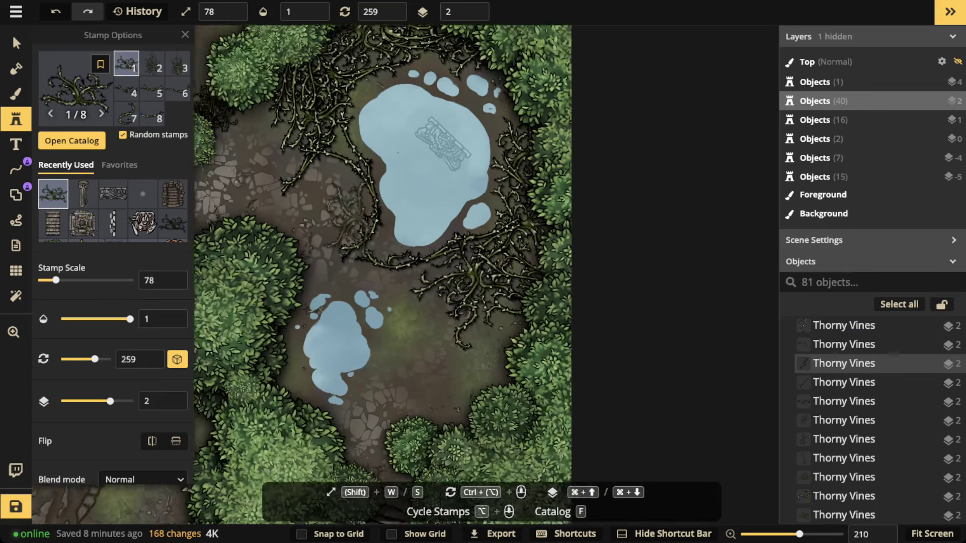
pyautogui.scroll(-5, 408, 259)
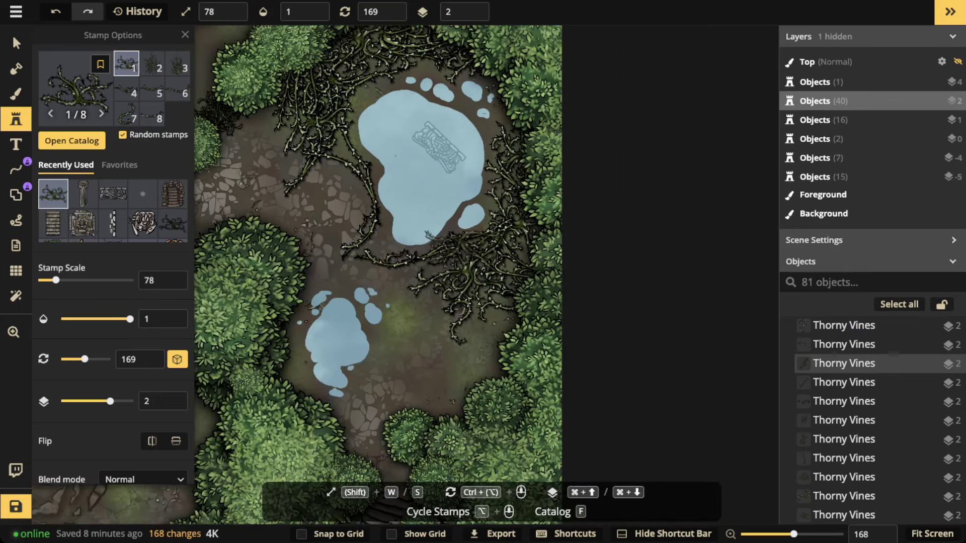
pyautogui.click(467, 217)
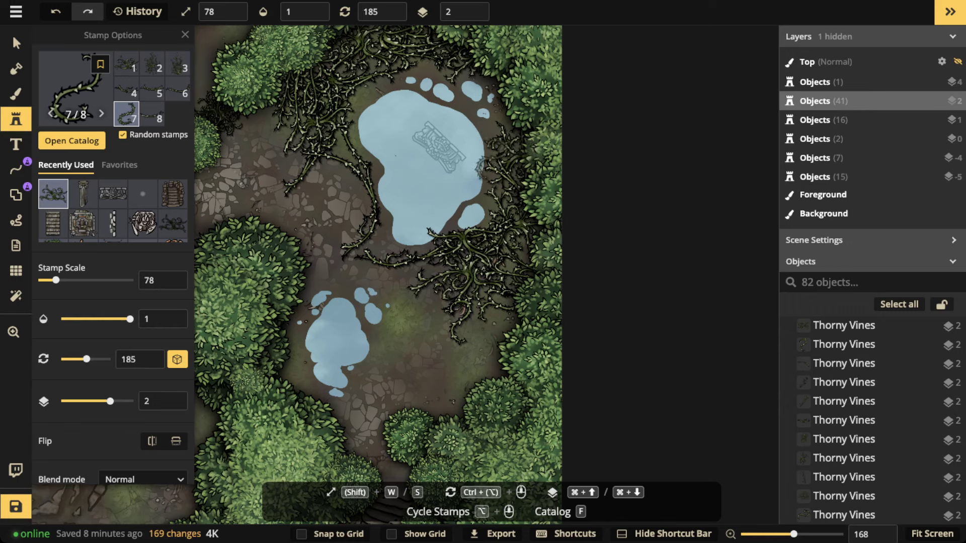
pyautogui.click(492, 164)
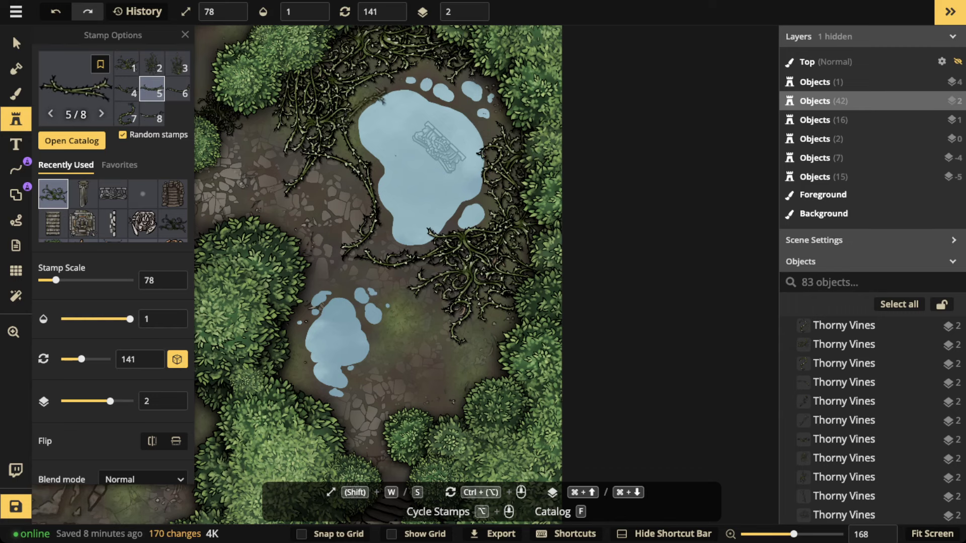
# - Fill in the thicket northwest of the large pond with a straight, a curly and a bushy thorny vine
pyautogui.click(339, 99)
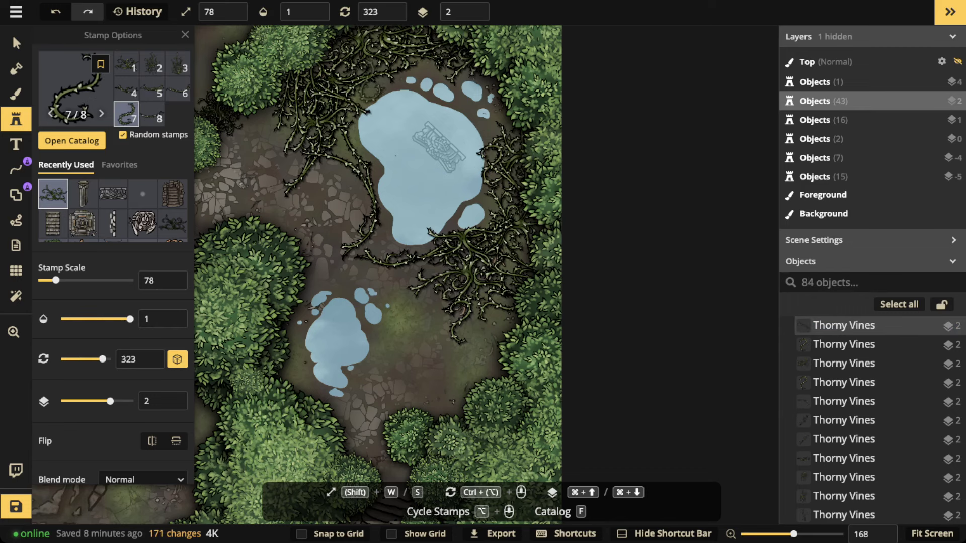
pyautogui.click(375, 83)
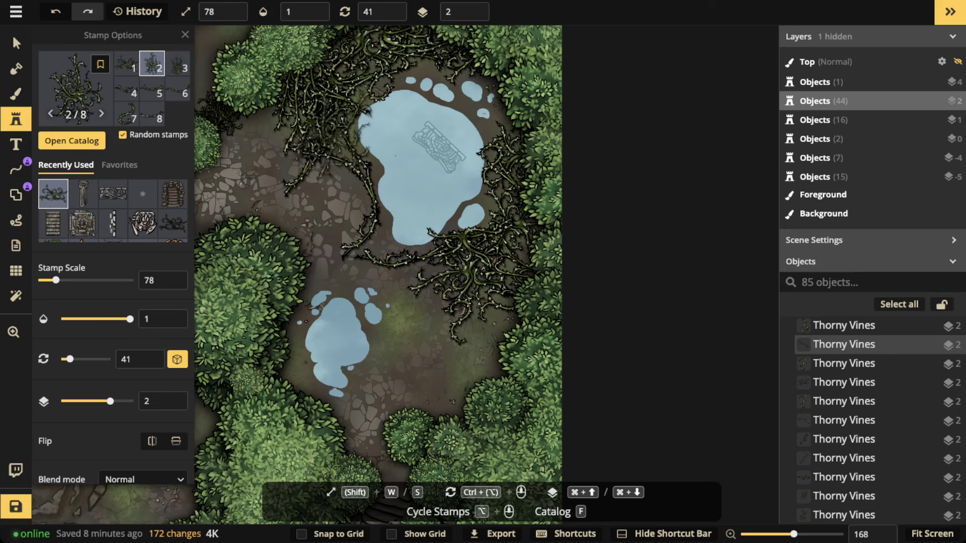
pyautogui.click(338, 123)
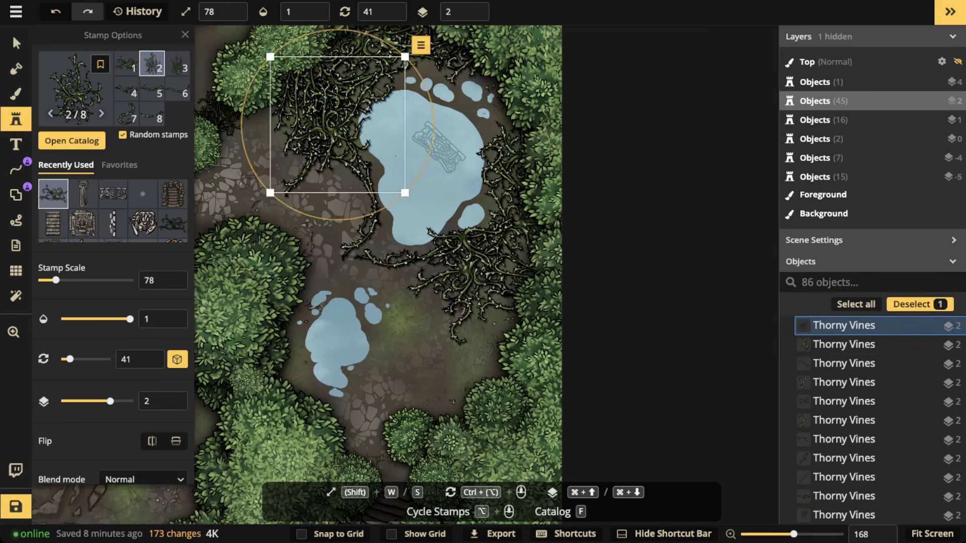
# - Stamp a straight thorny vine at the large pond's northeastern bank and a slender one at the tree edge north of it
pyautogui.moveTo(484, 104); pyautogui.dragTo(463, 125)
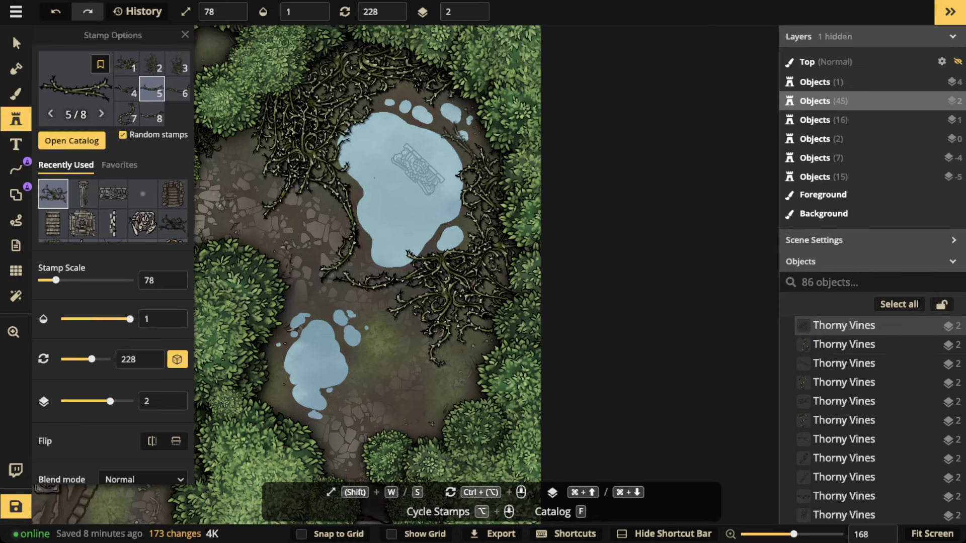
pyautogui.click(443, 143)
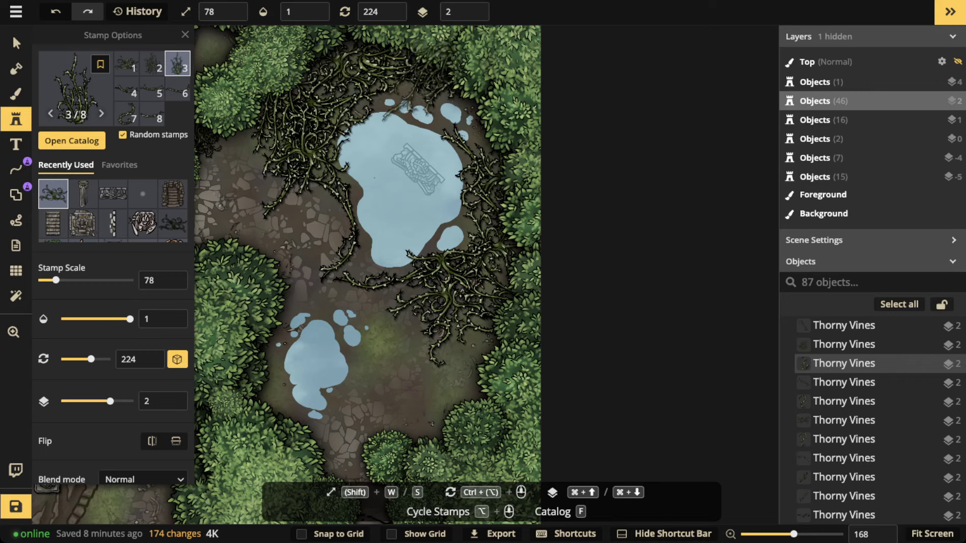
pyautogui.click(423, 75)
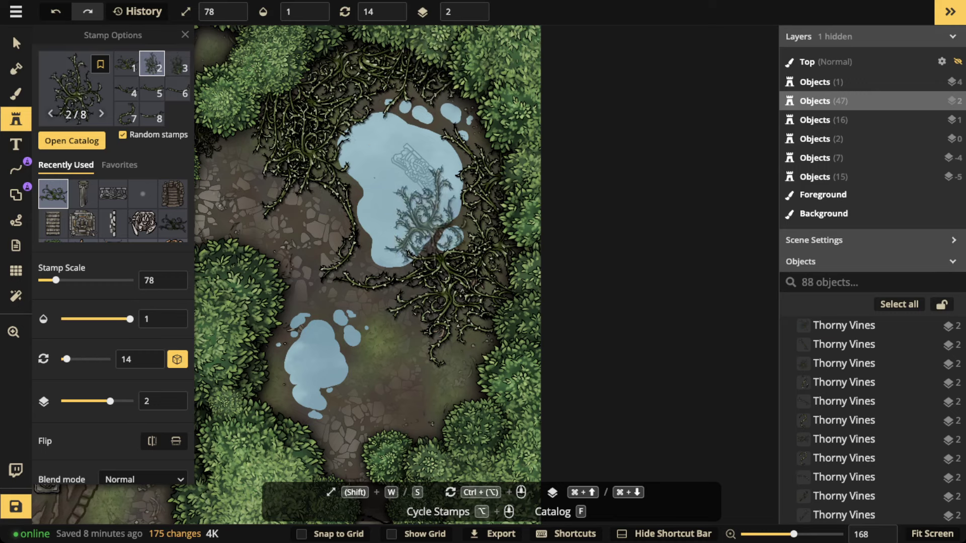
pyautogui.scroll(3, 403, 201)
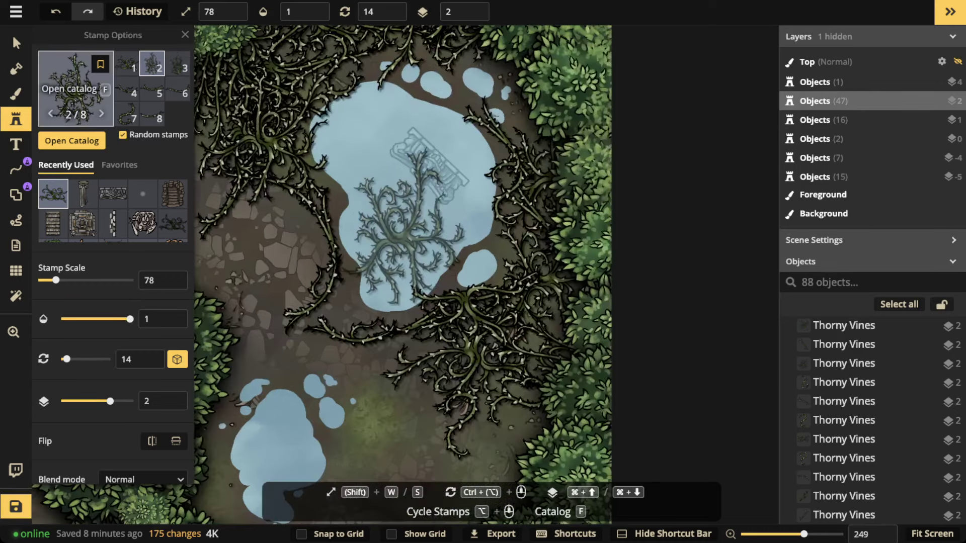
pyautogui.press('m')
pyautogui.hotkey('shift', 'w')
pyautogui.hotkey('shift', 'w')
pyautogui.hotkey('shift', 'w')
pyautogui.hotkey('shift', 'w')
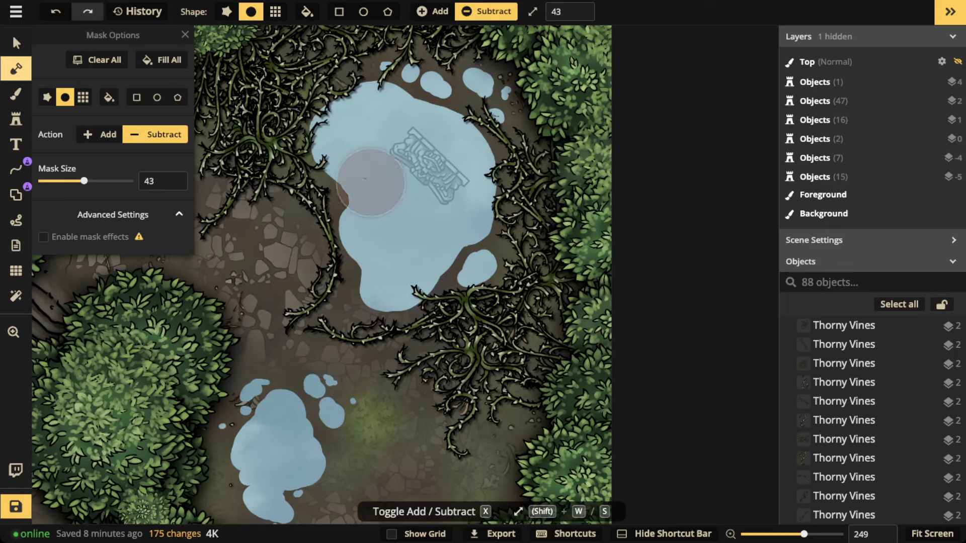
pyautogui.hotkey('shift', 's')
pyautogui.hotkey('shift', 's')
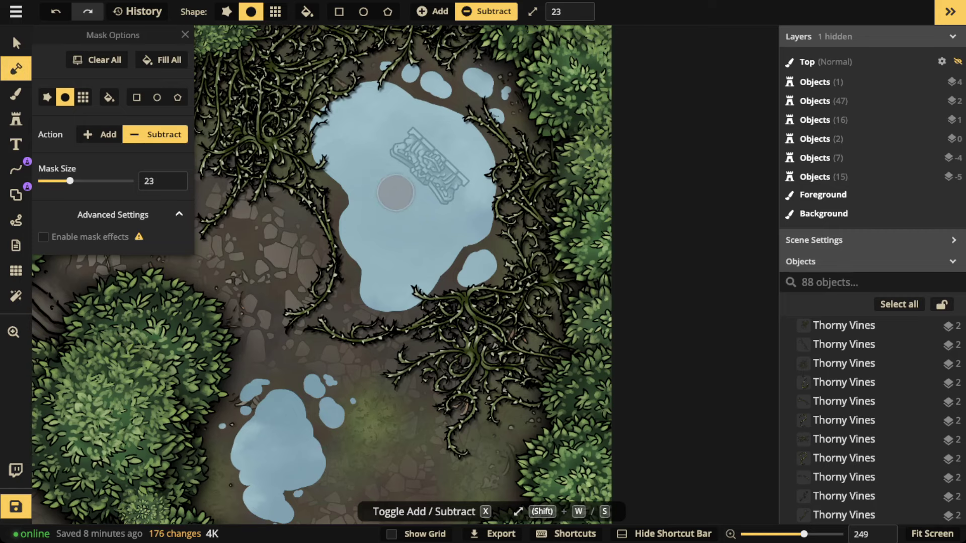
pyautogui.scroll(-2, 362, 175)
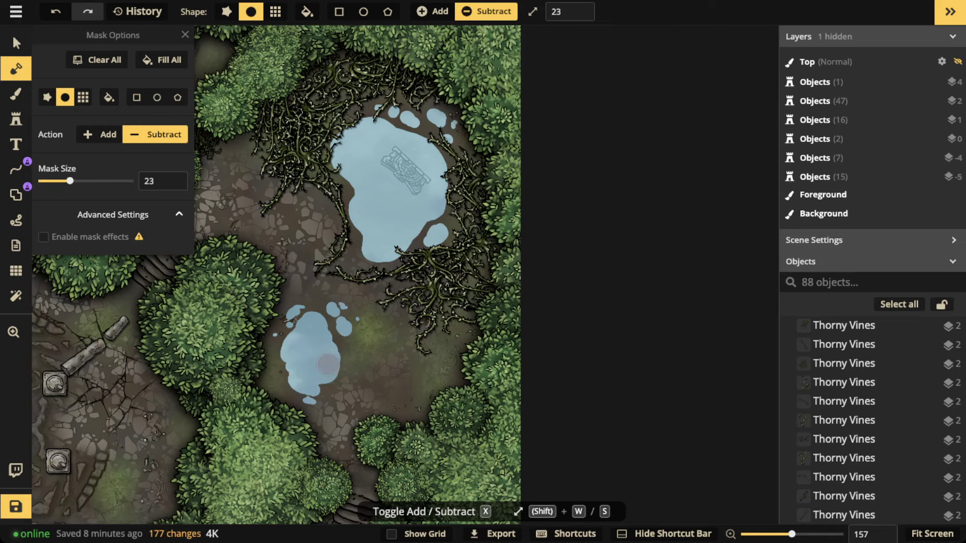
pyautogui.click(16, 43)
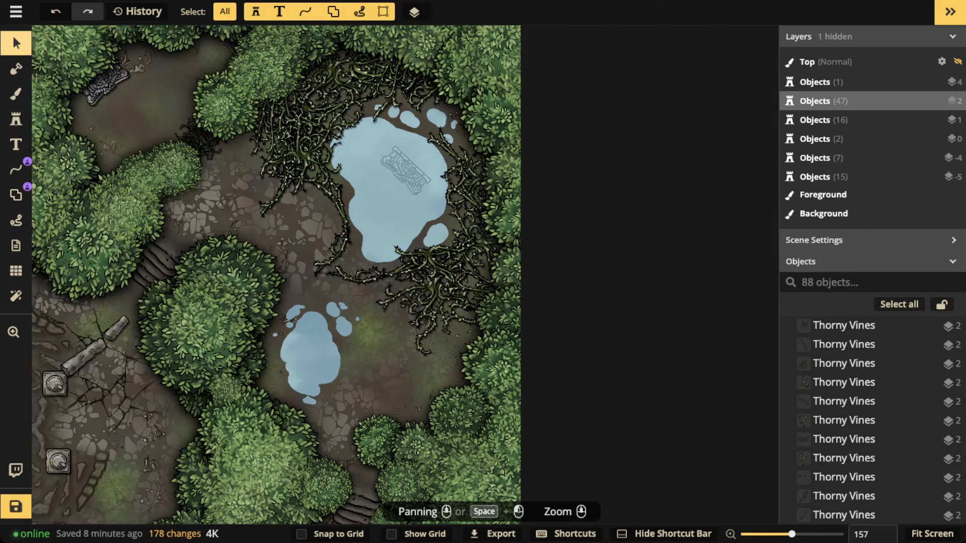
# - Enable mask effects for the map's water areas
pyautogui.scroll(-1, 327, 201)
pyautogui.moveTo(327, 201); pyautogui.dragTo(452, 173)
pyautogui.click(15, 296)
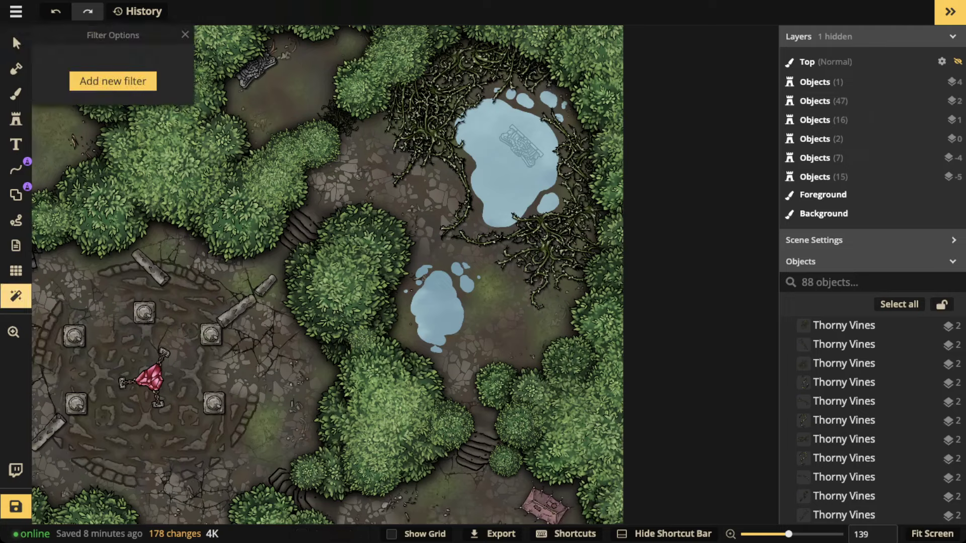
pyautogui.press('m')
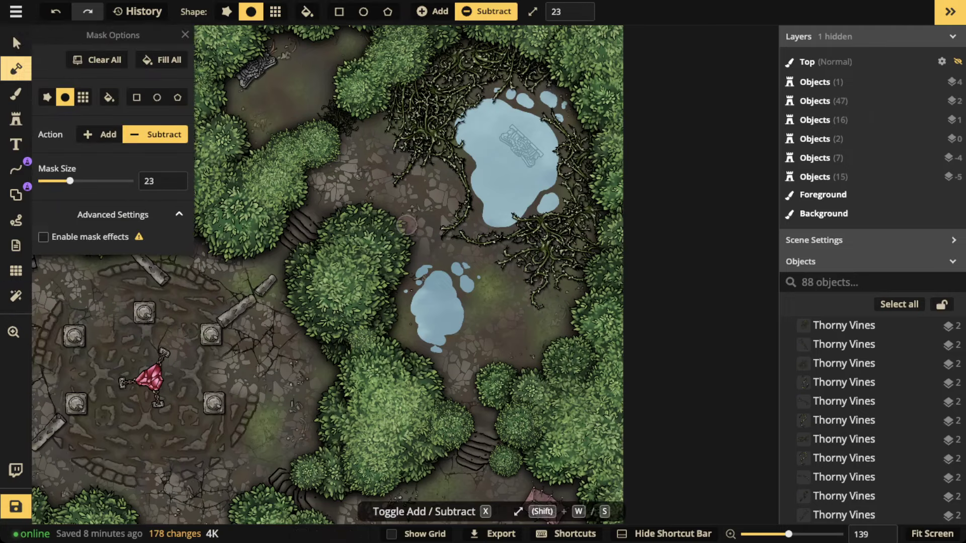
pyautogui.click(43, 237)
pyautogui.scroll(5, 505, 190)
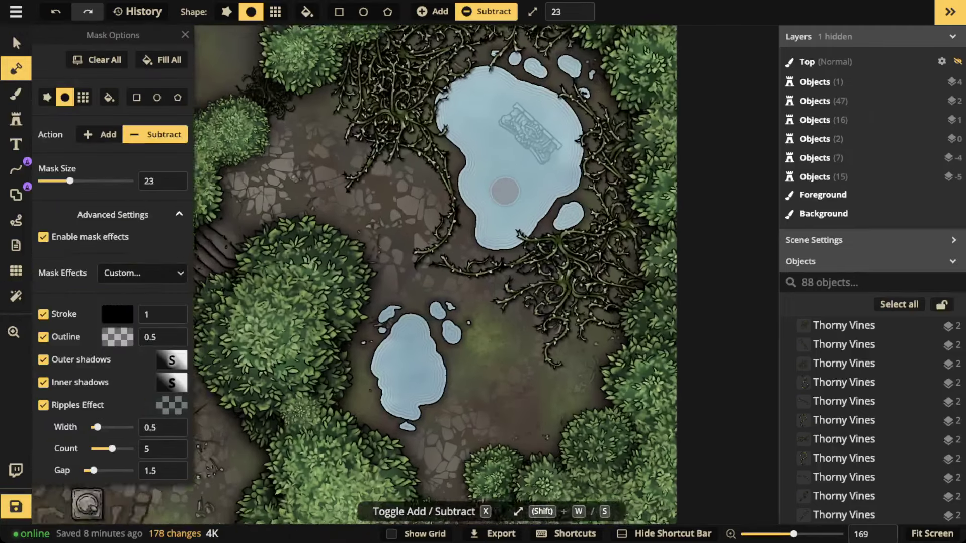
# - Limit the mask effects to outer shadows only, turning off stroke, outline, inner shadows and ripples
pyautogui.moveTo(491, 233); pyautogui.dragTo(457, 261)
pyautogui.scroll(3, 455, 205)
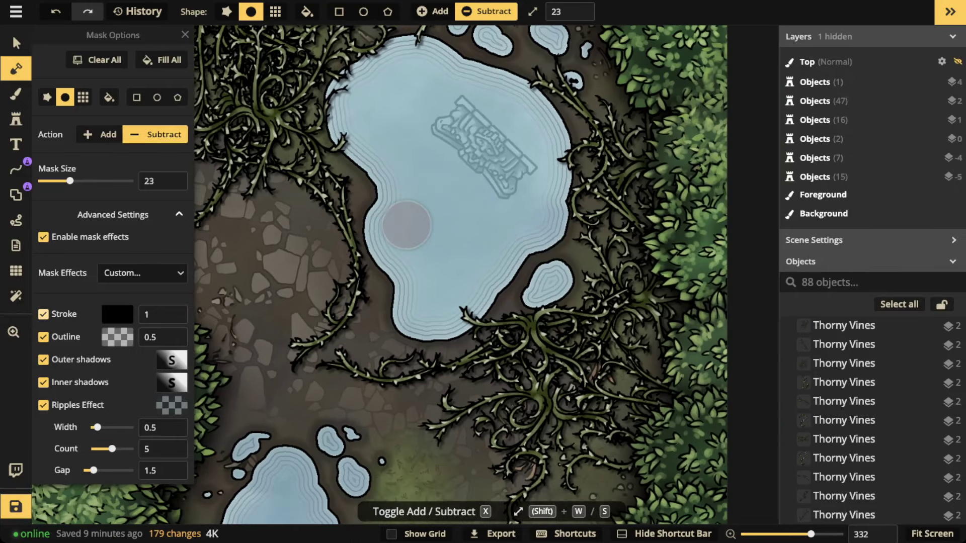
pyautogui.click(43, 337)
pyautogui.click(43, 359)
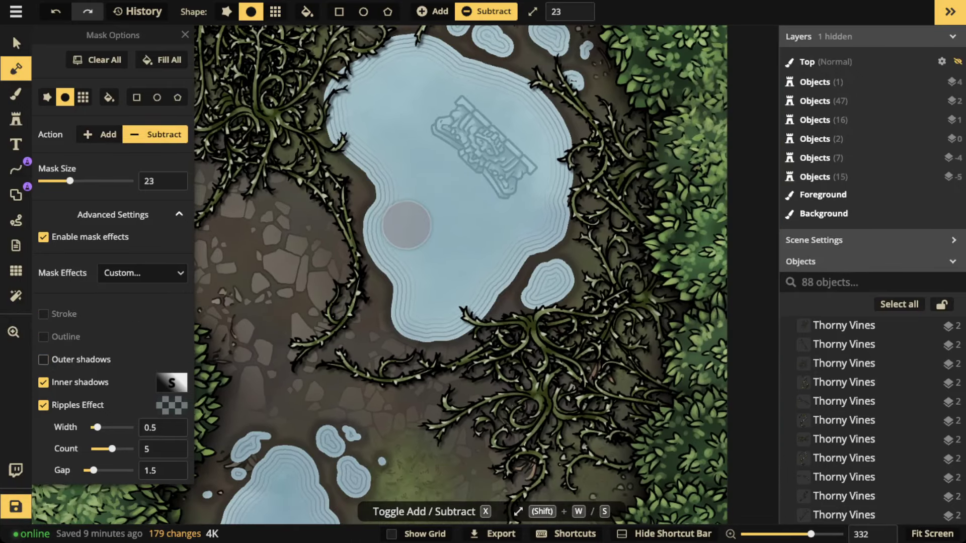
pyautogui.click(43, 382)
pyautogui.click(43, 405)
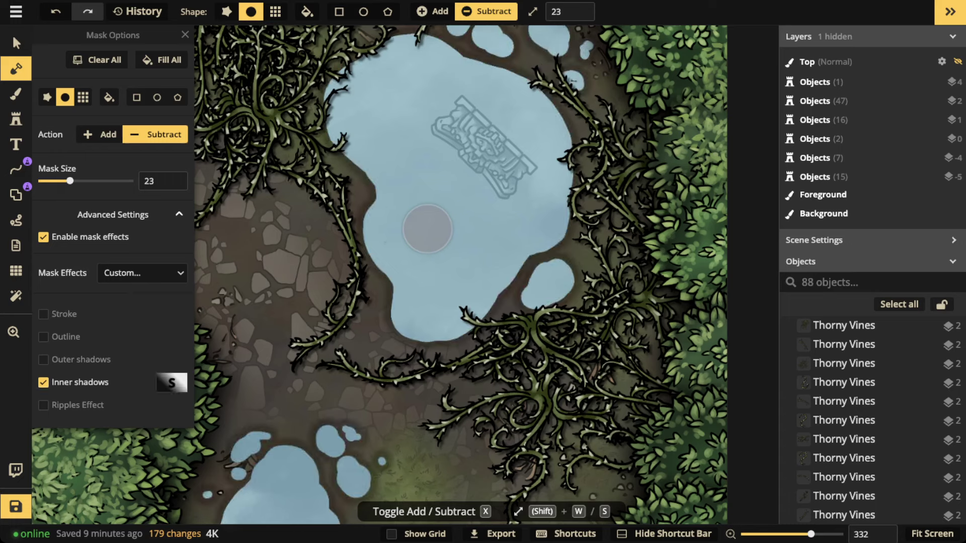
pyautogui.hotkey('ctrl', 'z')
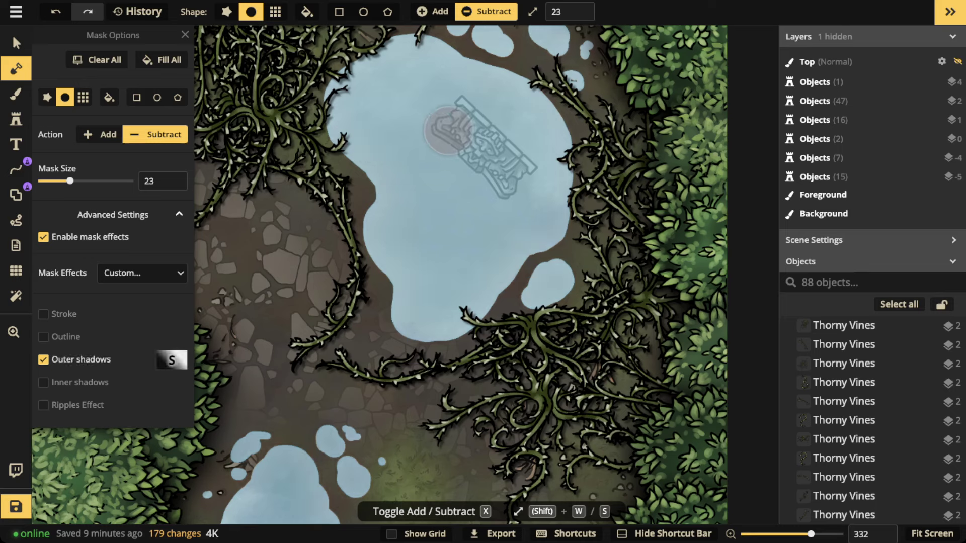
# - Set the mask's outer shadow to a blur of 6.3 and an intensity of 1.2
pyautogui.click(172, 360)
pyautogui.moveTo(279, 252); pyautogui.dragTo(249, 252)
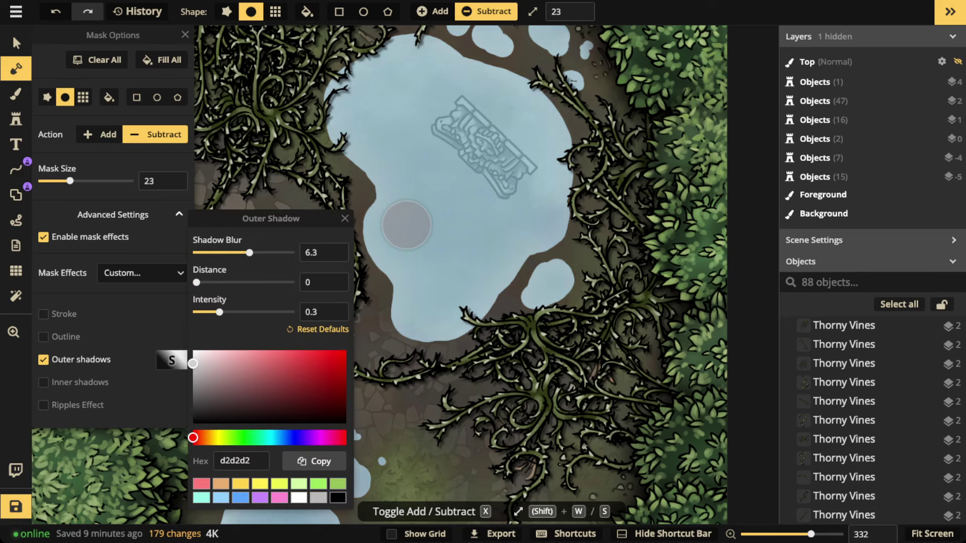
pyautogui.moveTo(219, 312); pyautogui.dragTo(243, 312)
pyautogui.scroll(-5, 406, 225)
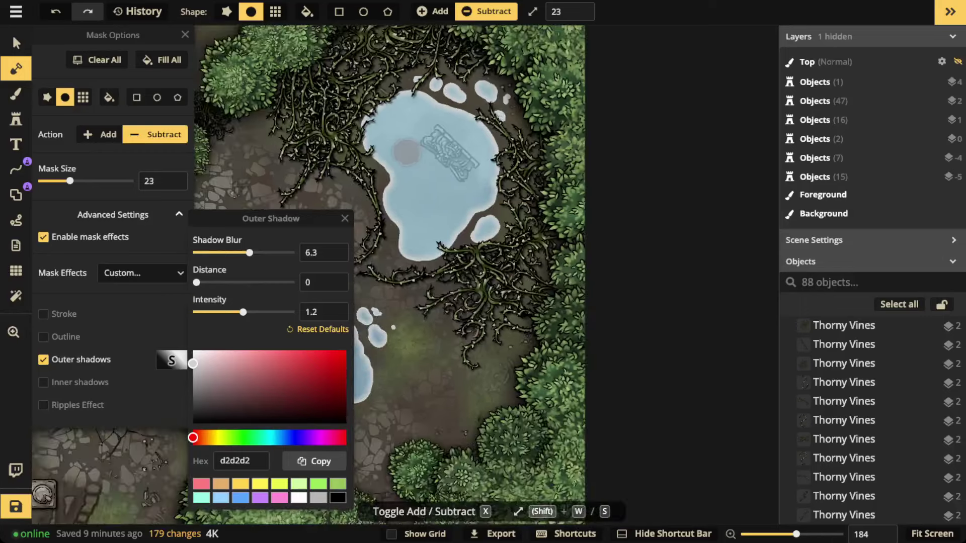
pyautogui.scroll(3, 546, 129)
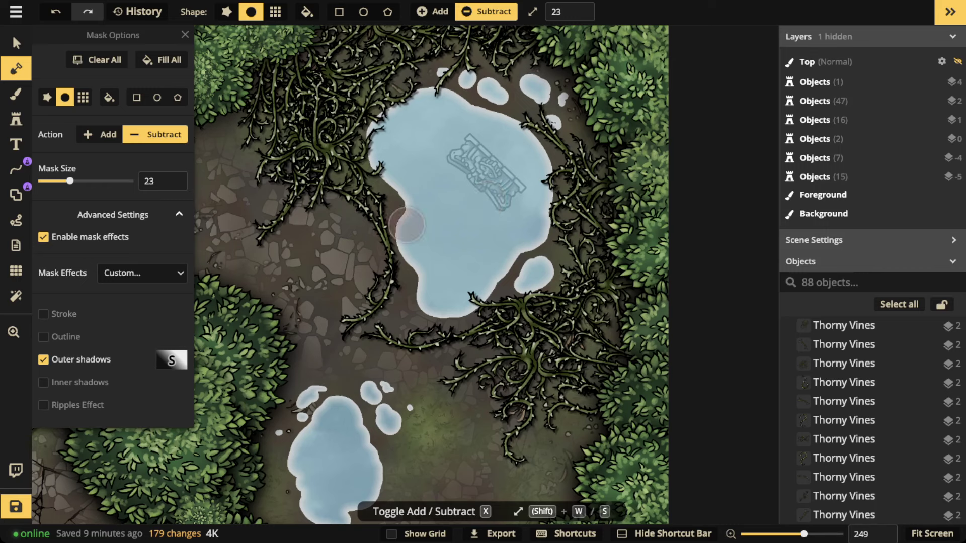
# - Choose the light-blue water texture for the brush and set its brightness to 47
pyautogui.click(15, 93)
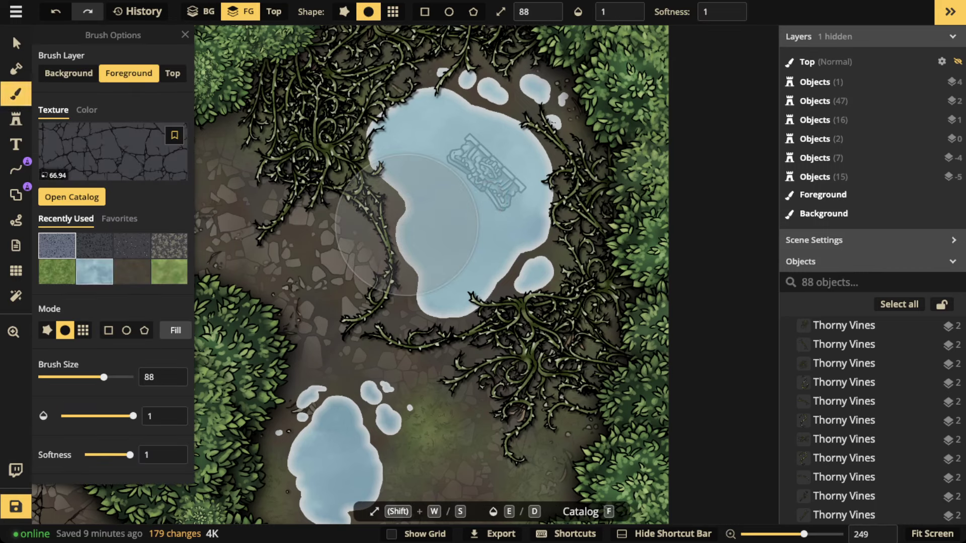
pyautogui.click(94, 271)
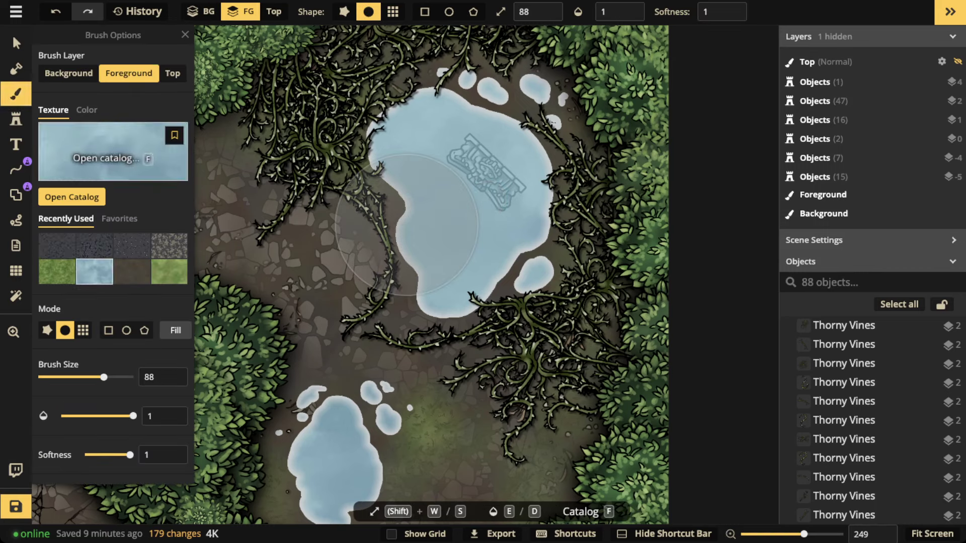
pyautogui.scroll(-3, 114, 151)
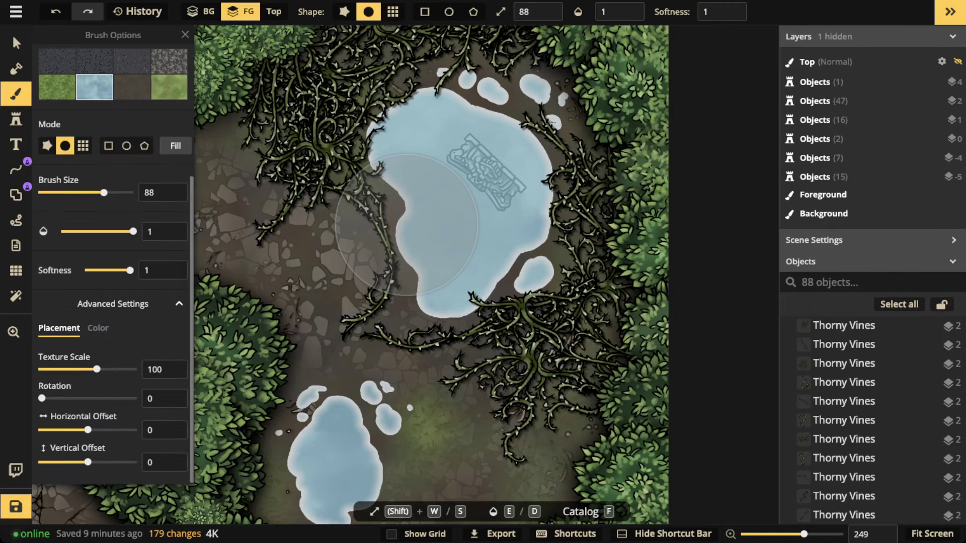
pyautogui.click(98, 328)
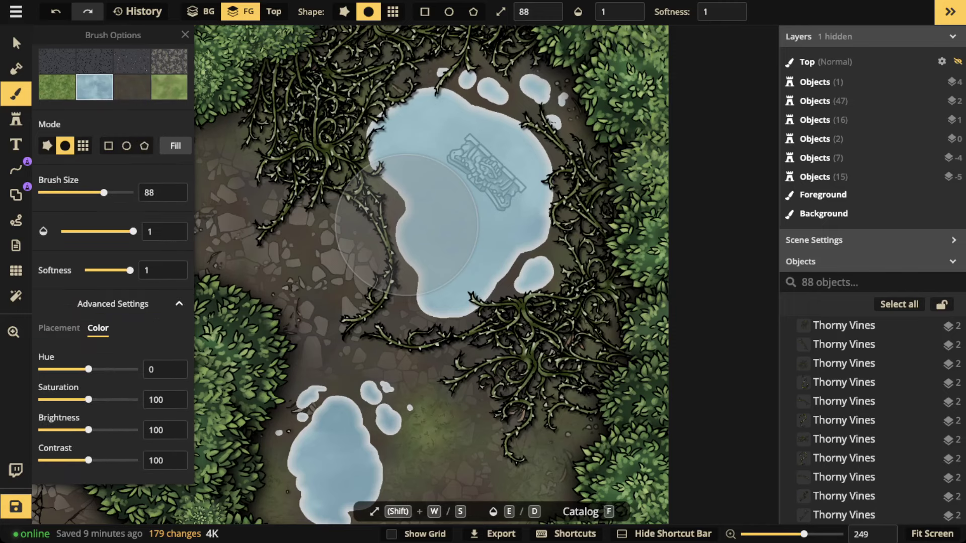
pyautogui.moveTo(88, 430); pyautogui.dragTo(63, 430)
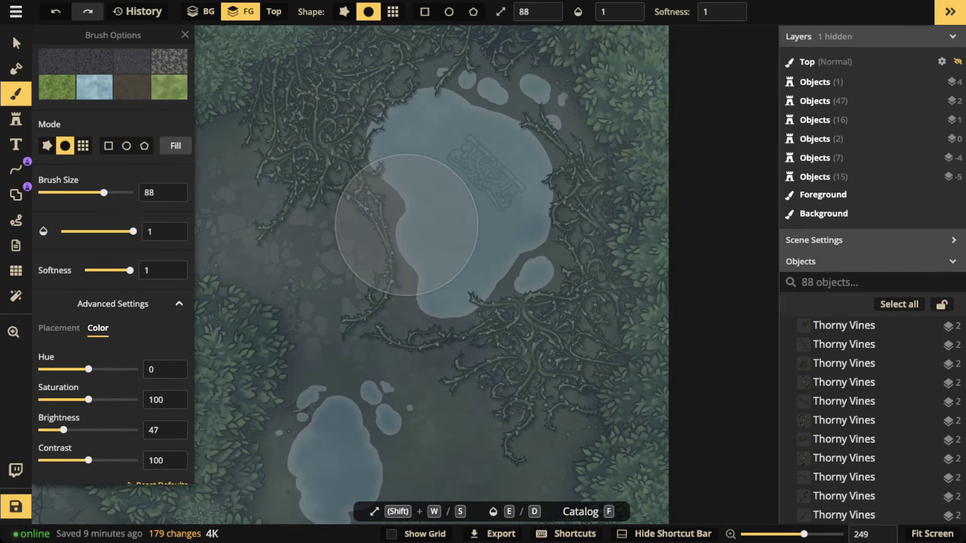
# - Set the water brush to size 38 with an opacity of 0.42
pyautogui.press('s')
pyautogui.press('s')
pyautogui.press('s')
pyautogui.press('s')
pyautogui.press('s')
pyautogui.press('s')
pyautogui.press('s')
pyautogui.press('s')
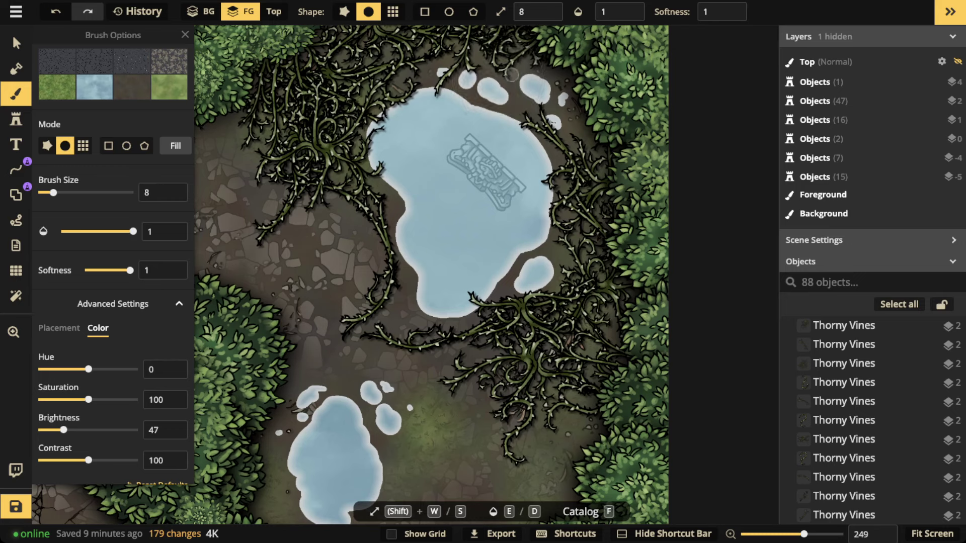
pyautogui.press('d')
pyautogui.press('d')
pyautogui.press('d')
pyautogui.press('d')
pyautogui.press('d')
pyautogui.press('d')
pyautogui.press('d')
pyautogui.press('d')
pyautogui.press('d')
pyautogui.press('d')
pyautogui.press('d')
pyautogui.press('d')
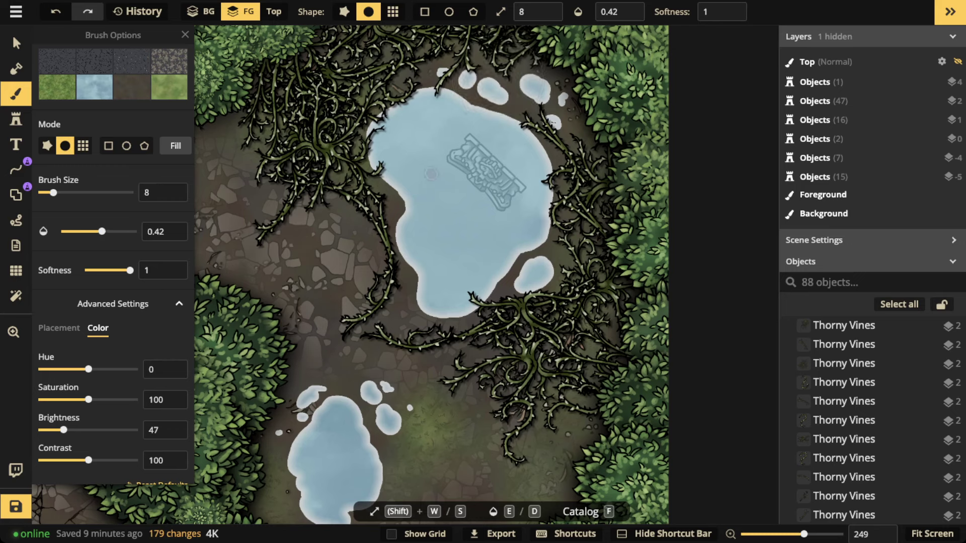
pyautogui.press('w')
pyautogui.press('w')
pyautogui.press('w')
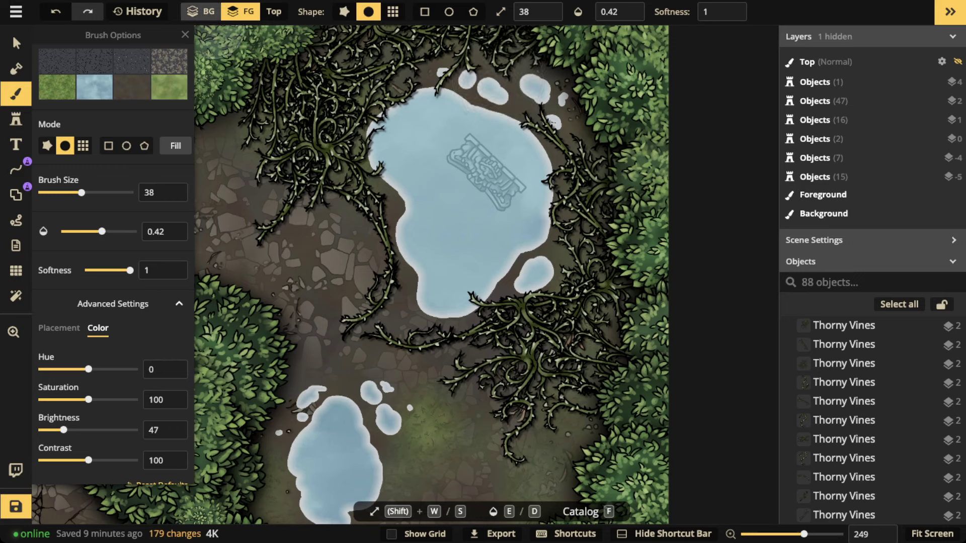
# - Paint darker deep water over the middle of the large pond on the background layer, reducing the brush size to 28
pyautogui.click(201, 11)
pyautogui.click(450, 155)
pyautogui.press('s')
pyautogui.press('s')
pyautogui.press('s')
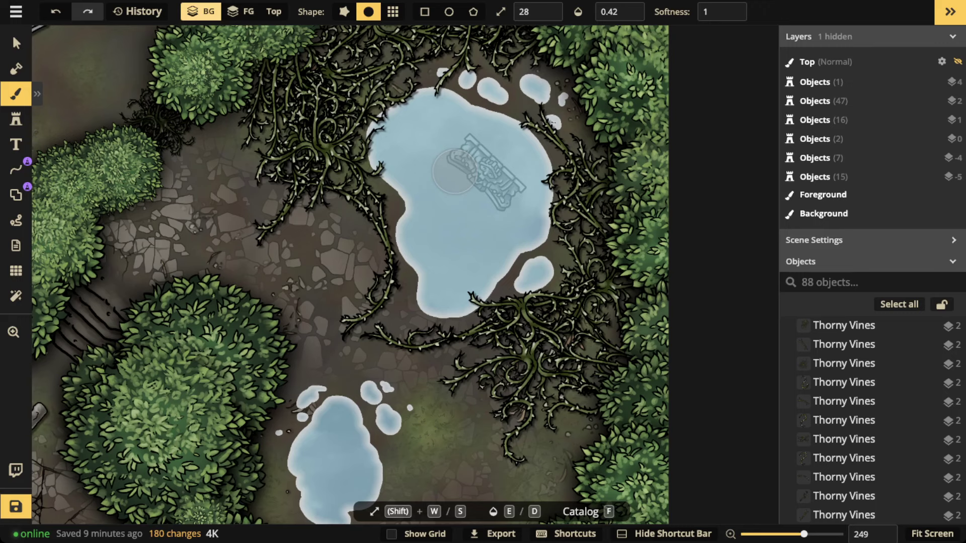
pyautogui.moveTo(454, 172)
pyautogui.mouseDown()
pyautogui.moveTo(416, 138)
pyautogui.moveTo(432, 136)
pyautogui.moveTo(427, 163)
pyautogui.moveTo(474, 153)
pyautogui.moveTo(506, 161)
pyautogui.moveTo(498, 178)
pyautogui.moveTo(445, 185)
pyautogui.moveTo(458, 264)
pyautogui.moveTo(472, 210)
pyautogui.moveTo(505, 209)
pyautogui.moveTo(524, 183)
pyautogui.moveTo(461, 260)
pyautogui.moveTo(444, 243)
pyautogui.moveTo(469, 189)
pyautogui.moveTo(489, 178)
pyautogui.moveTo(473, 190)
pyautogui.moveTo(461, 181)
pyautogui.moveTo(461, 203)
pyautogui.moveTo(499, 173)
pyautogui.moveTo(470, 165)
pyautogui.moveTo(454, 145)
pyautogui.moveTo(464, 235)
pyautogui.moveTo(444, 247)
pyautogui.mouseUp()
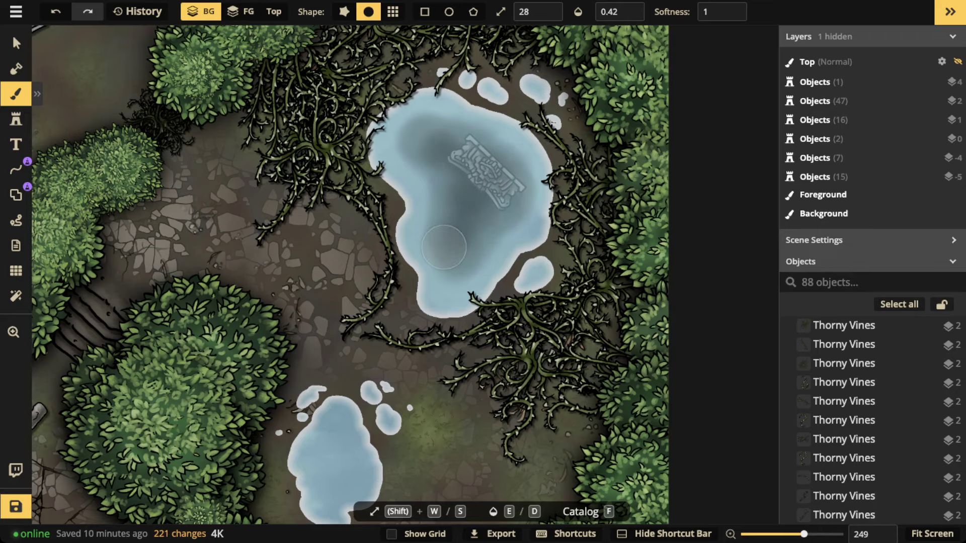
# - Try another dark water stroke in the northwestern part of the large pond and undo it
pyautogui.scroll(-10, 444, 247)
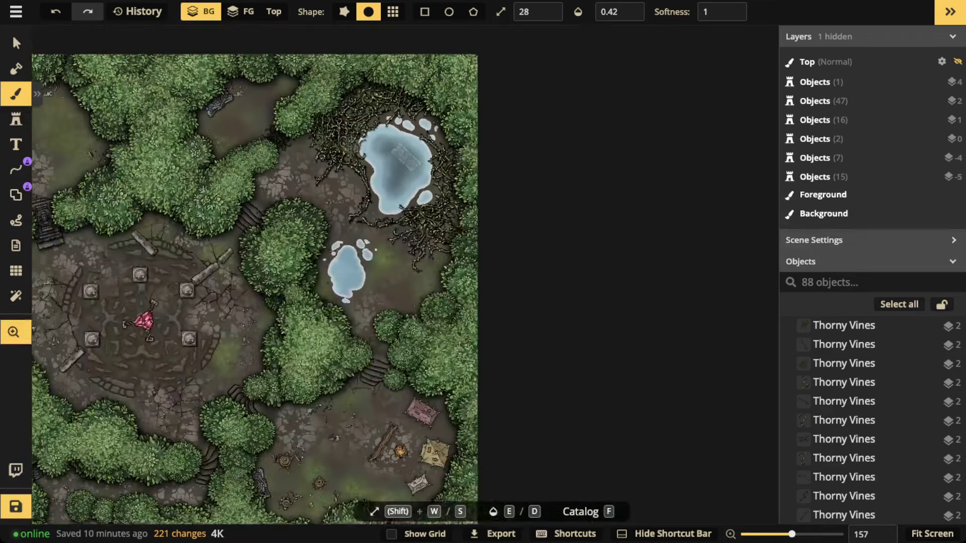
pyautogui.scroll(2, 377, 207)
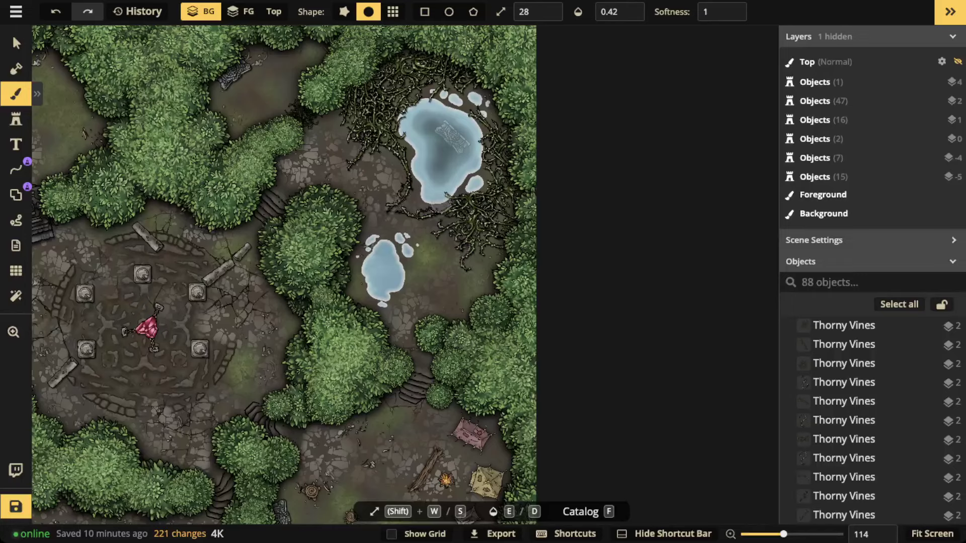
pyautogui.scroll(2, 441, 206)
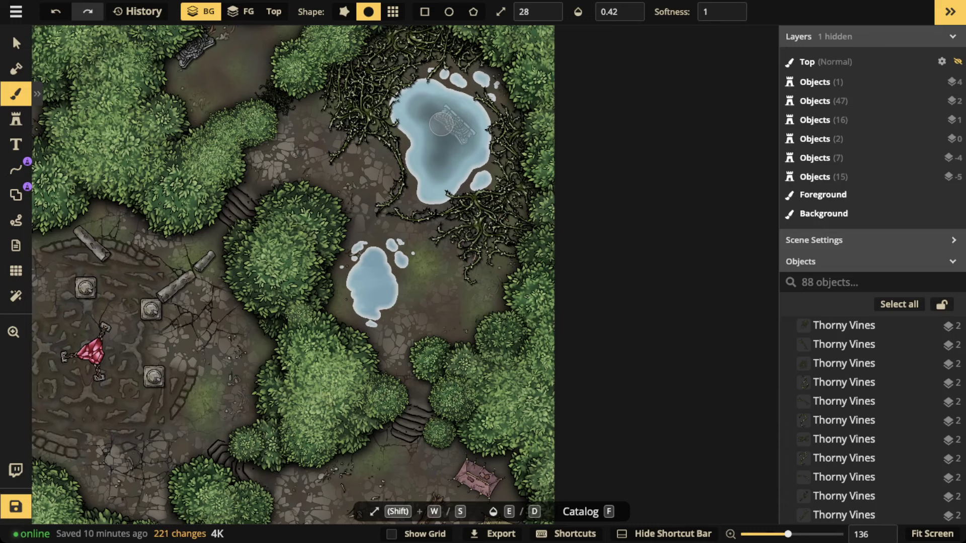
pyautogui.moveTo(442, 123)
pyautogui.mouseDown()
pyautogui.moveTo(401, 132)
pyautogui.moveTo(432, 111)
pyautogui.mouseUp()
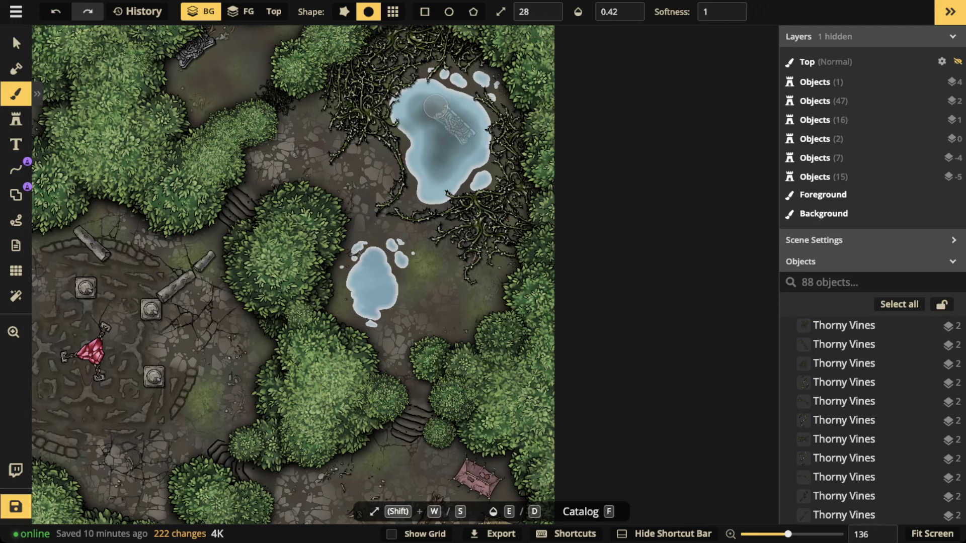
pyautogui.hotkey('ctrl', 'z')
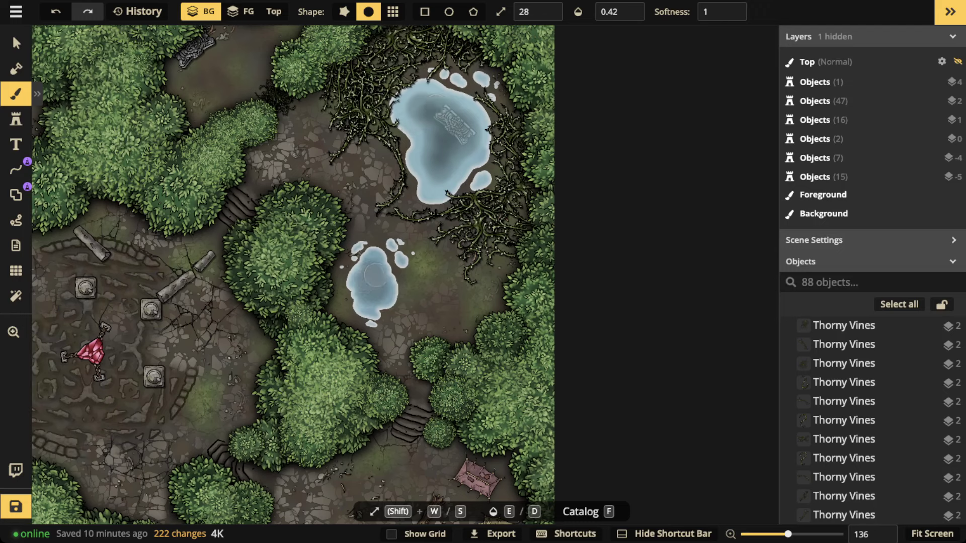
# - Brush dark depth shading into the centre of the small pool at size 28 and opacity 0.42, and save the map
pyautogui.moveTo(367, 286); pyautogui.dragTo(380, 279)
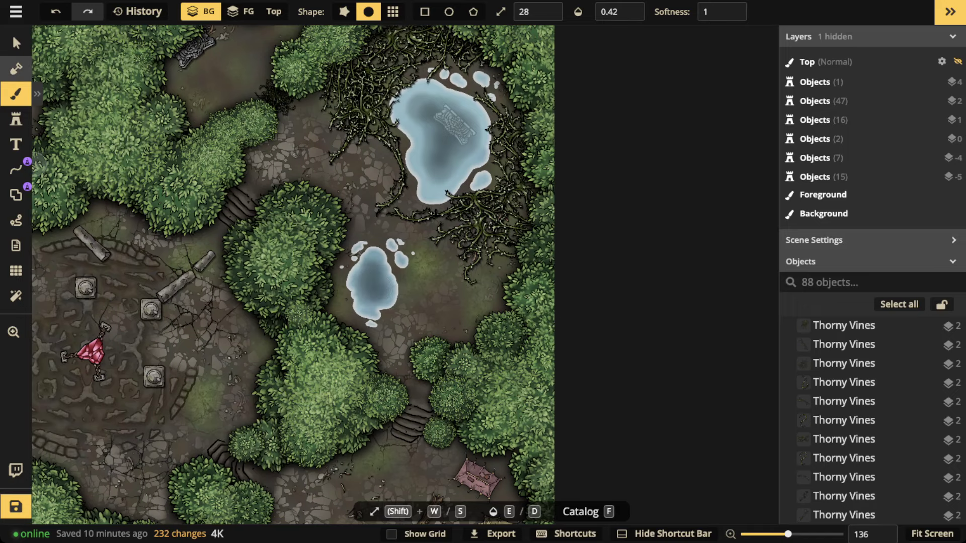
pyautogui.click(15, 43)
pyautogui.scroll(-5, 472, 166)
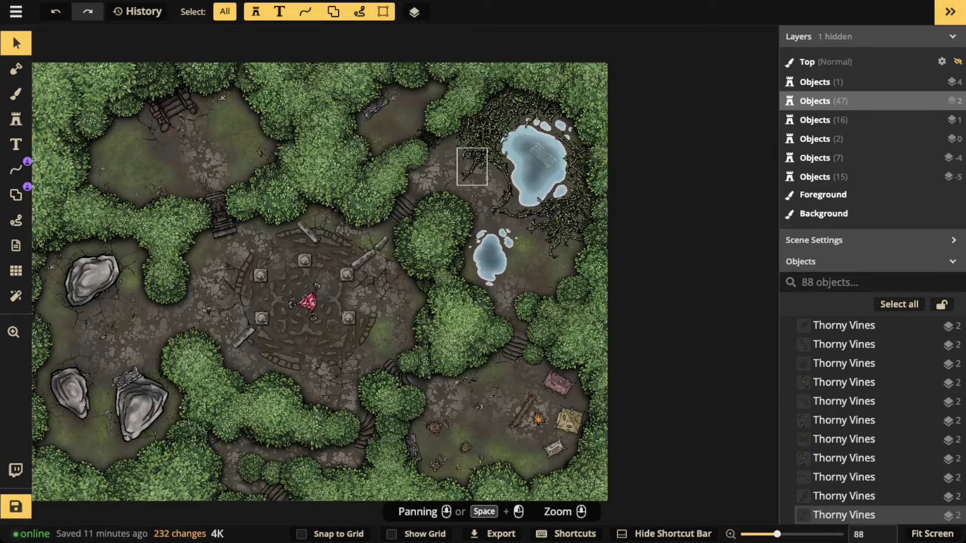
pyautogui.hotkey('ctrl', 's')
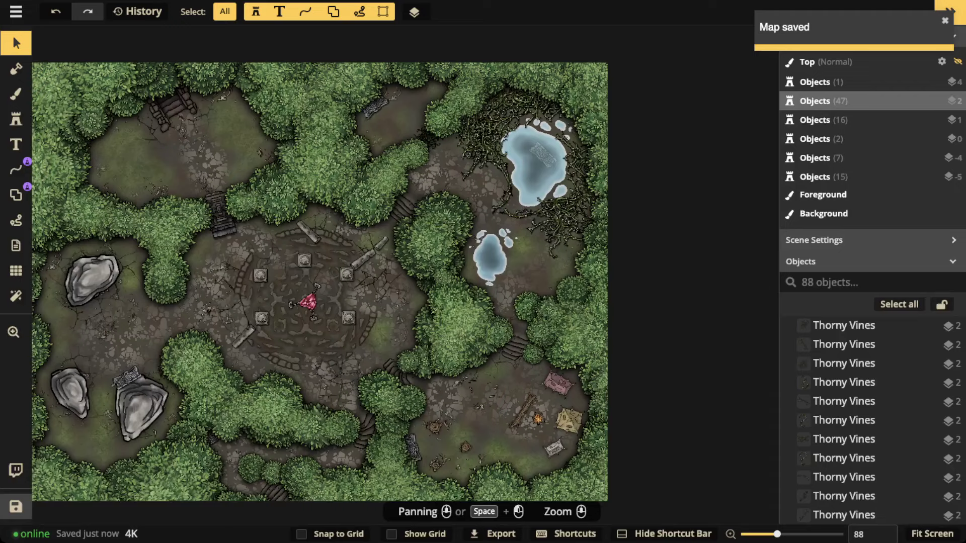
# - Nudge the submerged ruin in the large pool and darken it, using brightness 87 and contrast 32
pyautogui.scroll(5, 374, 107)
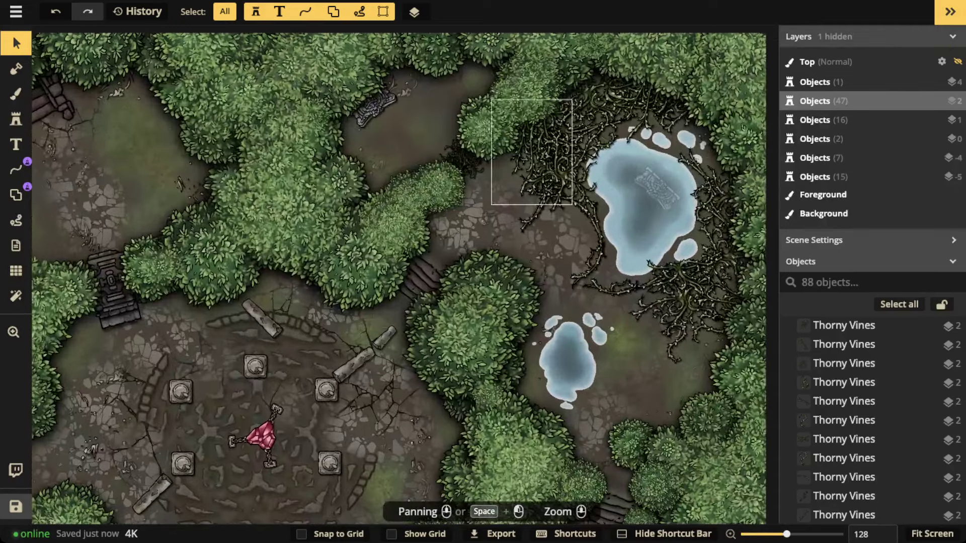
pyautogui.scroll(-2, 501, 307)
pyautogui.moveTo(584, 229); pyautogui.dragTo(529, 238)
pyautogui.scroll(2, 528, 238)
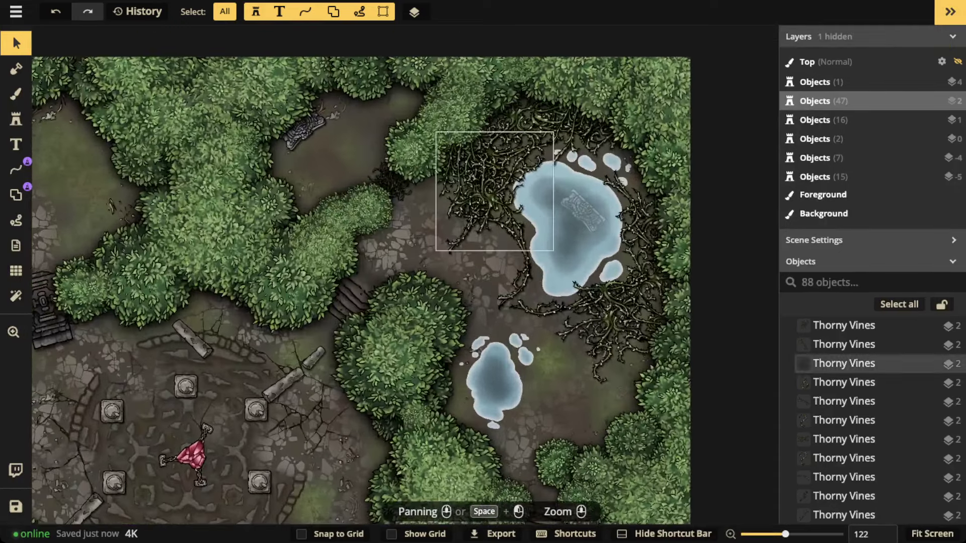
pyautogui.click(580, 214)
pyautogui.moveTo(581, 213); pyautogui.dragTo(577, 212)
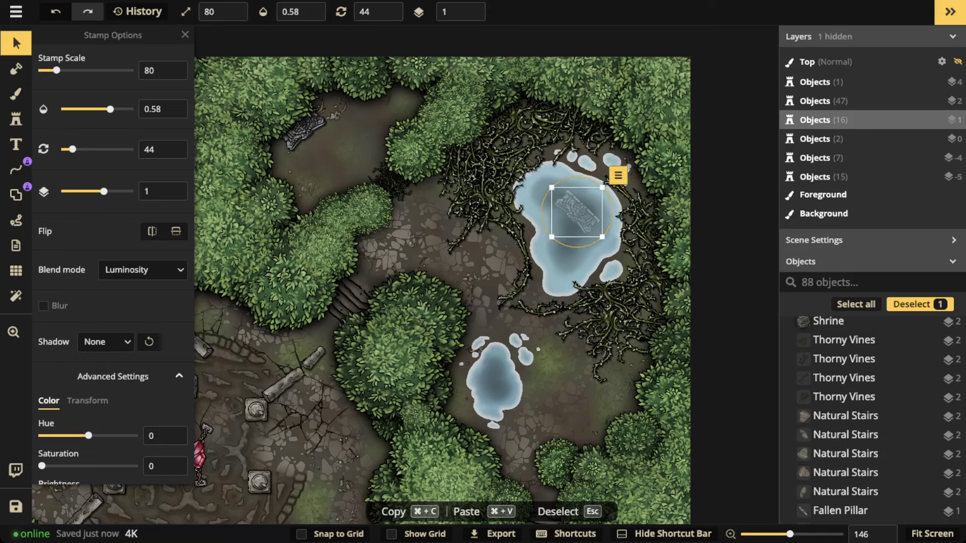
pyautogui.scroll(-3, 113, 251)
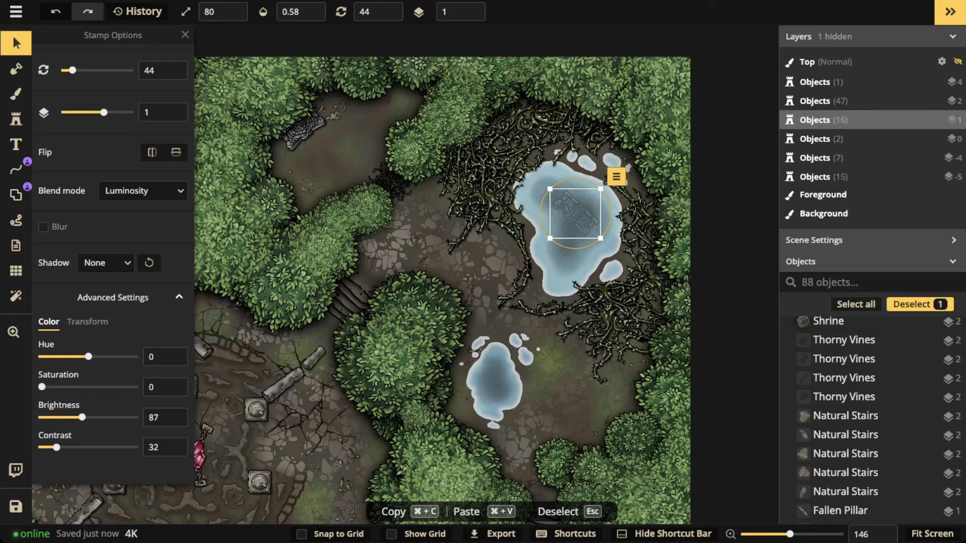
pyautogui.press('Escape')
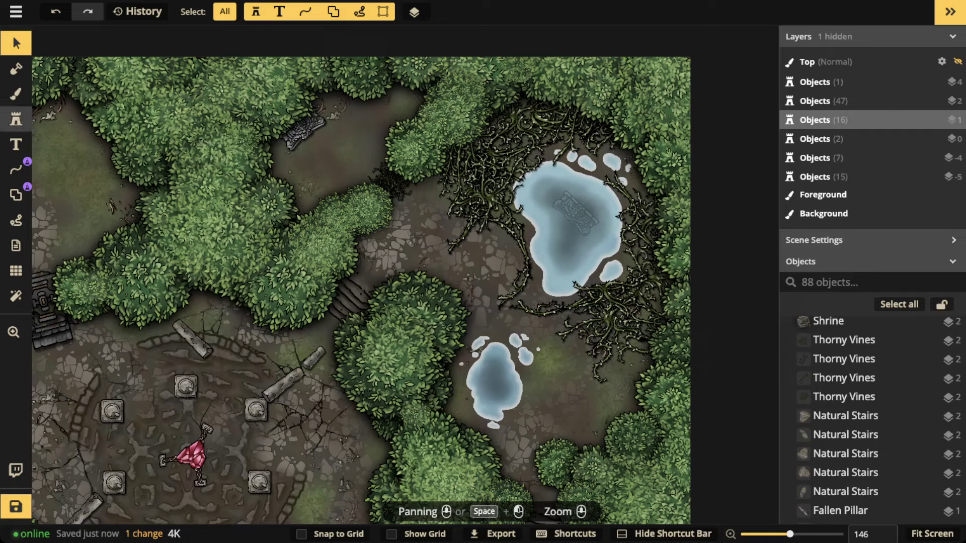
# - Search the Fantasy Battlemaps 2.0 textures for "fey" and choose White Fey Lights as the brush texture
pyautogui.click(16, 93)
pyautogui.click(116, 159)
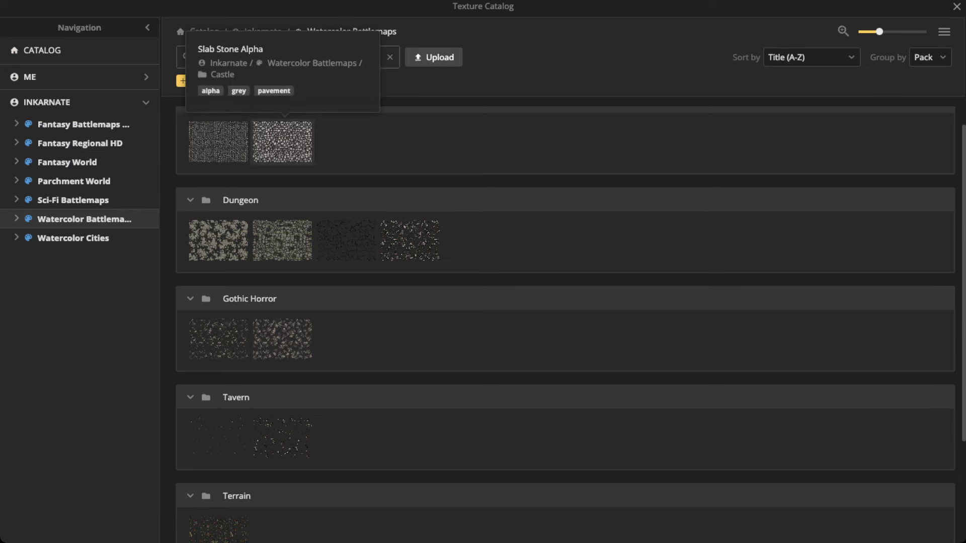
pyautogui.scroll(-3, 219, 300)
pyautogui.scroll(1, 218, 300)
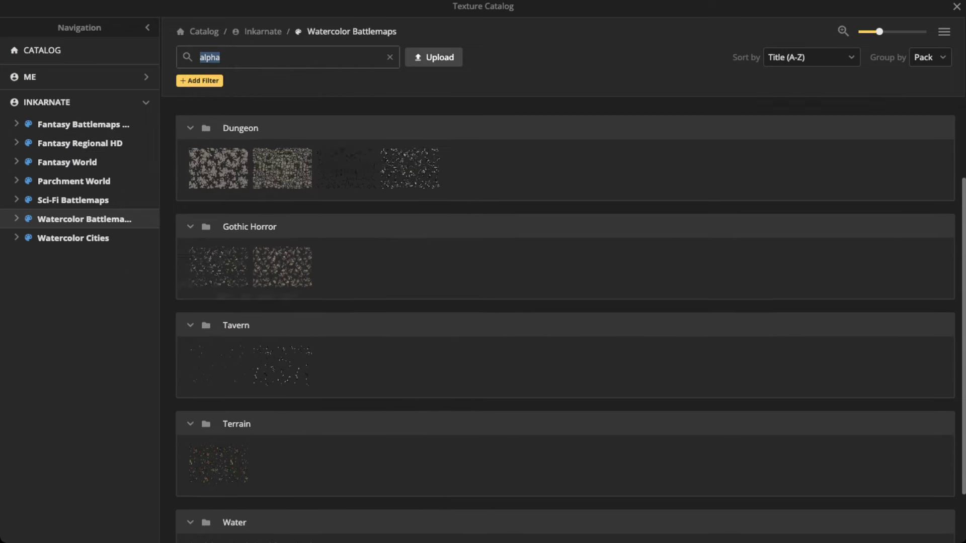
pyautogui.scroll(-1, 219, 301)
pyautogui.moveTo(218, 498)
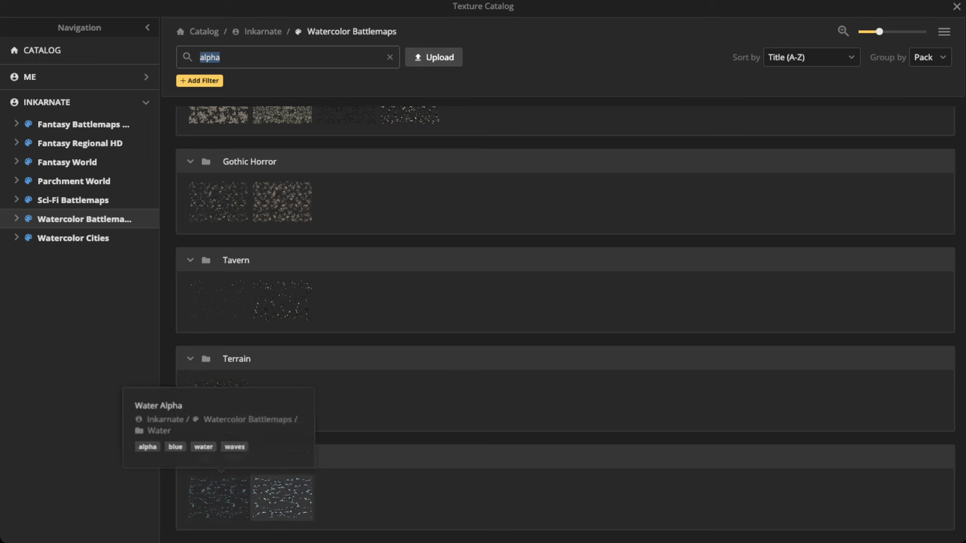
pyautogui.moveTo(283, 498)
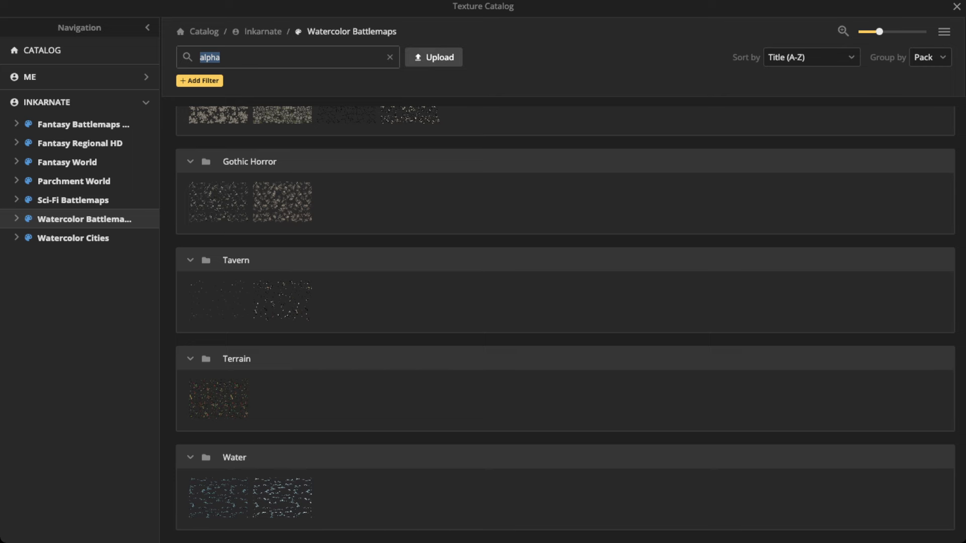
pyautogui.press('BackSpace')
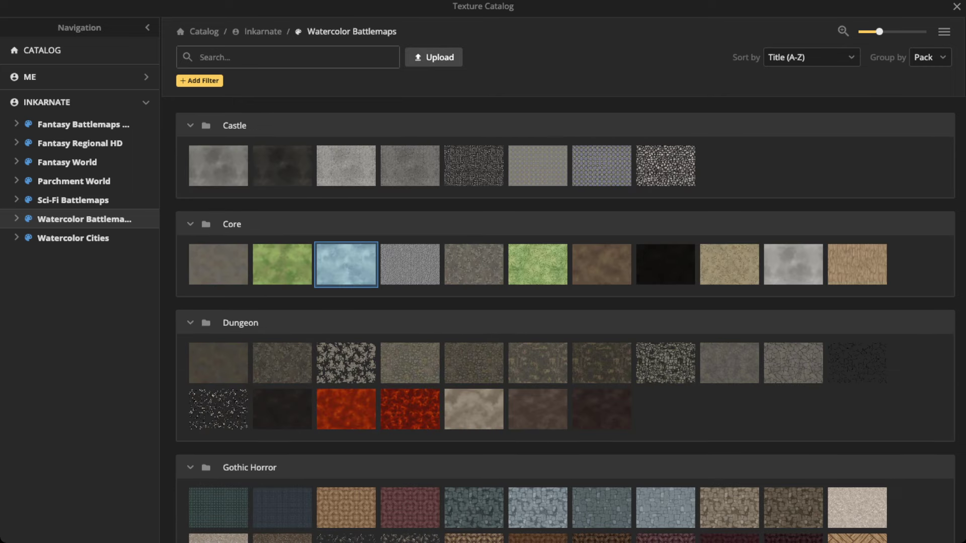
pyautogui.write('fey')
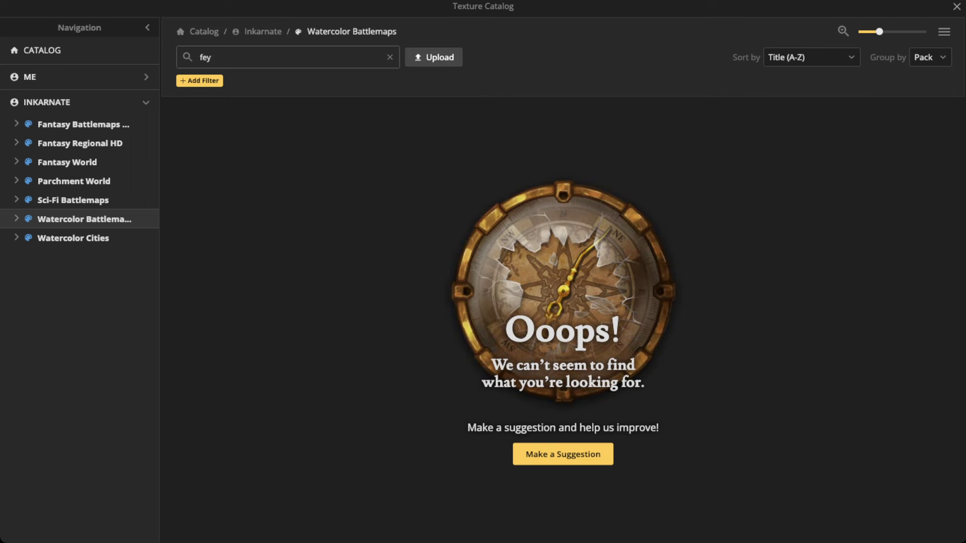
pyautogui.click(84, 123)
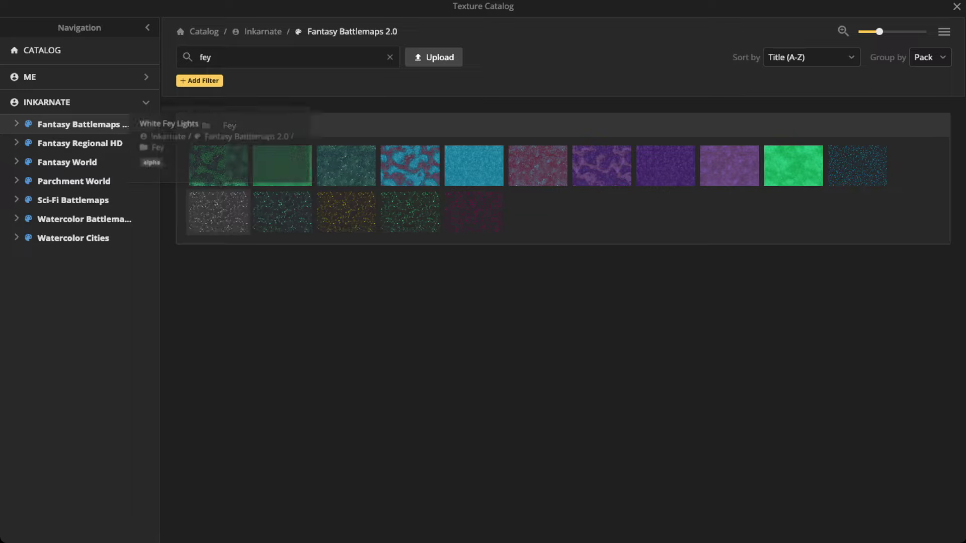
pyautogui.click(218, 212)
# - Enlarge the brush to size 58 and paint White Fey Lights sparkles across the large pool on the background layer
pyautogui.scroll(5, 578, 179)
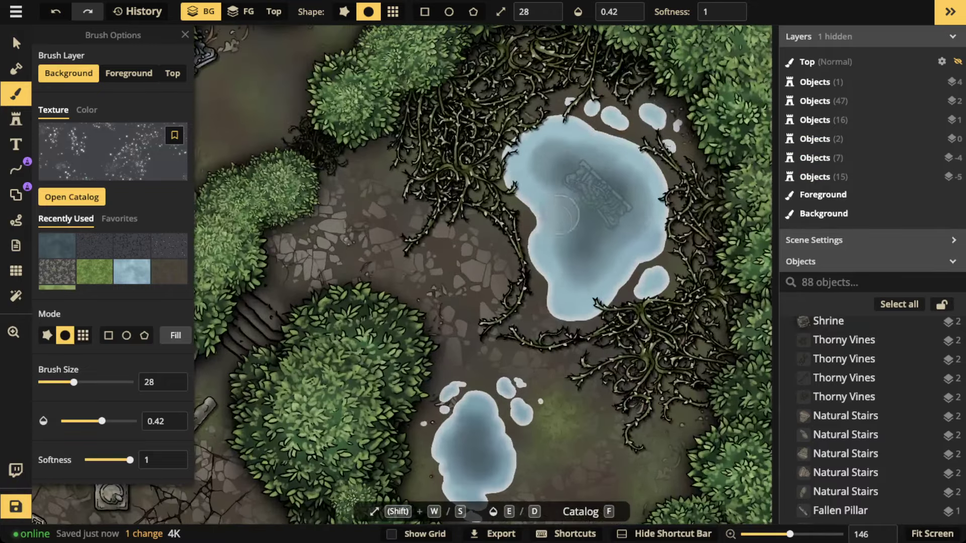
pyautogui.scroll(2, 578, 179)
pyautogui.scroll(-4, 114, 302)
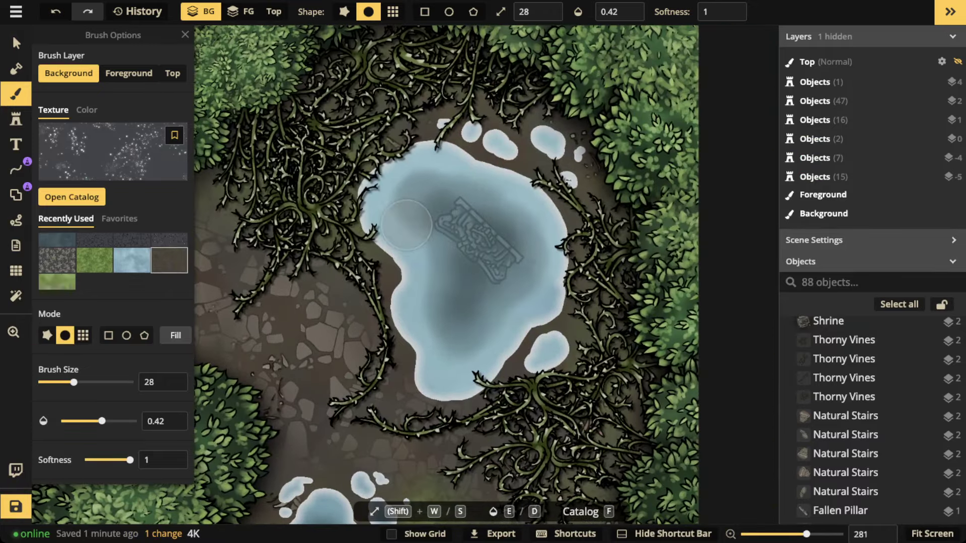
pyautogui.hotkey('shift', 'w')
pyautogui.hotkey('shift', 'w')
pyautogui.hotkey('shift', 'w')
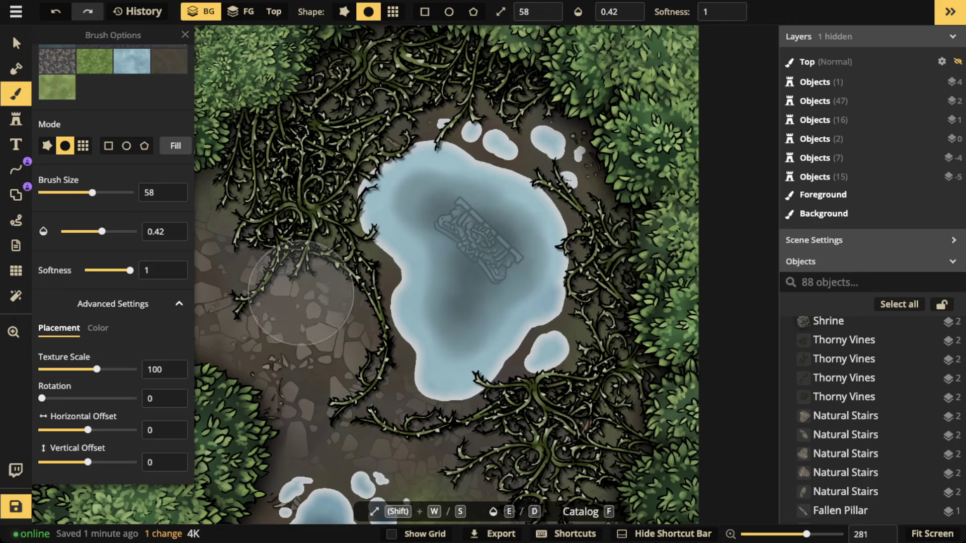
pyautogui.moveTo(461, 196)
pyautogui.mouseDown()
pyautogui.moveTo(428, 192)
pyautogui.moveTo(446, 327)
pyautogui.moveTo(522, 313)
pyautogui.mouseUp()
pyautogui.click(538, 251)
pyautogui.click(526, 202)
pyautogui.click(444, 313)
pyautogui.click(458, 346)
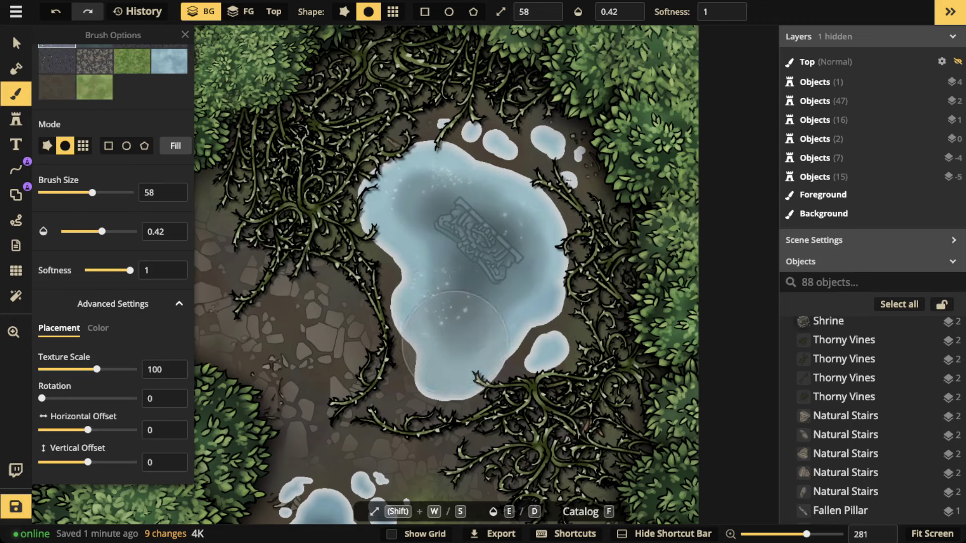
# - Dab White Fey Lights sparkles over the middle and lower parts of the small pool with the size 58 brush
pyautogui.moveTo(362, 467); pyautogui.dragTo(383, 151)
pyautogui.moveTo(346, 242); pyautogui.dragTo(345, 270)
pyautogui.click(343, 249)
pyautogui.click(361, 227)
pyautogui.click(372, 224)
pyautogui.click(367, 252)
pyautogui.click(360, 276)
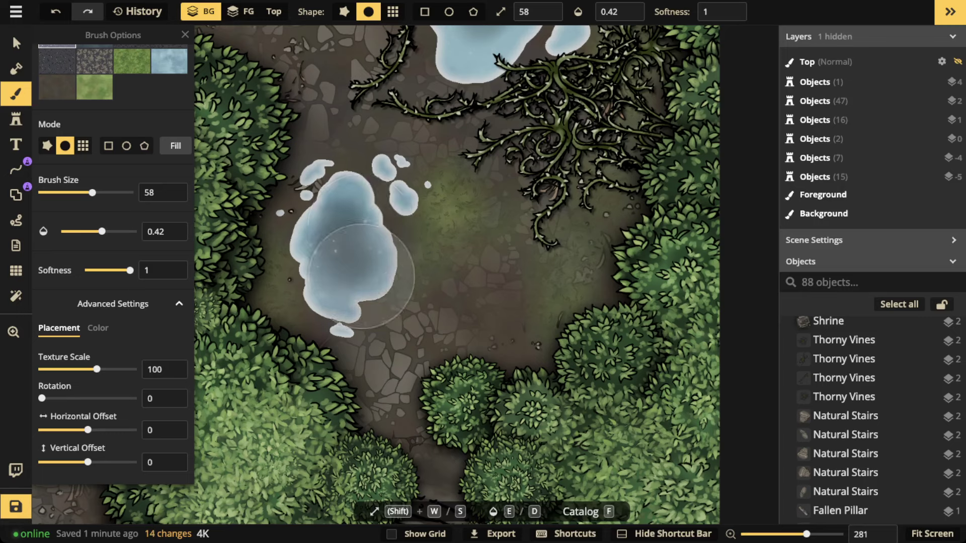
pyautogui.click(351, 251)
pyautogui.click(351, 242)
pyautogui.click(352, 261)
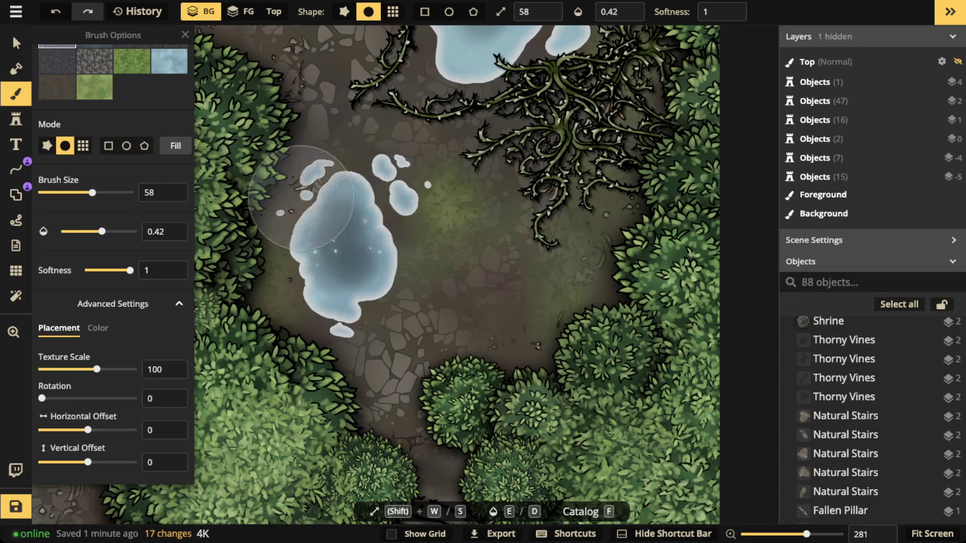
# - Reduce the brush size to 38 and the texture scale to 64.9, and add finer fey sparkles throughout the small pool
pyautogui.hotkey('shift', 's')
pyautogui.hotkey('shift', 's')
pyautogui.click(344, 197)
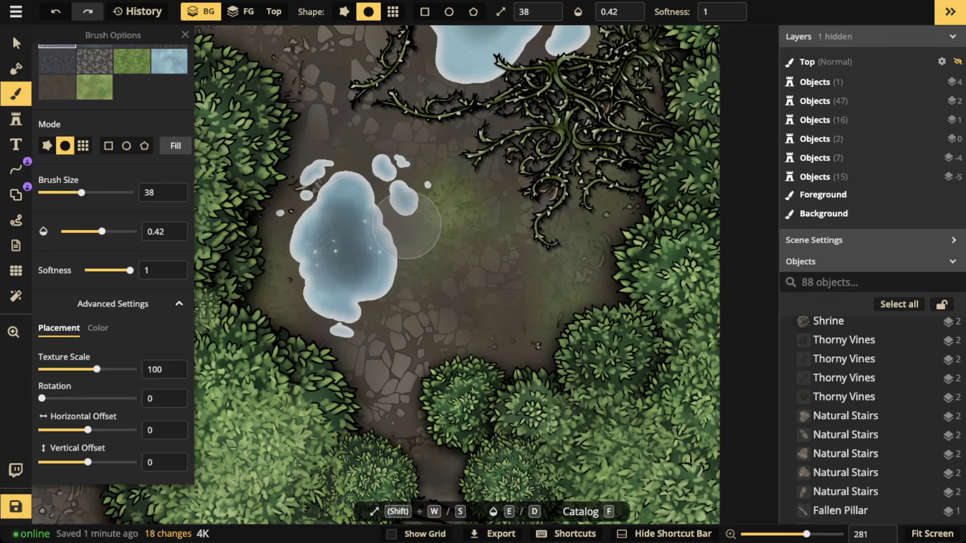
pyautogui.moveTo(97, 369); pyautogui.dragTo(87, 370)
pyautogui.click(356, 200)
pyautogui.click(350, 202)
pyautogui.click(343, 208)
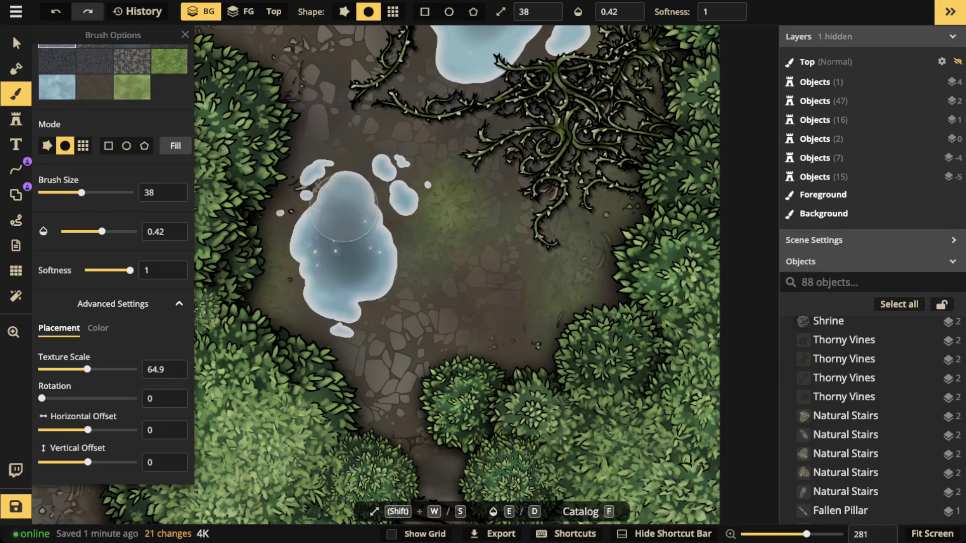
pyautogui.click(345, 219)
pyautogui.click(360, 255)
pyautogui.click(341, 287)
pyautogui.click(327, 281)
pyautogui.click(341, 259)
pyautogui.doubleClick(344, 259)
pyautogui.click(321, 227)
# - Dab the finer fey sparkles across the large pool and the small puddle beside its southeastern shore
pyautogui.press('space')
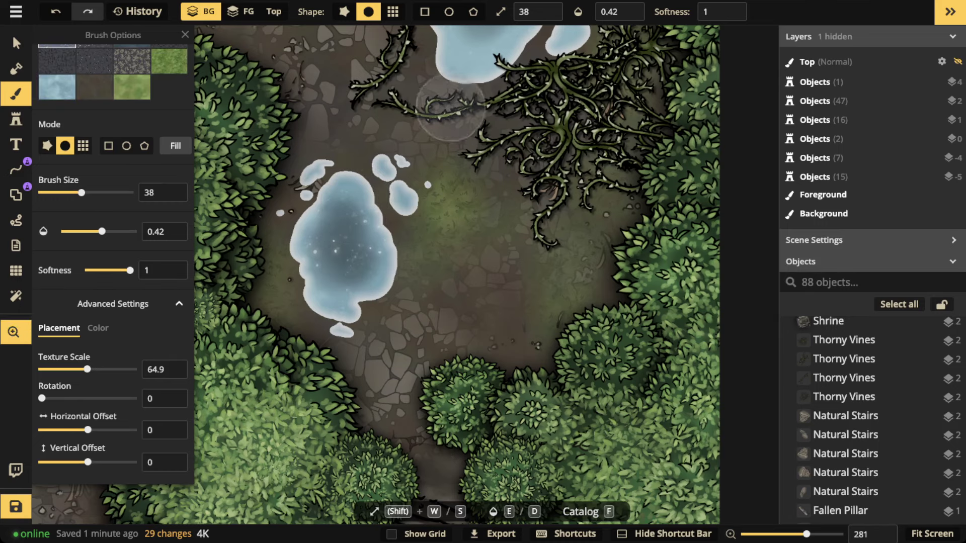
pyautogui.moveTo(451, 107); pyautogui.dragTo(385, 325)
pyautogui.click(435, 222)
pyautogui.click(447, 223)
pyautogui.click(439, 208)
pyautogui.click(445, 249)
pyautogui.click(404, 267)
pyautogui.doubleClick(425, 279)
pyautogui.click(497, 253)
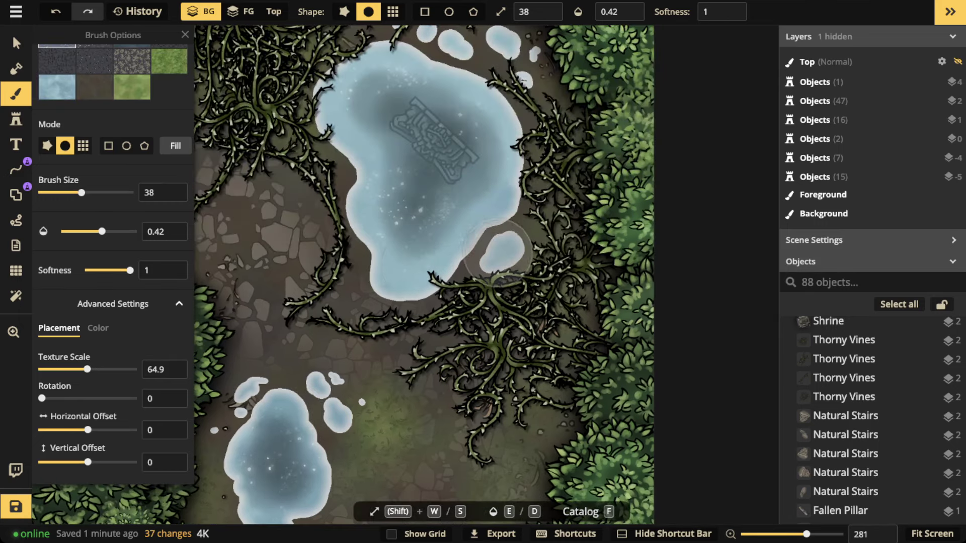
pyautogui.click(506, 252)
pyautogui.click(490, 242)
pyautogui.click(491, 216)
pyautogui.click(497, 177)
pyautogui.click(465, 137)
pyautogui.click(466, 115)
pyautogui.click(398, 117)
pyautogui.click(296, 112)
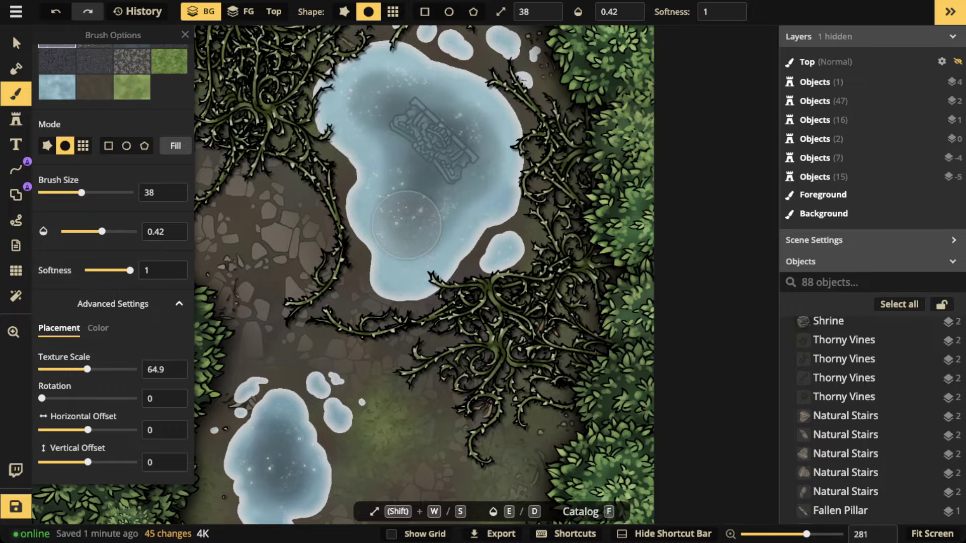
# - Examine the pools and the overall composition of the whole map
pyautogui.press('1')
pyautogui.scroll(-6, 382, 205)
pyautogui.moveTo(347, 180); pyautogui.dragTo(528, 232)
pyautogui.scroll(-1, 451, 226)
pyautogui.moveTo(451, 226); pyautogui.dragTo(387, 262)
pyautogui.scroll(3, 363, 244)
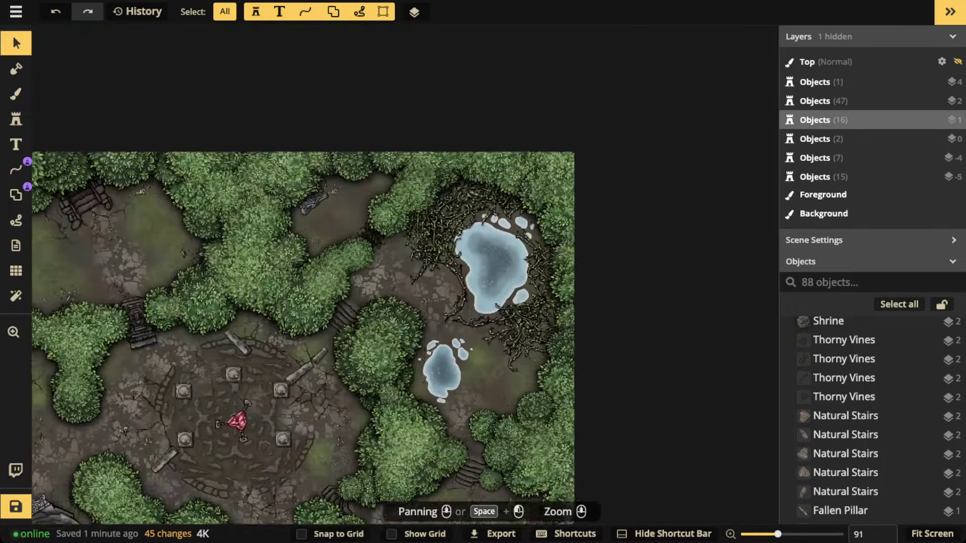
pyautogui.moveTo(299, 402); pyautogui.dragTo(536, 107)
pyautogui.scroll(-4, 386, 222)
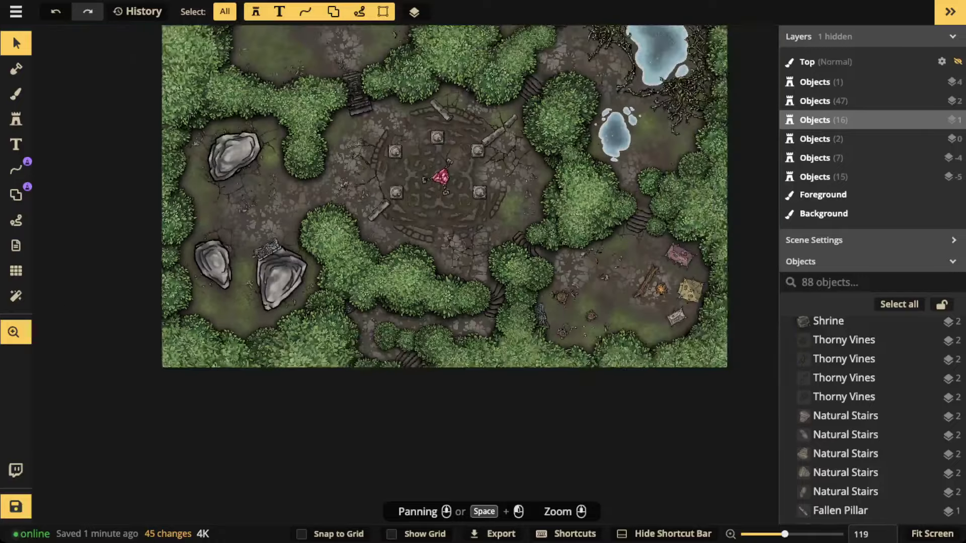
pyautogui.moveTo(435, 174); pyautogui.dragTo(390, 311)
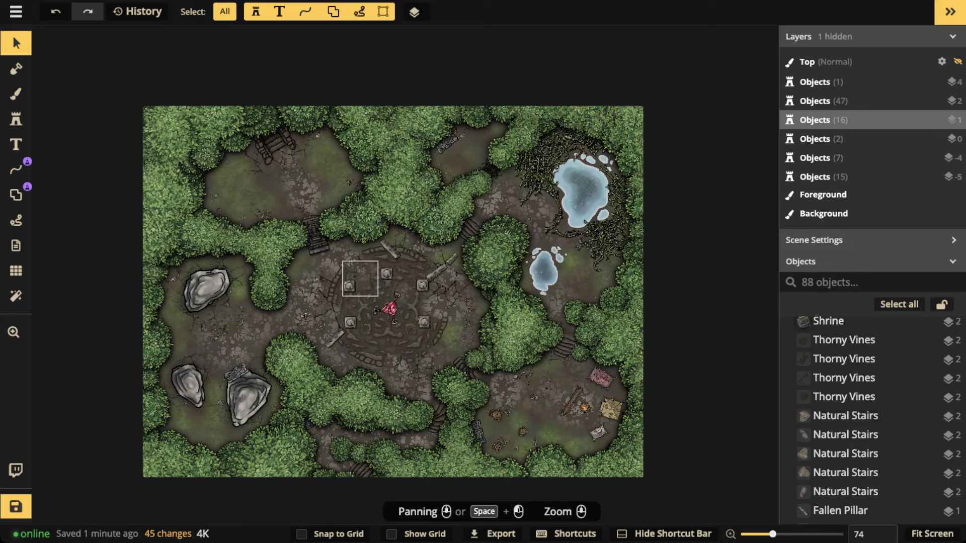
# - Adjust the placement of the stone ruin at the western edge of the small northern clearing
pyautogui.scroll(5, 352, 277)
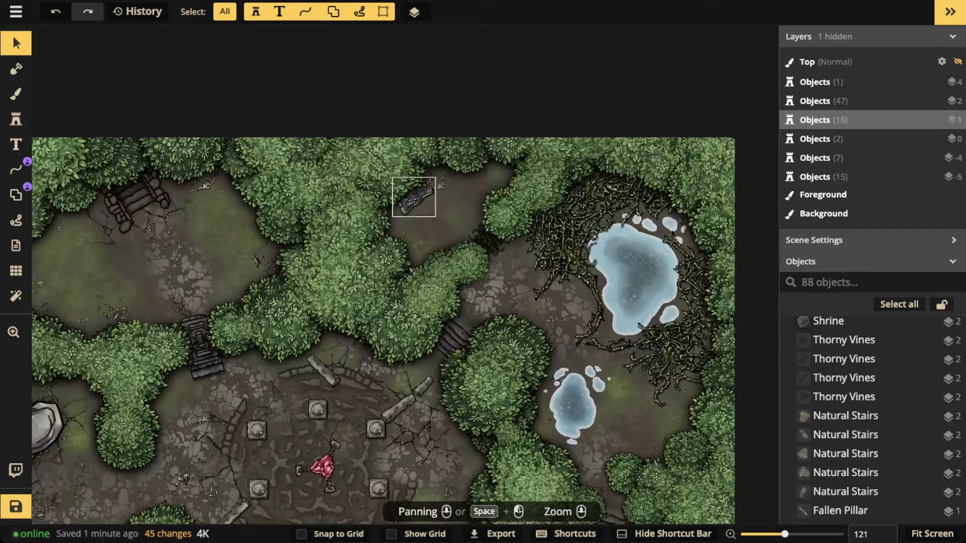
pyautogui.click(414, 196)
pyautogui.scroll(3, 413, 196)
pyautogui.press('Escape')
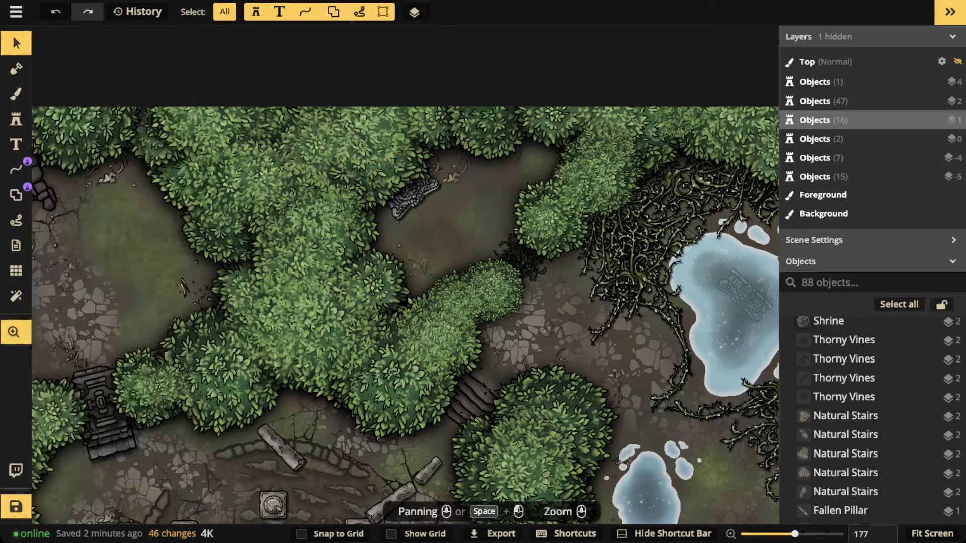
pyautogui.scroll(2, 461, 193)
pyautogui.moveTo(461, 194); pyautogui.dragTo(434, 204)
# - Dab the broken paving texture at scale 71.81 over the northern clearing on the background layer, with brush size 58 and opacity 0.42
pyautogui.click(15, 94)
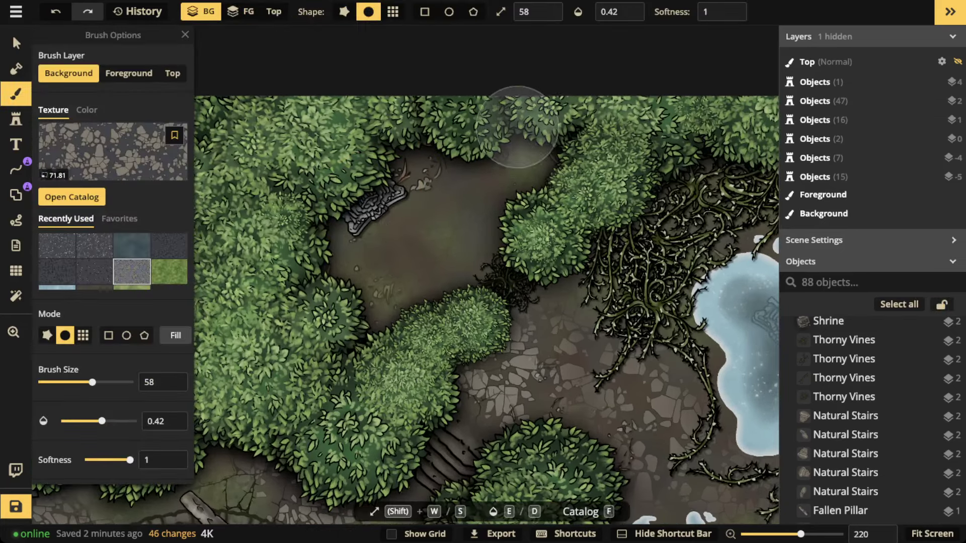
pyautogui.click(472, 200)
pyautogui.click(438, 216)
pyautogui.click(402, 241)
pyautogui.click(398, 256)
pyautogui.click(407, 225)
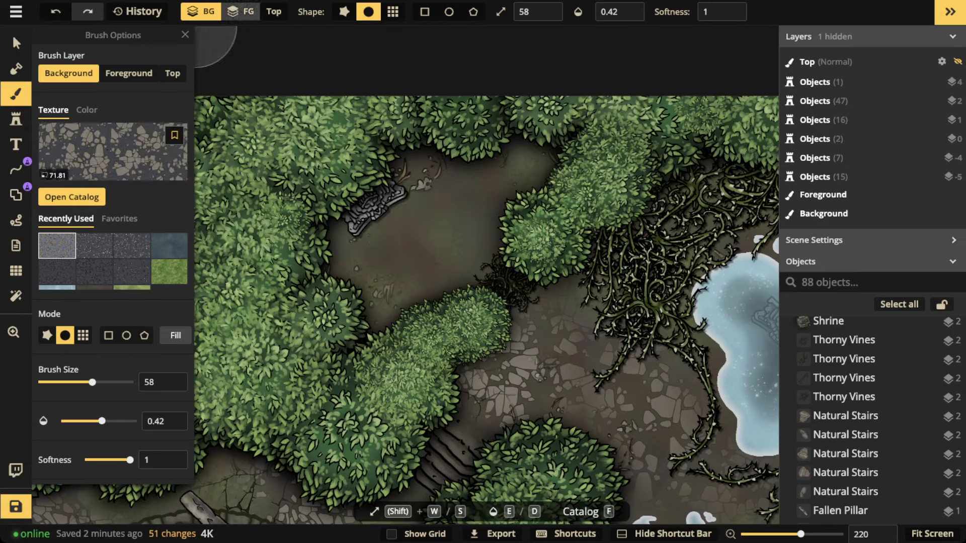
# - Switch the brush to the foreground layer and paint the broken paving texture around the stone ruin in the northern clearing
pyautogui.click(241, 11)
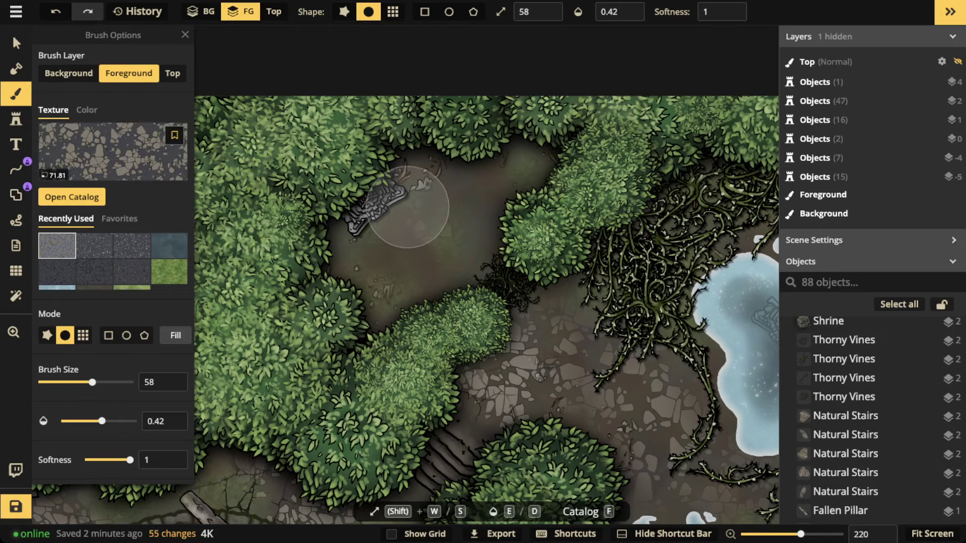
pyautogui.moveTo(408, 206)
pyautogui.mouseDown()
pyautogui.moveTo(341, 238)
pyautogui.moveTo(406, 255)
pyautogui.mouseUp()
pyautogui.click(445, 194)
pyautogui.click(430, 236)
pyautogui.scroll(-3, 427, 309)
pyautogui.moveTo(352, 480)
pyautogui.mouseDown()
pyautogui.moveTo(428, 294)
pyautogui.moveTo(625, 22)
pyautogui.mouseUp()
pyautogui.moveTo(390, 351); pyautogui.dragTo(392, 245)
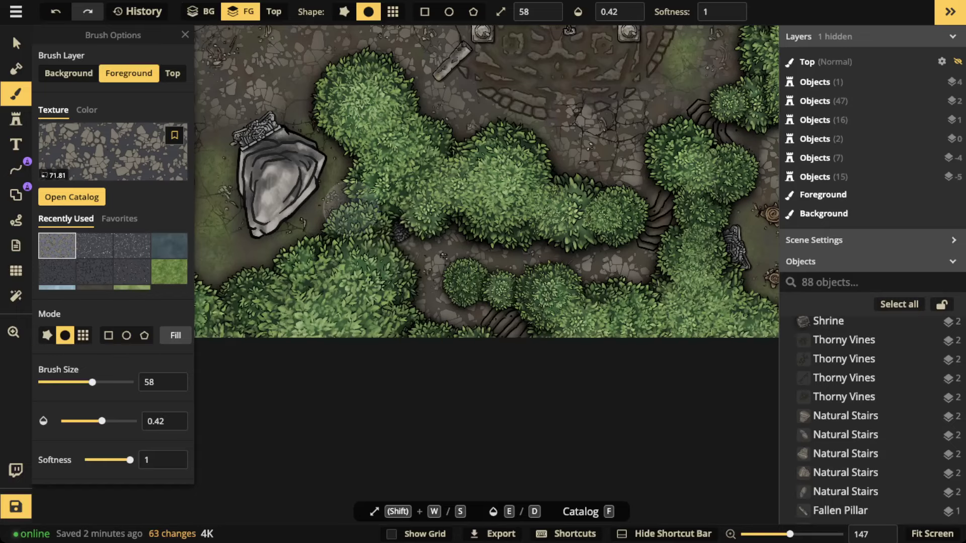
# - Dab the broken paving texture on the foreground layer around the stone ruin beside the large boulder in the southwestern clearing
pyautogui.moveTo(351, 210)
pyautogui.mouseDown()
pyautogui.moveTo(485, 260)
pyautogui.moveTo(486, 280)
pyautogui.mouseUp()
pyautogui.click(365, 192)
pyautogui.click(377, 206)
pyautogui.click(380, 205)
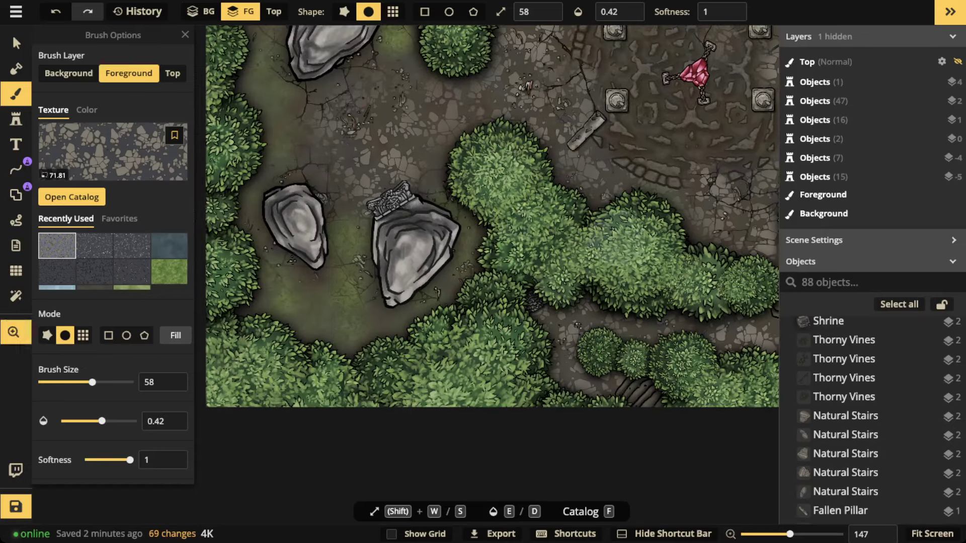
# - Dab the same broken paving texture over the stone ruin at the western edge of the southeastern campsite
pyautogui.moveTo(629, 230)
pyautogui.mouseDown()
pyautogui.moveTo(211, 236)
pyautogui.moveTo(192, 224)
pyautogui.mouseUp()
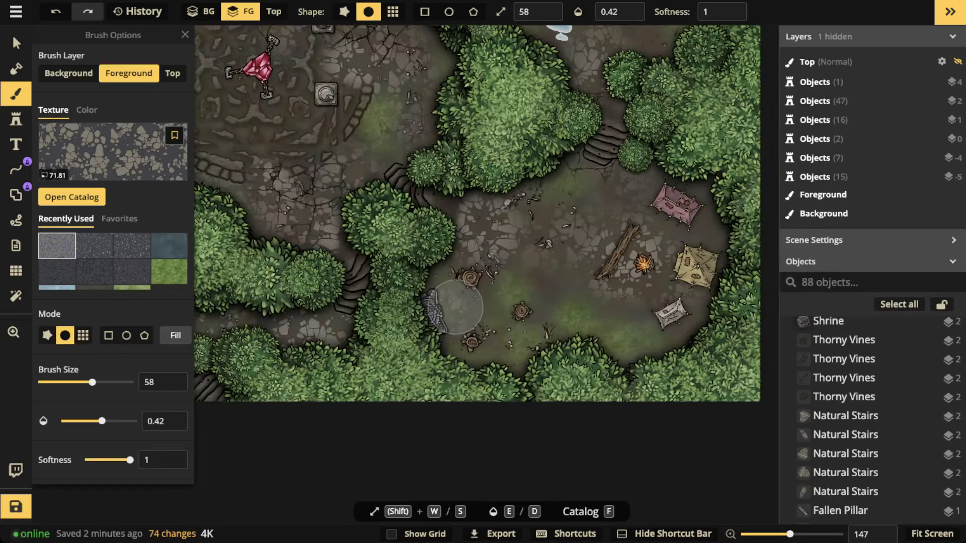
pyautogui.click(454, 307)
pyautogui.click(448, 335)
pyautogui.moveTo(503, 166); pyautogui.dragTo(470, 501)
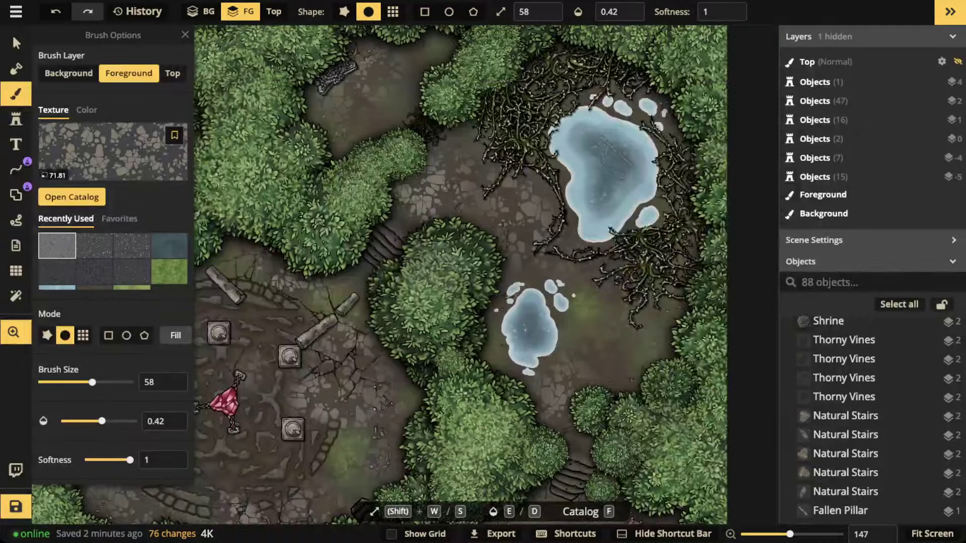
pyautogui.moveTo(352, 386); pyautogui.dragTo(604, 386)
pyautogui.moveTo(294, 386); pyautogui.dragTo(465, 244)
pyautogui.scroll(-2, 466, 244)
pyautogui.moveTo(554, 283); pyautogui.dragTo(356, 257)
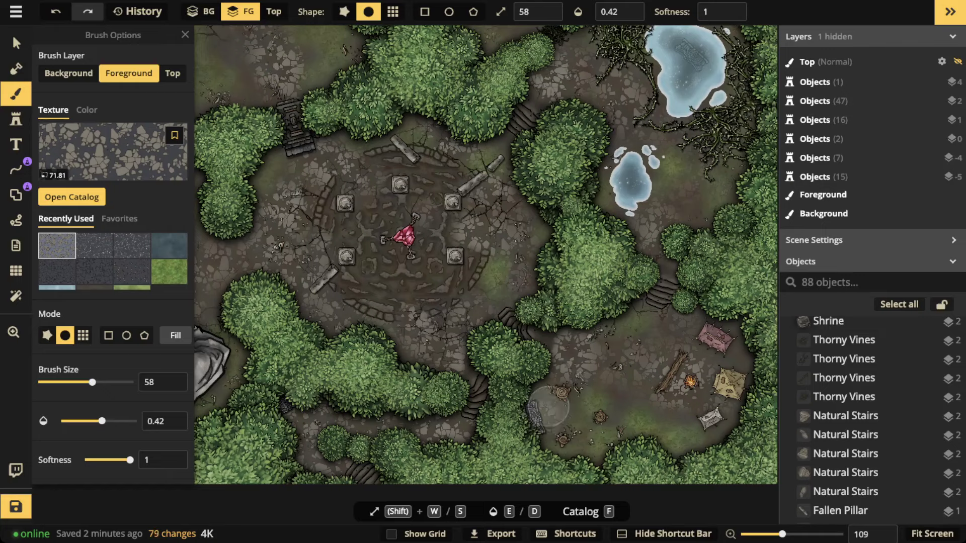
pyautogui.scroll(-2, 449, 349)
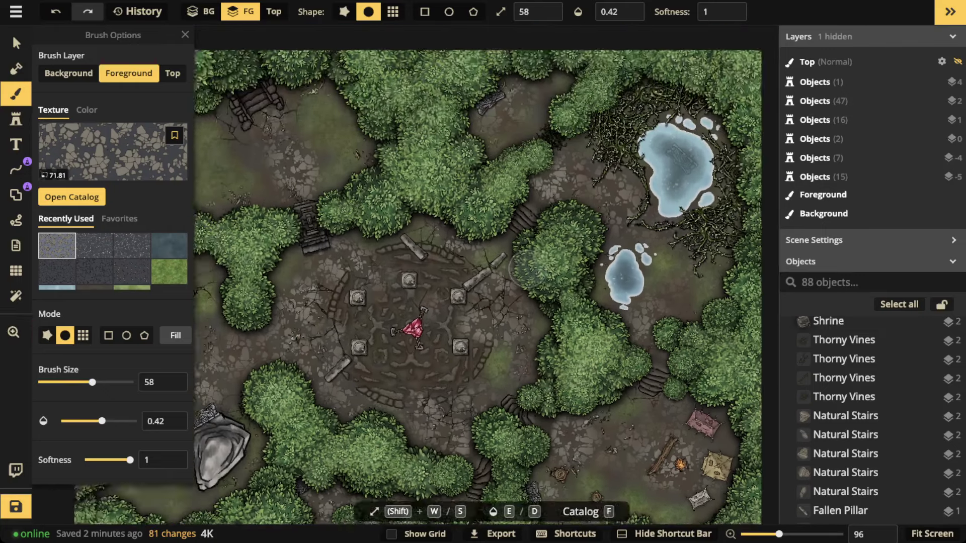
# - Examine the paving around the pools and the small northern clearing, and compare it with the northwestern clearing
pyautogui.scroll(3, 481, 237)
pyautogui.scroll(3, 481, 237)
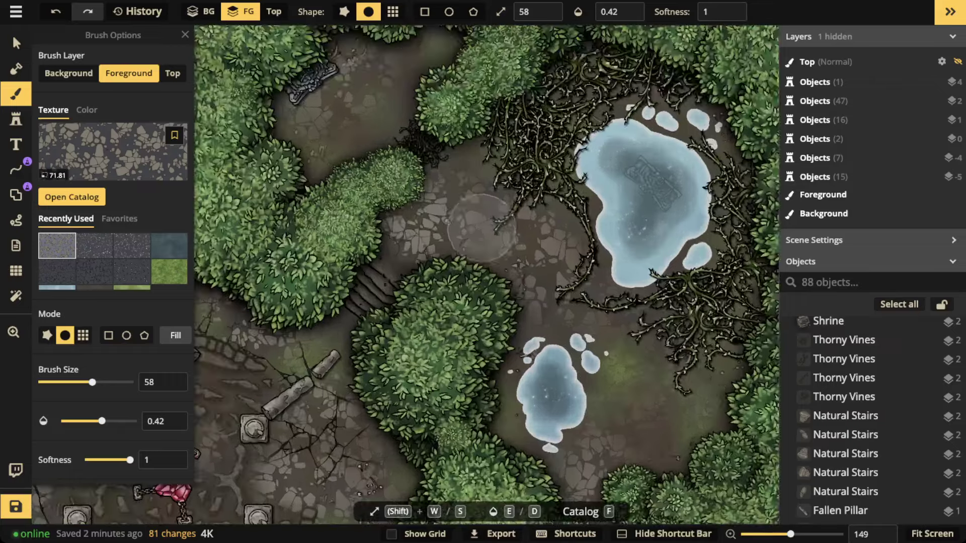
pyautogui.scroll(1, 454, 206)
pyautogui.scroll(-1, 455, 206)
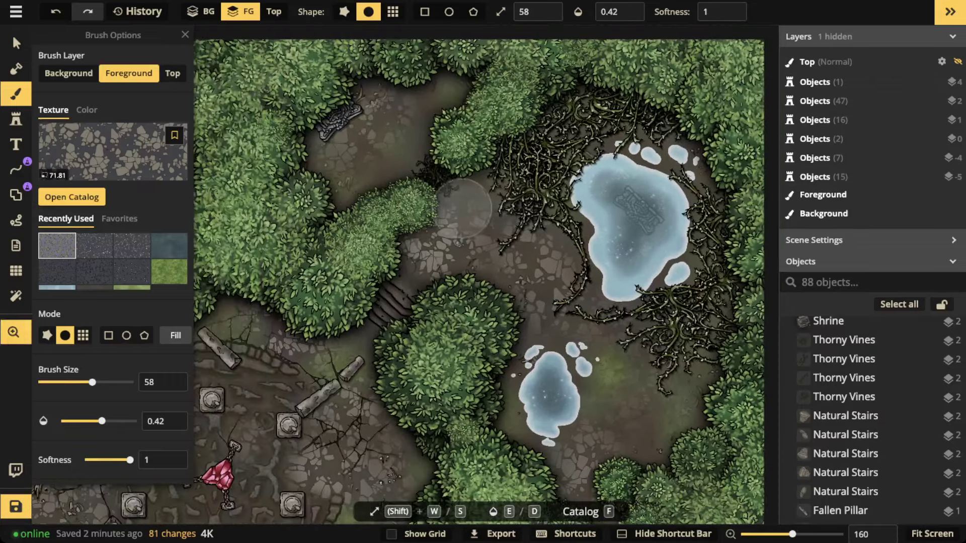
pyautogui.scroll(-1, 471, 199)
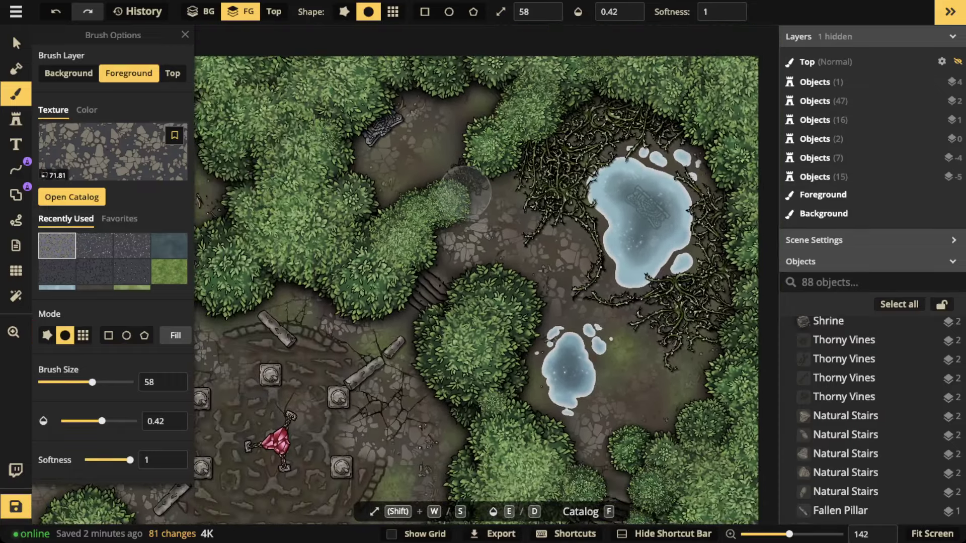
pyautogui.scroll(-1, 465, 194)
pyautogui.press('space')
pyautogui.moveTo(442, 199); pyautogui.dragTo(593, 208)
pyautogui.press('space')
pyautogui.moveTo(288, 208)
pyautogui.mouseDown()
pyautogui.moveTo(377, 210)
pyautogui.moveTo(442, 194)
pyautogui.mouseUp()
pyautogui.scroll(-1, 375, 212)
pyautogui.scroll(-1, 376, 212)
pyautogui.scroll(2, 481, 210)
pyautogui.press('space')
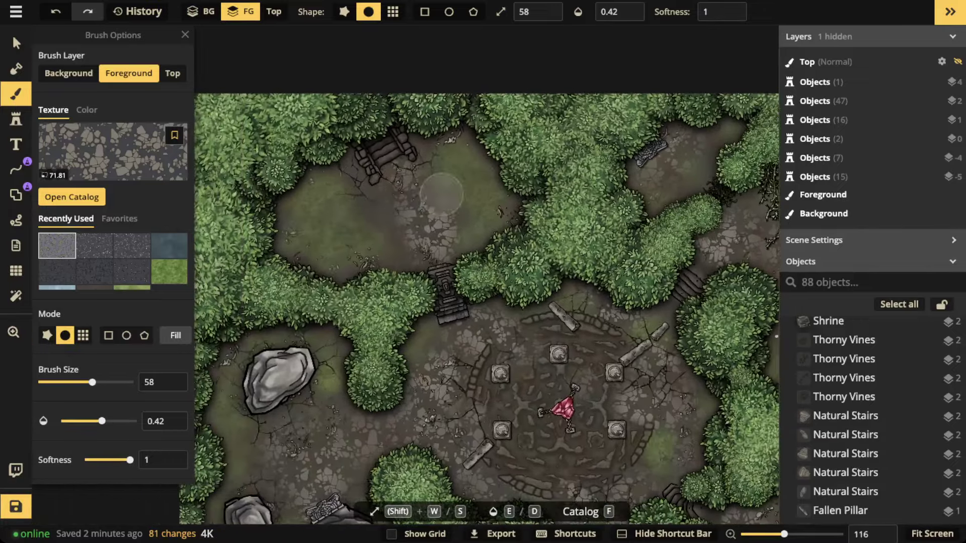
# - Examine the northwestern clearing and its broken stairs for empty space that needs more detail
pyautogui.click(16, 43)
pyautogui.scroll(-1, 378, 236)
pyautogui.press('space')
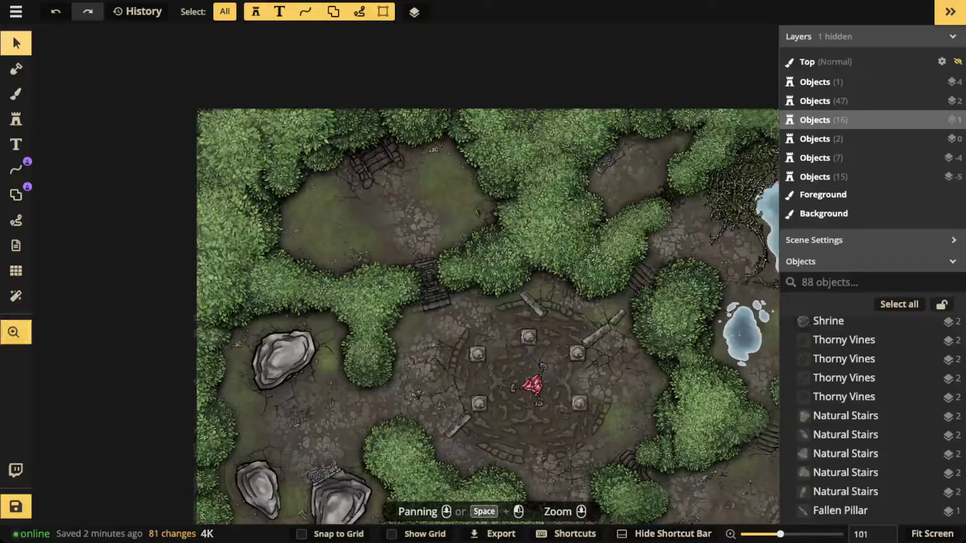
pyautogui.moveTo(372, 238); pyautogui.dragTo(227, 241)
pyautogui.moveTo(390, 308); pyautogui.dragTo(387, 151)
pyautogui.press('space')
pyautogui.moveTo(284, 122); pyautogui.dragTo(359, 323)
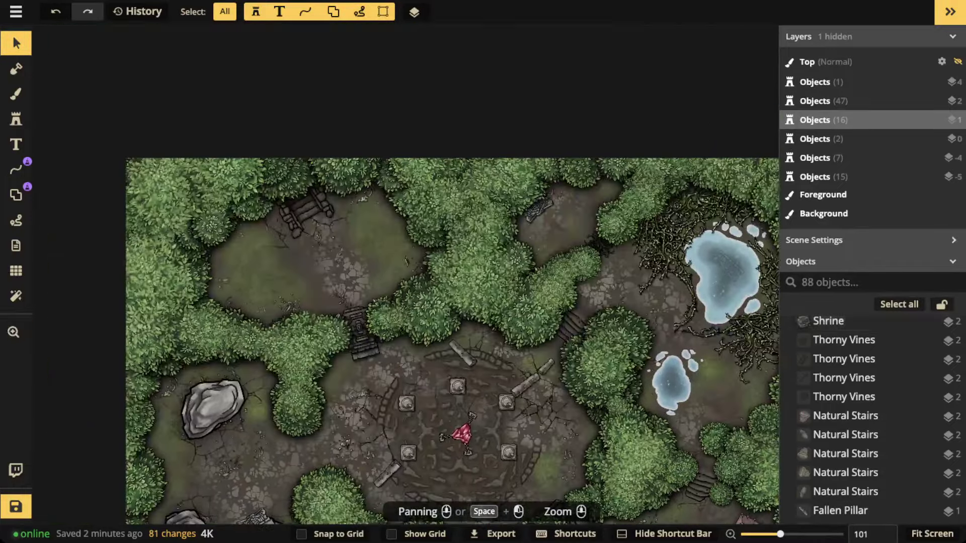
pyautogui.scroll(1, 222, 180)
pyautogui.scroll(2, 317, 211)
pyautogui.click(318, 203)
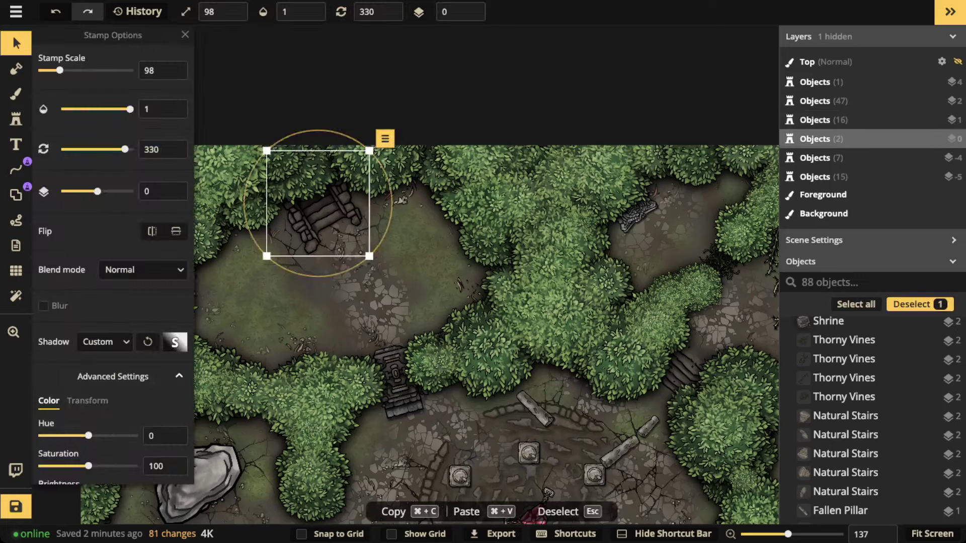
pyautogui.press('Escape')
pyautogui.moveTo(395, 372); pyautogui.dragTo(391, 275)
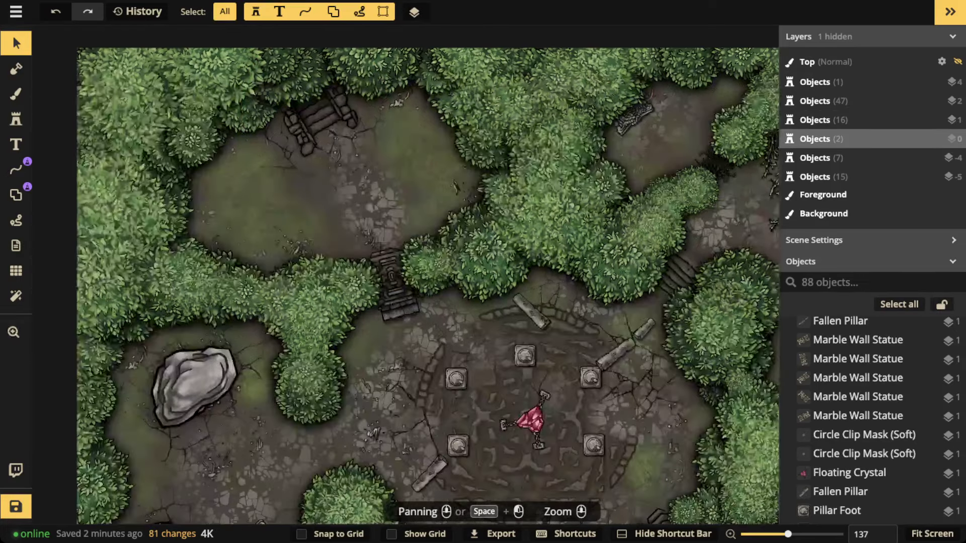
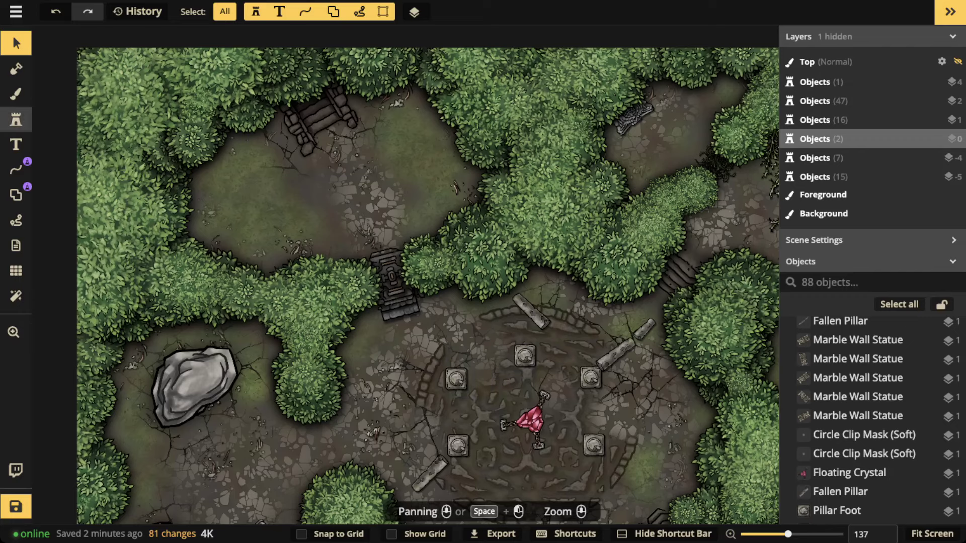
# - Search the Watercolor Battlemaps stamps for "chest"
pyautogui.click(15, 119)
pyautogui.click(50, 88)
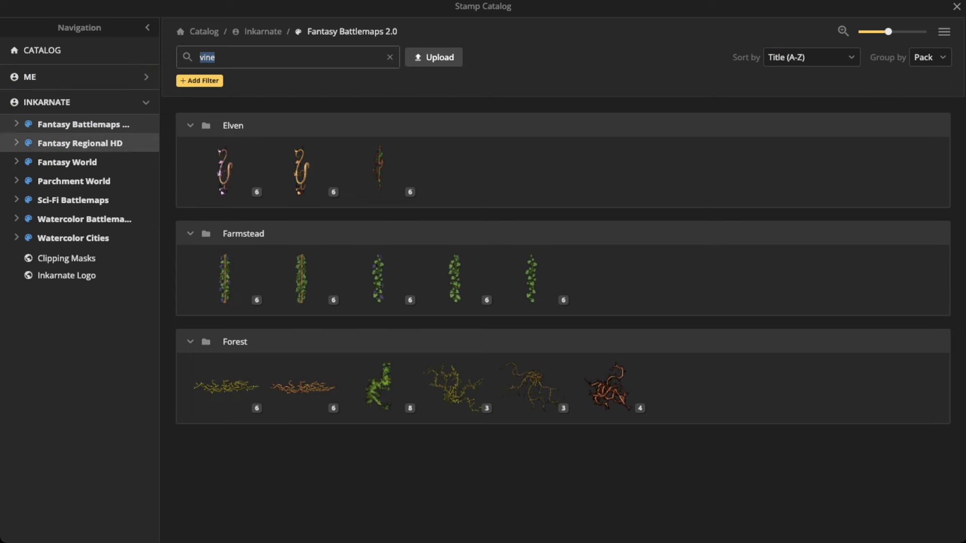
pyautogui.click(84, 219)
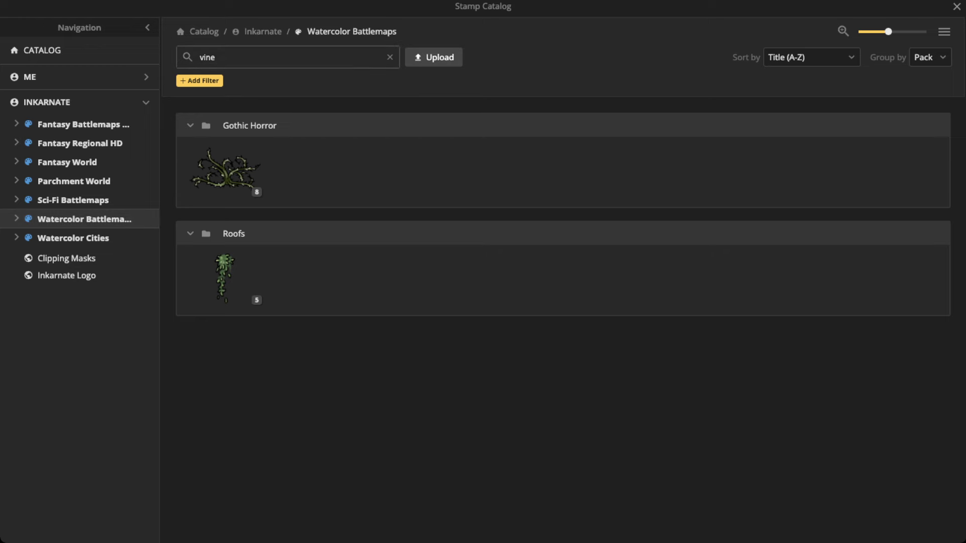
pyautogui.write('chest')
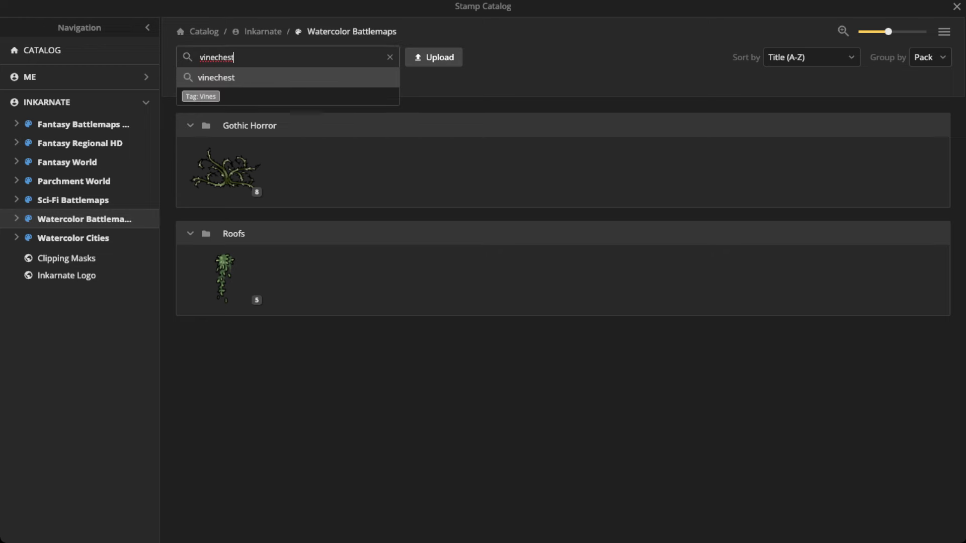
pyautogui.press('BackSpace')
pyautogui.press('BackSpace')
pyautogui.press('BackSpace')
pyautogui.press('BackSpace')
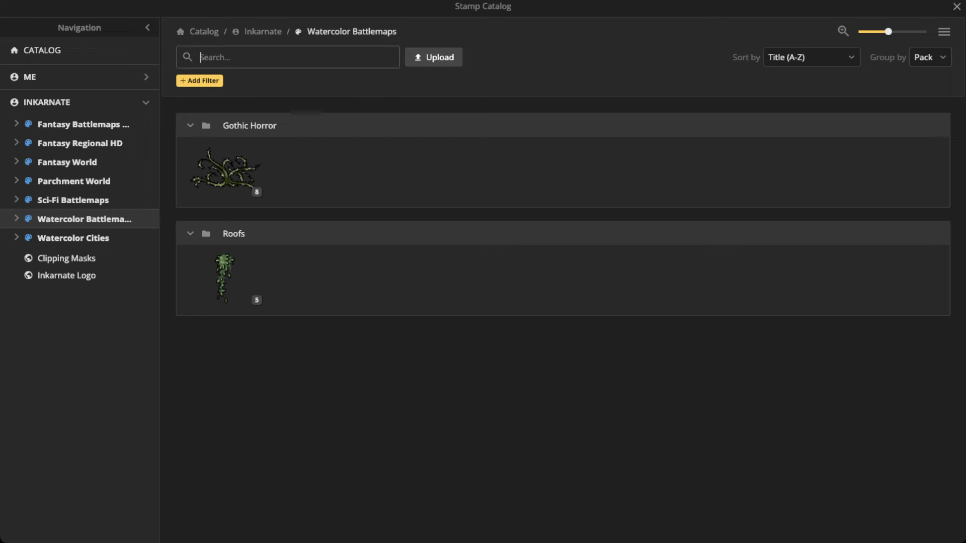
pyautogui.write('chest')
pyautogui.press('Return')
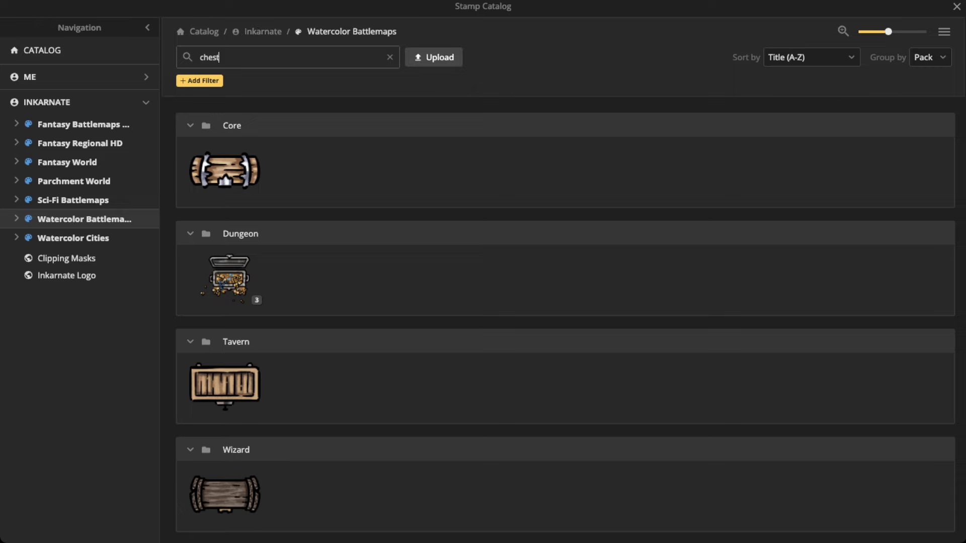
# - Preview the Core and Tavern chest stamps on the map and choose the dark wooden Wizard chest instead
pyautogui.click(224, 170)
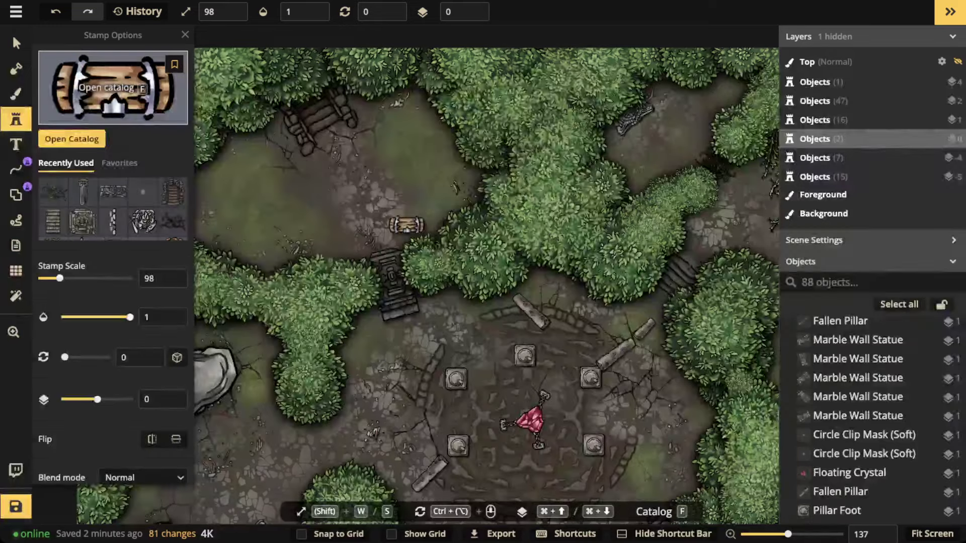
pyautogui.press('f')
pyautogui.click(224, 385)
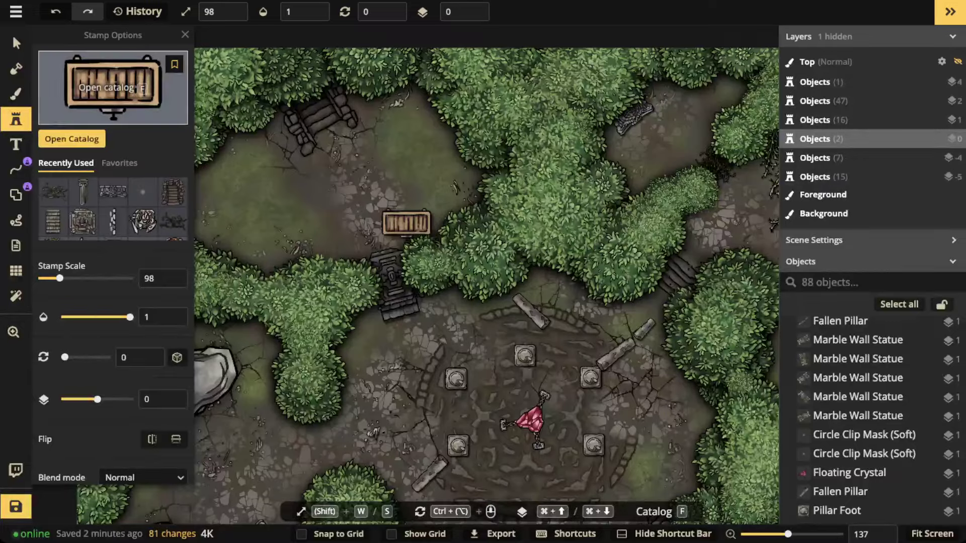
pyautogui.press('f')
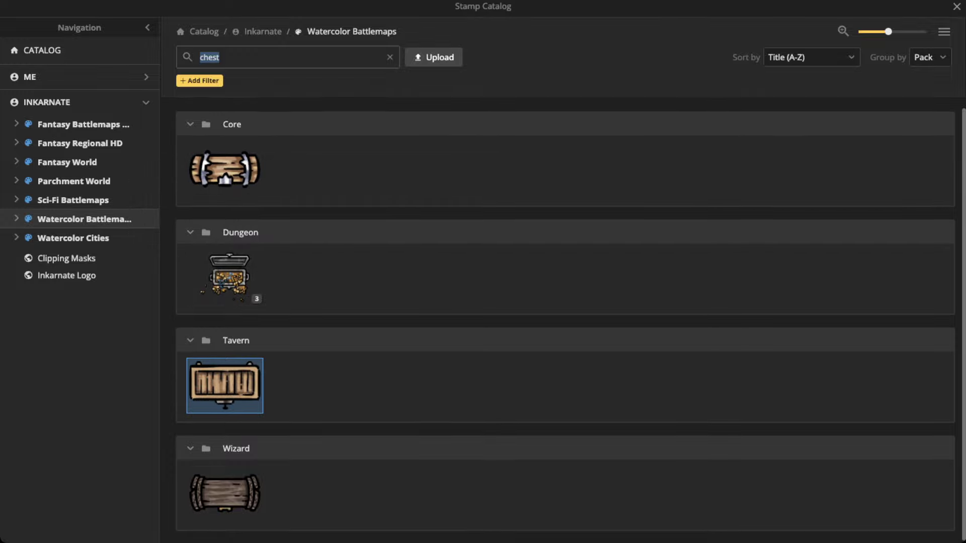
pyautogui.click(224, 494)
# - Show the map grid as a size reference for the chest stamp in the northwestern clearing
pyautogui.moveTo(247, 151); pyautogui.dragTo(365, 168)
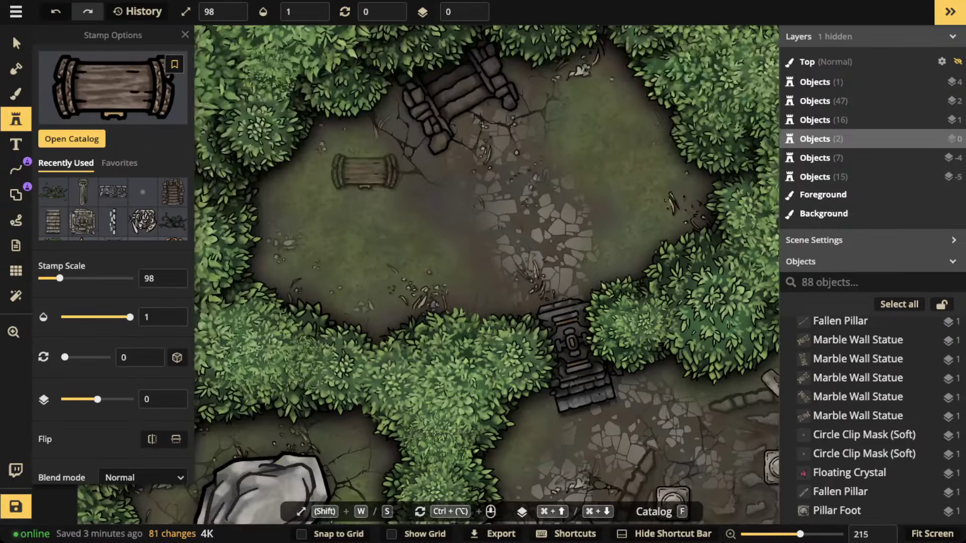
pyautogui.moveTo(467, 262); pyautogui.dragTo(407, 173)
pyautogui.click(15, 270)
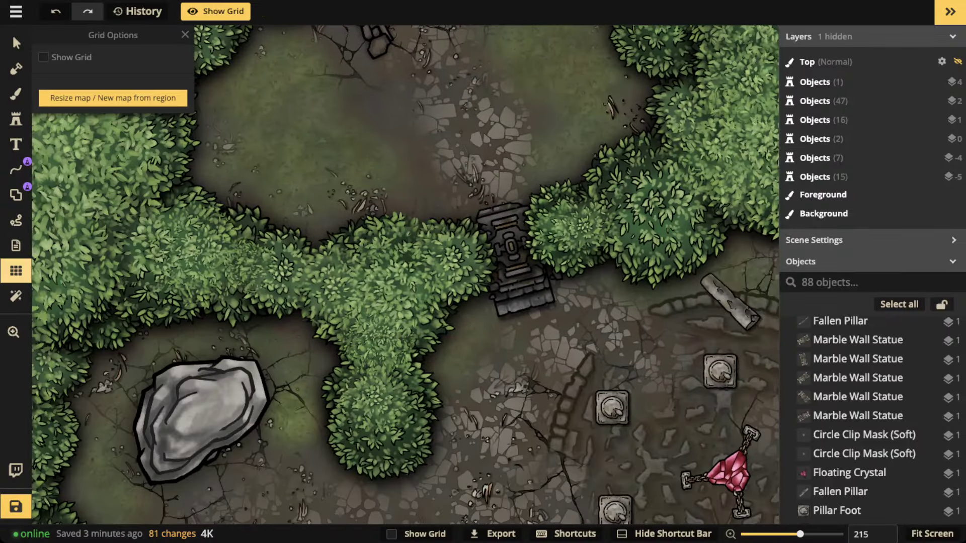
pyautogui.click(43, 57)
pyautogui.click(15, 119)
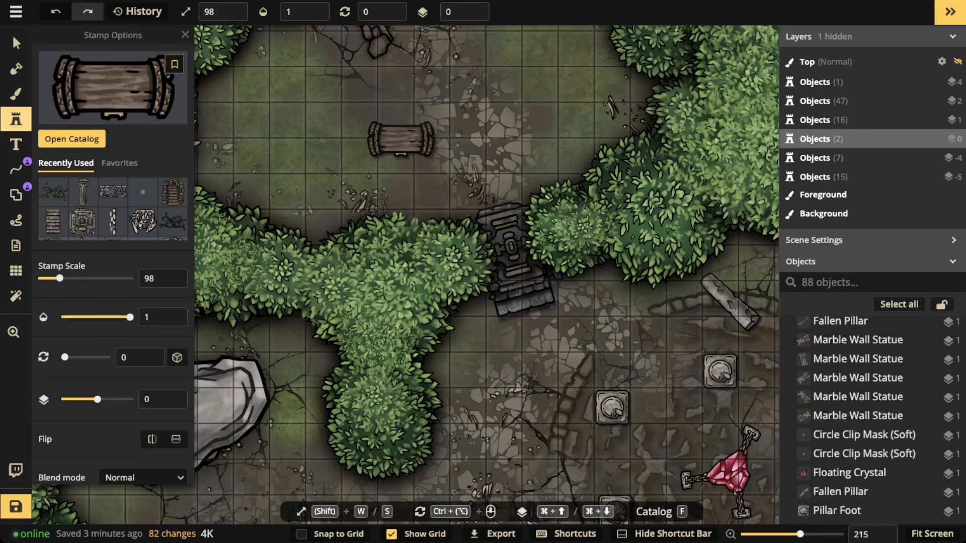
# - Place three differently rotated Wizard chests at stamp scale 68 along the western edge of the northwestern clearing
pyautogui.press('s')
pyautogui.press('s')
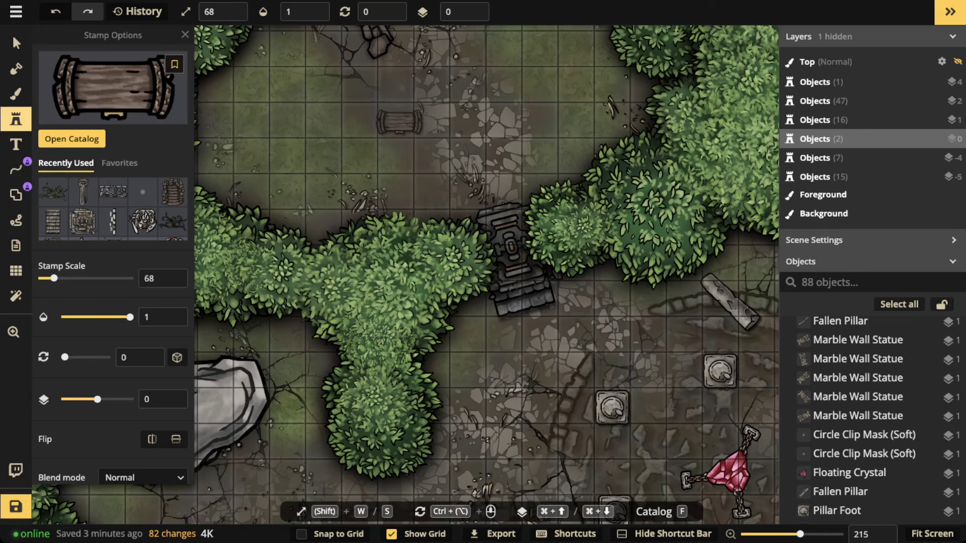
pyautogui.moveTo(395, 122); pyautogui.dragTo(434, 219)
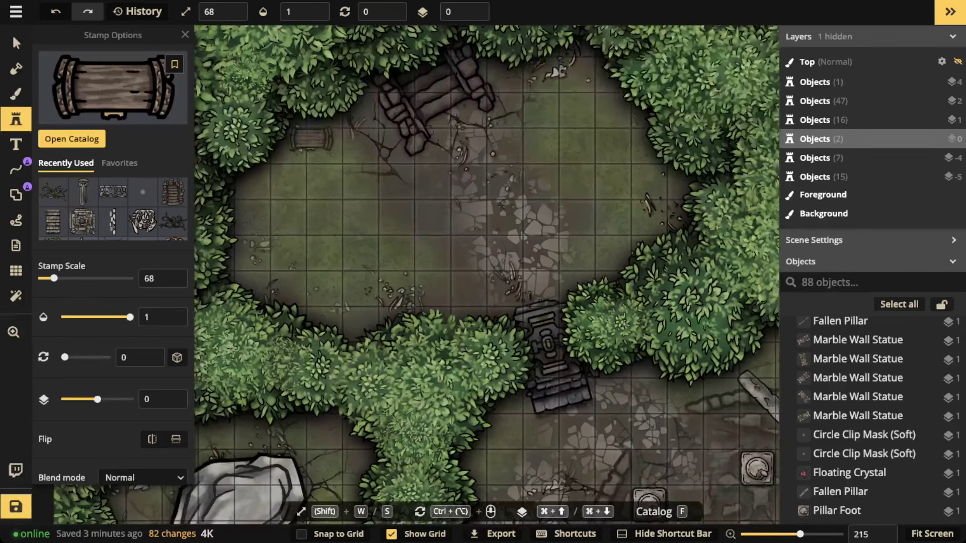
pyautogui.scroll(-4, 309, 144)
pyautogui.click(299, 146)
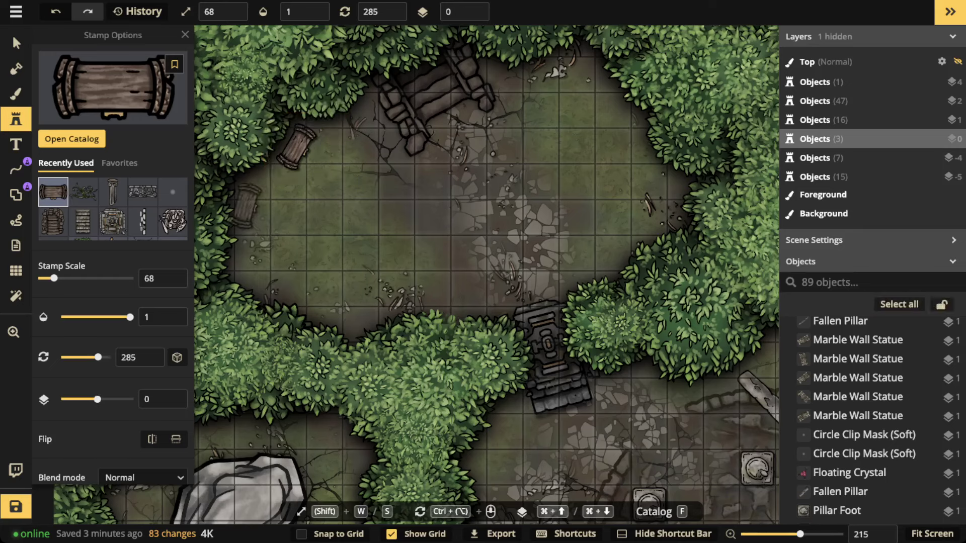
pyautogui.keyDown('ctrl'); pyautogui.scroll(-2, 251, 204); pyautogui.keyUp('ctrl')
pyautogui.click(249, 207)
pyautogui.keyDown('ctrl'); pyautogui.scroll(-4, 259, 254); pyautogui.keyUp('ctrl')
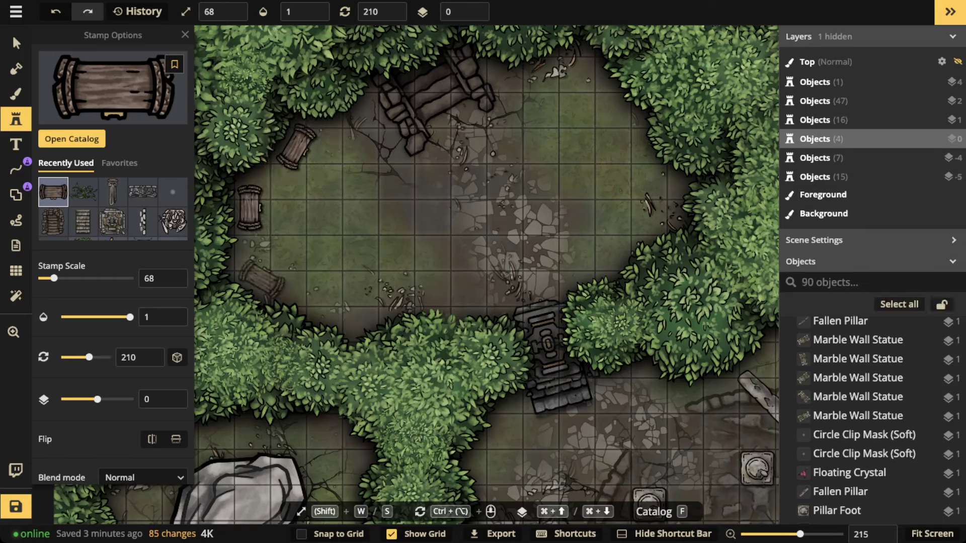
pyautogui.click(262, 274)
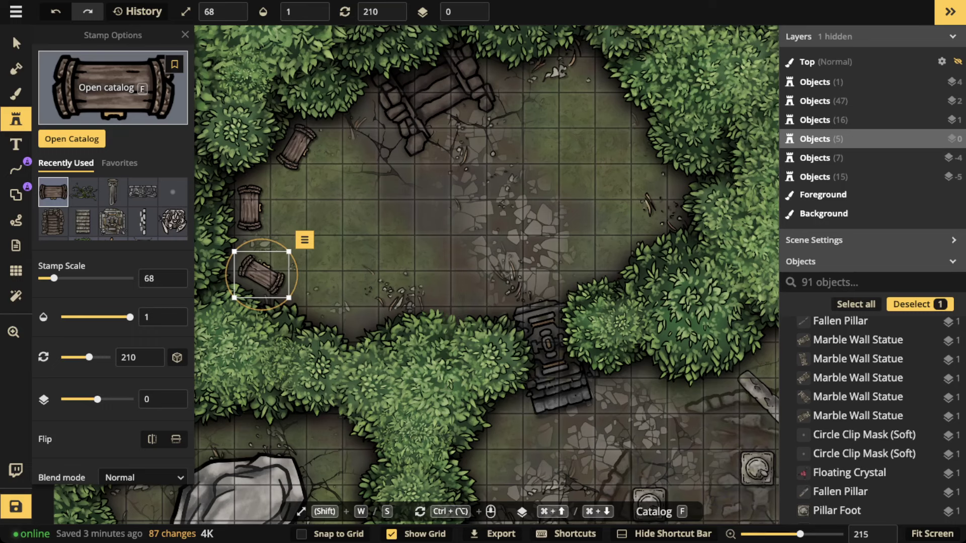
# - Search the Watercolor Battlemaps stamps for "corpse" and choose the Dungeon corpse stamp
pyautogui.press('f')
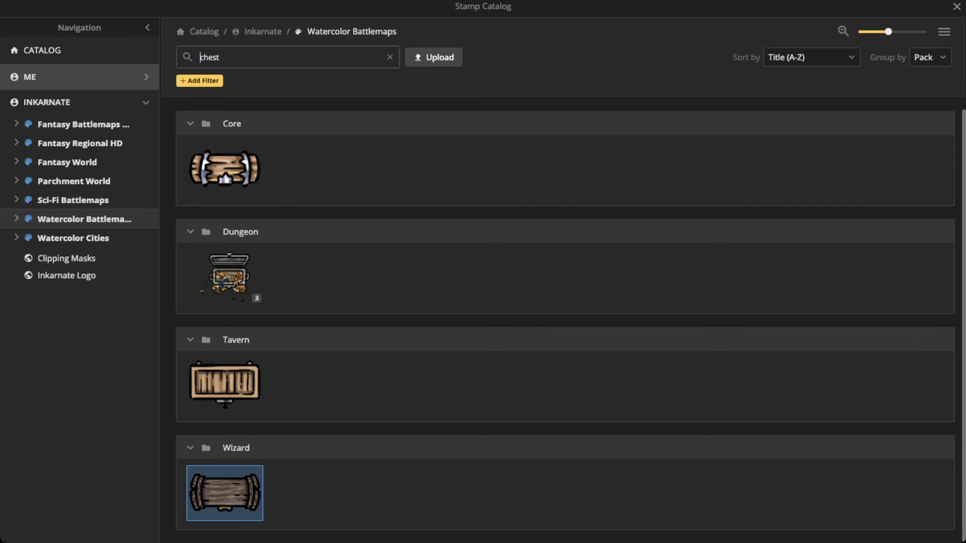
pyautogui.write('corpse')
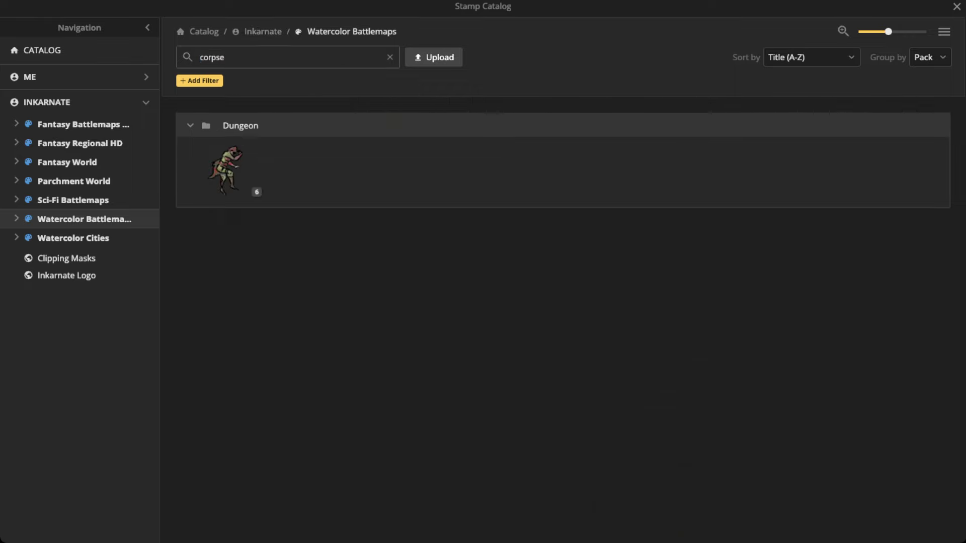
pyautogui.click(225, 170)
pyautogui.scroll(5, 503, 114)
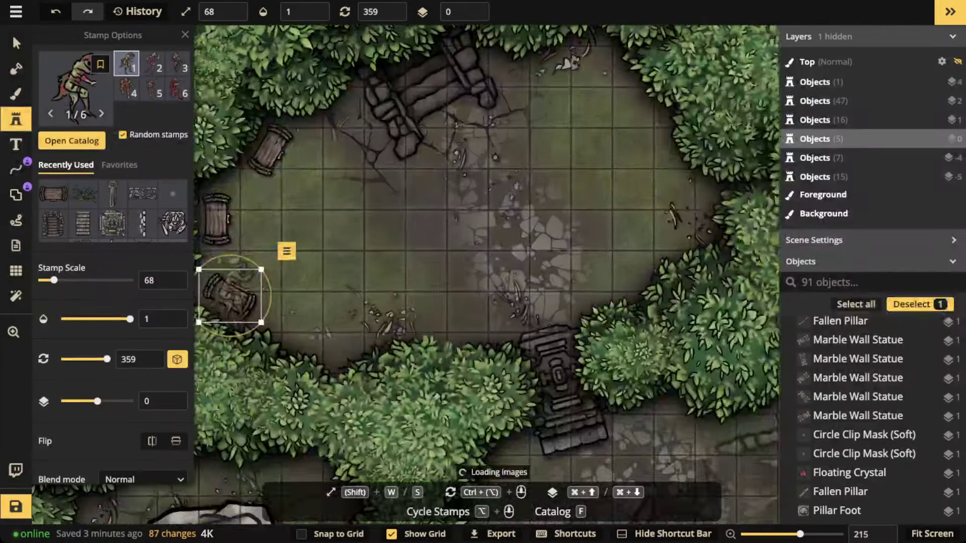
pyautogui.moveTo(602, 96); pyautogui.dragTo(558, 140)
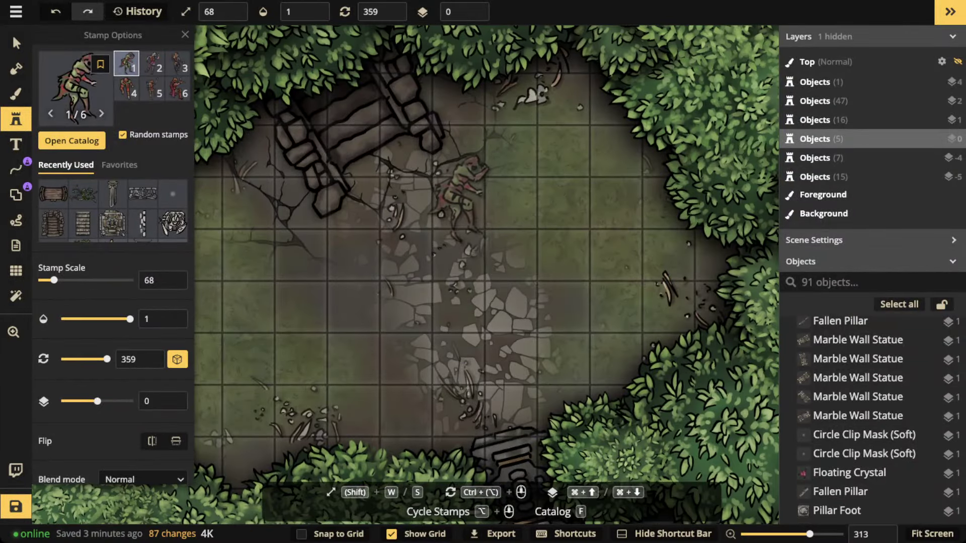
# - Place two random corpse variants at stamp scale 58, one at the northern edge and one at the eastern edge of the northwestern clearing
pyautogui.press('s')
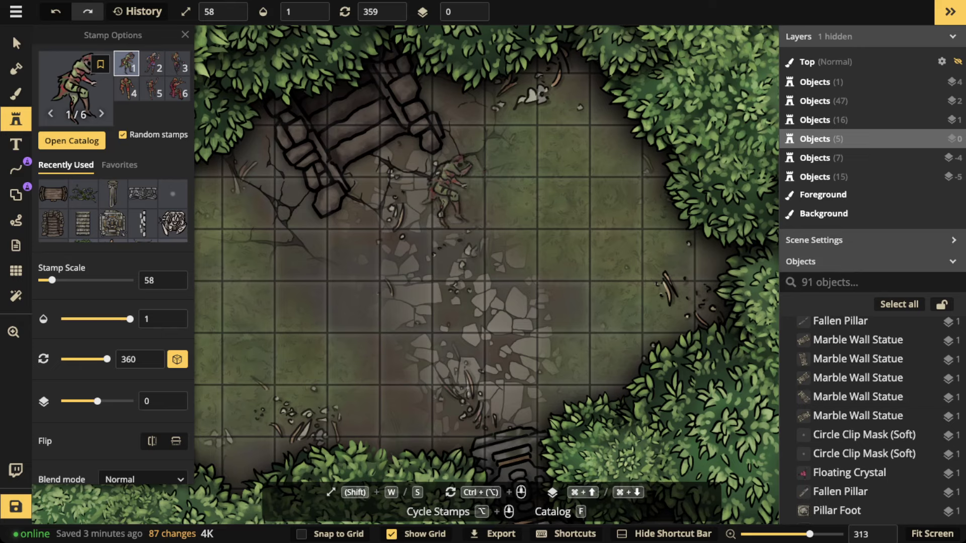
pyautogui.press('space')
pyautogui.moveTo(413, 232); pyautogui.dragTo(599, 205)
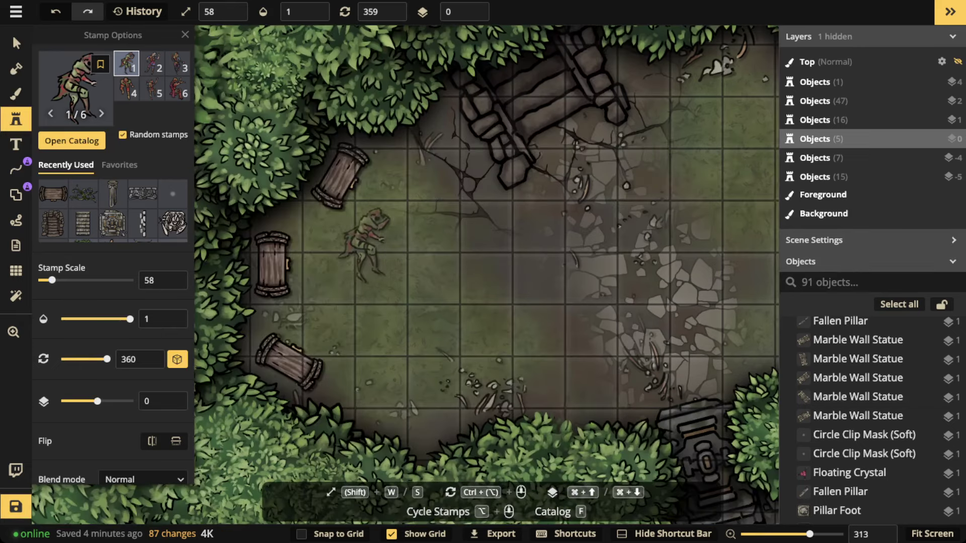
pyautogui.press('space')
pyautogui.moveTo(466, 251); pyautogui.dragTo(266, 315)
pyautogui.scroll(4, 544, 144)
pyautogui.click(540, 135)
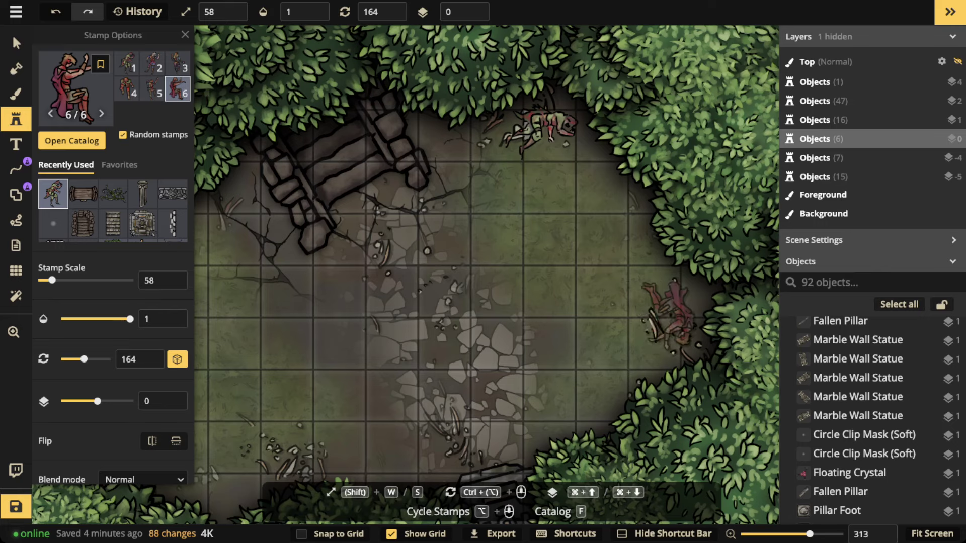
pyautogui.click(666, 316)
pyautogui.scroll(-3, 465, 226)
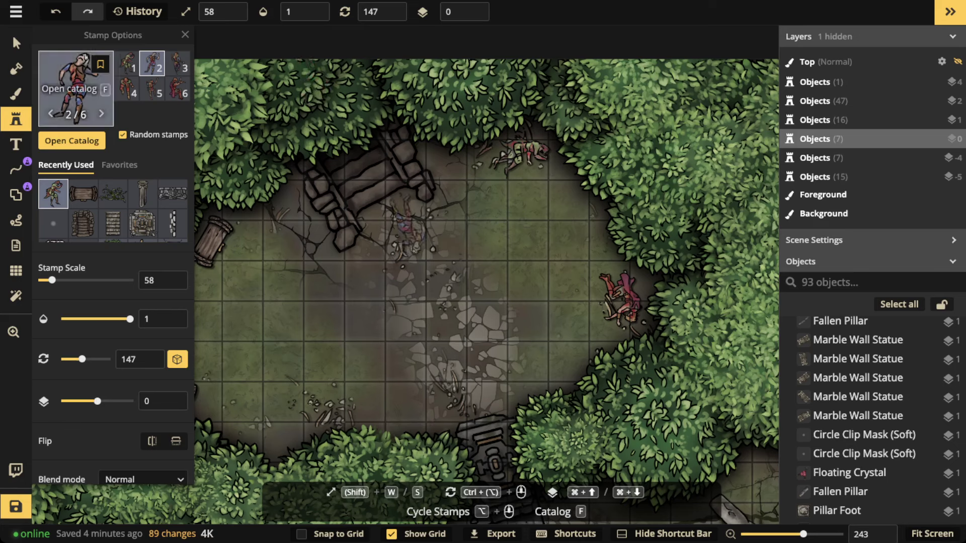
# - Examine the placed corpses and chests in the northwestern clearing in relation to the surrounding ruins
pyautogui.click(16, 43)
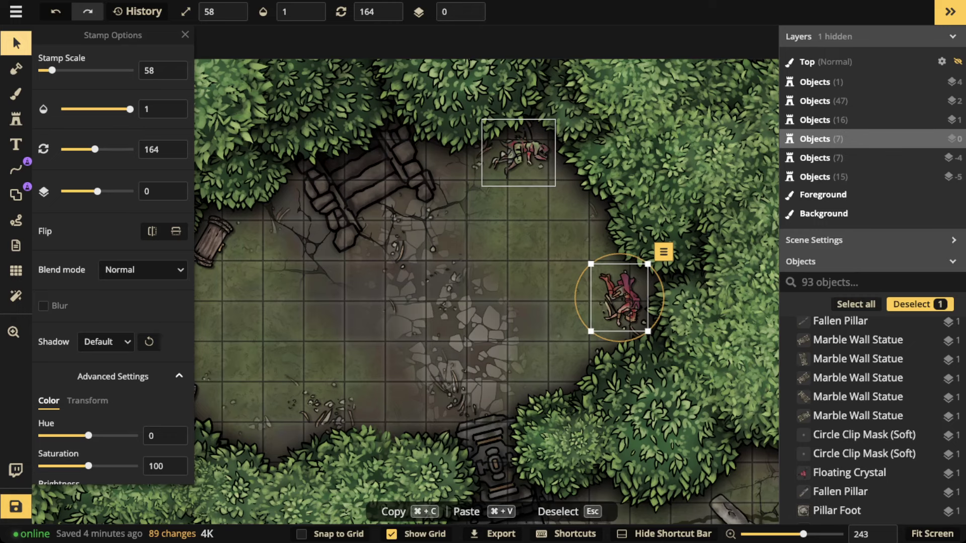
pyautogui.scroll(-2, 530, 223)
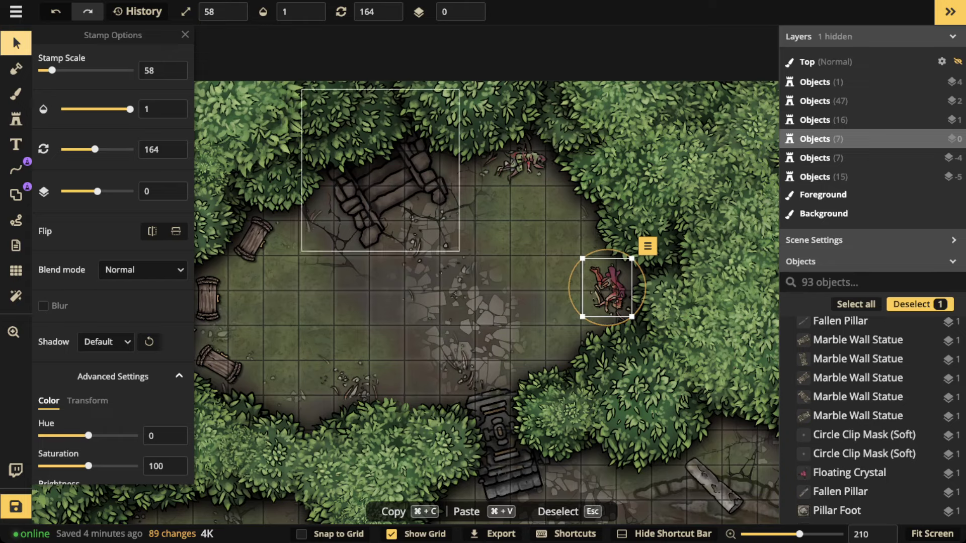
pyautogui.click(16, 43)
pyautogui.scroll(-4, 352, 236)
pyautogui.scroll(-4, 354, 239)
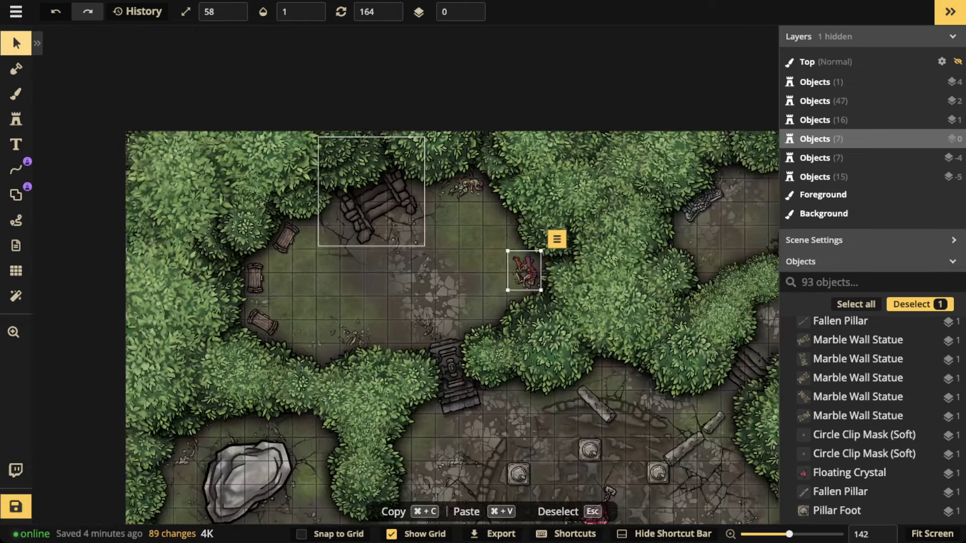
pyautogui.scroll(-2, 354, 239)
pyautogui.moveTo(354, 238); pyautogui.dragTo(345, 191)
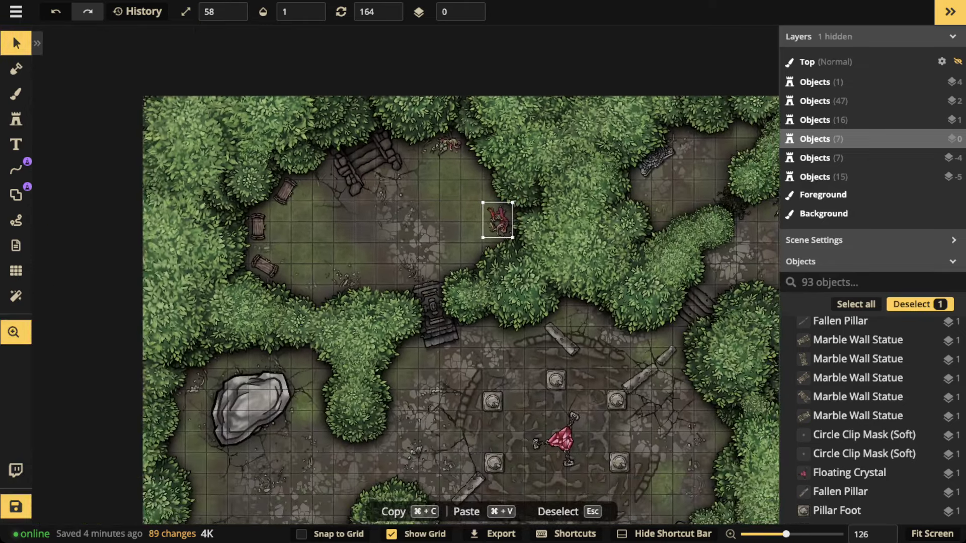
pyautogui.scroll(4, 322, 231)
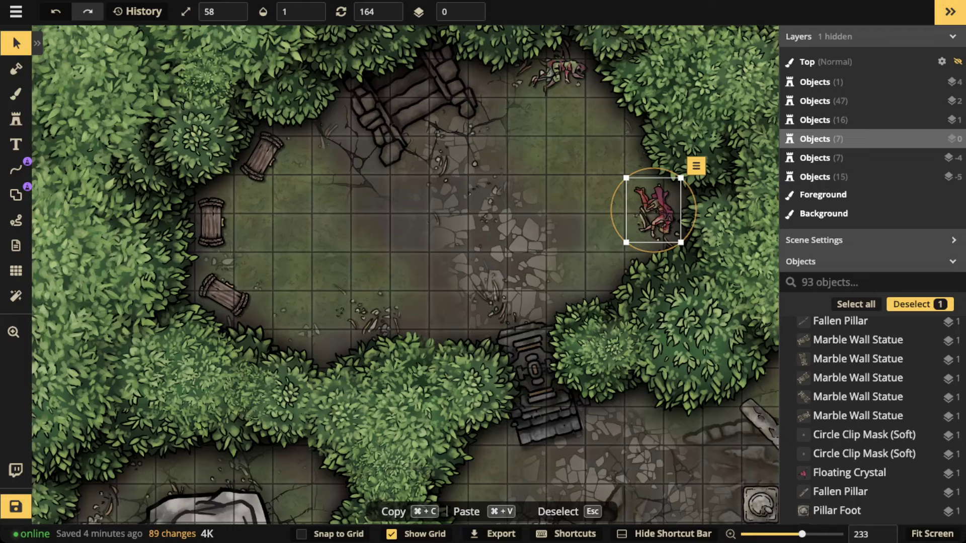
# - Clear the stamp search and choose the first green Bush stamp from the Watercolor Battlemaps Forest set
pyautogui.press('4')
pyautogui.press('f')
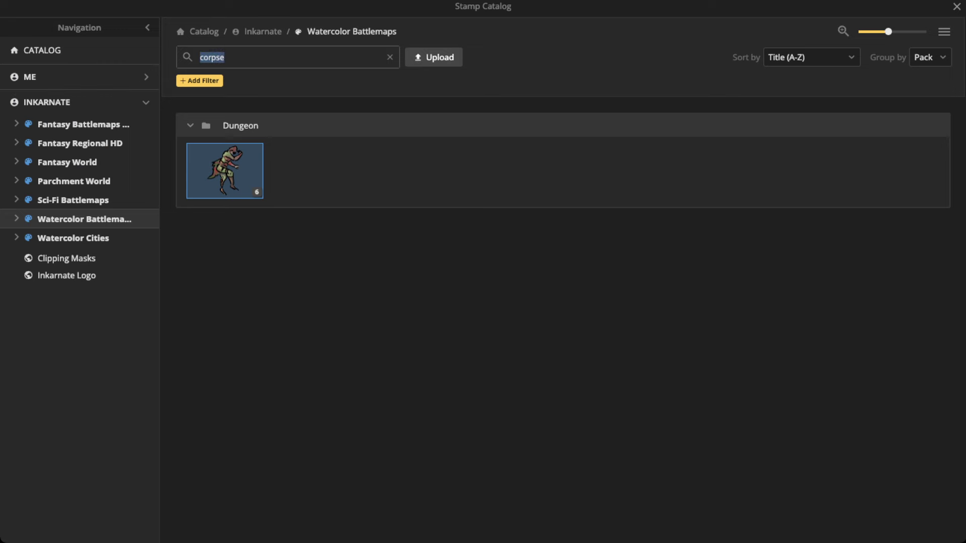
pyautogui.press('BackSpace')
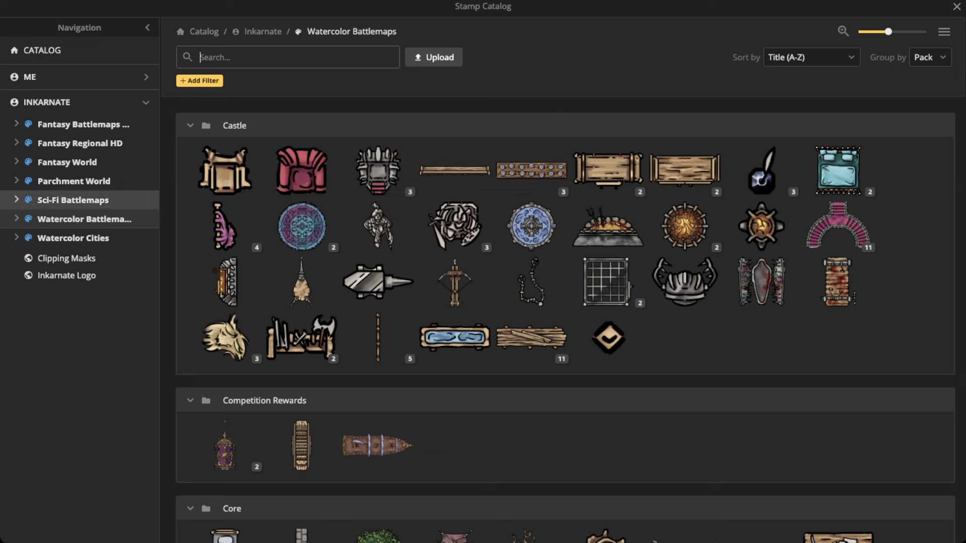
pyautogui.click(80, 219)
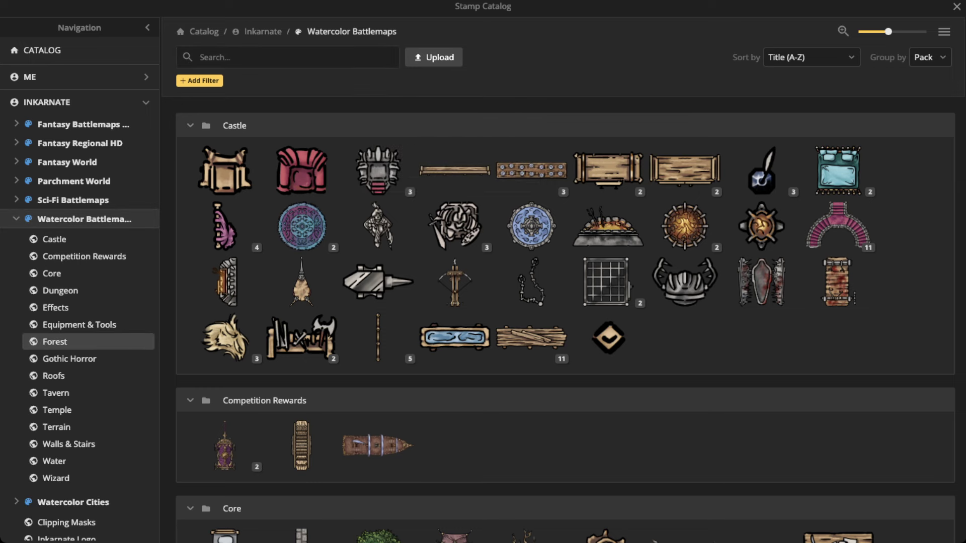
pyautogui.click(55, 341)
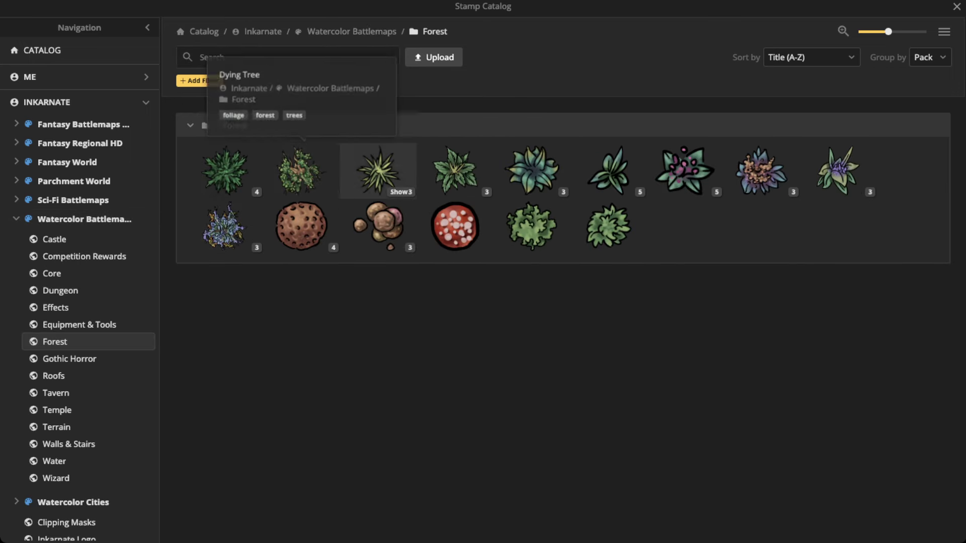
pyautogui.click(532, 226)
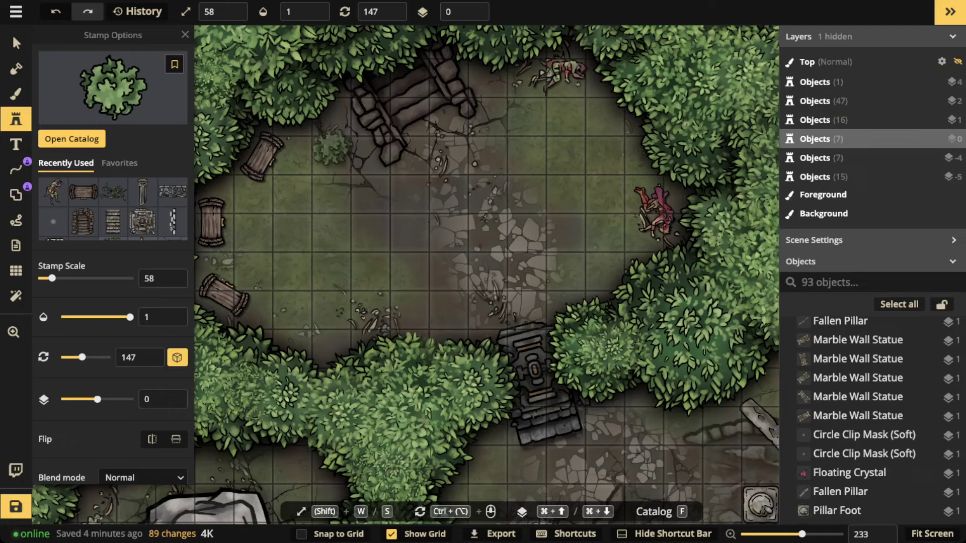
# - Set the Bush stamp to layer -4 and darken it to brightness 51
pyautogui.scroll(3, 332, 148)
pyautogui.click(473, 17)
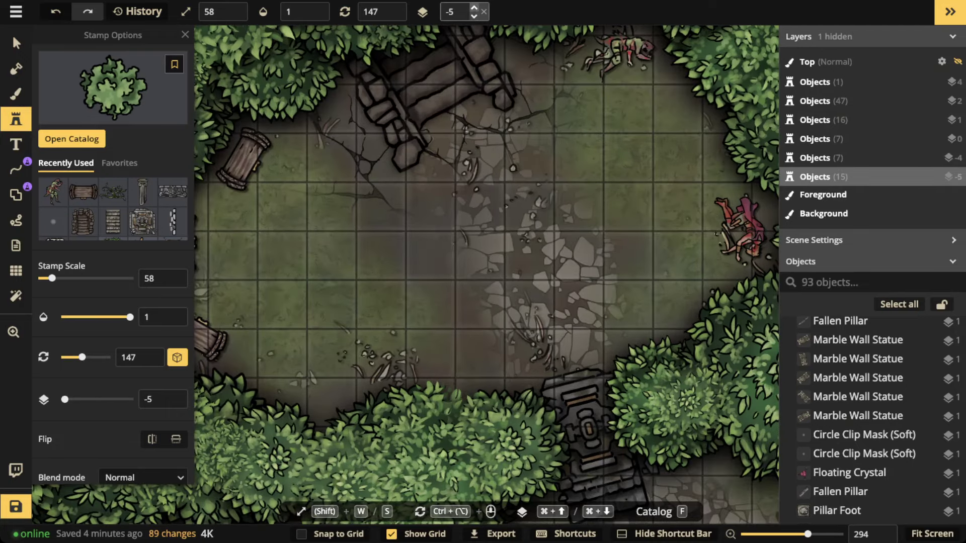
pyautogui.click(473, 7)
pyautogui.scroll(-5, 113, 261)
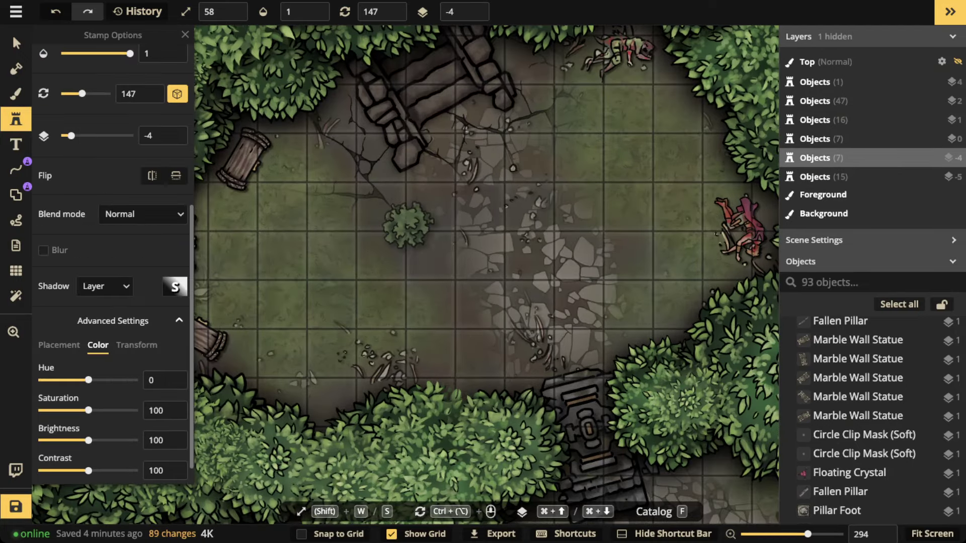
pyautogui.click(71, 441)
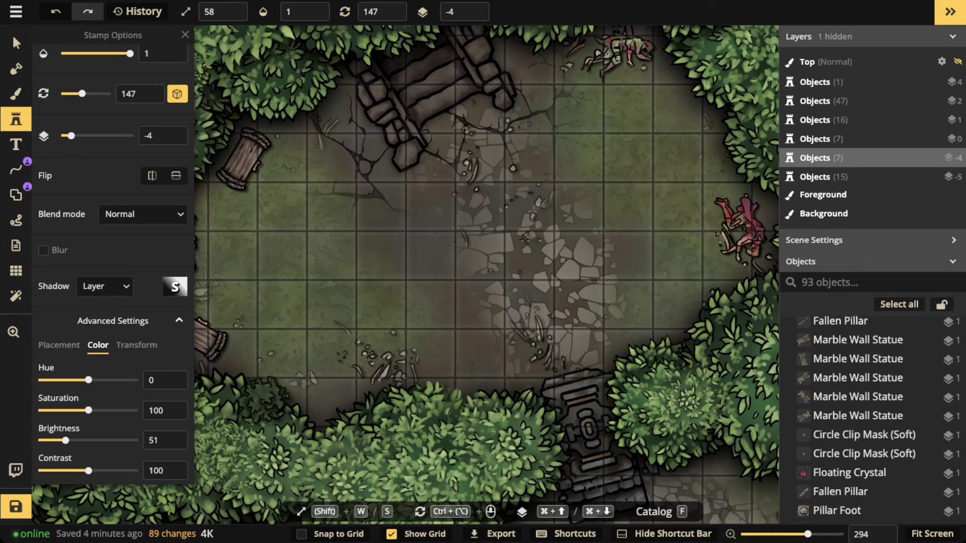
# - Place six dark bushes in the northwestern clearing: two along the southern edge, three in the northeast and one beside the chests
pyautogui.click(263, 389)
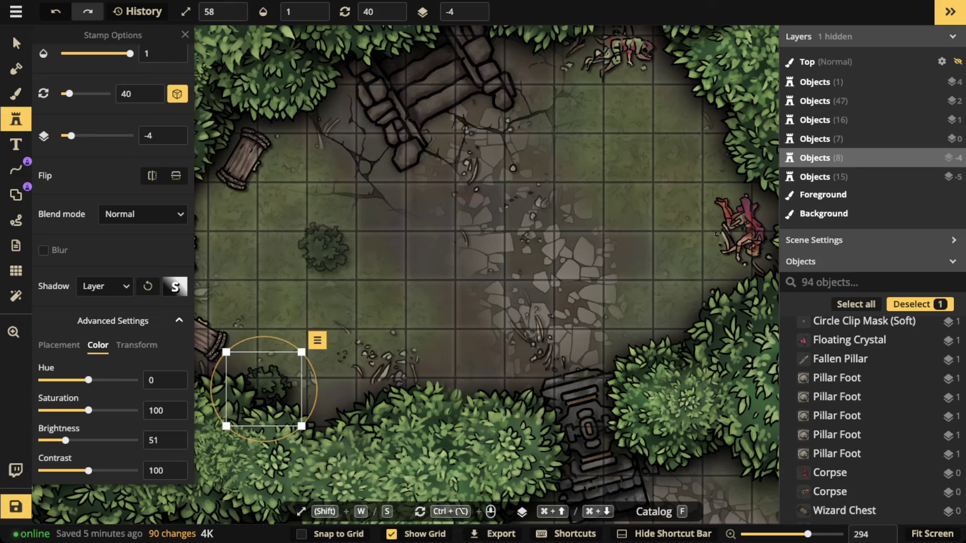
pyautogui.click(332, 386)
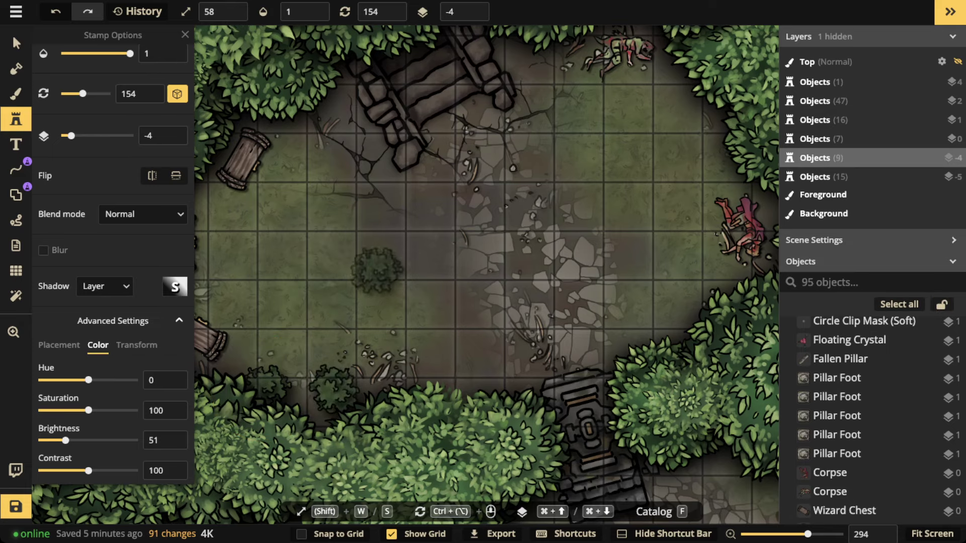
pyautogui.click(619, 98)
pyautogui.click(665, 124)
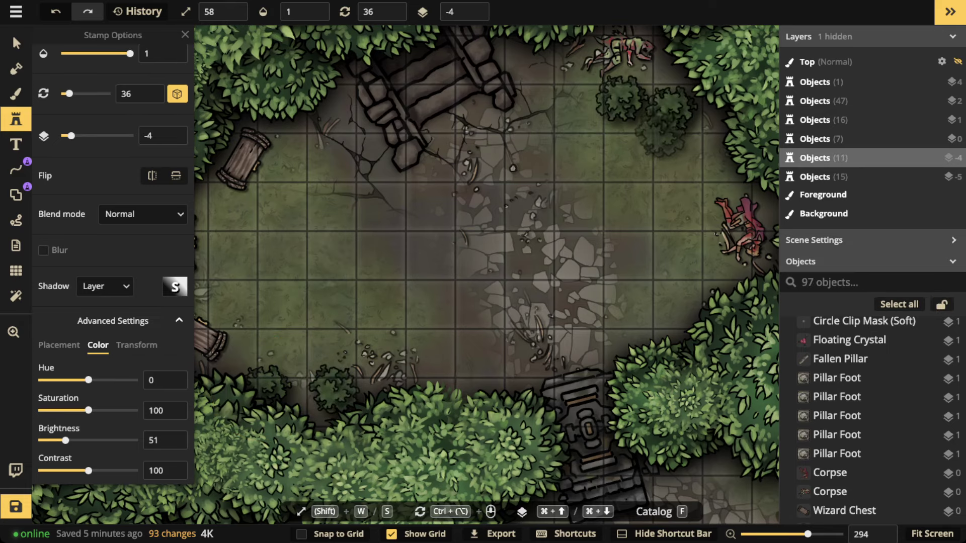
pyautogui.click(661, 141)
pyautogui.scroll(-1, 498, 148)
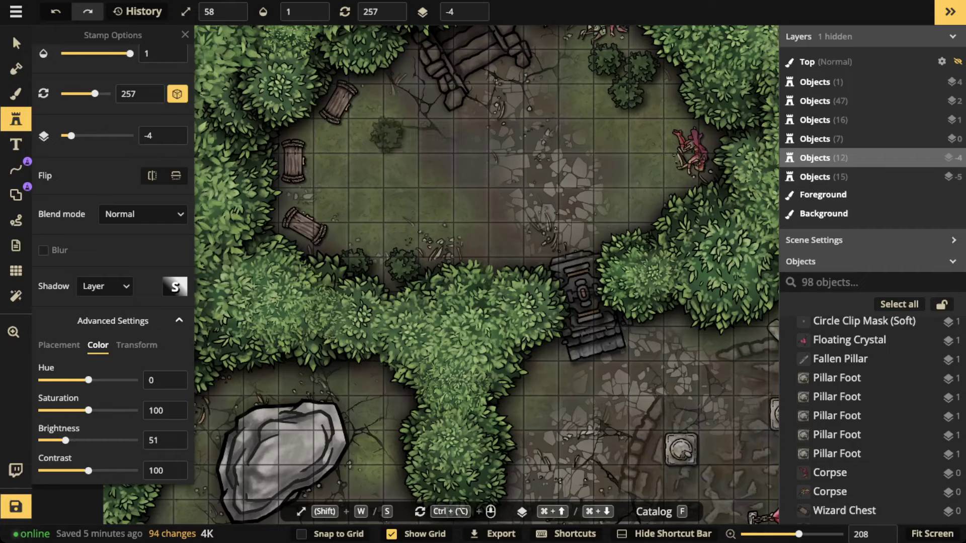
pyautogui.click(389, 132)
# - Place five bushes in the western boulder clearing: three clustered at its western edge, one below the northern foliage and one by the southwestern boulder
pyautogui.press('space')
pyautogui.moveTo(413, 392); pyautogui.dragTo(518, 132)
pyautogui.moveTo(359, 322); pyautogui.dragTo(431, 254)
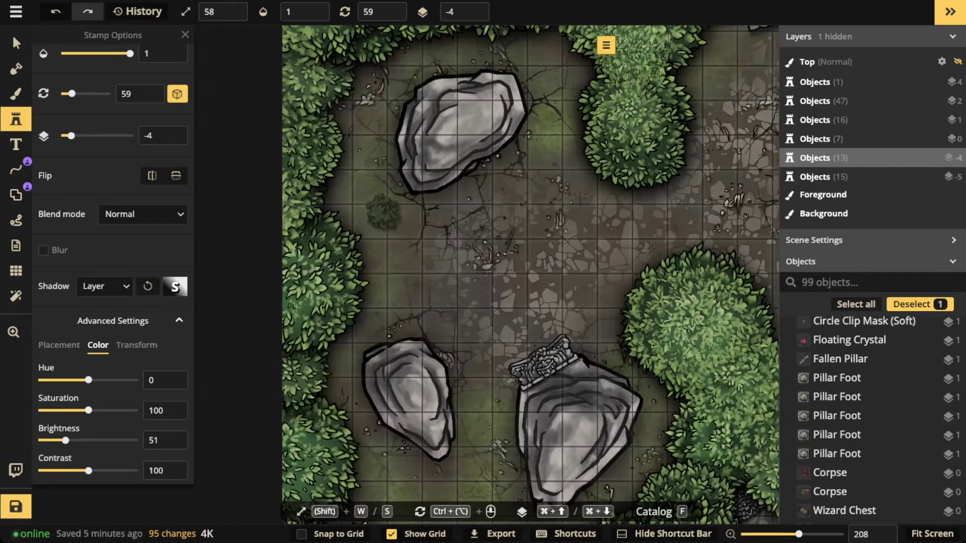
pyautogui.click(358, 208)
pyautogui.click(376, 218)
pyautogui.click(376, 229)
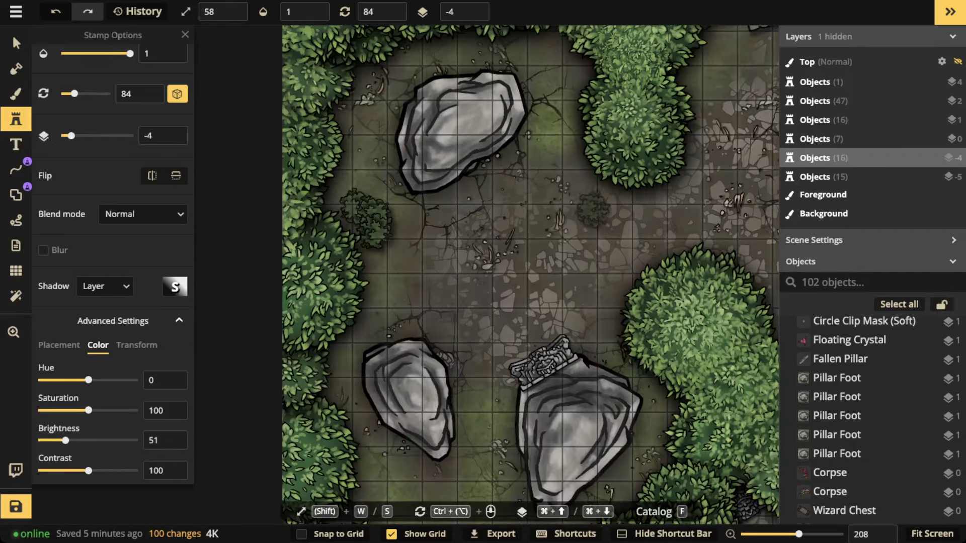
pyautogui.click(588, 200)
pyautogui.press('space')
pyautogui.moveTo(519, 284); pyautogui.dragTo(520, 184)
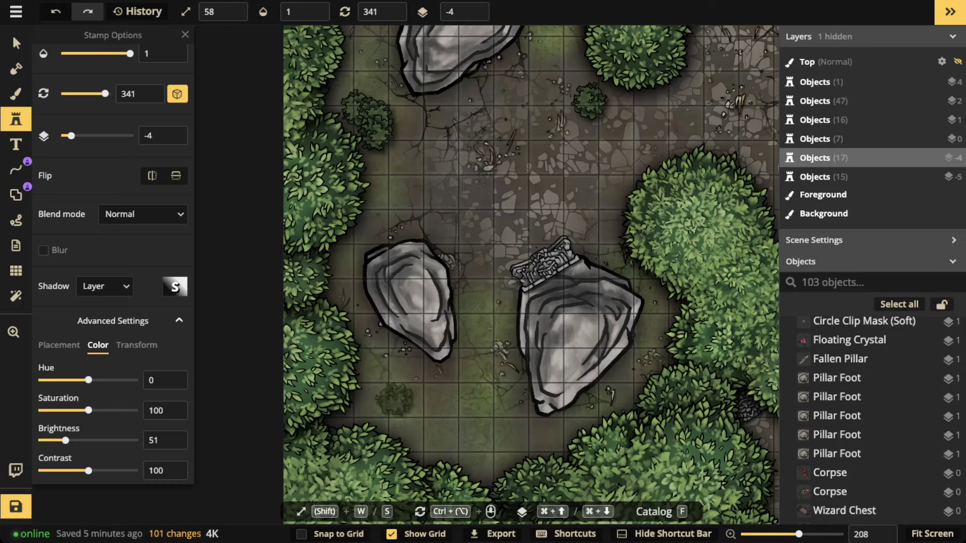
pyautogui.click(395, 401)
# - Try two bushes on layer -4 at the eastern side of the crystal circle, and undo them
pyautogui.press('space')
pyautogui.moveTo(704, 247); pyautogui.dragTo(272, 313)
pyautogui.press('space')
pyautogui.moveTo(704, 216); pyautogui.dragTo(515, 342)
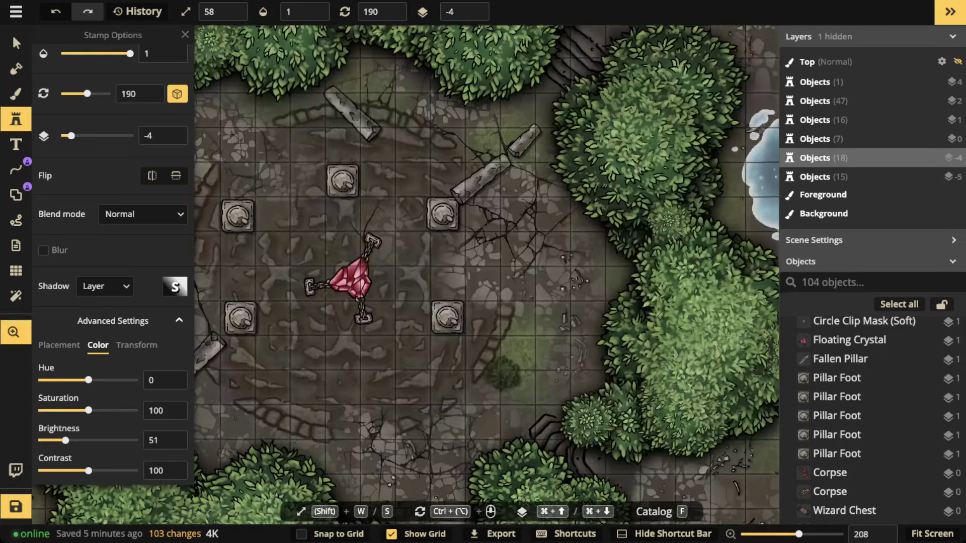
pyautogui.click(523, 310)
pyautogui.click(519, 328)
pyautogui.press('super+z')
pyautogui.press('super+z')
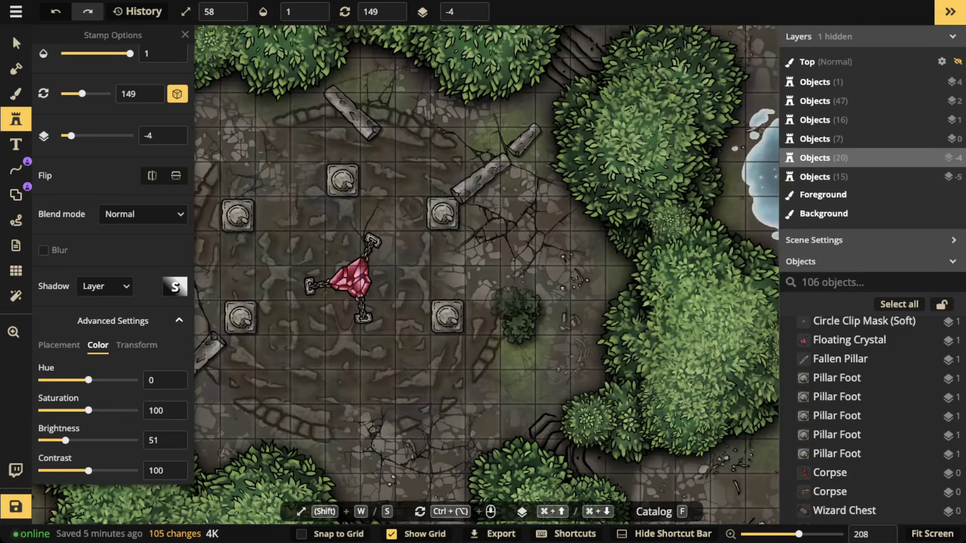
# - Raise the Bush stamp to layer 1 and place a row of three bushes along the southeastern rim of the crystal circle
pyautogui.press('super+Up')
pyautogui.press('super+Up')
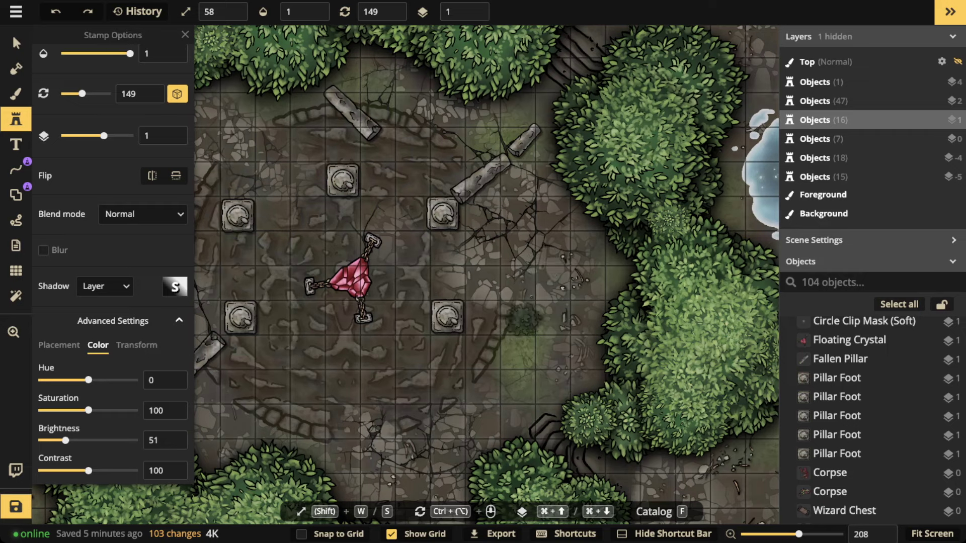
pyautogui.click(521, 318)
pyautogui.click(510, 346)
pyautogui.click(495, 369)
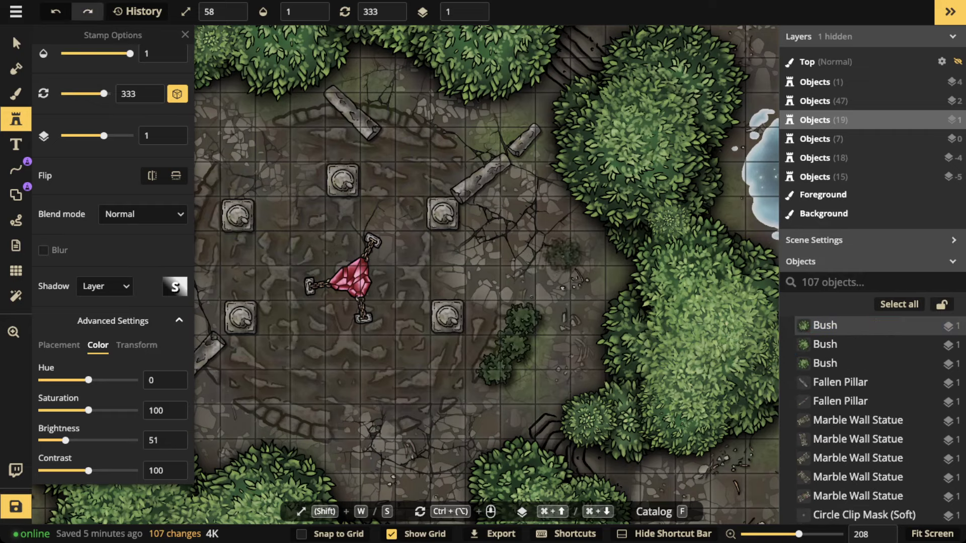
# - Place two single bushes on layer 1, one of them east of the lower pool in the eastern clearing
pyautogui.press('space')
pyautogui.moveTo(543, 187); pyautogui.dragTo(605, 263)
pyautogui.click(474, 180)
pyautogui.press('space')
pyautogui.moveTo(474, 180); pyautogui.dragTo(440, 96)
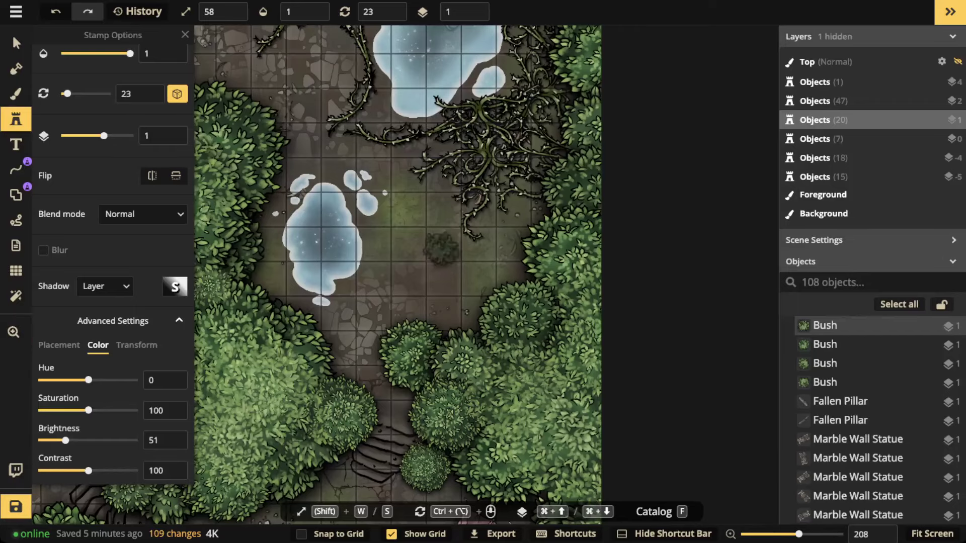
pyautogui.click(442, 246)
# - Place a cluster of three bushes west of the white tent and one bush at the southern edge of the campsite clearing
pyautogui.press('space')
pyautogui.moveTo(368, 336); pyautogui.dragTo(467, 27)
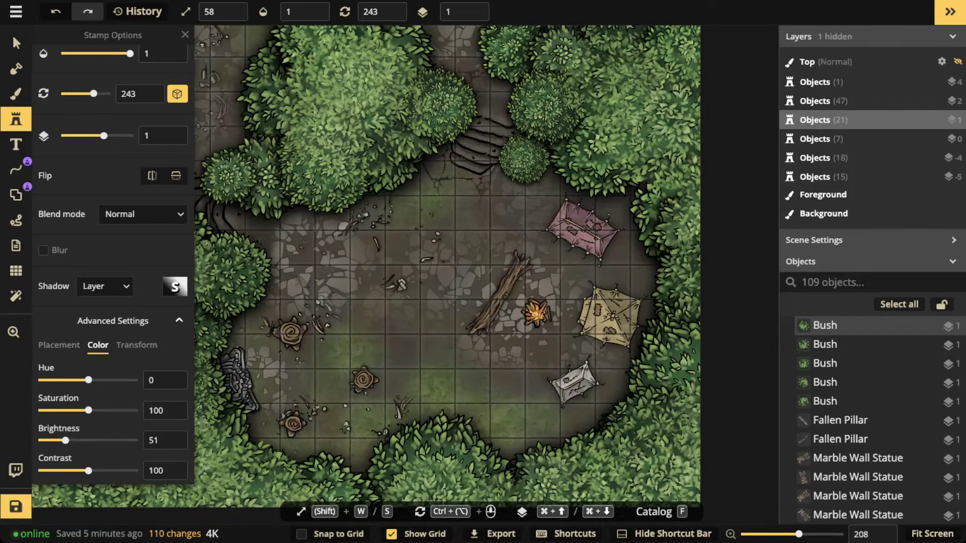
pyautogui.click(472, 388)
pyautogui.click(492, 396)
pyautogui.click(476, 407)
pyautogui.click(542, 433)
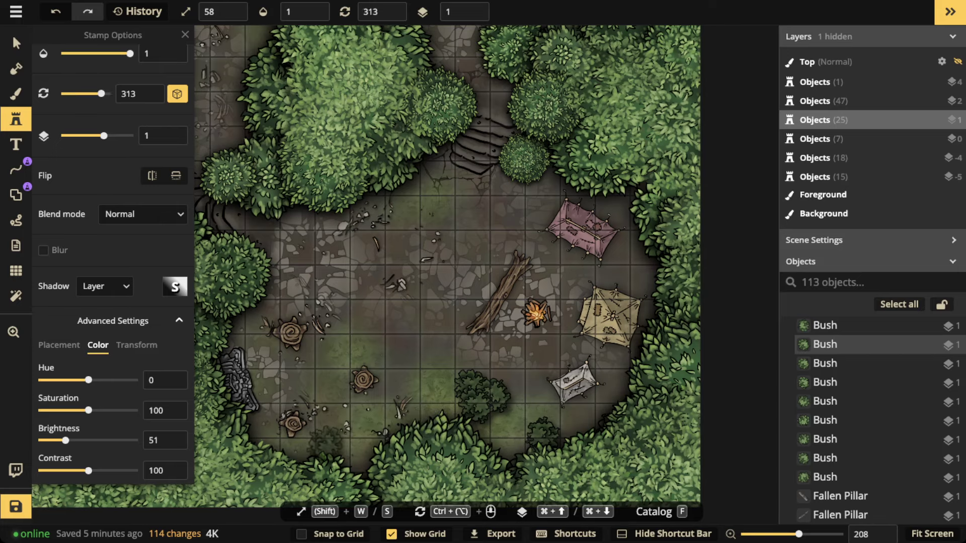
# - Place one bush at the southwestern edge of the campsite and two bushes southwest of the northern stairs, beside the crystal circle
pyautogui.click(326, 441)
pyautogui.press('space')
pyautogui.moveTo(261, 252); pyautogui.dragTo(784, 184)
pyautogui.moveTo(352, 176); pyautogui.dragTo(523, 411)
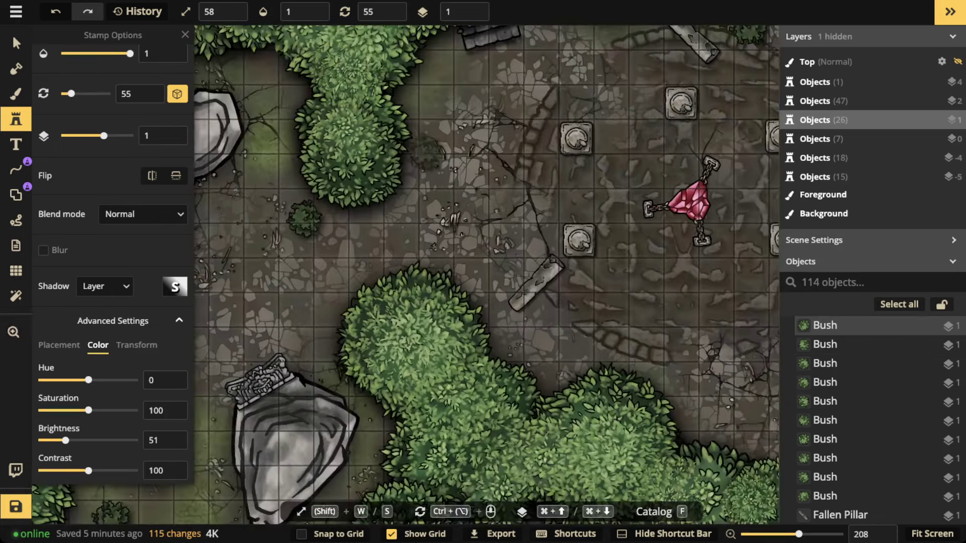
pyautogui.click(417, 93)
pyautogui.click(437, 62)
# - Reduce the Bush stamp scale to 28 and place three small bushes around the bush north of the crystal circle
pyautogui.press('space')
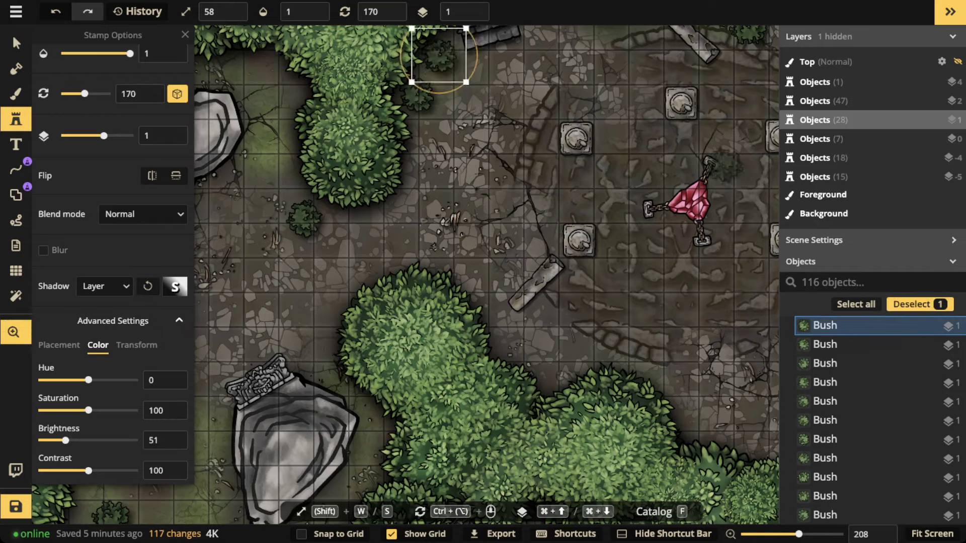
pyautogui.moveTo(726, 166); pyautogui.dragTo(433, 235)
pyautogui.press('s')
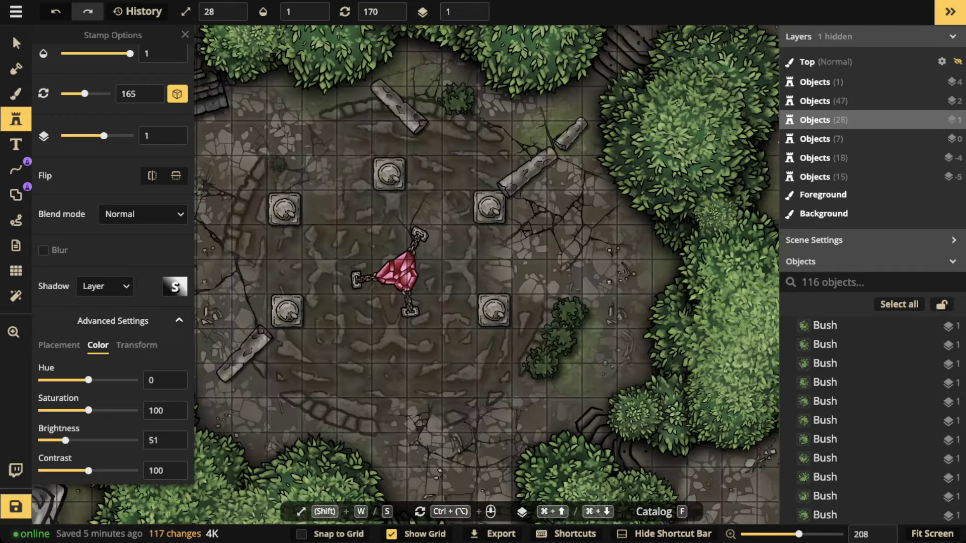
pyautogui.press('space')
pyautogui.moveTo(436, 64); pyautogui.dragTo(396, 117)
pyautogui.click(409, 120)
pyautogui.click(385, 115)
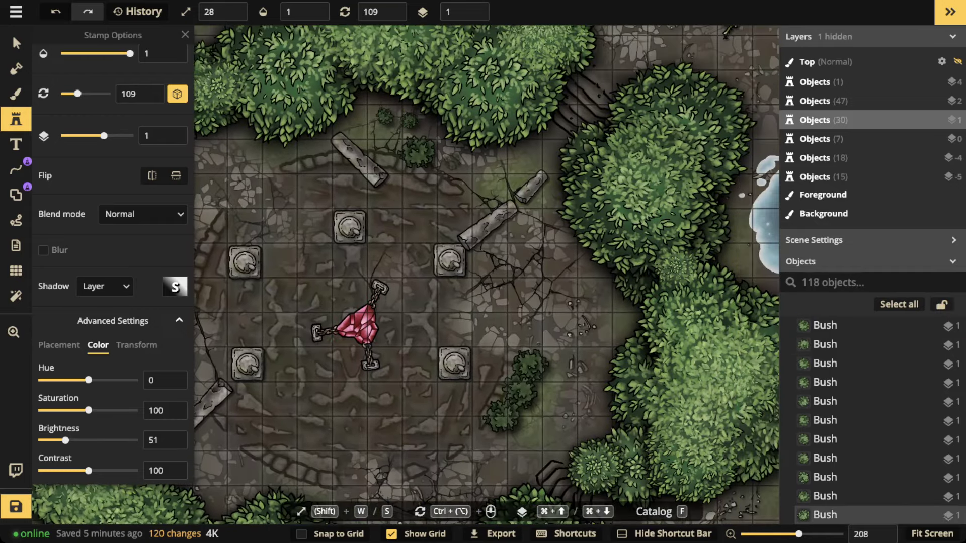
pyautogui.click(456, 162)
# - Place three small bushes around the row of bushes on the crystal circle's southeastern rim
pyautogui.click(557, 340)
pyautogui.click(552, 390)
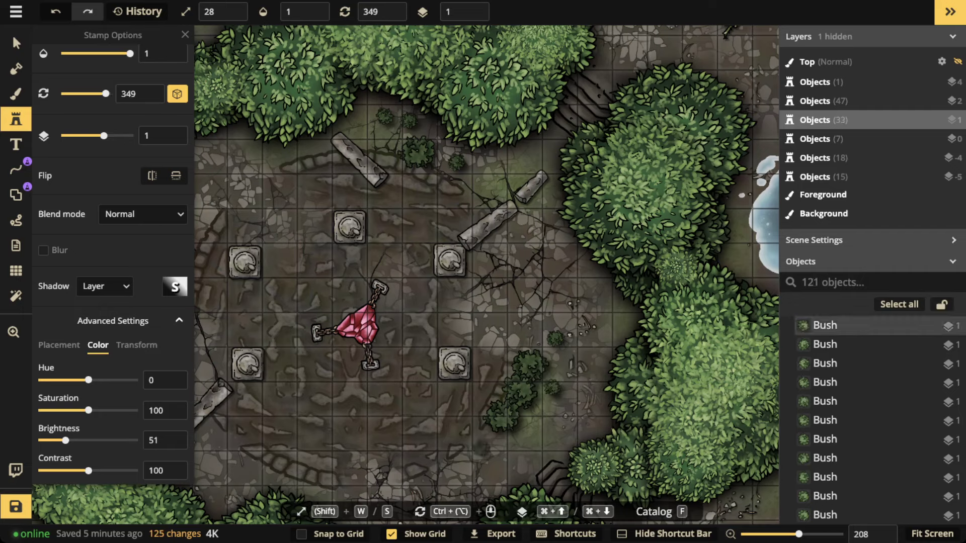
pyautogui.click(480, 445)
# - Place four small bushes around the bush east of the lower pool, and undo the last one
pyautogui.press('space')
pyautogui.moveTo(579, 252); pyautogui.dragTo(433, 391)
pyautogui.scroll(-2, 433, 391)
pyautogui.press('space')
pyautogui.moveTo(592, 217); pyautogui.dragTo(457, 141)
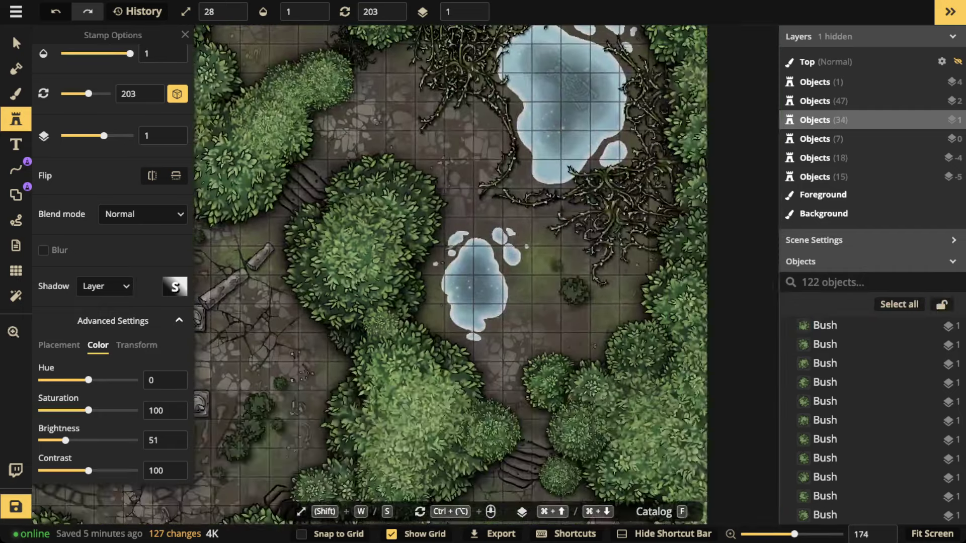
pyautogui.click(566, 271)
pyautogui.click(578, 265)
pyautogui.click(622, 304)
pyautogui.click(572, 335)
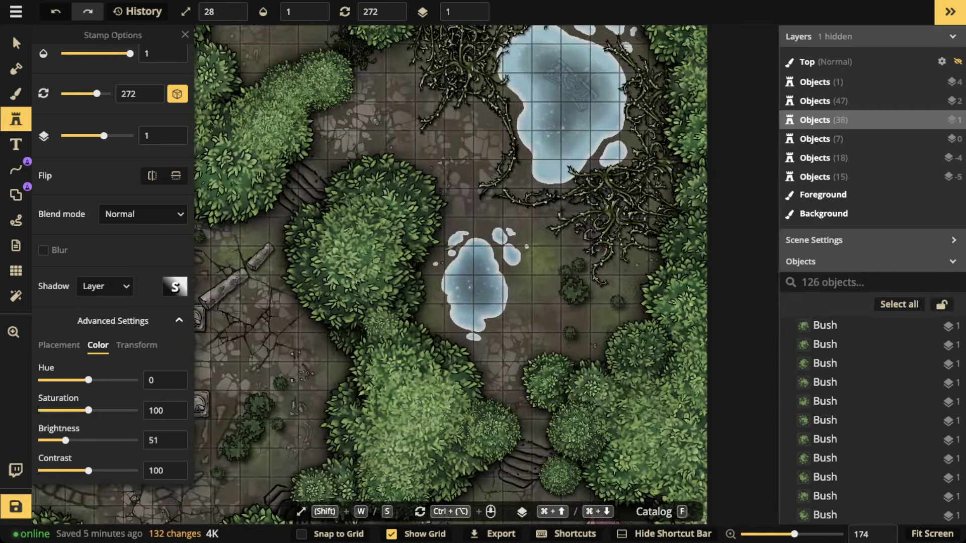
pyautogui.press('space')
pyautogui.moveTo(410, 335); pyautogui.dragTo(481, 216)
pyautogui.press('super+z')
# - Place four small bushes in the campsite, beside the cluster west of the white tent and the bush on the southwestern edge
pyautogui.scroll(-4, 620, 305)
pyautogui.hscroll(-2, 620, 304)
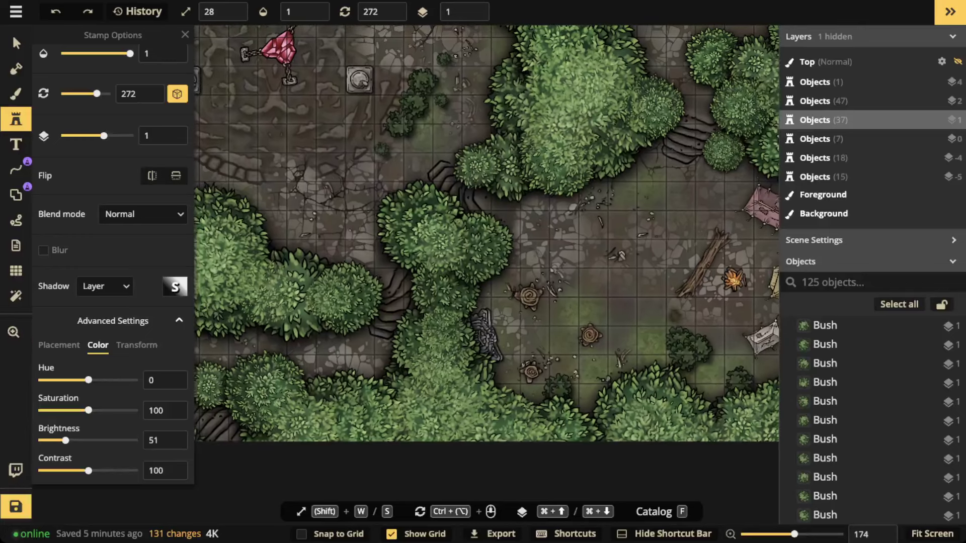
pyautogui.click(654, 348)
pyautogui.click(699, 322)
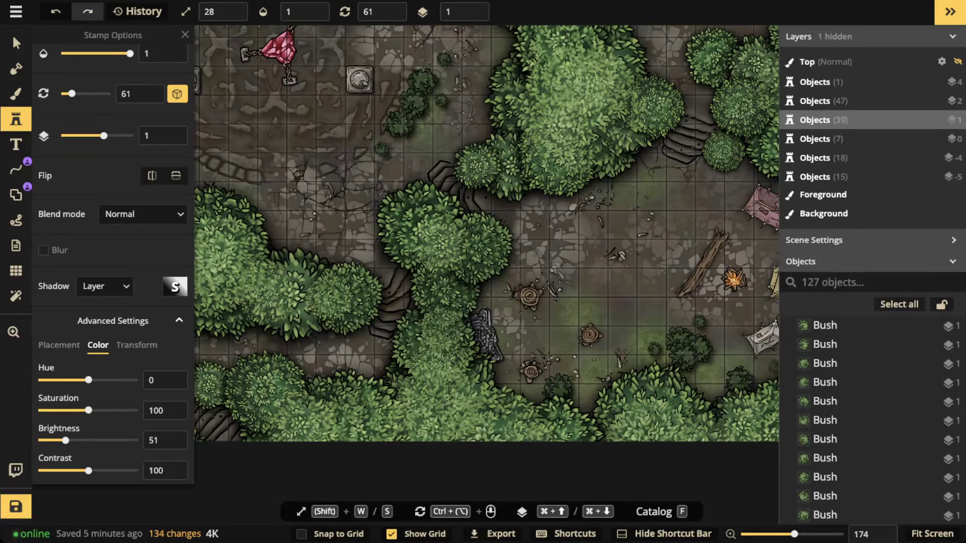
pyautogui.click(381, 148)
pyautogui.press('space')
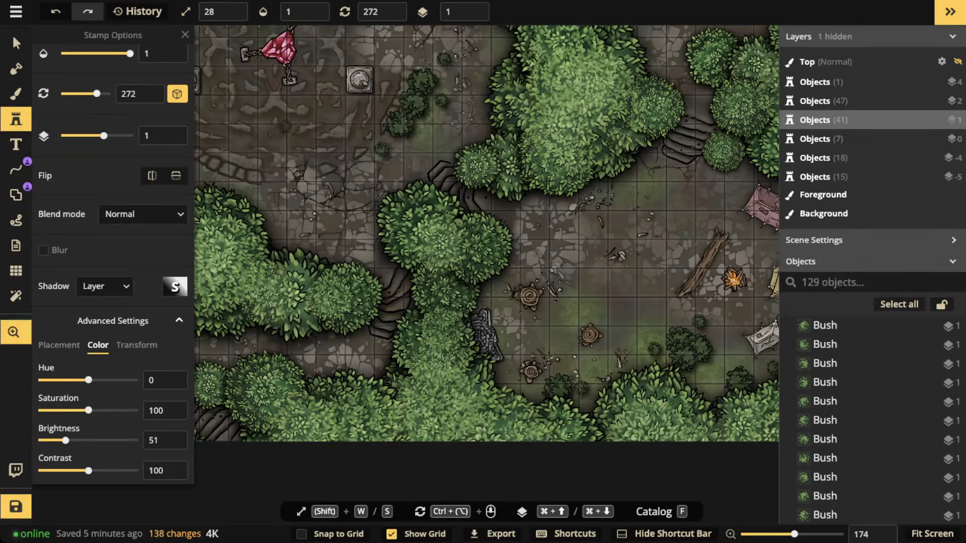
# - Place five small bushes in the western clearing, around the bush at its entrance, at its western edge and northeast of the northern boulder
pyautogui.moveTo(381, 149); pyautogui.dragTo(681, 116)
pyautogui.press('space')
pyautogui.moveTo(450, 115); pyautogui.dragTo(647, 259)
pyautogui.scroll(2, 494, 211)
pyautogui.hscroll(-2, 494, 211)
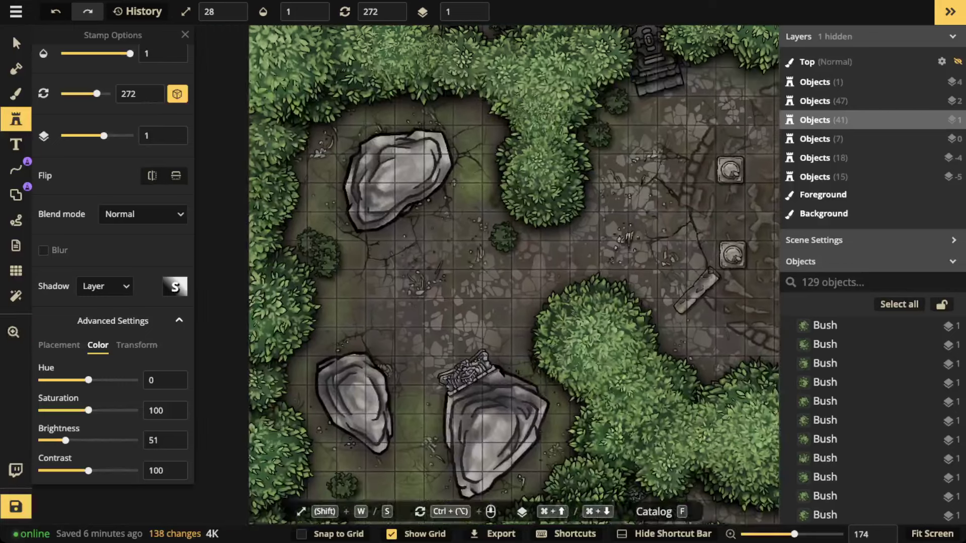
pyautogui.click(494, 212)
pyautogui.click(534, 238)
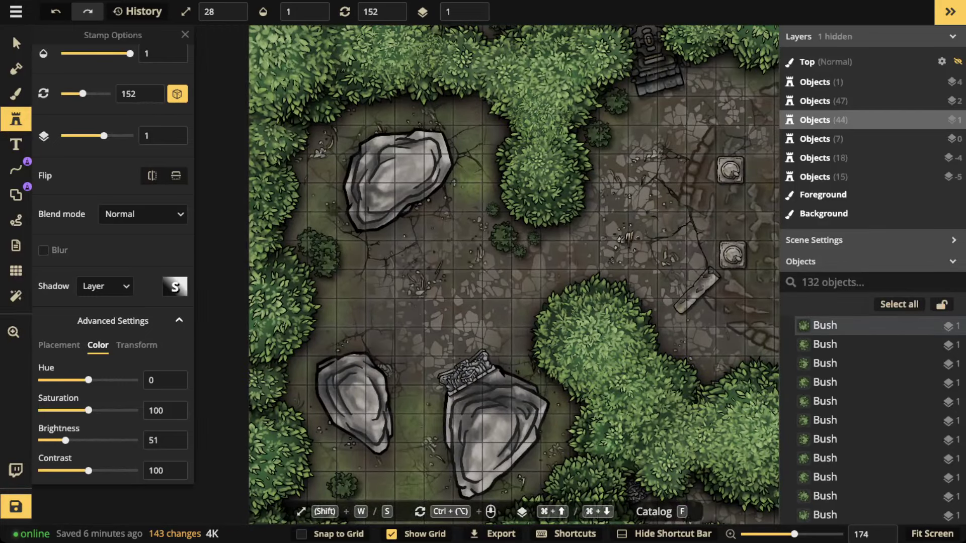
pyautogui.click(328, 227)
pyautogui.click(328, 227)
# - Place four small bushes around the bush in the southwestern corner of the western clearing
pyautogui.press('space')
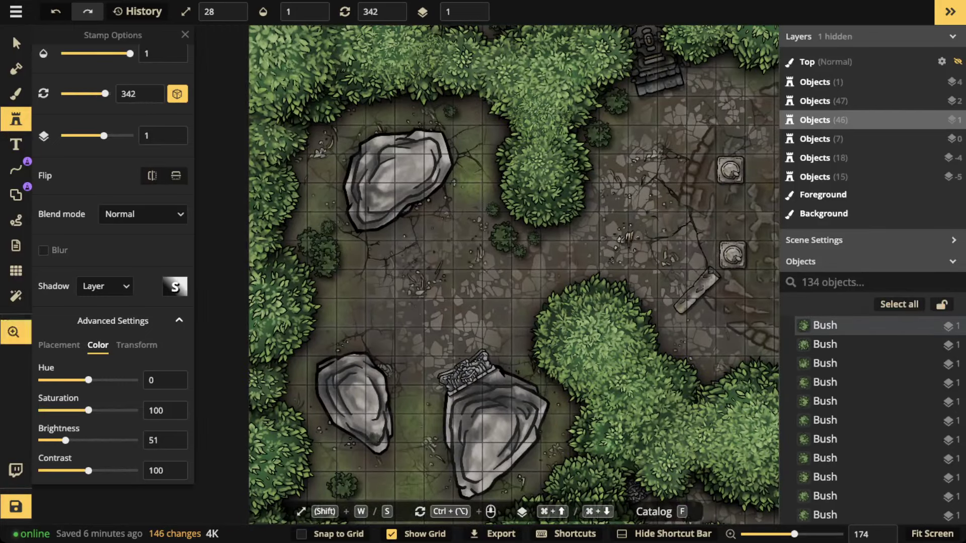
pyautogui.moveTo(365, 503); pyautogui.dragTo(361, 372)
pyautogui.click(360, 372)
pyautogui.click(349, 379)
pyautogui.click(371, 384)
pyautogui.click(325, 327)
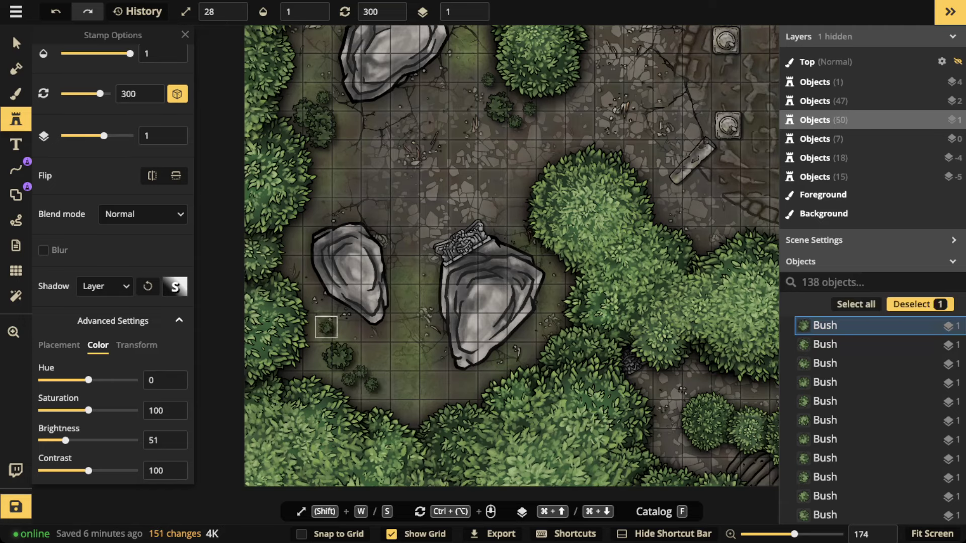
# - Place three small bushes beside the bush pair southwest of the northern stairs, with the last one at scale 24
pyautogui.press('space')
pyautogui.moveTo(644, 32); pyautogui.dragTo(320, 277)
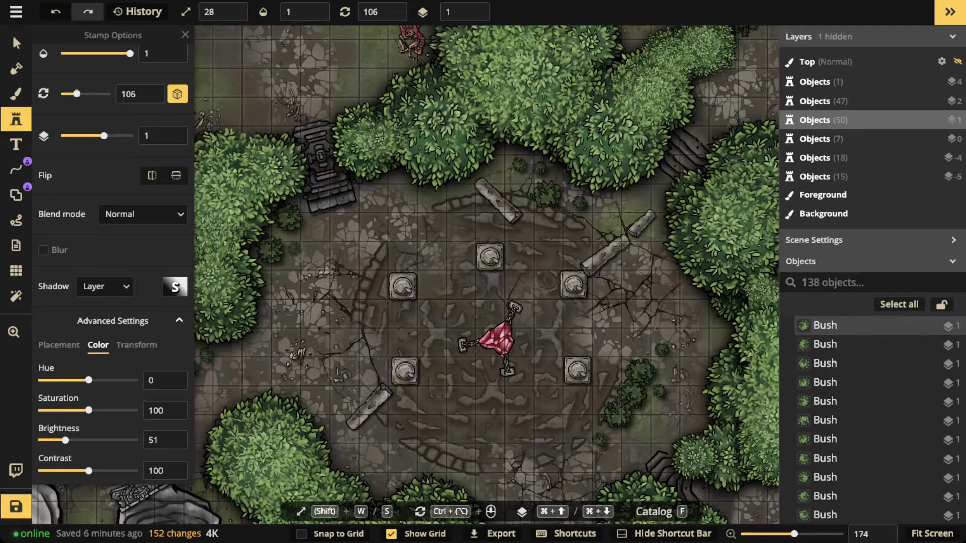
pyautogui.click(293, 245)
pyautogui.click(281, 276)
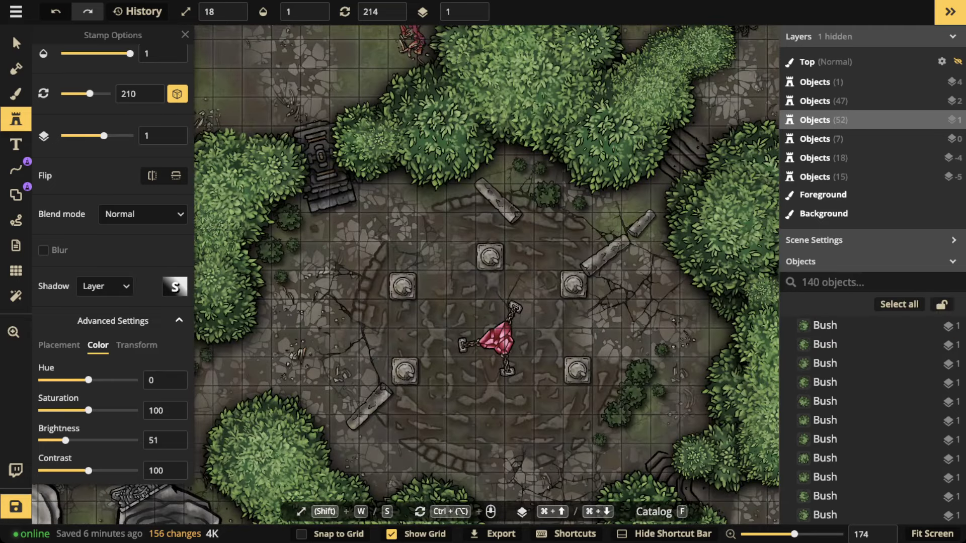
pyautogui.click(314, 226)
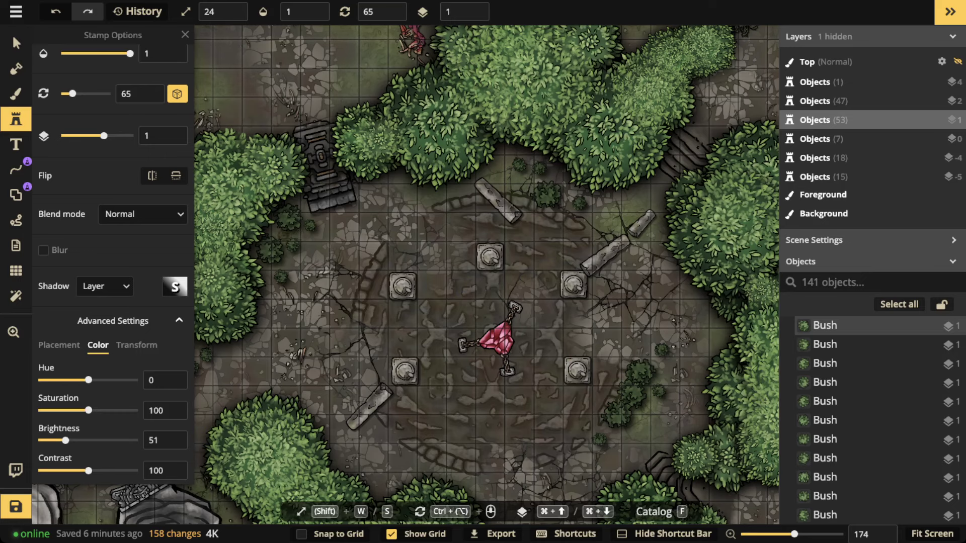
# - Close the stamp options, set the Bush scale to 20 and scatter tiny bushes along the crystal circle clearing's western side
pyautogui.click(185, 35)
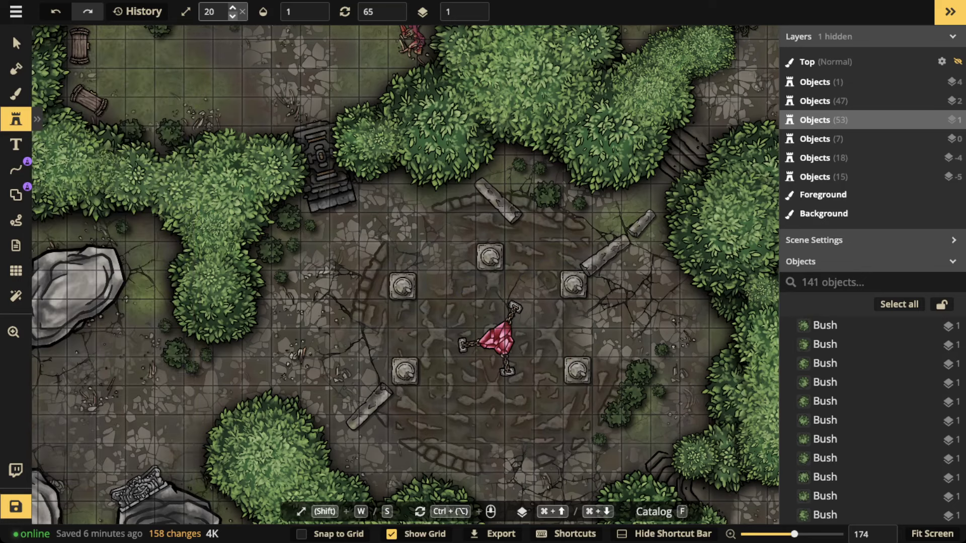
pyautogui.click(277, 230)
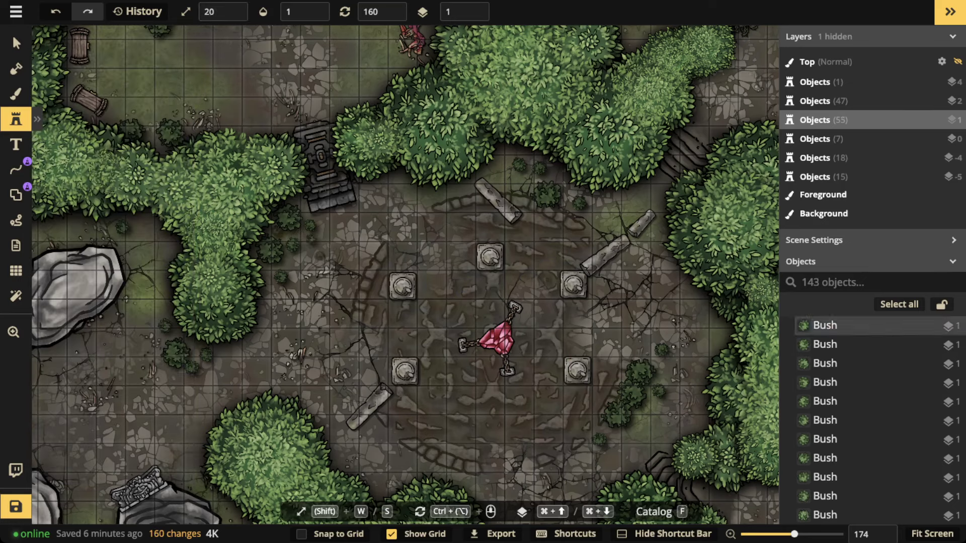
pyautogui.click(353, 212)
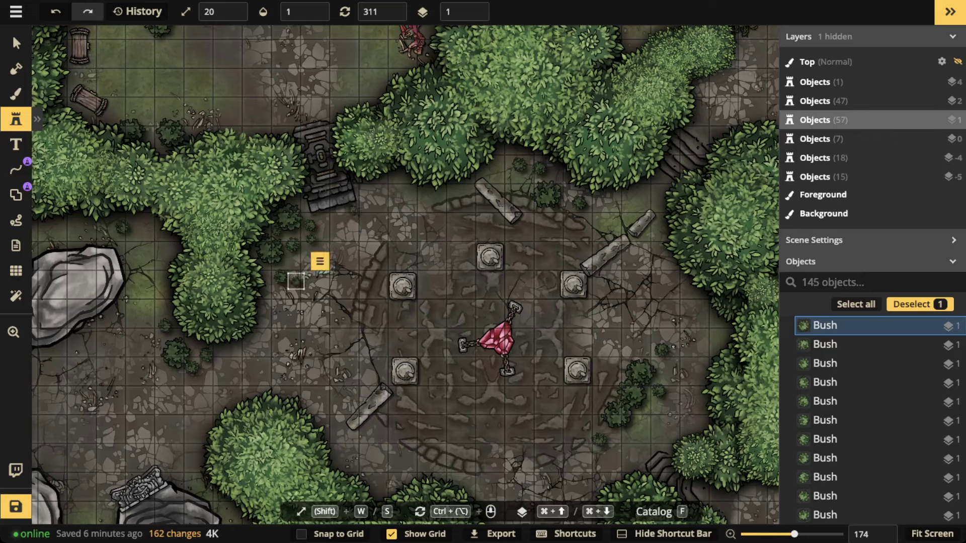
pyautogui.click(320, 262)
pyautogui.click(232, 351)
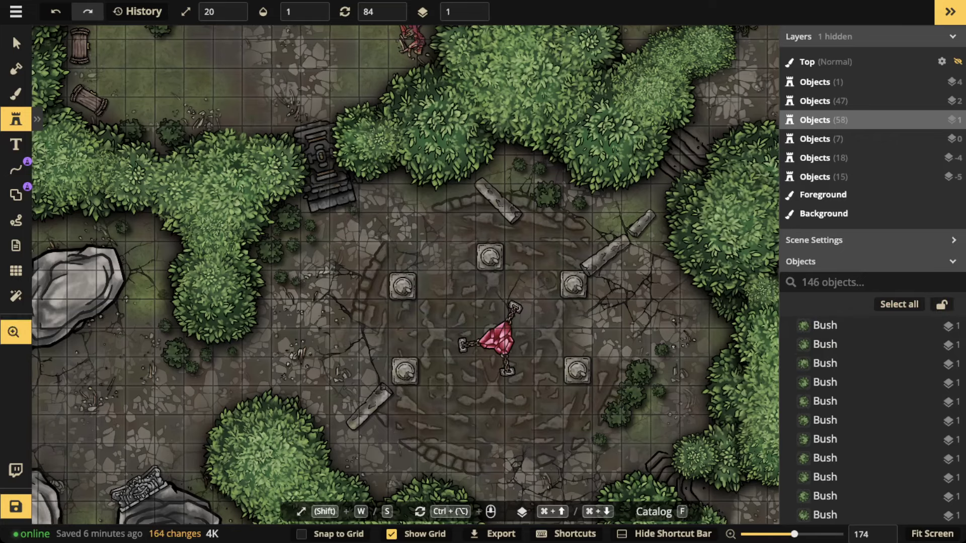
# - Scatter scale-20 bushes through the western clearing, along its northeastern and western edges and at its southern end below the boulders
pyautogui.moveTo(136, 241); pyautogui.dragTo(301, 233)
pyautogui.click(309, 214)
pyautogui.click(329, 239)
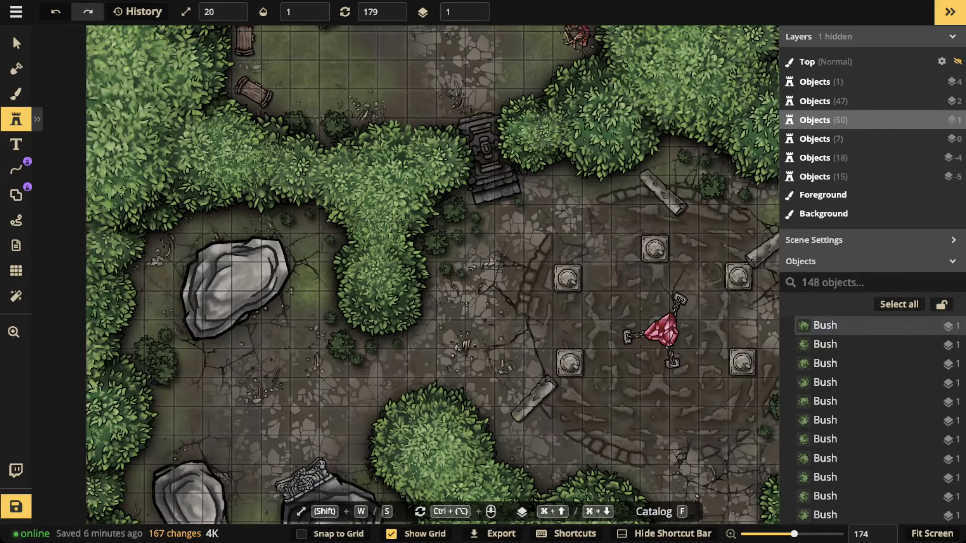
pyautogui.click(145, 322)
pyautogui.moveTo(145, 322); pyautogui.dragTo(107, 86)
pyautogui.moveTo(216, 377); pyautogui.dragTo(248, 296)
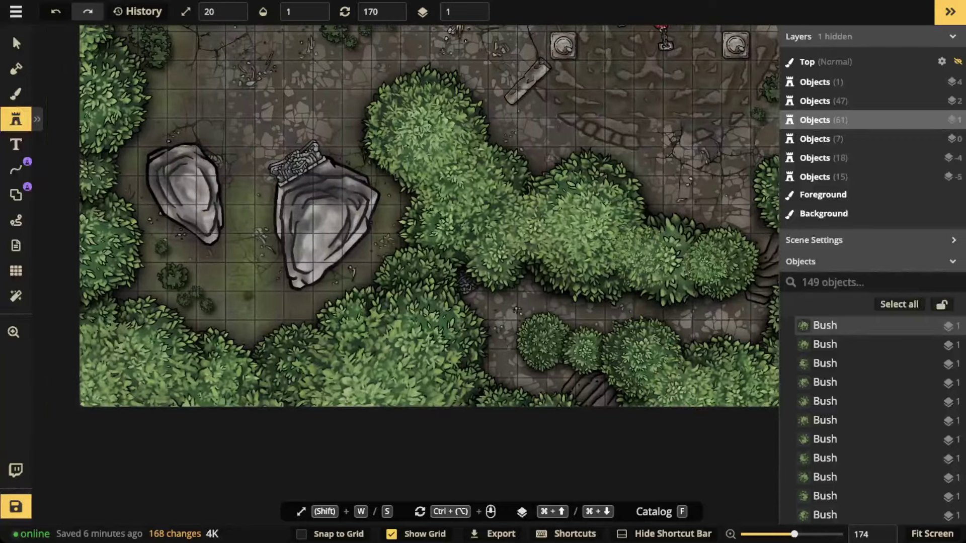
pyautogui.click(287, 314)
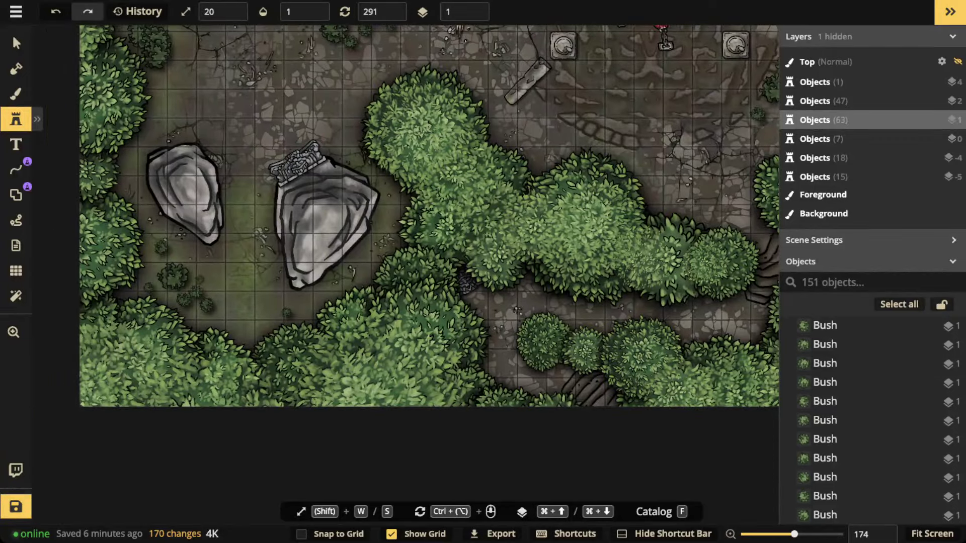
# - Place scale-20 bushes east of the crystal circle and around the lower pool in the eastern clearing
pyautogui.moveTo(765, 48); pyautogui.dragTo(434, 206)
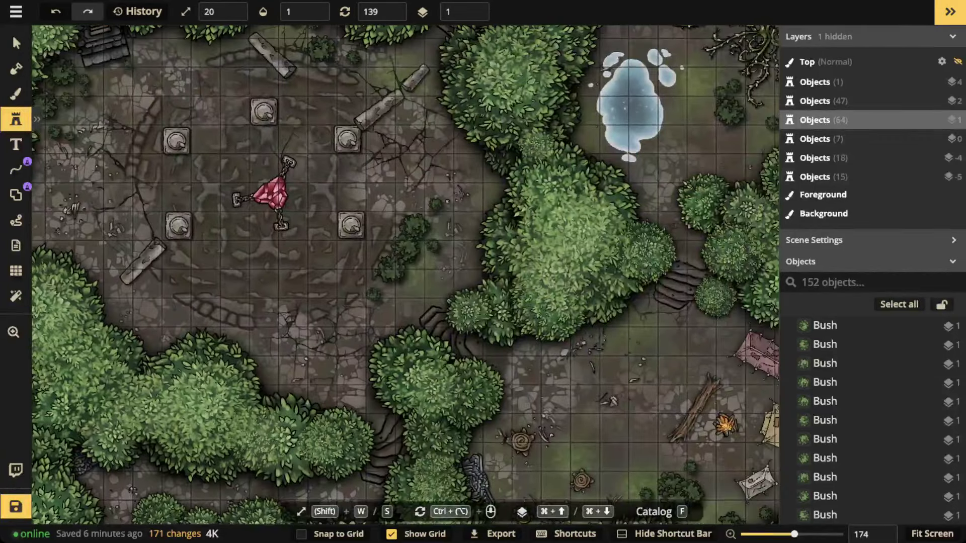
pyautogui.click(435, 170)
pyautogui.moveTo(552, 169); pyautogui.dragTo(409, 352)
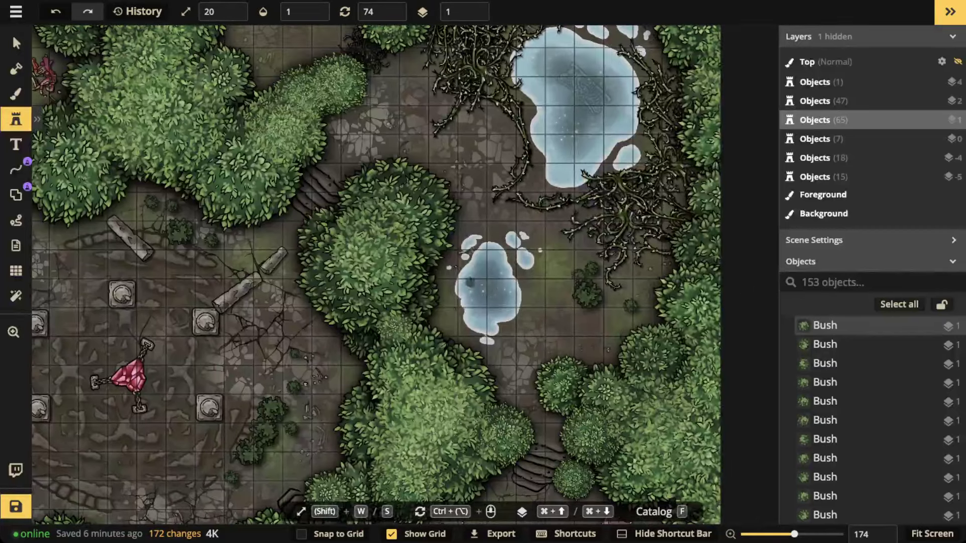
pyautogui.moveTo(551, 276); pyautogui.dragTo(486, 292)
pyautogui.click(522, 267)
pyautogui.click(586, 282)
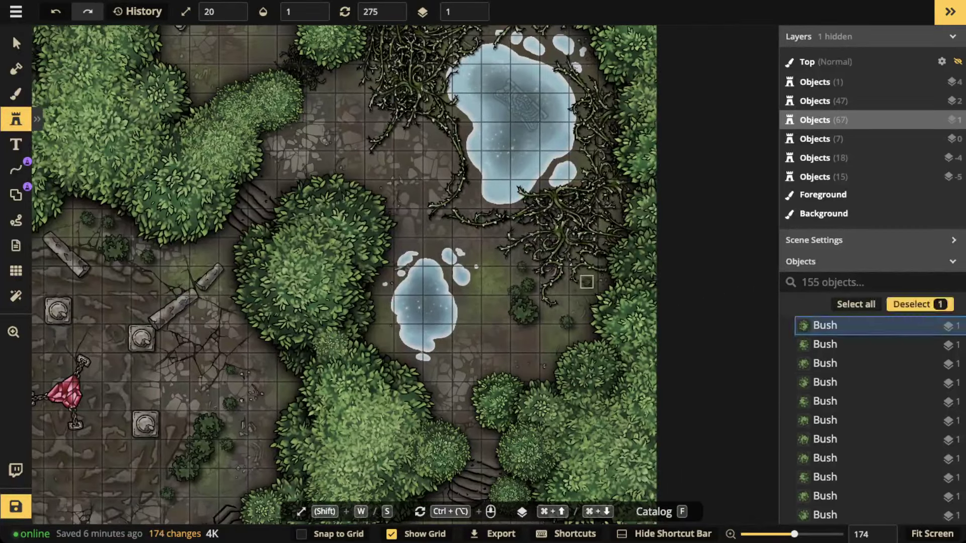
pyautogui.click(534, 365)
pyautogui.click(534, 363)
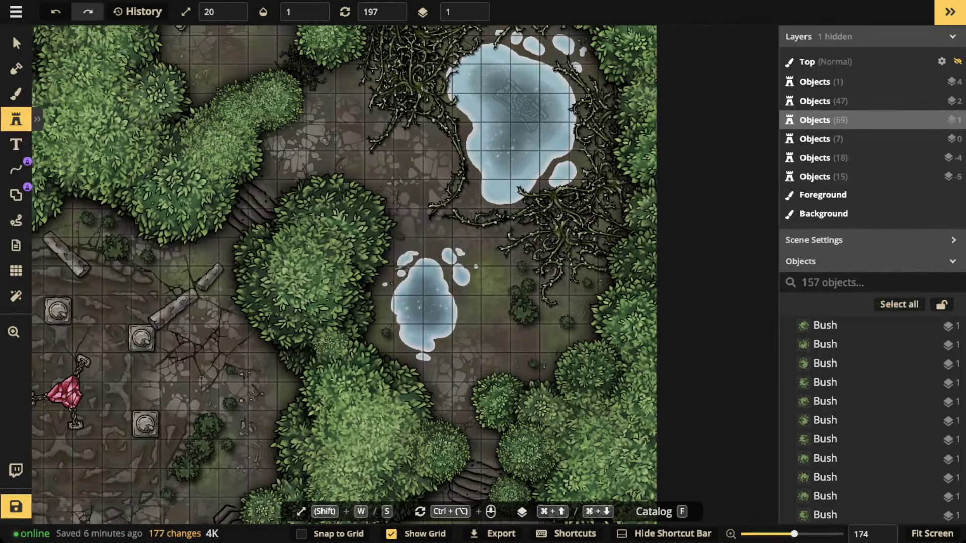
pyautogui.click(567, 322)
# - Scatter scale-20 bushes around the campsite, next to the three tents and along the western edge by the tree stumps
pyautogui.moveTo(568, 360); pyautogui.dragTo(586, 43)
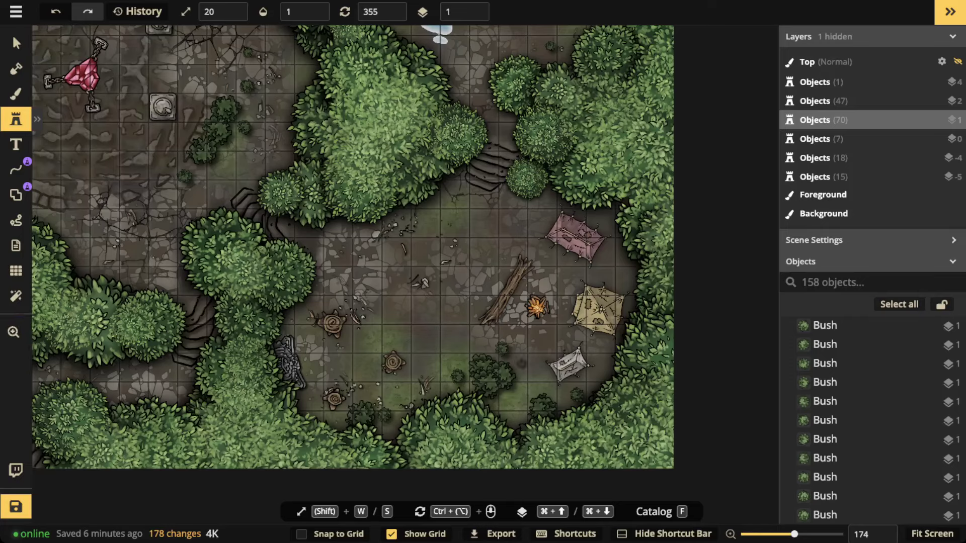
pyautogui.click(598, 367)
pyautogui.click(573, 337)
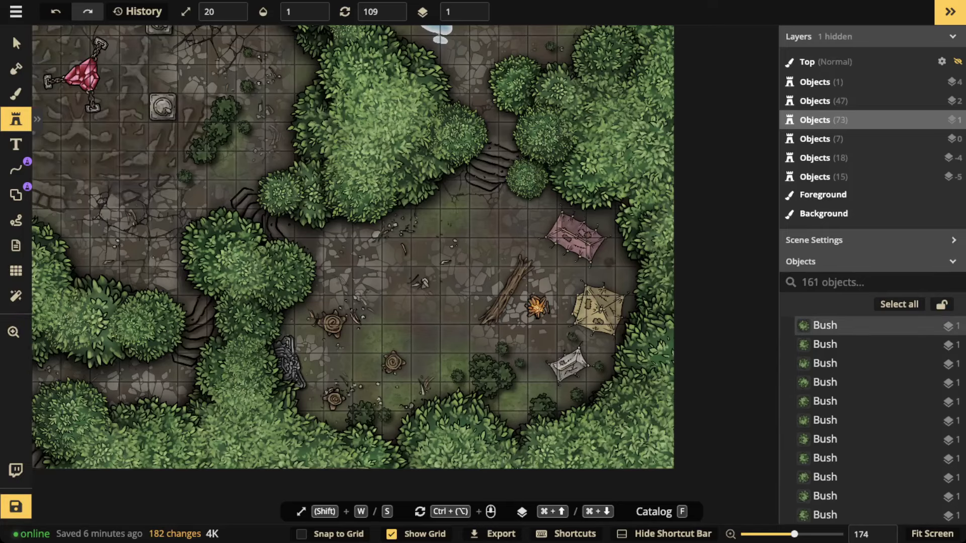
pyautogui.click(613, 262)
pyautogui.click(301, 321)
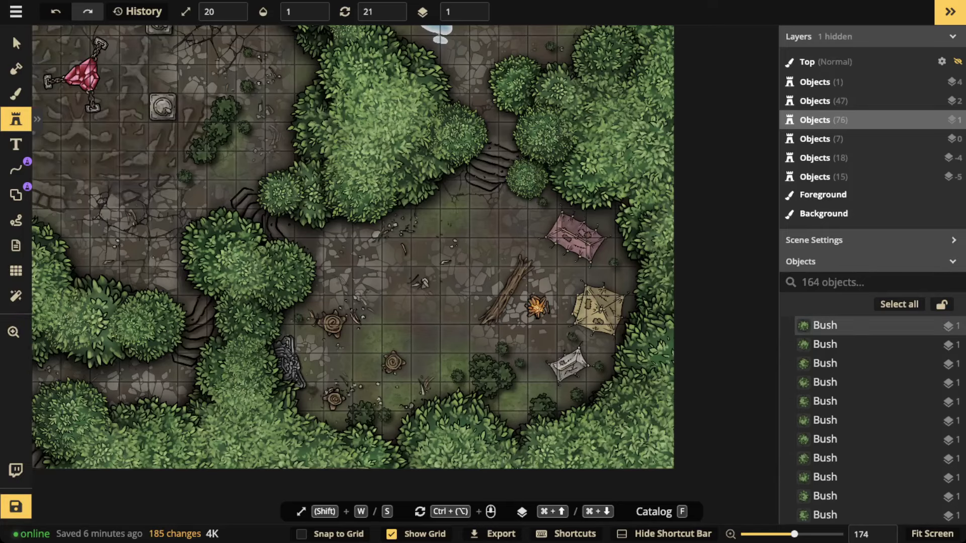
pyautogui.click(313, 401)
# - Place one more scale-20 bush southwest of the northern stairs and check the whole map
pyautogui.scroll(-3, 276, 342)
pyautogui.moveTo(276, 342); pyautogui.dragTo(795, 391)
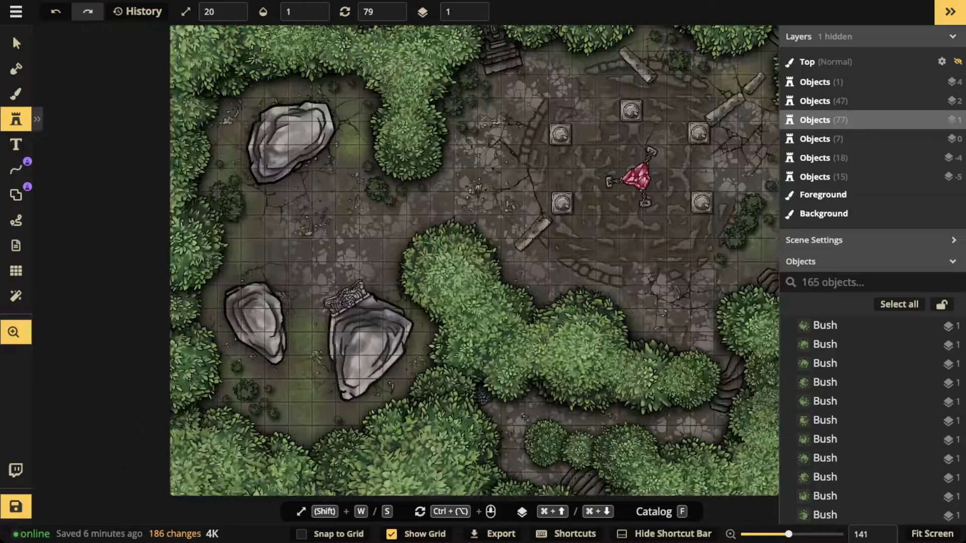
pyautogui.click(452, 100)
pyautogui.scroll(-4, 442, 106)
pyautogui.moveTo(442, 105); pyautogui.dragTo(262, 284)
pyautogui.scroll(-2, 259, 272)
pyautogui.scroll(-3, 252, 230)
pyautogui.moveTo(252, 230); pyautogui.dragTo(305, 161)
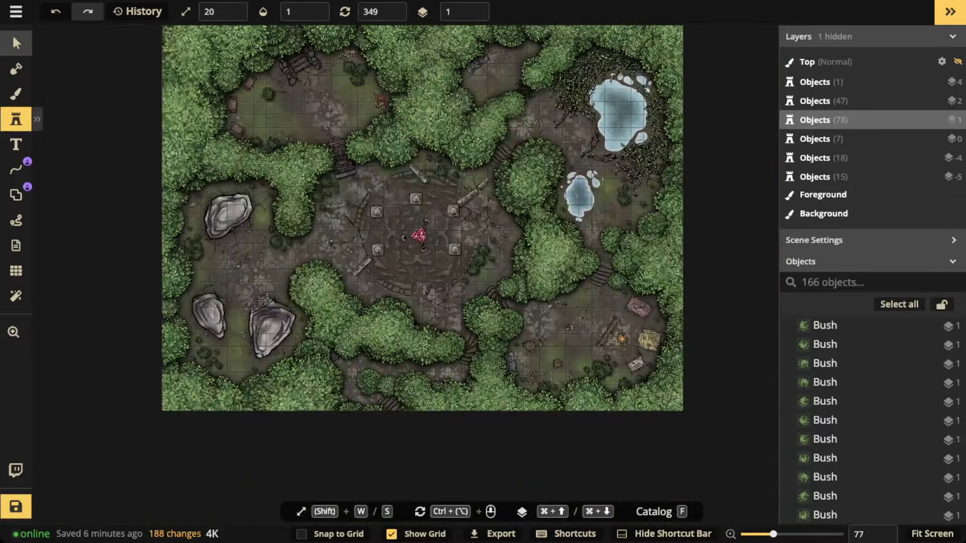
# - Choose the Colorful Bush stamp from the Watercolor Battlemaps Forest catalog and set its layer to 5
pyautogui.click(16, 43)
pyautogui.click(16, 120)
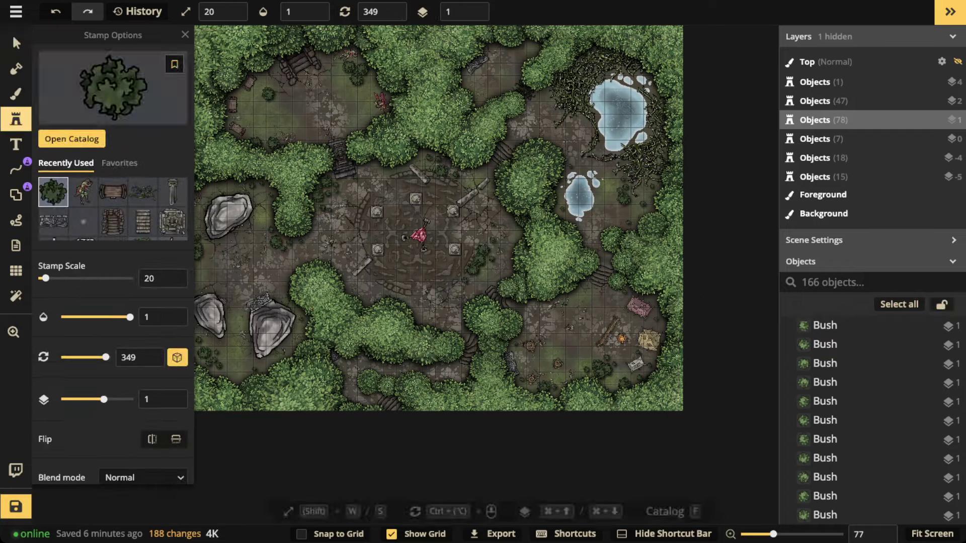
pyautogui.click(82, 141)
pyautogui.moveTo(684, 170)
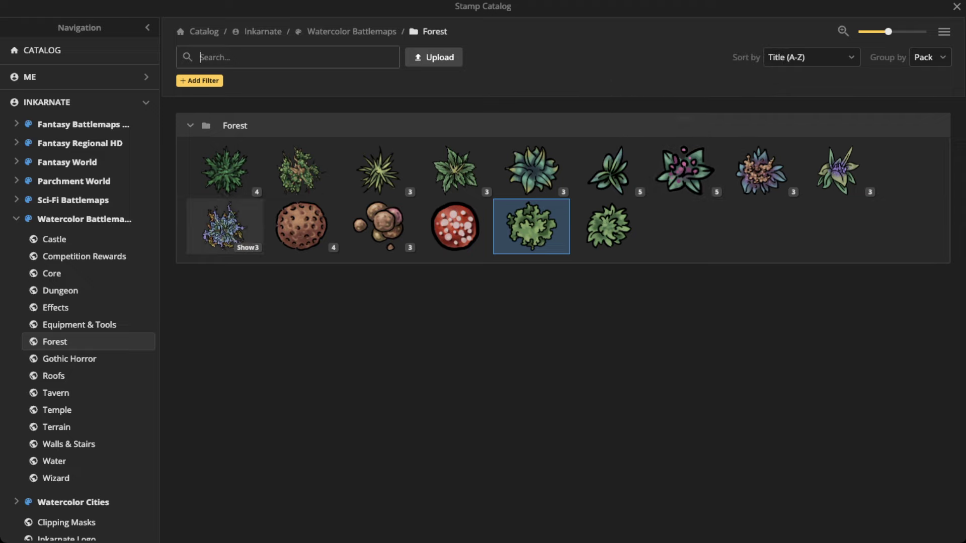
pyautogui.click(224, 226)
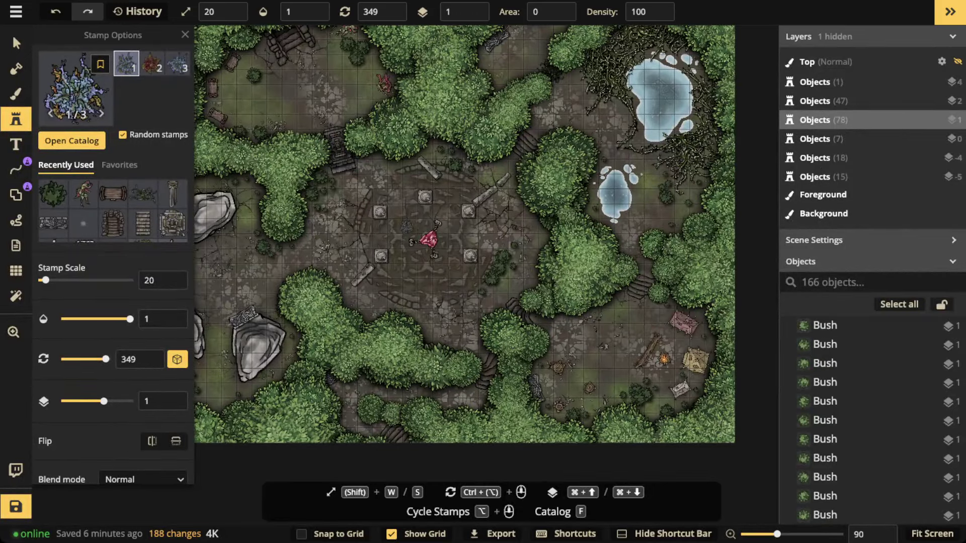
pyautogui.scroll(-1, 113, 252)
pyautogui.scroll(-1, 113, 252)
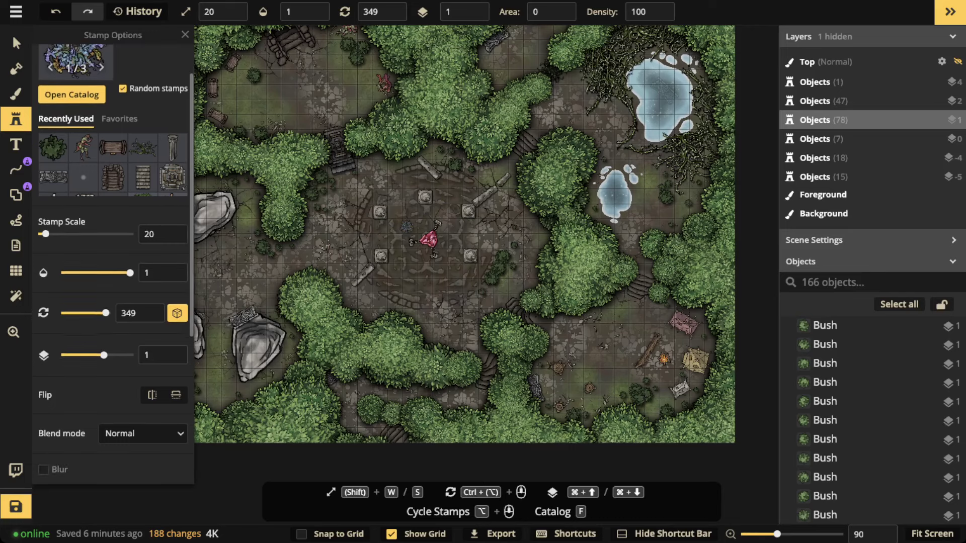
pyautogui.moveTo(103, 356); pyautogui.dragTo(129, 355)
# - Place a scale-90 colorful bush on the canopy north of the crystal circle and check the placed stamp
pyautogui.press('w')
pyautogui.press('w')
pyautogui.press('w')
pyautogui.press('w')
pyautogui.press('w')
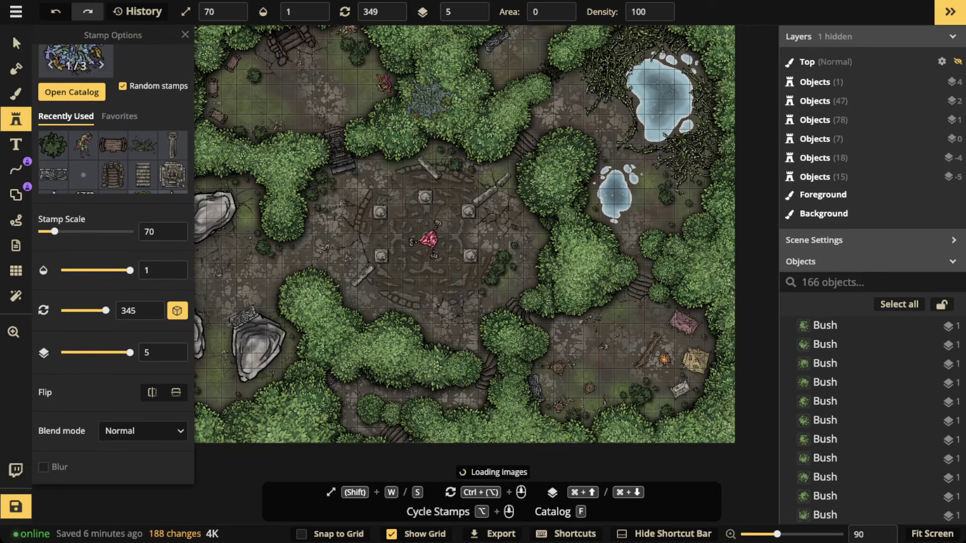
pyautogui.press('space')
pyautogui.moveTo(450, 96); pyautogui.dragTo(445, 110)
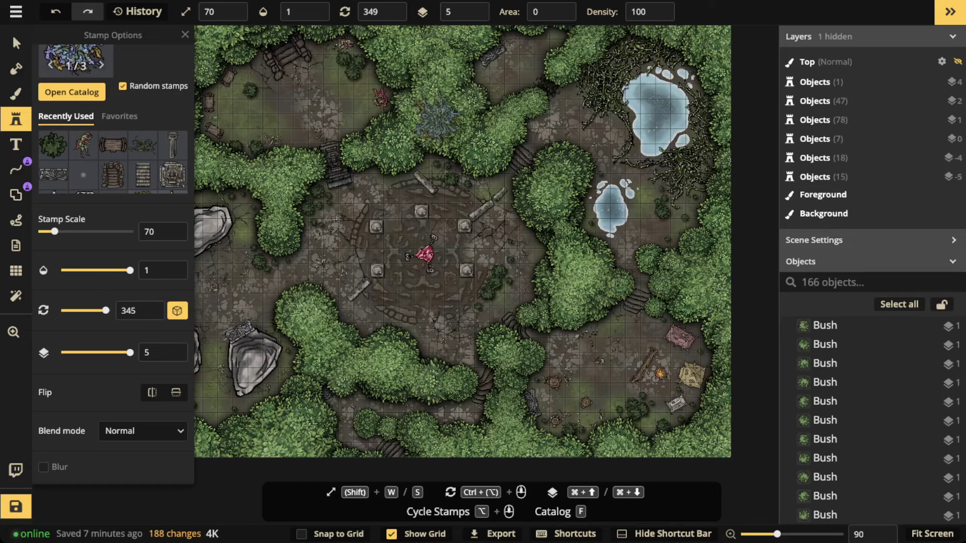
pyautogui.scroll(3, 438, 116)
pyautogui.press('w')
pyautogui.press('w')
pyautogui.click(437, 116)
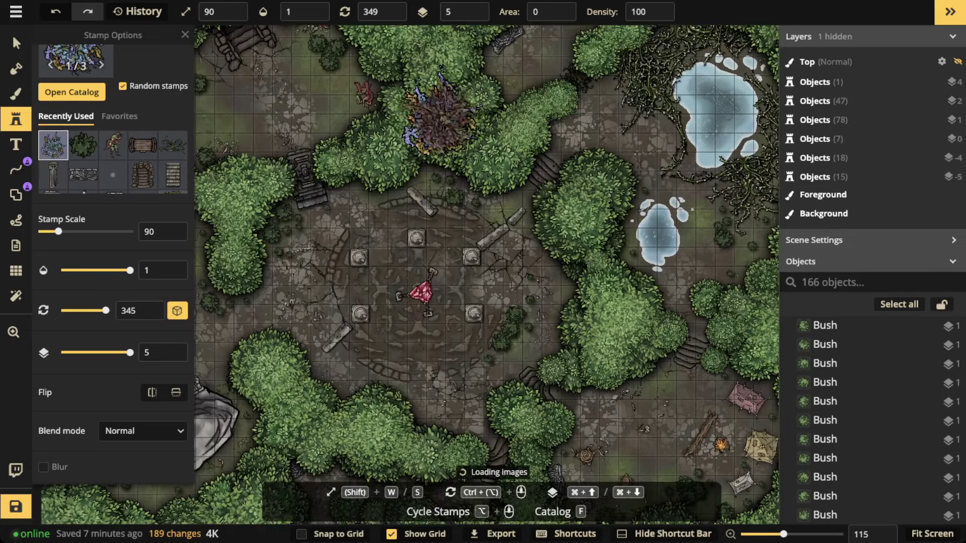
pyautogui.press('v')
pyautogui.click(440, 111)
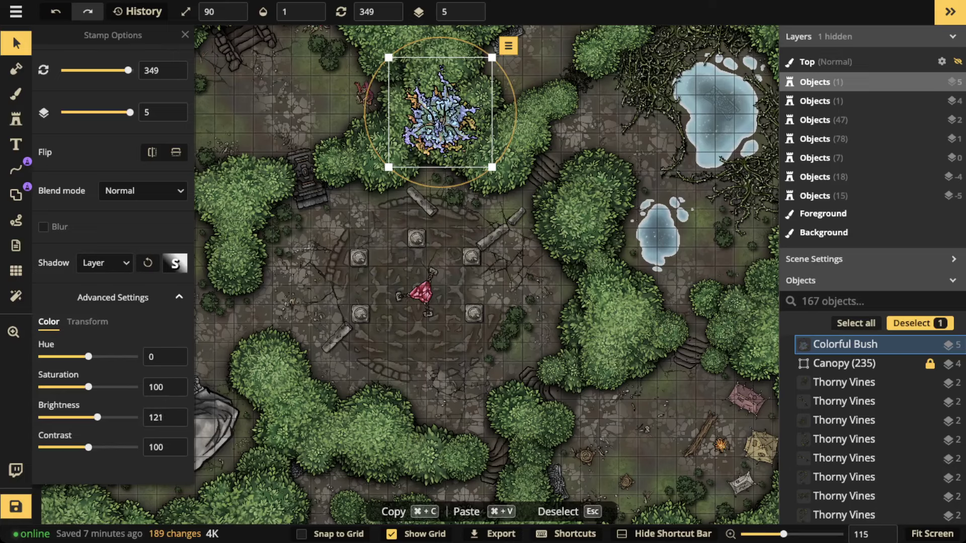
pyautogui.press('Escape')
# - Place a scale-60 colorful bush northeast of the crystal circle and scale-80 ones on its eastern and southern canopies
pyautogui.press('s')
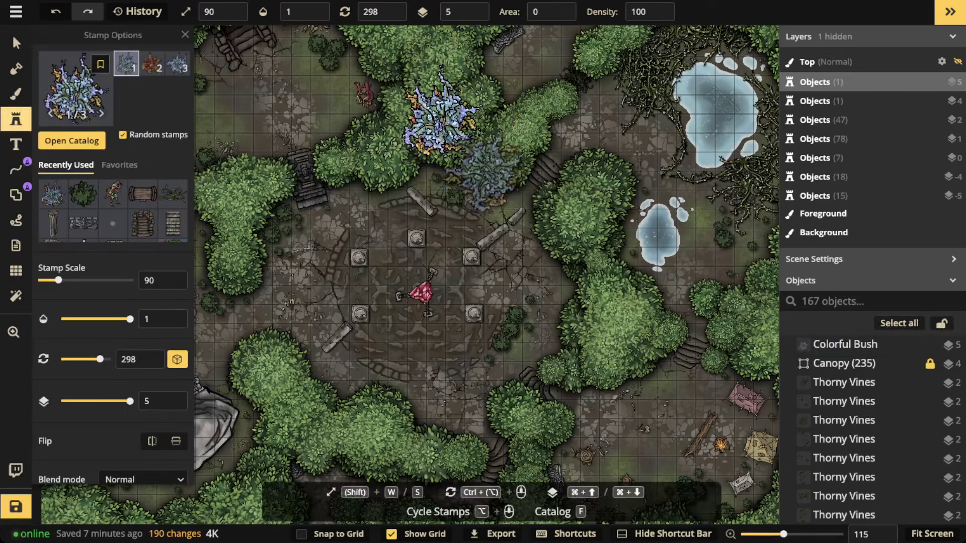
pyautogui.click(495, 160)
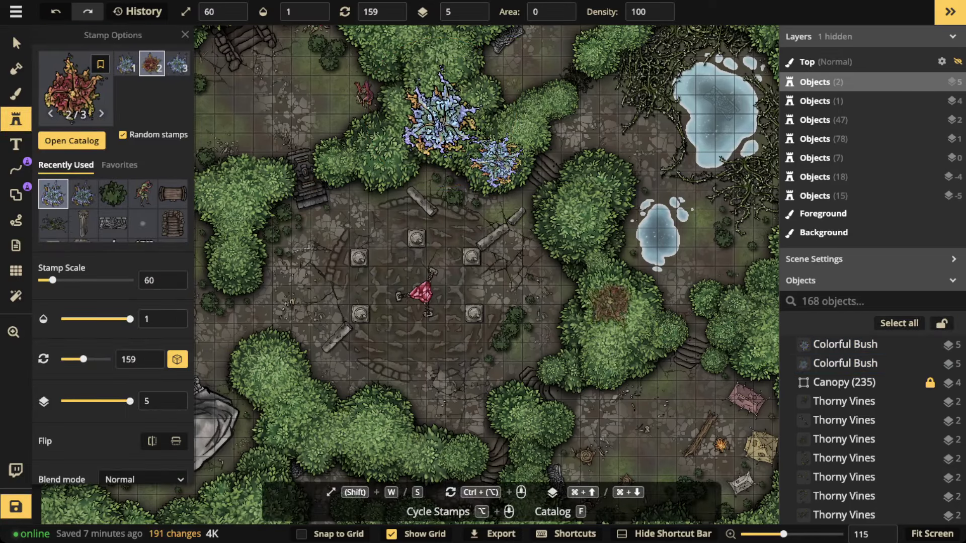
pyautogui.press('w')
pyautogui.press('w')
pyautogui.click(603, 316)
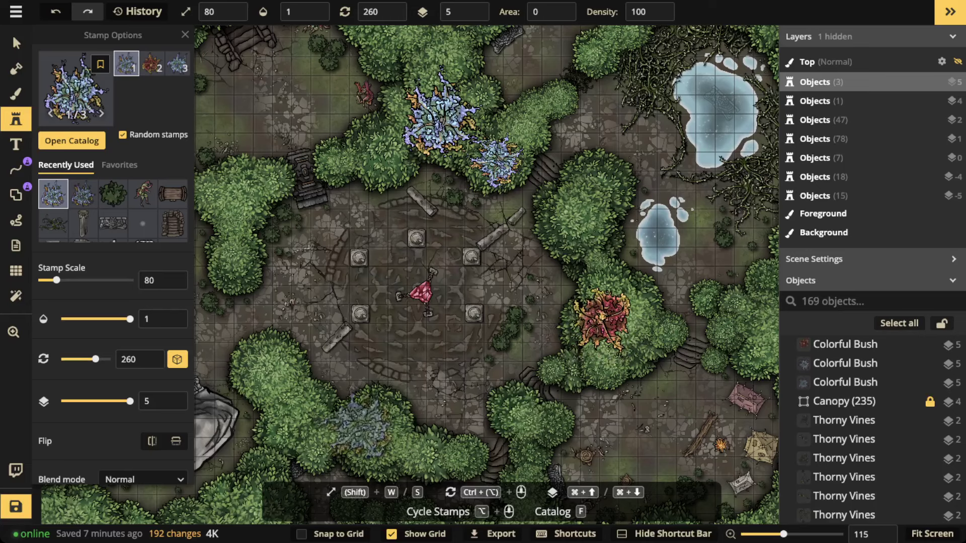
pyautogui.click(371, 422)
# - Place scale-60 colorful bushes on the canopies southwest and west of the crystal circle
pyautogui.press('s')
pyautogui.press('s')
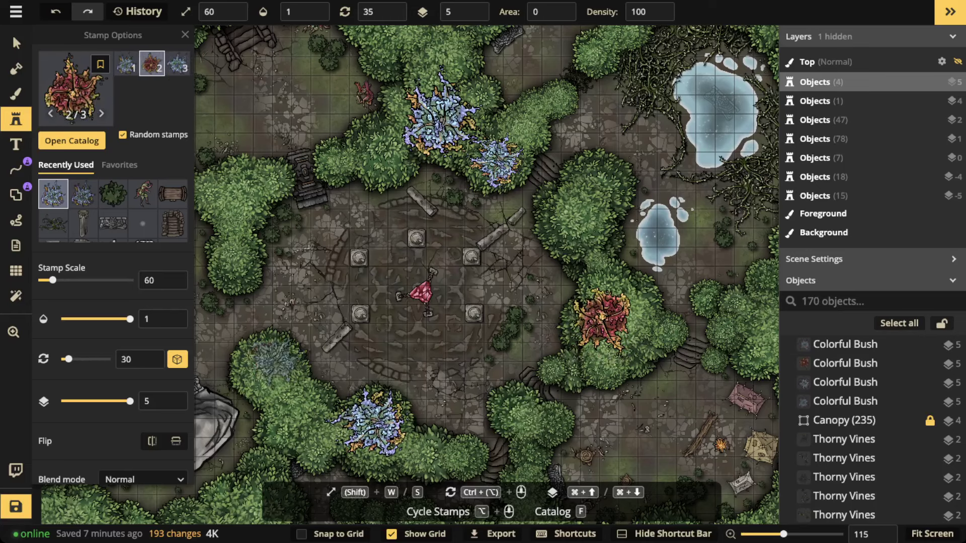
pyautogui.click(273, 358)
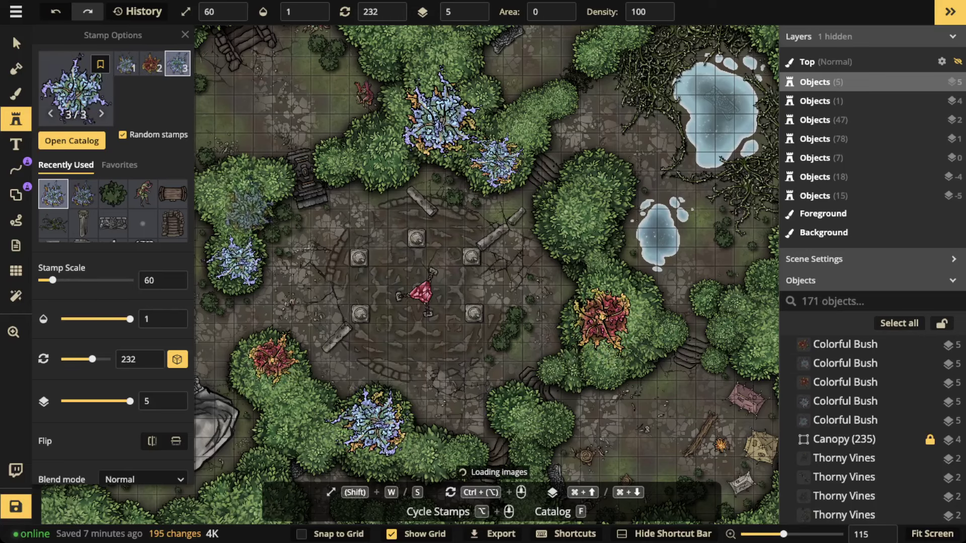
pyautogui.click(234, 261)
# - Place scale-40 colorful bushes on the canopies on both sides of the northwestern stairs
pyautogui.press('s')
pyautogui.press('s')
pyautogui.click(381, 155)
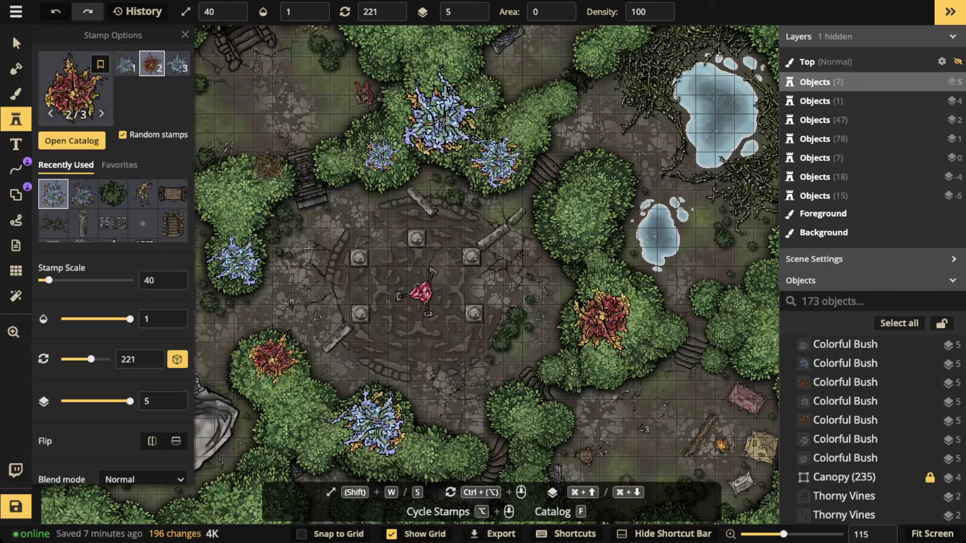
pyautogui.click(272, 179)
# - Add a scale-40 colorful bush between the red and blue bushes on the canopy southwest of the crystal circle
pyautogui.scroll(-1, 380, 121)
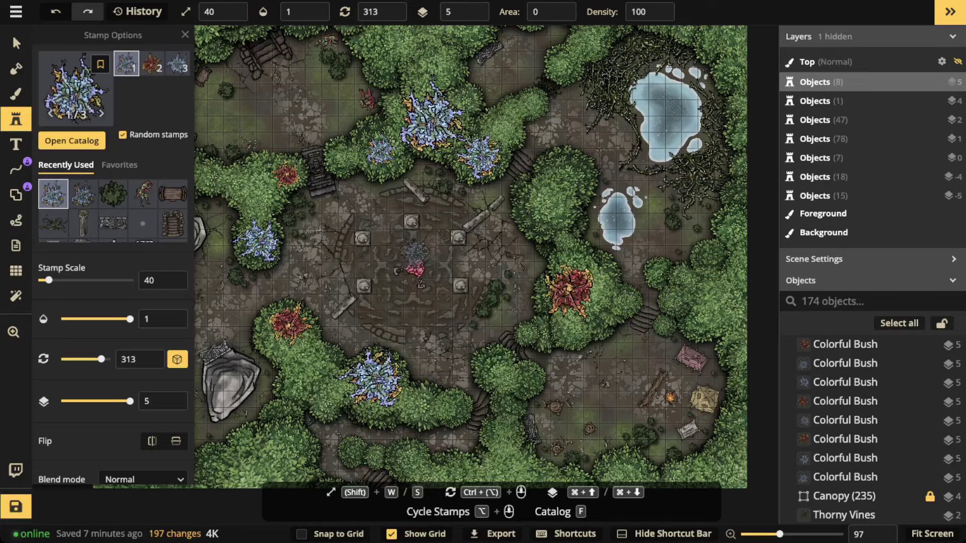
pyautogui.scroll(-2, 414, 254)
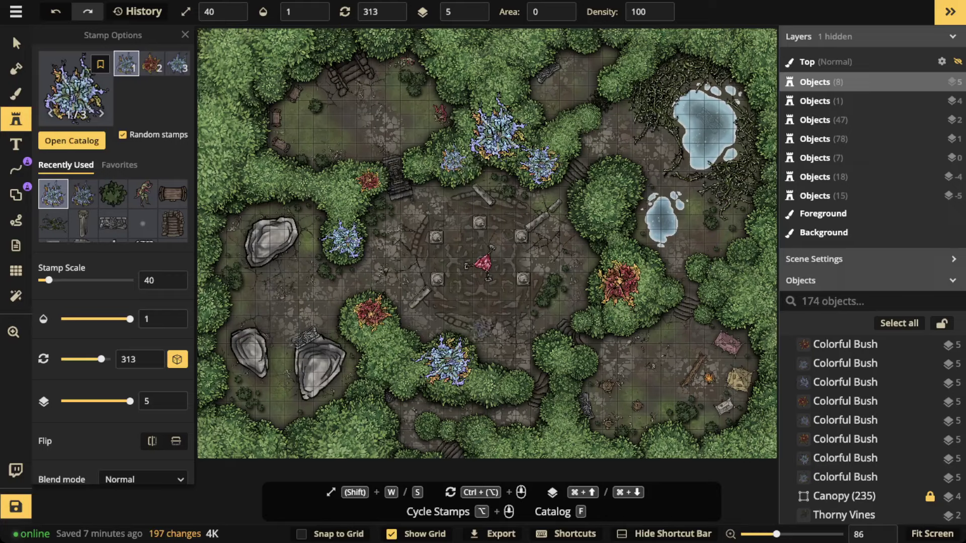
pyautogui.scroll(3, 482, 327)
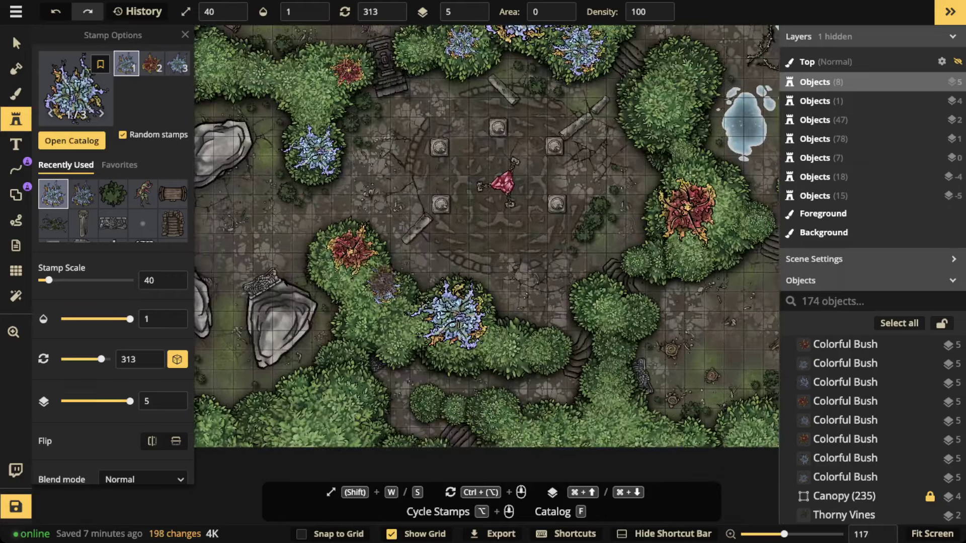
pyautogui.click(384, 286)
pyautogui.scroll(-3, 362, 216)
pyautogui.moveTo(599, 149); pyautogui.dragTo(608, 242)
# - Choose the five-variant Tiny Floral Plant stamp from the Forest catalog and set its scale to 60
pyautogui.click(79, 119)
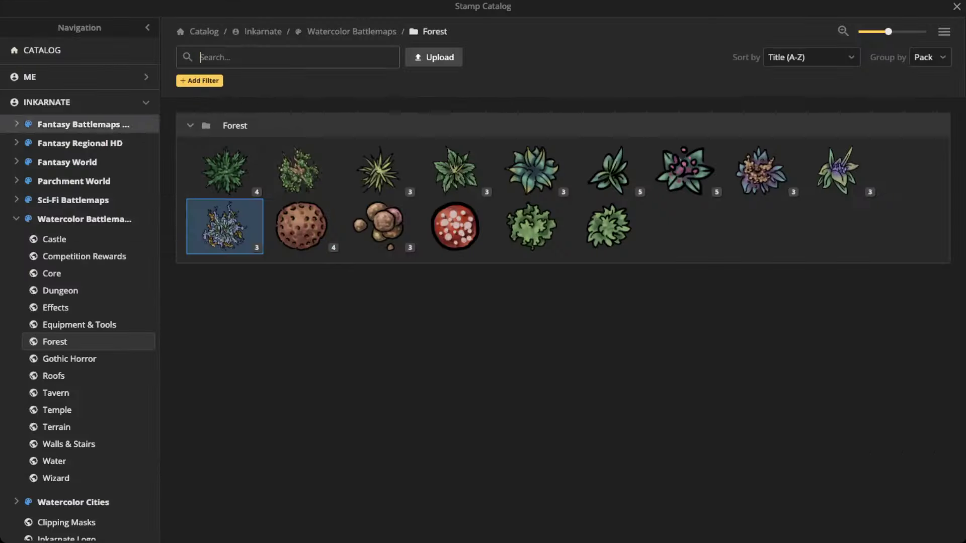
pyautogui.click(686, 169)
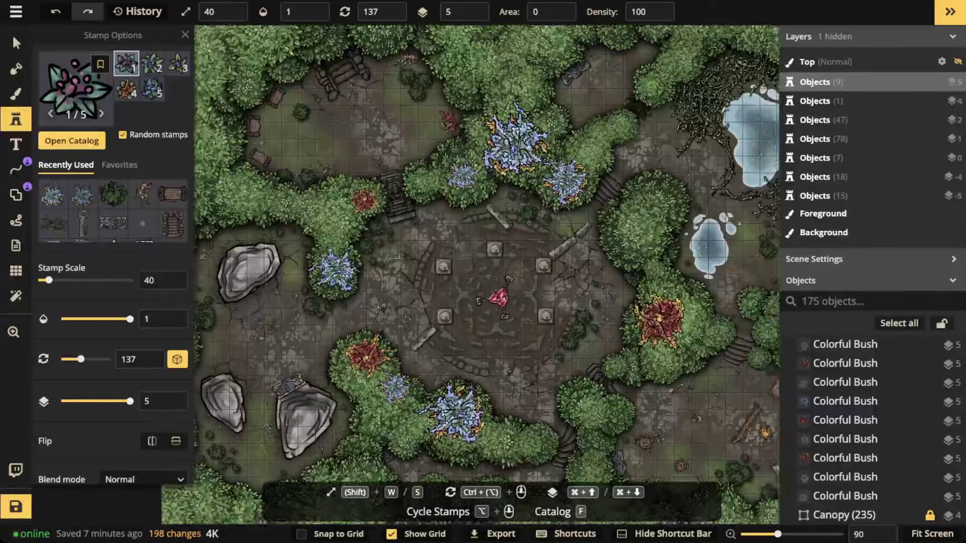
pyautogui.scroll(1, 312, 202)
pyautogui.moveTo(319, 203); pyautogui.dragTo(342, 225)
pyautogui.scroll(3, 339, 222)
pyautogui.press('w')
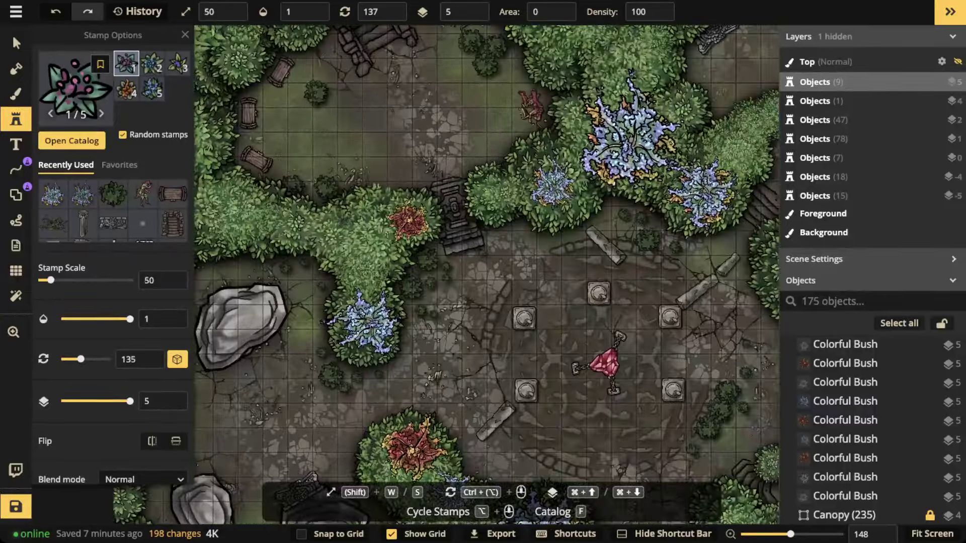
pyautogui.press('w')
# - Place a scale-90 tiny floral plant on the canopy between the southern stairs and the campsite clearing
pyautogui.scroll(-5, 439, 100)
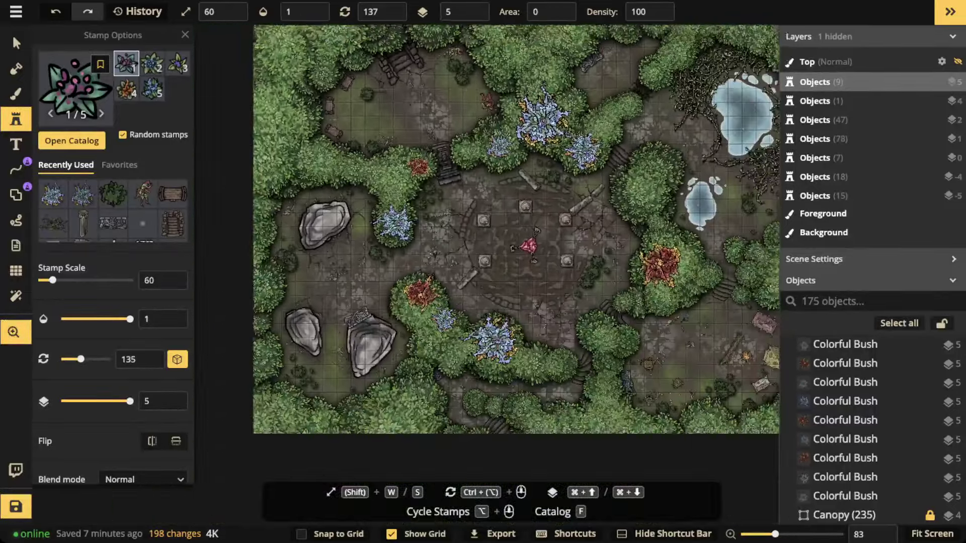
pyautogui.moveTo(533, 292); pyautogui.dragTo(483, 283)
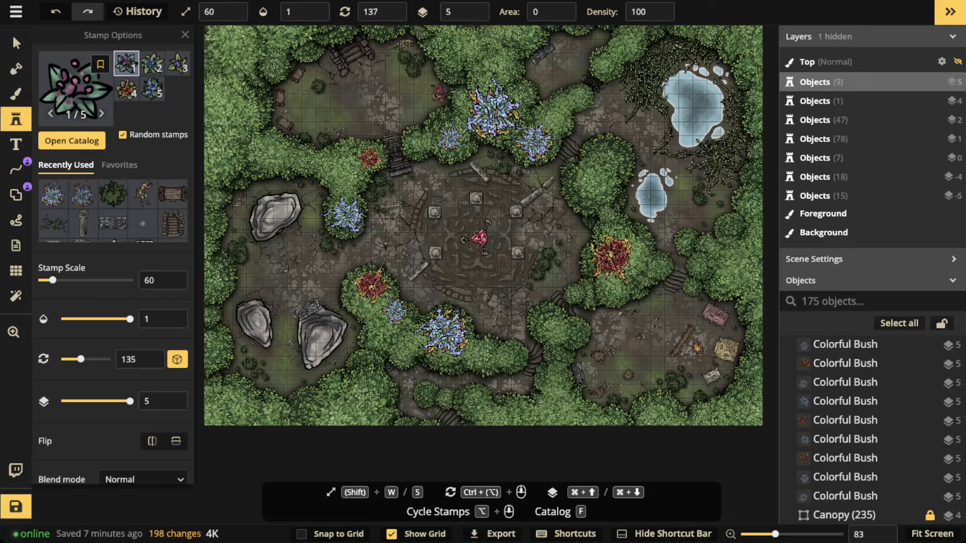
pyautogui.scroll(3, 339, 175)
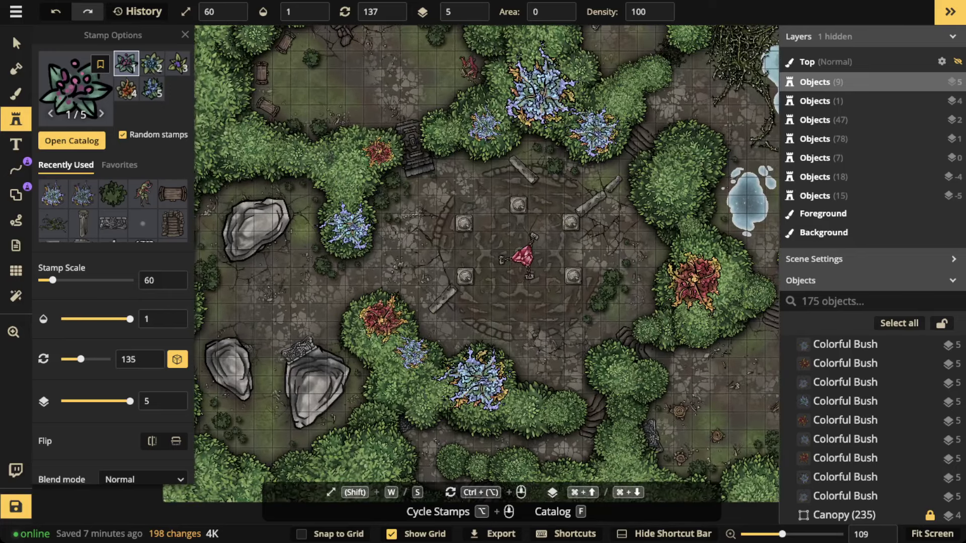
pyautogui.moveTo(584, 101); pyautogui.dragTo(452, 166)
pyautogui.scroll(-2, 424, 163)
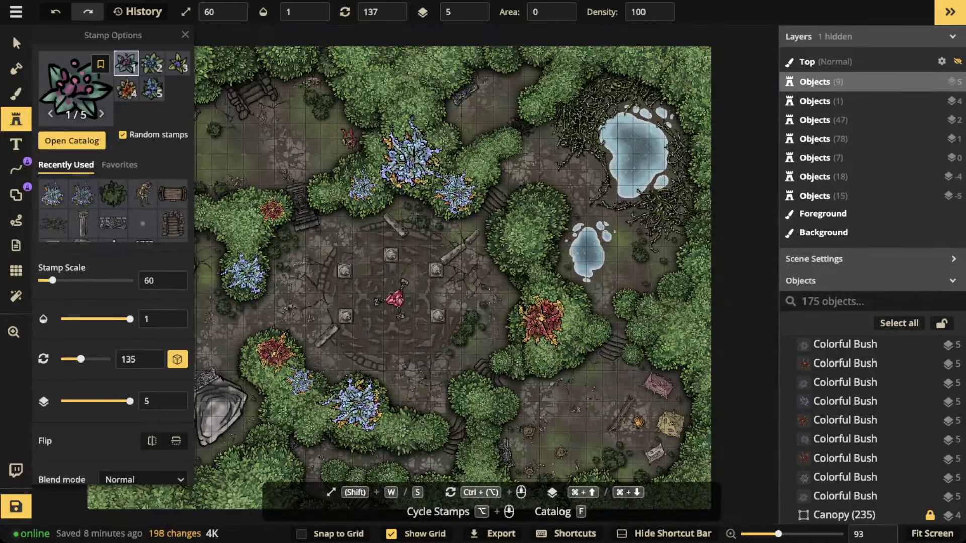
pyautogui.moveTo(486, 403); pyautogui.dragTo(458, 176)
pyautogui.scroll(4, 392, 255)
pyautogui.scroll(6, 463, 176)
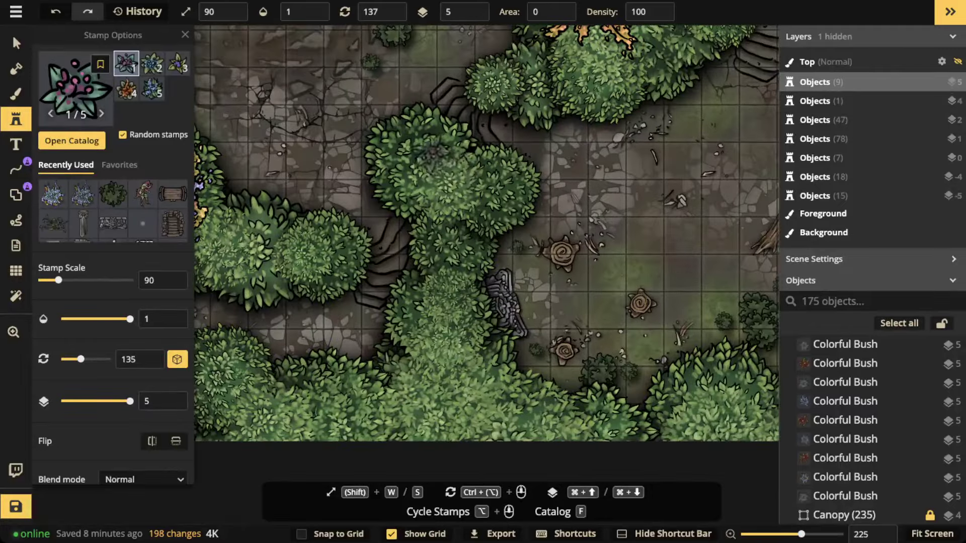
pyautogui.click(431, 151)
# - Scatter five scale-50 floral plants around the first one on the canopy northwest of the campsite tree stumps
pyautogui.press('s')
pyautogui.press('s')
pyautogui.press('s')
pyautogui.press('s')
pyautogui.click(405, 164)
pyautogui.click(420, 172)
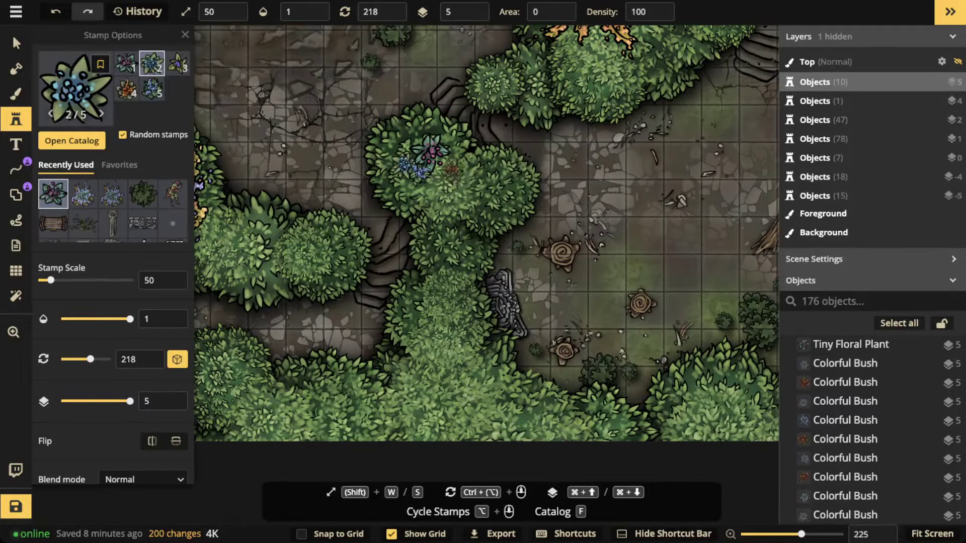
pyautogui.click(452, 170)
pyautogui.click(439, 194)
pyautogui.click(491, 197)
# - Add one larger floral plant among the small ones on the canopy northwest of the tree stumps
pyautogui.scroll(-2, 352, 152)
pyautogui.press('w')
pyautogui.press('w')
pyautogui.press('w')
pyautogui.press('w')
pyautogui.press('w')
pyautogui.press('w')
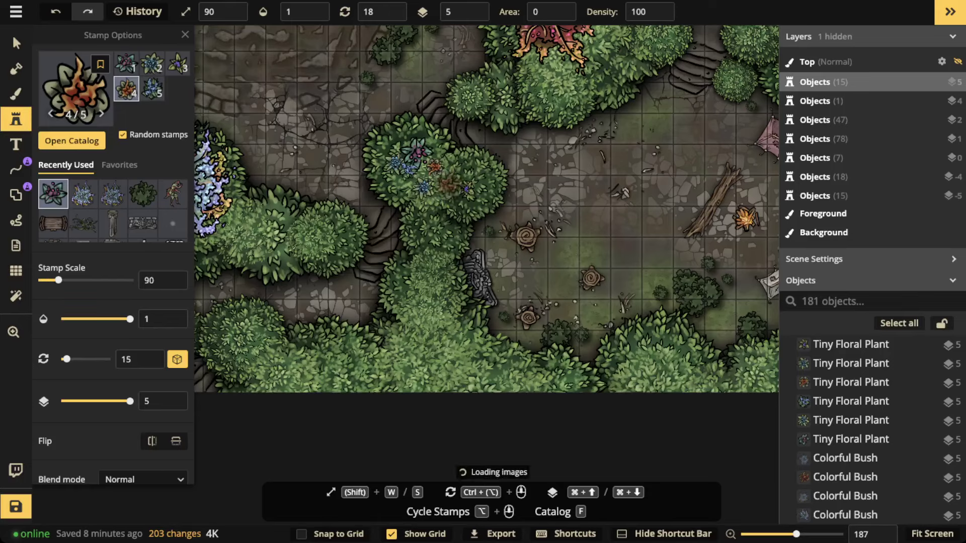
pyautogui.click(437, 206)
# - Place a scale-110 floral plant on the canopy east of the southern map-edge stairs and surround it with smaller ones
pyautogui.moveTo(428, 218); pyautogui.dragTo(574, 103)
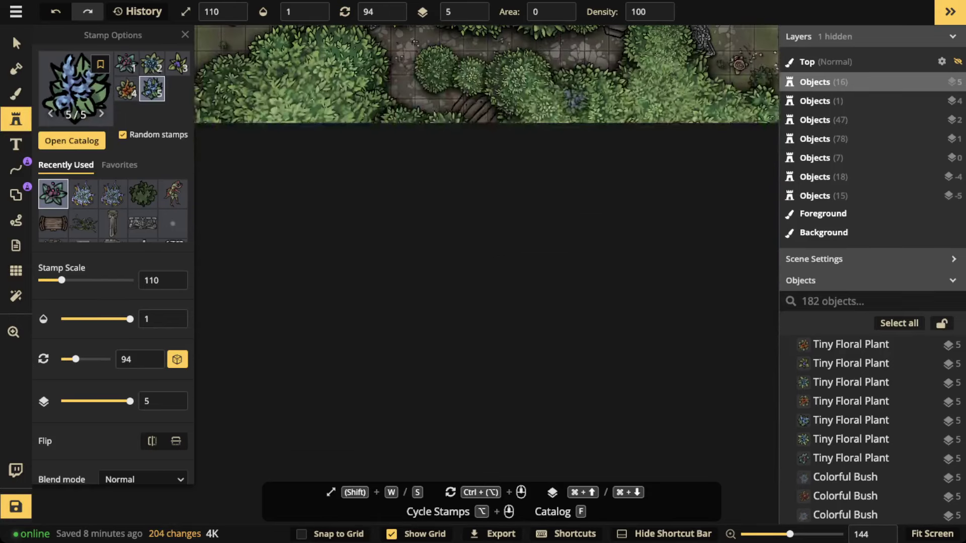
pyautogui.click(518, 78)
pyautogui.click(545, 85)
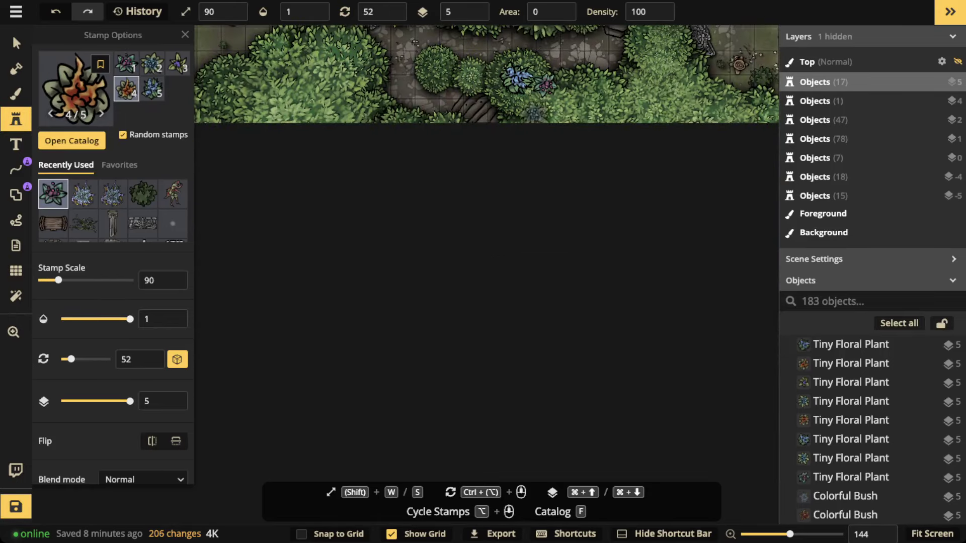
pyautogui.click(532, 115)
pyautogui.click(564, 103)
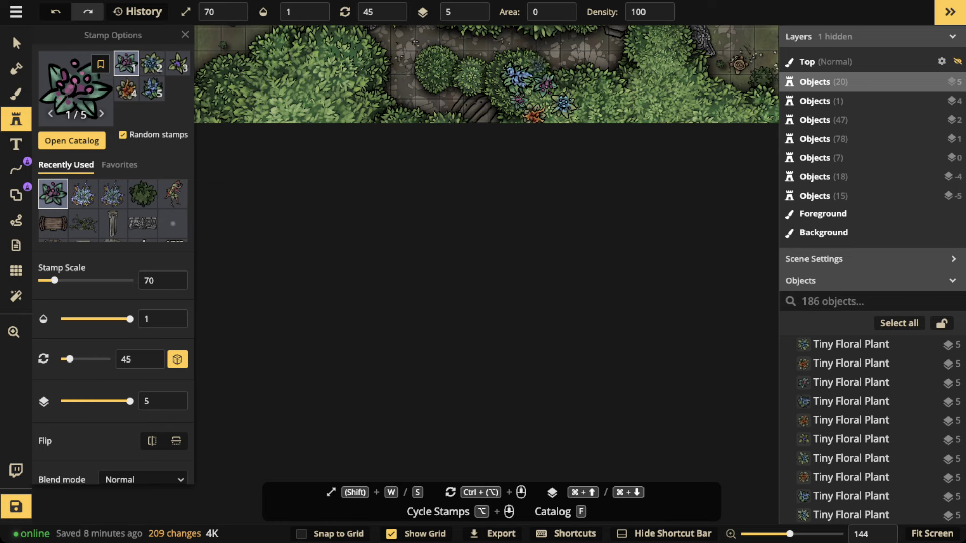
# - Add small floral plants to the cluster by the southern map-edge stairs and a scale-80 one on the neighboring small treetop
pyautogui.click(538, 66)
pyautogui.press('s')
pyautogui.press('s')
pyautogui.click(499, 71)
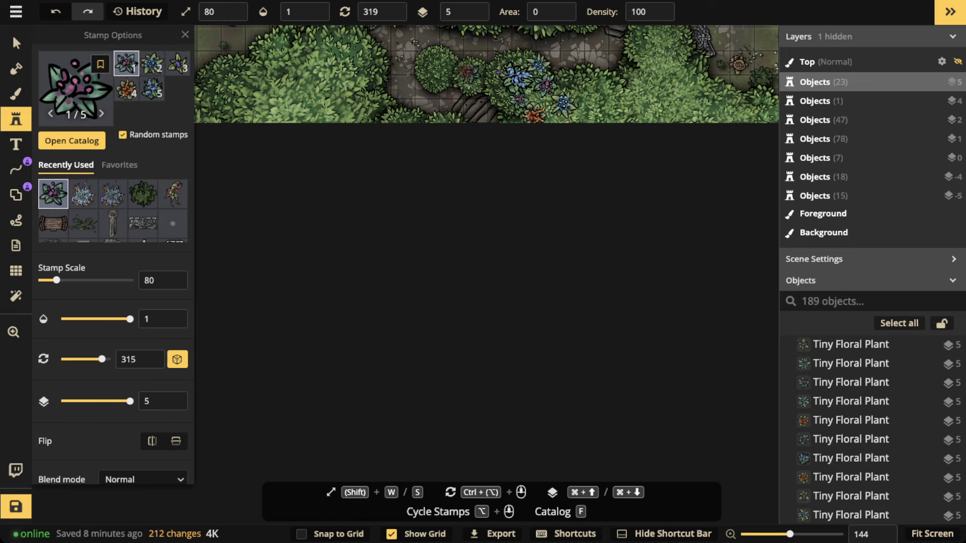
pyautogui.click(468, 72)
# - Group four large floral plants, including ones at scale 120 and 150, on the canopy below the southwestern boulders
pyautogui.scroll(-2, 402, 50)
pyautogui.moveTo(383, 33); pyautogui.dragTo(496, 166)
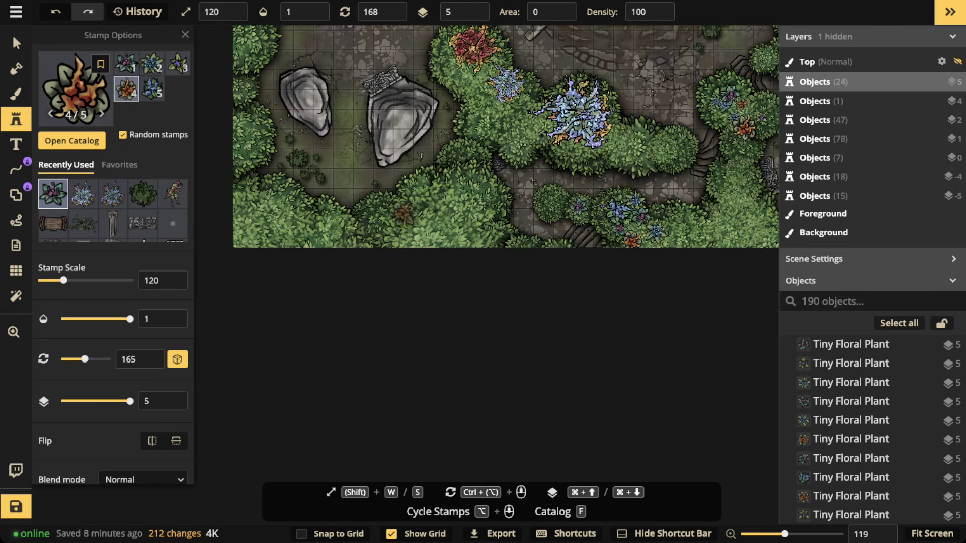
pyautogui.click(385, 213)
pyautogui.click(421, 194)
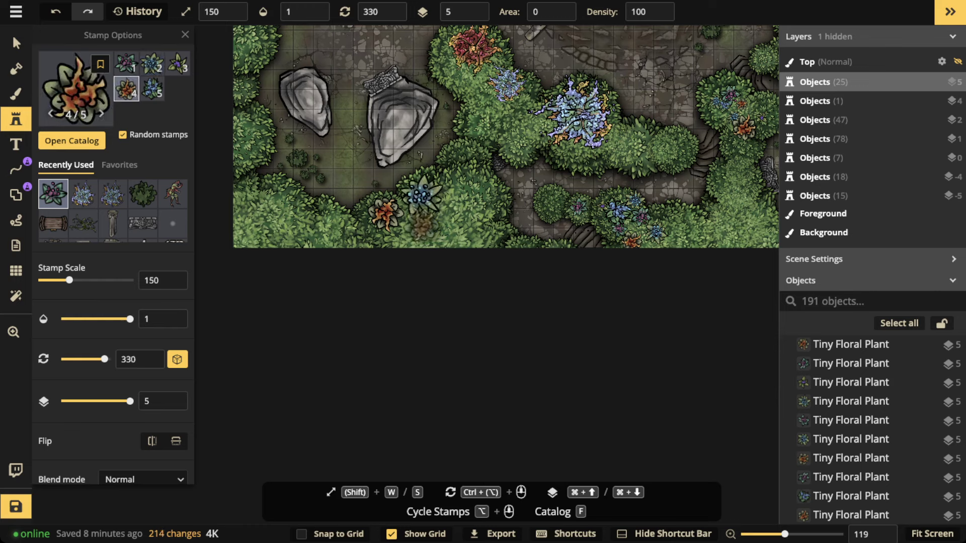
pyautogui.press('s')
pyautogui.press('s')
pyautogui.click(416, 222)
pyautogui.click(444, 214)
# - Add smaller floral plants around the southwestern cluster, on the treetop to its north and near the map's lower edge
pyautogui.press('s')
pyautogui.press('s')
pyautogui.press('s')
pyautogui.press('s')
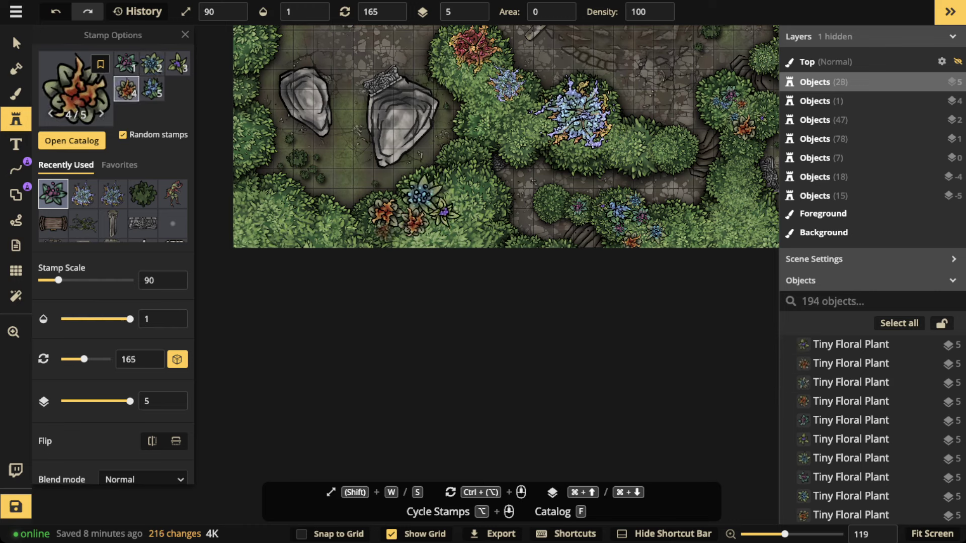
pyautogui.click(459, 152)
pyautogui.click(456, 228)
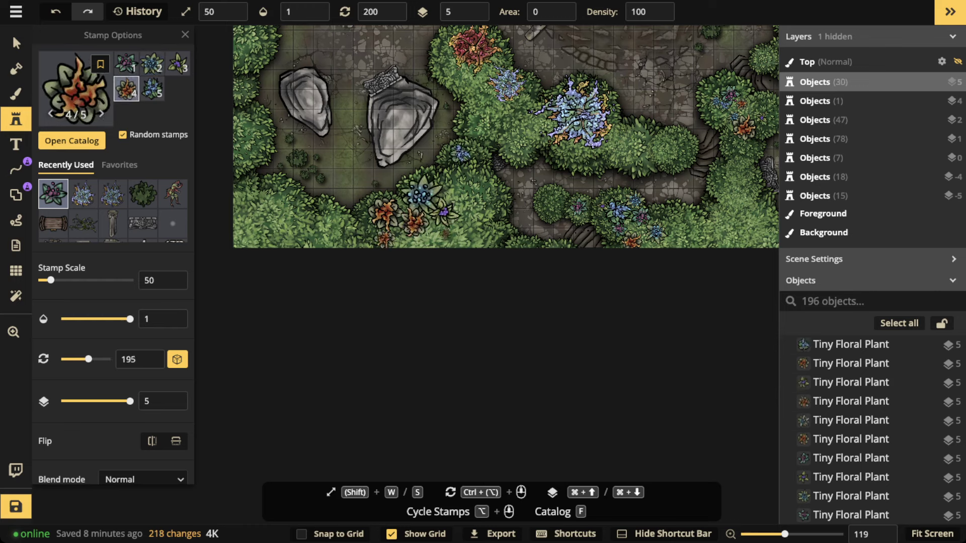
# - Scatter four small scale-50 floral plants over the canopy along the southwestern corner of the map
pyautogui.click(444, 235)
pyautogui.click(335, 226)
pyautogui.click(312, 226)
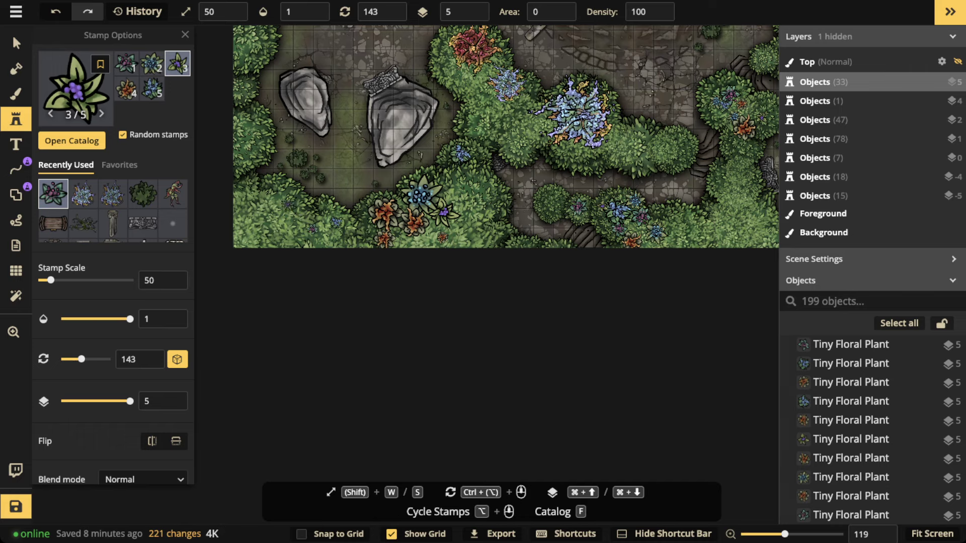
pyautogui.click(288, 204)
# - Place a scale-130 floral plant on the canopy at the western map edge and a smaller one to its north
pyautogui.moveTo(287, 205); pyautogui.dragTo(325, 457)
pyautogui.press('w')
pyautogui.press('w')
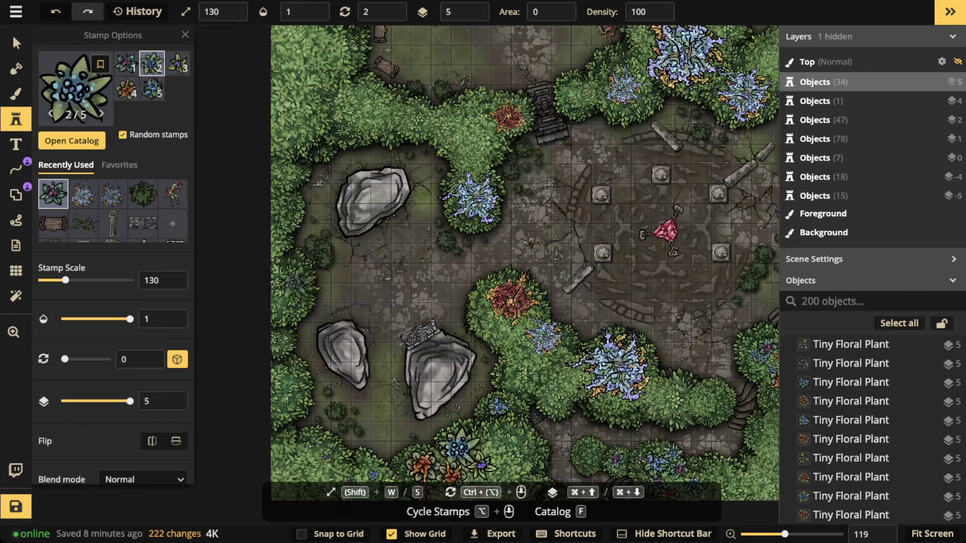
pyautogui.click(279, 285)
pyautogui.press('s')
pyautogui.press('s')
pyautogui.press('s')
pyautogui.click(282, 253)
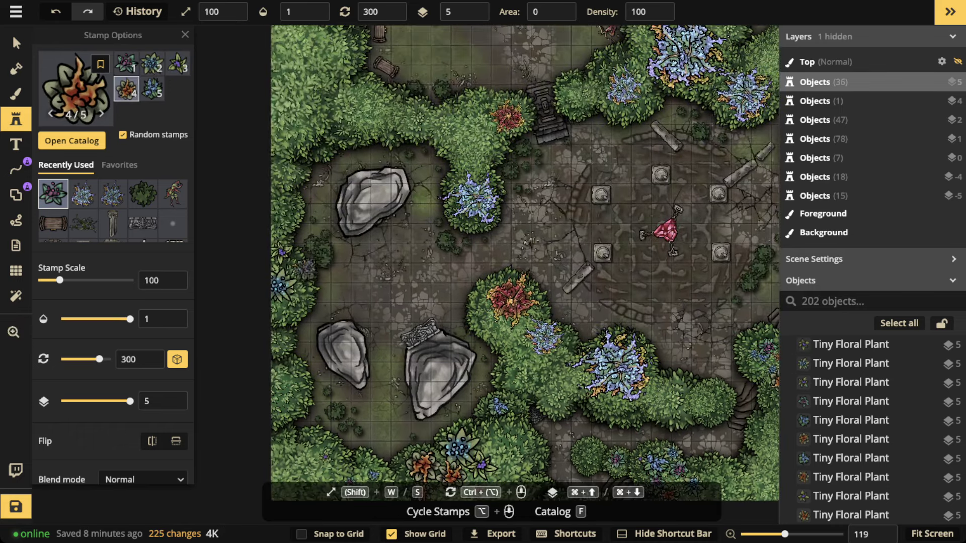
# - Add smaller floral plants around the western-edge cluster, going down to scale 60, with one on the canopy just south
pyautogui.click(304, 301)
pyautogui.press('s')
pyautogui.click(305, 287)
pyautogui.click(282, 306)
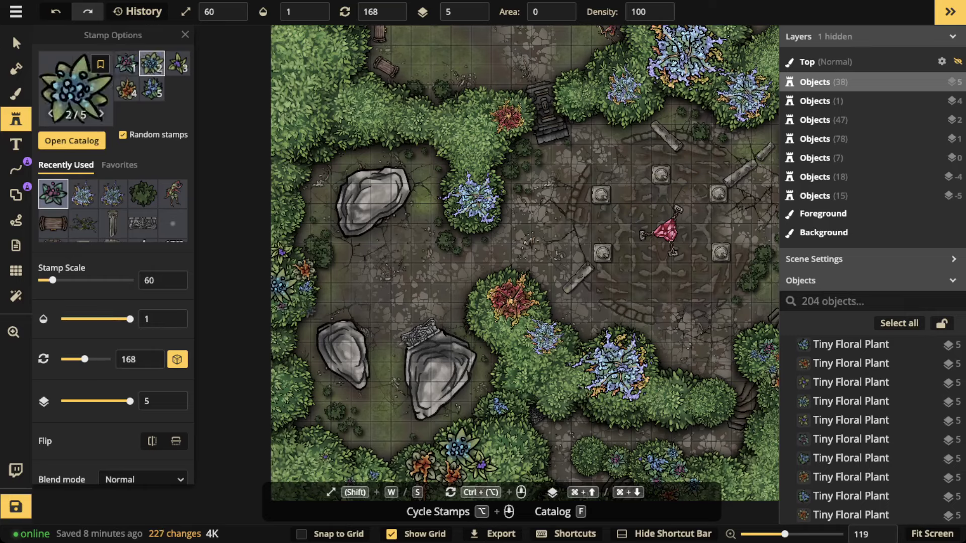
pyautogui.click(307, 307)
pyautogui.click(286, 354)
# - Group three large floral plants, up to scale 150, on the canopy west of the northwestern clearing's benches
pyautogui.scroll(5, 314, 203)
pyautogui.press('w')
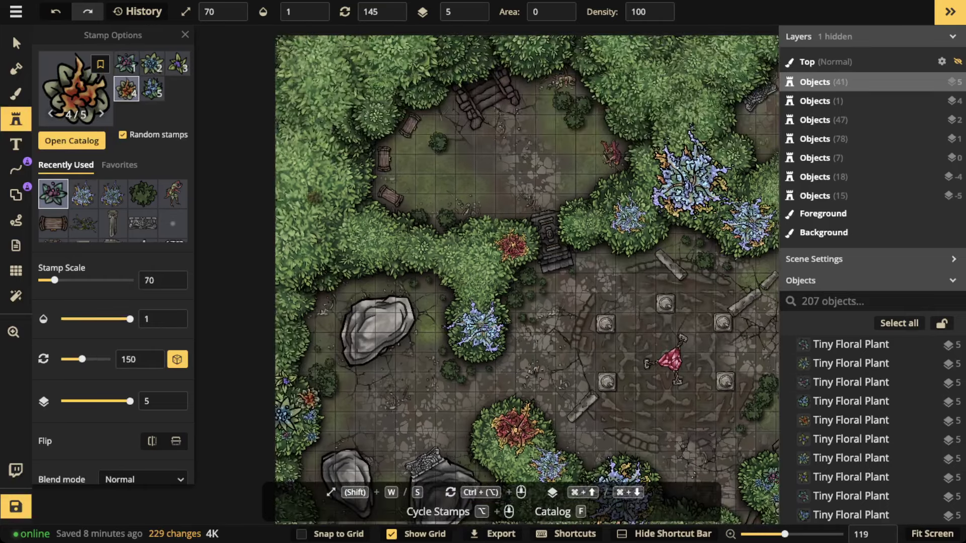
pyautogui.click(320, 176)
pyautogui.click(309, 192)
pyautogui.click(343, 205)
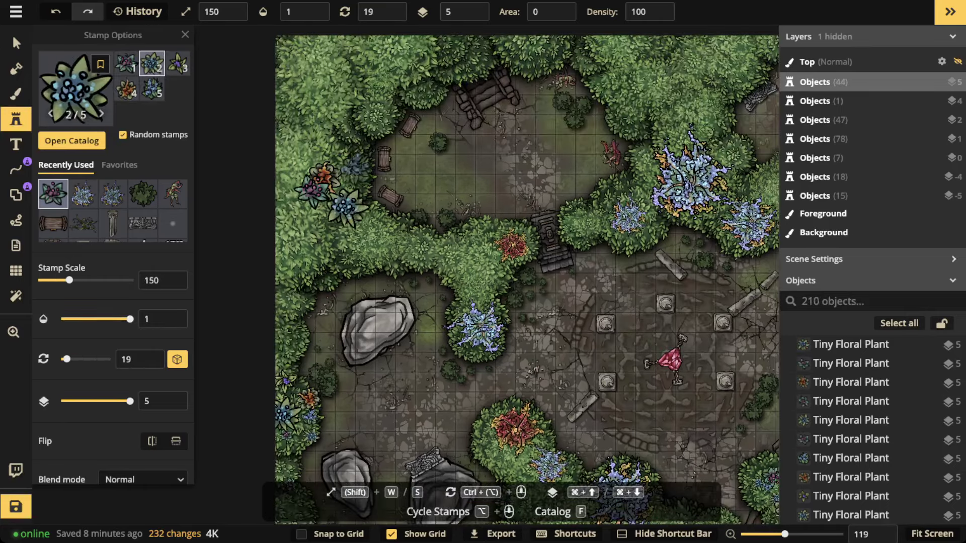
# - Switch the stamp to the orange-and-blue Floral Plant set from the Forest catalog
pyautogui.scroll(-3, 362, 172)
pyautogui.moveTo(631, 160); pyautogui.dragTo(491, 180)
pyautogui.click(75, 88)
pyautogui.click(761, 170)
pyautogui.scroll(2, 403, 176)
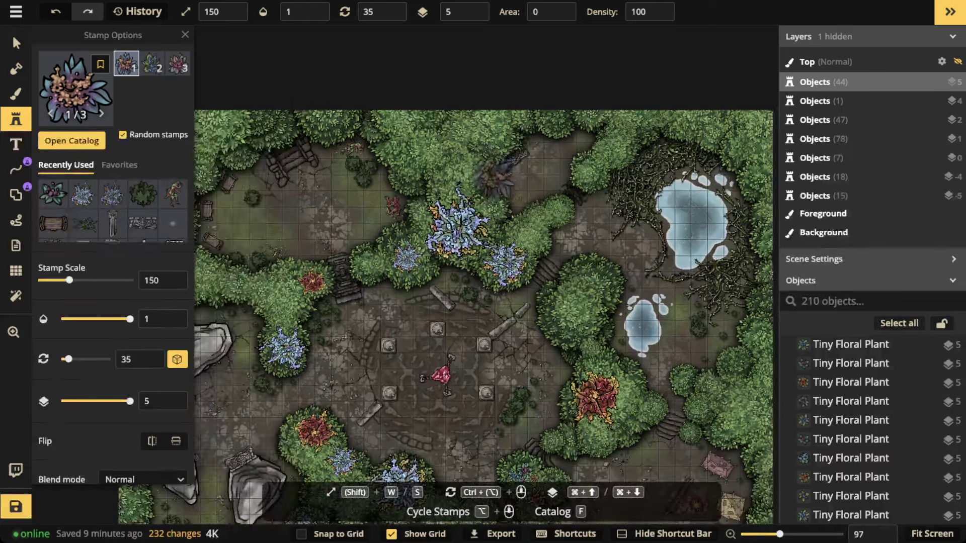
# - Place a scale-130 floral plant on the canopy at the northern map edge, between the two northern clearings
pyautogui.press('s')
pyautogui.press('s')
pyautogui.press('s')
pyautogui.press('s')
pyautogui.press('s')
pyautogui.press('s')
pyautogui.moveTo(504, 372); pyautogui.dragTo(611, 328)
pyautogui.scroll(-2, 465, 127)
pyautogui.moveTo(557, 109); pyautogui.dragTo(463, 193)
pyautogui.scroll(3, 461, 193)
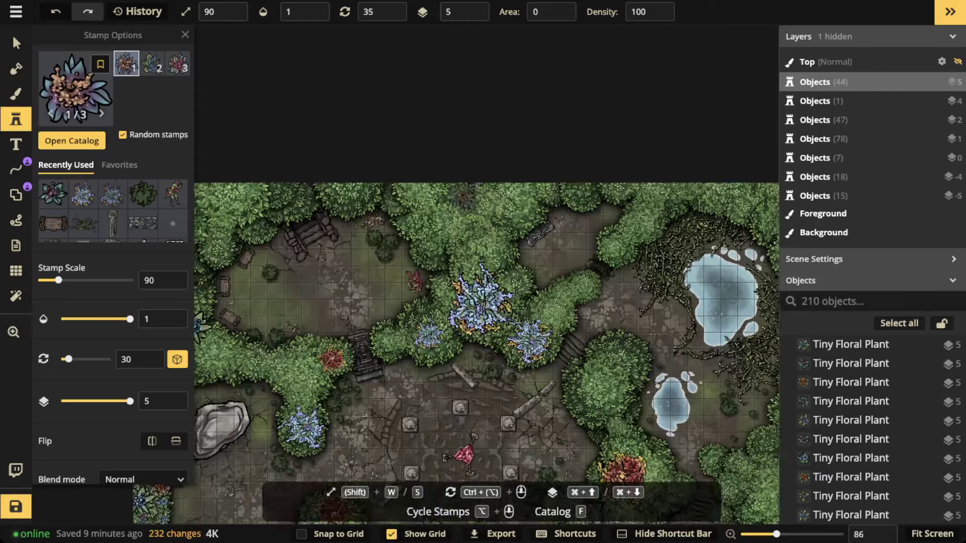
pyautogui.scroll(4, 456, 197)
pyautogui.press('w')
pyautogui.press('w')
pyautogui.press('w')
pyautogui.press('w')
pyautogui.click(442, 188)
# - Surround the large northern-edge floral plant with smaller ones at scales 70 and 50
pyautogui.press('s')
pyautogui.press('s')
pyautogui.press('s')
pyautogui.press('s')
pyautogui.press('s')
pyautogui.press('s')
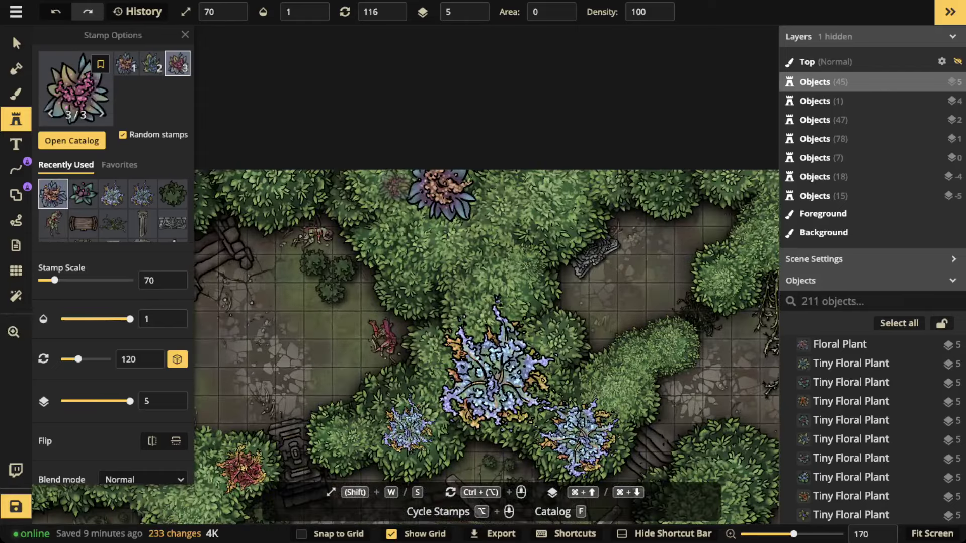
pyautogui.click(396, 185)
pyautogui.click(486, 214)
pyautogui.press('s')
pyautogui.press('s')
pyautogui.click(426, 239)
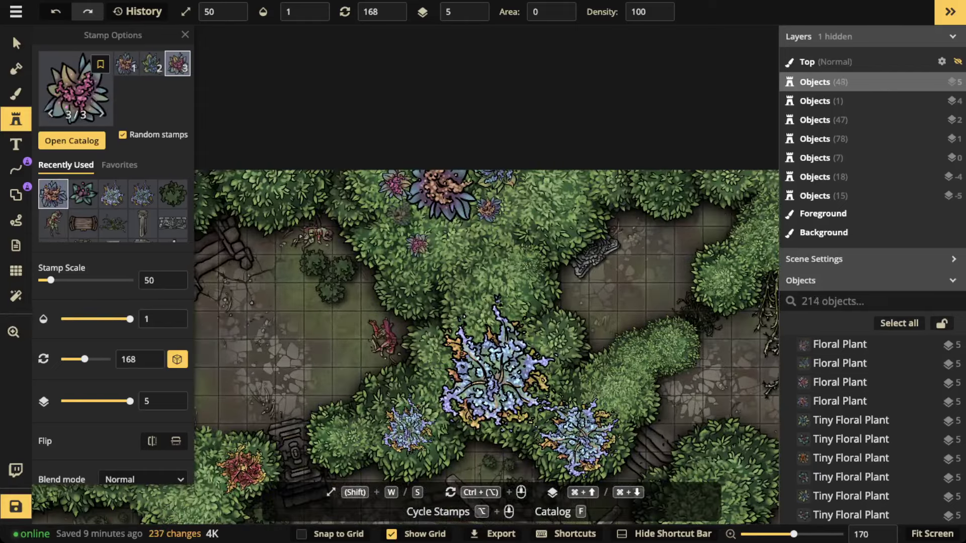
pyautogui.click(402, 204)
# - Place a scale-90 floral plant on the northwestern corner canopy and two more on either side of it
pyautogui.moveTo(322, 333); pyautogui.dragTo(739, 297)
pyautogui.moveTo(458, 236); pyautogui.dragTo(500, 201)
pyautogui.press('w')
pyautogui.press('w')
pyautogui.press('w')
pyautogui.press('w')
pyautogui.click(465, 143)
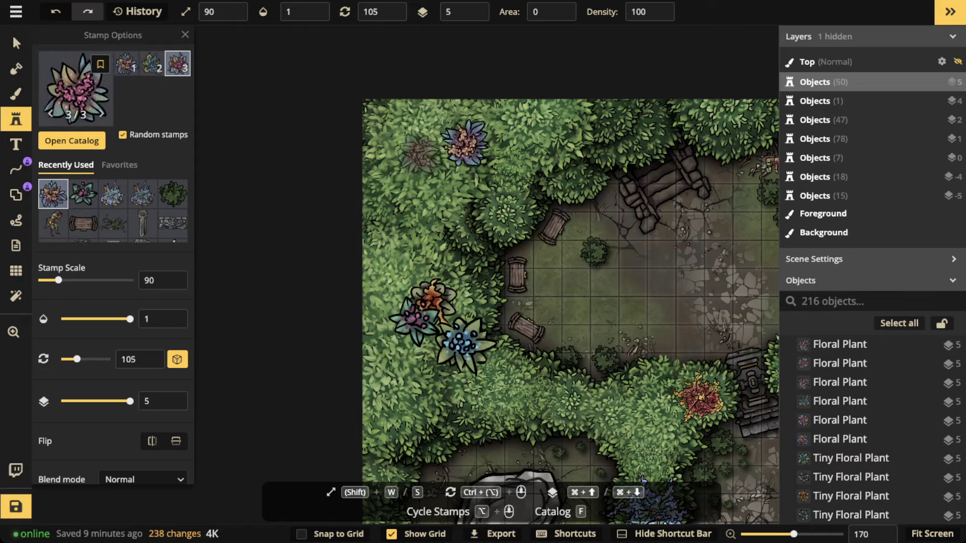
pyautogui.click(424, 151)
pyautogui.click(532, 170)
# - Place a large floral plant on the eastern map-edge canopy south of the ponds
pyautogui.scroll(-3, 531, 167)
pyautogui.moveTo(750, 302); pyautogui.dragTo(196, 191)
pyautogui.hscroll(3, 483, 251)
pyautogui.scroll(1, 483, 252)
pyautogui.scroll(-4, 476, 274)
pyautogui.hscroll(5, 476, 274)
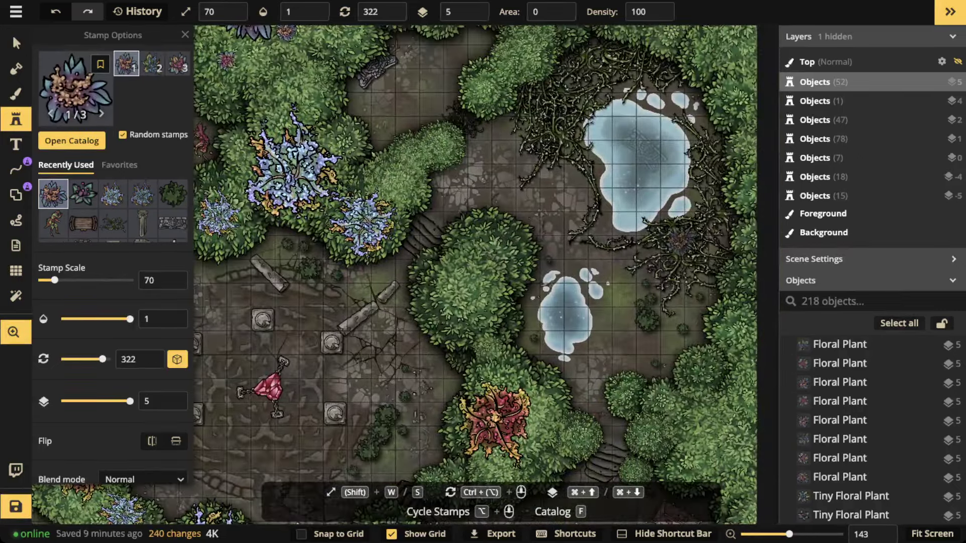
pyautogui.click(577, 291)
# - Add smaller floral plants below the large eastern-edge one, starting at scale 80, and a small one on the neighboring treetop
pyautogui.press('s')
pyautogui.press('s')
pyautogui.press('s')
pyautogui.press('s')
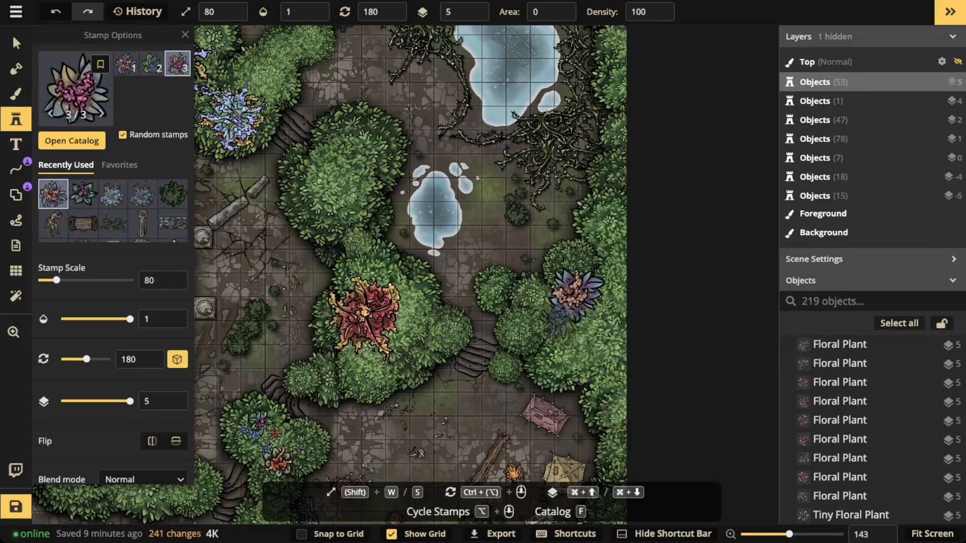
pyautogui.click(557, 324)
pyautogui.click(587, 328)
pyautogui.press('s')
pyautogui.click(502, 292)
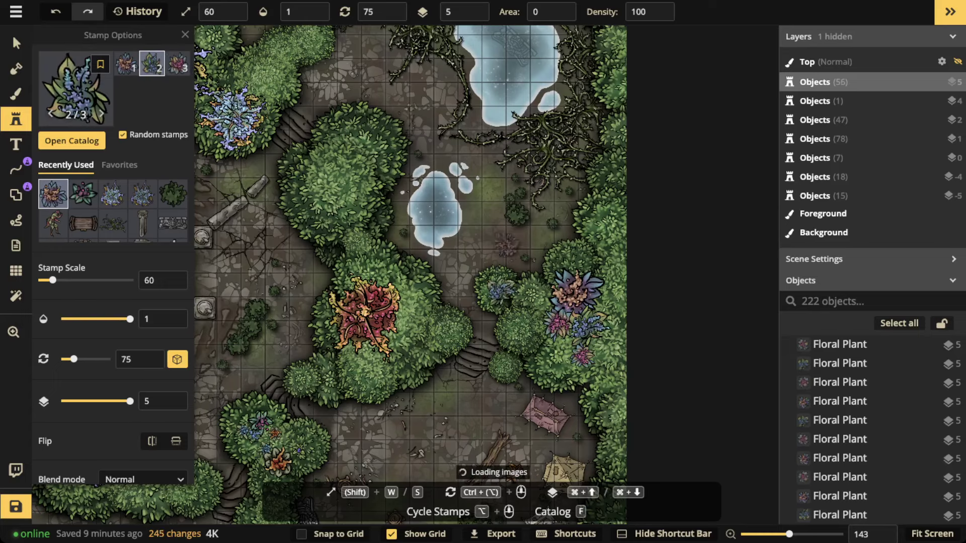
# - Place a scale-90 floral plant on the northeastern corner canopy and add scale-60 ones around it
pyautogui.scroll(-2, 526, 297)
pyautogui.scroll(5, 549, 282)
pyautogui.click(567, 263)
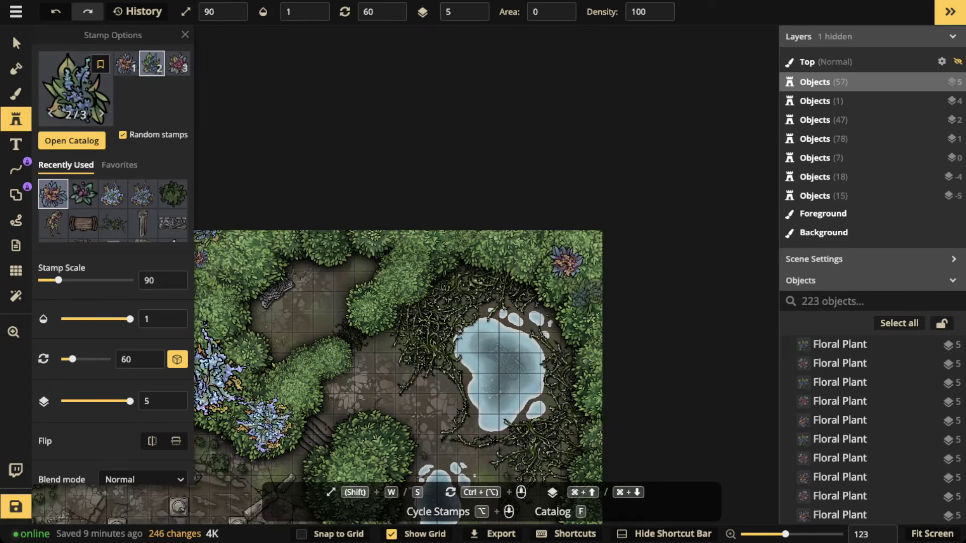
pyautogui.press('s')
pyautogui.press('s')
pyautogui.press('s')
pyautogui.click(587, 290)
pyautogui.click(536, 264)
pyautogui.click(573, 241)
pyautogui.click(574, 240)
pyautogui.scroll(-4, 503, 235)
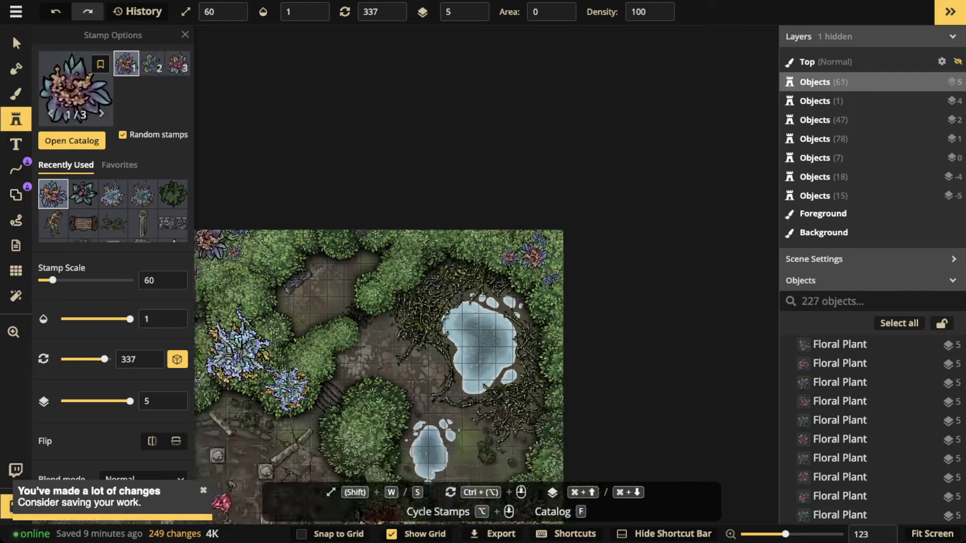
# - Switch the stamp to the purple-flowered Medium Floral Plant set from the Forest catalog
pyautogui.moveTo(352, 428); pyautogui.dragTo(656, 108)
pyautogui.click(72, 141)
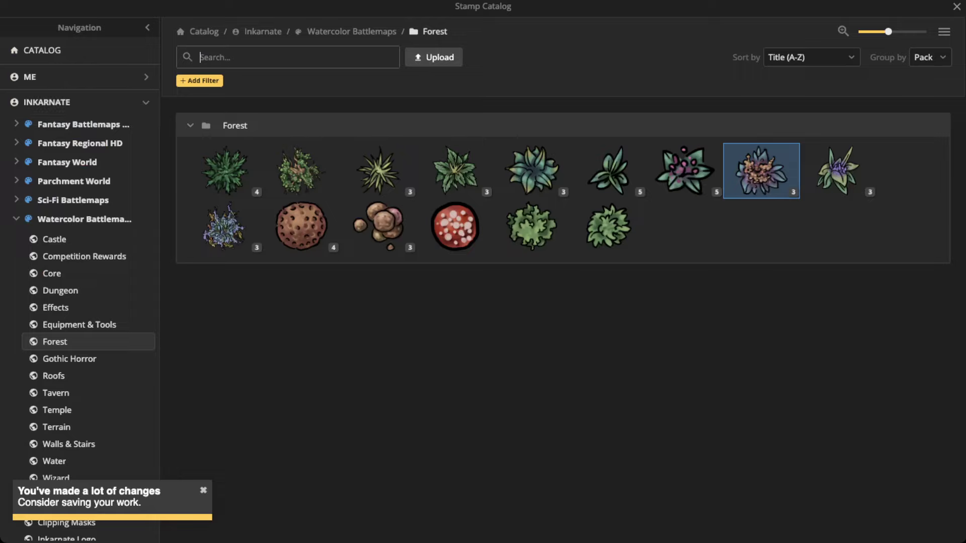
pyautogui.click(841, 171)
pyautogui.scroll(1, 330, 182)
pyautogui.scroll(5, 352, 196)
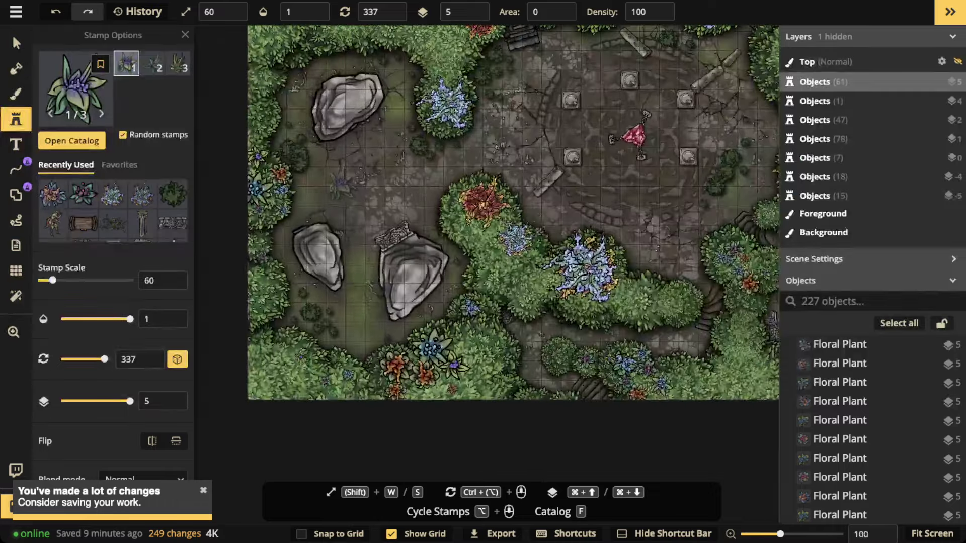
# - Place two rotated scale-60 medium floral plants along the canopy edge north of the northwestern boulder
pyautogui.keyDown('ctrl'); pyautogui.scroll(-5, 487, 212); pyautogui.keyUp('ctrl')
pyautogui.moveTo(542, 152); pyautogui.dragTo(338, 287)
pyautogui.scroll(2, 374, 242)
pyautogui.moveTo(224, 180); pyautogui.dragTo(425, 225)
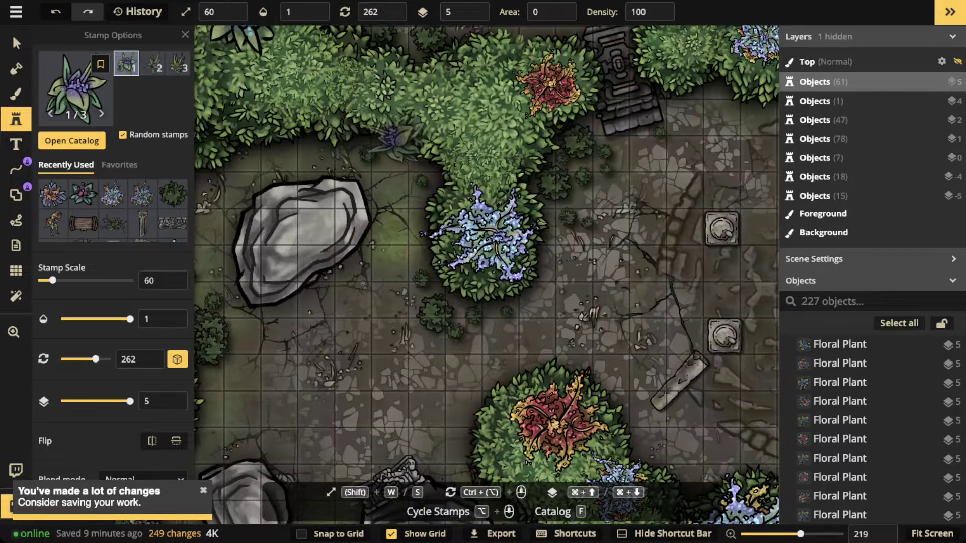
pyautogui.keyDown('ctrl'); pyautogui.scroll(-3, 439, 144); pyautogui.keyUp('ctrl')
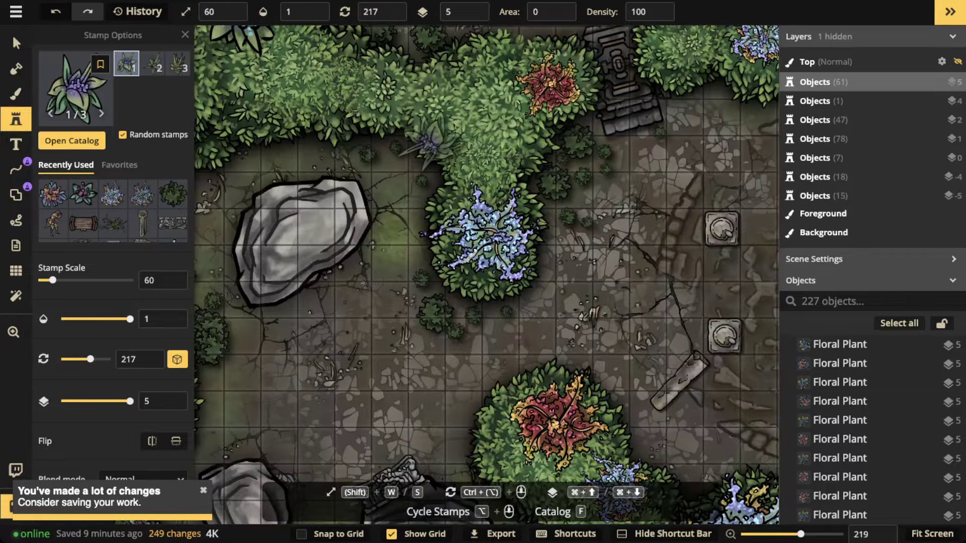
pyautogui.click(429, 138)
pyautogui.click(295, 116)
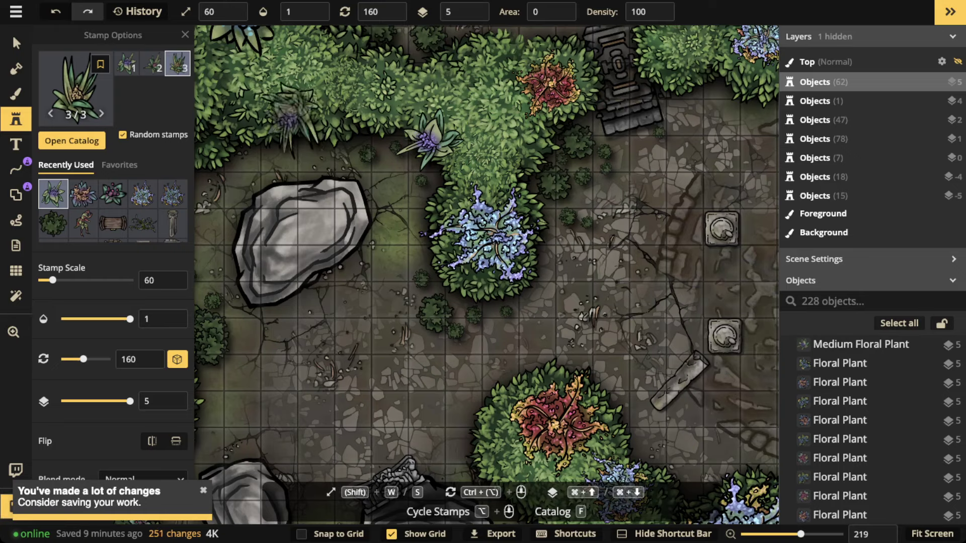
# - Place a rotated scale-60 medium floral plant on the canopy edge west of the northwestern boulder
pyautogui.moveTo(223, 175); pyautogui.dragTo(424, 97)
pyautogui.keyDown('ctrl'); pyautogui.scroll(-5, 372, 138); pyautogui.keyUp('ctrl')
pyautogui.click(362, 166)
# - Try a rotated medium floral plant beside the western-edge flower cluster and undo its placement
pyautogui.moveTo(369, 233); pyautogui.dragTo(372, 95)
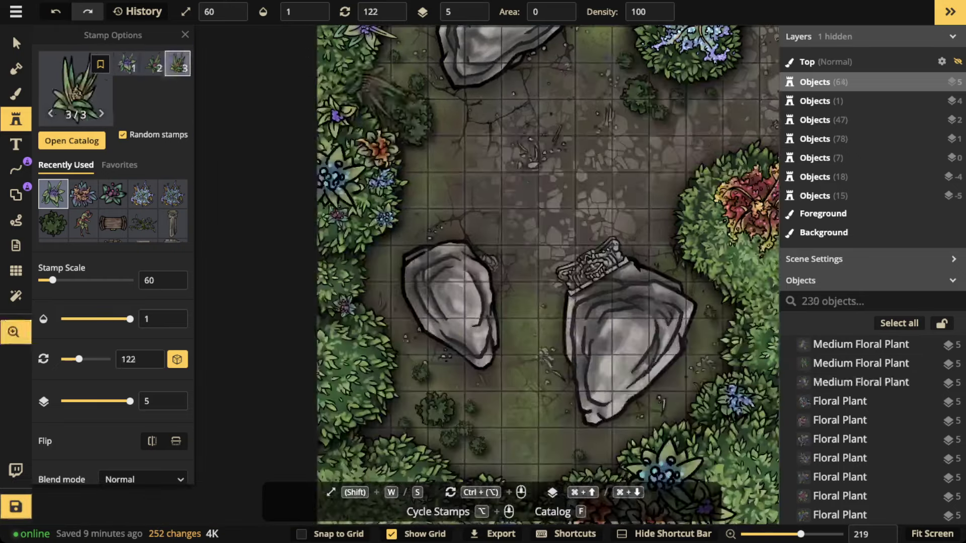
pyautogui.keyDown('ctrl'); pyautogui.scroll(-3, 395, 196); pyautogui.keyUp('ctrl')
pyautogui.click(389, 182)
pyautogui.scroll(-3, 392, 178)
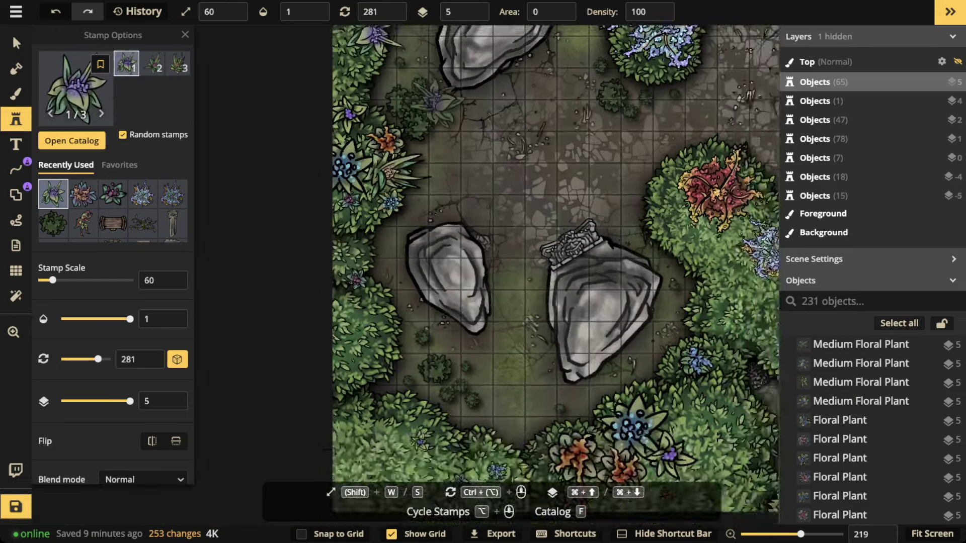
pyautogui.moveTo(397, 166); pyautogui.dragTo(442, 342)
pyautogui.press('super+z')
# - Place a rotated scale-30 medium floral plant on the canopy edge between the two plants north of the boulder
pyautogui.keyDown('ctrl'); pyautogui.scroll(4, 552, 129); pyautogui.keyUp('ctrl')
pyautogui.press('s')
pyautogui.press('s')
pyautogui.press('s')
pyautogui.keyDown('ctrl'); pyautogui.scroll(1, 565, 132); pyautogui.keyUp('ctrl')
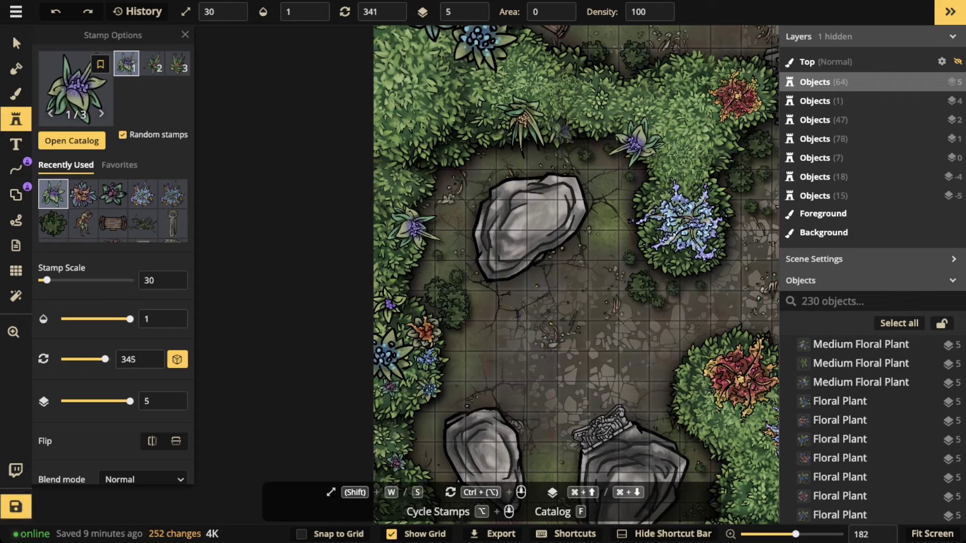
pyautogui.click(558, 128)
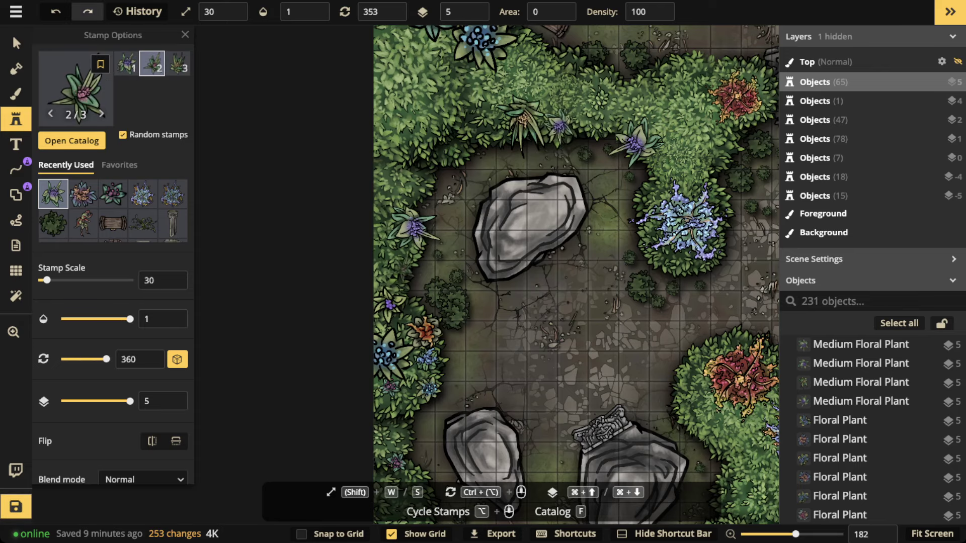
# - Try different medium floral plant stamp sizes, up to scale 100, and settle on scale 60
pyautogui.moveTo(552, 386); pyautogui.dragTo(451, 259)
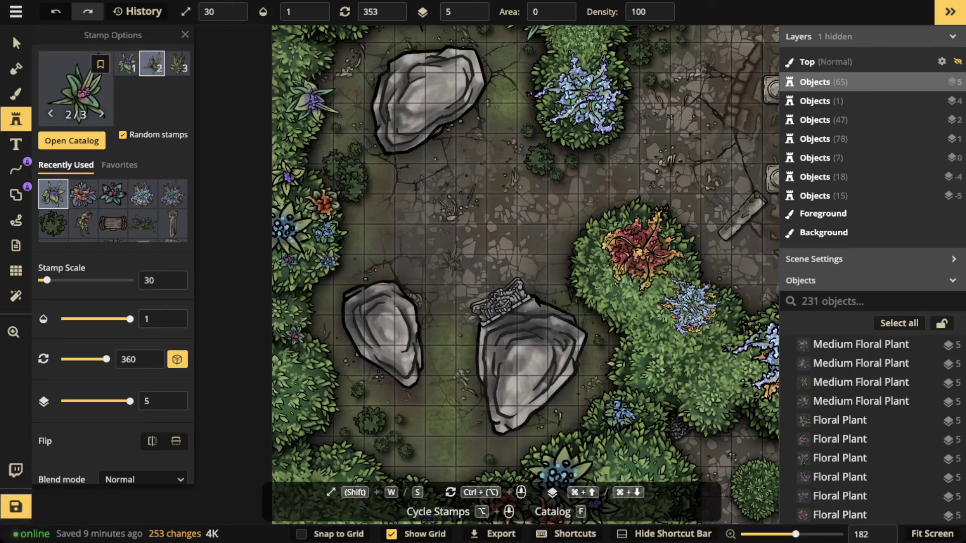
pyautogui.keyDown('shift'); pyautogui.scroll(1, 451, 254); pyautogui.keyUp('shift')
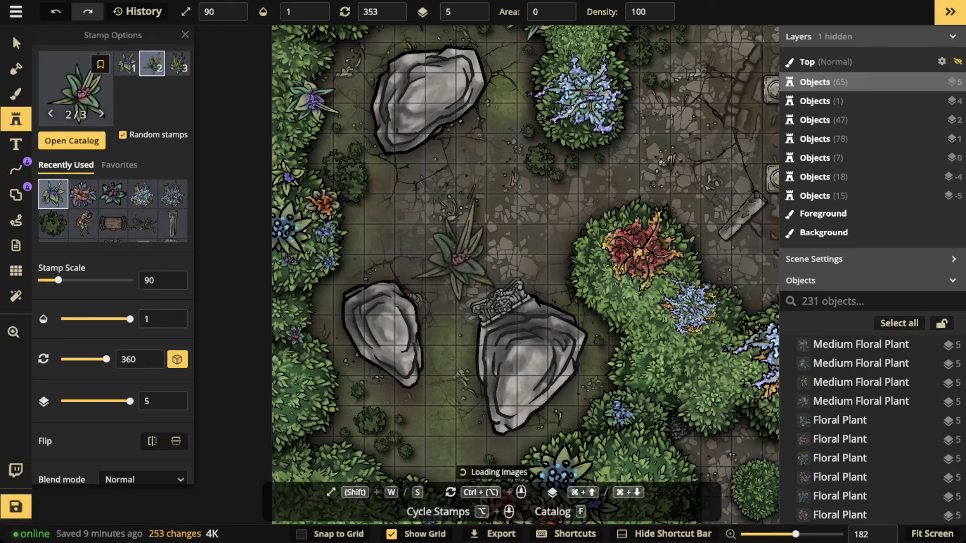
pyautogui.keyDown('shift'); pyautogui.scroll(-1, 451, 253); pyautogui.keyUp('shift')
pyautogui.keyDown('shift'); pyautogui.scroll(1, 451, 254); pyautogui.keyUp('shift')
pyautogui.keyDown('shift'); pyautogui.scroll(-2, 451, 253); pyautogui.keyUp('shift')
pyautogui.keyDown('shift'); pyautogui.scroll(8, 451, 253); pyautogui.keyUp('shift')
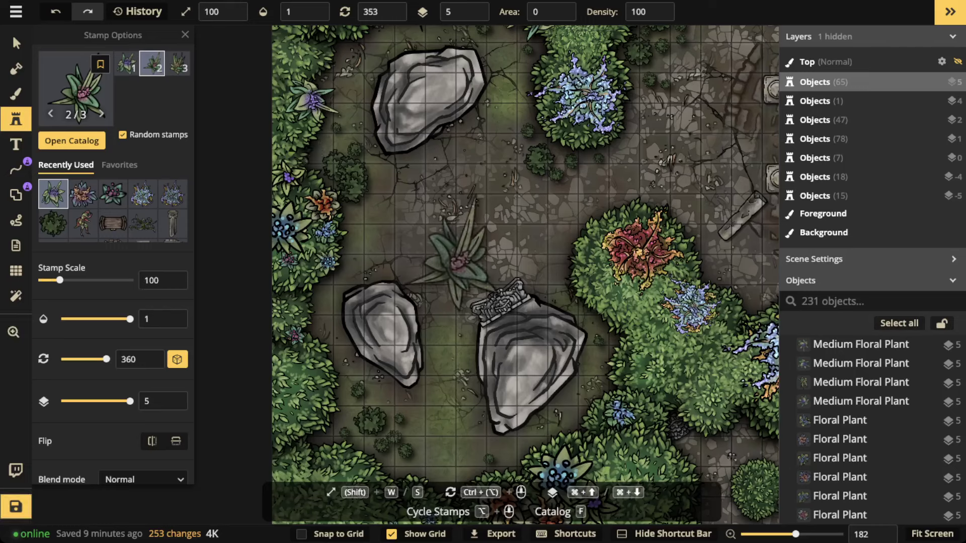
pyautogui.keyDown('shift'); pyautogui.scroll(-5, 452, 254); pyautogui.keyUp('shift')
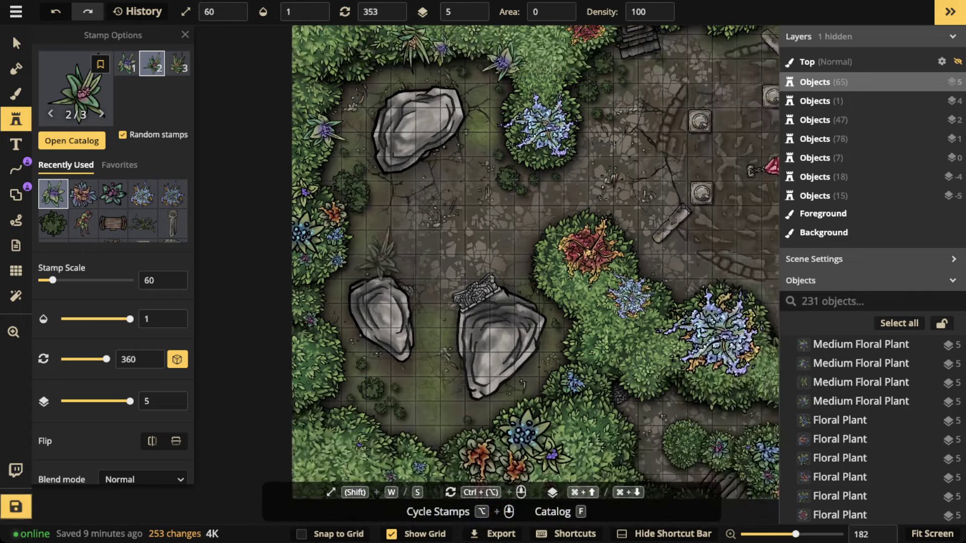
pyautogui.keyDown('ctrl'); pyautogui.scroll(-2, 383, 262); pyautogui.keyUp('ctrl')
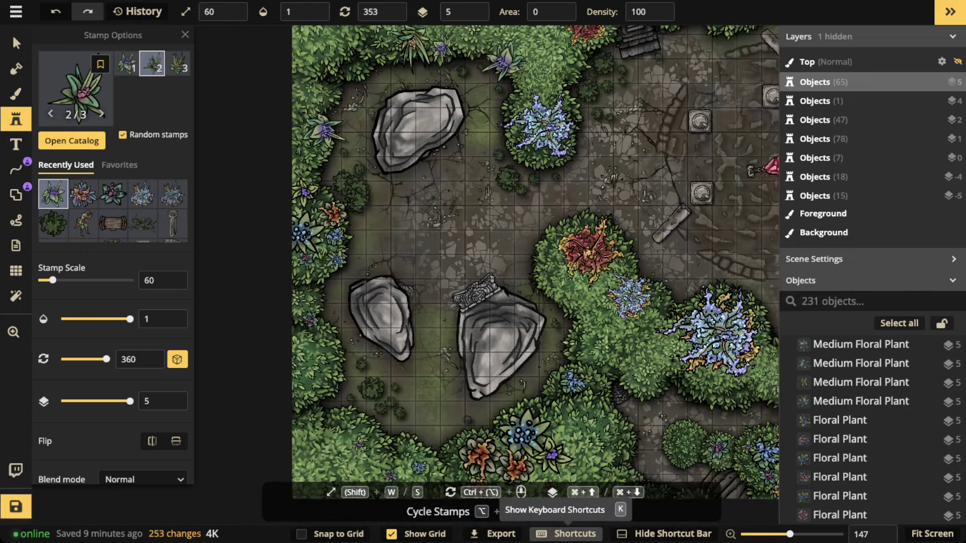
# - Look up the keyboard shortcut reference for the stamp controls and close it
pyautogui.write('kk')
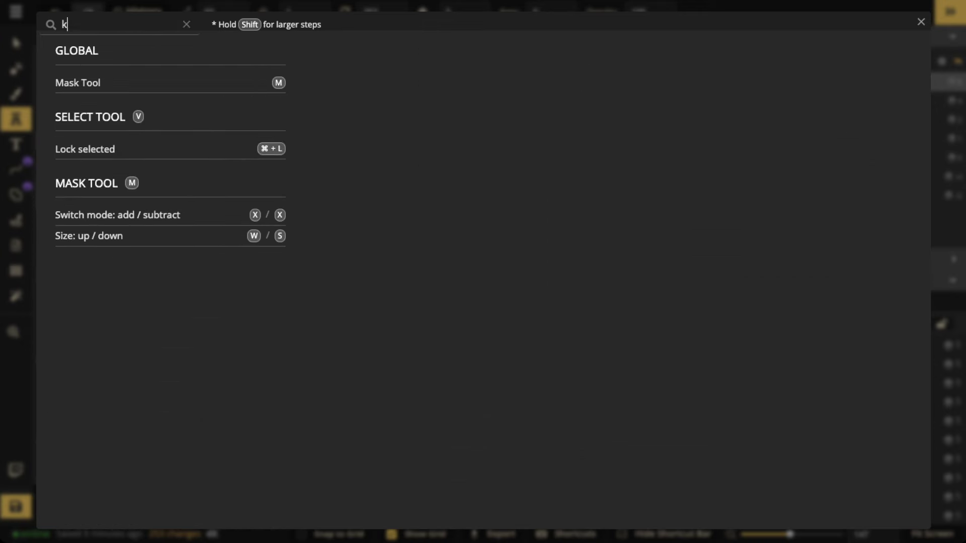
pyautogui.press('BackSpace')
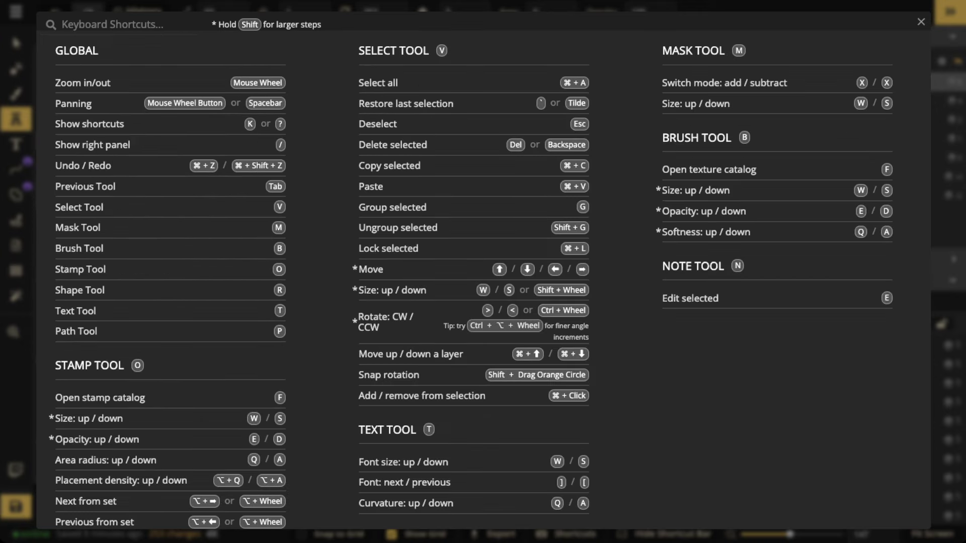
pyautogui.press('Escape')
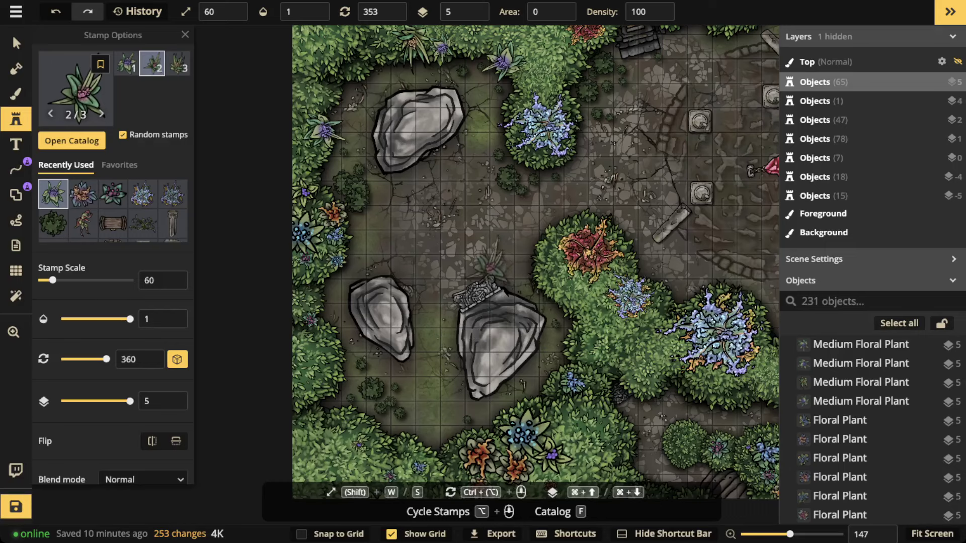
# - Place two rotated medium floral plants on the canopy edges south and southeast of the central stone circle
pyautogui.moveTo(546, 266); pyautogui.dragTo(403, 272)
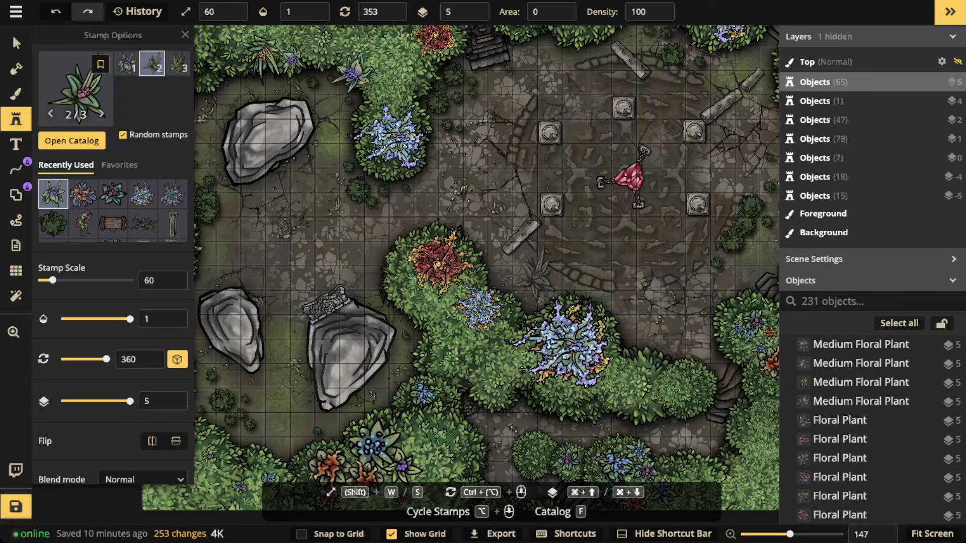
pyautogui.moveTo(724, 281); pyautogui.dragTo(528, 234)
pyautogui.scroll(-3, 532, 237)
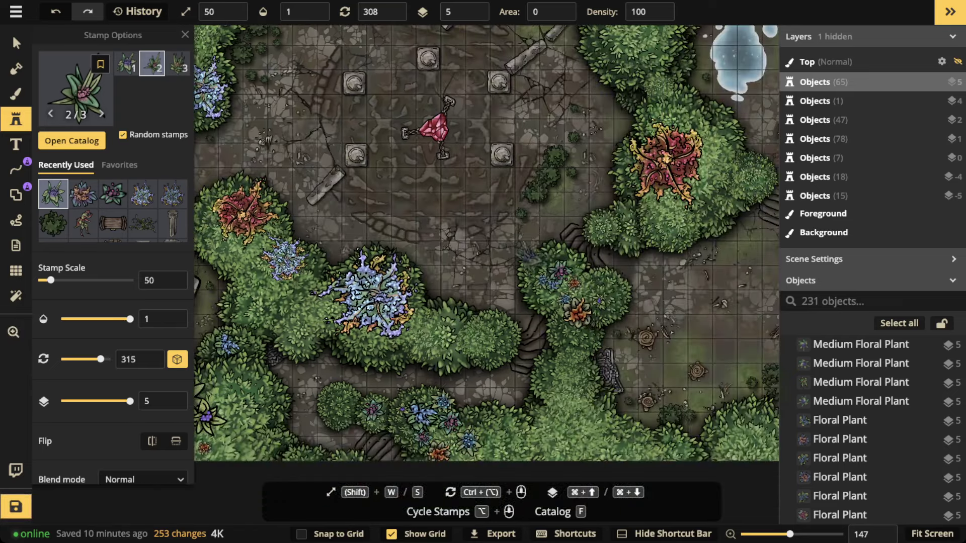
pyautogui.click(530, 254)
pyautogui.click(346, 267)
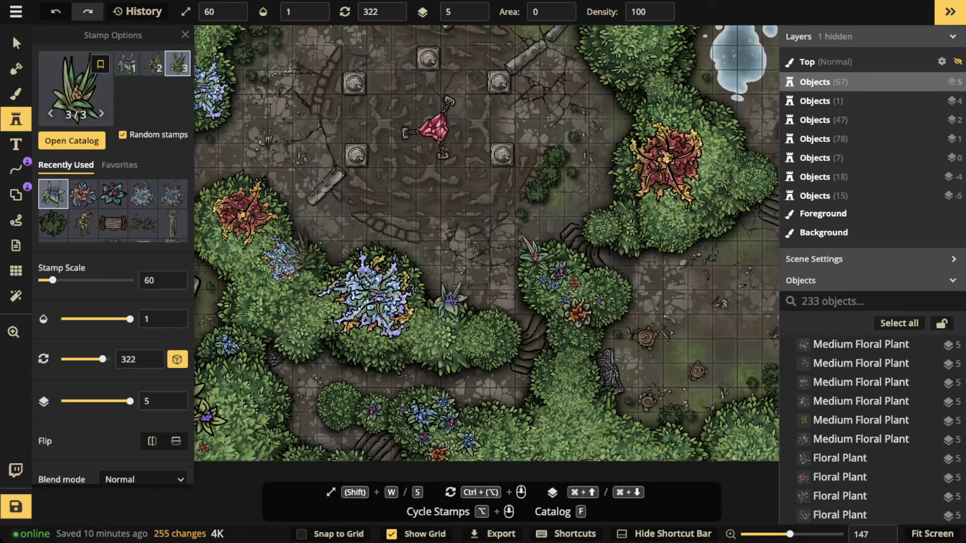
# - Place a rotated scale-60 medium floral plant on the canopy northwest of the stone circle and another below the northern canopy's small blue plant
pyautogui.moveTo(307, 161); pyautogui.dragTo(352, 390)
pyautogui.scroll(4, 321, 263)
pyautogui.keyDown('ctrl'); pyautogui.keyDown('alt'); pyautogui.scroll(7, 315, 261); pyautogui.keyUp('alt'); pyautogui.keyUp('ctrl')
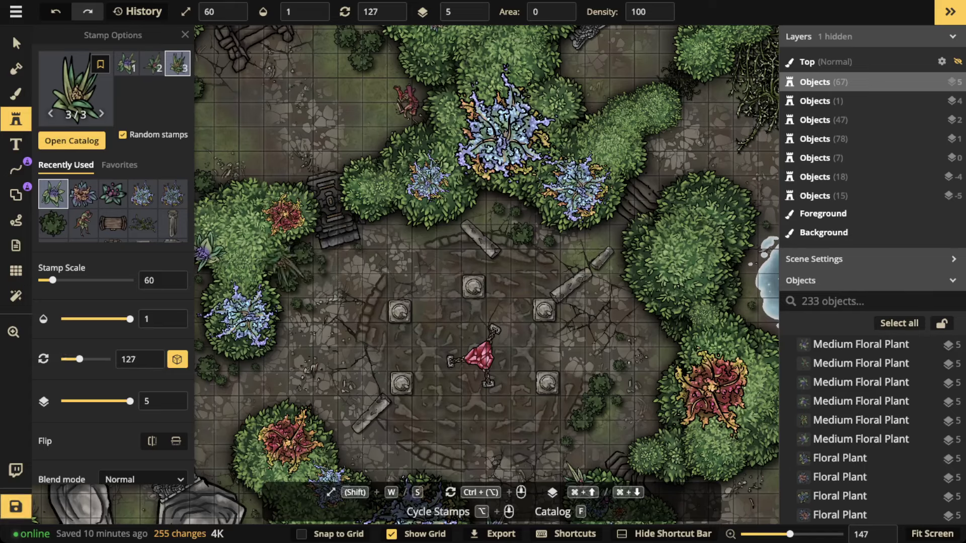
pyautogui.click(276, 268)
pyautogui.keyDown('ctrl'); pyautogui.scroll(-8, 420, 229); pyautogui.keyUp('ctrl')
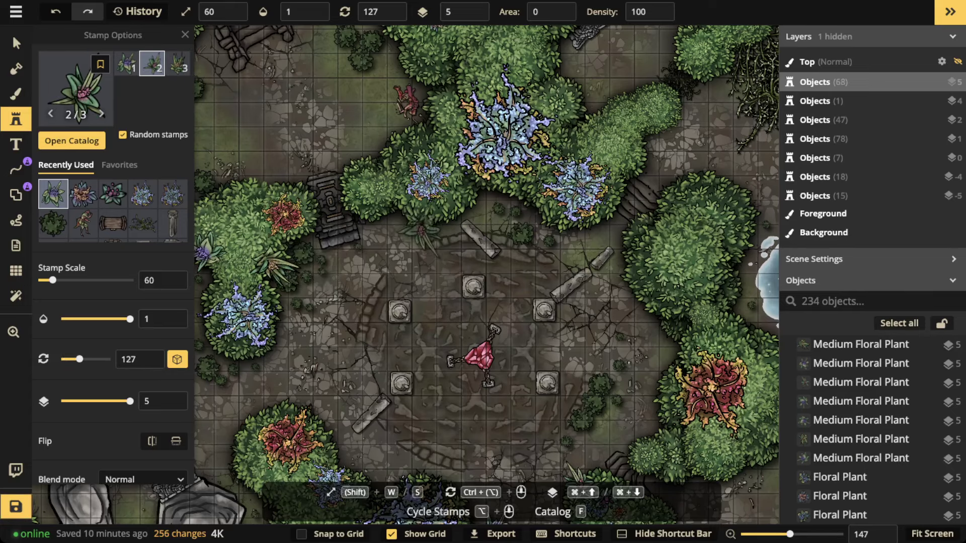
pyautogui.click(424, 220)
# - Place two rotated scale-60 medium floral plants side by side on the western edge of the canopy east of the stone circle
pyautogui.moveTo(640, 262); pyautogui.dragTo(523, 226)
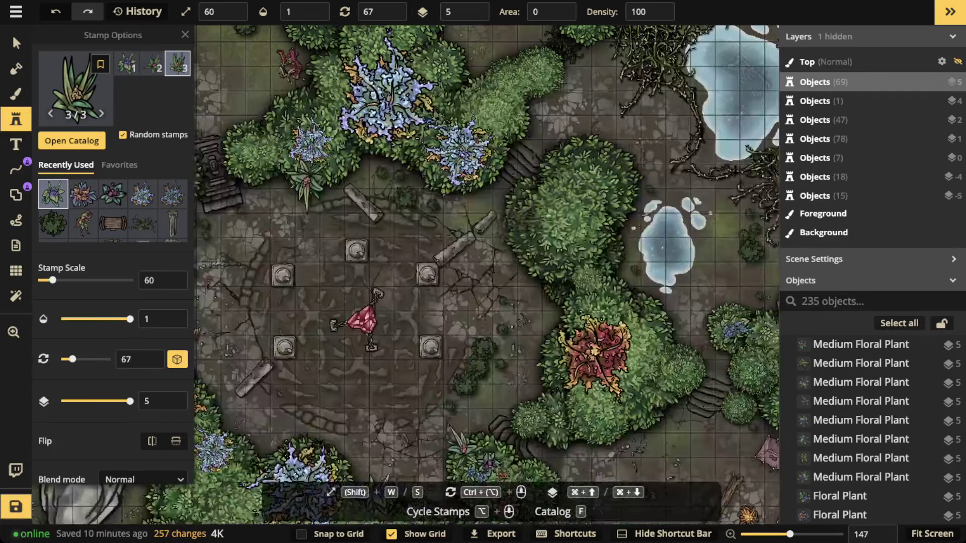
pyautogui.keyDown('ctrl'); pyautogui.scroll(-6, 522, 233); pyautogui.keyUp('ctrl')
pyautogui.click(515, 243)
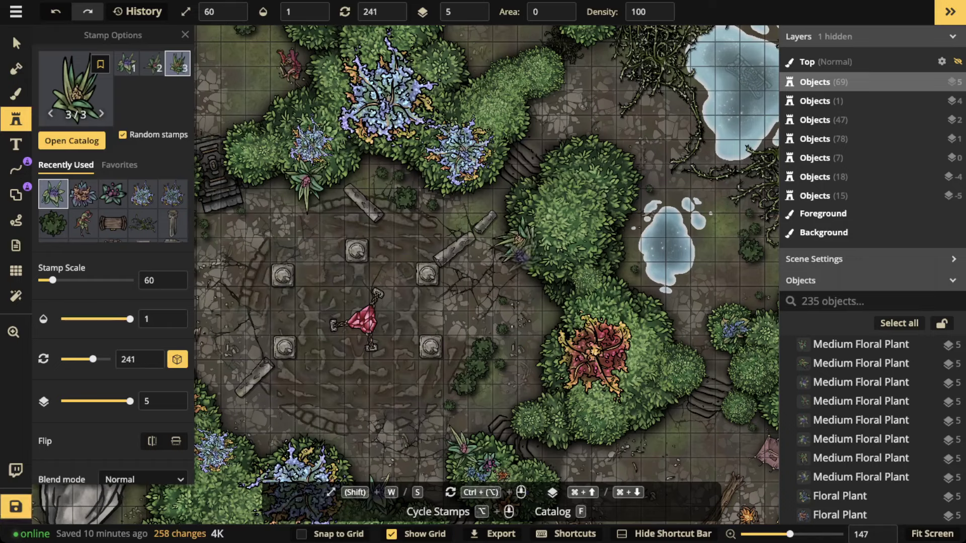
pyautogui.keyDown('ctrl'); pyautogui.scroll(-2, 527, 261); pyautogui.keyUp('ctrl')
pyautogui.click(533, 263)
# - Place three rotated scale-60 medium floral plants along the canopy edge around the southwestern boulders
pyautogui.scroll(-3, 363, 118)
pyautogui.moveTo(363, 262); pyautogui.dragTo(570, 179)
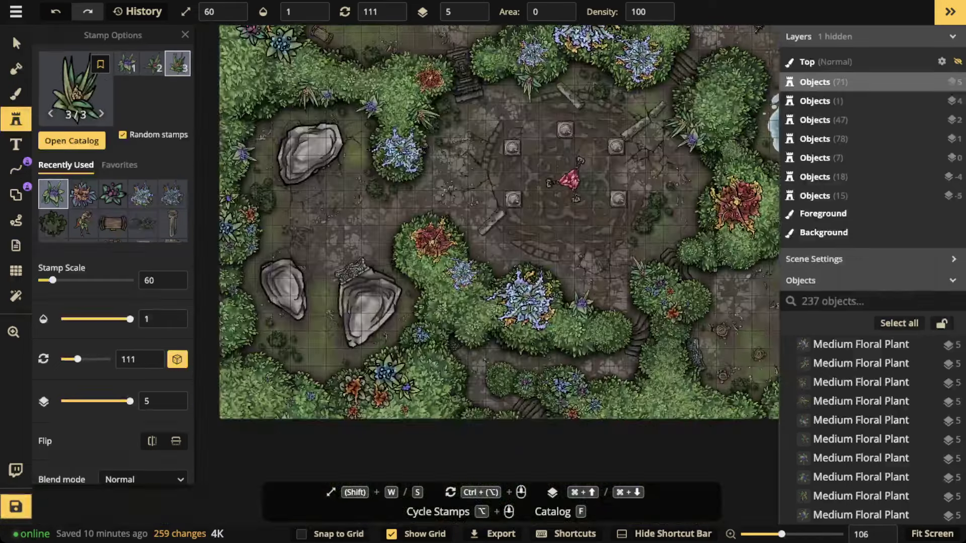
pyautogui.scroll(3, 293, 373)
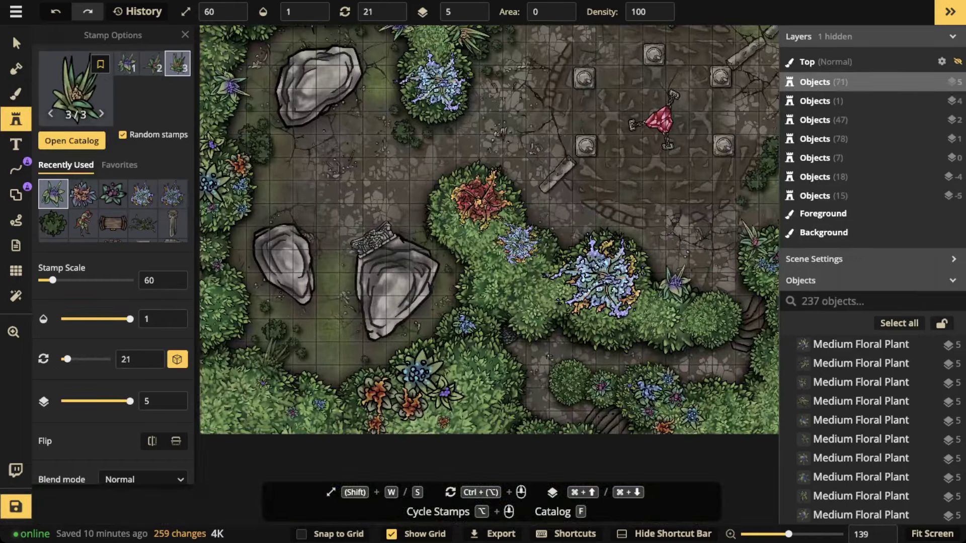
pyautogui.click(277, 359)
pyautogui.click(349, 382)
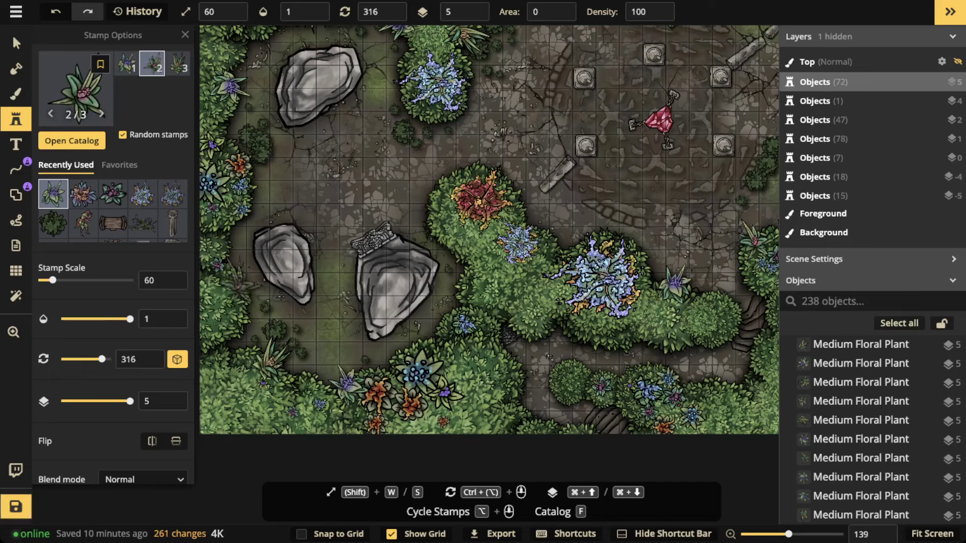
pyautogui.click(239, 307)
# - Place a rotated scale-60 medium floral plant on the canopy edge just west of the southeastern campsite
pyautogui.moveTo(655, 264); pyautogui.dragTo(322, 214)
pyautogui.moveTo(419, 227); pyautogui.dragTo(426, 172)
pyautogui.scroll(-4, 408, 272)
pyautogui.scroll(11, 415, 282)
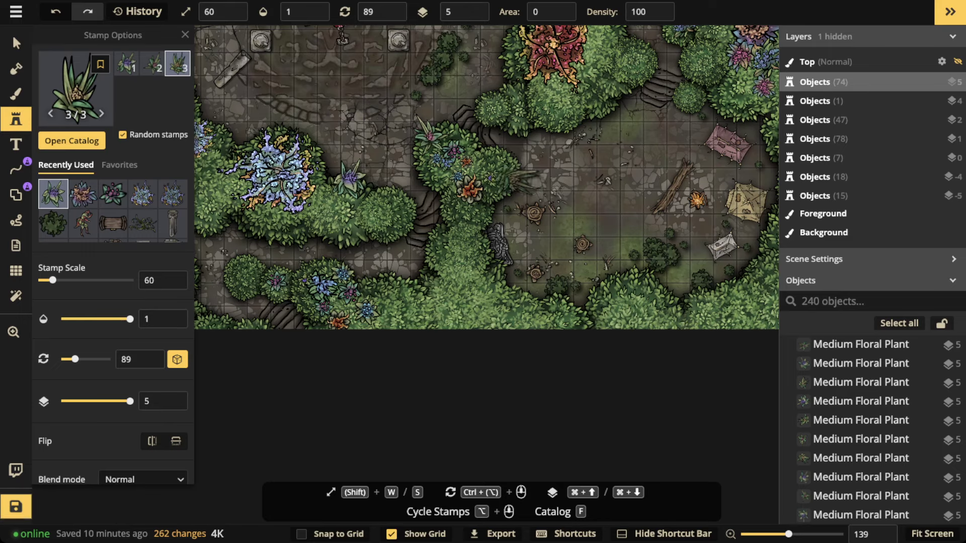
pyautogui.click(518, 181)
# - Place two rotated scale-60 medium floral plants on the canopy edge around the red tent at the campsite
pyautogui.scroll(-4, 610, 282)
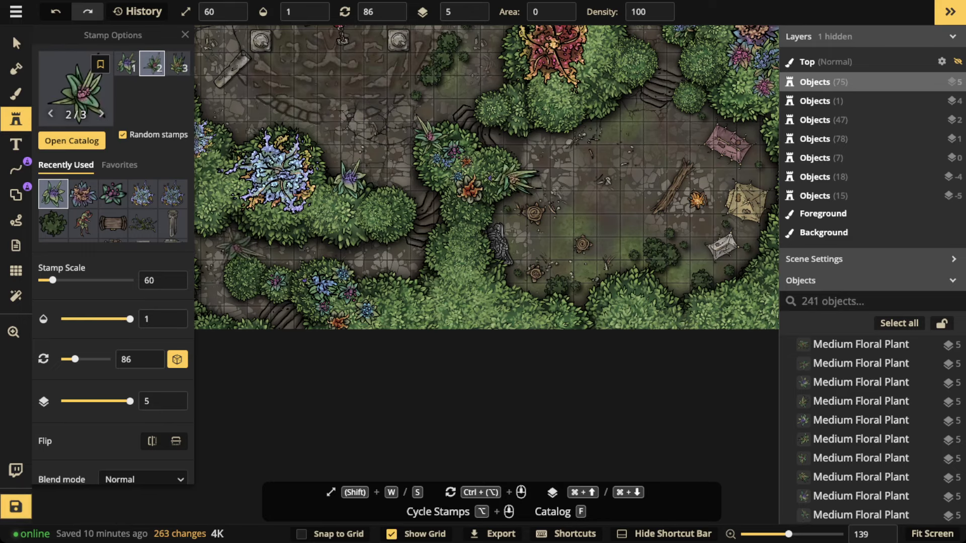
pyautogui.press('space')
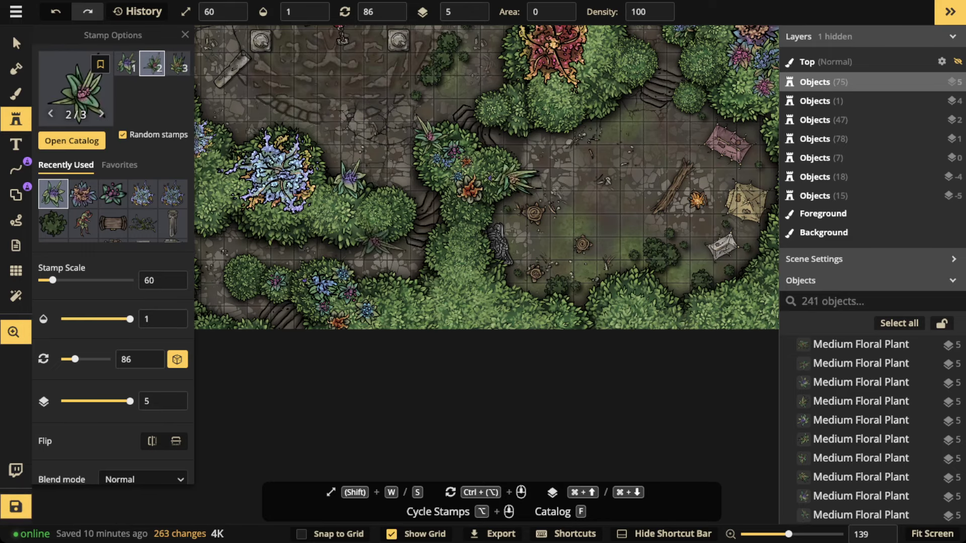
pyautogui.moveTo(712, 103); pyautogui.dragTo(460, 226)
pyautogui.scroll(-5, 464, 232)
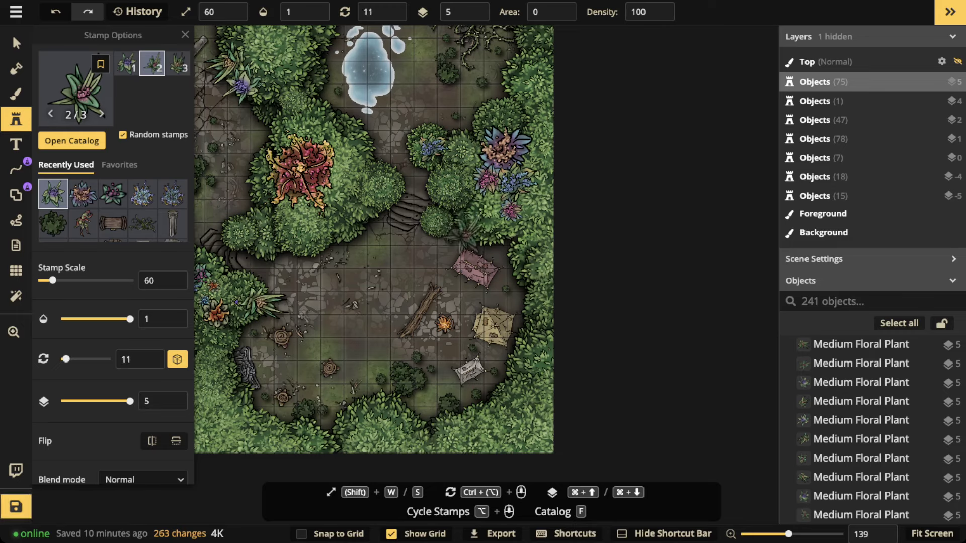
pyautogui.scroll(-13, 465, 232)
pyautogui.click(486, 240)
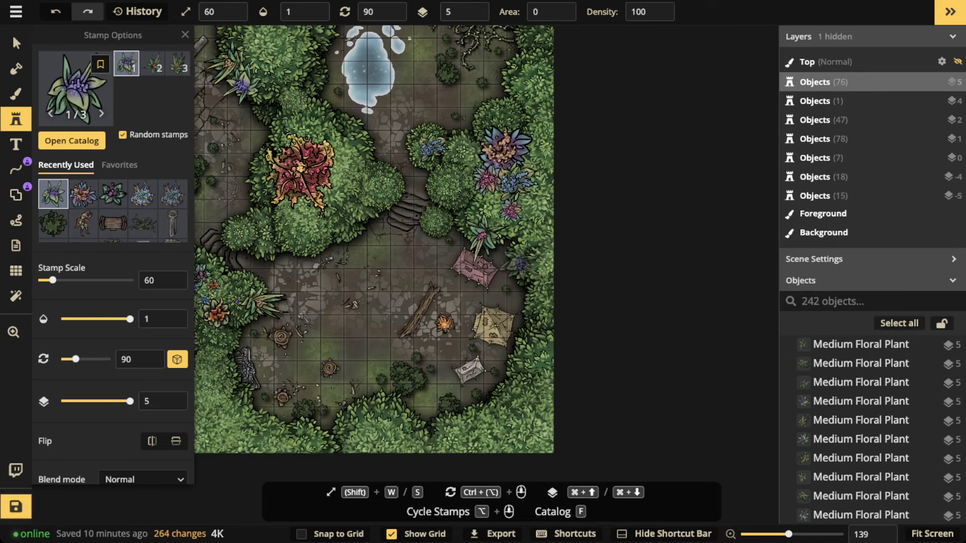
pyautogui.click(504, 208)
# - Place three rotated scale-60 medium floral plants along the canopy above the vines north of the large pond
pyautogui.moveTo(487, 103); pyautogui.dragTo(486, 305)
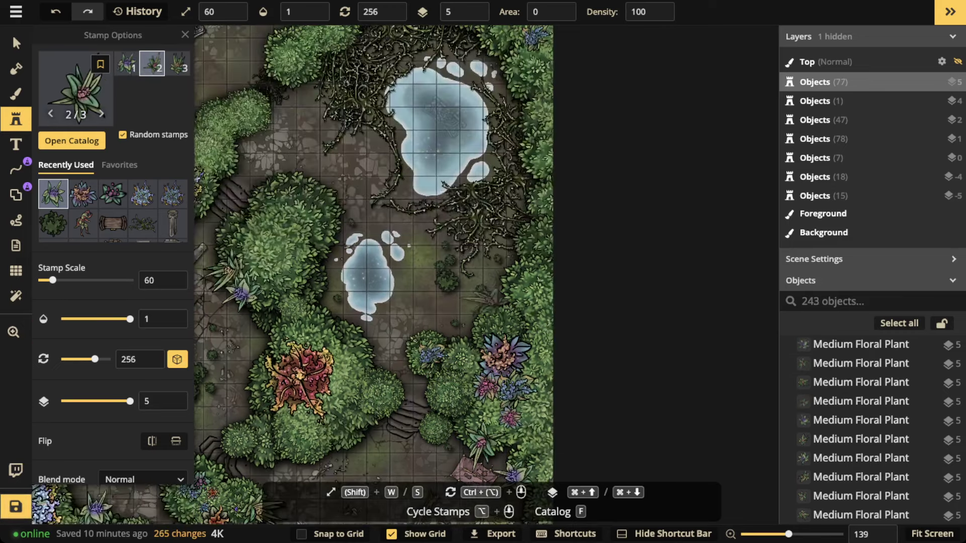
pyautogui.moveTo(453, 99); pyautogui.dragTo(452, 229)
pyautogui.scroll(-4, 428, 125)
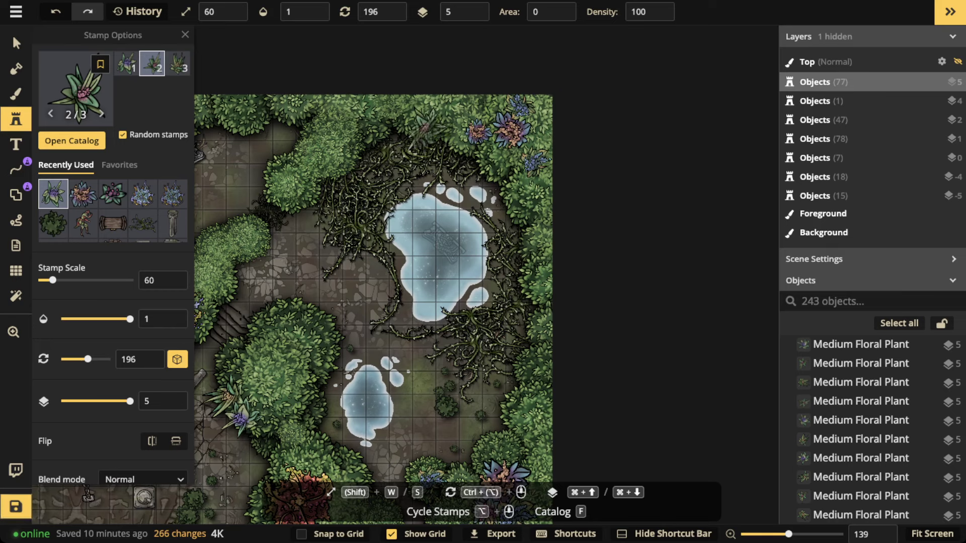
pyautogui.click(425, 123)
pyautogui.click(348, 162)
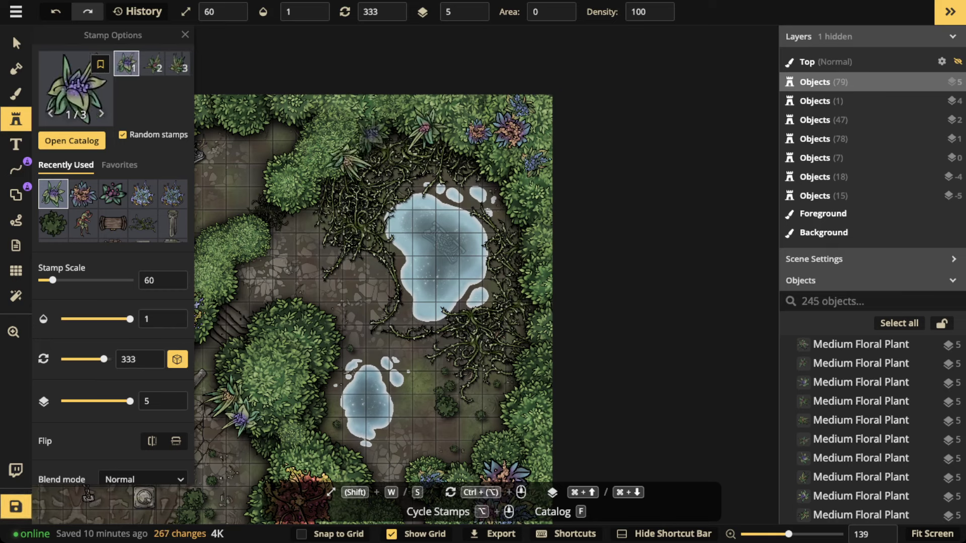
pyautogui.click(373, 130)
# - Rotate the middle plant north of the large pond to about 258 and place another scale-60 medium floral plant on the canopy east of the pond
pyautogui.click(16, 43)
pyautogui.click(373, 133)
pyautogui.scroll(-12, 374, 133)
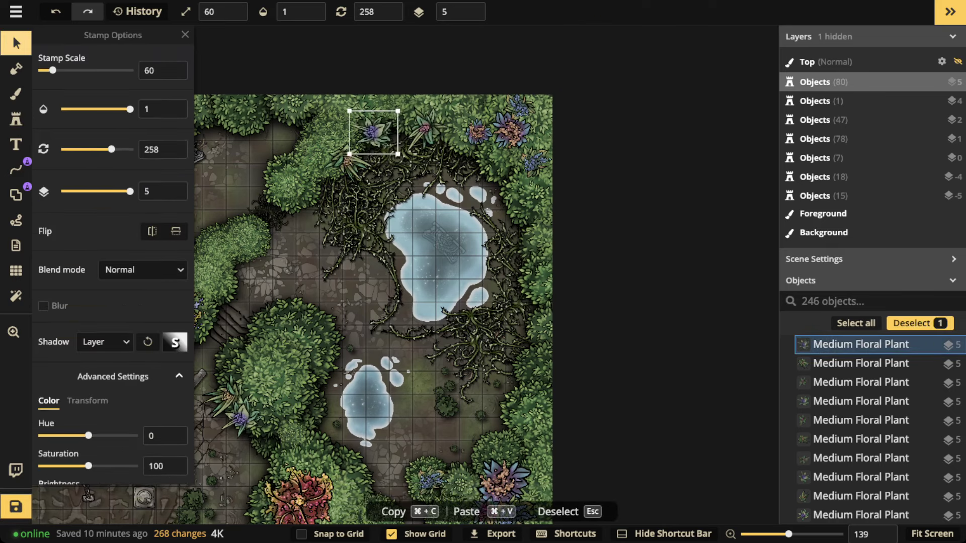
pyautogui.click(16, 119)
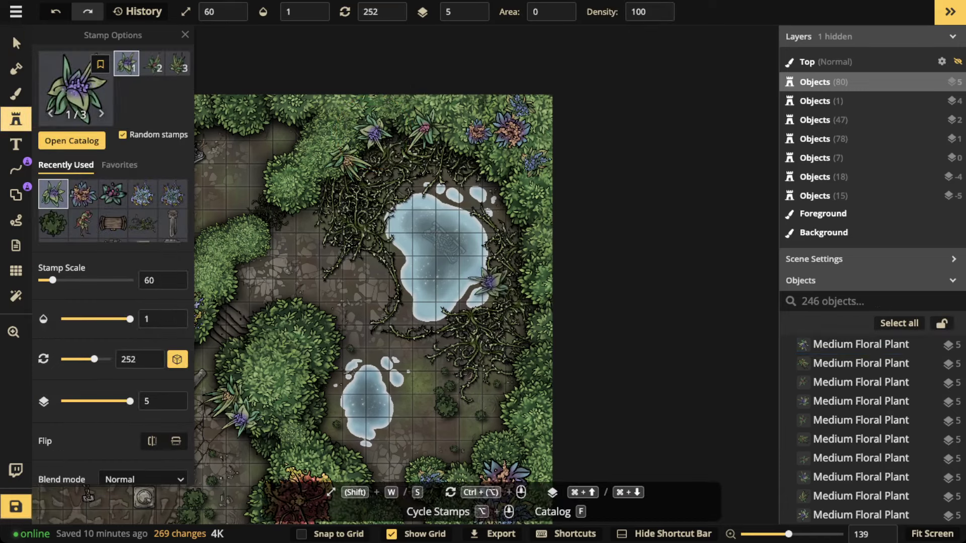
pyautogui.click(526, 270)
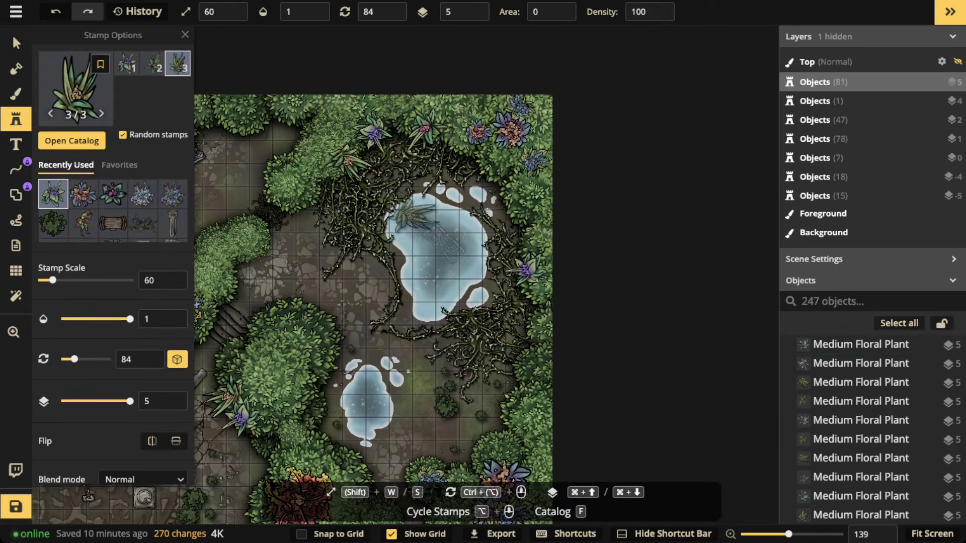
# - Place three rotated scale-60 medium floral plants on the canopy edges around the small northern clearing with the fallen statue
pyautogui.moveTo(318, 178); pyautogui.dragTo(548, 251)
pyautogui.keyDown('ctrl'); pyautogui.scroll(-7, 438, 301); pyautogui.keyUp('ctrl')
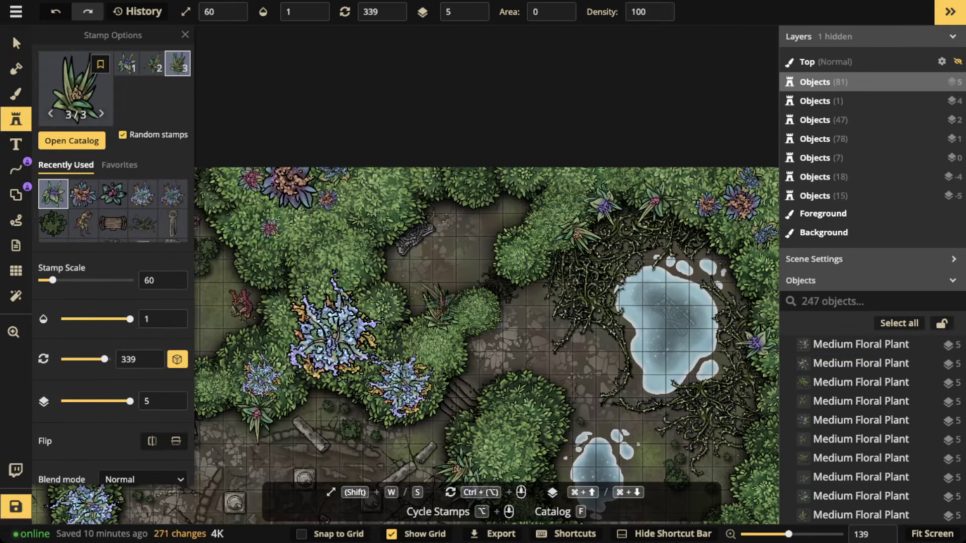
pyautogui.click(438, 304)
pyautogui.keyDown('ctrl'); pyautogui.scroll(7, 375, 282); pyautogui.keyUp('ctrl')
pyautogui.click(375, 281)
pyautogui.keyDown('ctrl'); pyautogui.scroll(7, 467, 209); pyautogui.keyUp('ctrl')
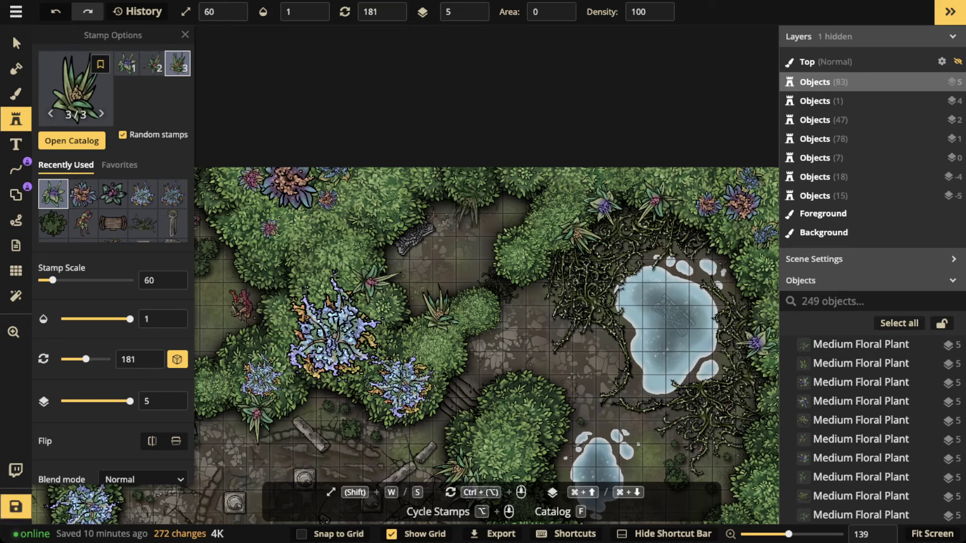
pyautogui.click(471, 199)
# - Select the medium floral plant at the top of the northern clearing and save the map
pyautogui.click(16, 43)
pyautogui.scroll(-3, 113, 251)
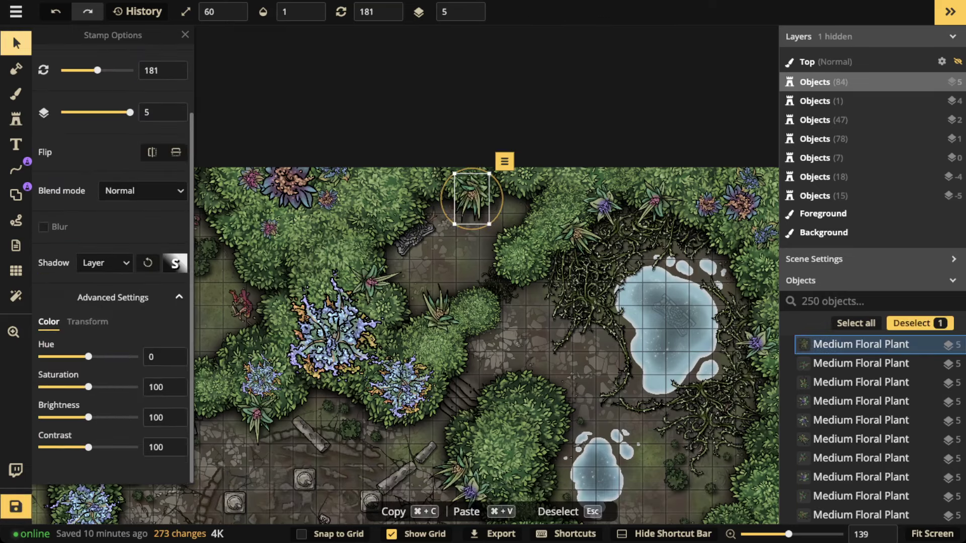
pyautogui.press('super+s')
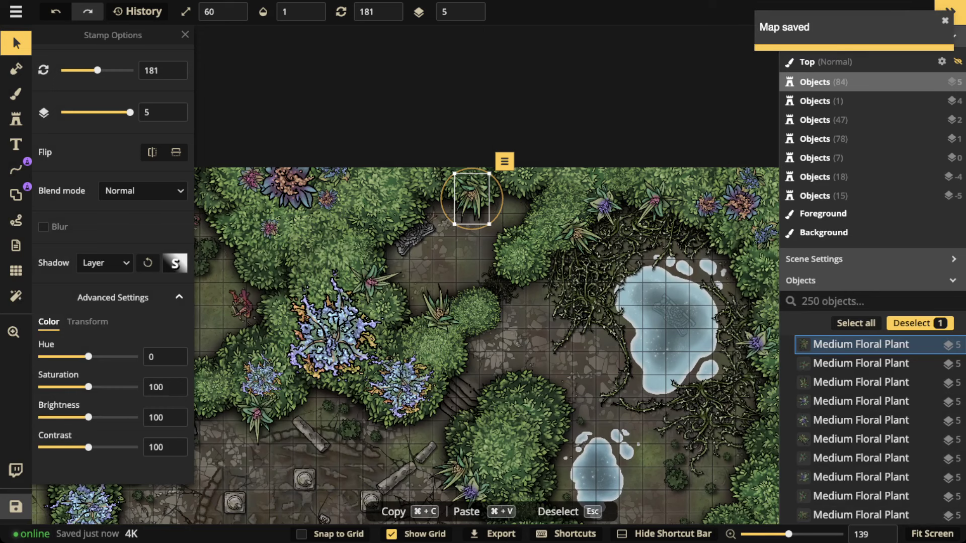
# - Hide the map's grid and review the whole battlemap
pyautogui.click(16, 271)
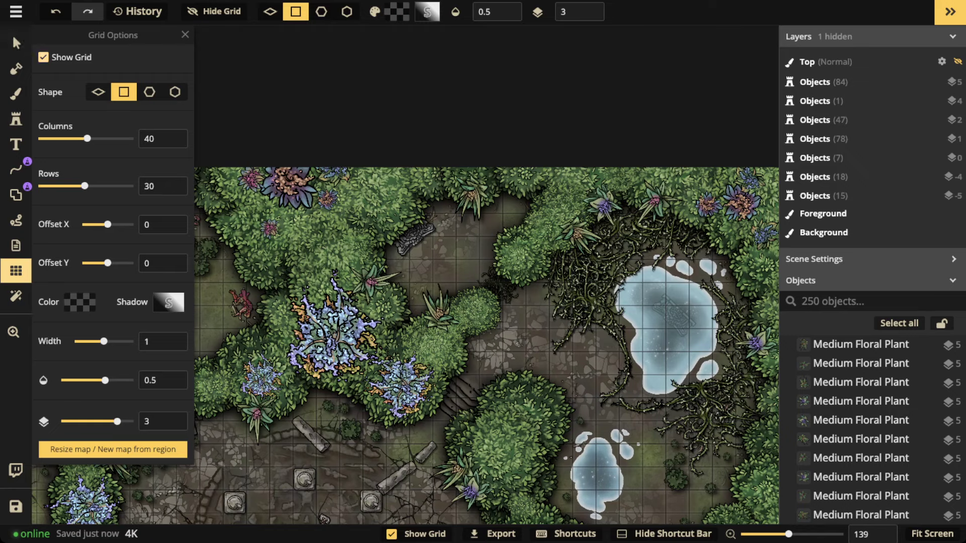
pyautogui.click(44, 57)
pyautogui.click(15, 42)
pyautogui.scroll(-4, 363, 235)
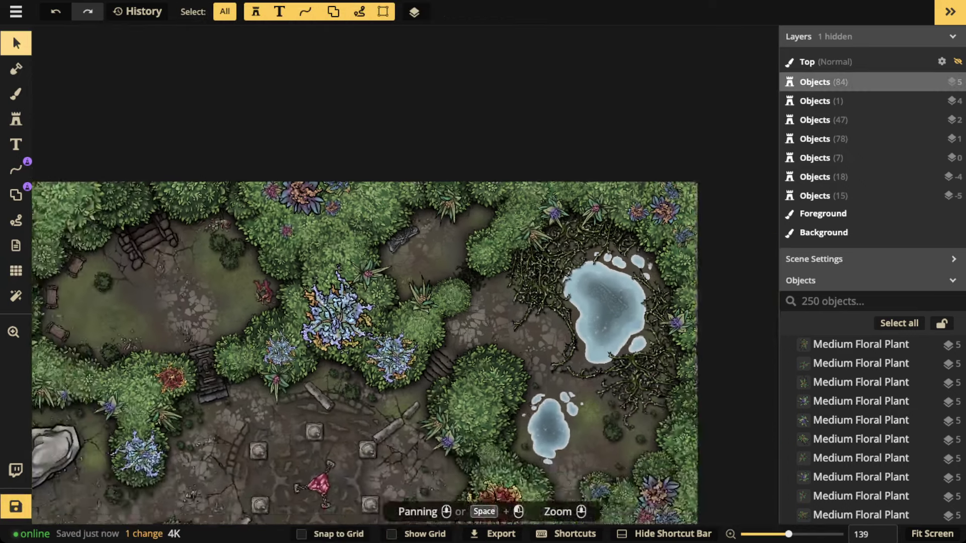
pyautogui.moveTo(384, 322); pyautogui.dragTo(409, 196)
pyautogui.scroll(-1, 408, 184)
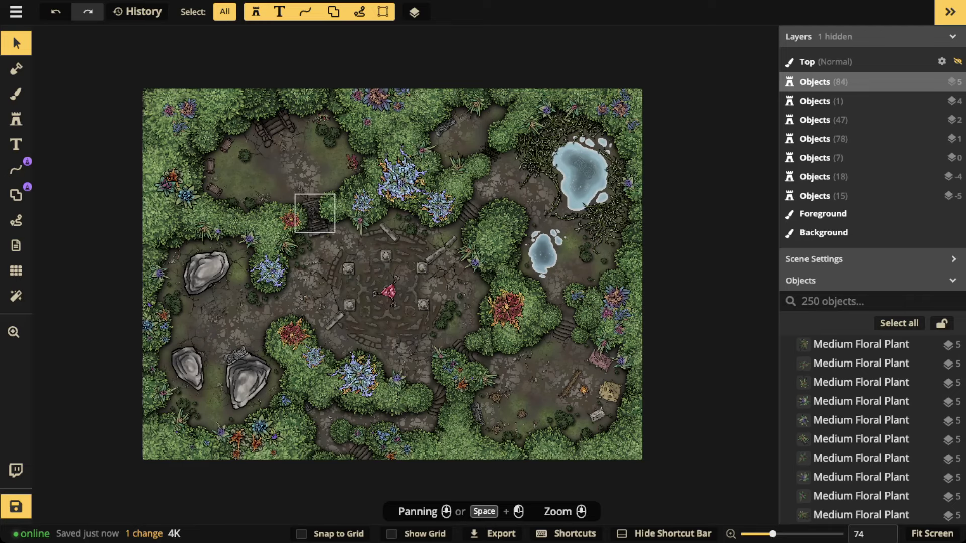
pyautogui.scroll(1, 316, 190)
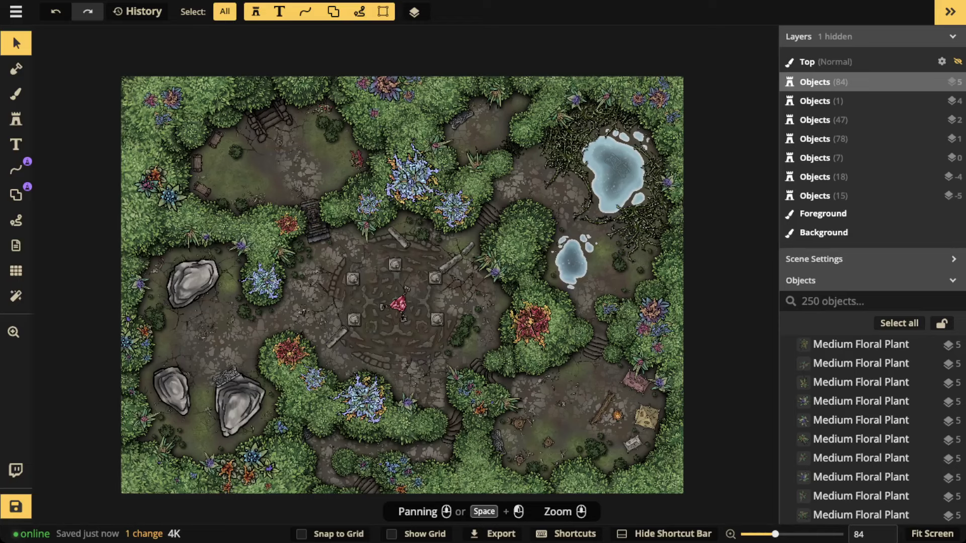
# - Search the whole stamp catalog for "light" and choose variant 5 of the glowing light stamp from the Fantasy Battlemaps 2.0 Core pack
pyautogui.click(16, 94)
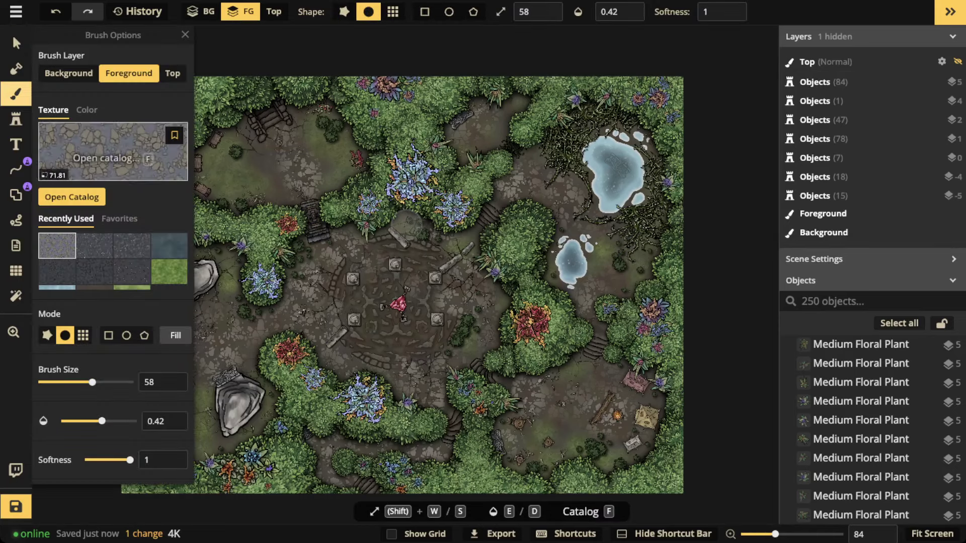
pyautogui.click(16, 120)
pyautogui.press('f')
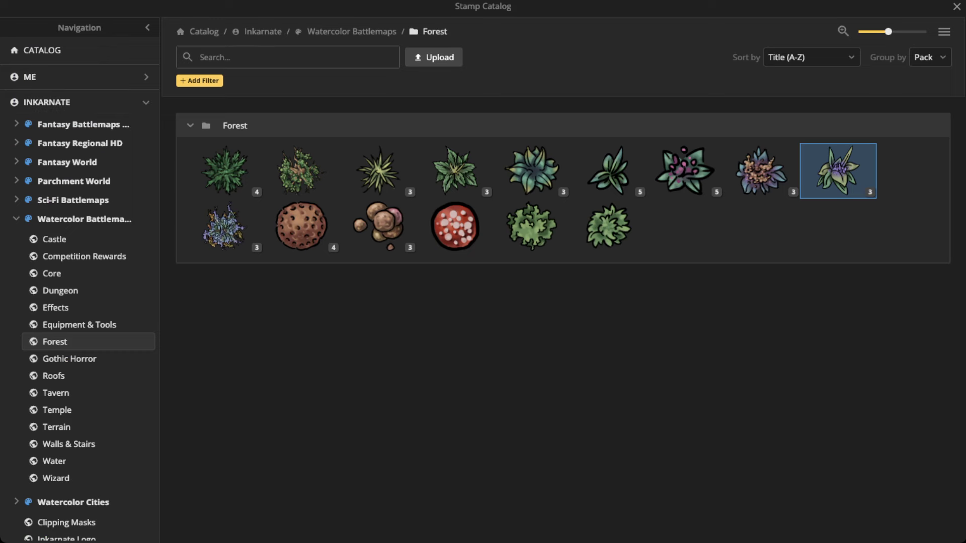
pyautogui.click(16, 218)
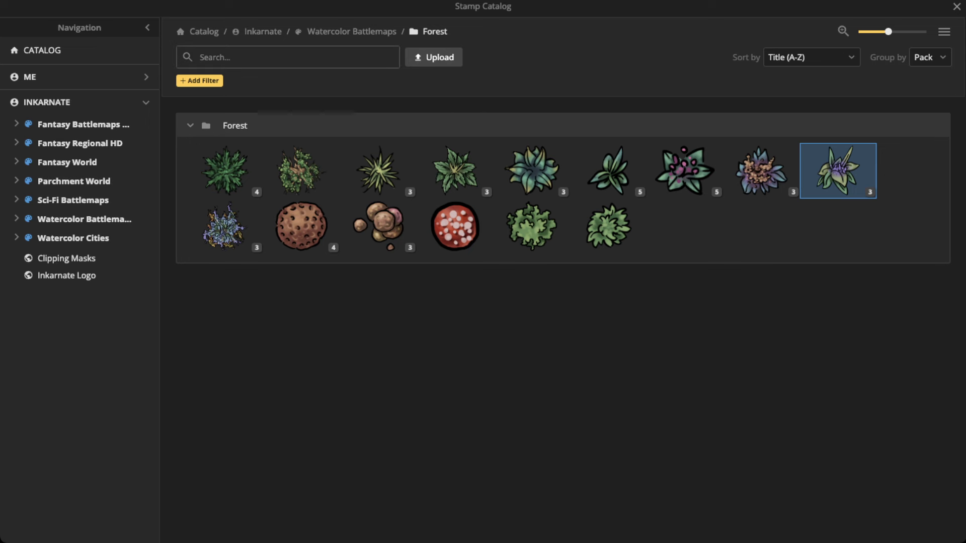
pyautogui.write('light')
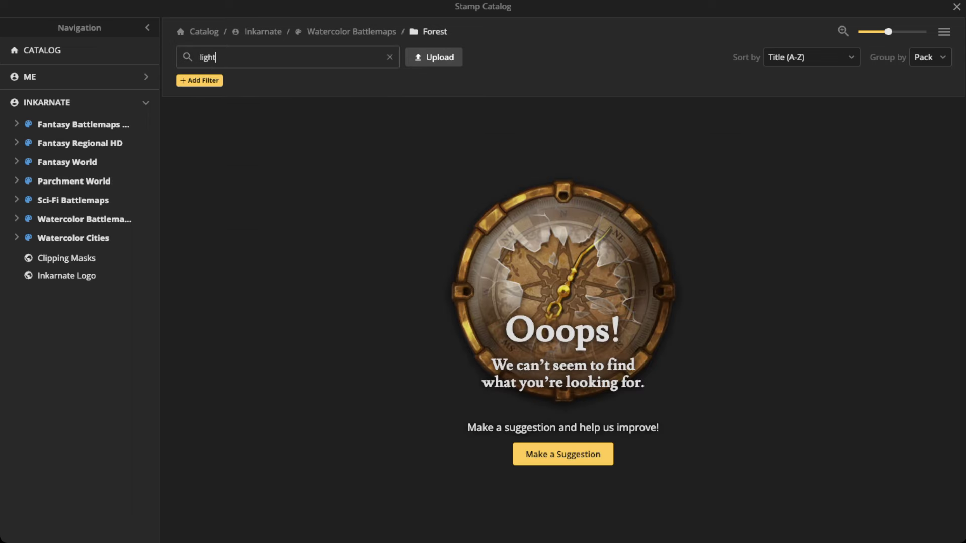
pyautogui.click(262, 32)
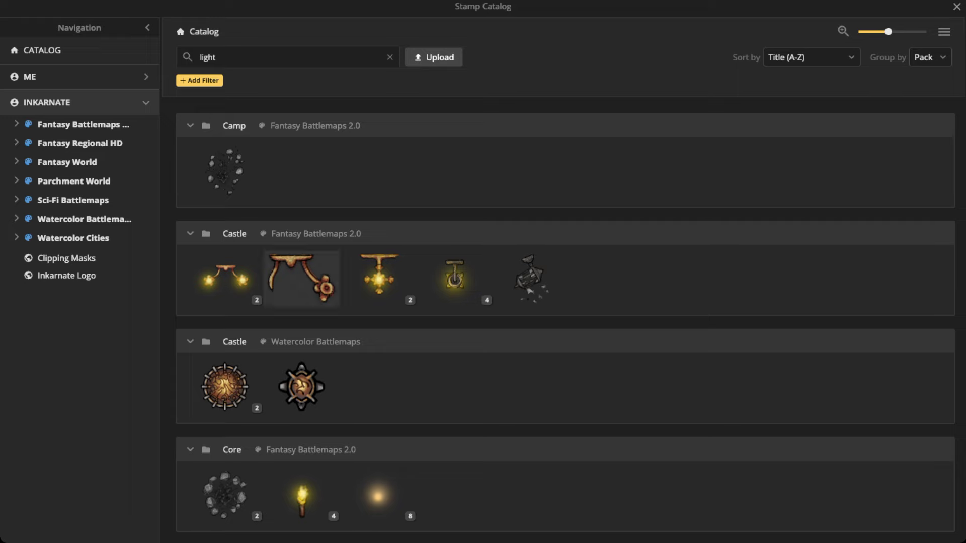
pyautogui.click(378, 496)
pyautogui.scroll(-4, 405, 229)
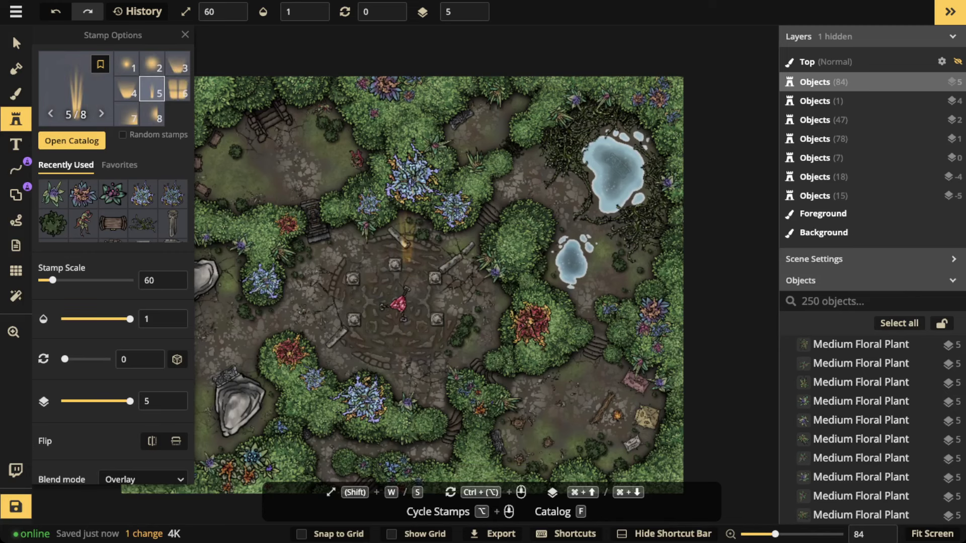
pyautogui.scroll(3, 399, 236)
pyautogui.press('w')
pyautogui.press('w')
pyautogui.press('w')
pyautogui.press('w')
pyautogui.press('w')
pyautogui.press('w')
pyautogui.press('w')
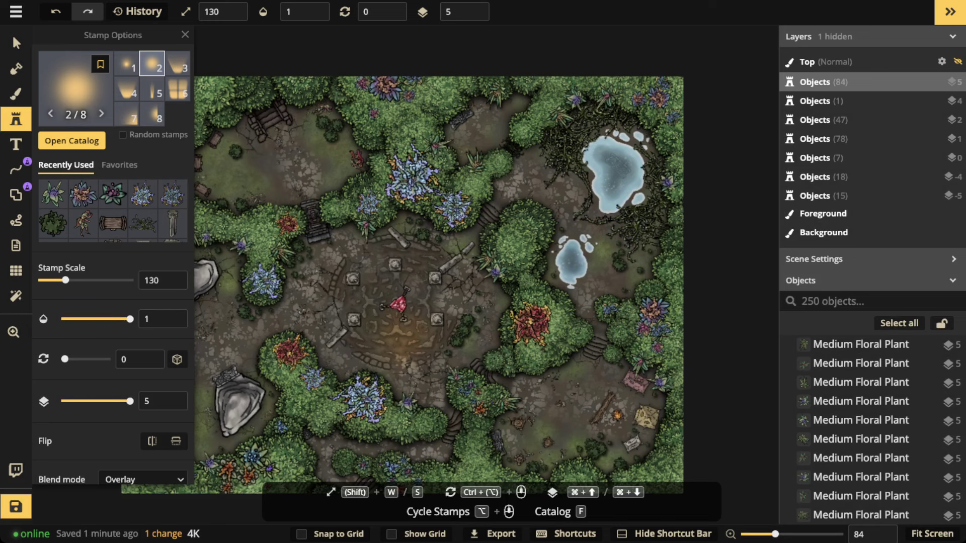
pyautogui.click(16, 43)
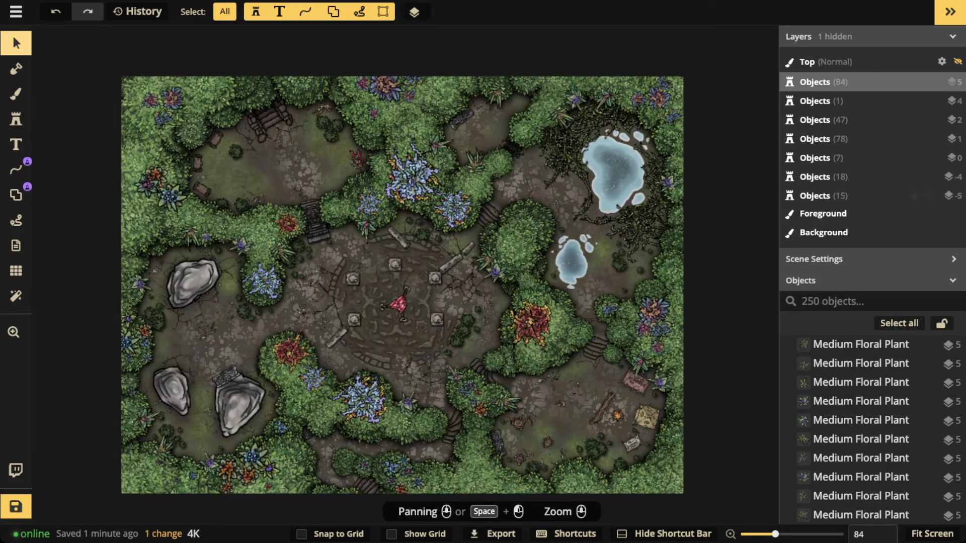
pyautogui.click(802, 302)
pyautogui.write('flower')
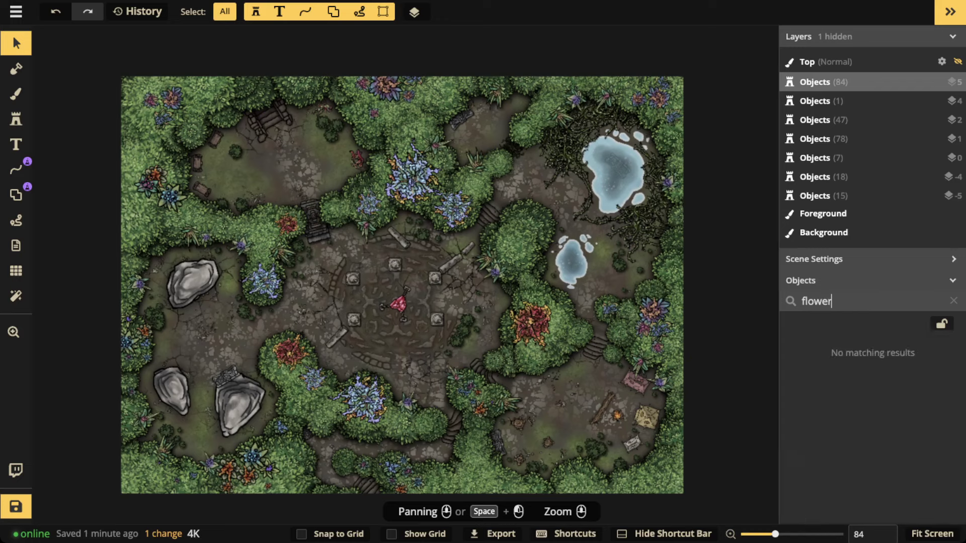
pyautogui.press('Return')
pyautogui.scroll(-1, 873, 271)
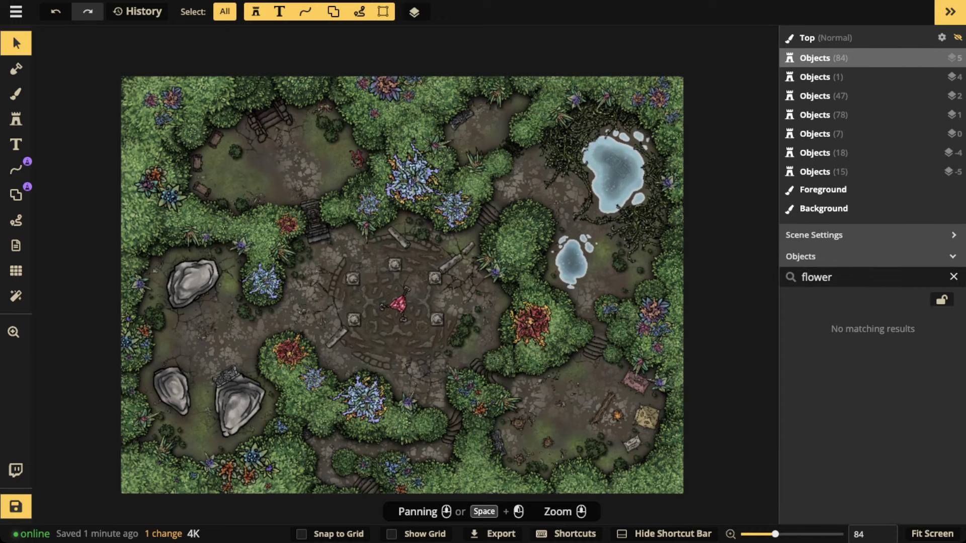
pyautogui.click(954, 276)
pyautogui.scroll(-1, 926, 378)
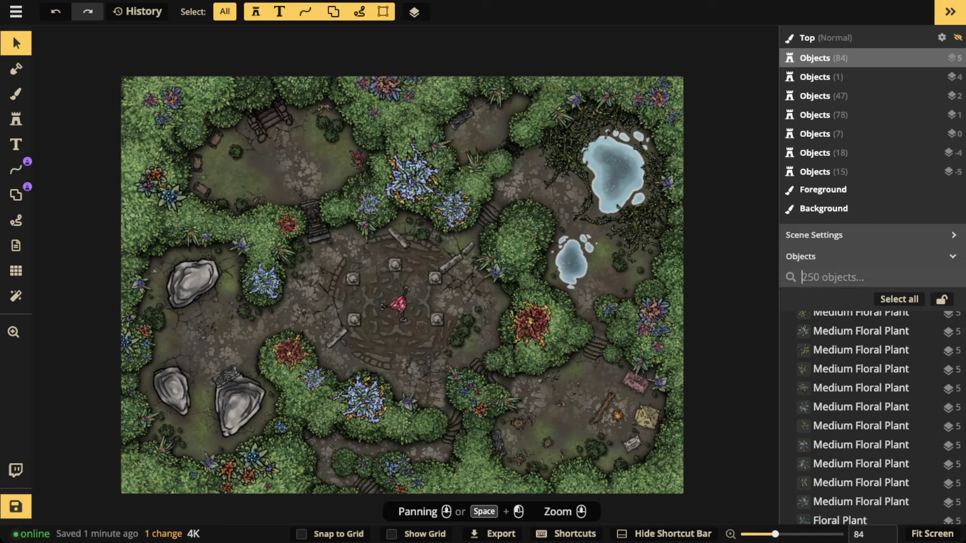
# - Filter the map's objects by "floral", select all matching plants and switch their shadow to Custom
pyautogui.write('floral')
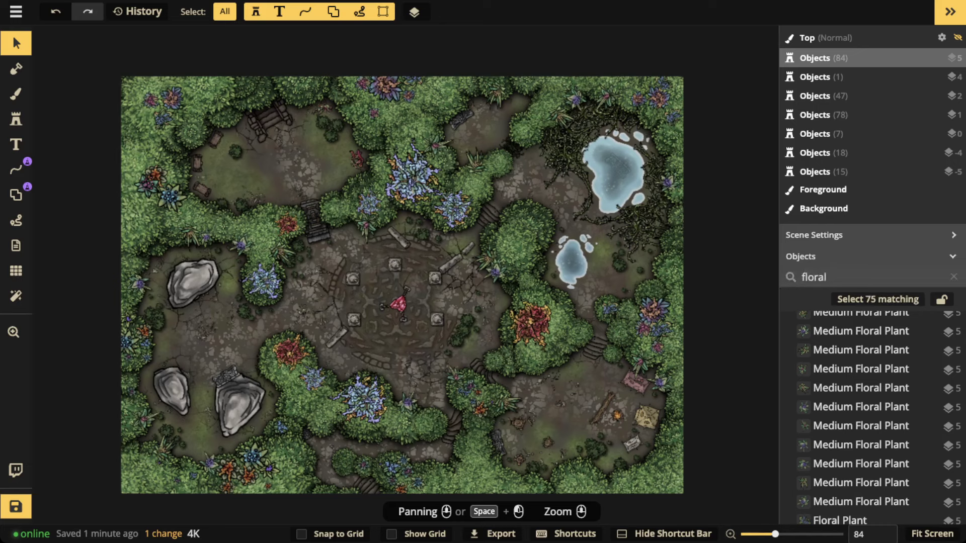
pyautogui.click(877, 299)
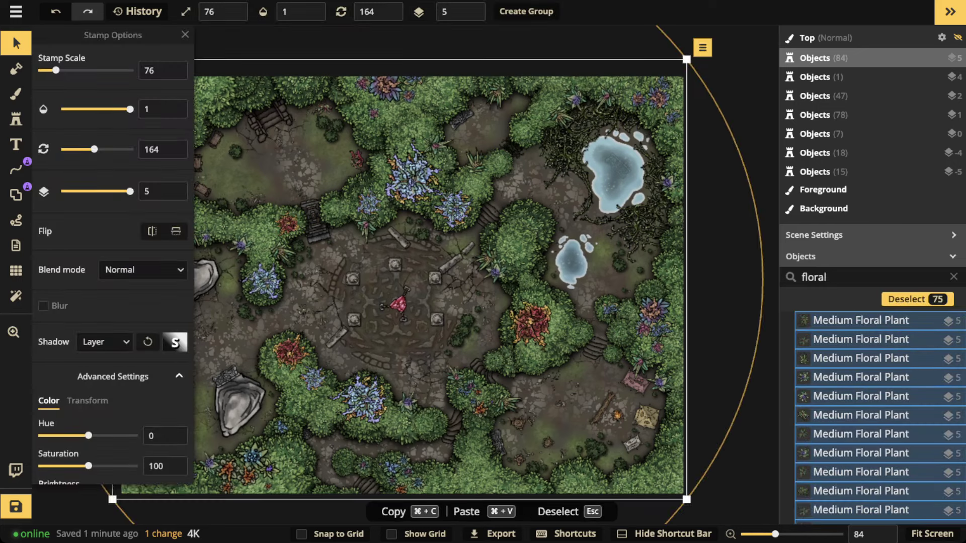
pyautogui.click(104, 341)
pyautogui.click(116, 438)
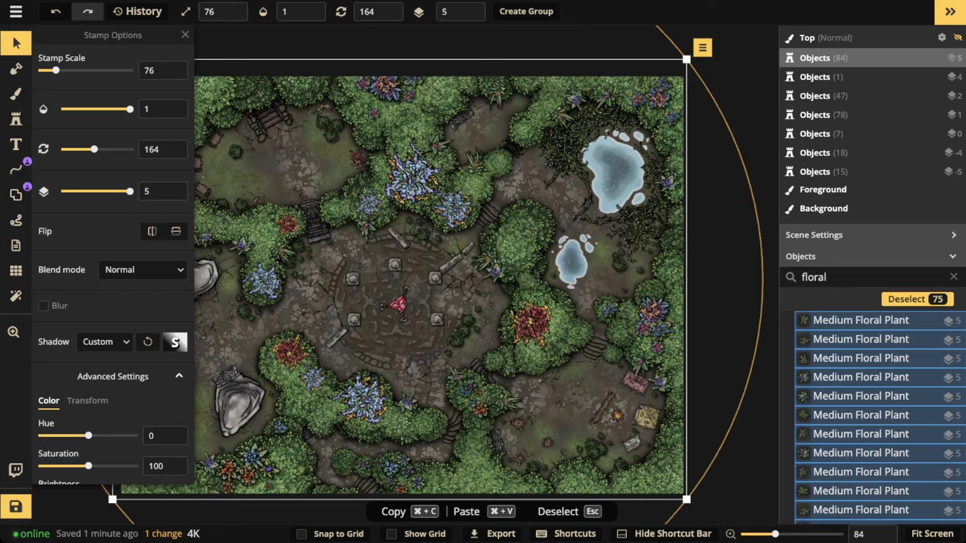
# - Give the selected floral plants a shadow with horizontal and vertical offset 0, blur 12.8 and intensity 2.09
pyautogui.click(174, 342)
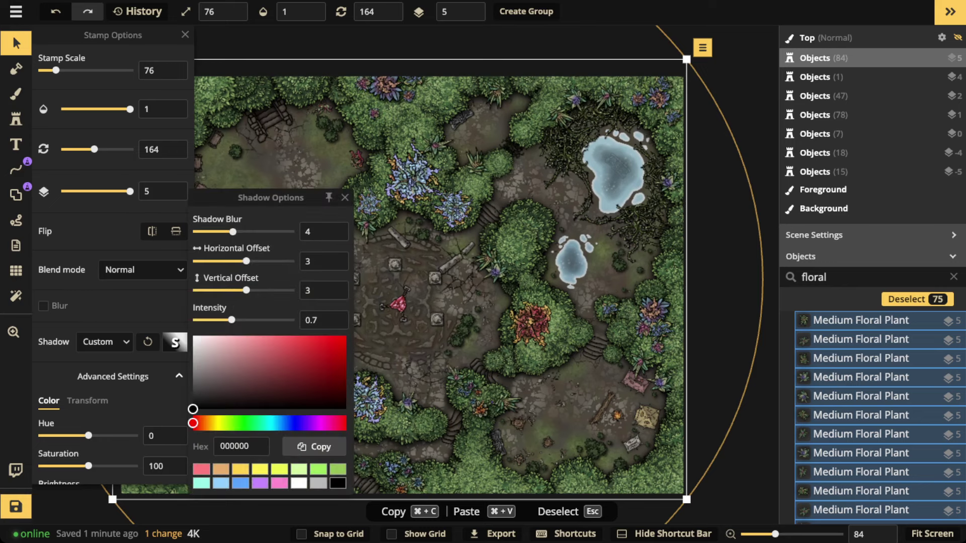
pyautogui.doubleClick(323, 261)
pyautogui.write('0')
pyautogui.doubleClick(323, 290)
pyautogui.write('0')
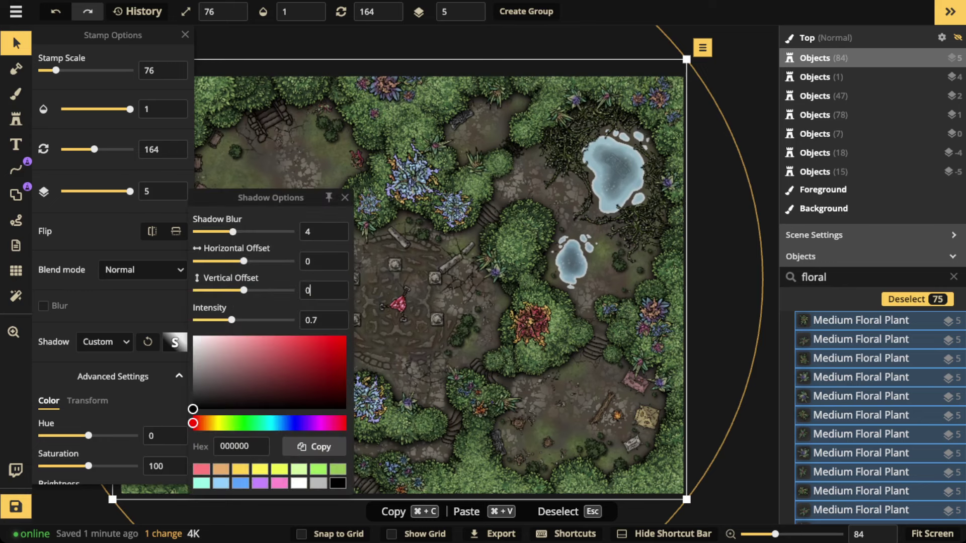
pyautogui.click(258, 232)
pyautogui.click(252, 320)
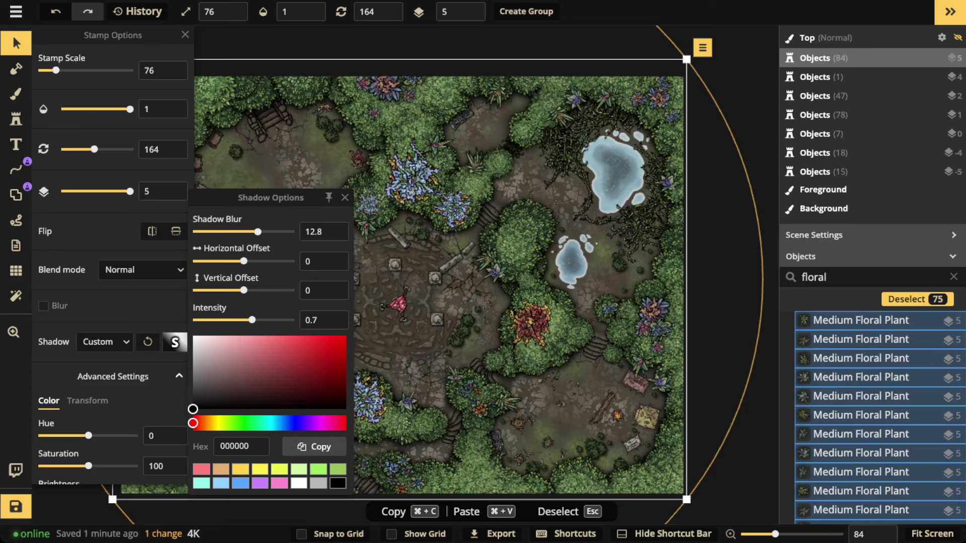
pyautogui.moveTo(256, 320); pyautogui.dragTo(257, 320)
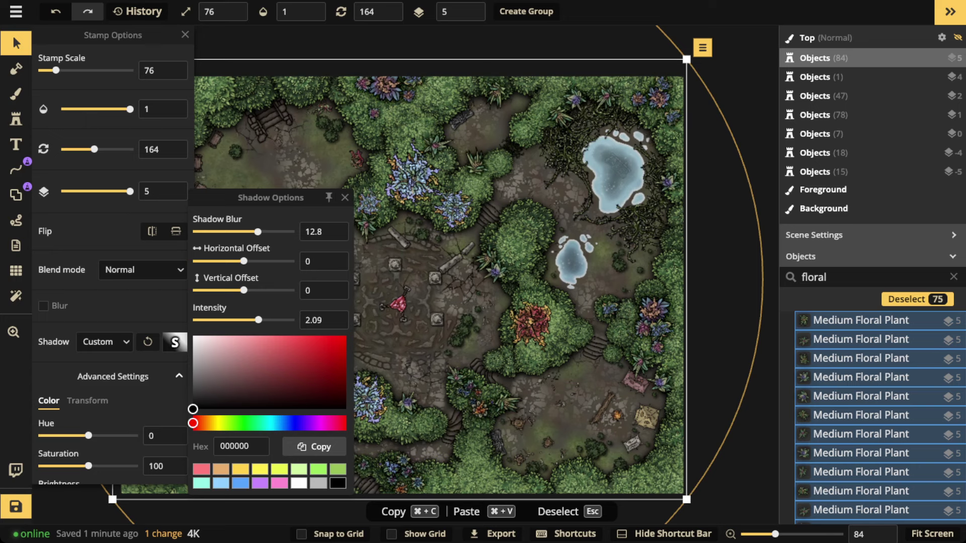
pyautogui.click(412, 173)
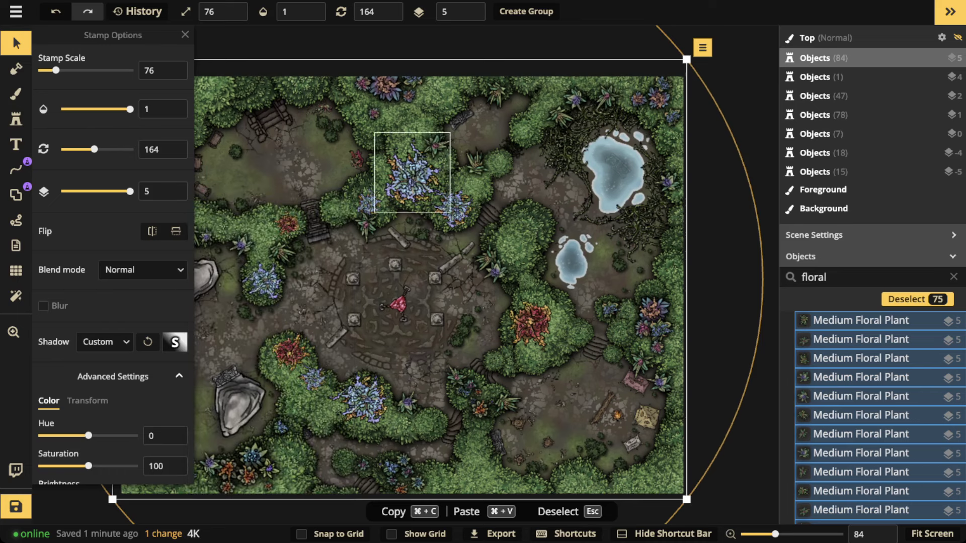
# - Select the large blue floral plant north of the central circle with all its matching stamps and set their shadow to Custom
pyautogui.click(412, 173)
pyautogui.click(466, 120)
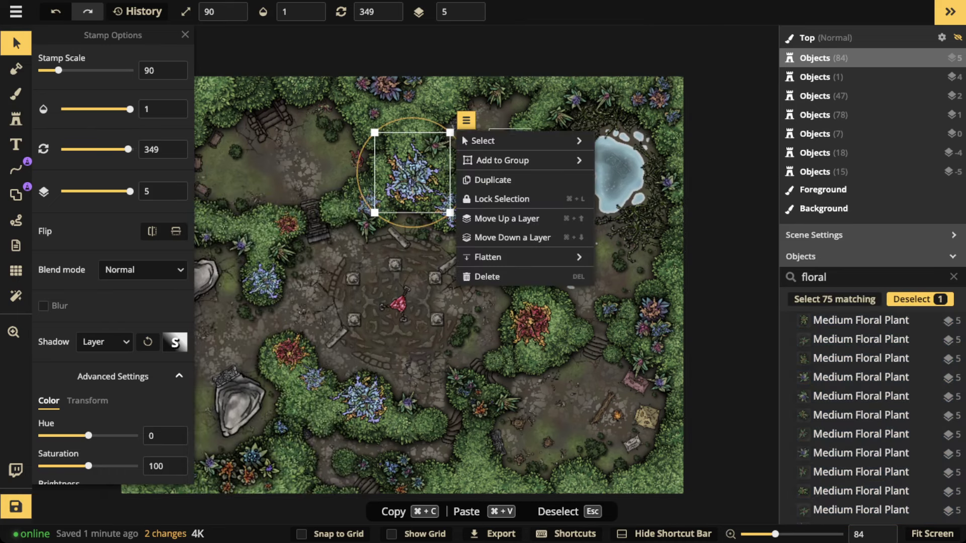
pyautogui.moveTo(484, 140)
pyautogui.click(649, 216)
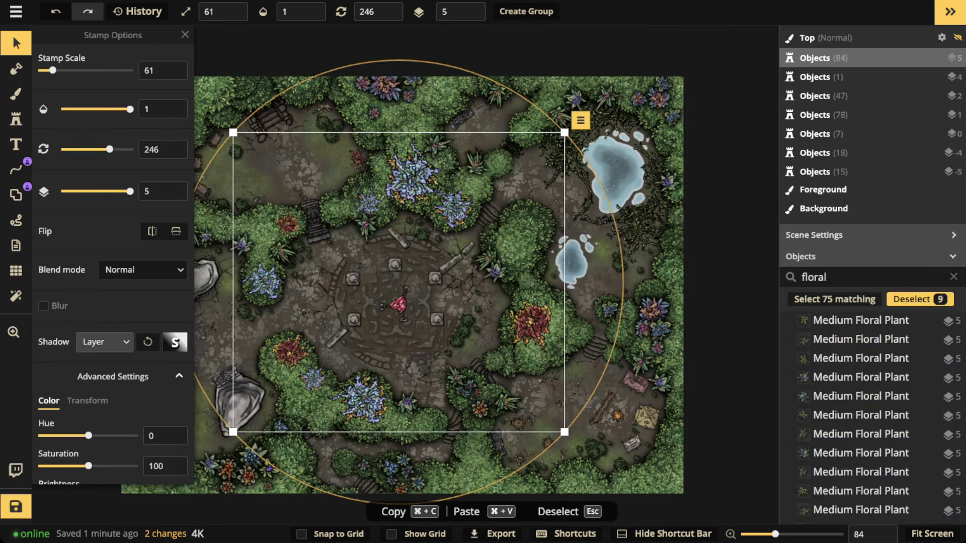
pyautogui.click(105, 342)
pyautogui.click(116, 431)
# - Set the large floral plants' shadow to horizontal and vertical offset 0 and blur 9.2, increase its intensity, and clear the selection
pyautogui.click(175, 343)
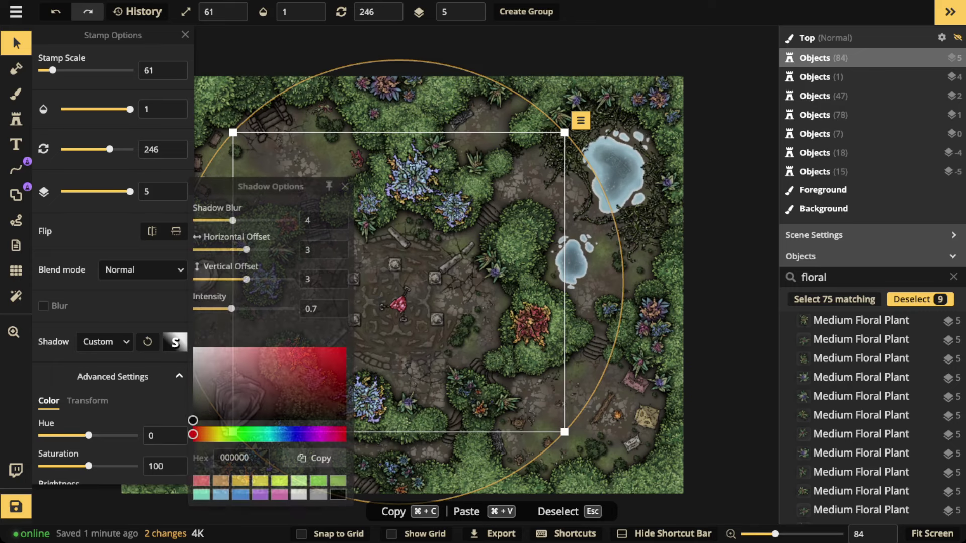
pyautogui.doubleClick(313, 250)
pyautogui.write('0')
pyautogui.doubleClick(313, 279)
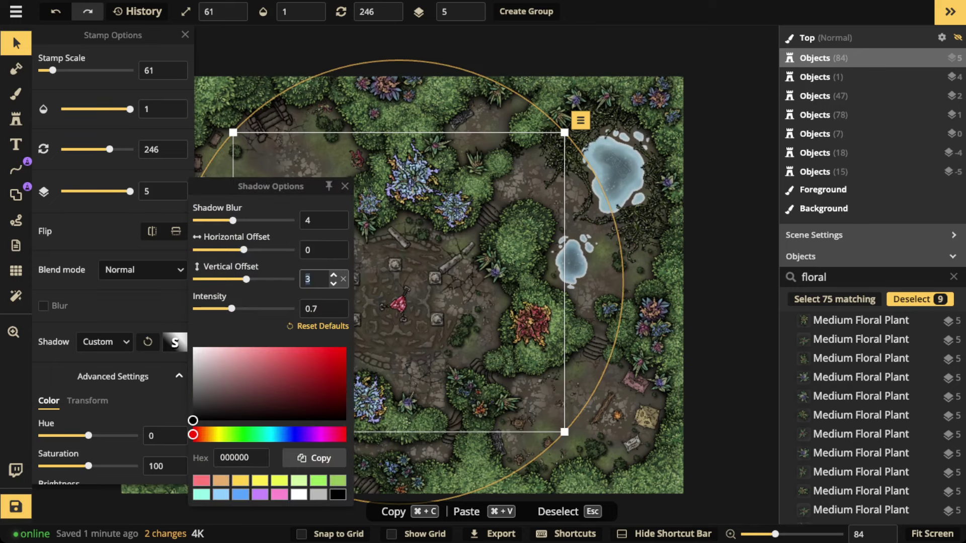
pyautogui.write('0')
pyautogui.moveTo(233, 220); pyautogui.dragTo(251, 220)
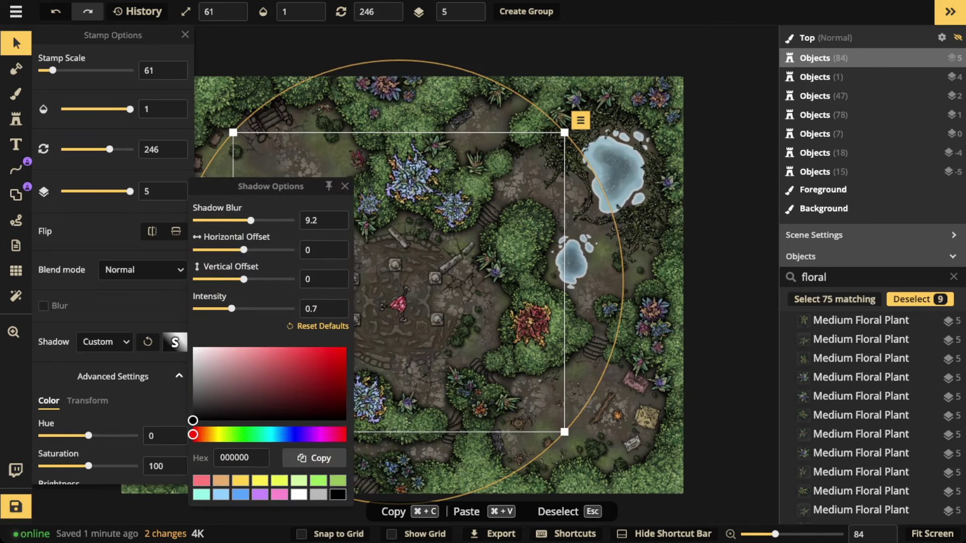
pyautogui.moveTo(231, 308); pyautogui.dragTo(253, 309)
pyautogui.press('Escape')
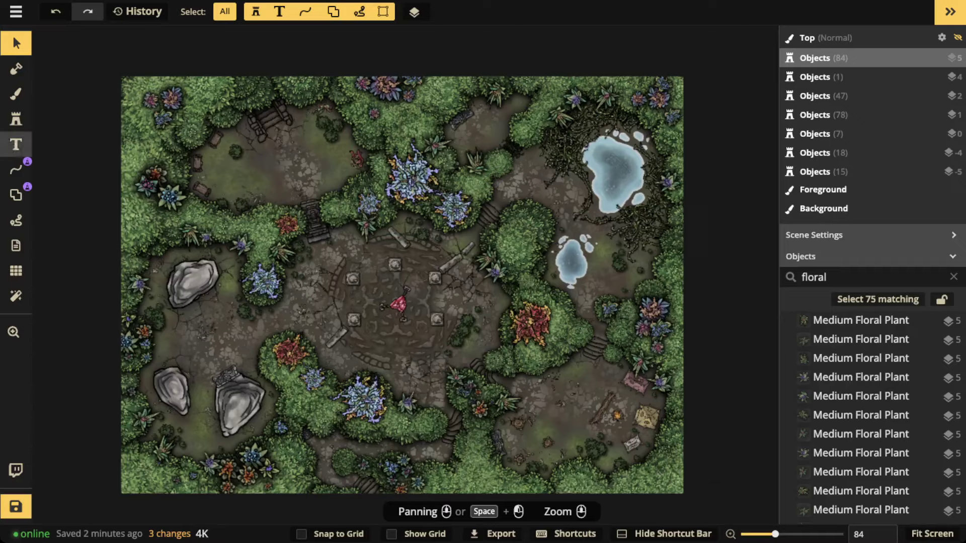
# - Choose the glowing light stamp from the catalog's "light" results for placing
pyautogui.click(16, 119)
pyautogui.scroll(-2, 113, 211)
pyautogui.click(72, 140)
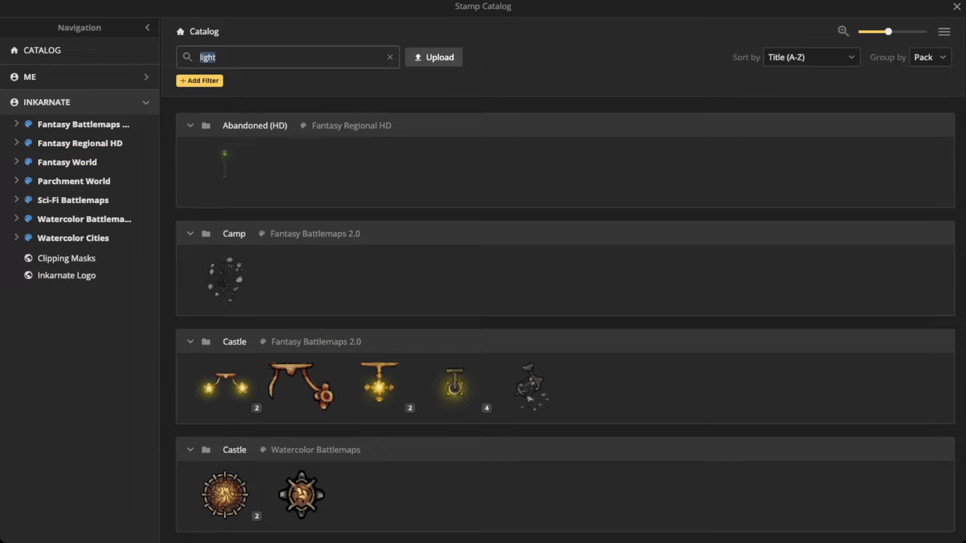
pyautogui.scroll(-10, 225, 387)
pyautogui.click(378, 242)
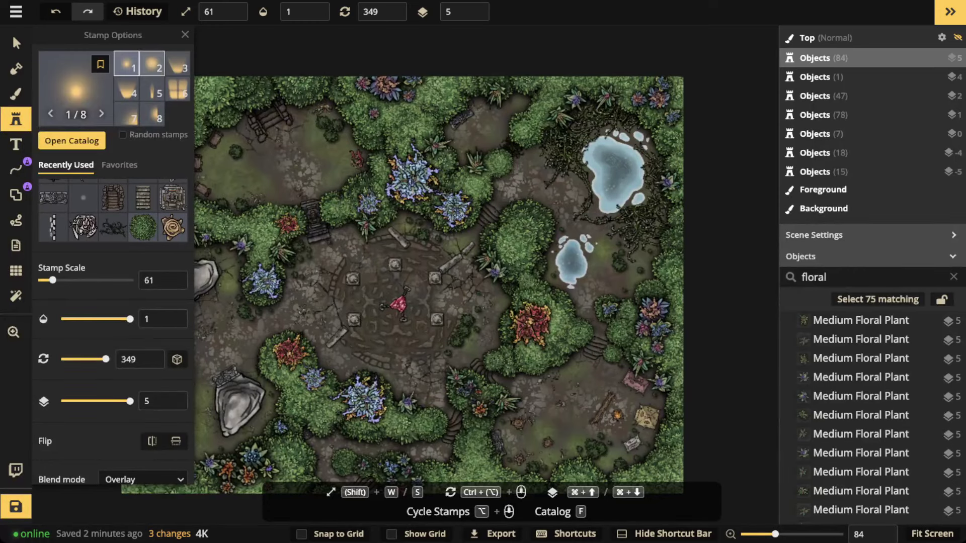
# - Place variant 2 of the light stamp over the central stone circle and enlarge it to scale 221
pyautogui.press('w')
pyautogui.press('w')
pyautogui.press('w')
pyautogui.press('w')
pyautogui.press('w')
pyautogui.press('w')
pyautogui.press('w')
pyautogui.press('w')
pyautogui.press('w')
pyautogui.press('w')
pyautogui.press('w')
pyautogui.press('w')
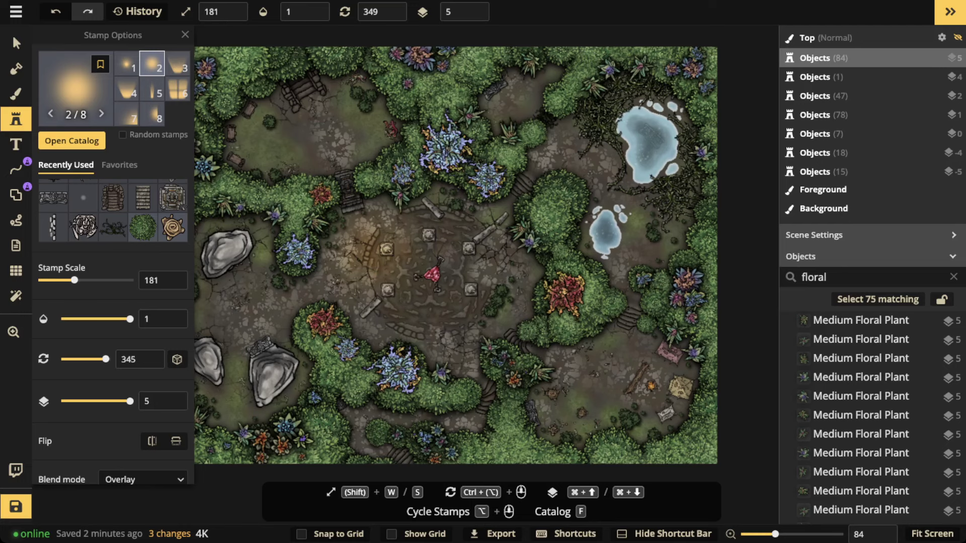
pyautogui.press('w')
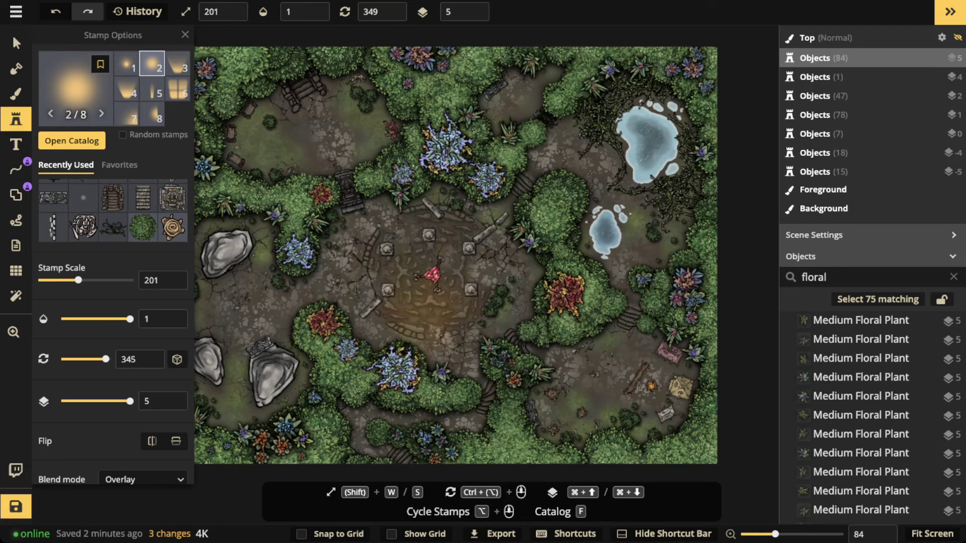
pyautogui.click(432, 276)
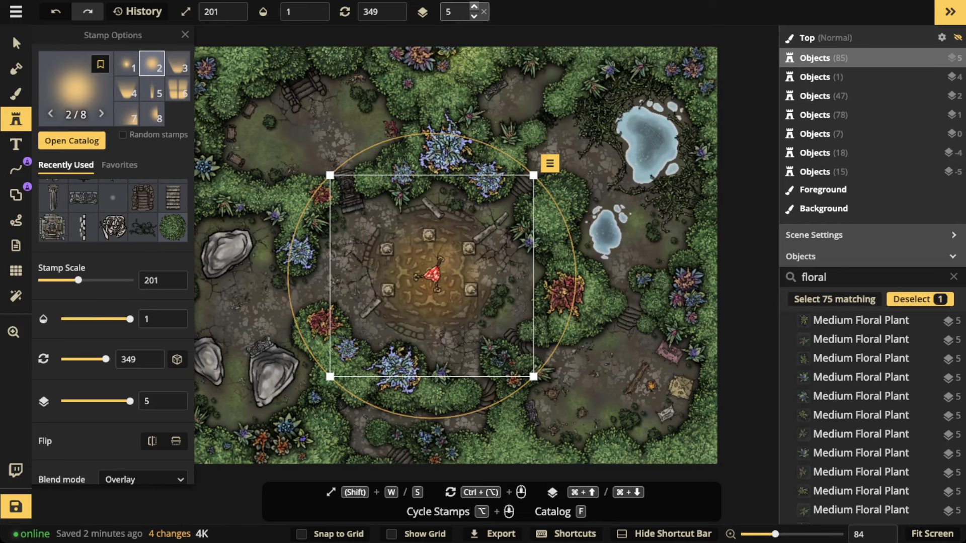
pyautogui.press('w')
pyautogui.press('w')
pyautogui.press('Escape')
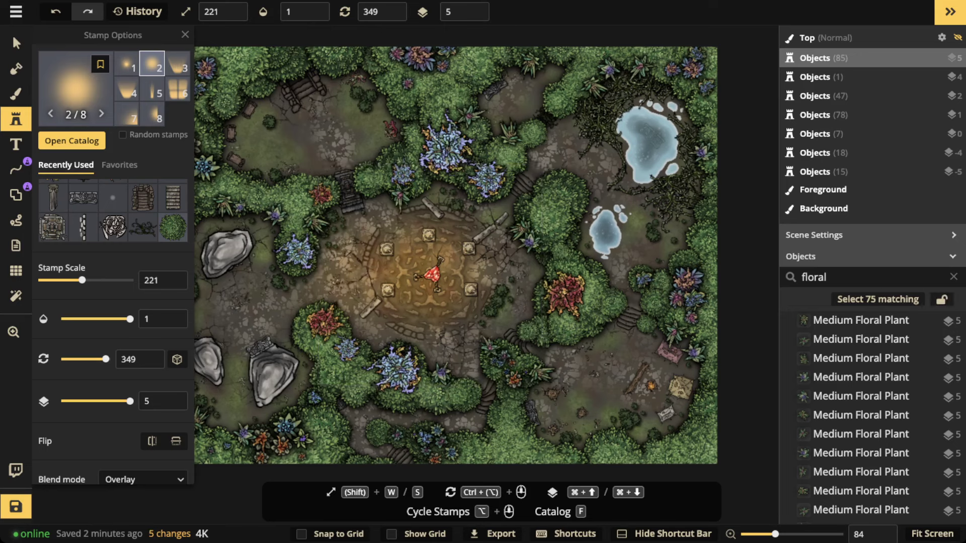
# - Place a light stamp between the three boulders in the western clearing and reduce it to scale 131
pyautogui.moveTo(345, 285); pyautogui.dragTo(431, 246)
pyautogui.press('s')
pyautogui.press('s')
pyautogui.press('s')
pyautogui.press('s')
pyautogui.press('s')
pyautogui.click(323, 267)
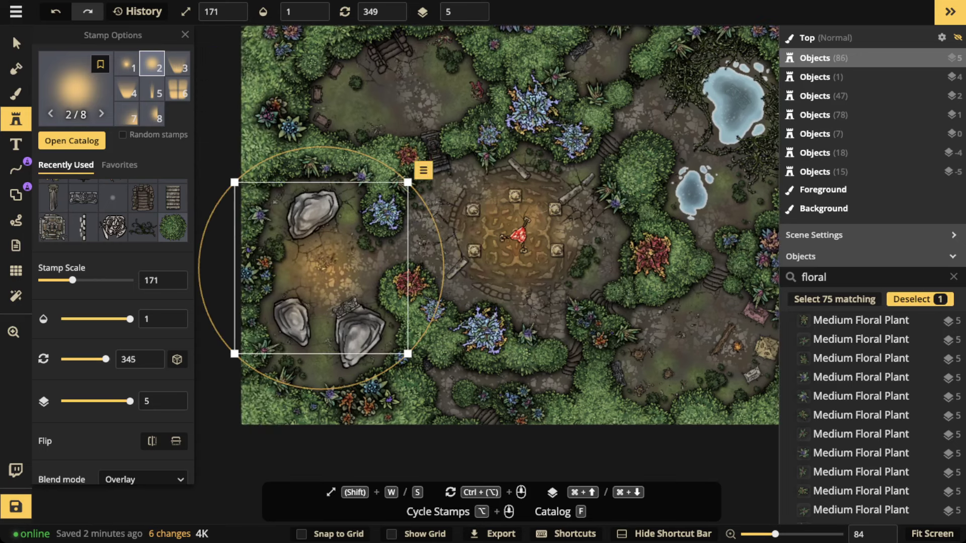
pyautogui.press('s')
pyautogui.press('s')
pyautogui.press('s')
pyautogui.press('s')
pyautogui.press('Escape')
# - Place a scale-131 light stamp in the northwestern grassy clearing
pyautogui.moveTo(391, 112); pyautogui.dragTo(224, 206)
pyautogui.click(403, 163)
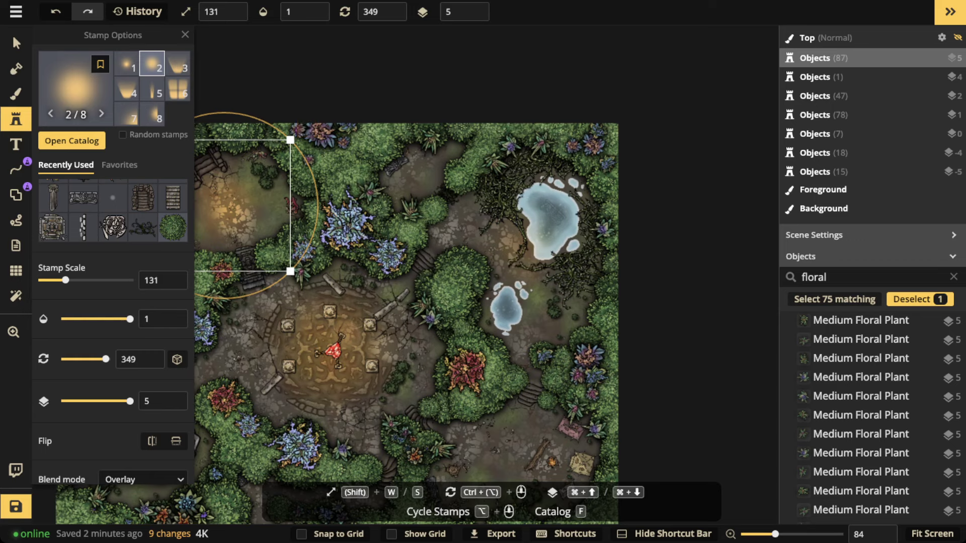
pyautogui.press('w')
pyautogui.press('w')
pyautogui.press('s')
pyautogui.press('s')
pyautogui.press('Escape')
# - Enlarge the light stamp to scale 161 and place it at the southern edge of the large northeastern pond
pyautogui.press('w')
pyautogui.press('w')
pyautogui.press('w')
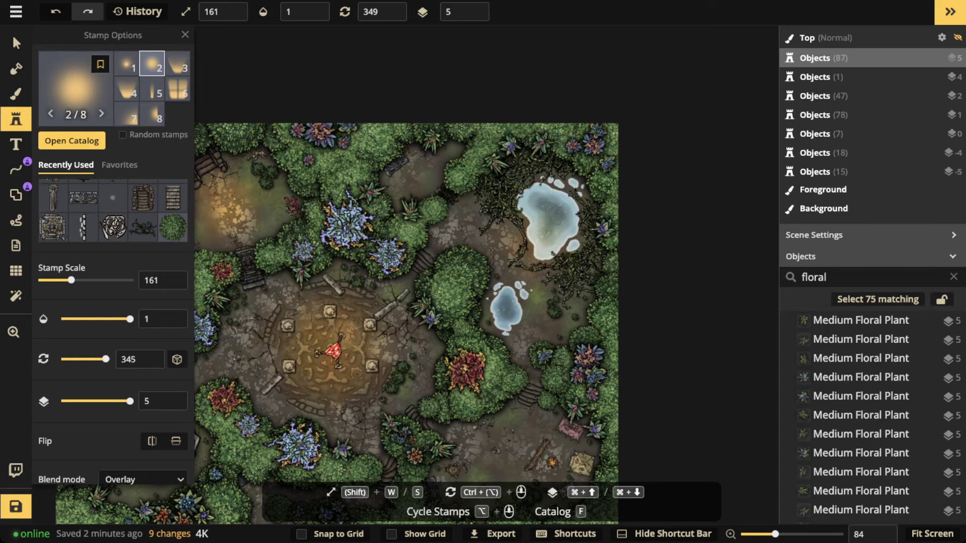
pyautogui.click(532, 248)
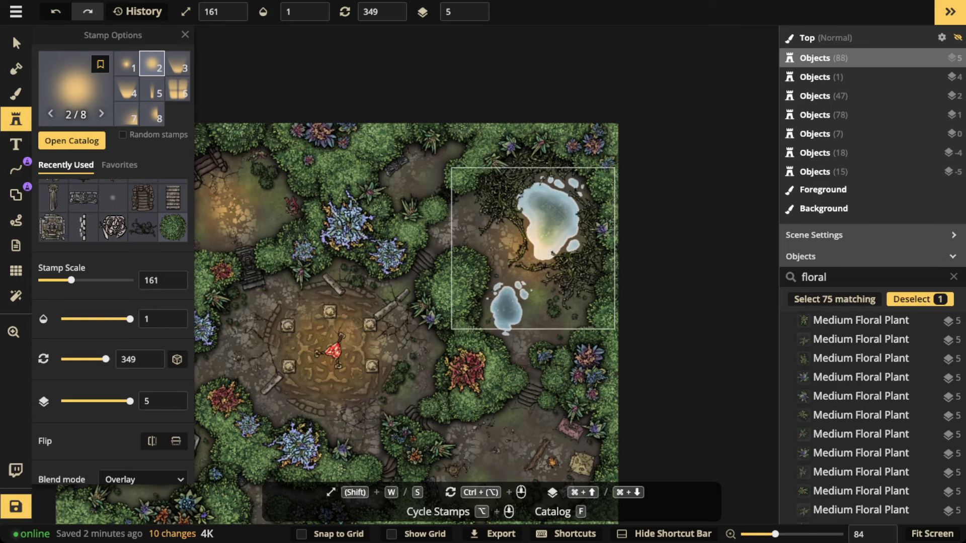
pyautogui.moveTo(533, 249); pyautogui.dragTo(525, 77)
pyautogui.press('Escape')
# - Place a scale-161 light stamp over the campfire in the southeastern clearing
pyautogui.scroll(-3, 531, 248)
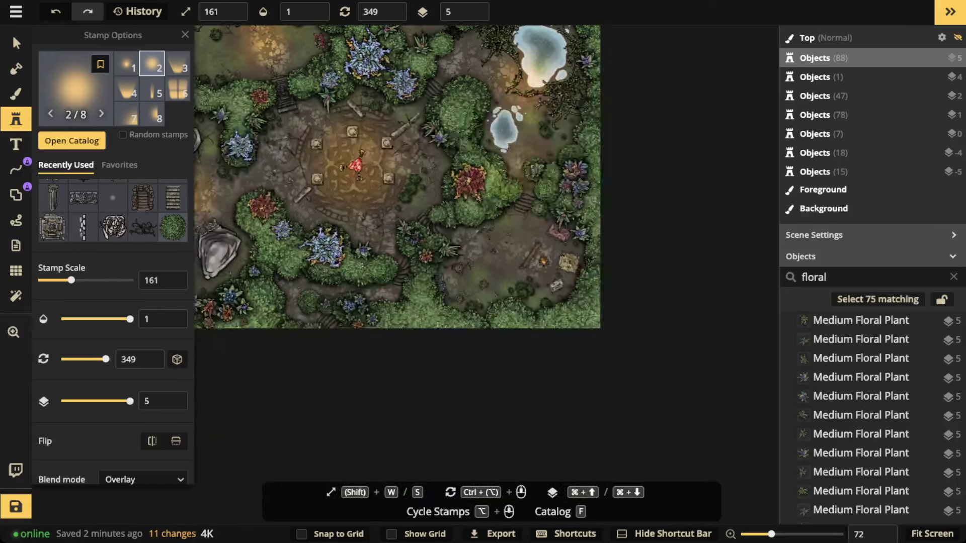
pyautogui.click(541, 259)
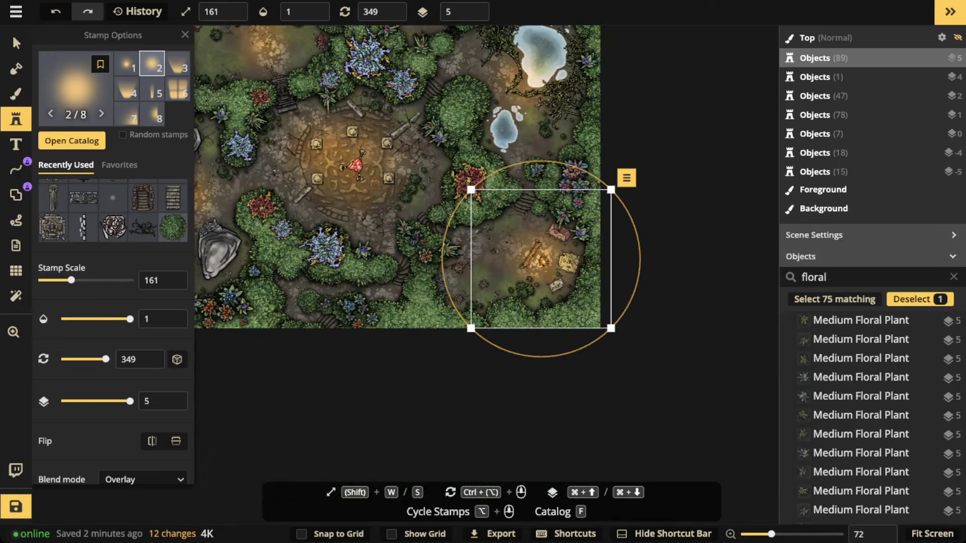
pyautogui.press('Escape')
# - Place a light stamp in the small northern clearing, reduce it to scale 71 and return to the selection tool
pyautogui.moveTo(307, 106); pyautogui.dragTo(387, 193)
pyautogui.scroll(-3, 385, 183)
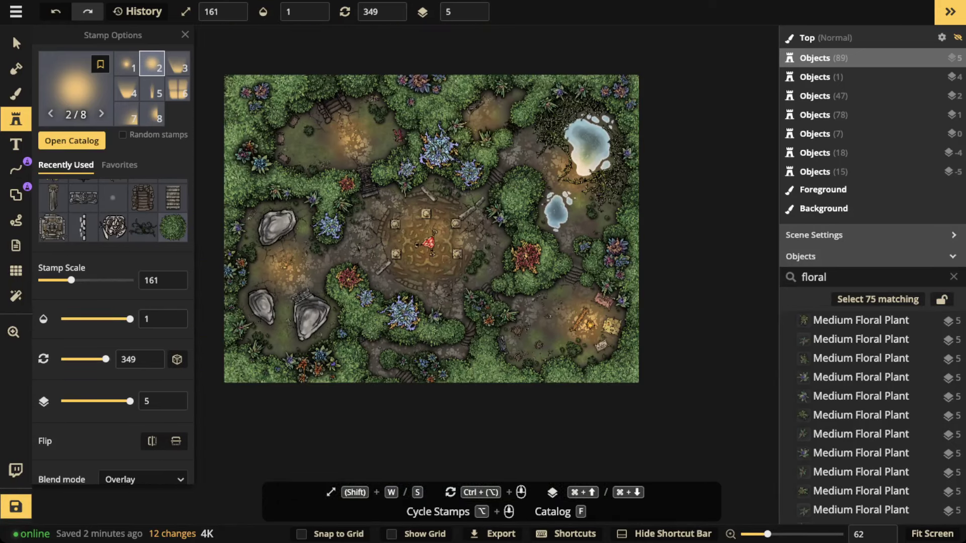
pyautogui.press('s')
pyautogui.press('s')
pyautogui.click(490, 112)
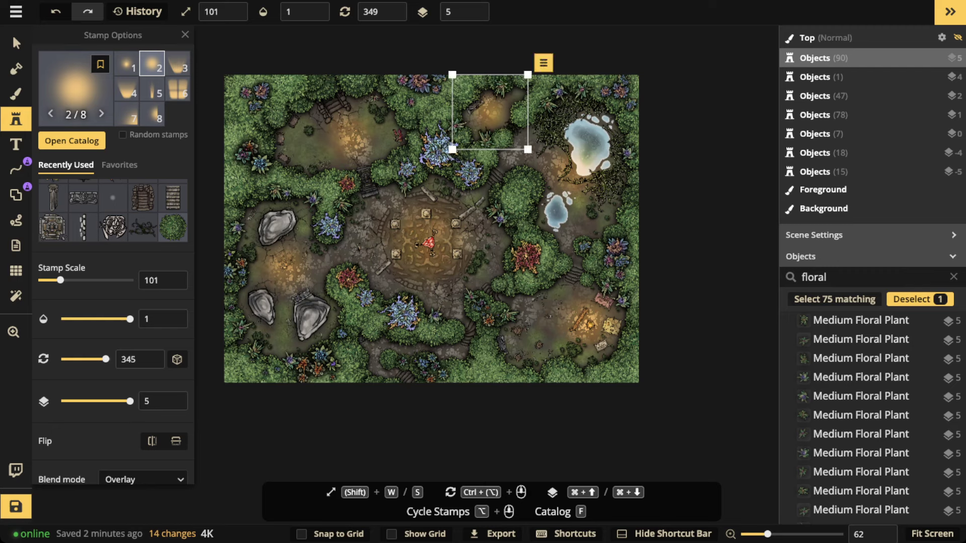
pyautogui.press('s')
pyautogui.press('s')
pyautogui.press('s')
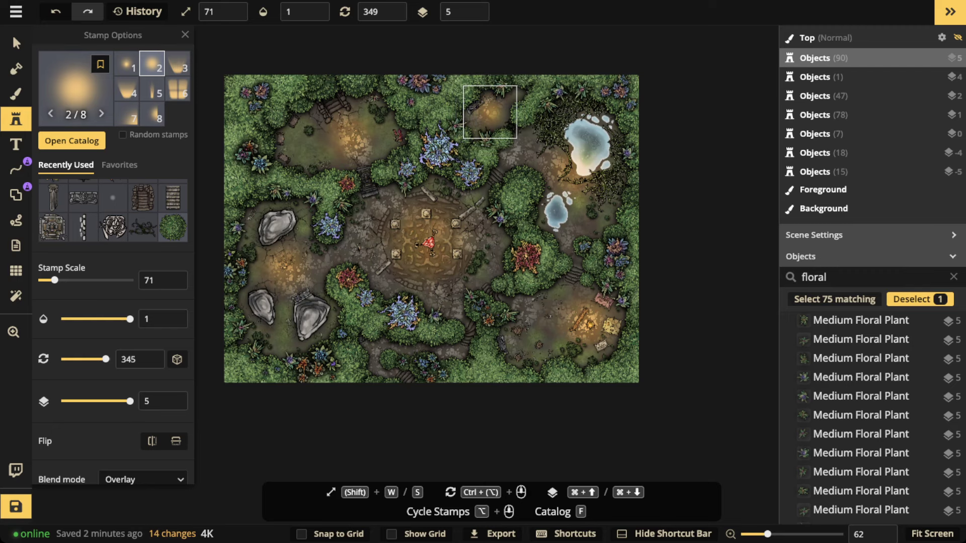
pyautogui.click(16, 43)
pyautogui.scroll(-3, 261, 170)
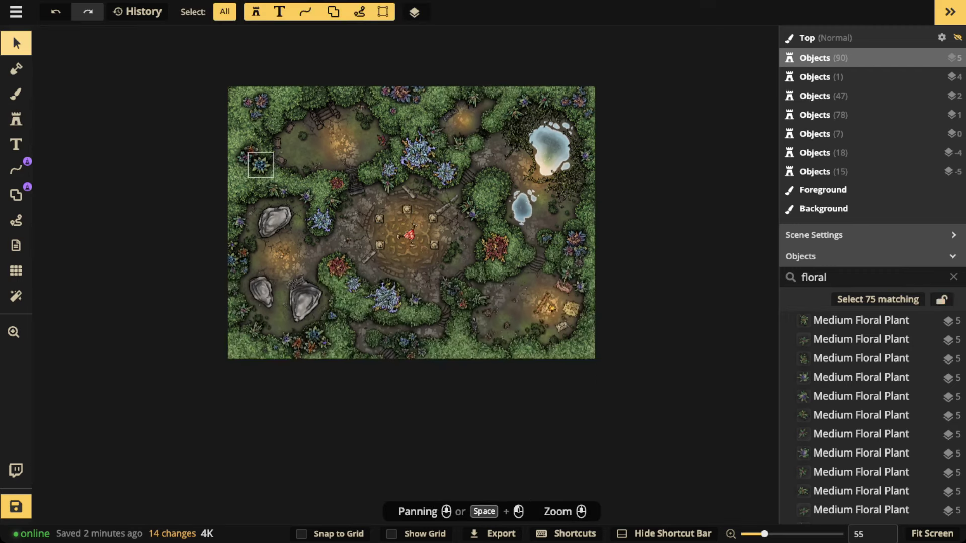
pyautogui.click(333, 143)
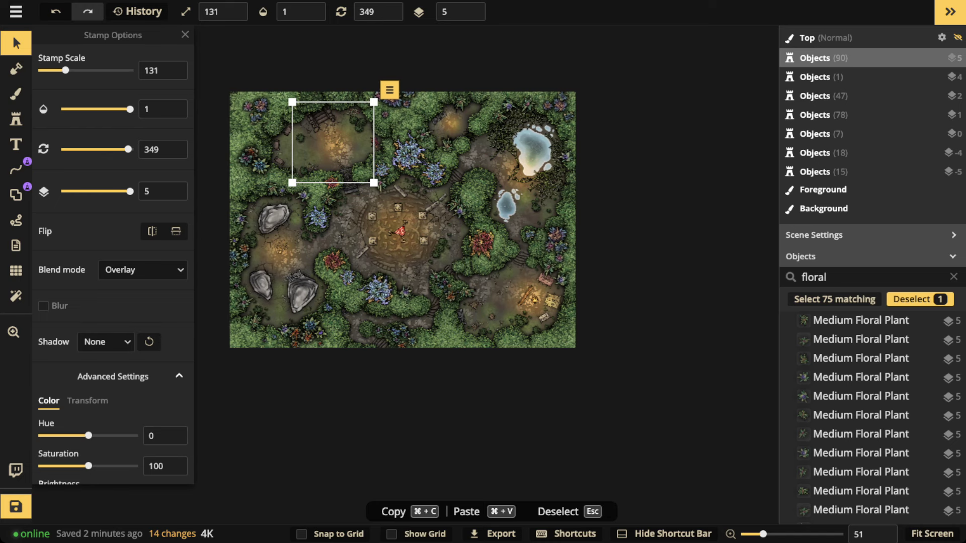
pyautogui.press('Escape')
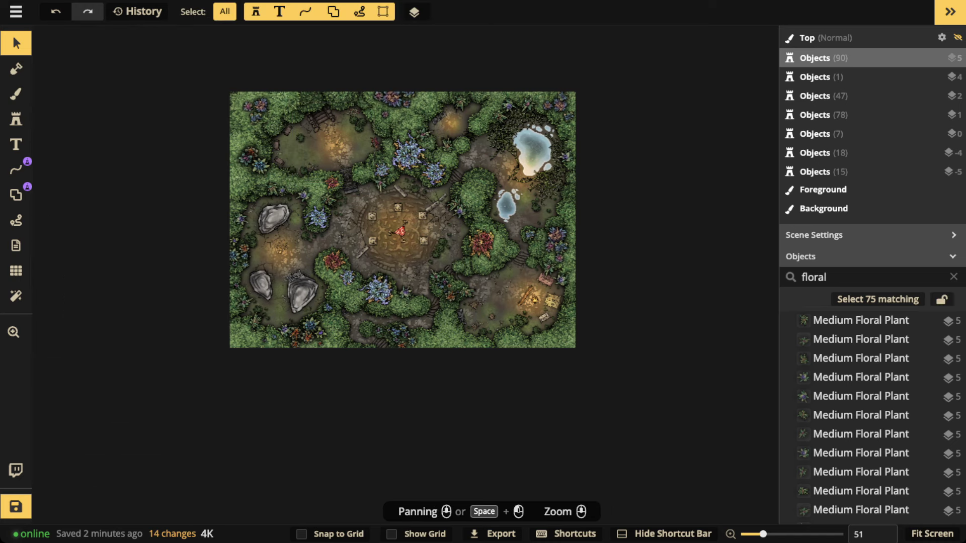
# - Add a custom color adjustment filter to the map and set its opacity to 0.79
pyautogui.click(17, 296)
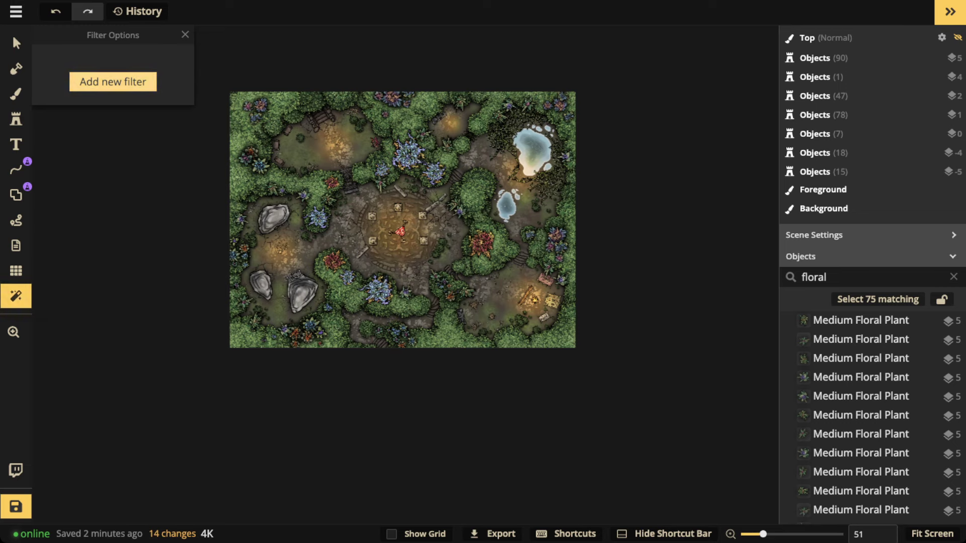
pyautogui.click(113, 81)
pyautogui.scroll(-2, 483, 271)
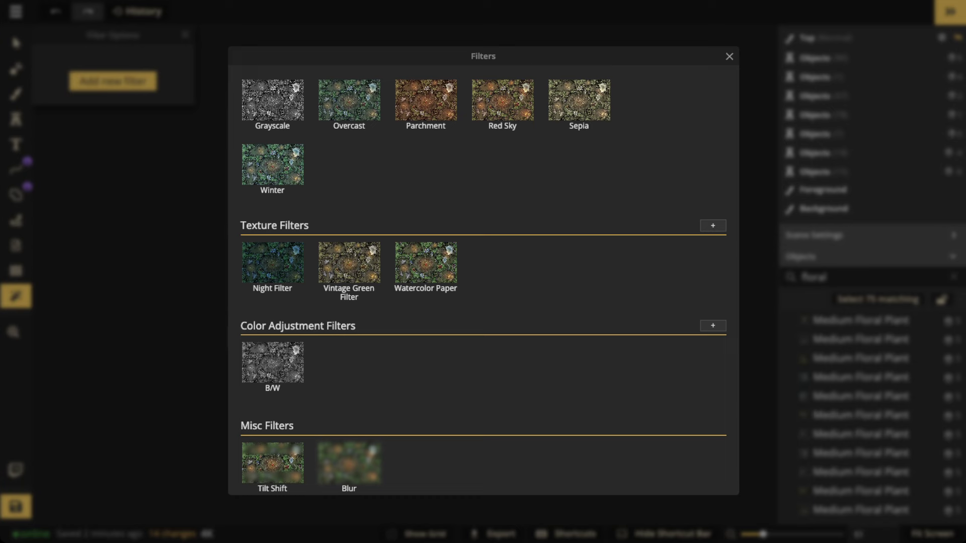
pyautogui.click(713, 326)
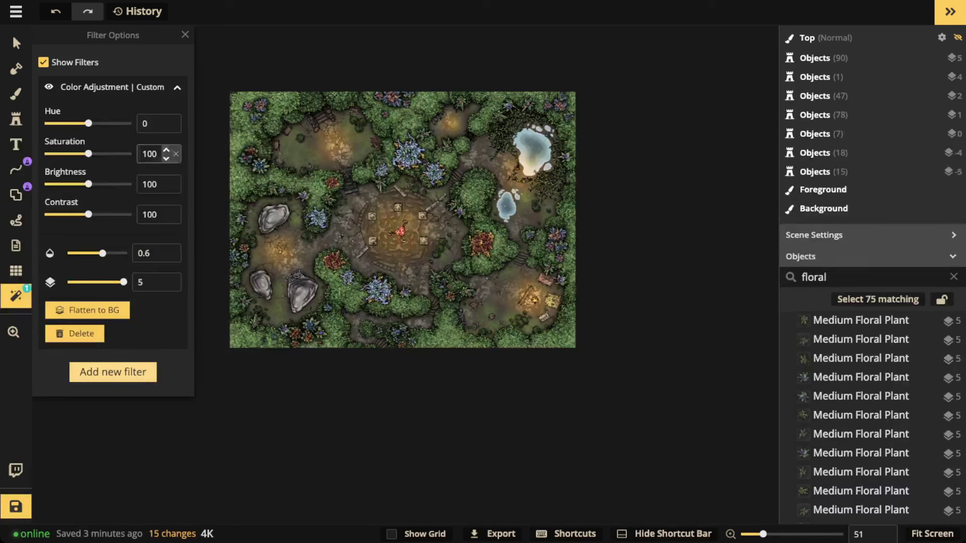
pyautogui.moveTo(102, 253); pyautogui.dragTo(113, 253)
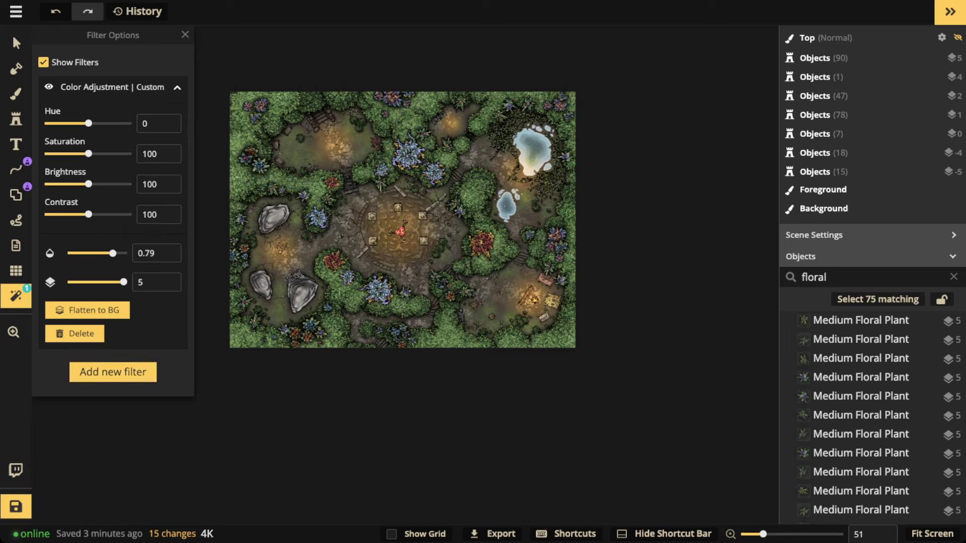
# - Try different hues on the color adjustment filter and settle on a hue of 112
pyautogui.moveTo(88, 123); pyautogui.dragTo(65, 124)
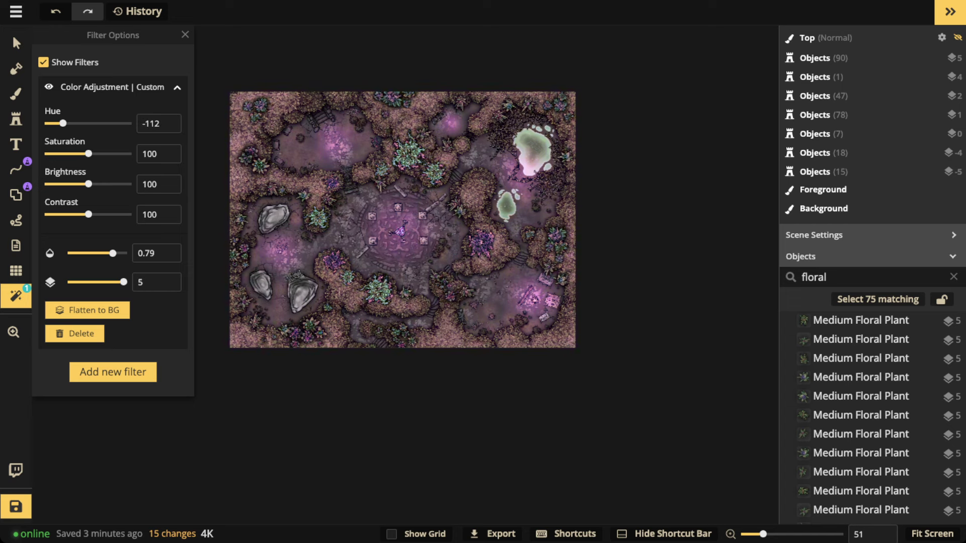
pyautogui.moveTo(63, 123); pyautogui.dragTo(102, 123)
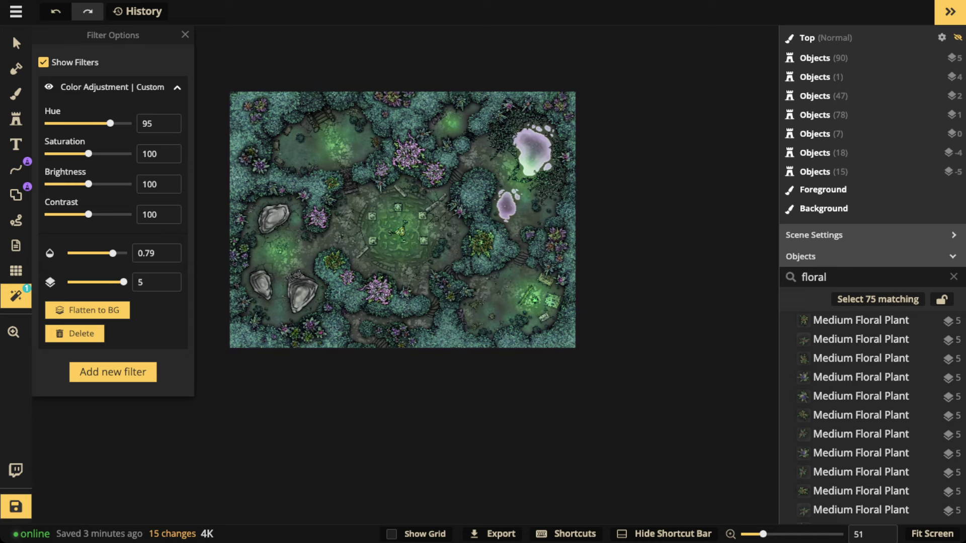
pyautogui.moveTo(110, 123); pyautogui.dragTo(116, 124)
pyautogui.moveTo(119, 123); pyautogui.dragTo(114, 123)
# - Clear the object search, locate the locked Canopy group in the object list and open it for editing
pyautogui.scroll(-6, 872, 415)
pyautogui.click(953, 277)
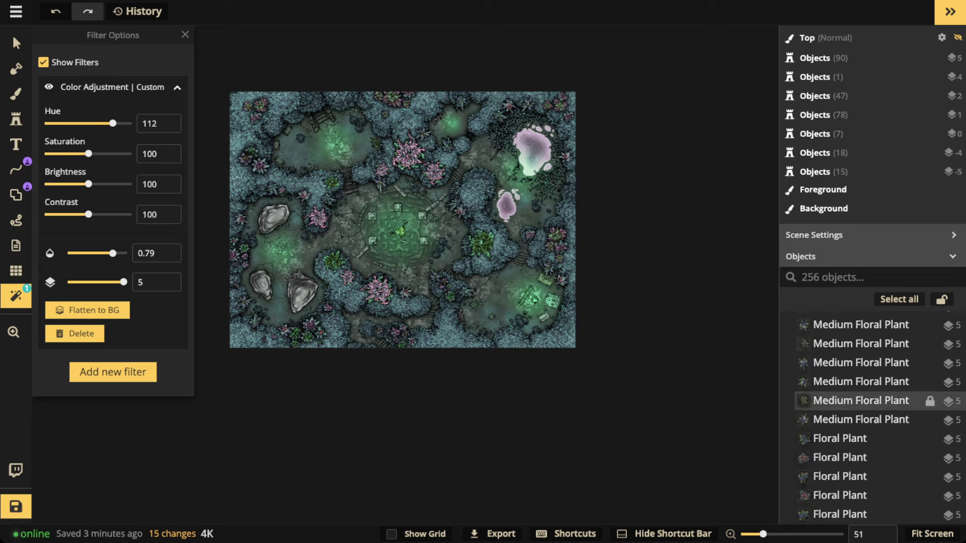
pyautogui.scroll(6, 872, 399)
pyautogui.scroll(-15, 875, 418)
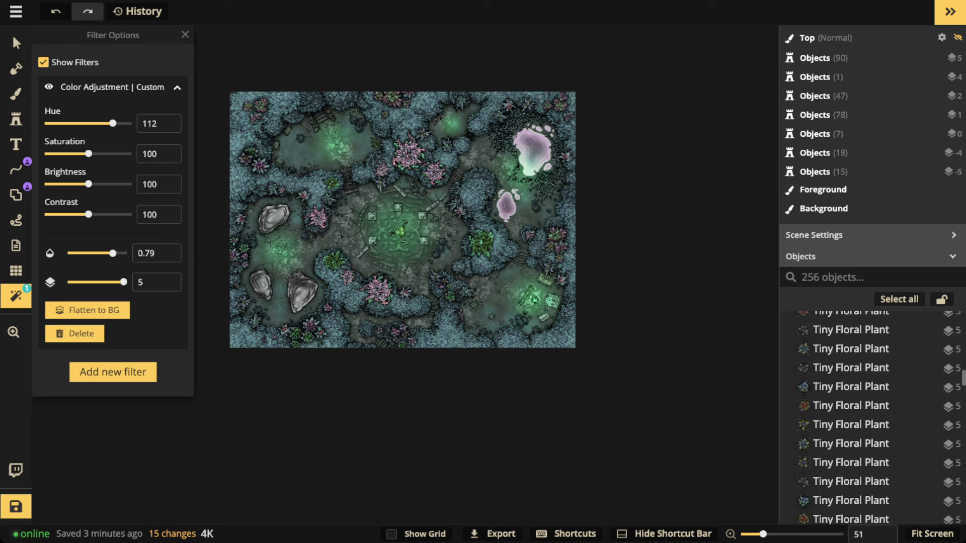
pyautogui.scroll(-10, 875, 418)
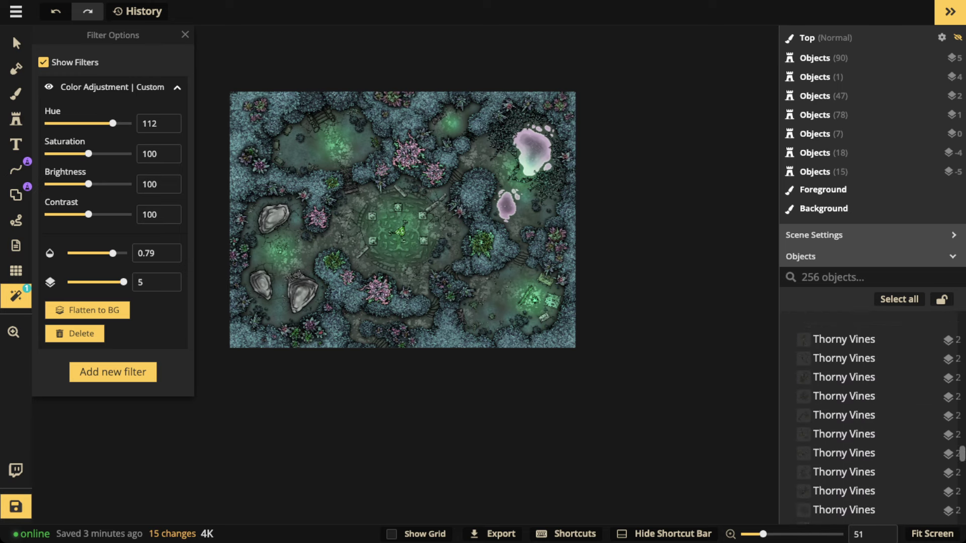
pyautogui.scroll(5, 875, 402)
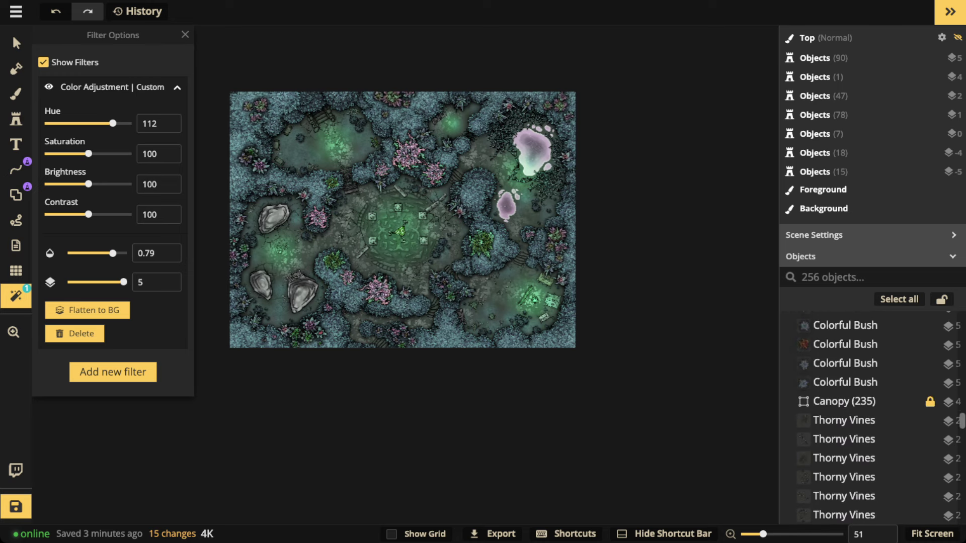
pyautogui.click(855, 401)
pyautogui.doubleClick(856, 401)
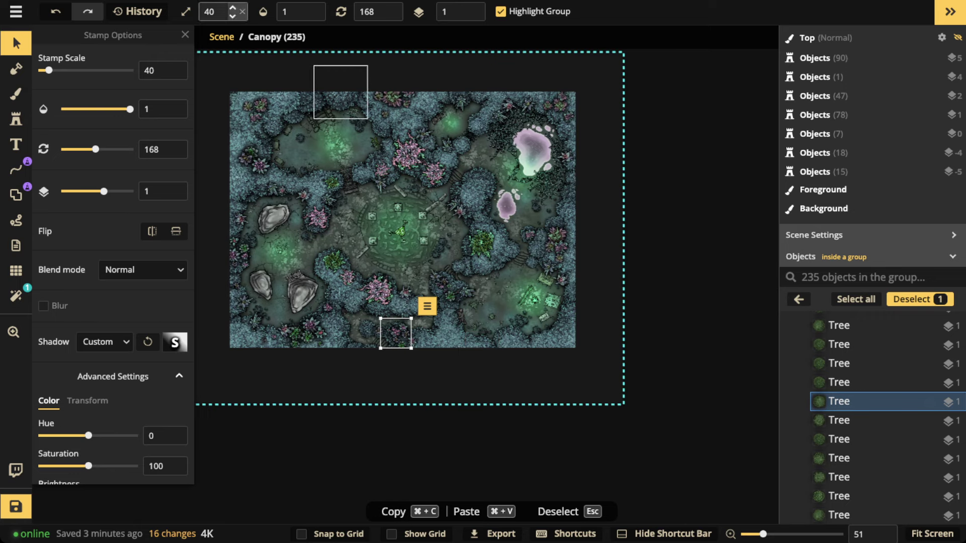
# - Set the hue of the canopy trees in the northwestern corner to -57 and those south of the central ruins to 107
pyautogui.scroll(-2, 232, 97)
pyautogui.moveTo(235, 99); pyautogui.dragTo(349, 193)
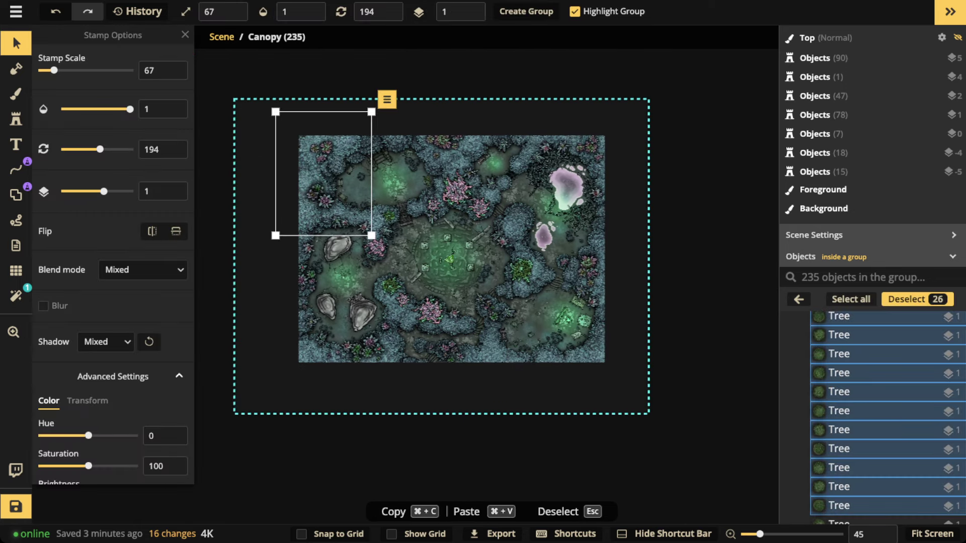
pyautogui.moveTo(89, 435); pyautogui.dragTo(74, 435)
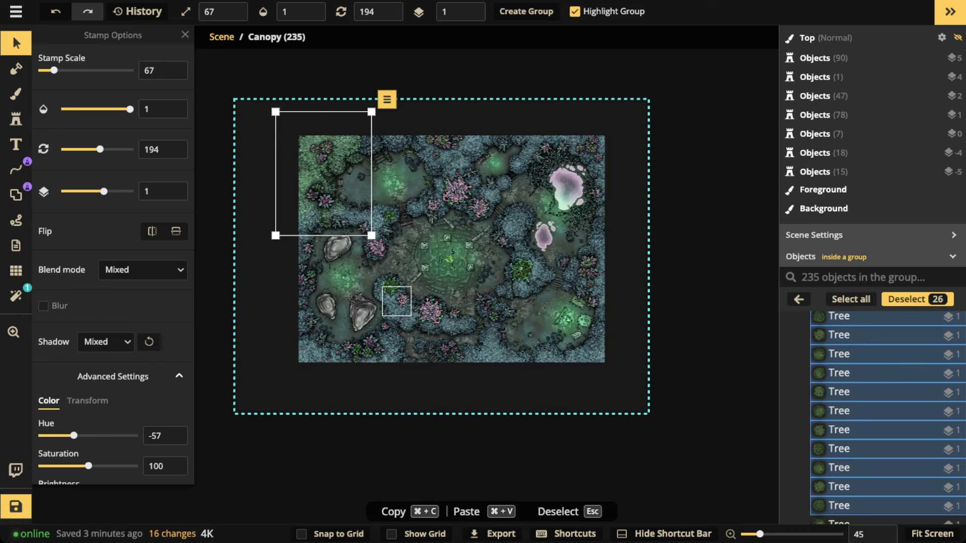
pyautogui.moveTo(404, 292); pyautogui.dragTo(454, 324)
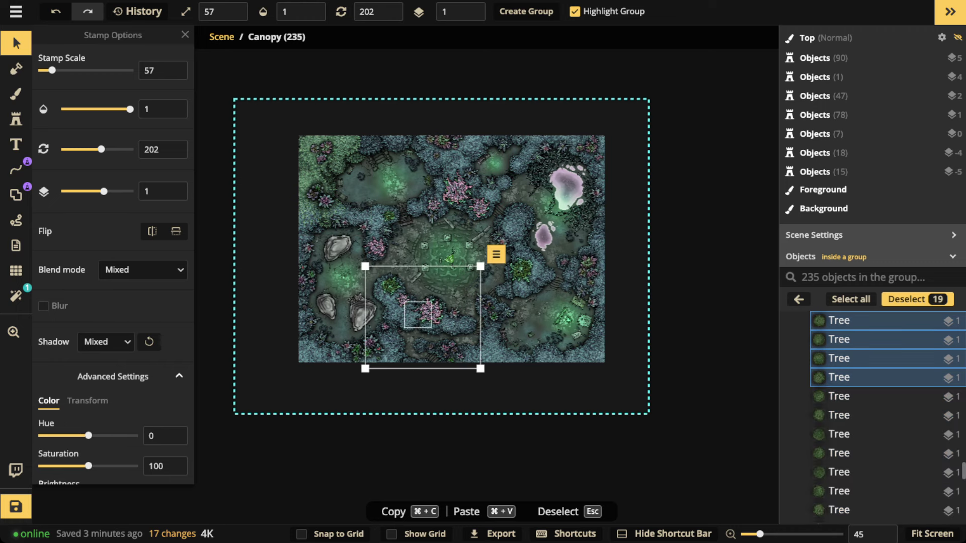
pyautogui.moveTo(89, 436); pyautogui.dragTo(116, 436)
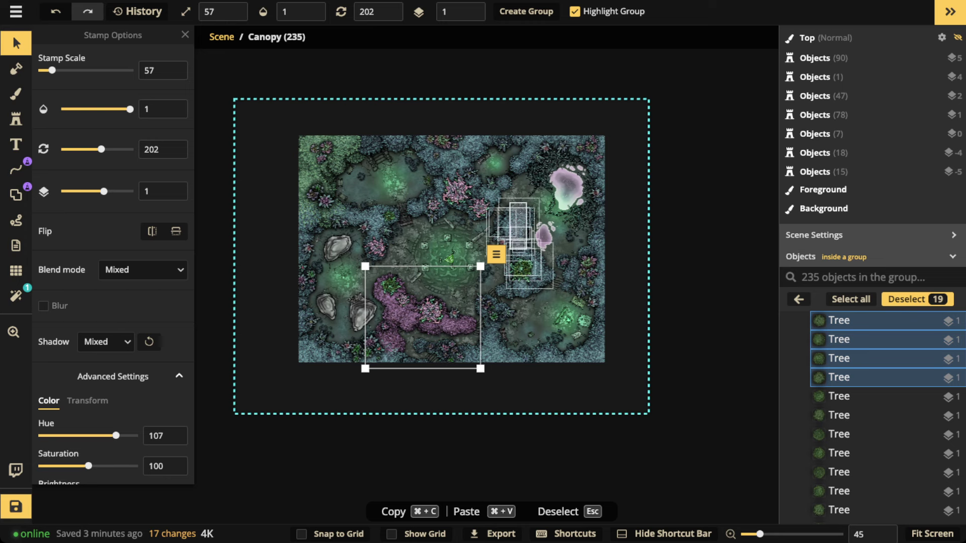
# - Set the hue of the canopy trees east of the central ruins to 75 and those along the northern edge to -149
pyautogui.moveTo(527, 250); pyautogui.dragTo(530, 269)
pyautogui.moveTo(88, 436)
pyautogui.mouseDown()
pyautogui.moveTo(49, 435)
pyautogui.moveTo(107, 436)
pyautogui.mouseUp()
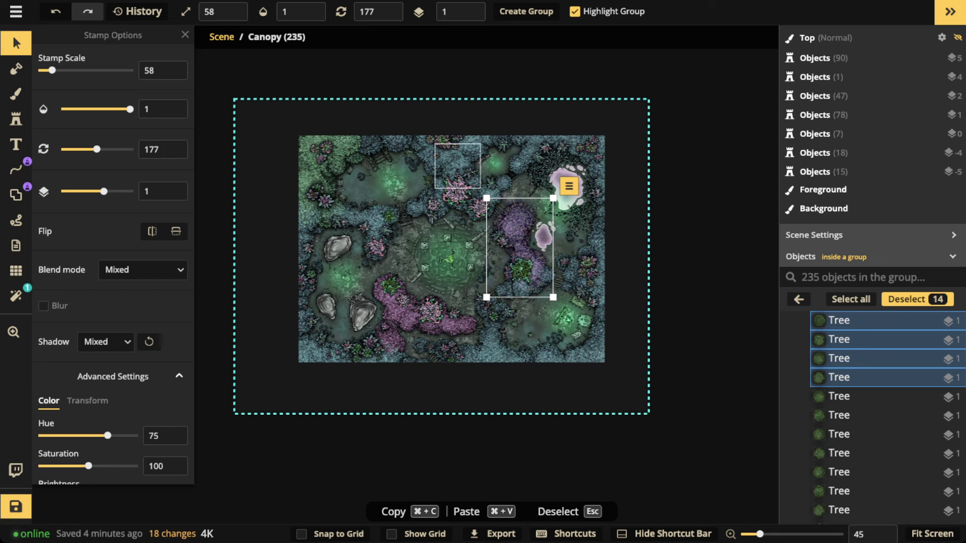
pyautogui.moveTo(417, 133); pyautogui.dragTo(473, 177)
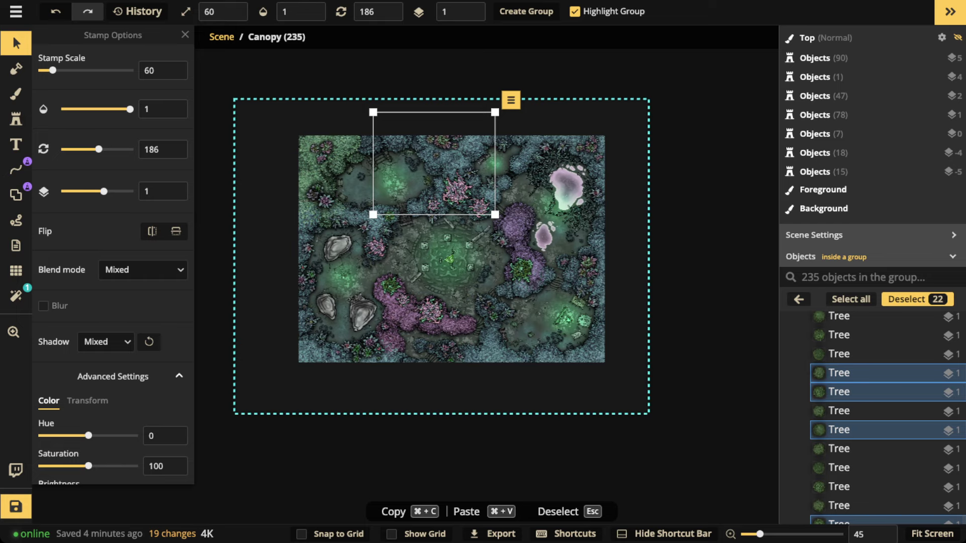
pyautogui.moveTo(88, 436); pyautogui.dragTo(49, 435)
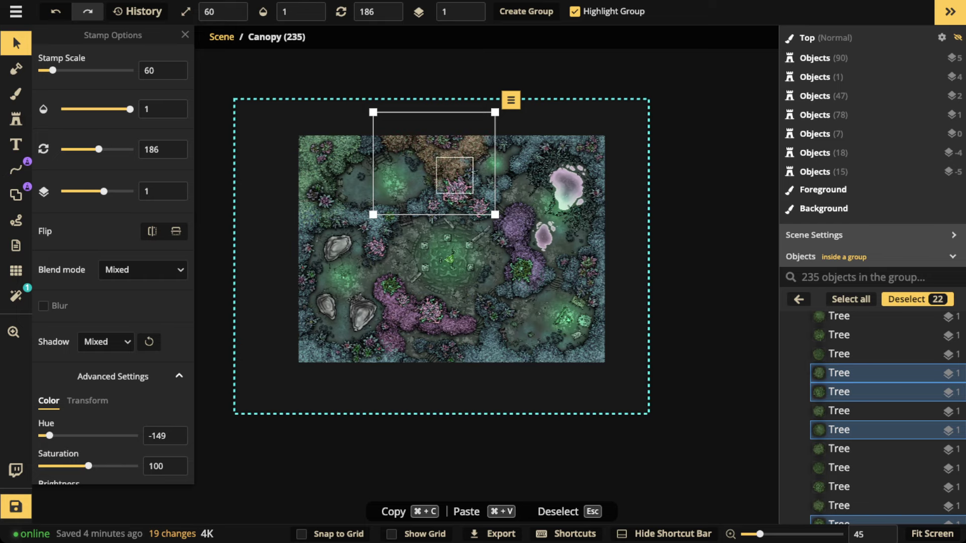
pyautogui.press('Escape')
pyautogui.scroll(-1, 462, 174)
pyautogui.scroll(4, 423, 204)
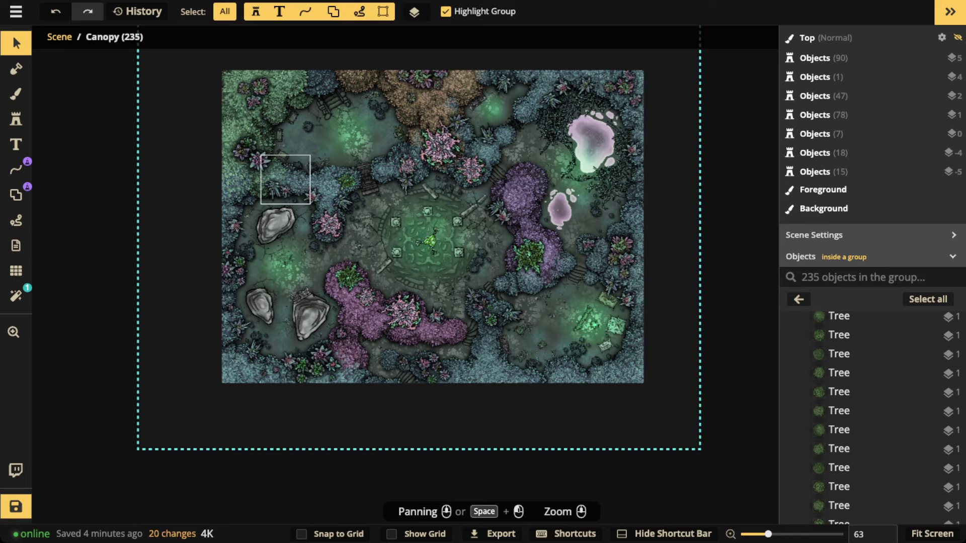
# - Leave the Canopy group and set the color adjustment filter's saturation to 153 and contrast to 118
pyautogui.click(207, 214)
pyautogui.click(15, 296)
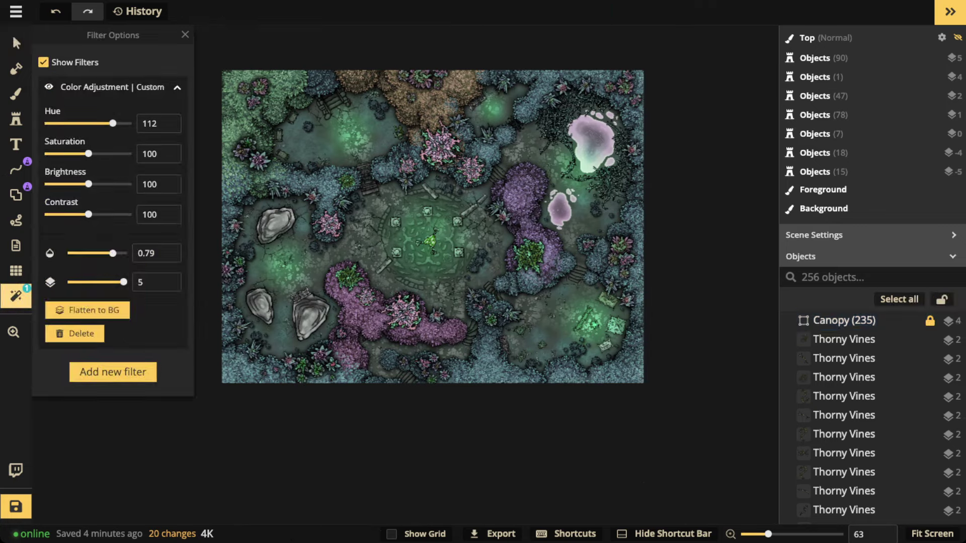
pyautogui.click(113, 372)
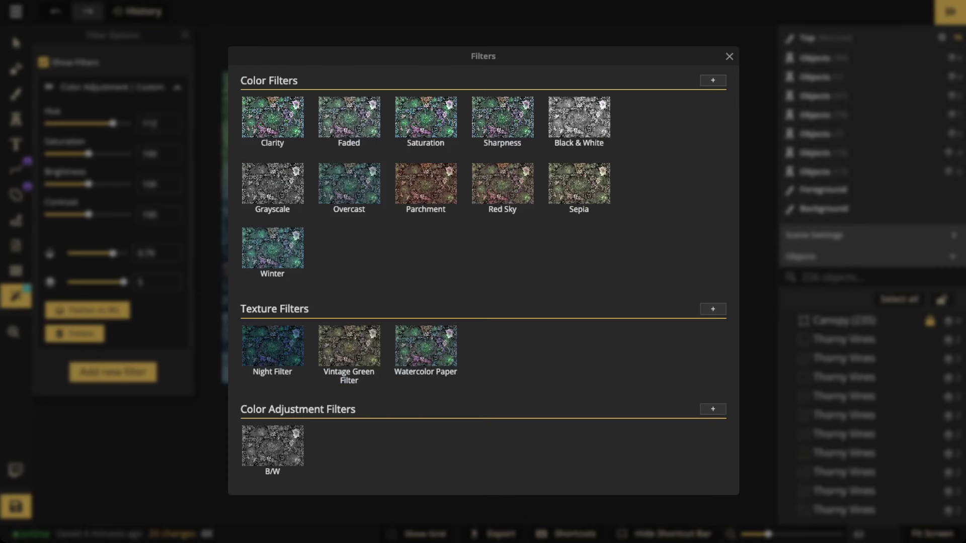
pyautogui.press('Escape')
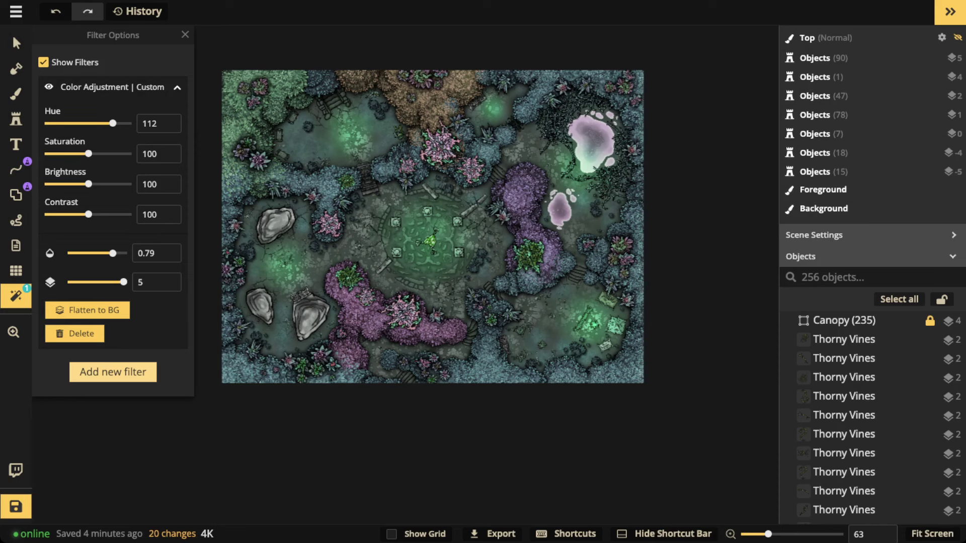
pyautogui.moveTo(89, 154); pyautogui.dragTo(109, 154)
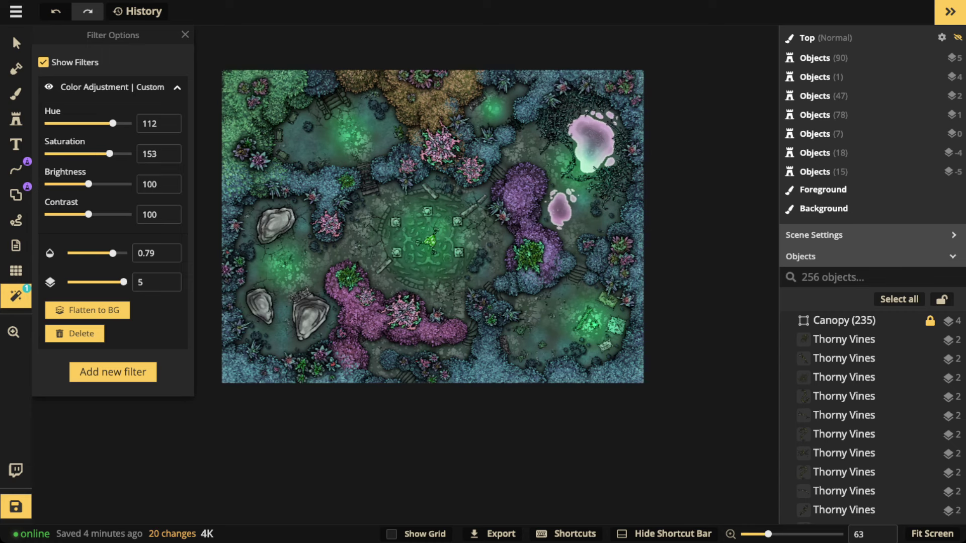
pyautogui.moveTo(89, 214); pyautogui.dragTo(83, 215)
pyautogui.moveTo(83, 214); pyautogui.dragTo(96, 214)
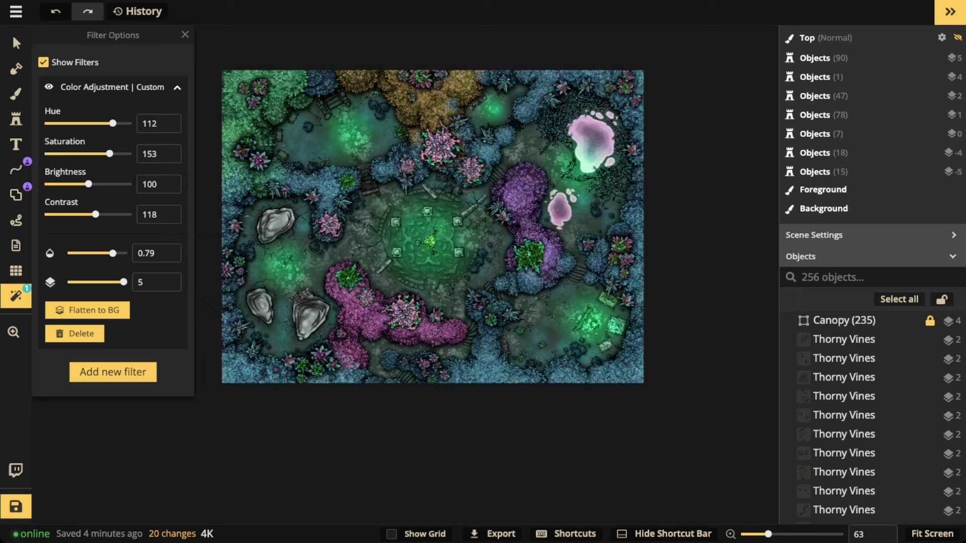
# - Try a brightness of 81 on the color adjustment filter, and reset it to the default
pyautogui.moveTo(89, 184); pyautogui.dragTo(80, 184)
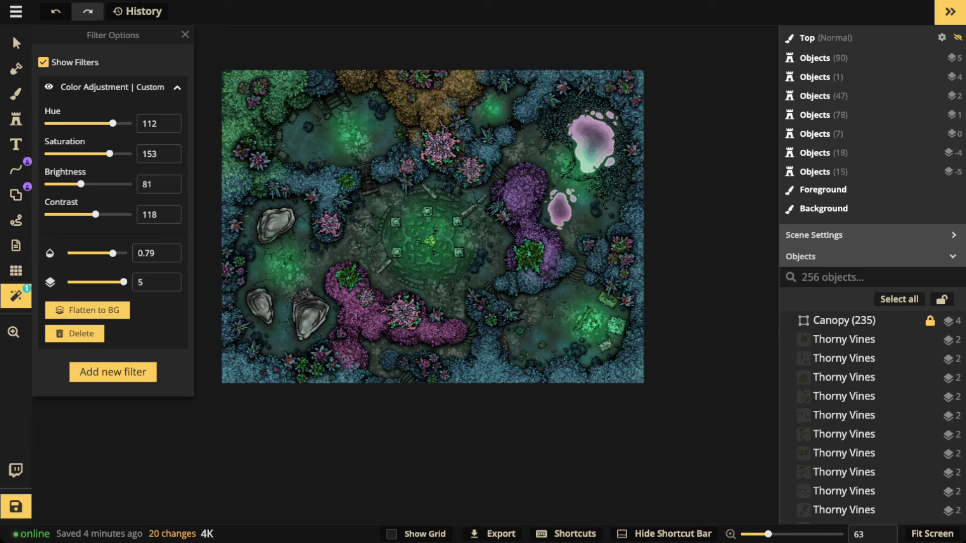
pyautogui.click(176, 184)
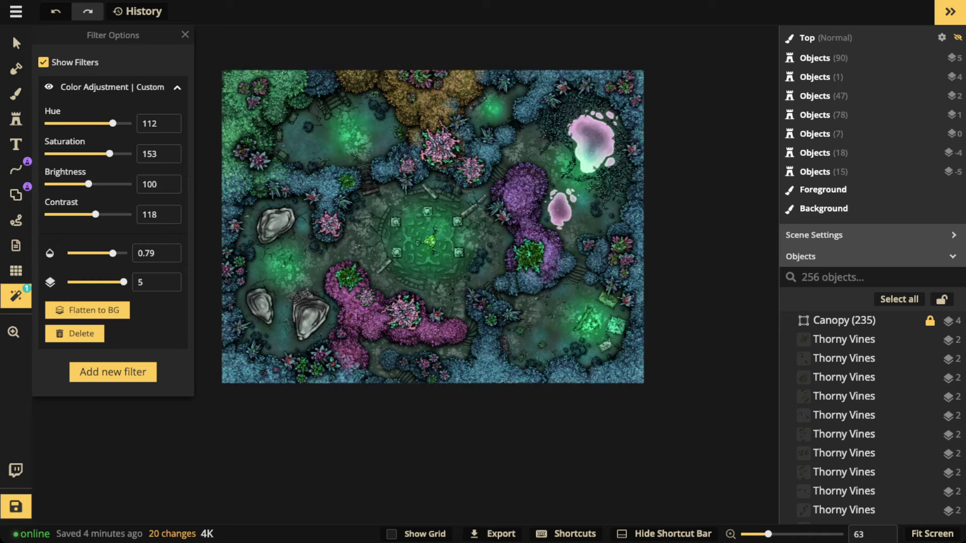